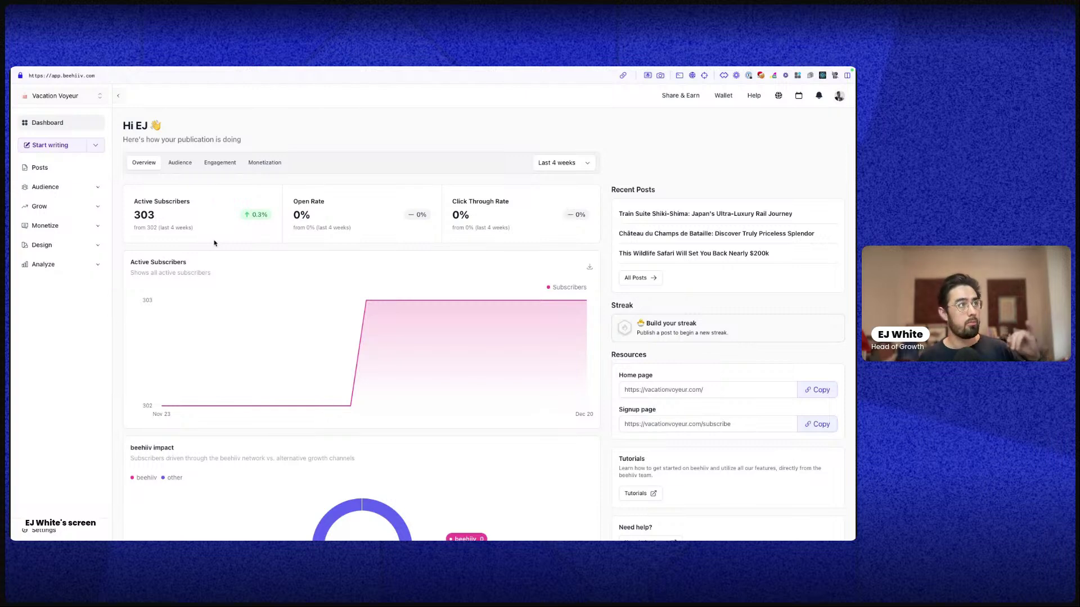
Expand Audience, Grow and Monetize in the sidebar to reveal Ads, Boosts and Paid Subscriptions
click(34, 187)
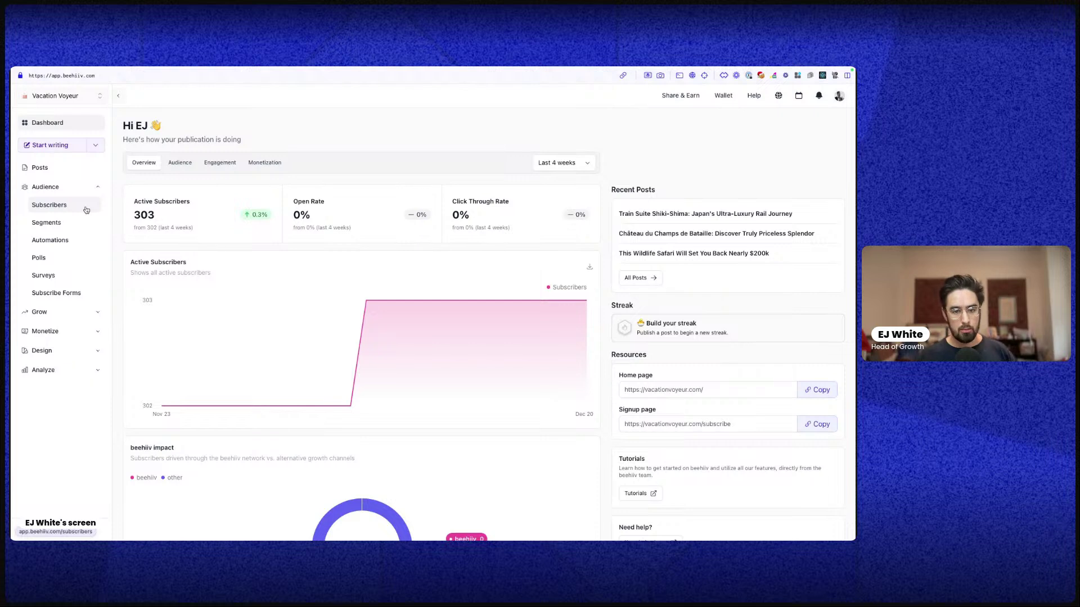
click(67, 318)
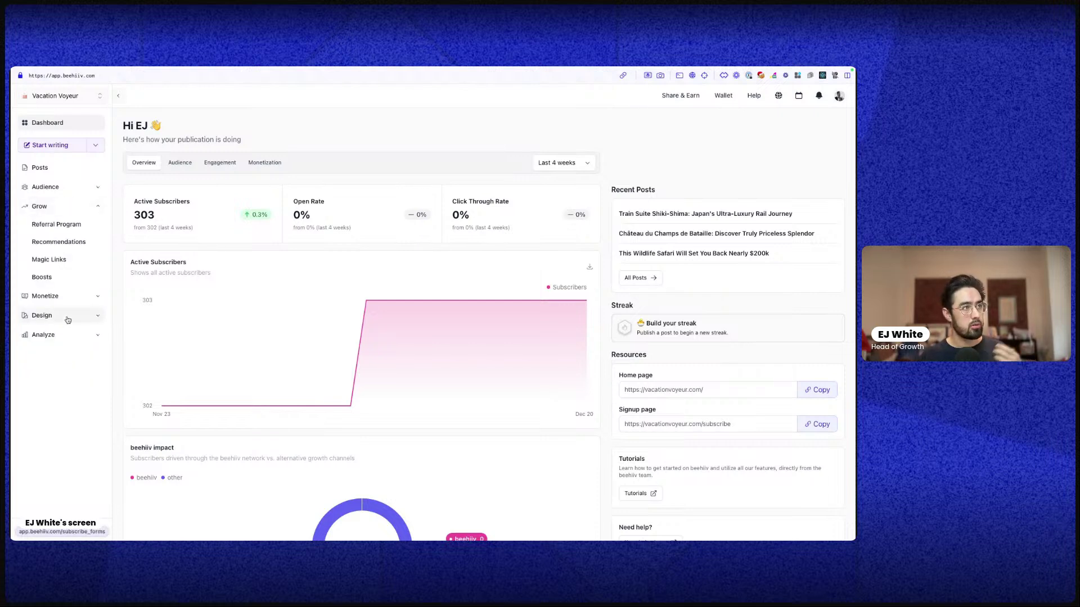
click(70, 298)
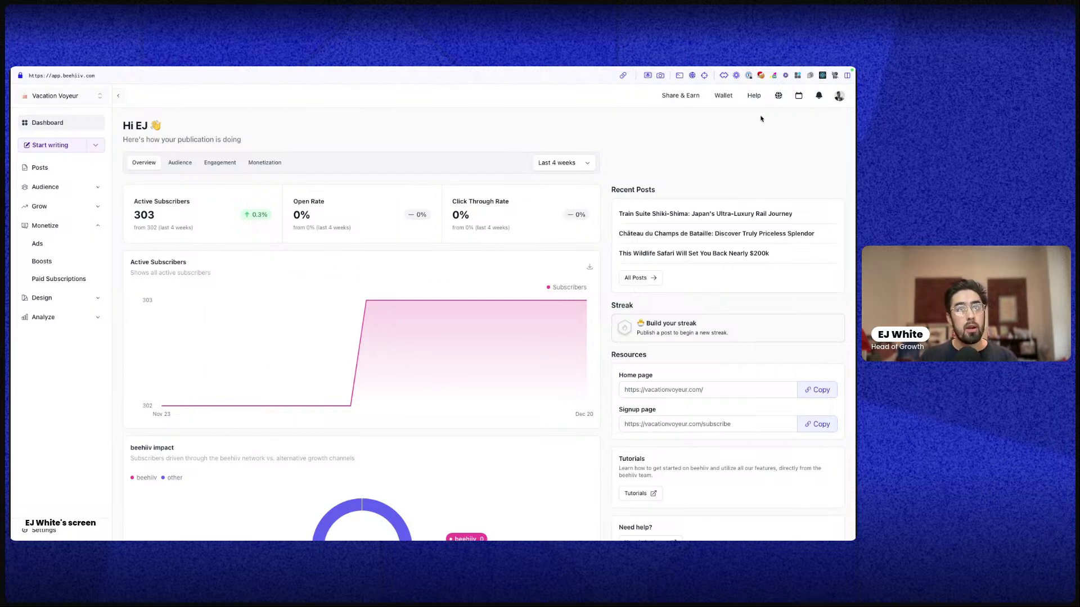
Open the public Vacation Voyeur website from the globe 'View site' icon in the top bar
right_click(779, 97)
click(695, 115)
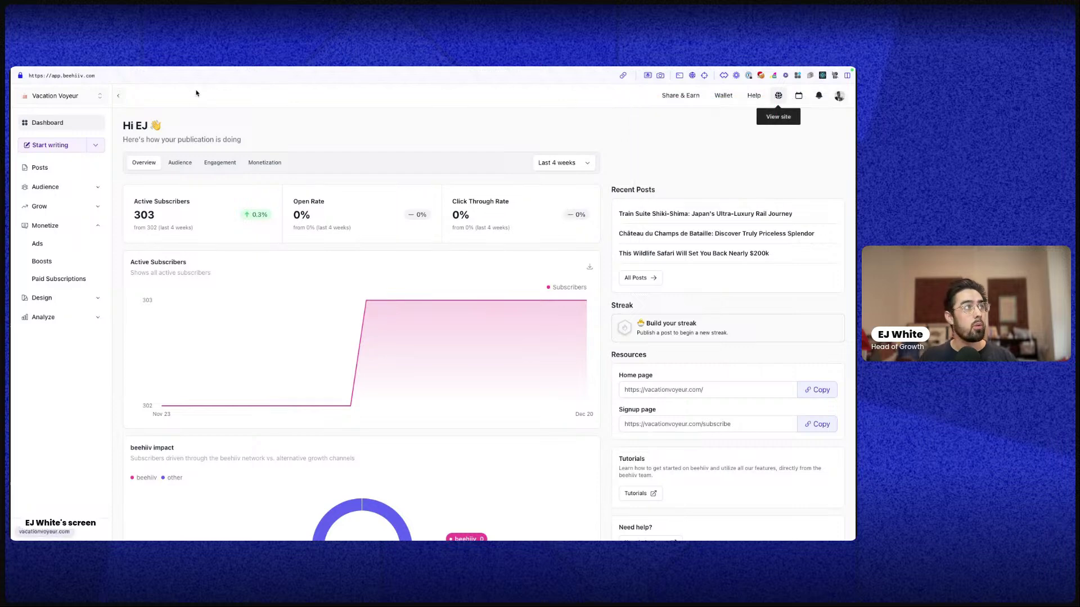
click(778, 96)
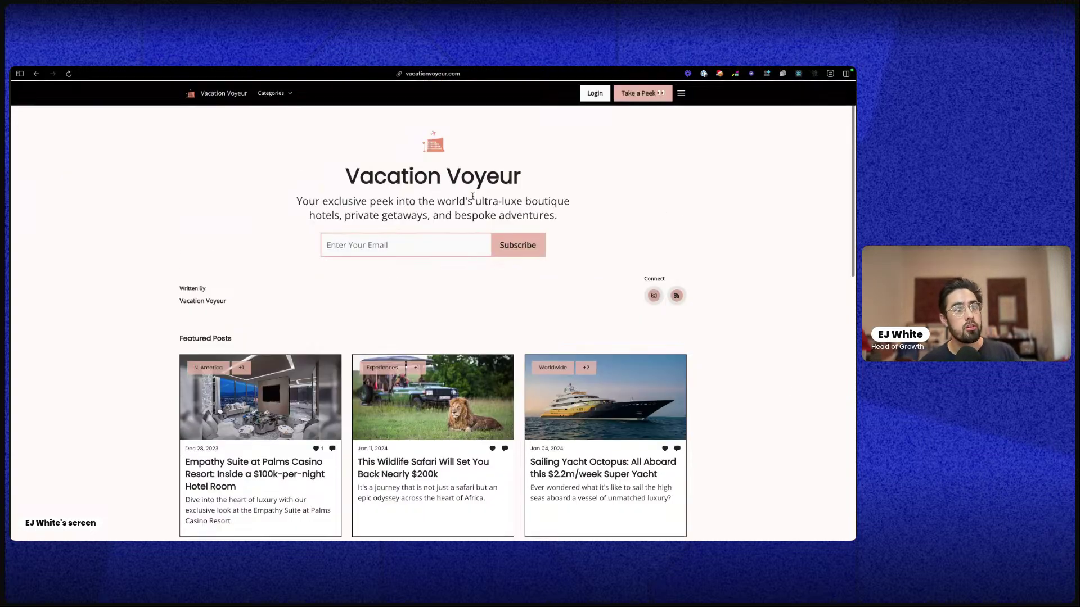
Scroll through the homepage's featured posts and back up
scroll(549, 309, down, 3)
scroll(597, 304, down, 6)
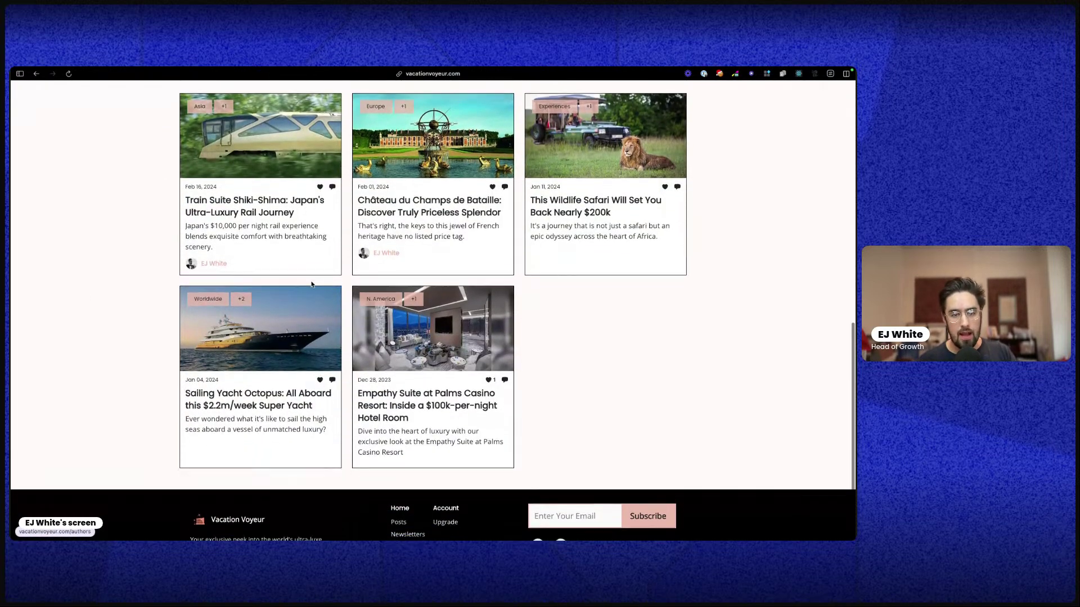
scroll(300, 282, down, 1)
scroll(249, 253, up, 4)
scroll(250, 253, up, 7)
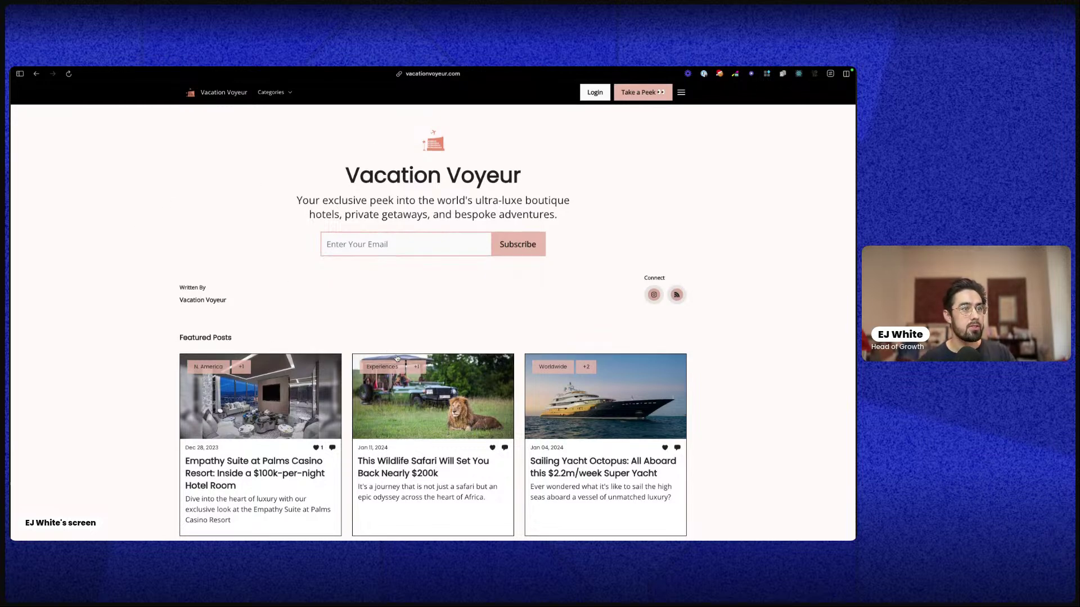
scroll(396, 358, down, 7)
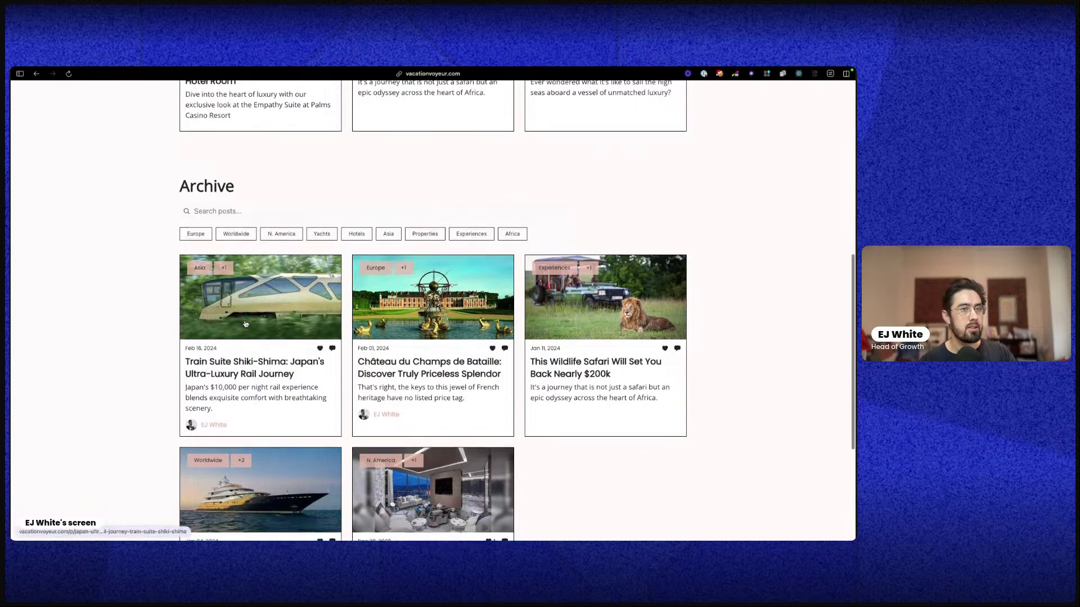
scroll(246, 324, up, 7)
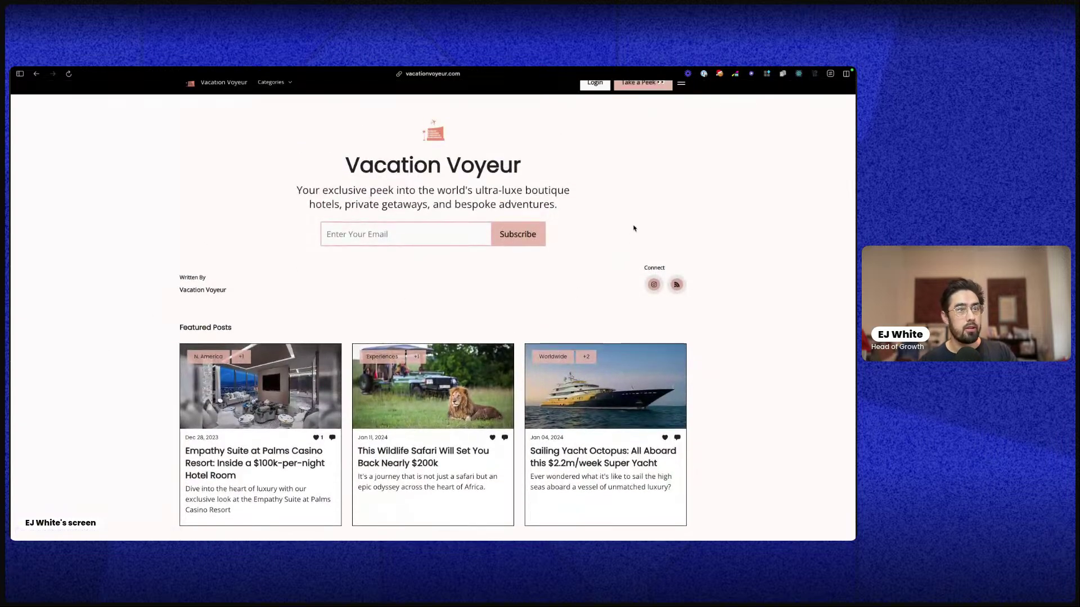
Highlight the site title and two-line subtitle, then focus the email subscription field
triple_click(357, 166)
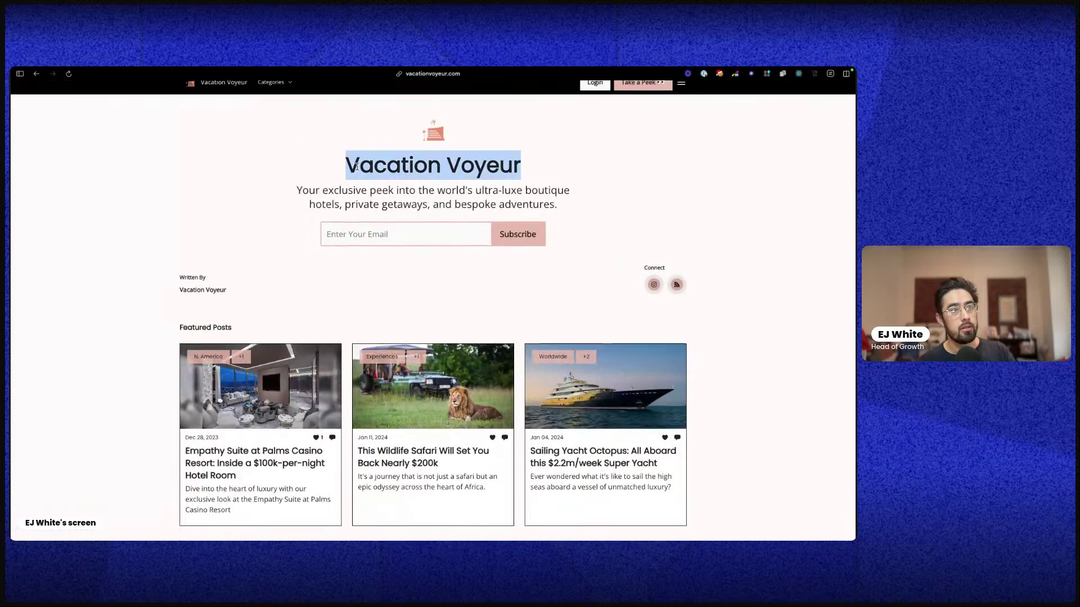
triple_click(316, 199)
click(328, 235)
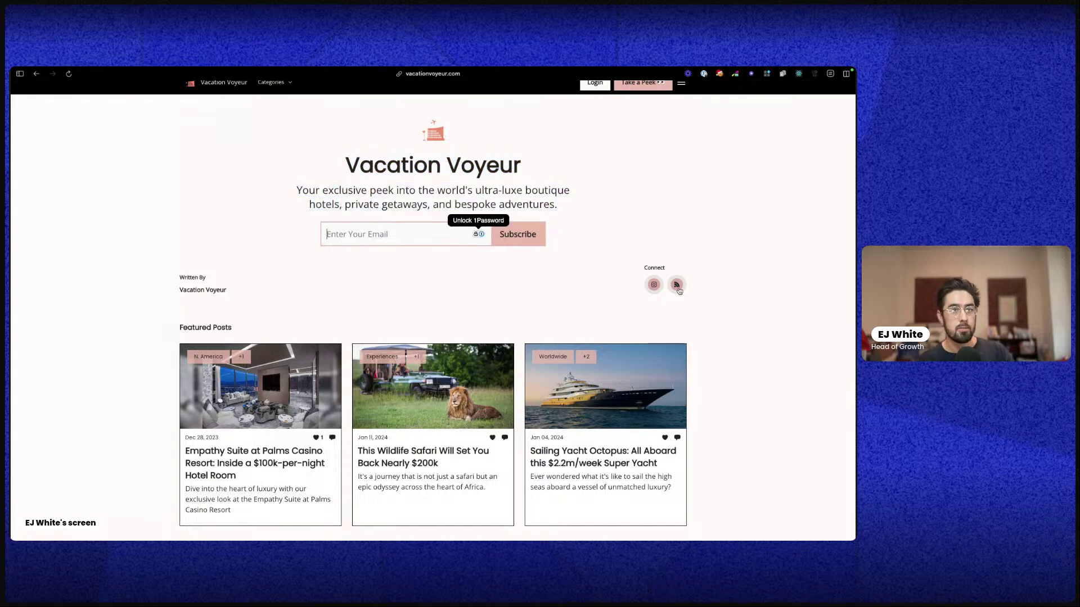
Scroll through the post archive, then go to the 'Take a Peek' subscribe landing page
scroll(292, 256, down, 3)
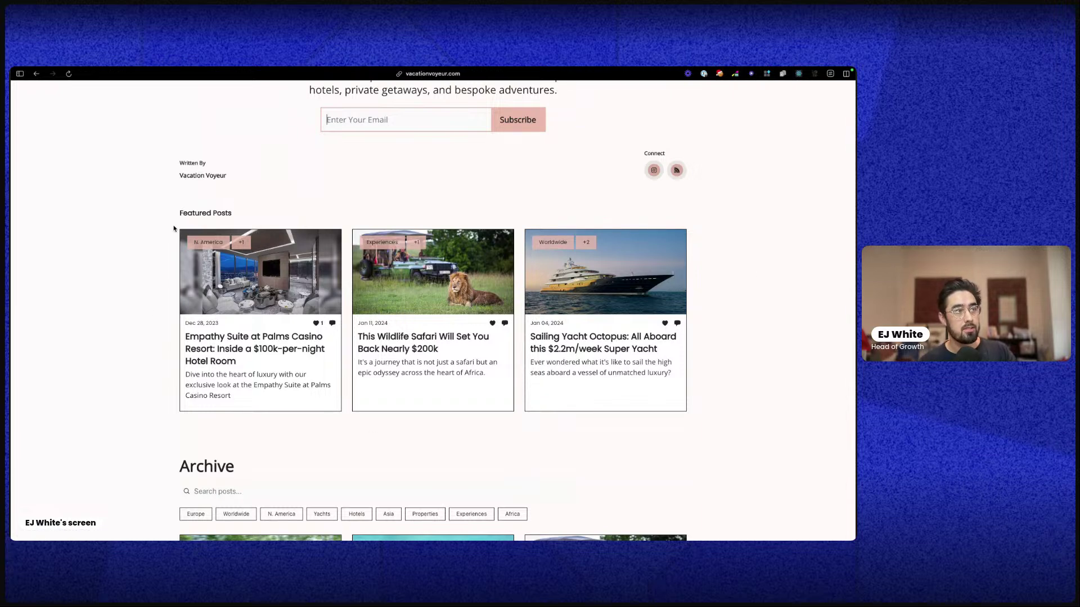
scroll(267, 379, down, 3)
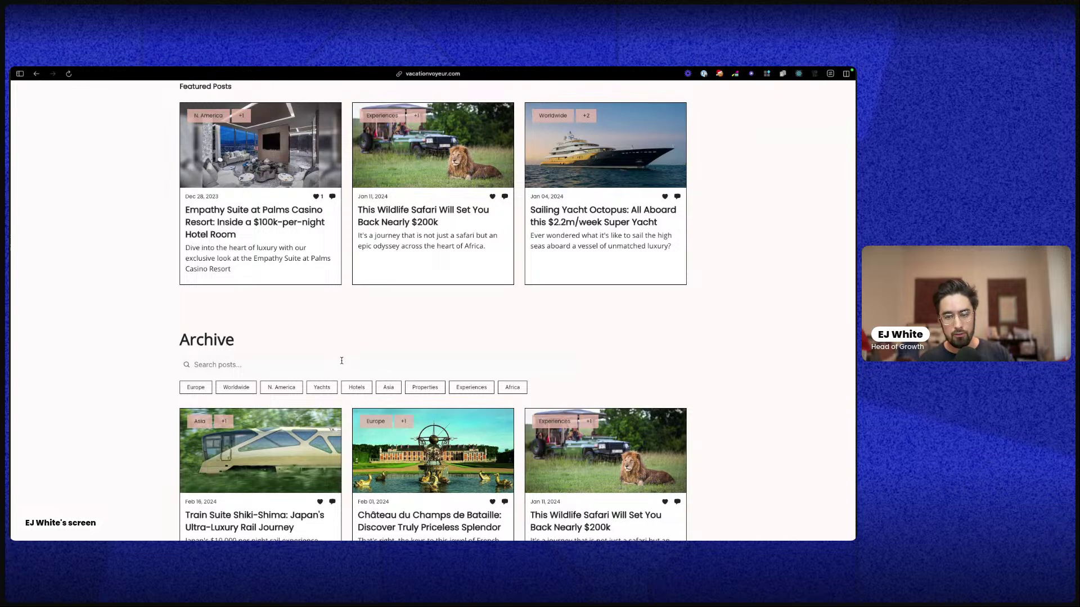
scroll(376, 417, down, 3)
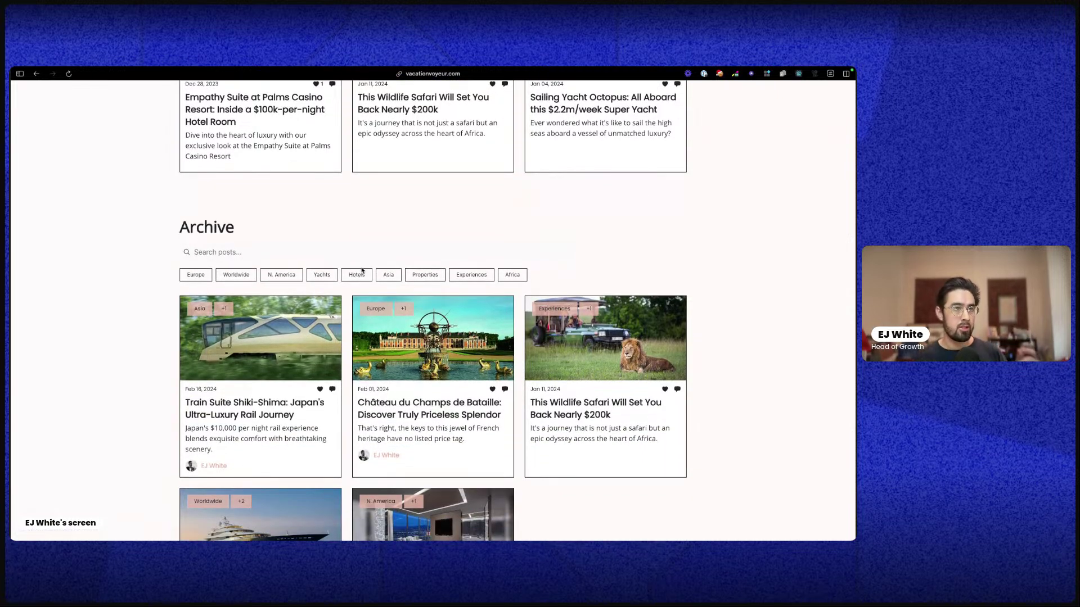
scroll(454, 325, down, 3)
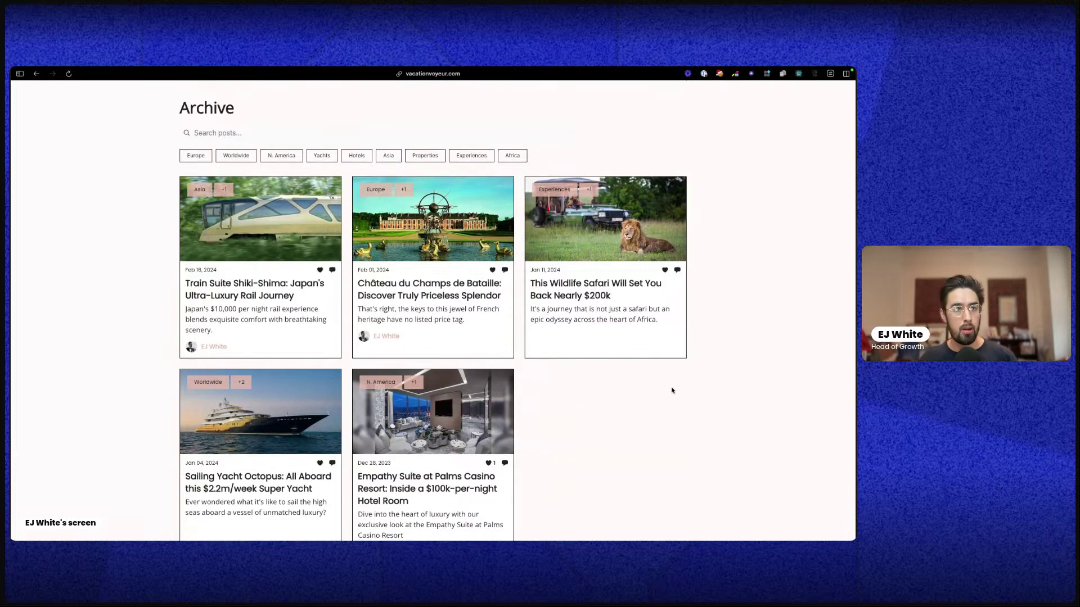
scroll(652, 394, down, 3)
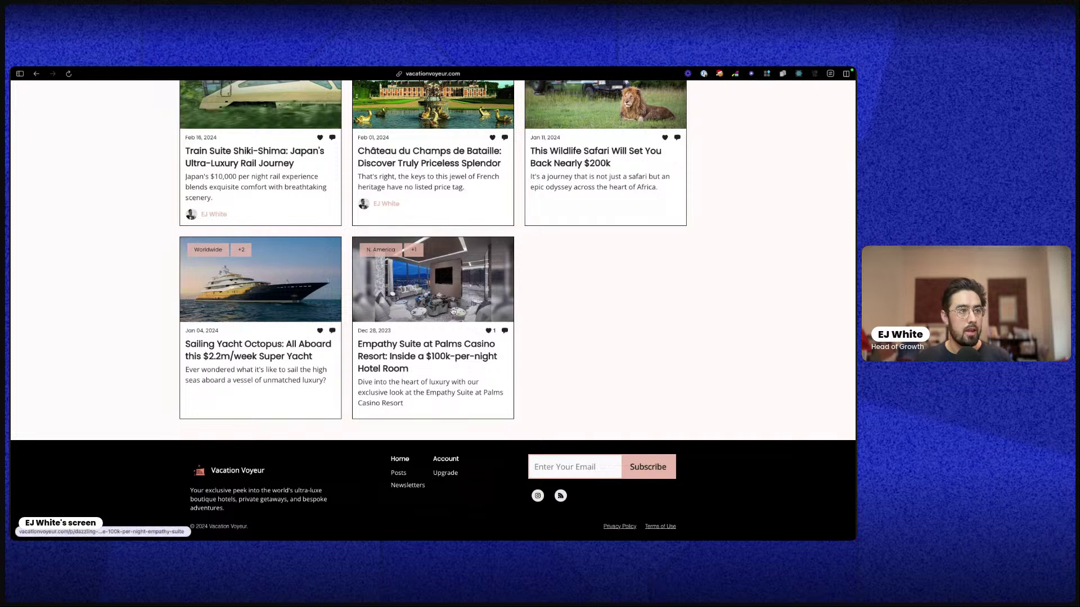
scroll(579, 424, up, 5)
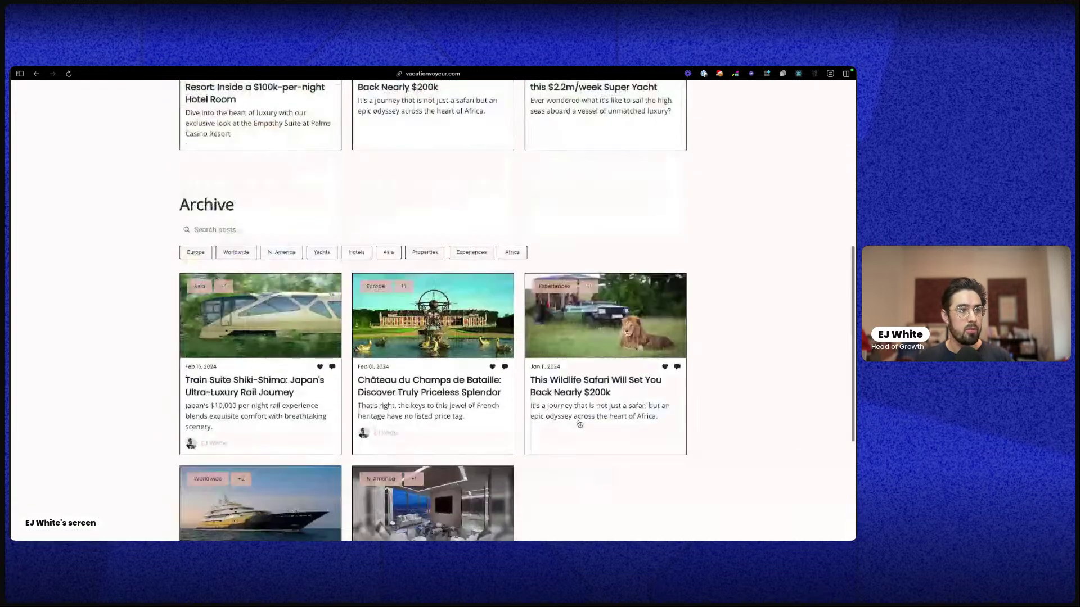
scroll(579, 423, up, 8)
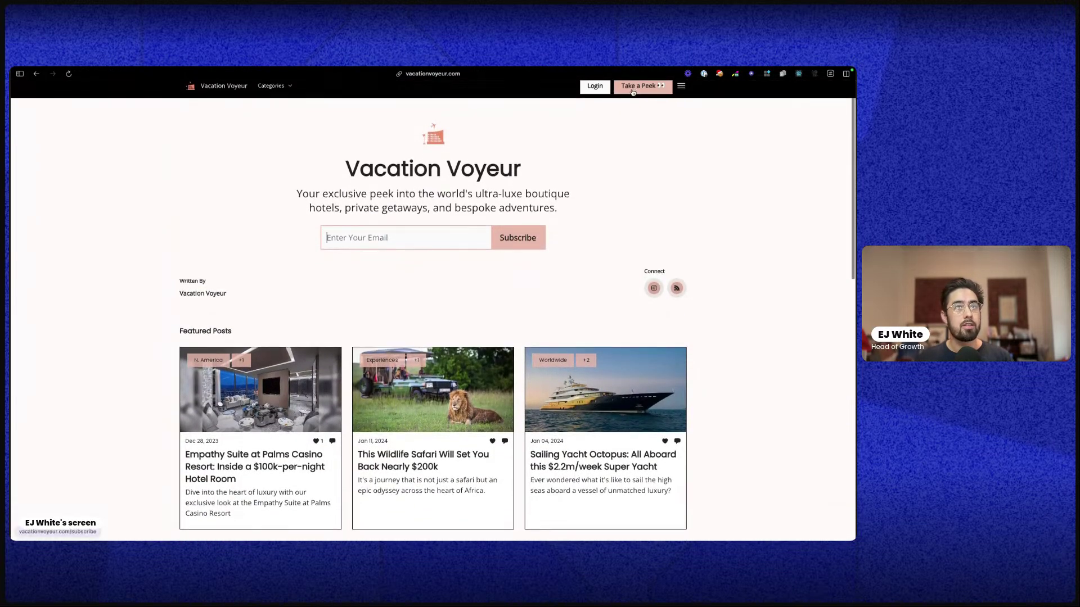
click(632, 90)
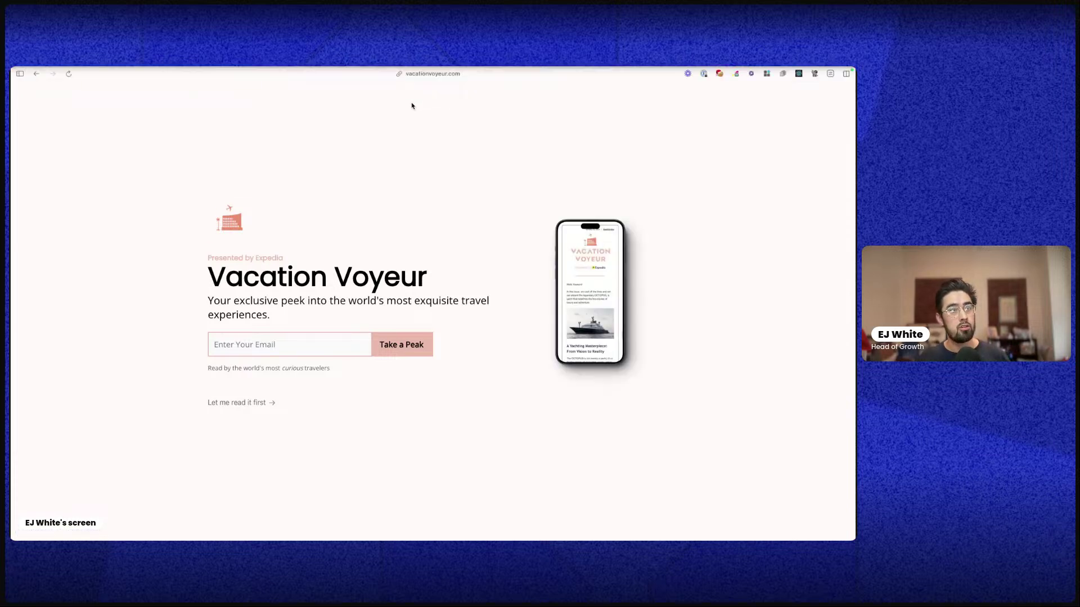
Check the landing page's web address, then skip subscribing via 'Let me read it first'
click(434, 75)
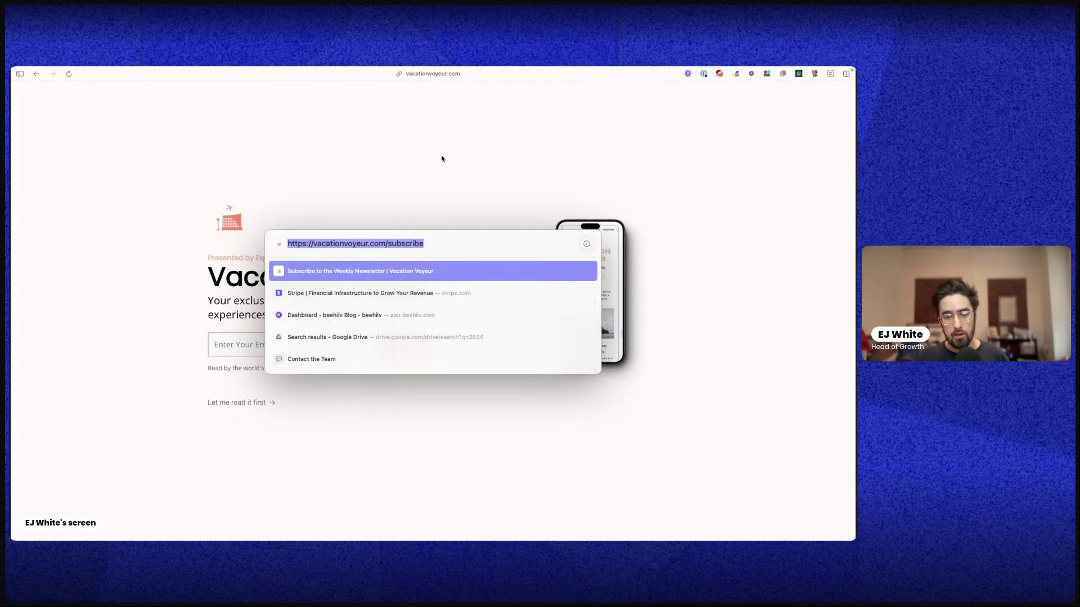
key(Escape)
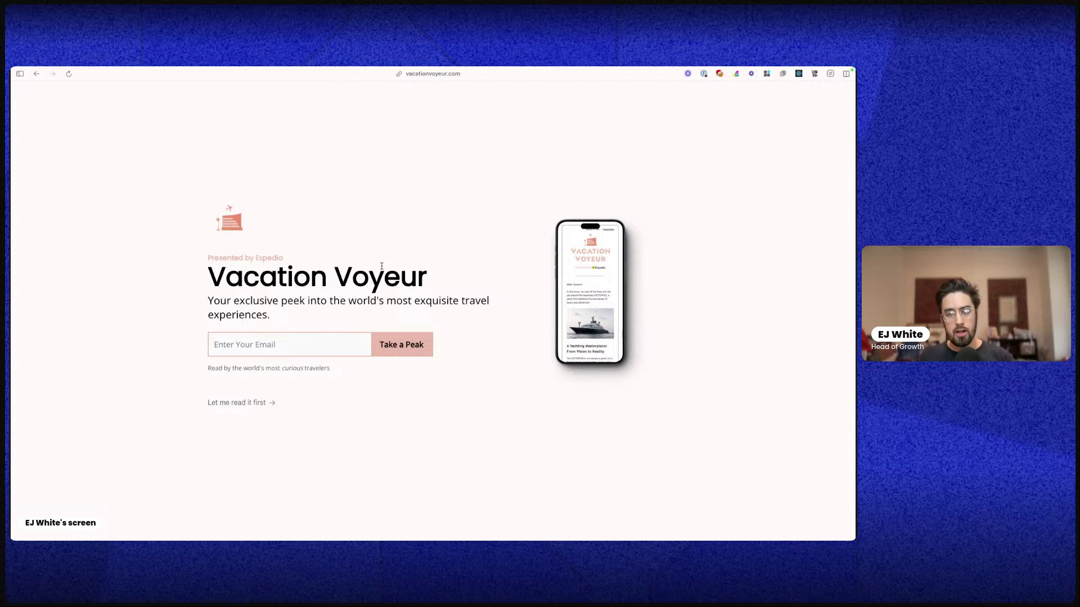
click(260, 403)
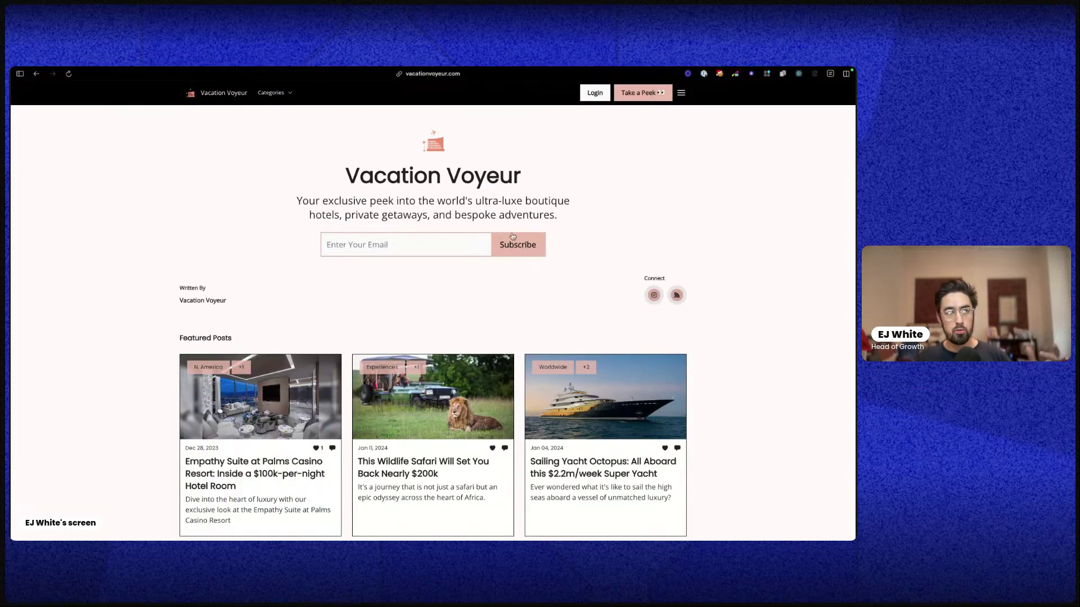
Revisit the 'Take a Peek' landing page and its email field, then go back to the homepage
scroll(337, 337, down, 4)
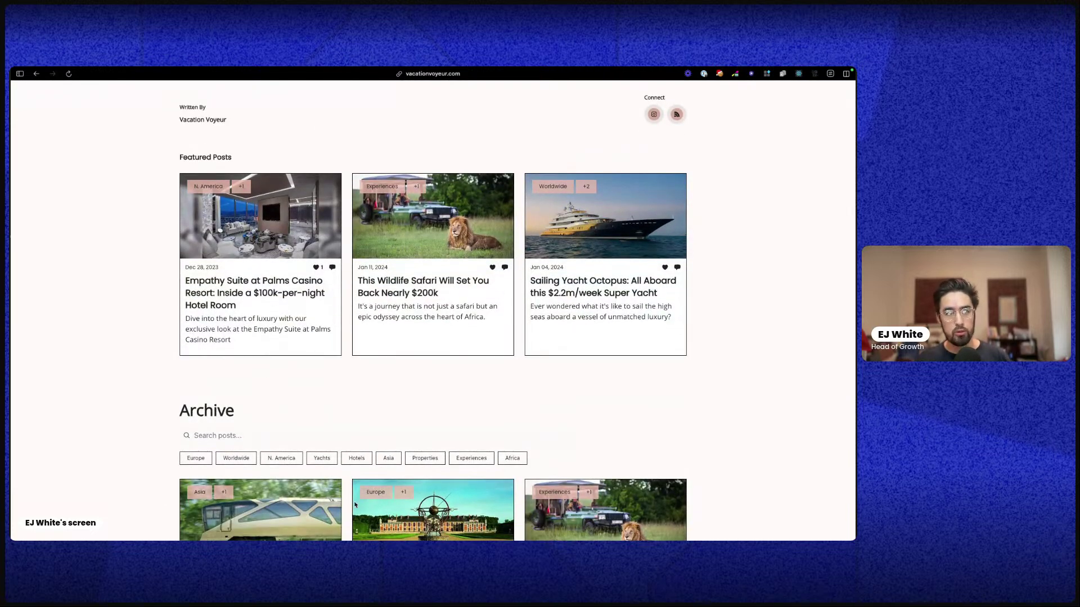
scroll(355, 505, up, 4)
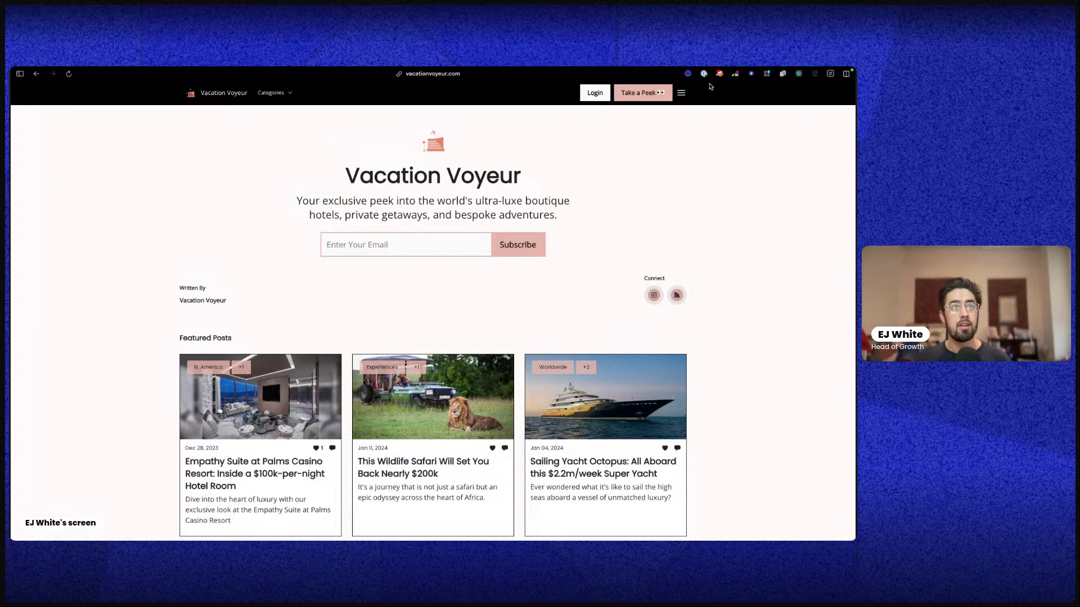
click(670, 92)
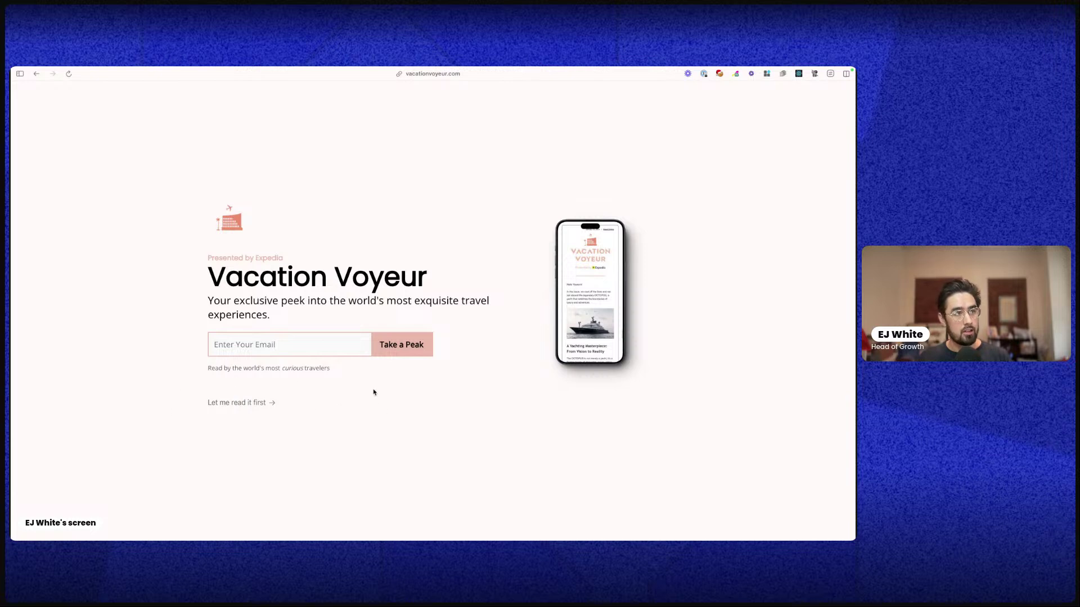
click(213, 345)
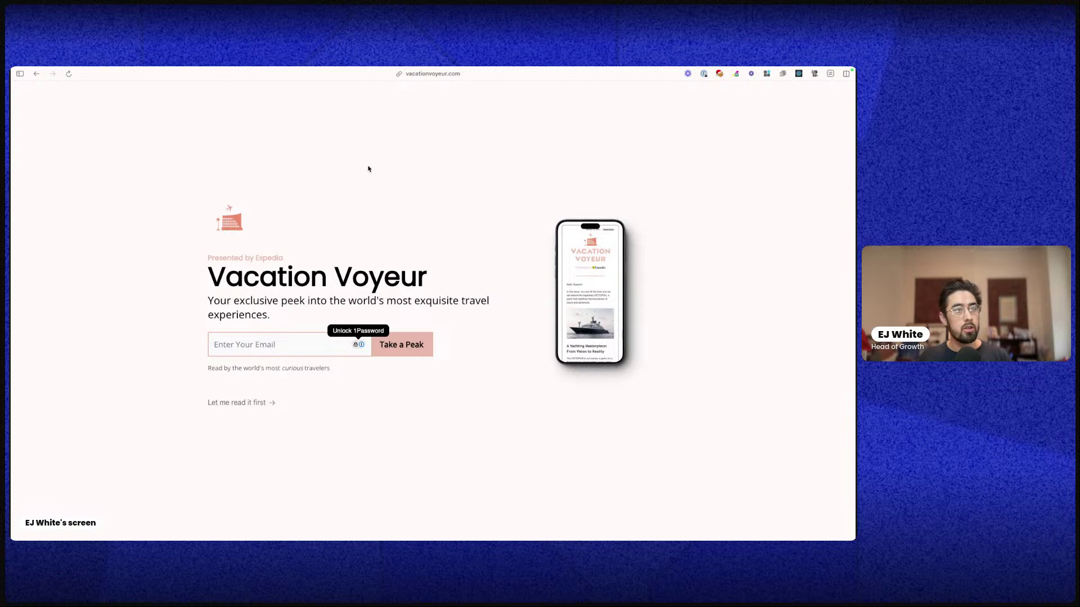
click(37, 74)
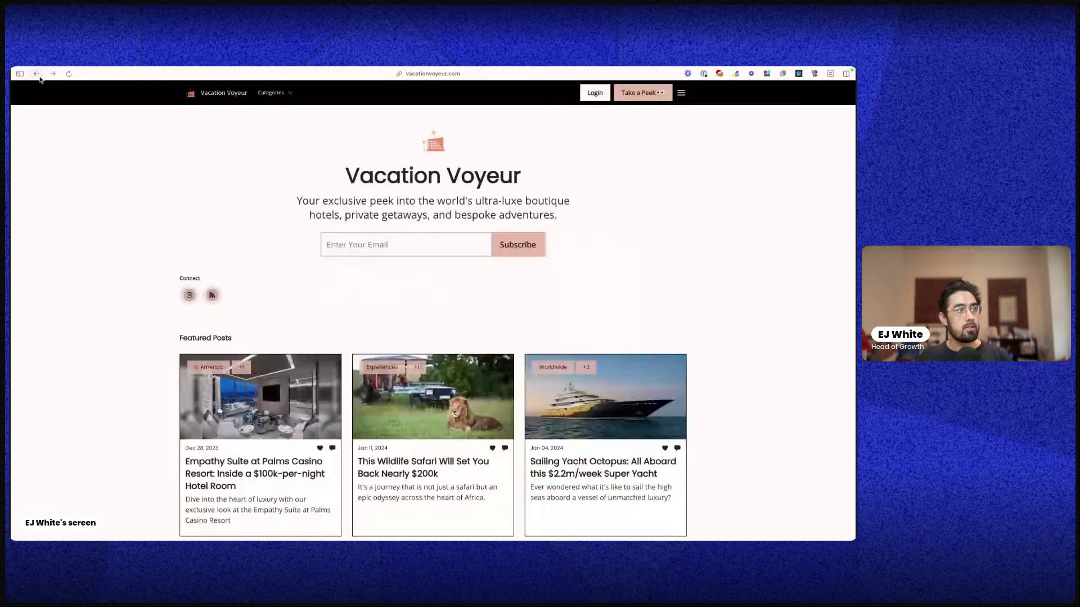
Subscribe a test email address through the homepage signup field
click(681, 92)
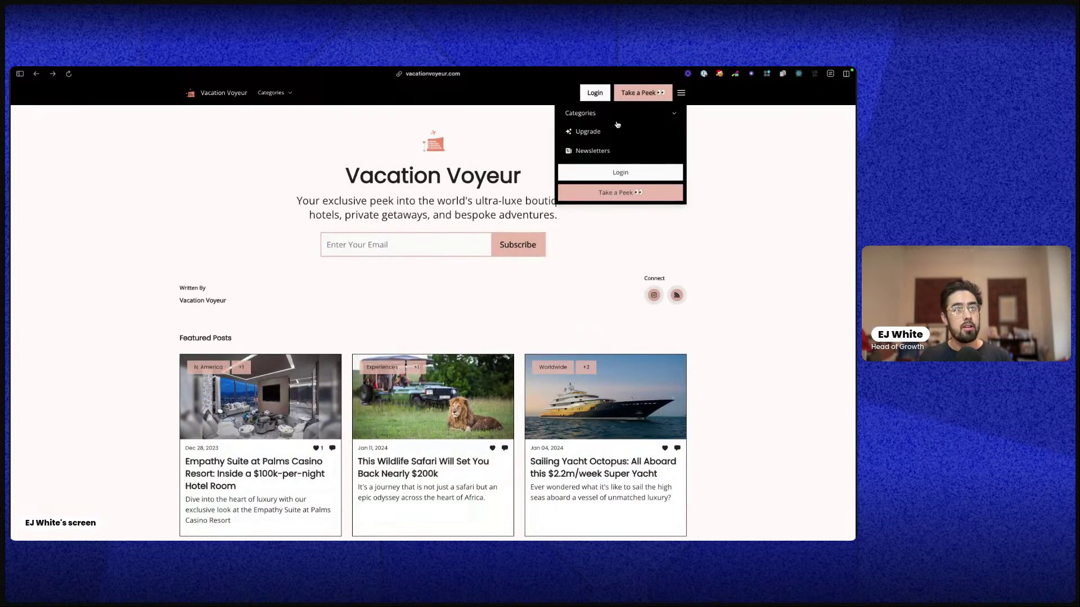
click(497, 124)
click(363, 244)
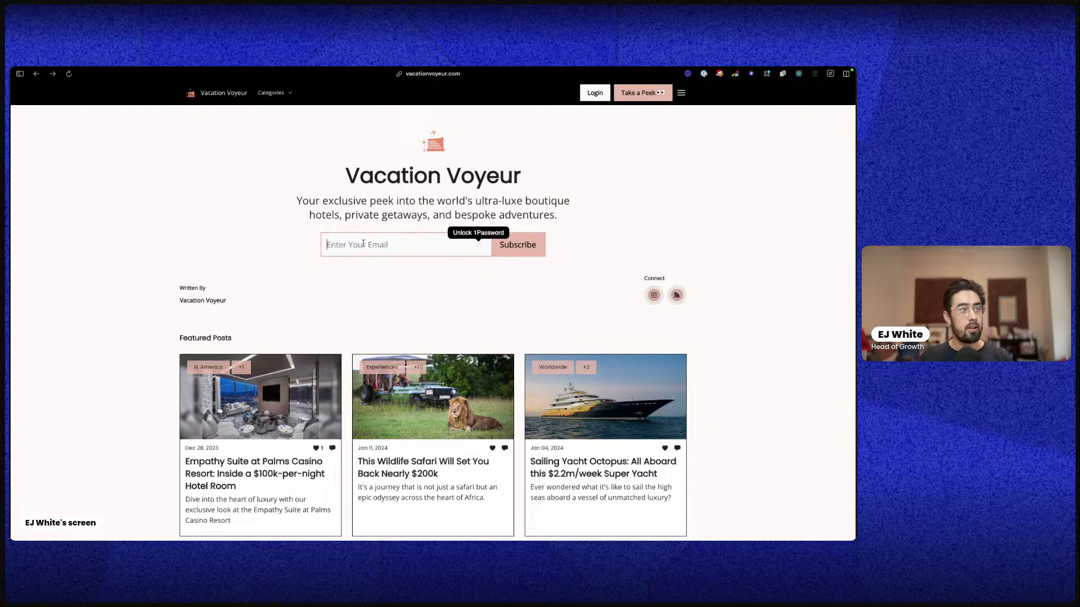
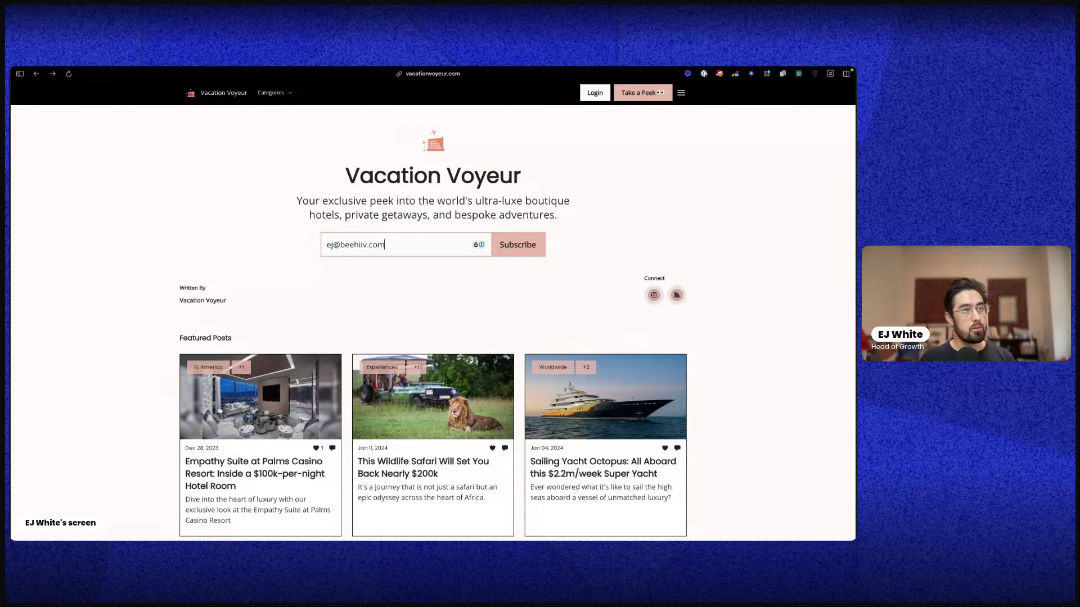
key(Return)
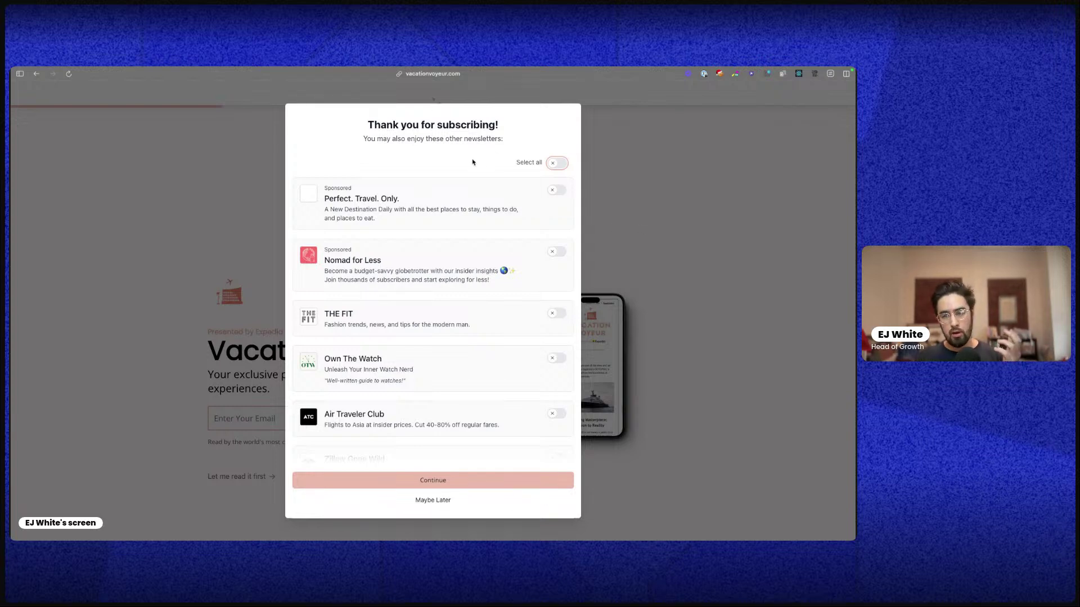
Inspect the subscribe and recommendations parts of the page address
click(409, 71)
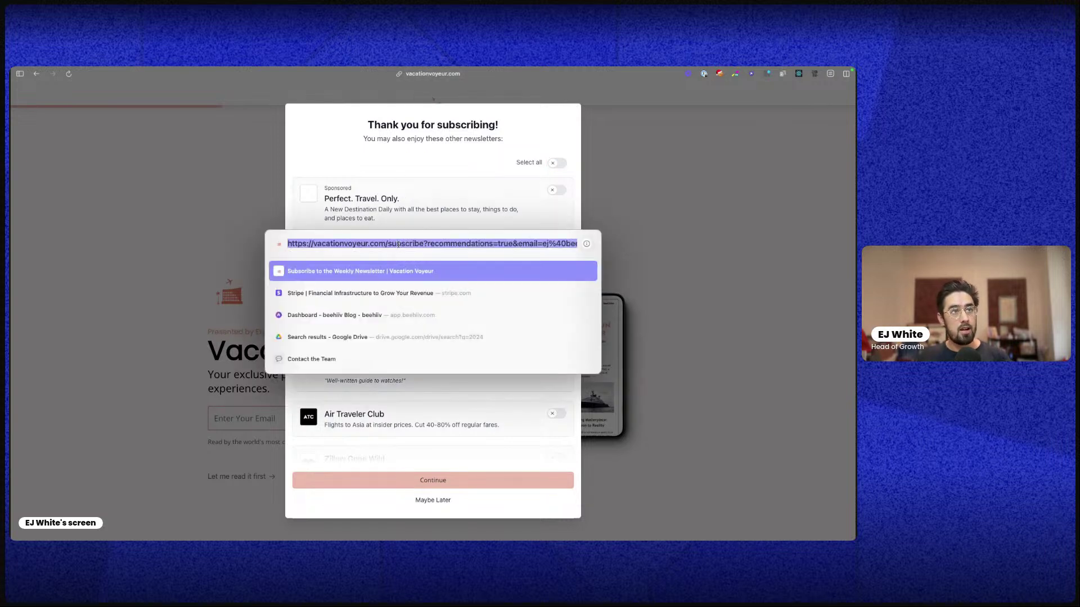
click(425, 243)
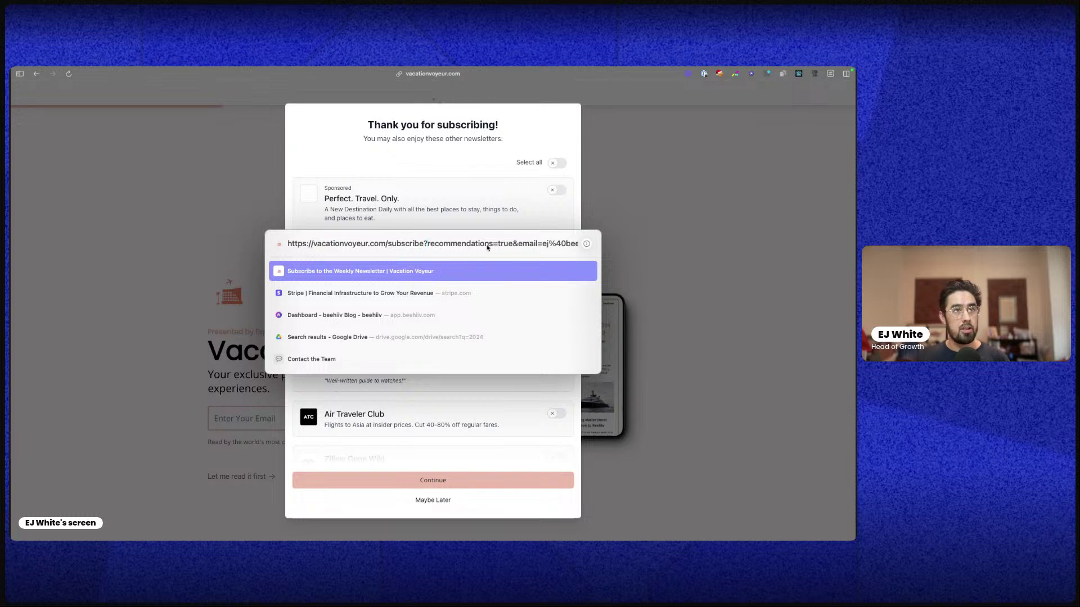
drag(493, 244, 426, 243)
click(386, 244)
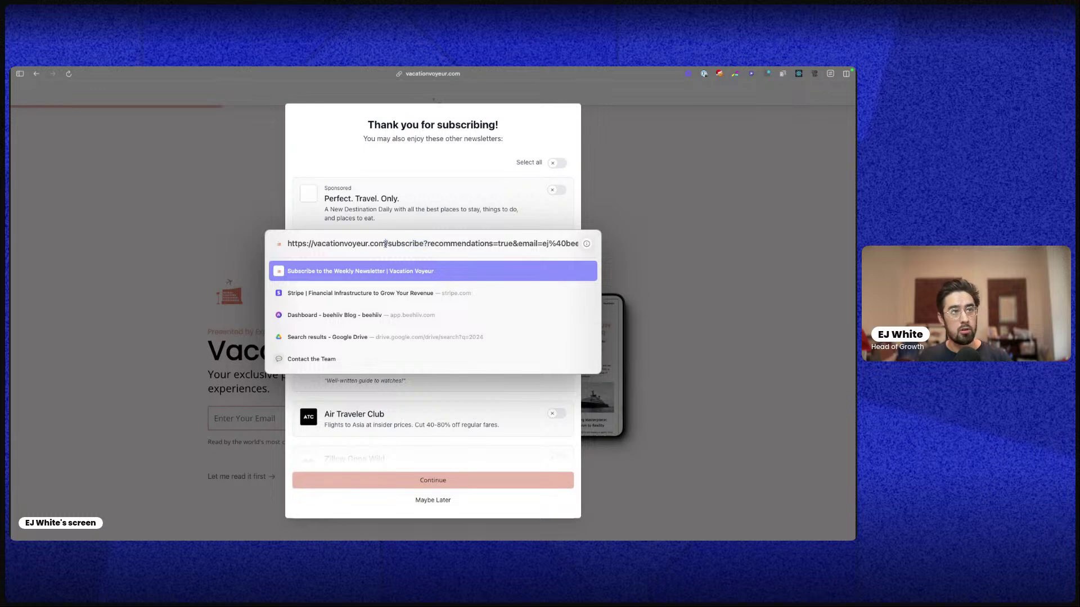
key(Escape)
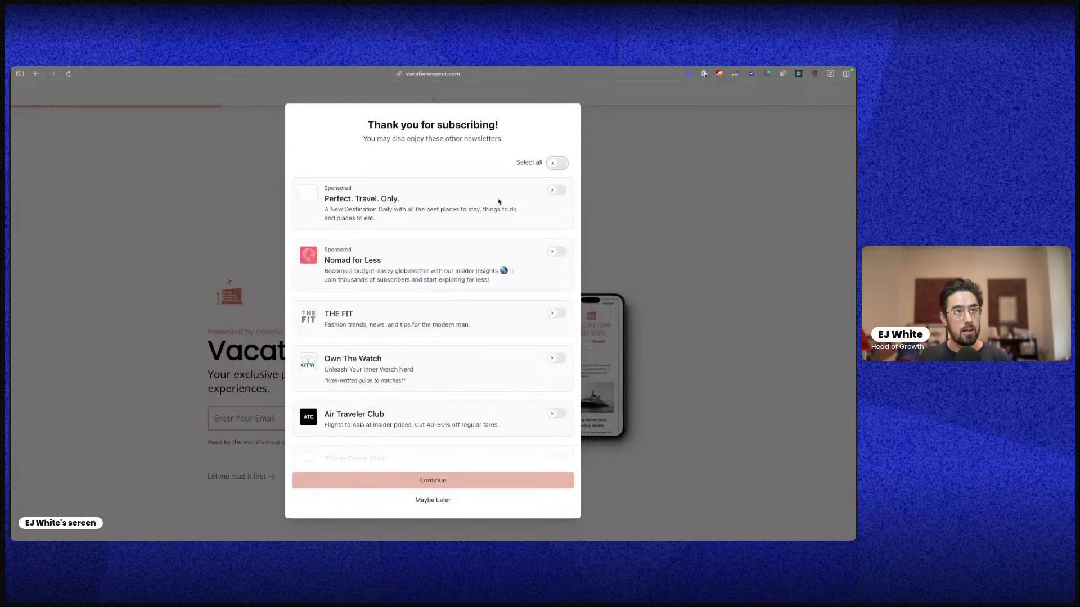
click(420, 171)
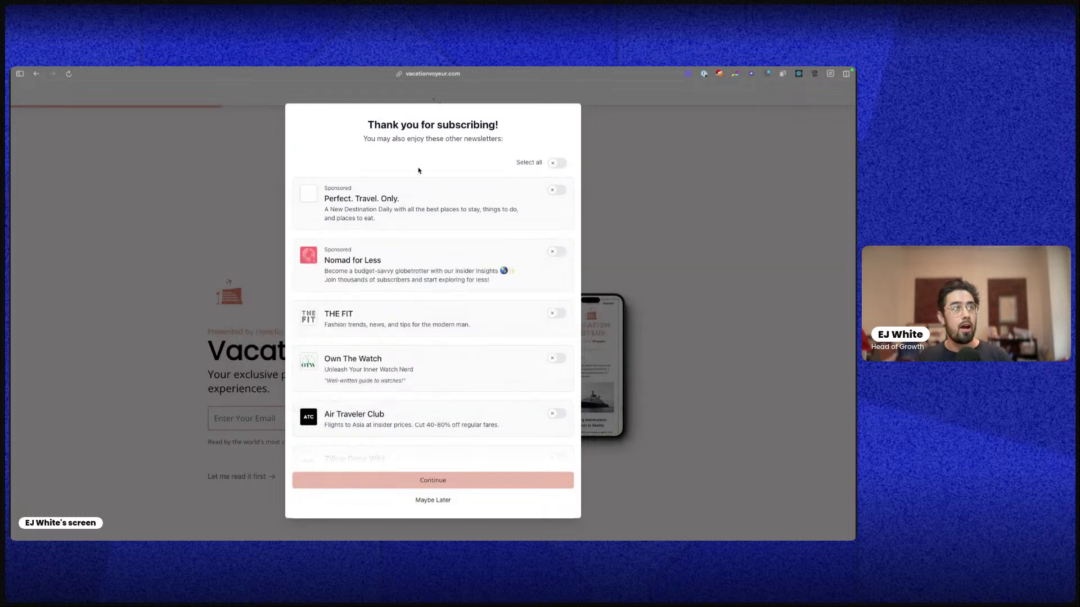
Review the recommendations, toggle Select all and THE FIT back off, and continue without any
scroll(420, 412, down, 2)
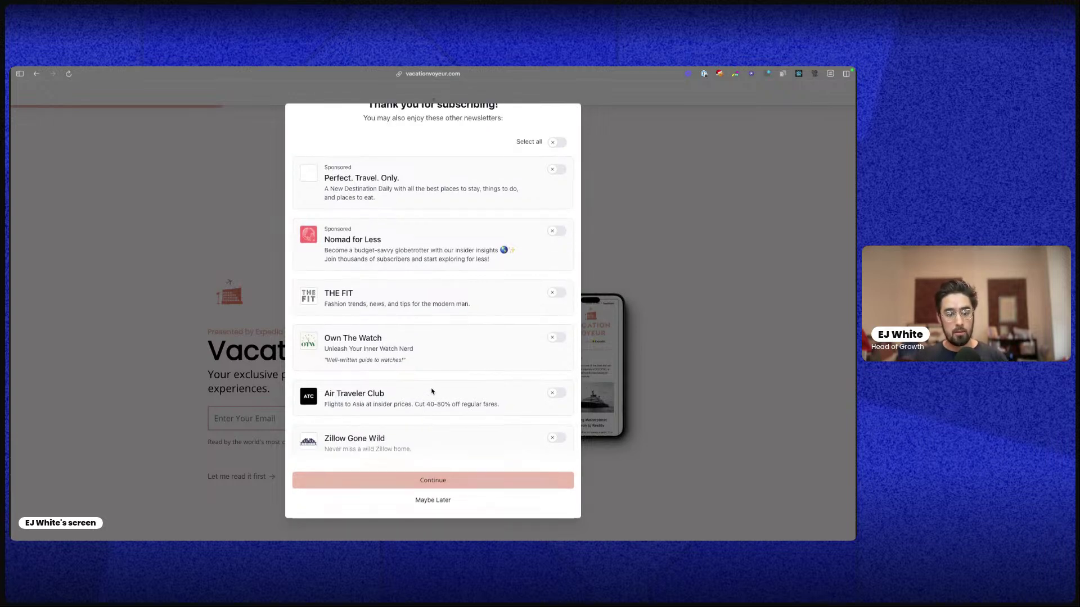
scroll(396, 269, up, 1)
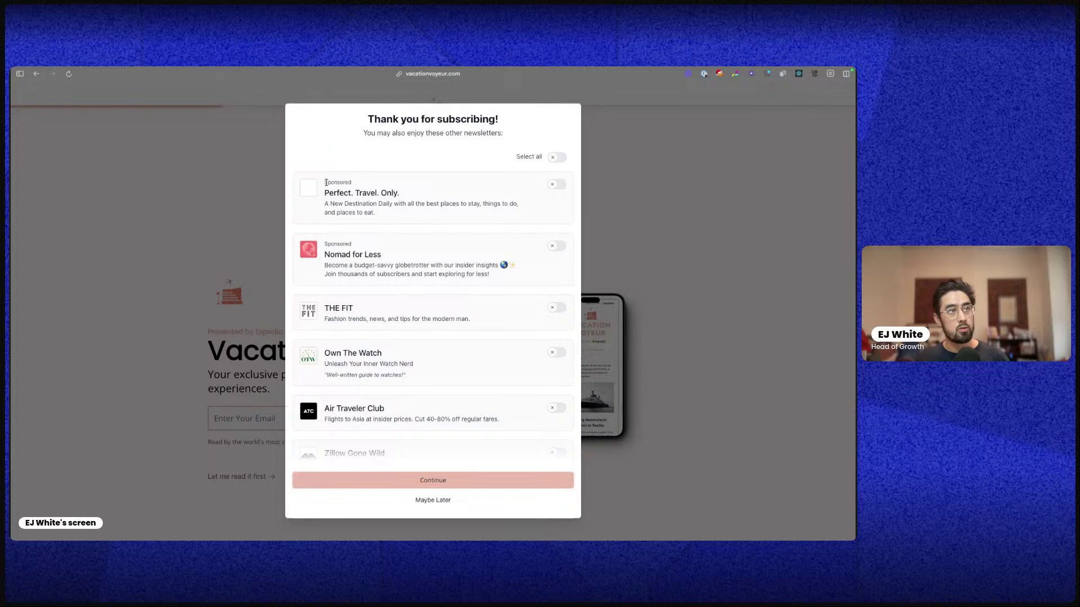
drag(327, 183, 364, 184)
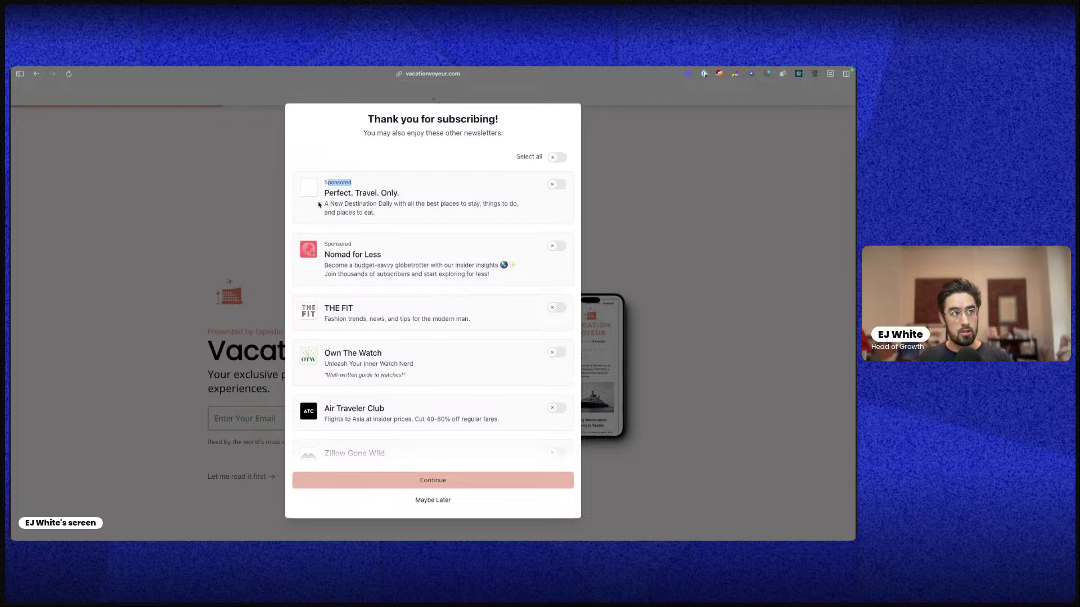
scroll(338, 282, down, 1)
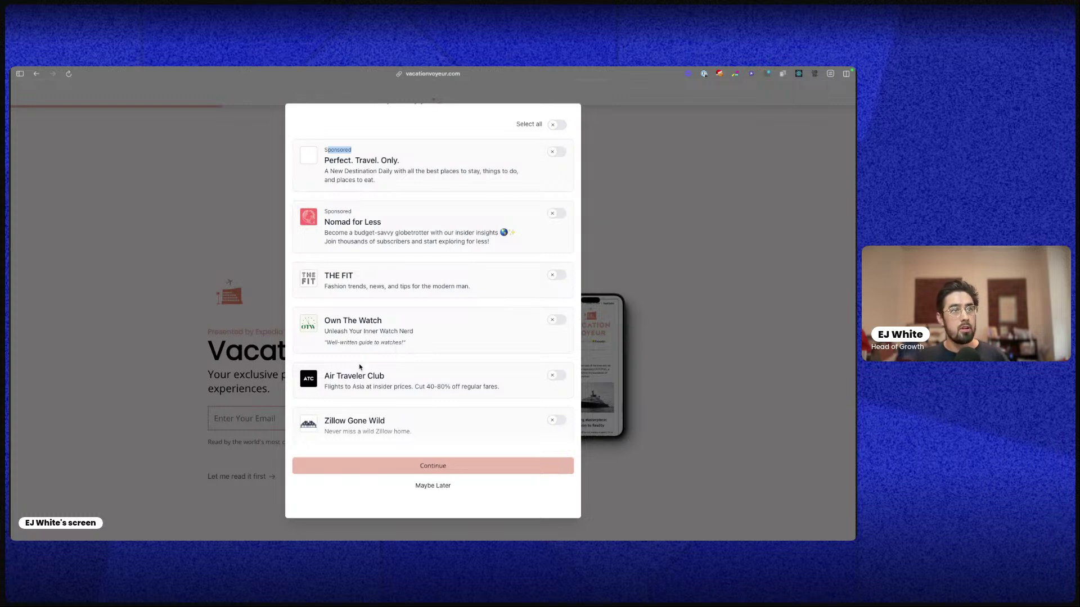
scroll(429, 193, up, 2)
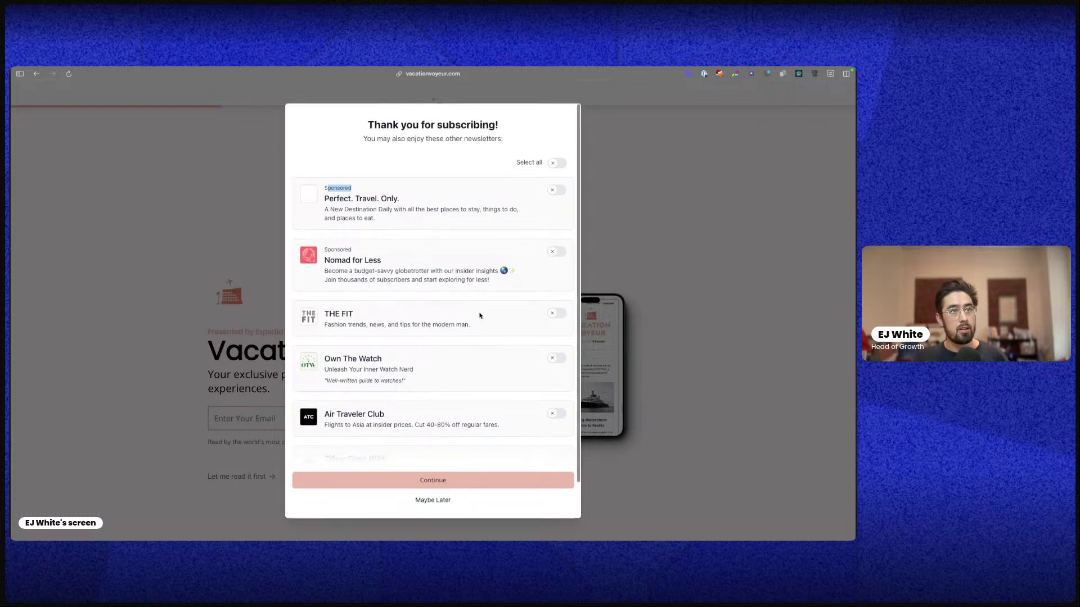
click(560, 163)
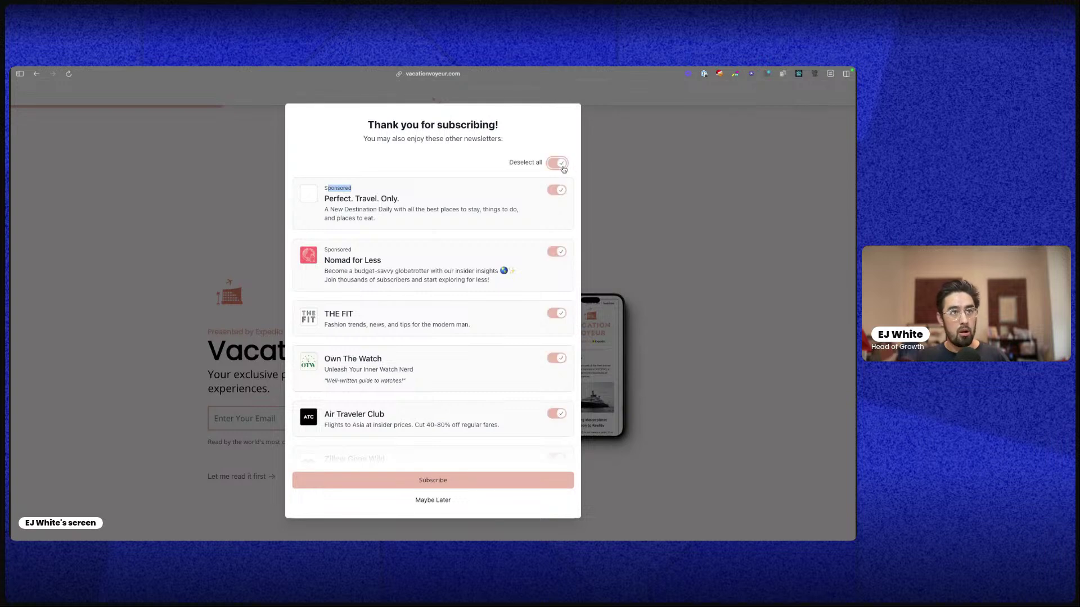
click(560, 163)
click(554, 315)
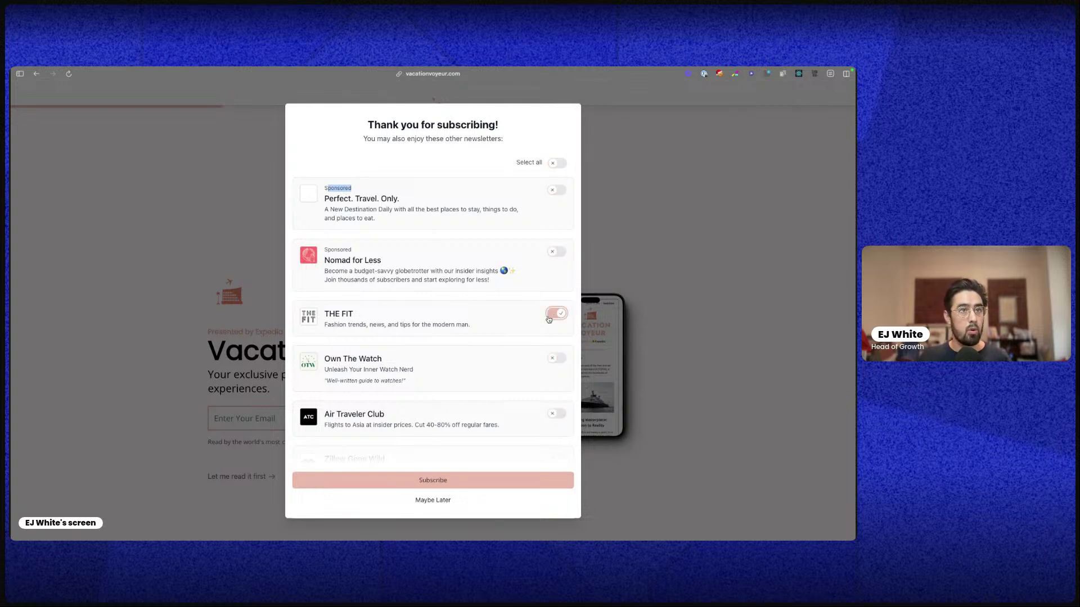
click(555, 315)
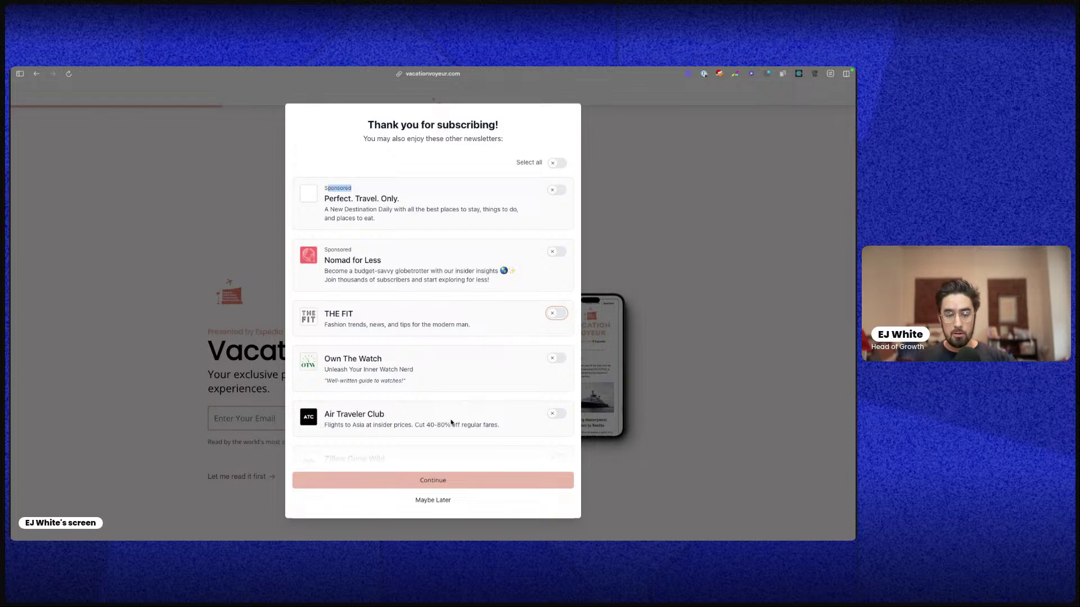
click(441, 487)
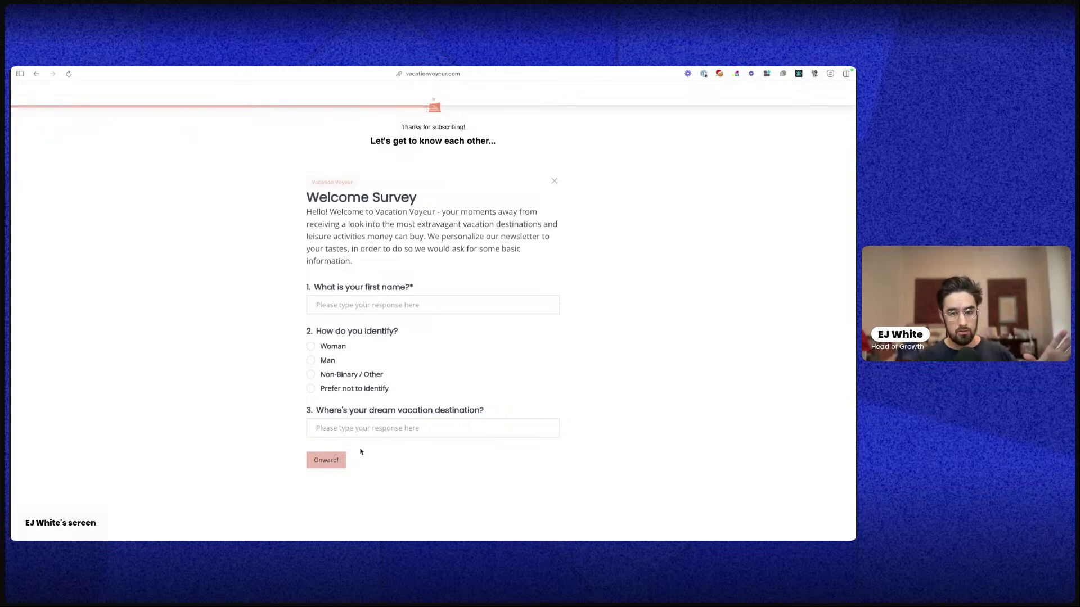
Enter the reader's first name and submit the Welcome Survey with Onward!
scroll(315, 309, down, 1)
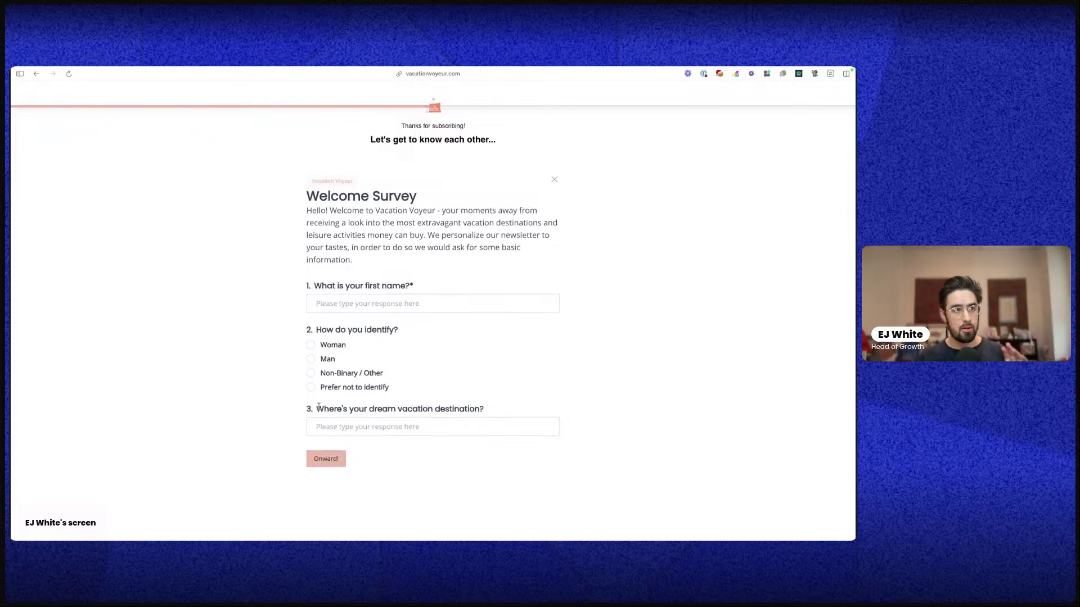
click(314, 304)
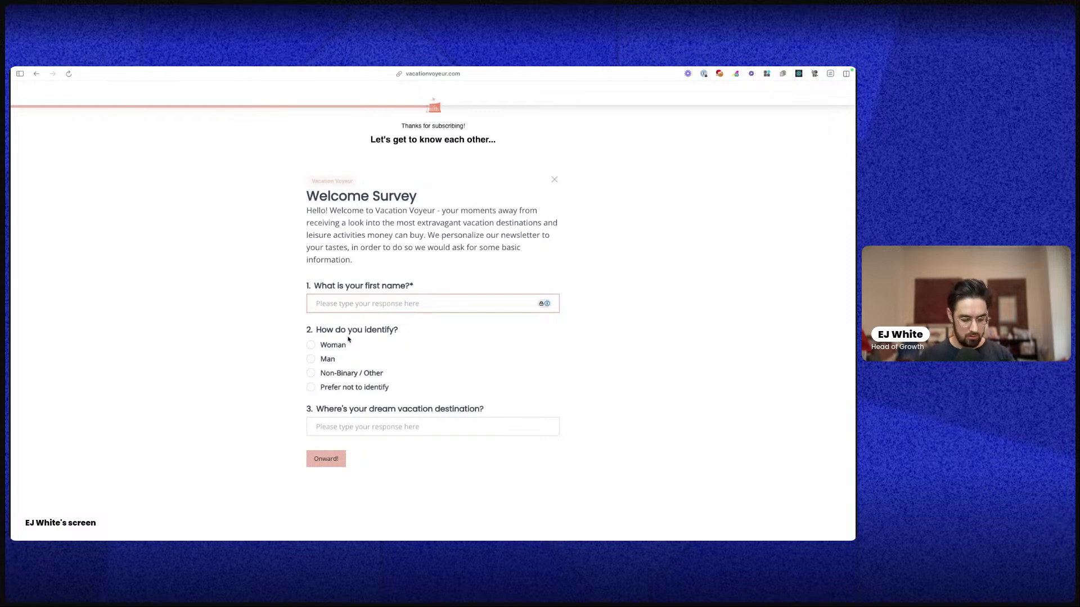
text(EJ)
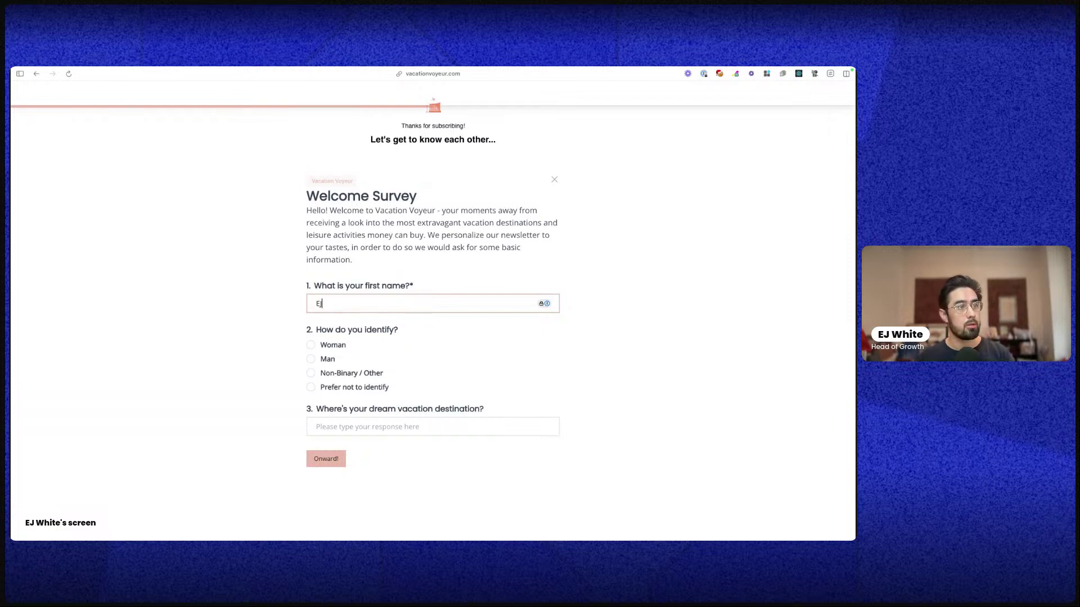
click(341, 459)
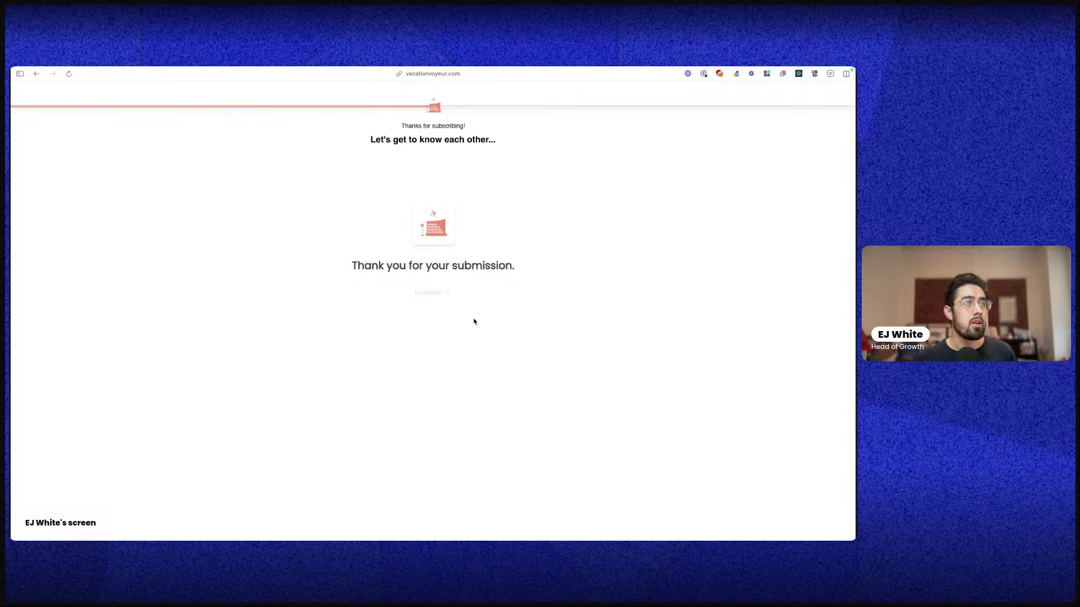
Continue to the Insiders upgrade page, inspect its upgrade URL, and pick the Free $0 plan
click(431, 295)
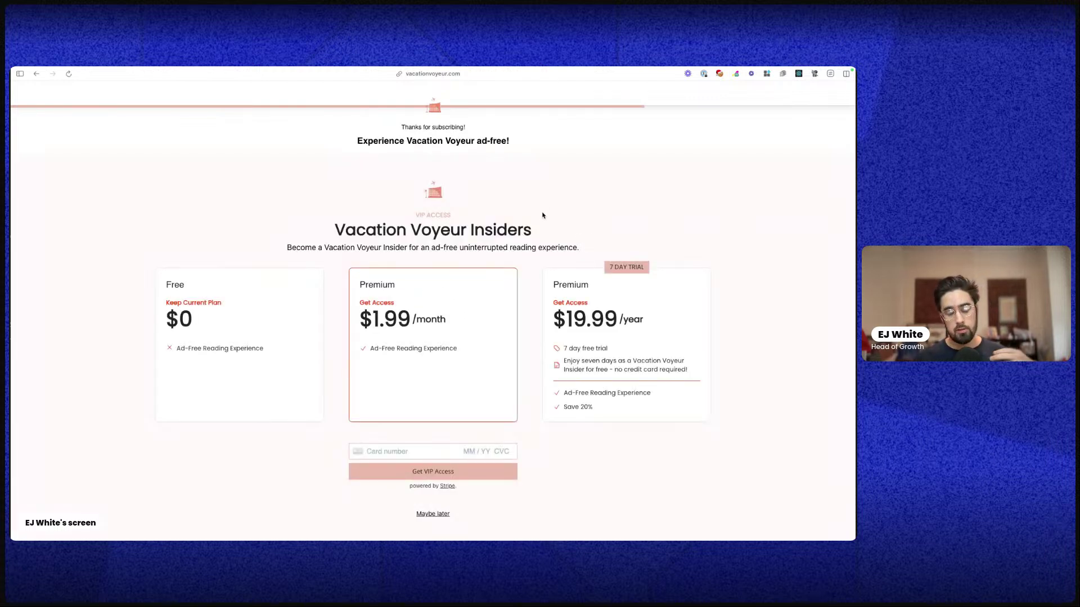
click(447, 79)
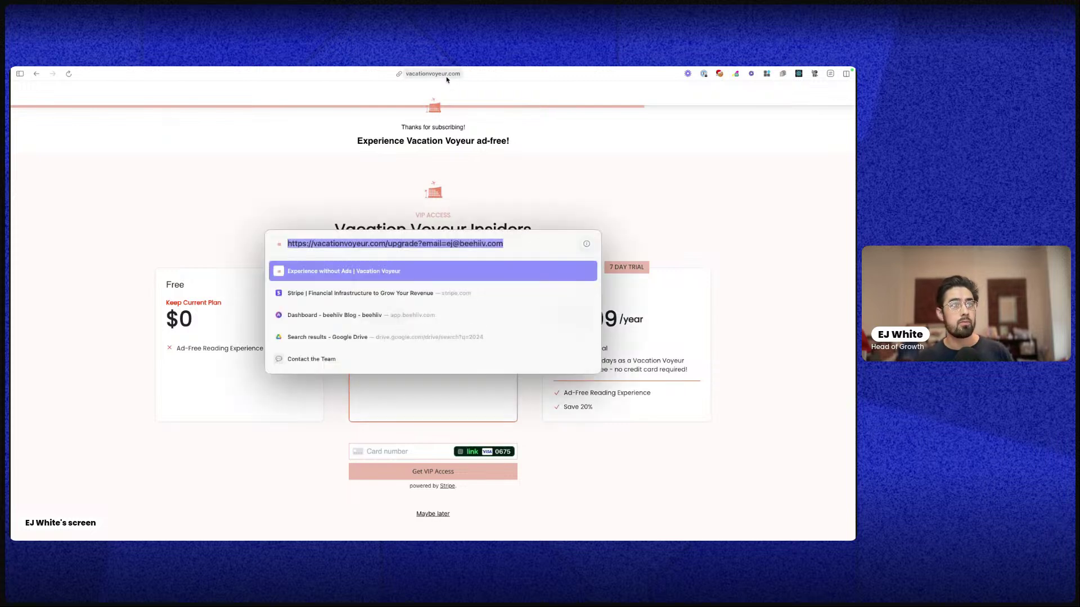
double_click(401, 243)
click(458, 217)
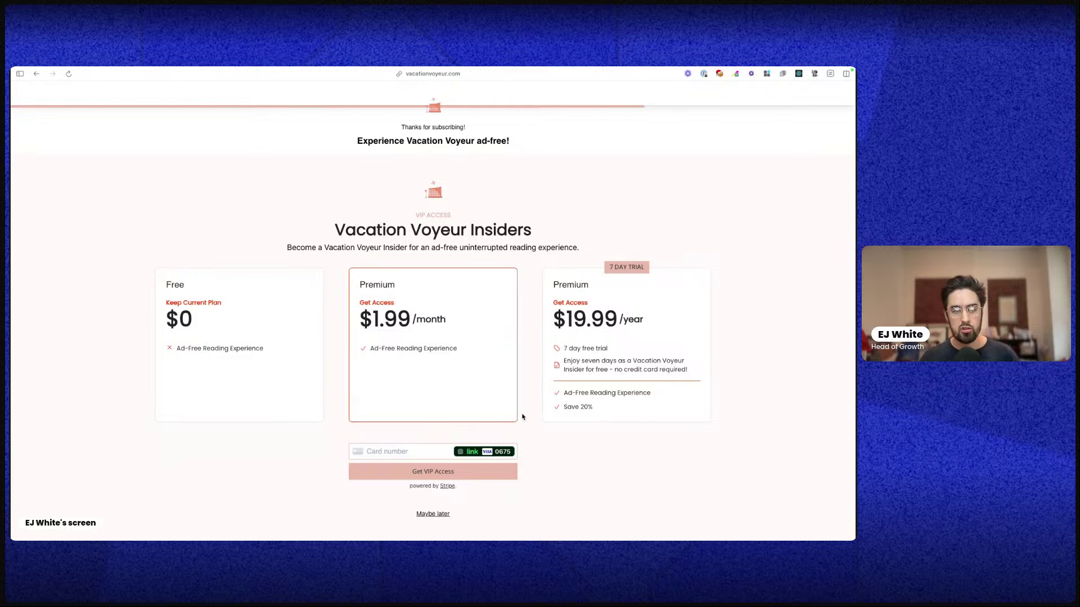
click(236, 363)
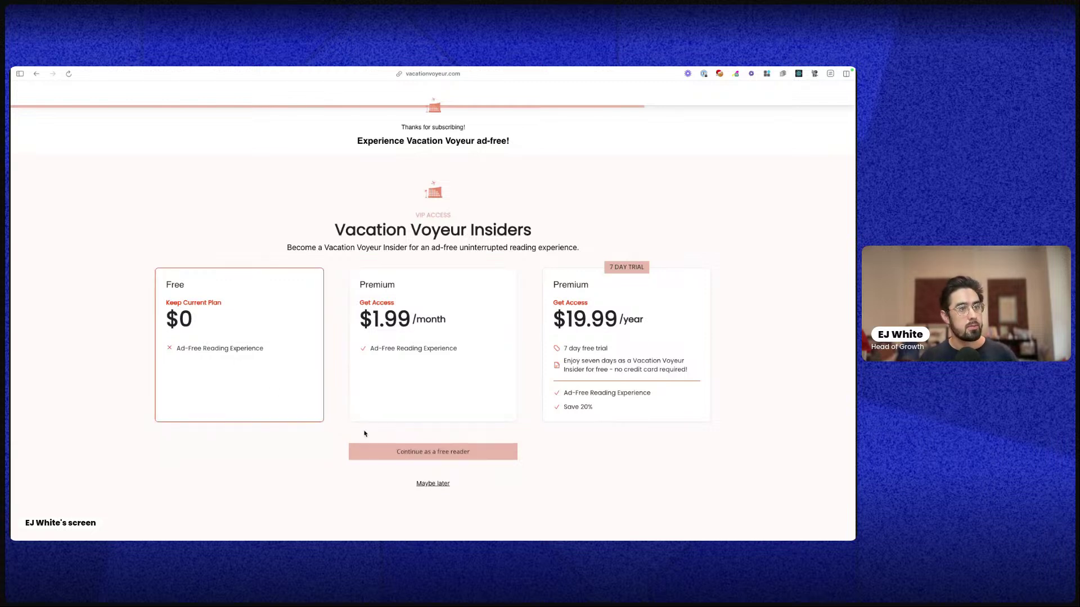
Continue as a free reader, toggle THE FIT on and off, and skip with Maybe Later
click(410, 457)
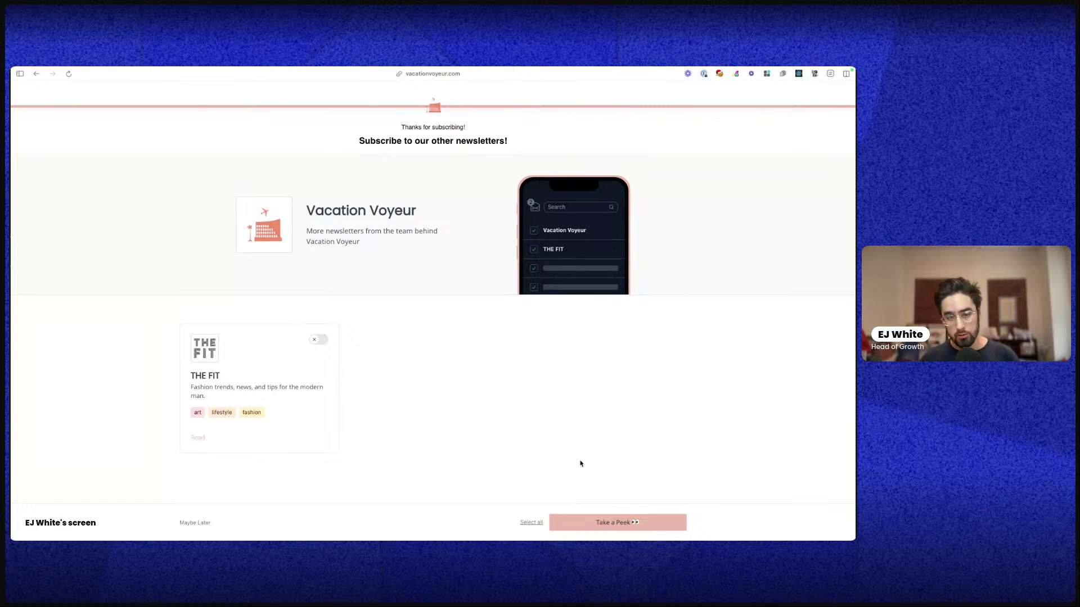
scroll(580, 463, down, 1)
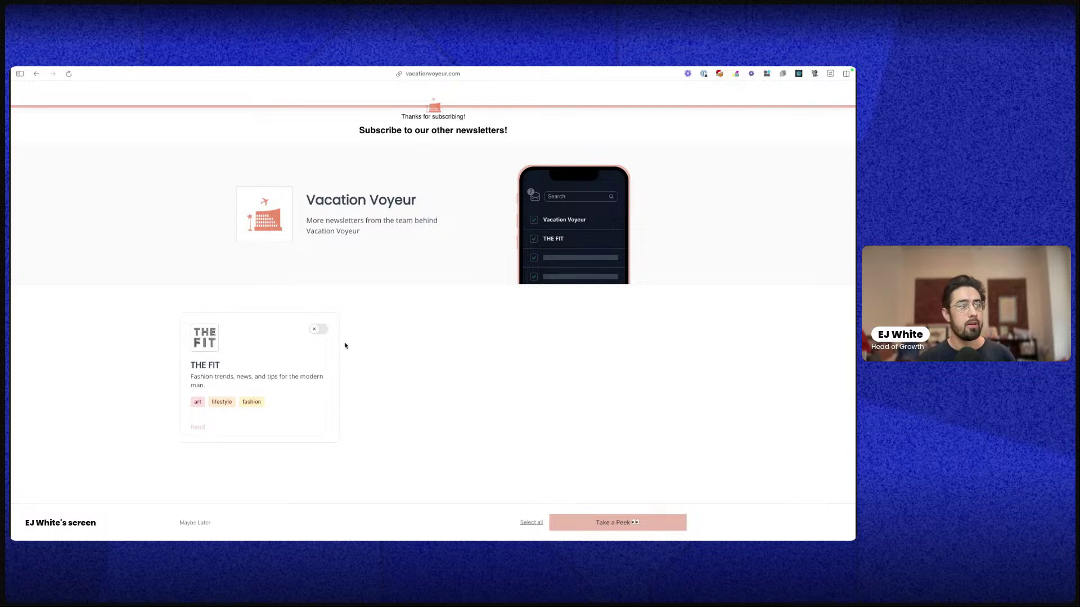
click(326, 330)
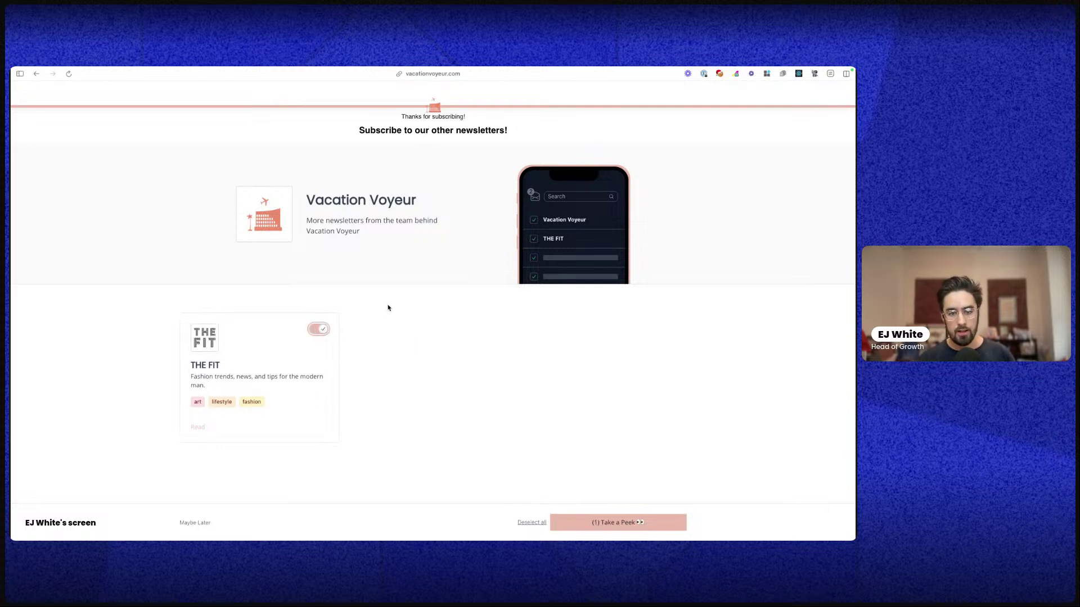
click(321, 329)
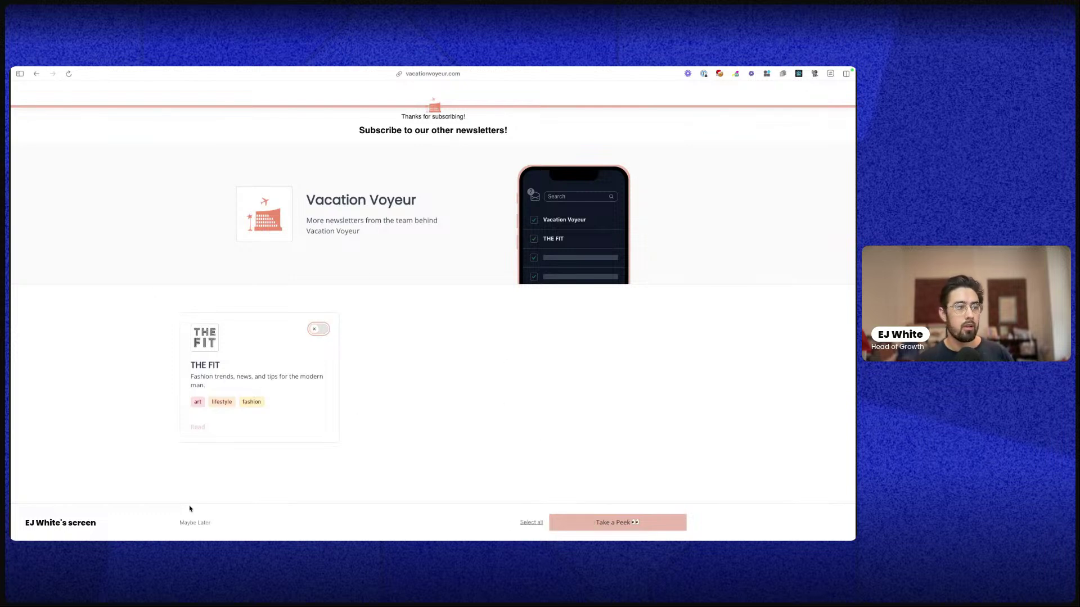
click(365, 399)
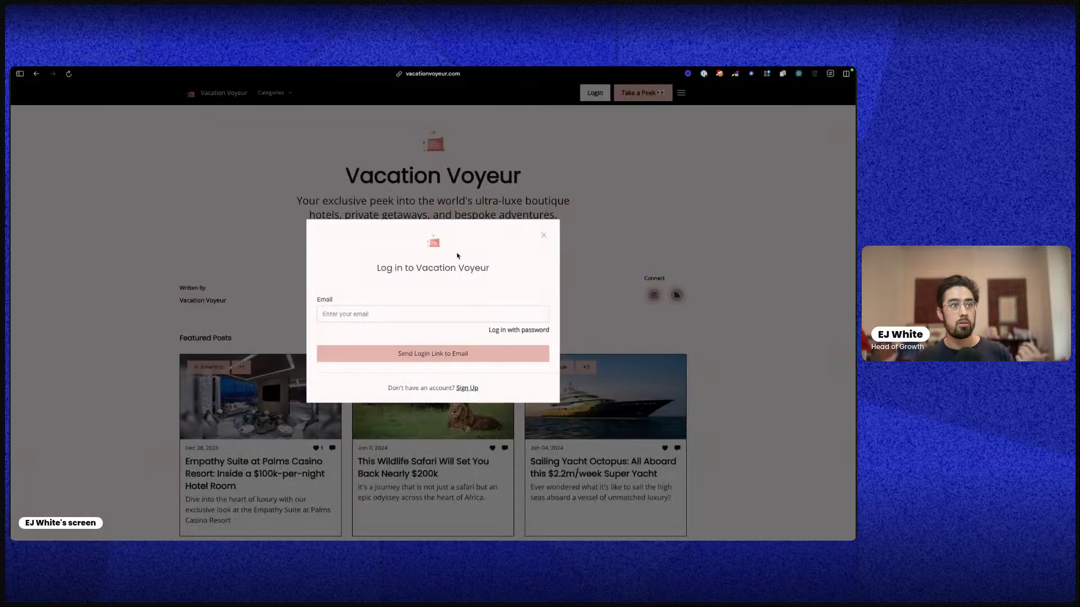
Switch to password login and attempt it with an email address and password
text(ej@b)
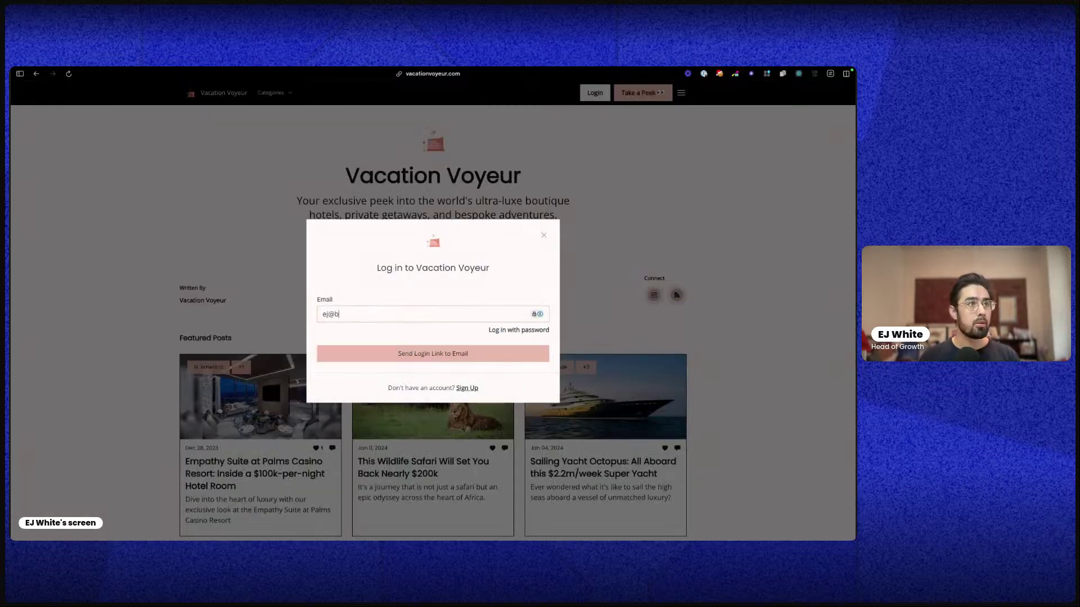
text(eehi)
key(BackSpace)
key(BackSpace)
key(BackSpace)
key(BackSpace)
key(BackSpace)
key(BackSpace)
key(BackSpace)
key(BackSpace)
text(e)
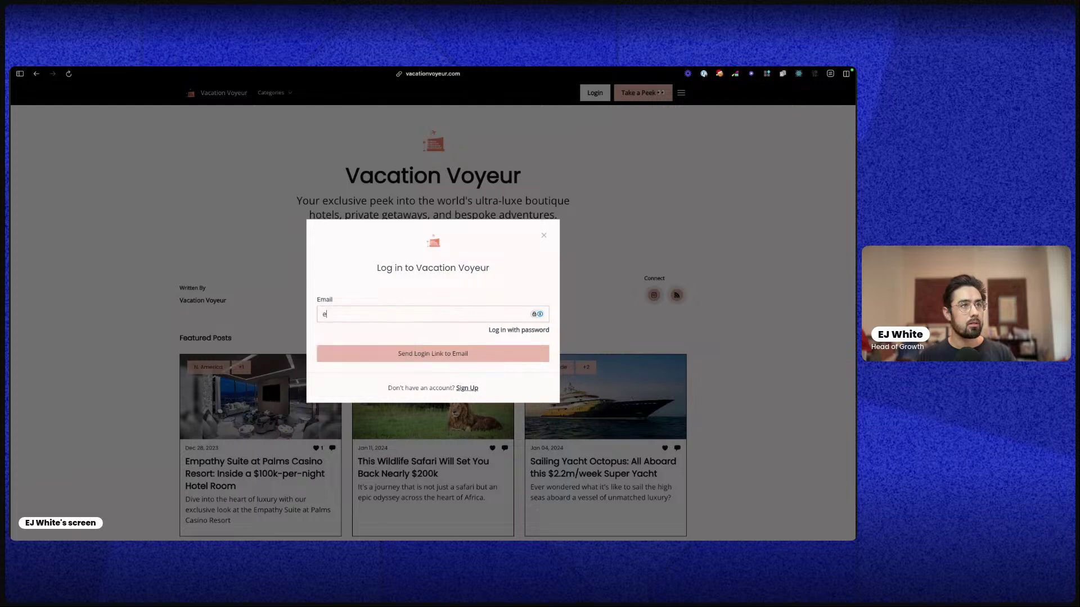
click(500, 330)
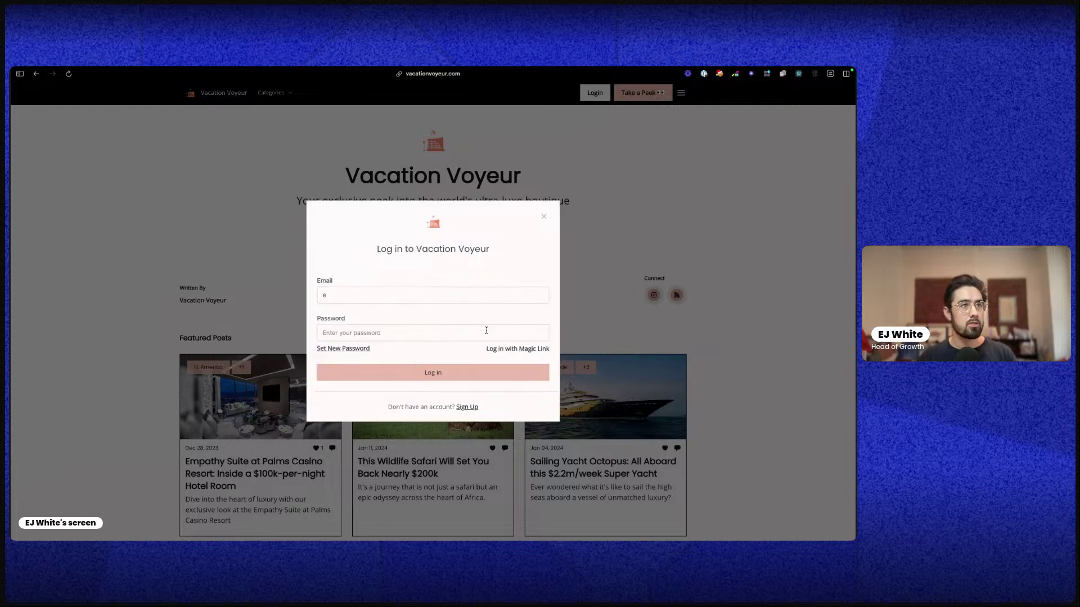
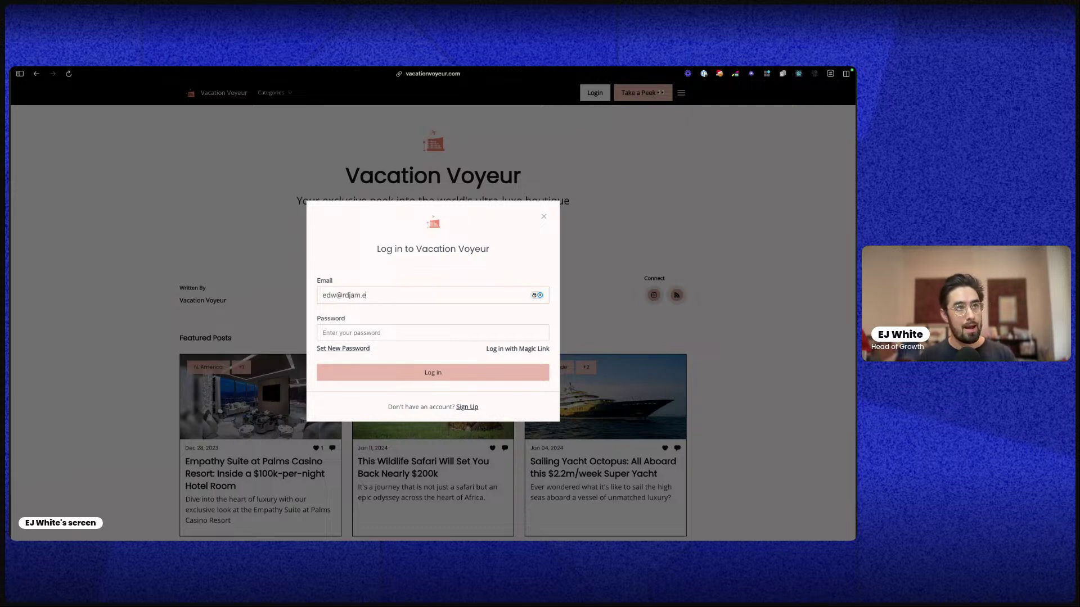
key(Tab)
text(••••••)
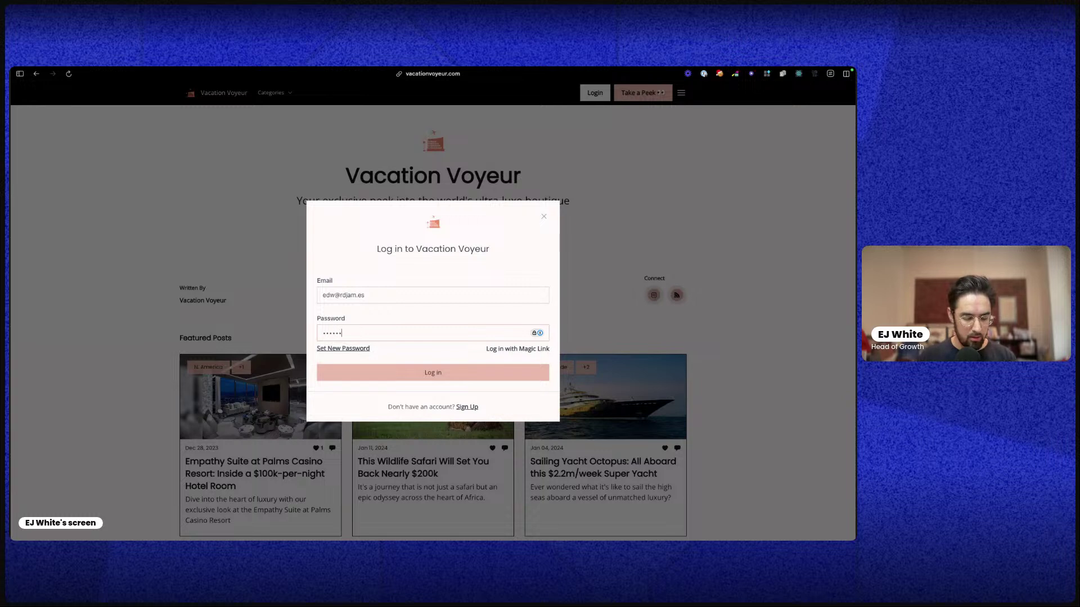
key(Return)
Correct the email to the reader's address, retry the password, then switch to Magic Link login
triple_click(356, 299)
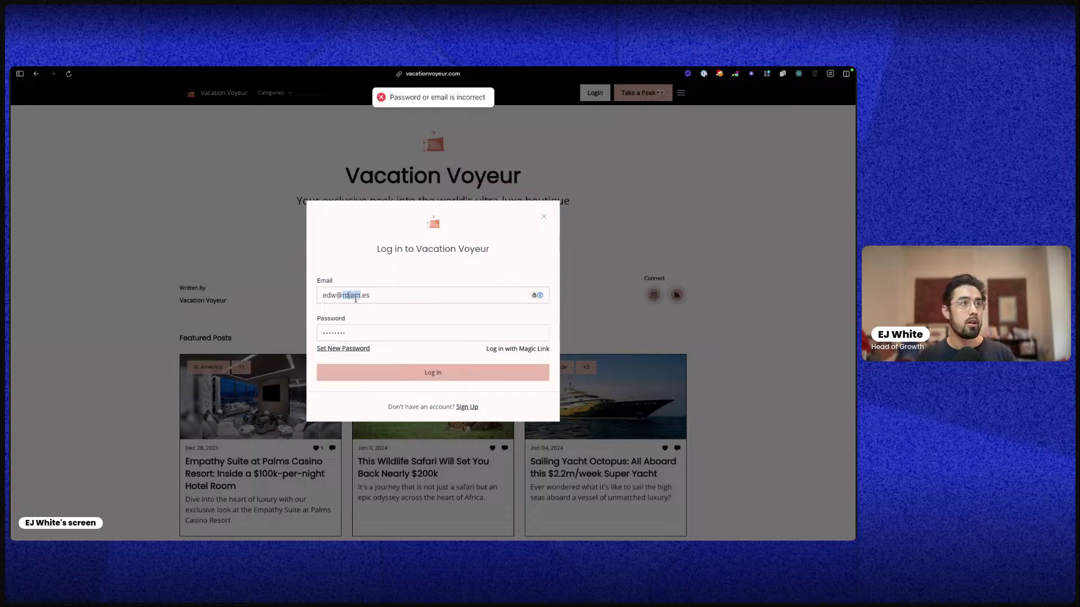
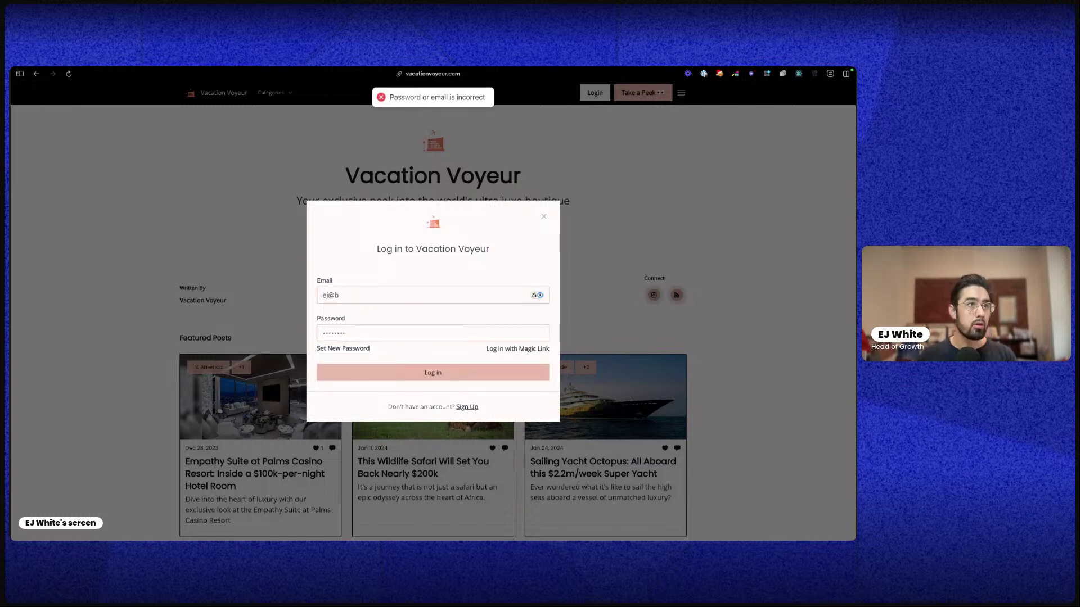
key(Tab)
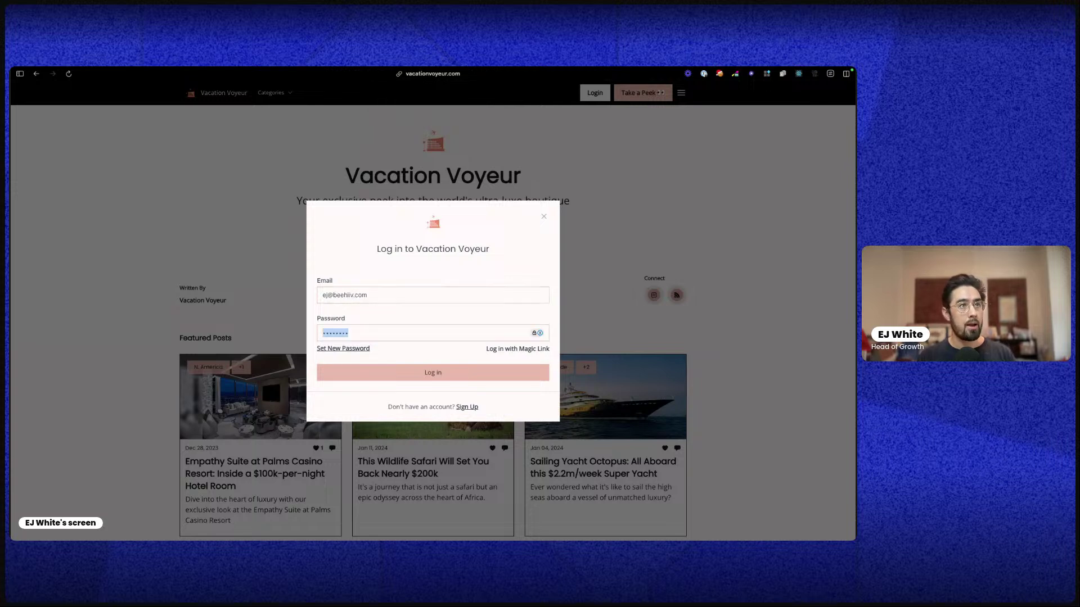
text(********)
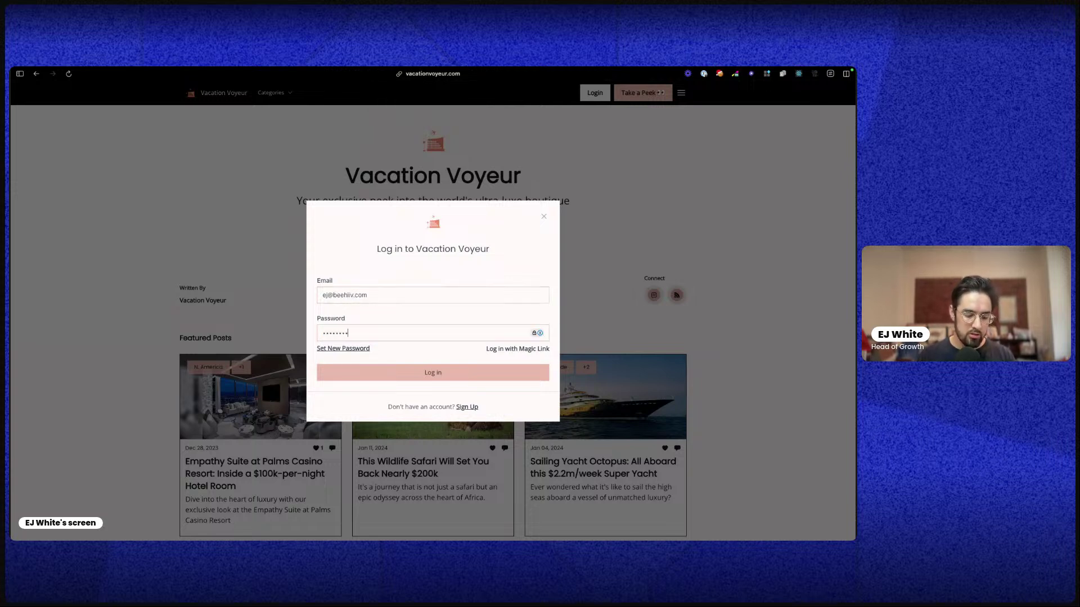
key(Return)
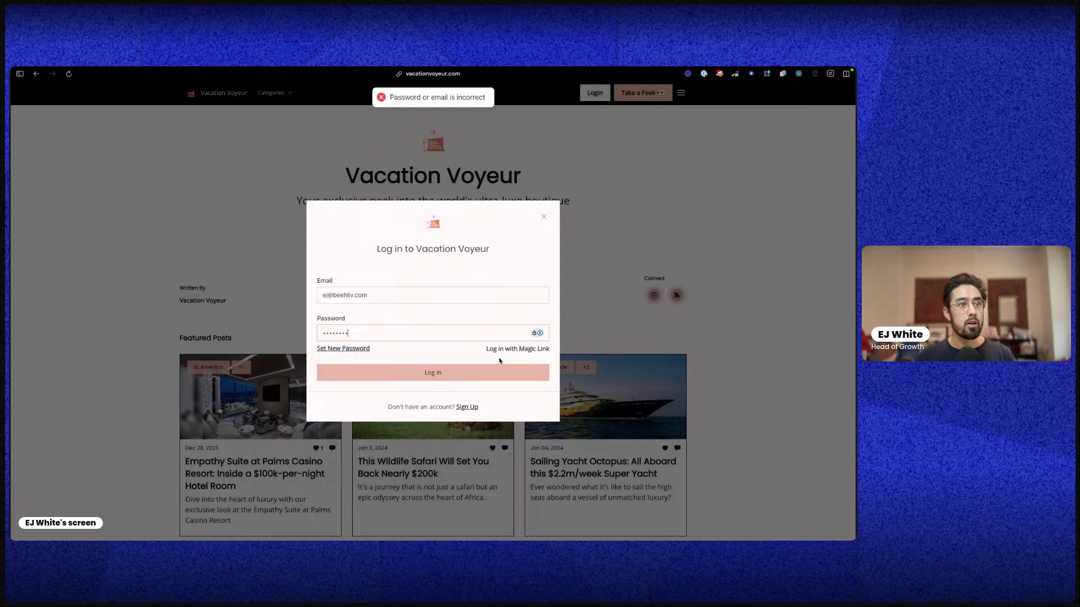
click(500, 349)
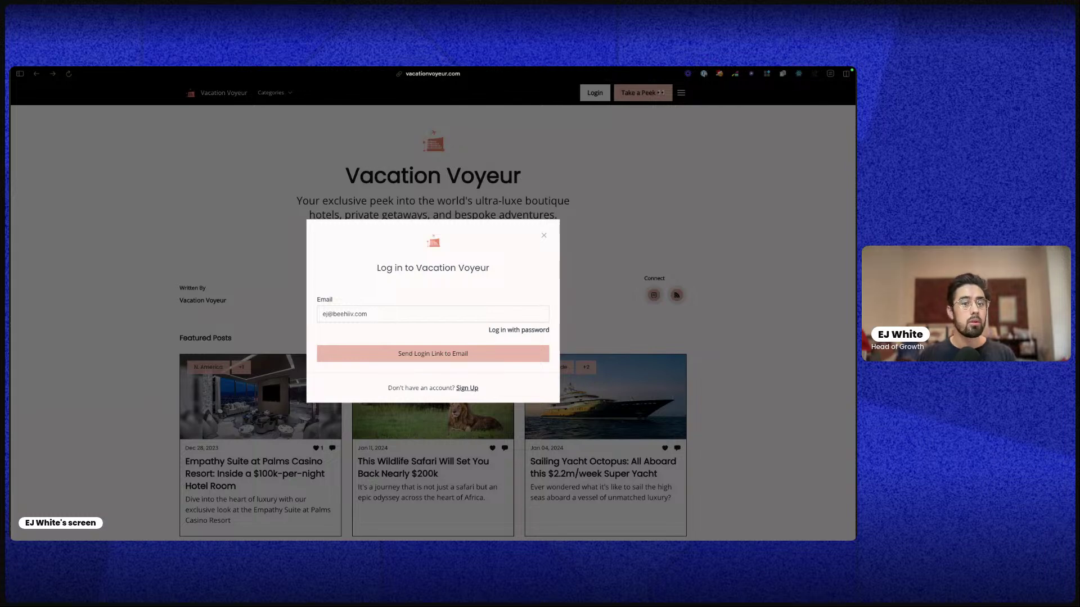
key(ctrl+Up)
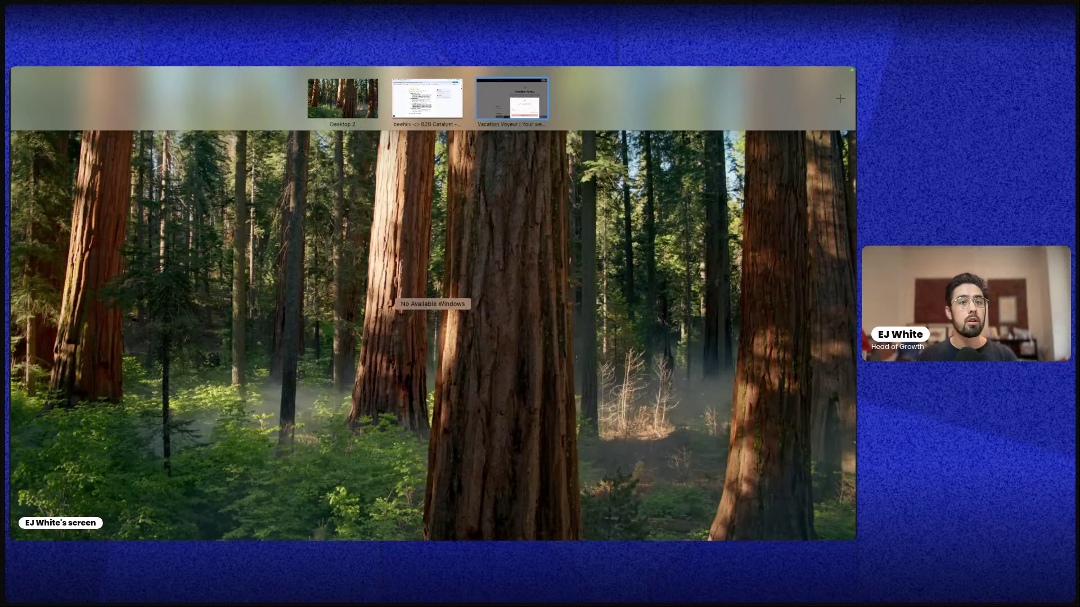
click(517, 98)
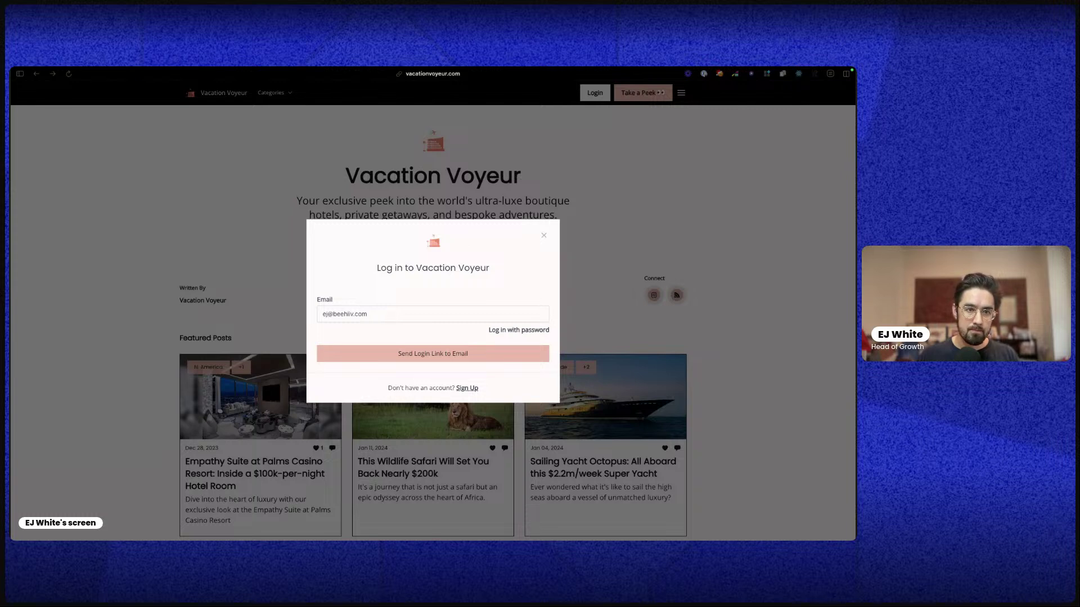
Dismiss the Vacation Voyeur login dialog and scroll through the site's posts
click(577, 275)
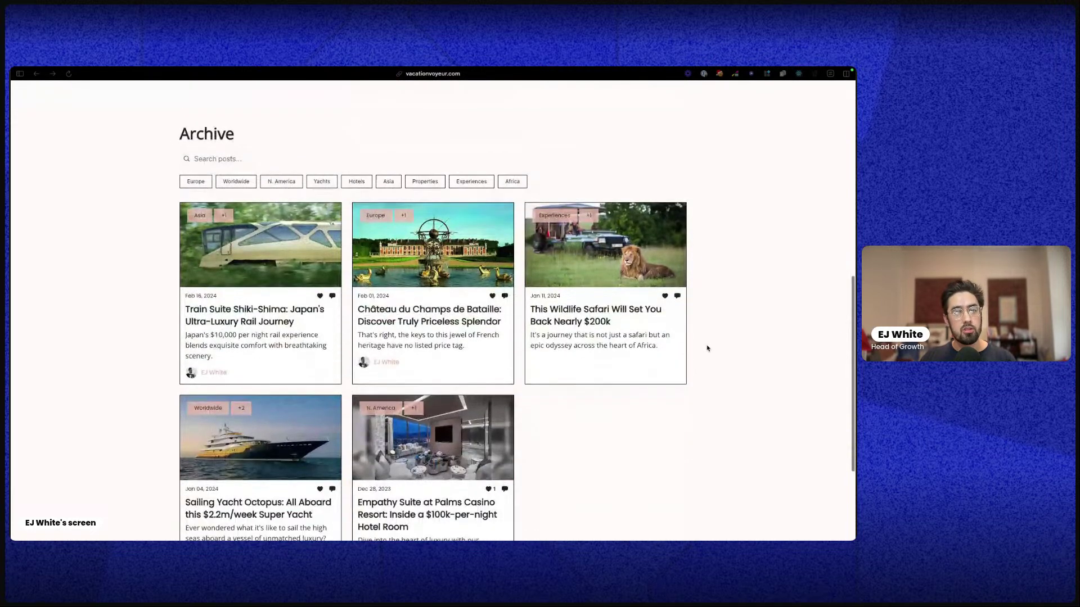
scroll(706, 345, down, 5)
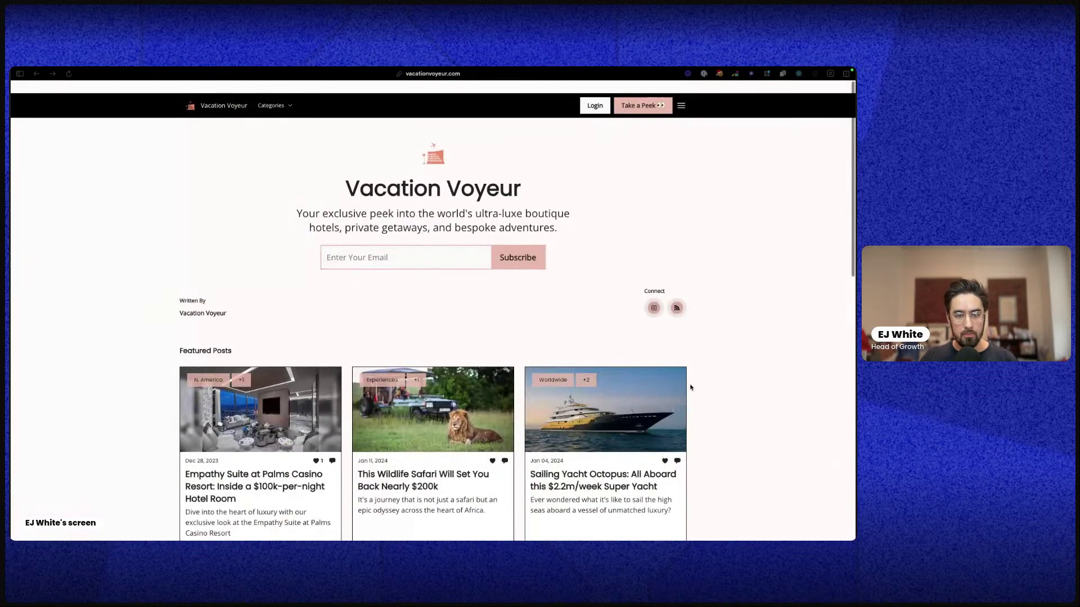
scroll(698, 393, down, 1)
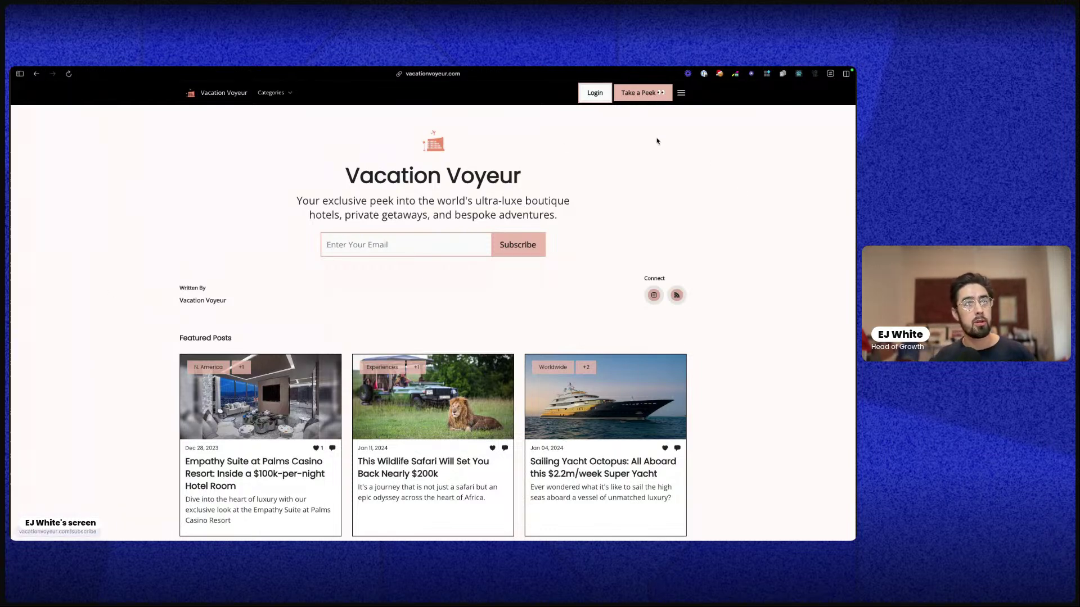
mouse_move(11, 218)
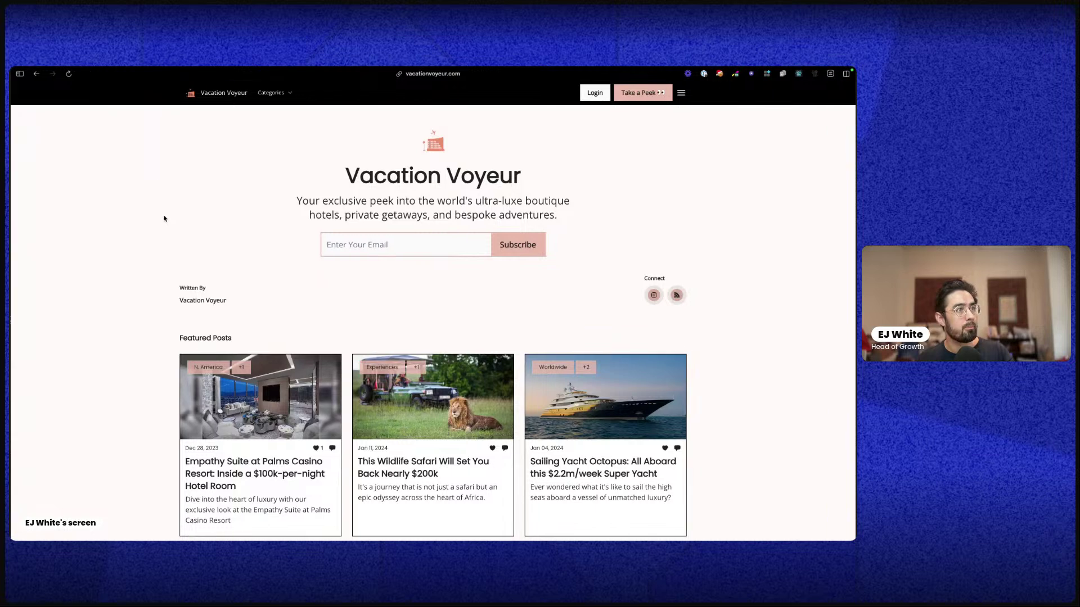
From the beehiiv dashboard's Posts list, delete the first New Post draft through its actions menu
mouse_move(11, 116)
click(31, 133)
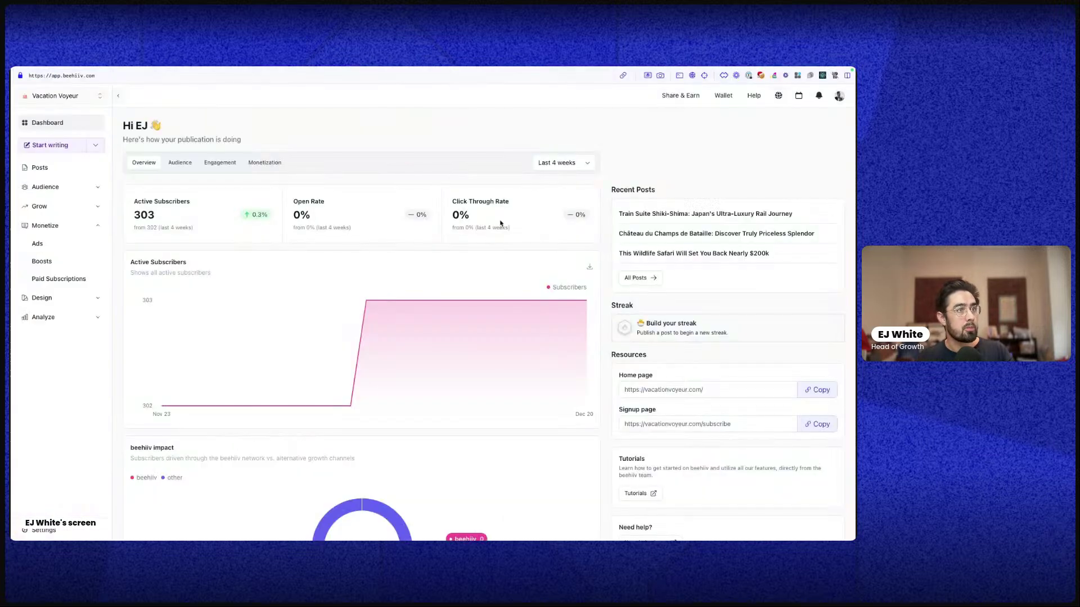
click(52, 174)
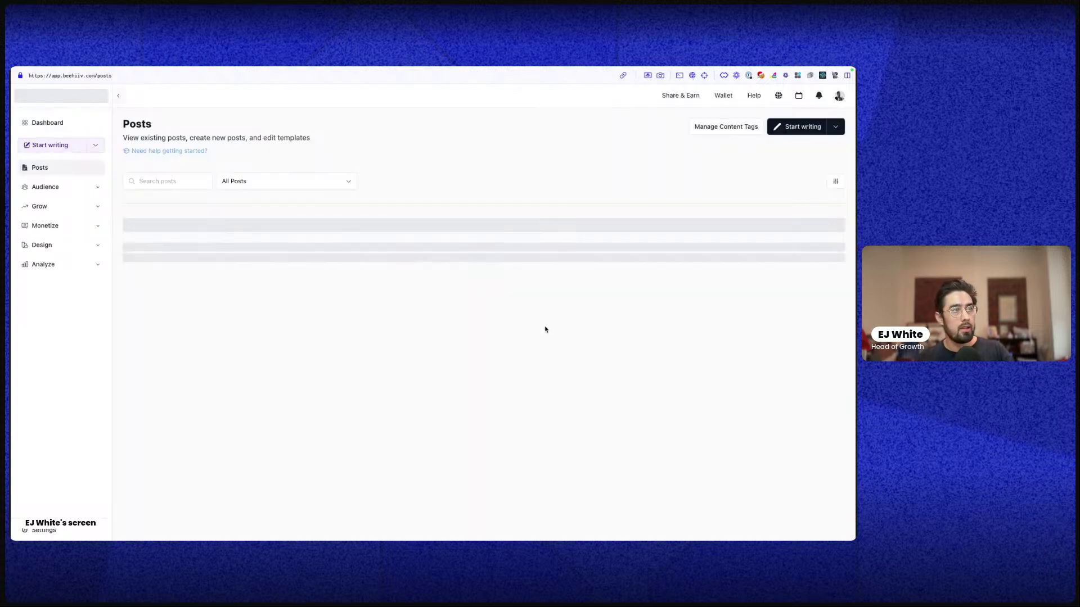
scroll(418, 358, down, 5)
scroll(419, 358, up, 5)
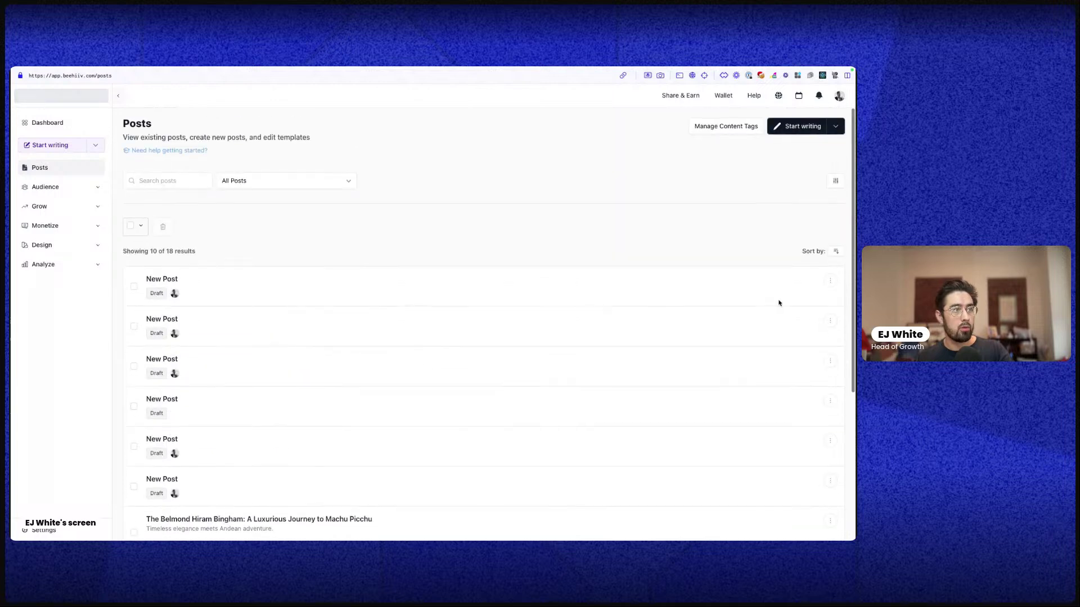
click(830, 280)
click(757, 369)
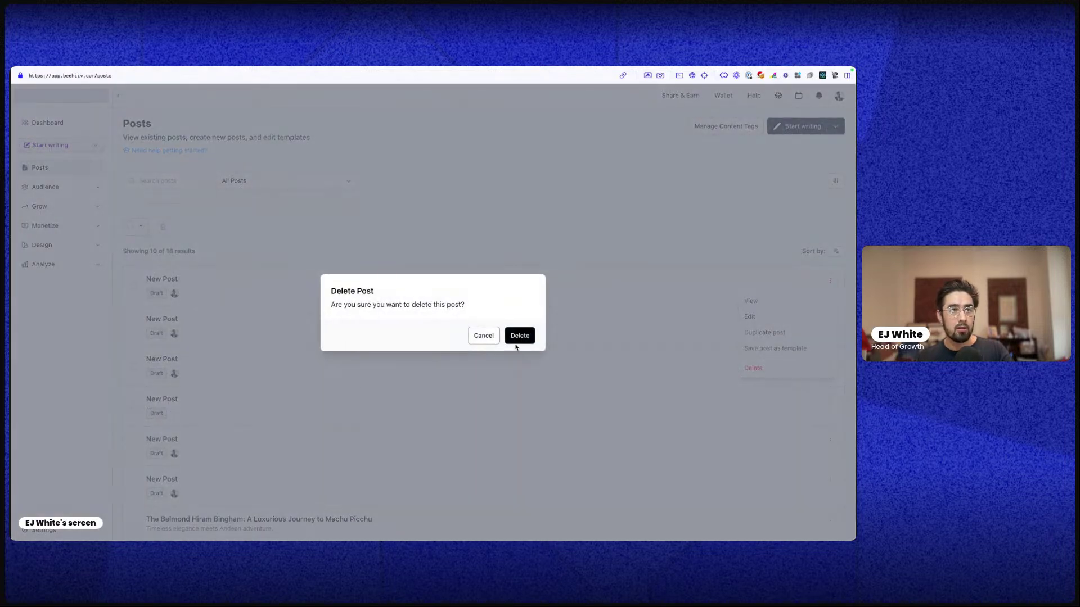
click(514, 338)
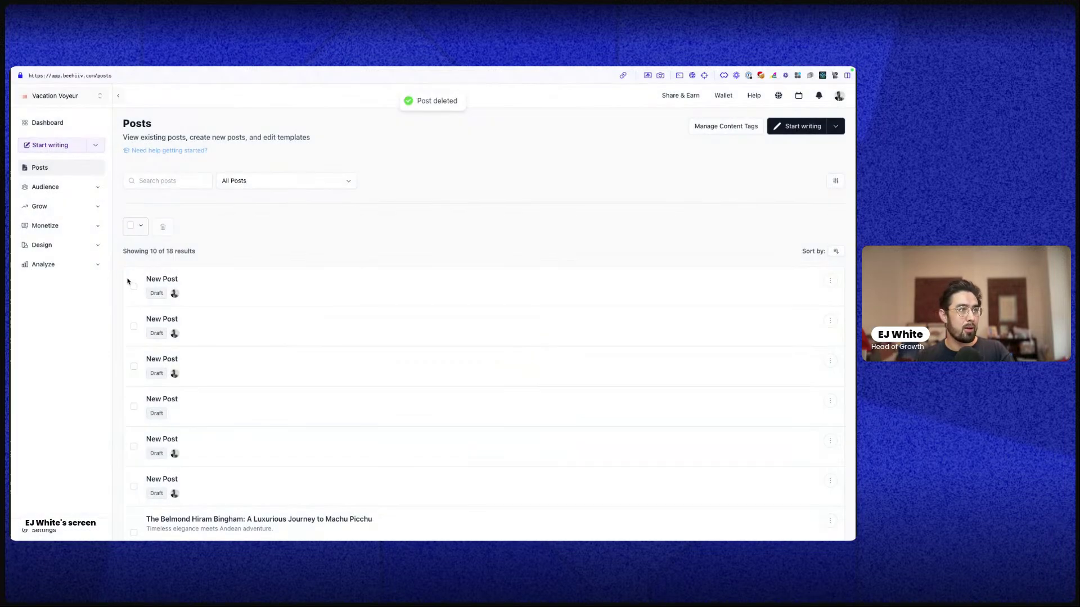
Select five more New Post drafts and bulk-delete them, confirming with 'delete'
click(134, 287)
click(134, 355)
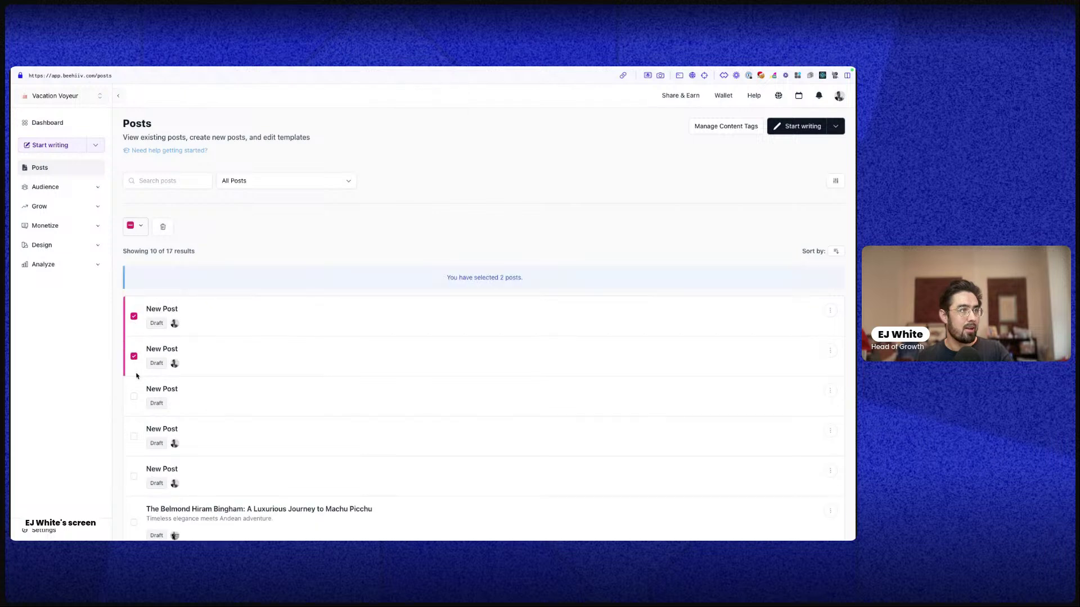
click(134, 396)
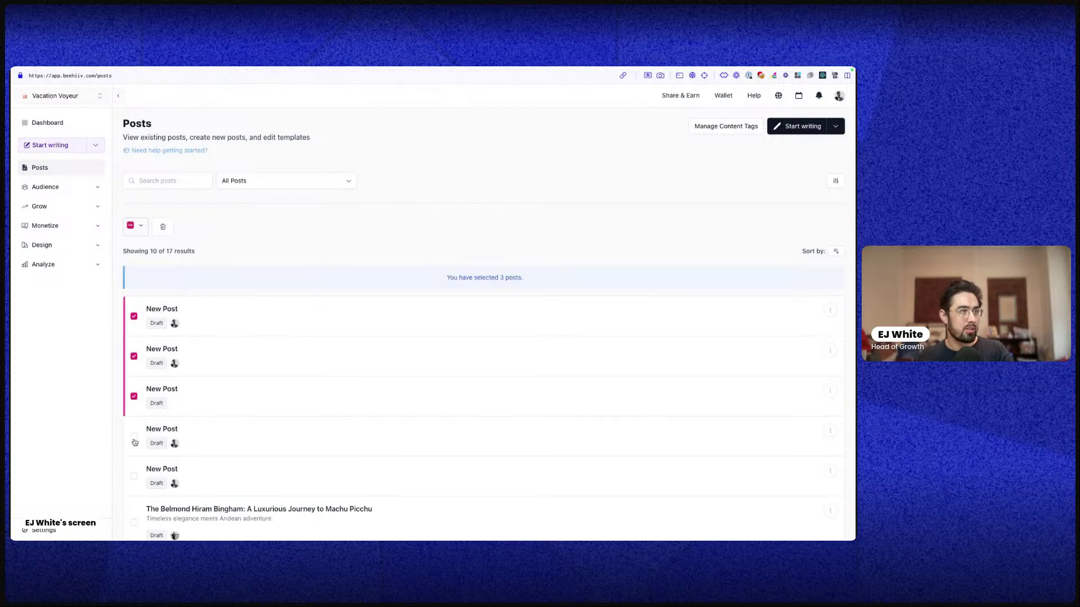
click(134, 437)
click(134, 476)
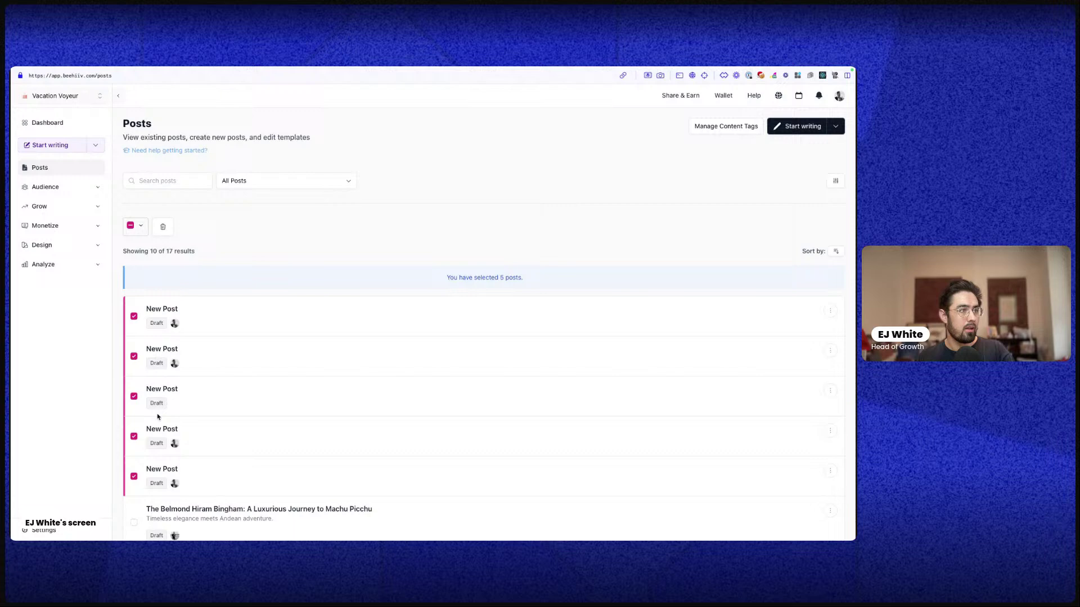
click(162, 227)
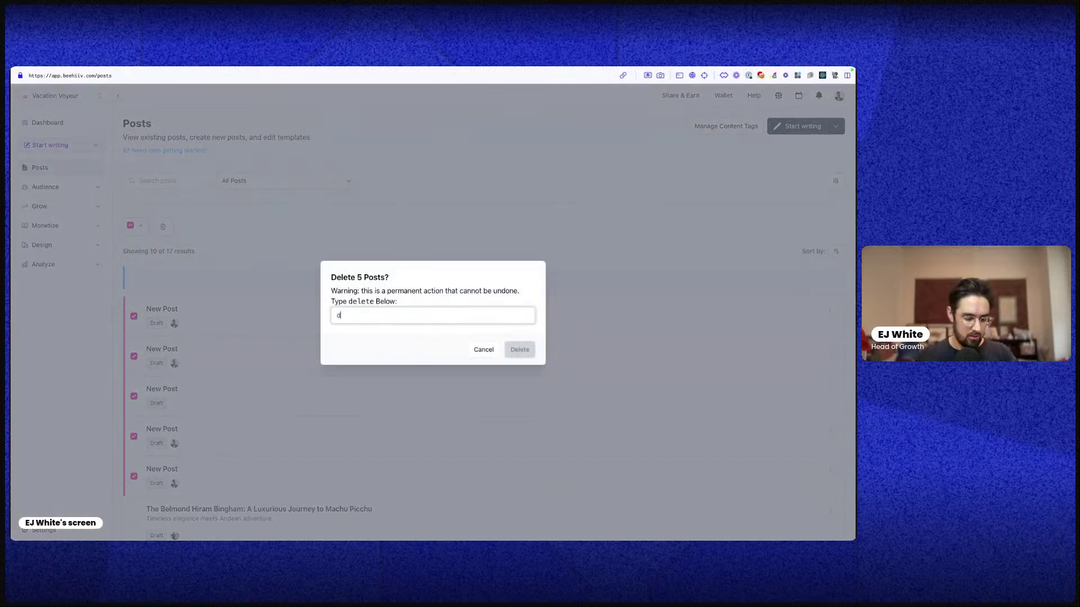
text(delete)
click(519, 350)
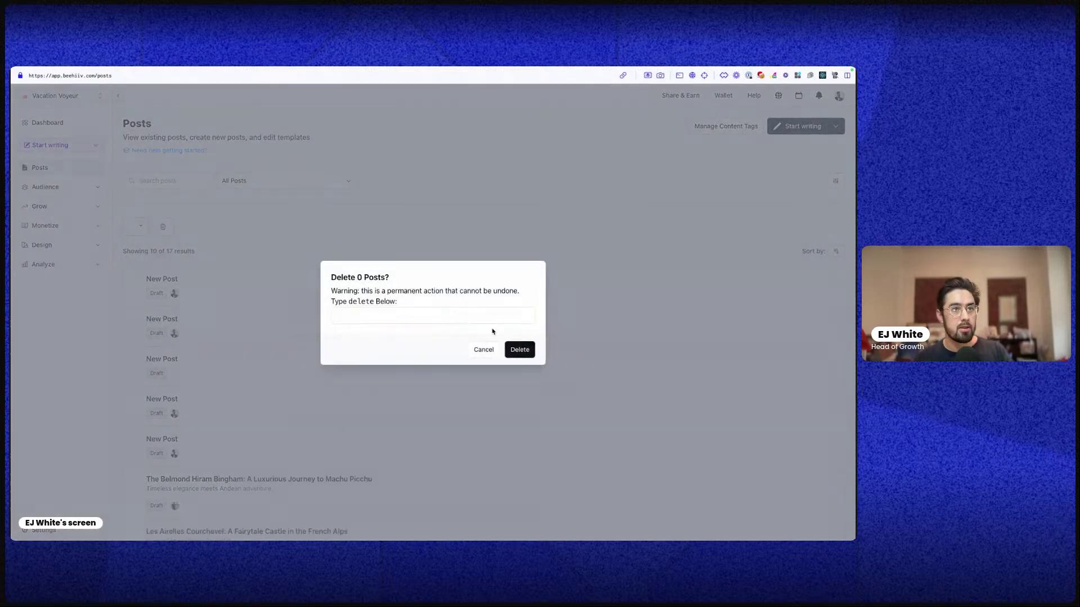
scroll(342, 364, down, 7)
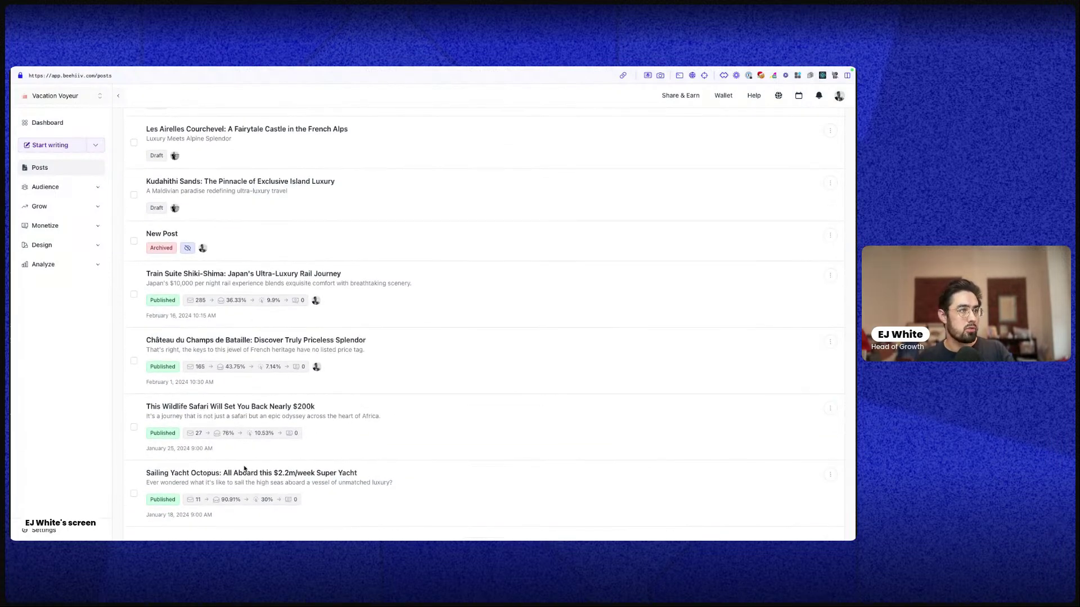
Open the This Wildlife Safari post in the editor and scroll through its content
click(234, 408)
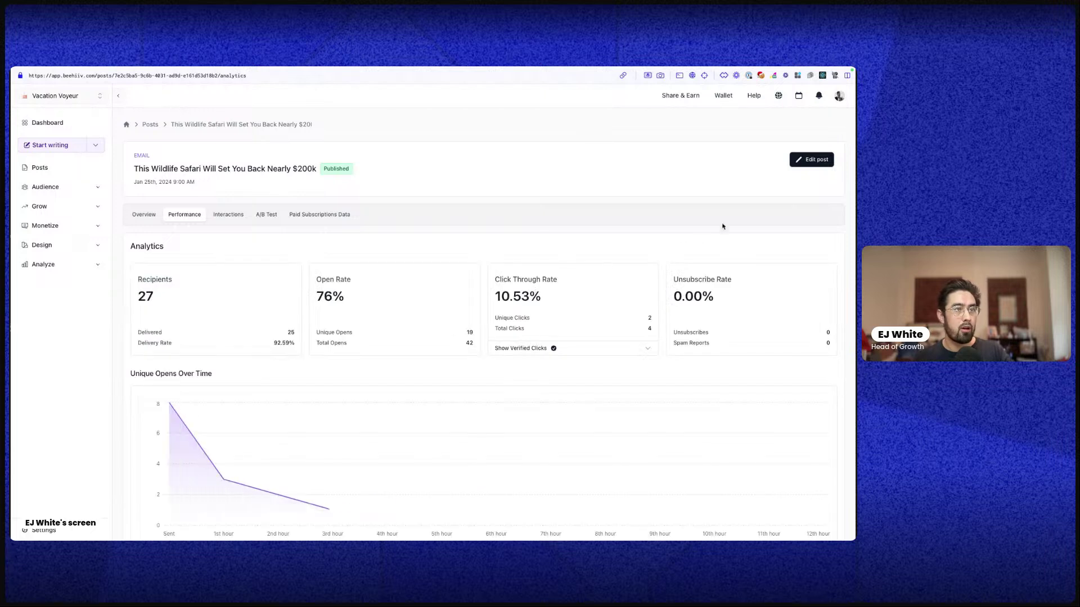
click(810, 161)
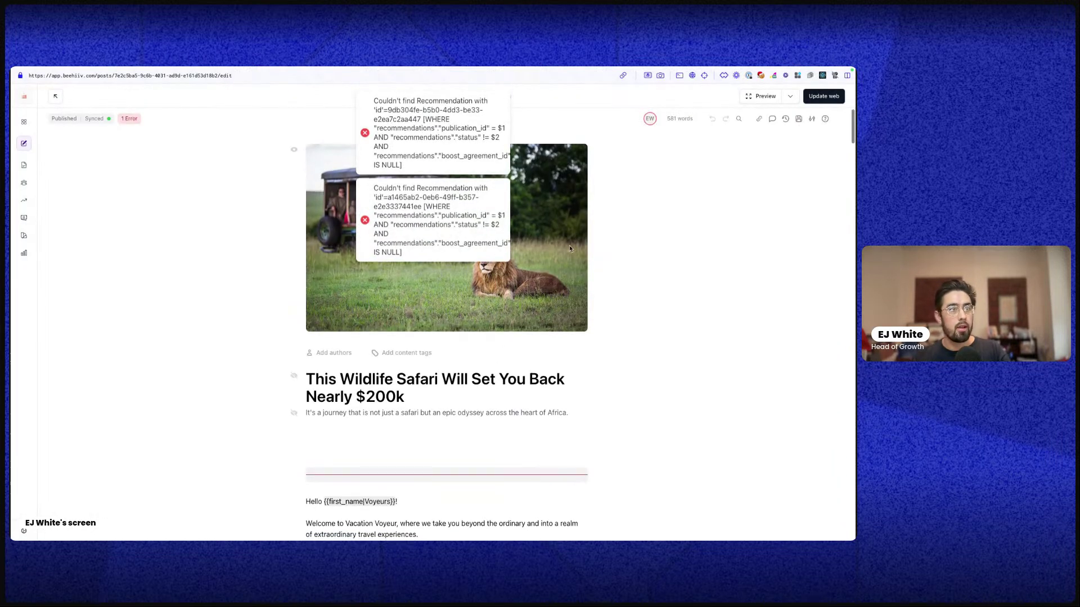
scroll(555, 197, down, 1)
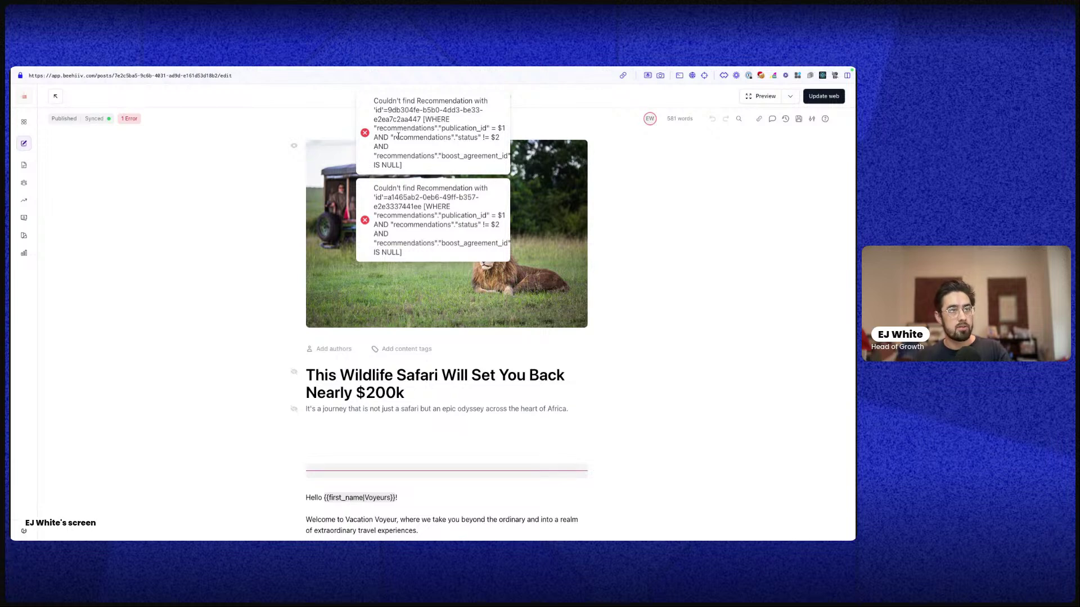
scroll(556, 374, down, 10)
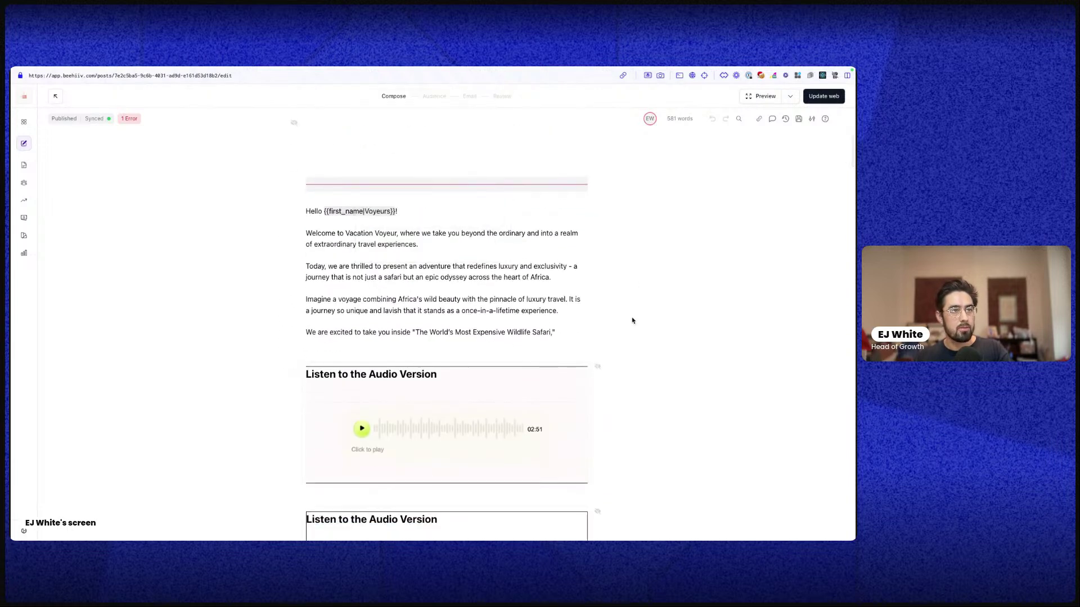
scroll(619, 335, down, 6)
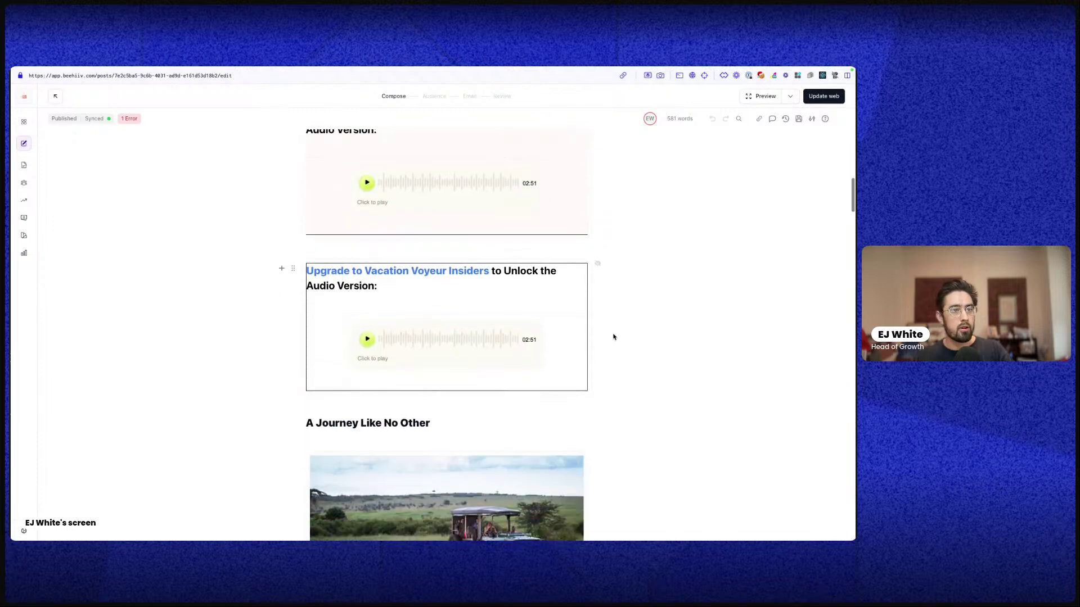
scroll(627, 350, up, 15)
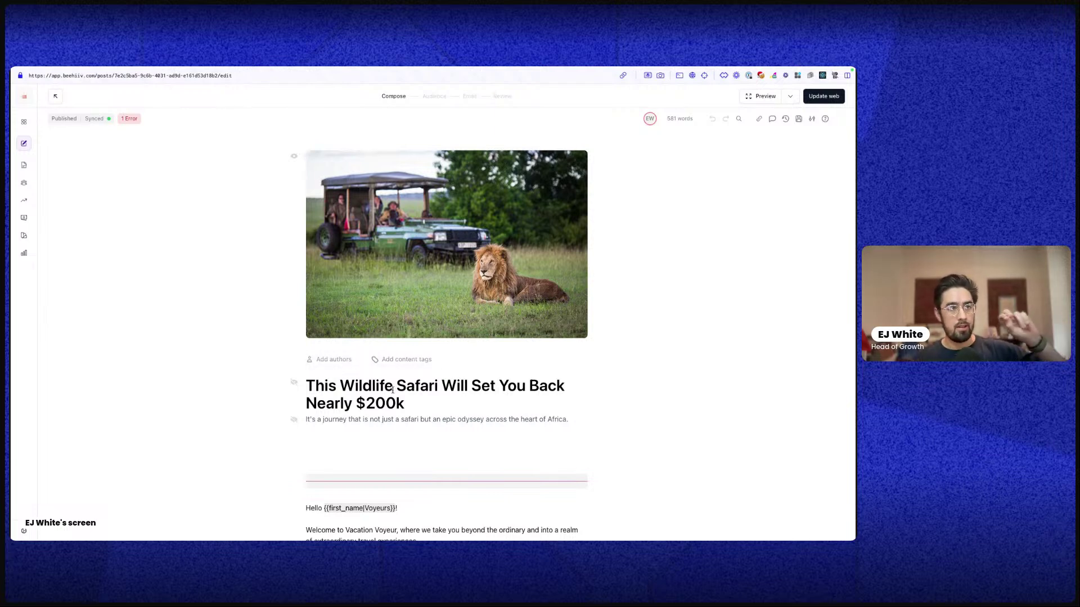
scroll(393, 394, down, 2)
scroll(619, 303, up, 2)
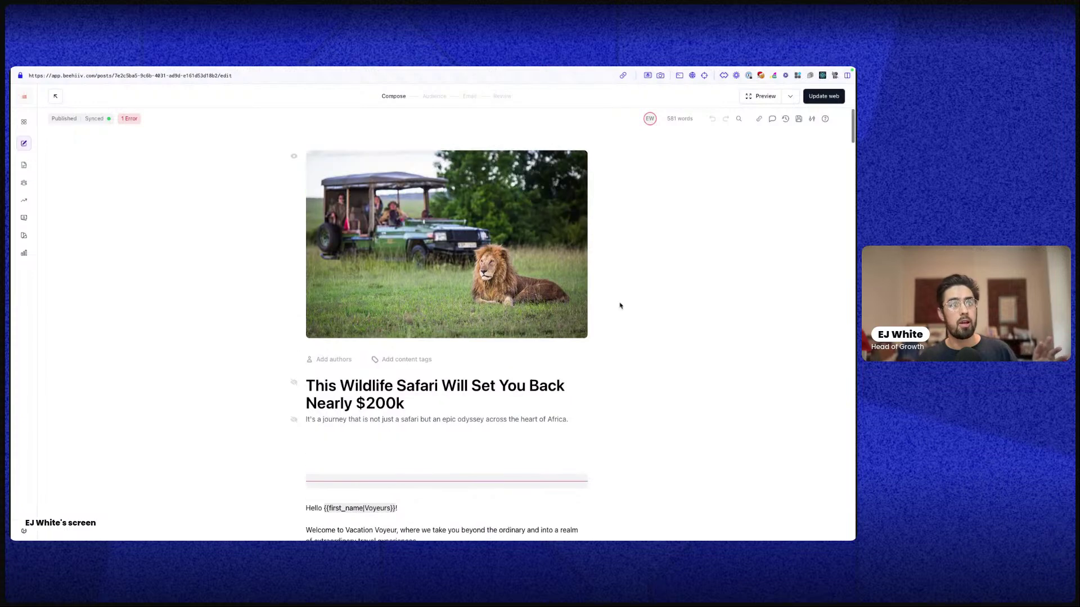
View the Preview draft link and test email options, then switch to the live Vacation Voyeur site
click(790, 96)
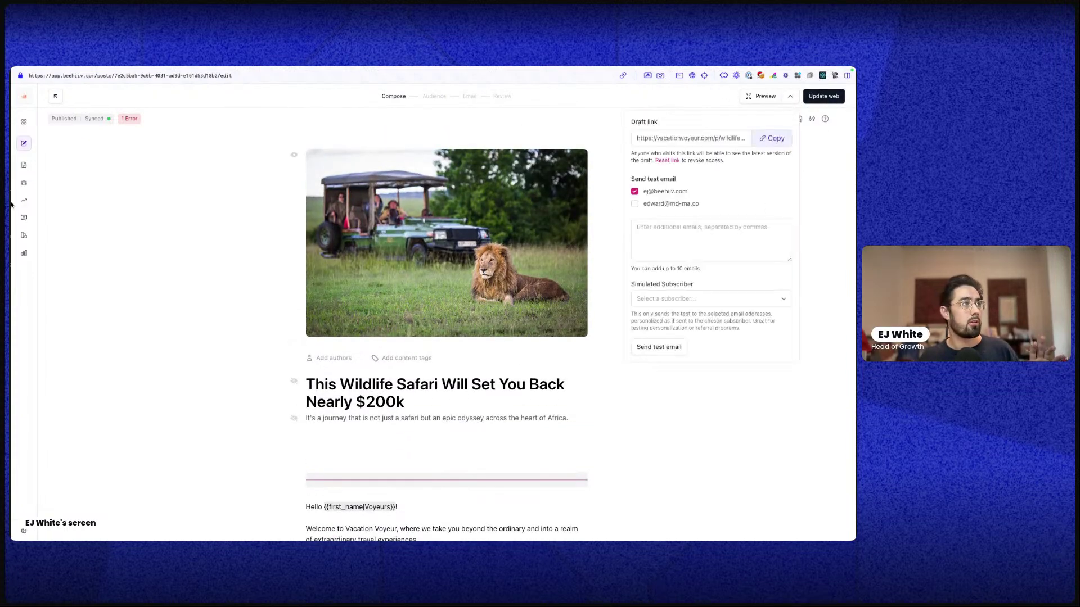
mouse_move(12, 199)
click(66, 147)
Open the Wildlife Safari post and highlight its title, subtitle and publish date line
scroll(442, 394, down, 2)
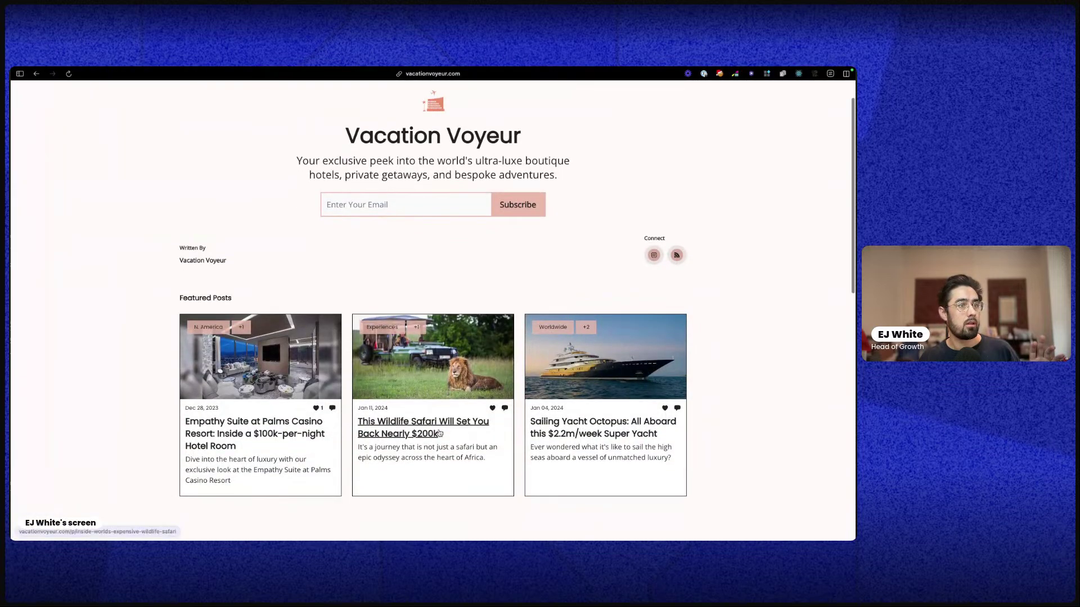
click(442, 417)
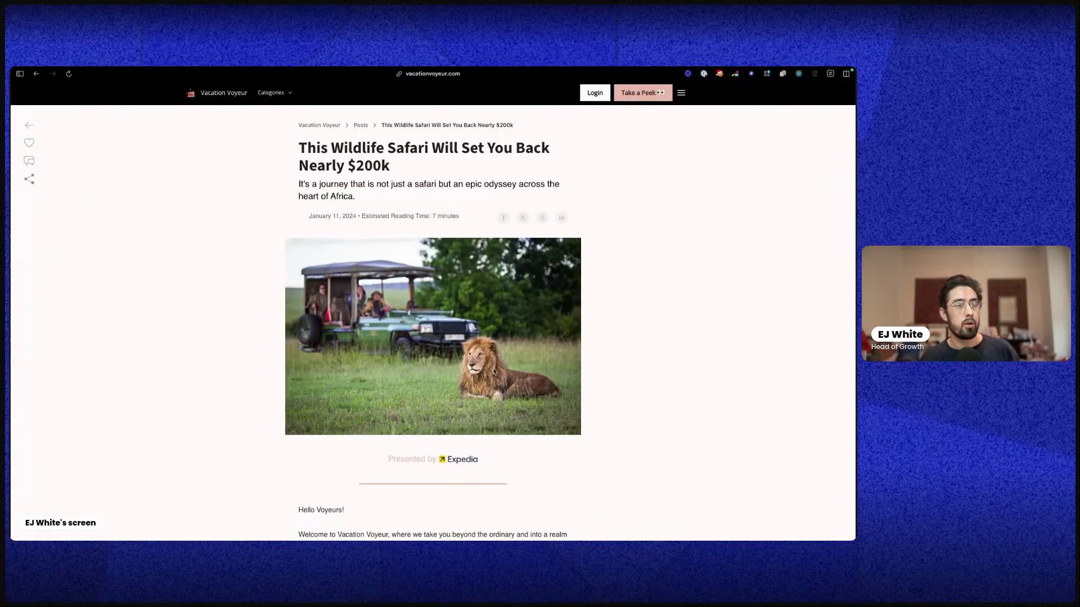
scroll(498, 217, down, 1)
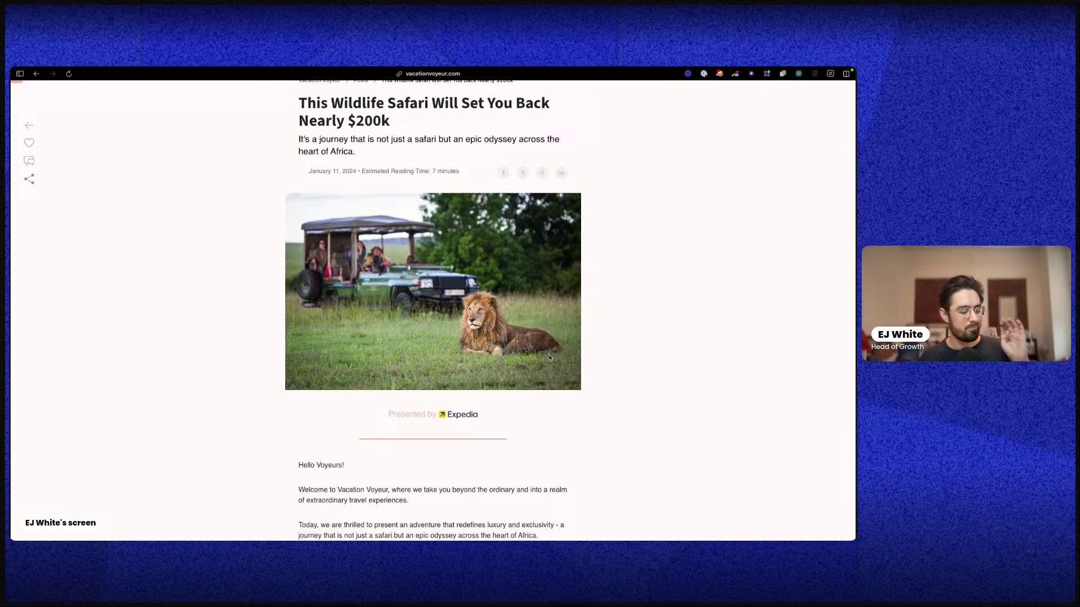
scroll(527, 329, up, 1)
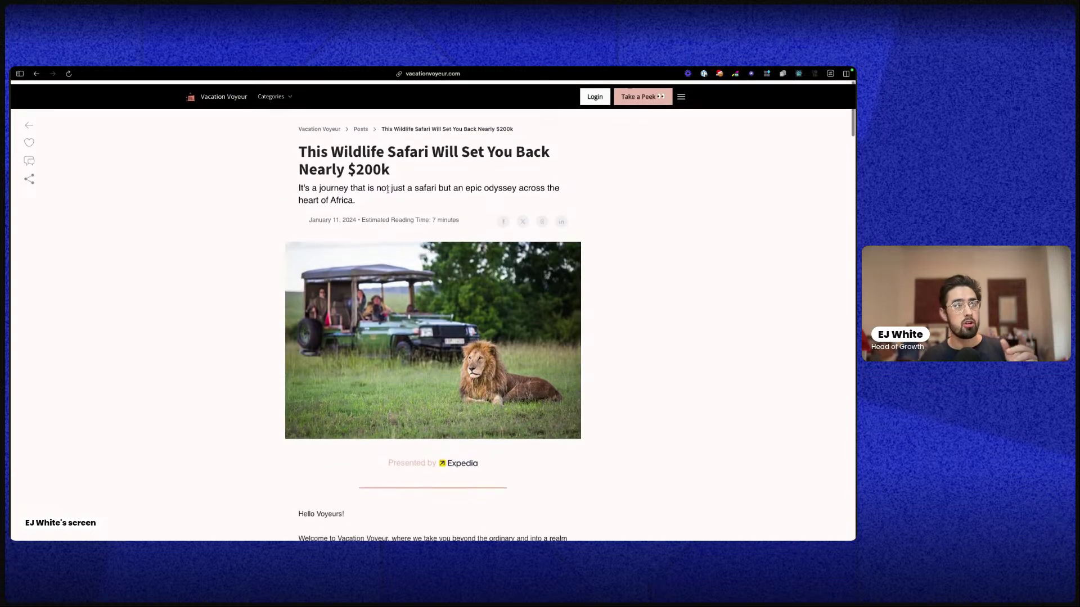
drag(411, 183, 298, 145)
double_click(358, 184)
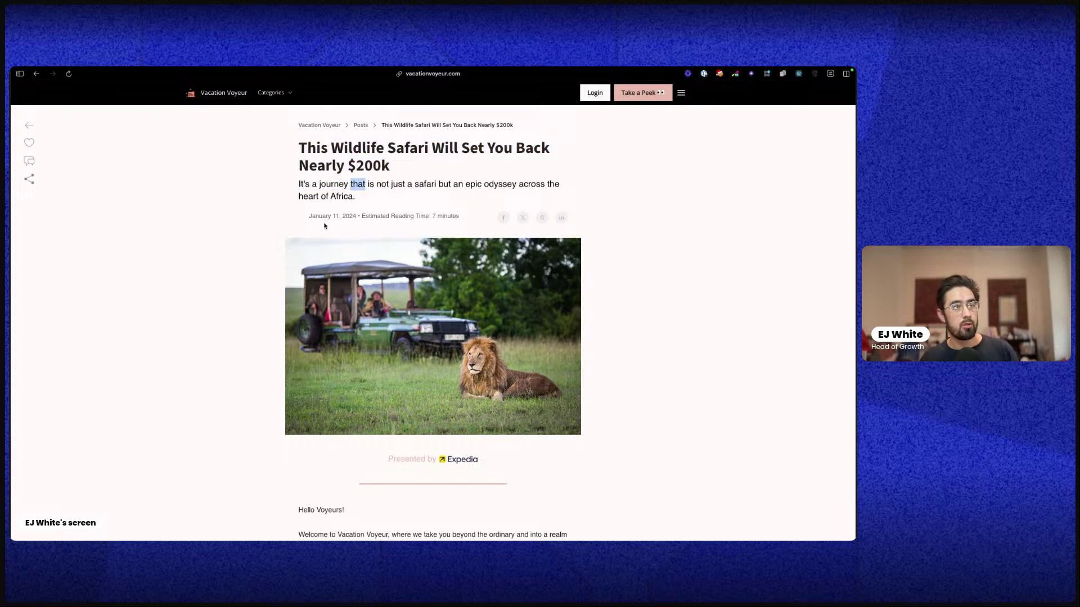
click(343, 216)
triple_click(462, 217)
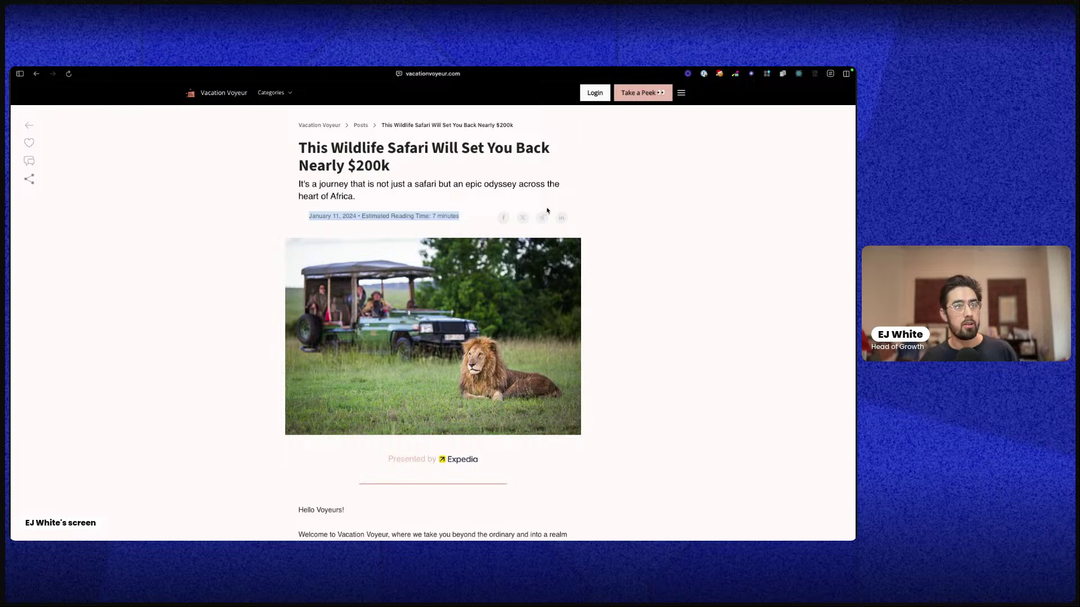
click(267, 263)
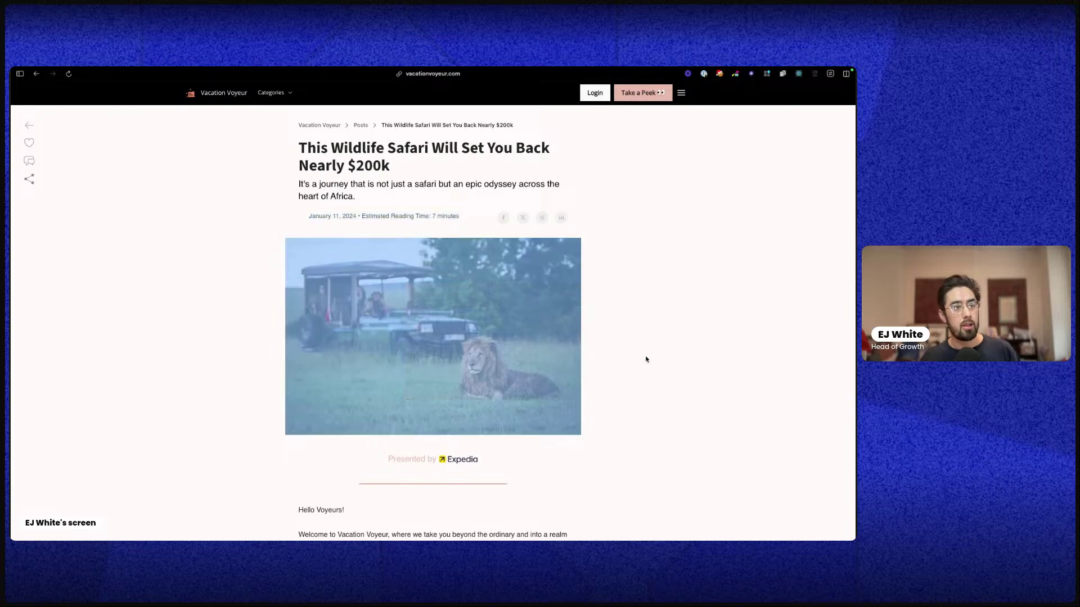
Scroll into the intro and highlight its five introductory paragraphs
scroll(644, 360, down, 4)
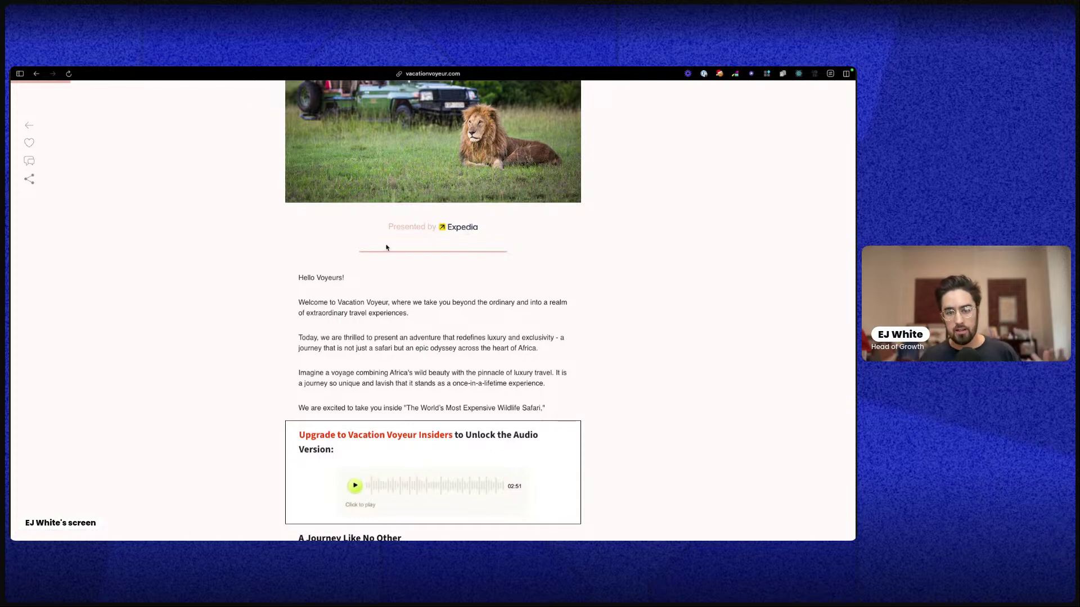
scroll(405, 302, down, 3)
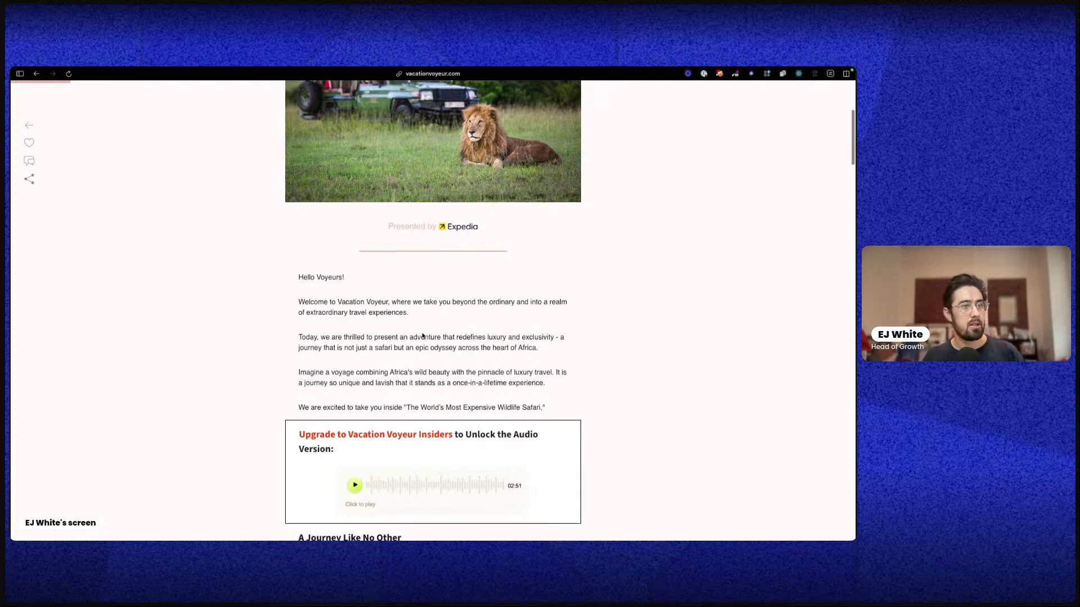
drag(296, 166, 565, 301)
scroll(500, 297, down, 3)
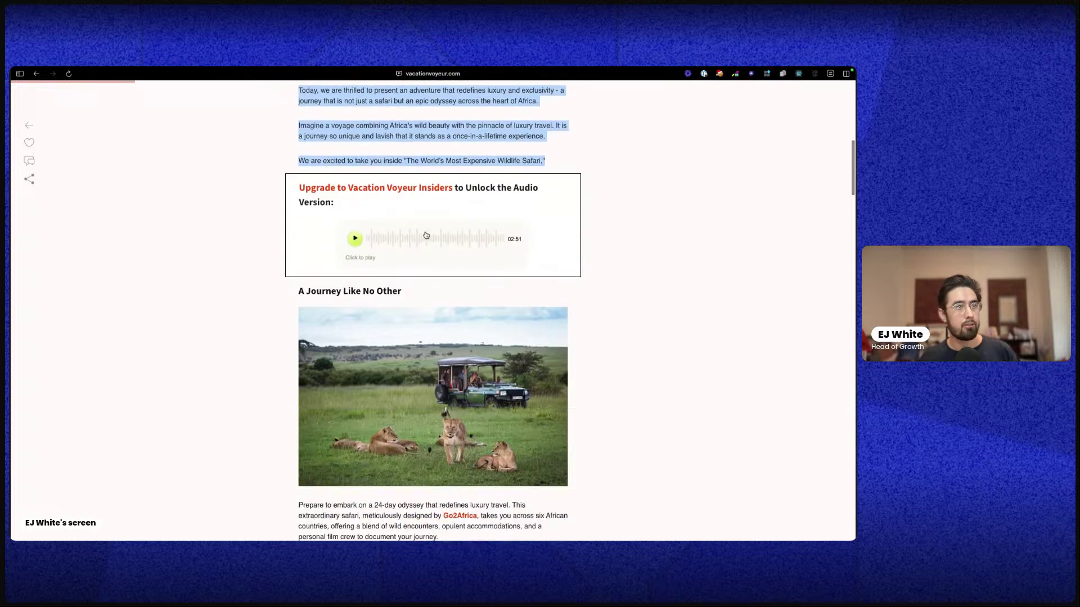
key(super+t)
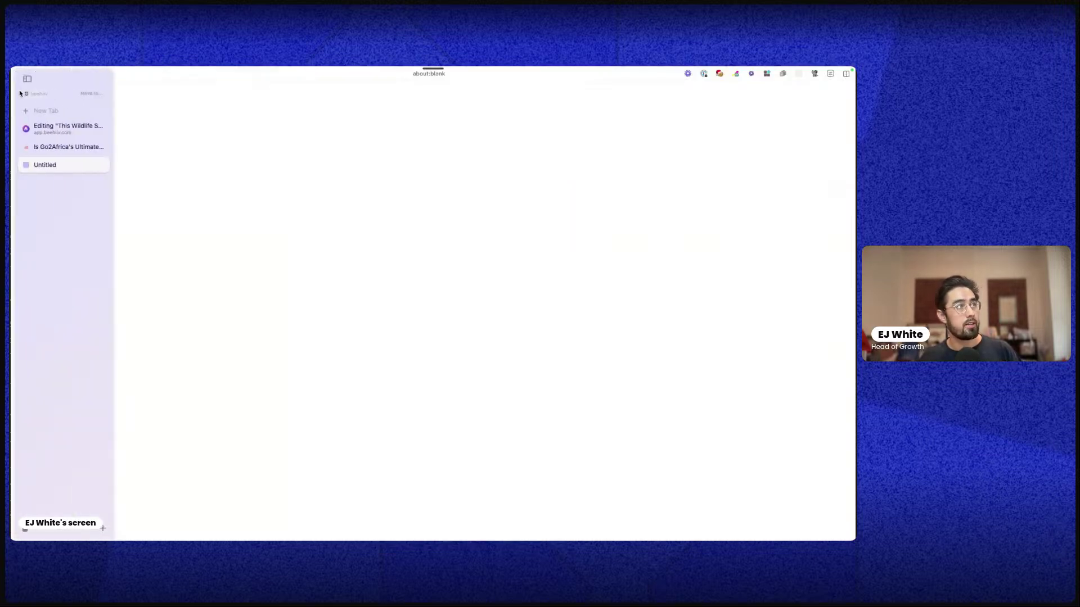
click(37, 73)
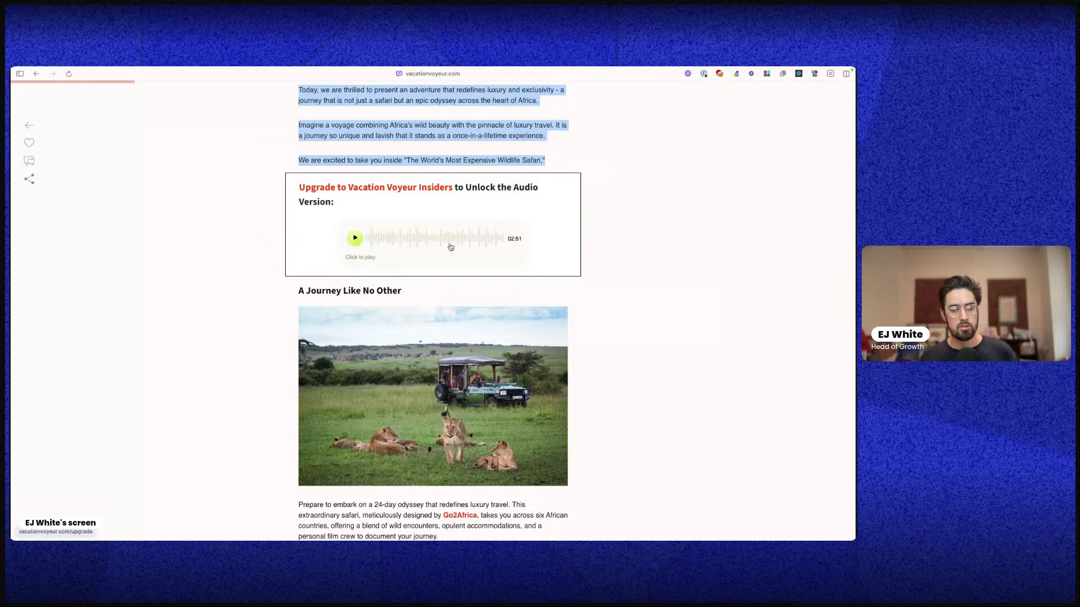
Select the 'A Journey Like No Other' heading and scroll on through the article
scroll(389, 245, down, 5)
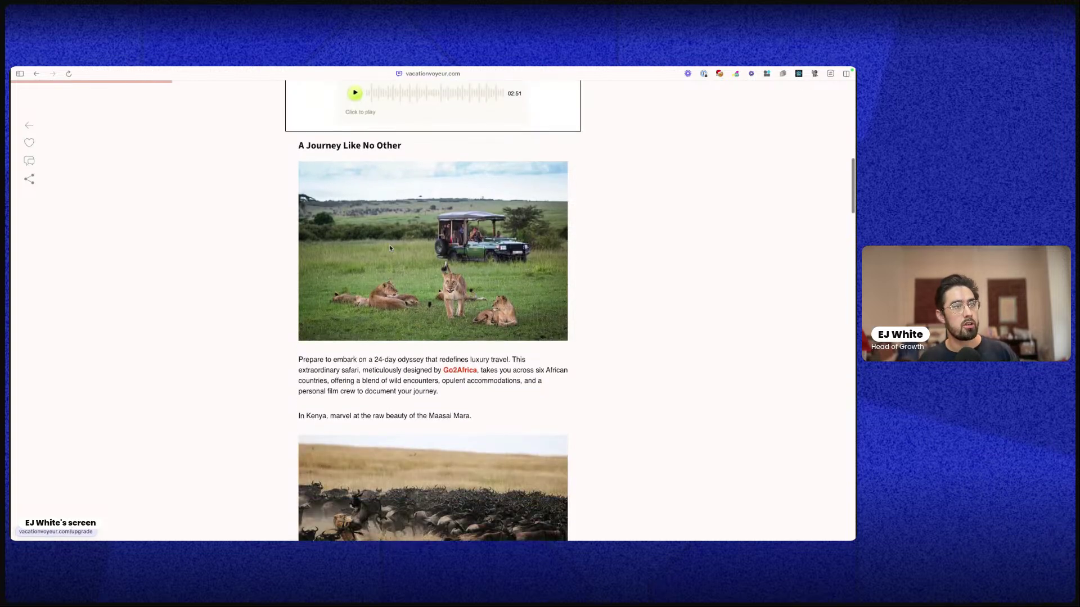
triple_click(311, 145)
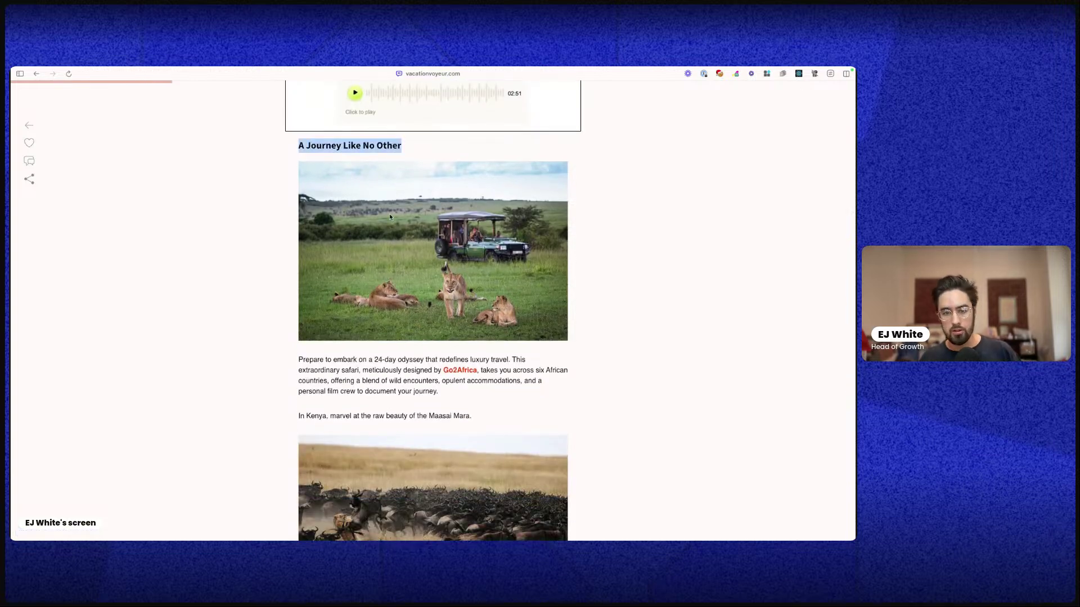
scroll(376, 253, down, 5)
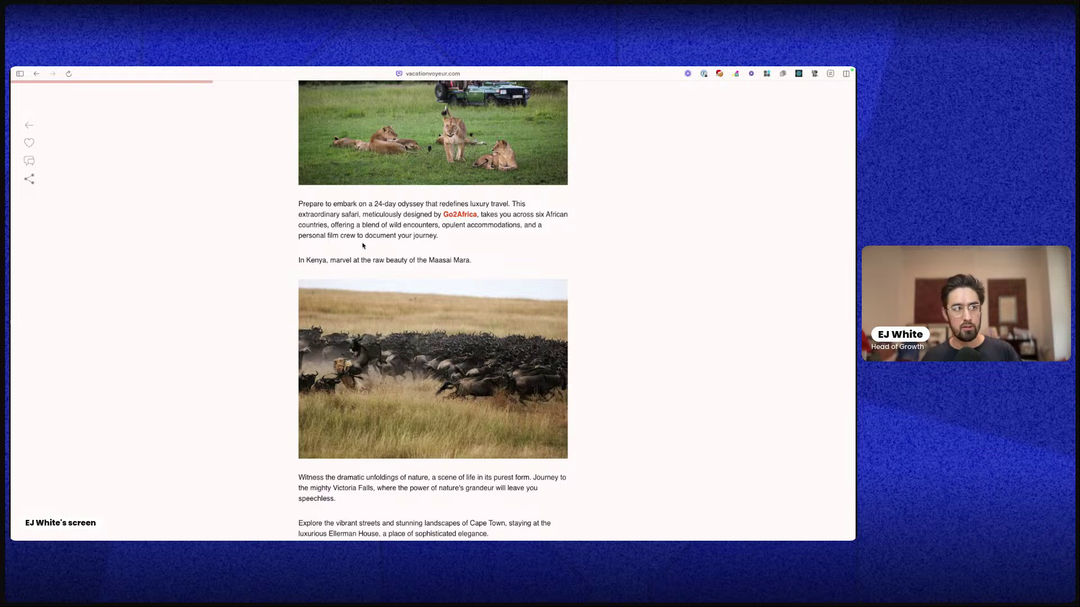
scroll(362, 246, down, 5)
scroll(424, 258, down, 7)
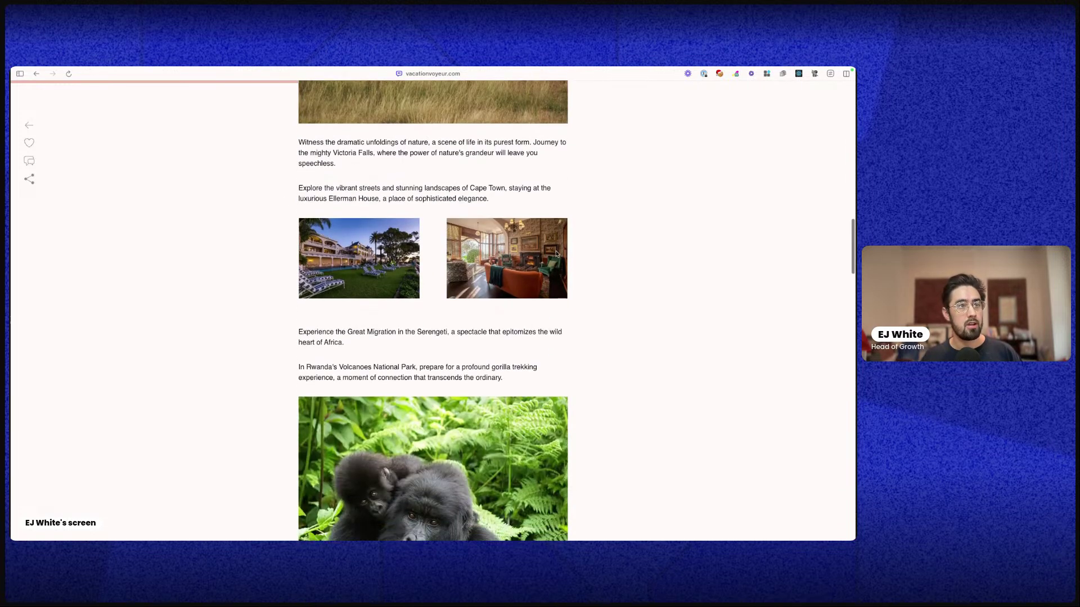
scroll(452, 283, down, 15)
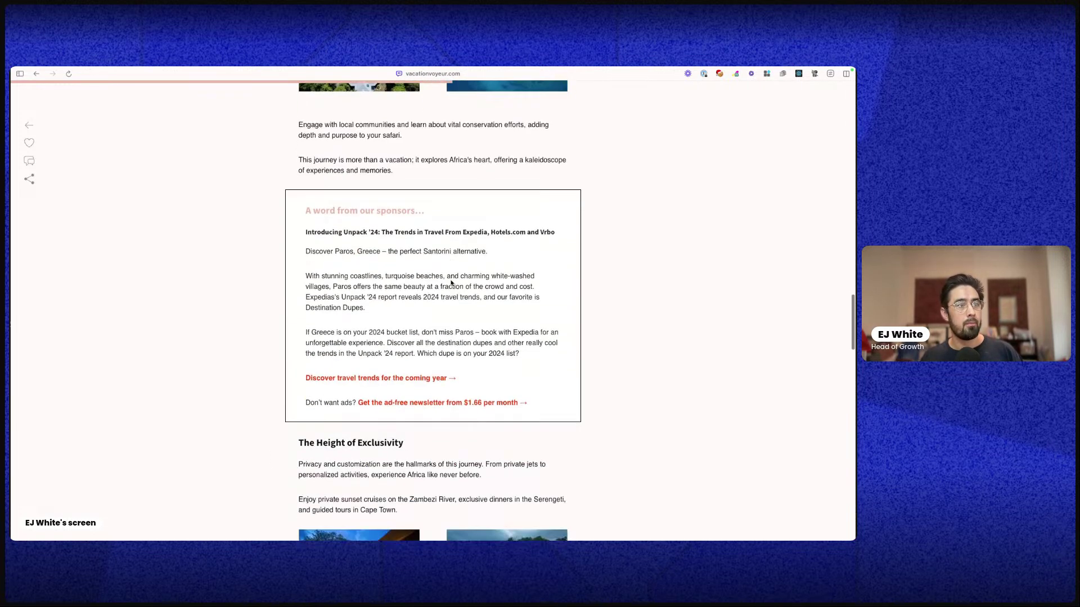
scroll(452, 283, down, 1)
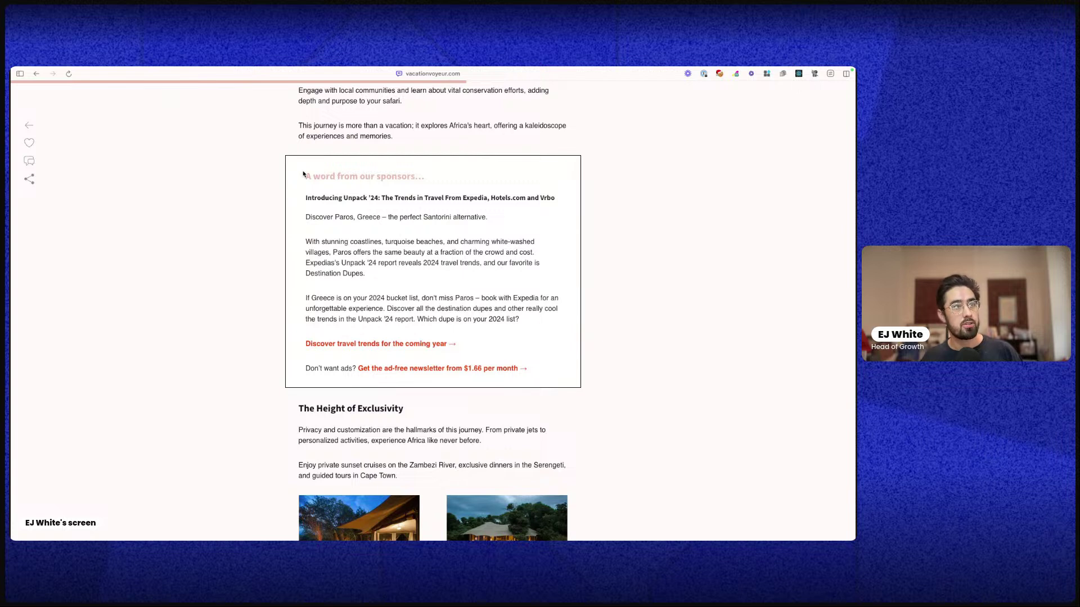
Highlight the sponsor box text, then scroll down to the Question of the Week poll
drag(303, 174, 535, 374)
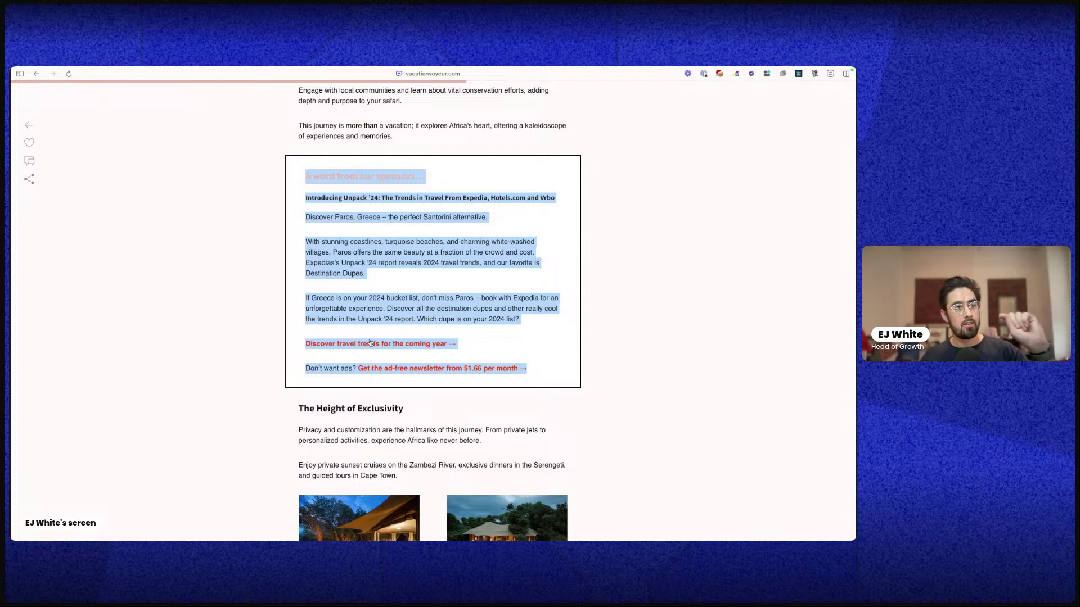
triple_click(323, 366)
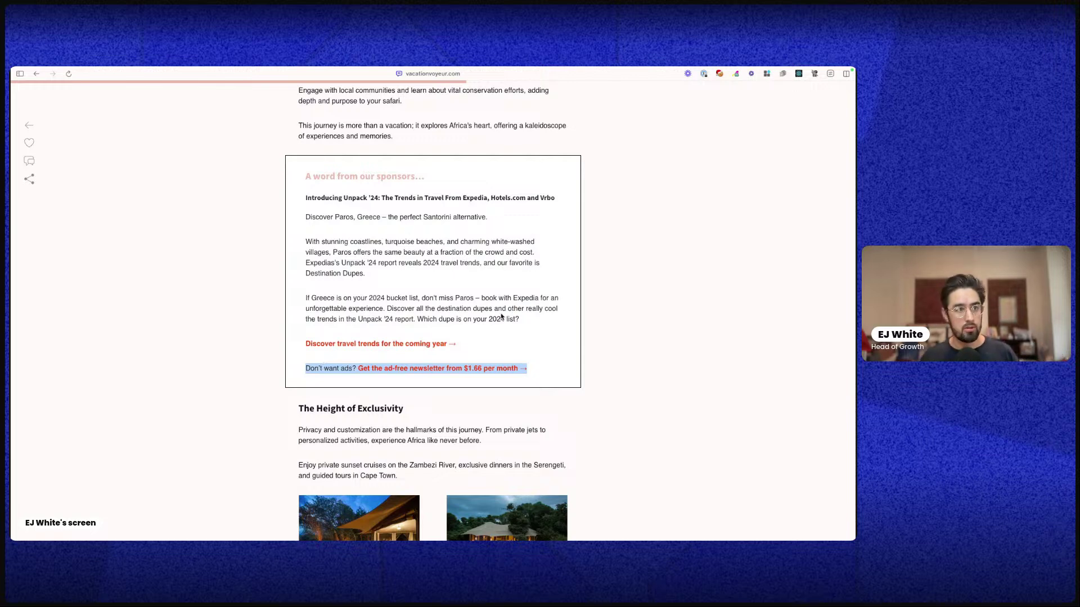
scroll(482, 367, down, 5)
scroll(477, 366, down, 5)
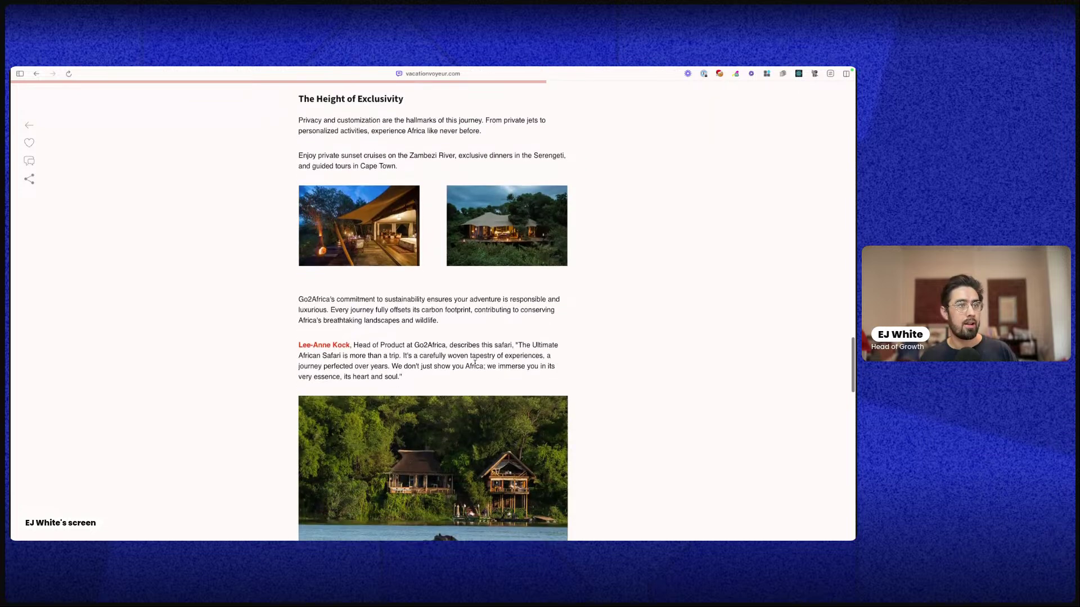
scroll(475, 363, down, 4)
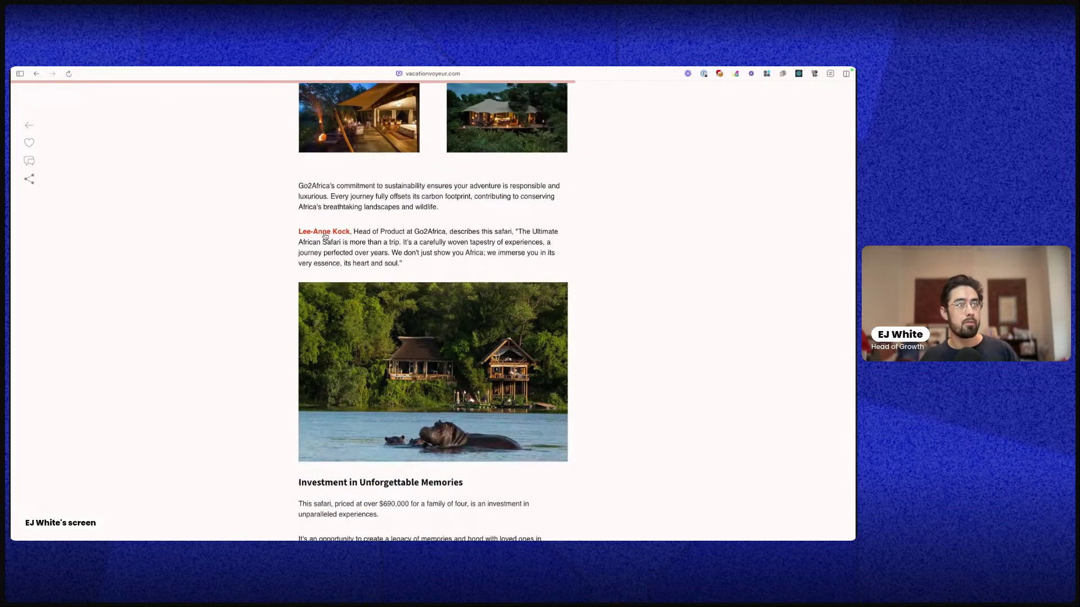
scroll(325, 236, down, 10)
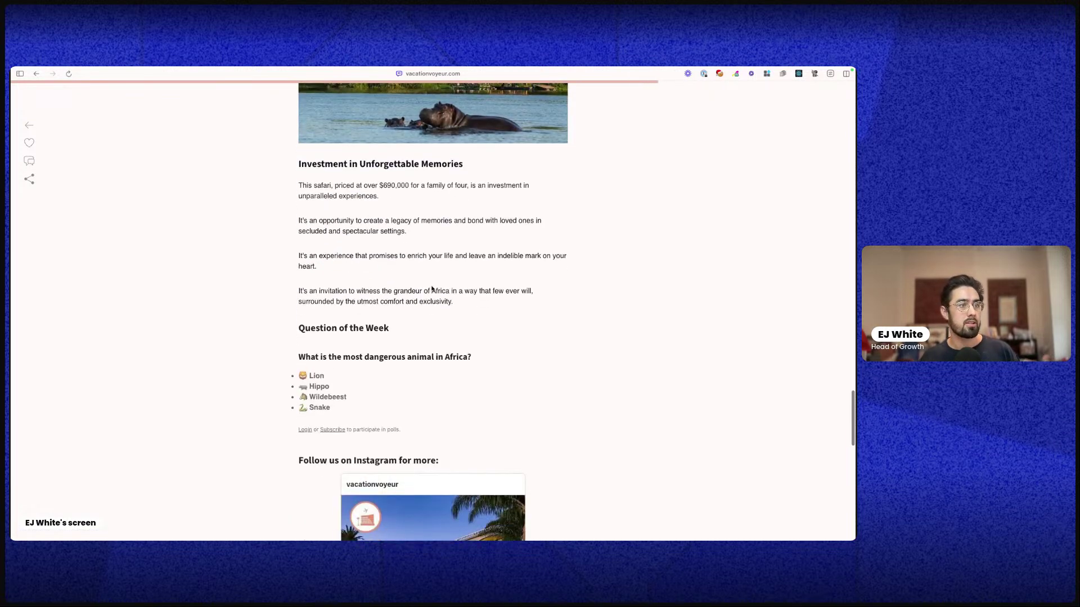
scroll(432, 289, down, 2)
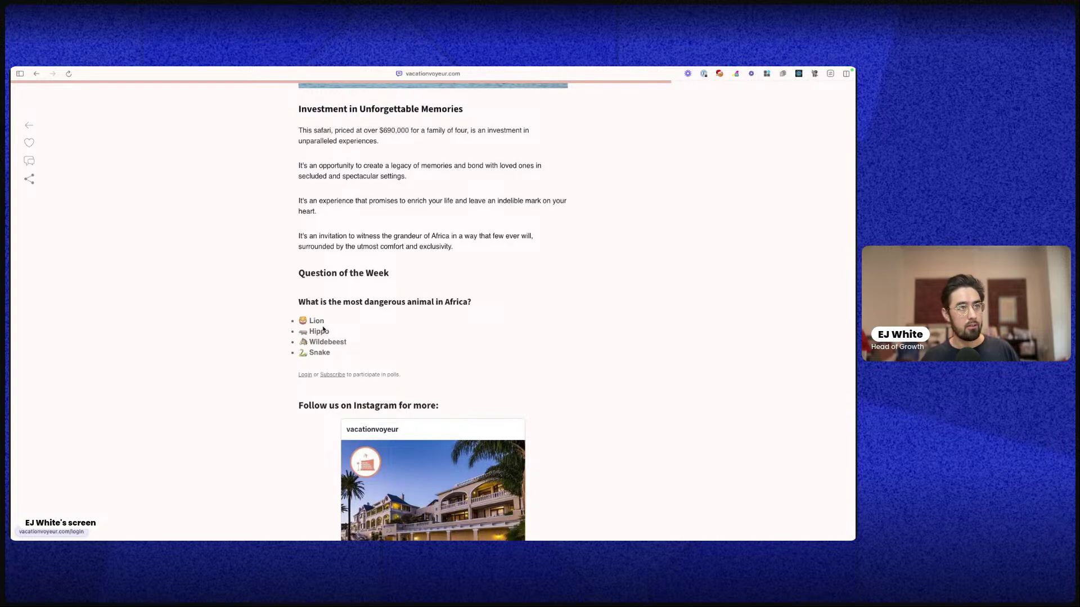
scroll(325, 328, down, 3)
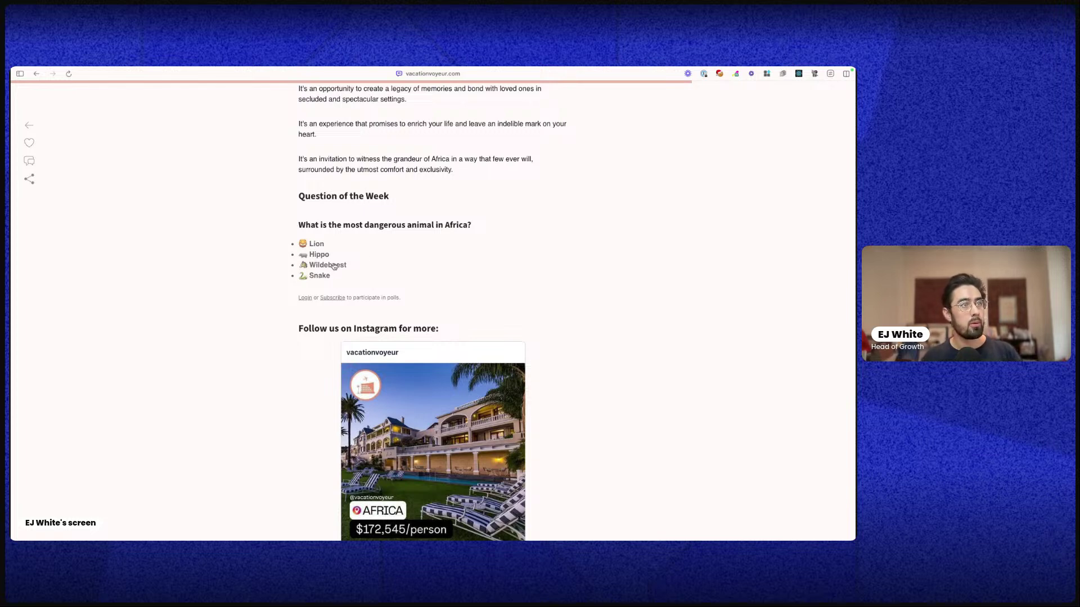
Vote Wildebeest in the poll and request a login link by entering the reader's email address
click(334, 267)
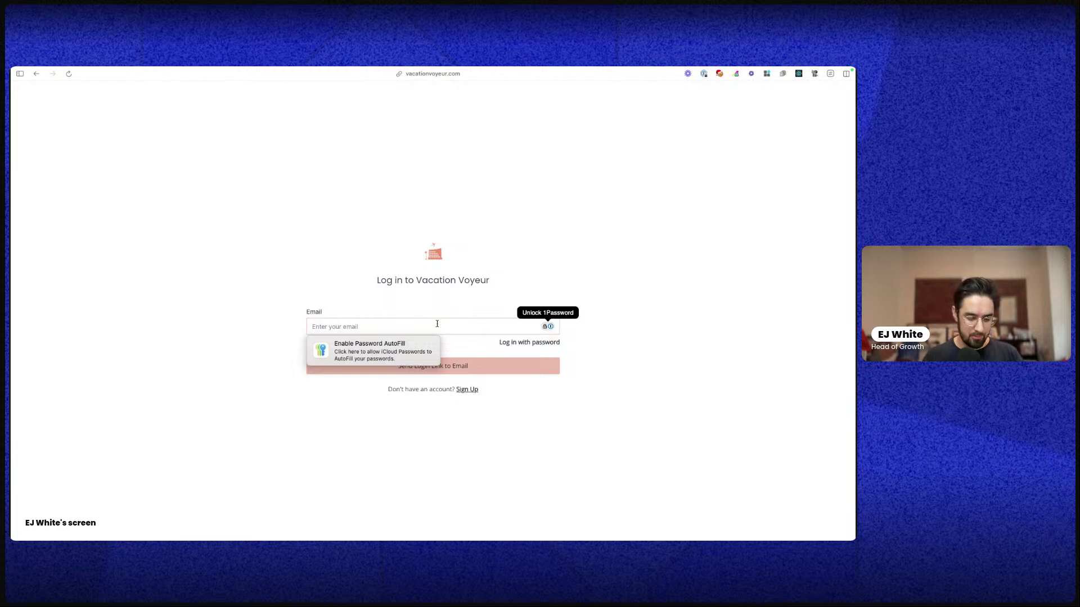
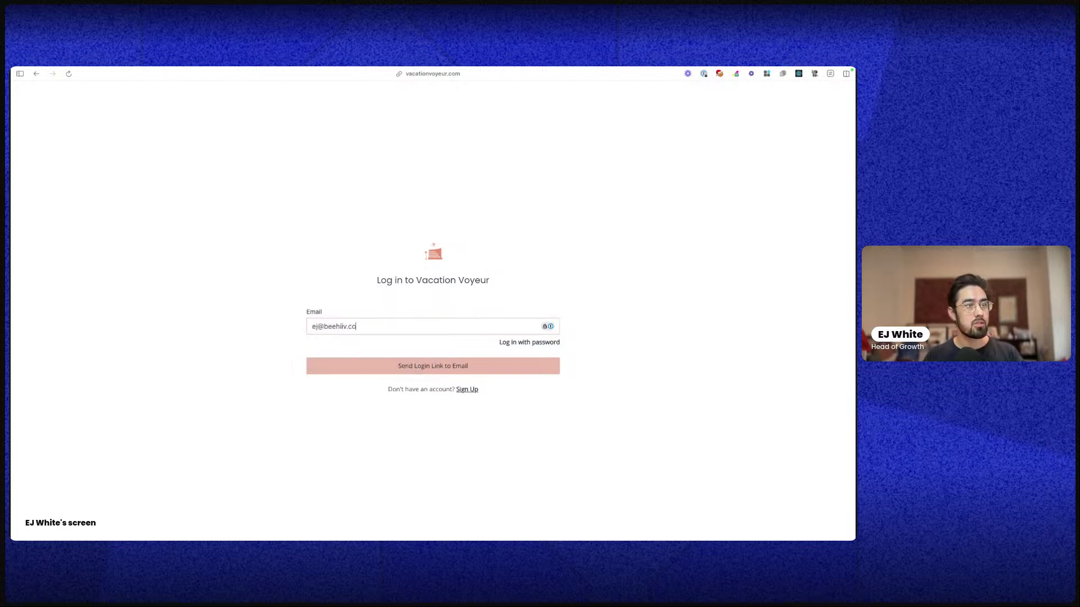
key(Return)
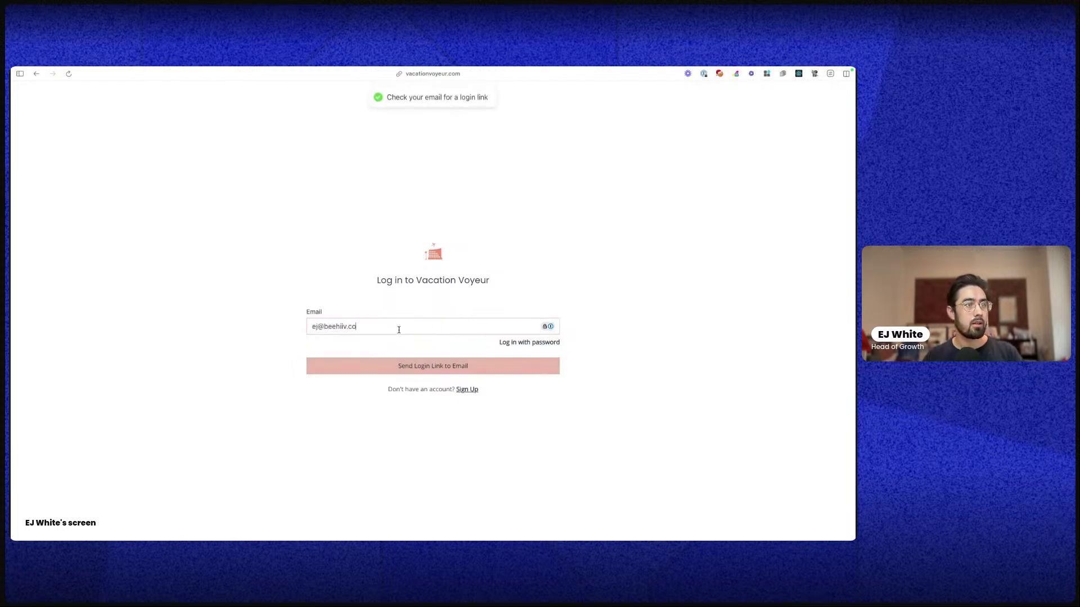
key(Return)
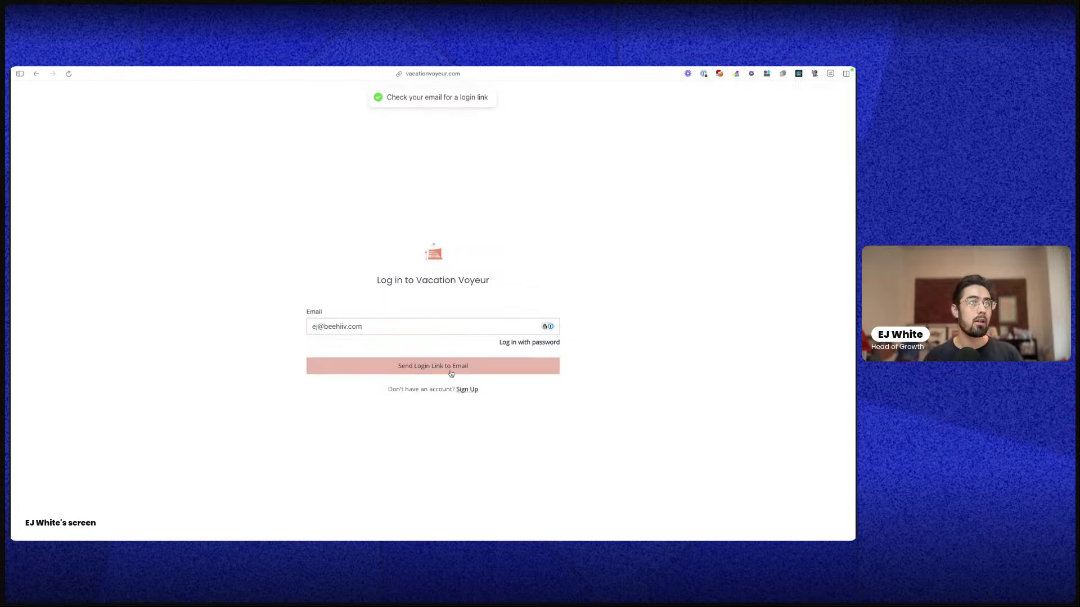
click(36, 74)
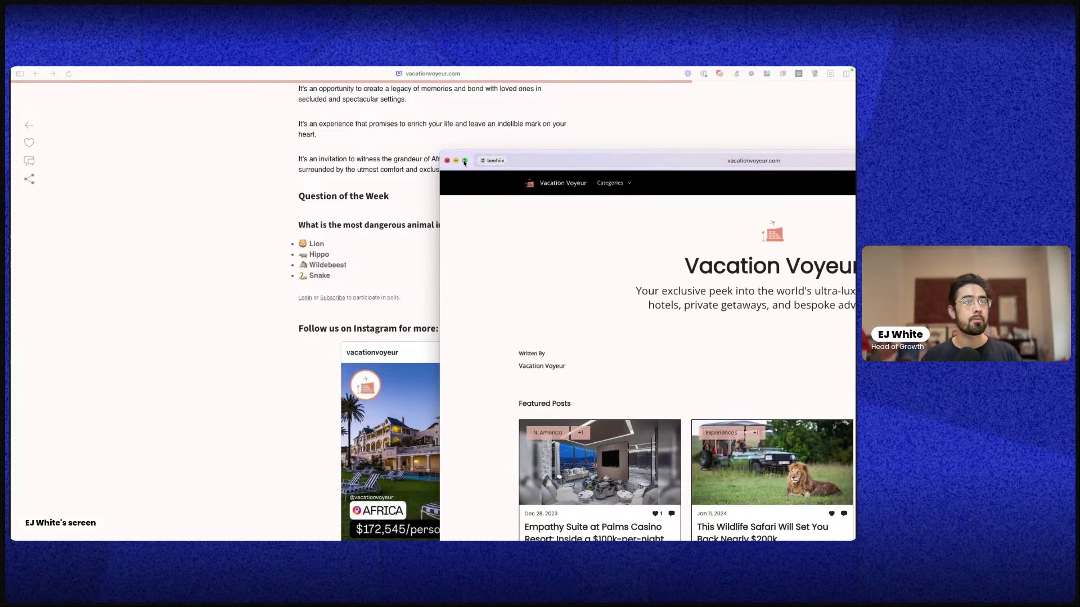
Close the extra Vacation Voyeur window and return to the site's home page
click(462, 163)
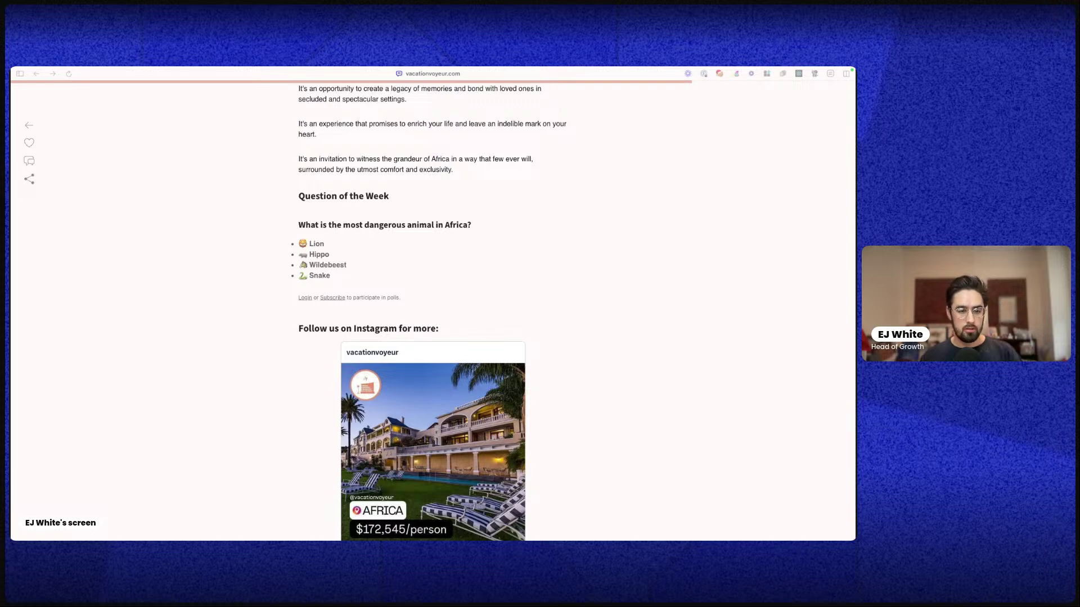
key(super+bracketleft)
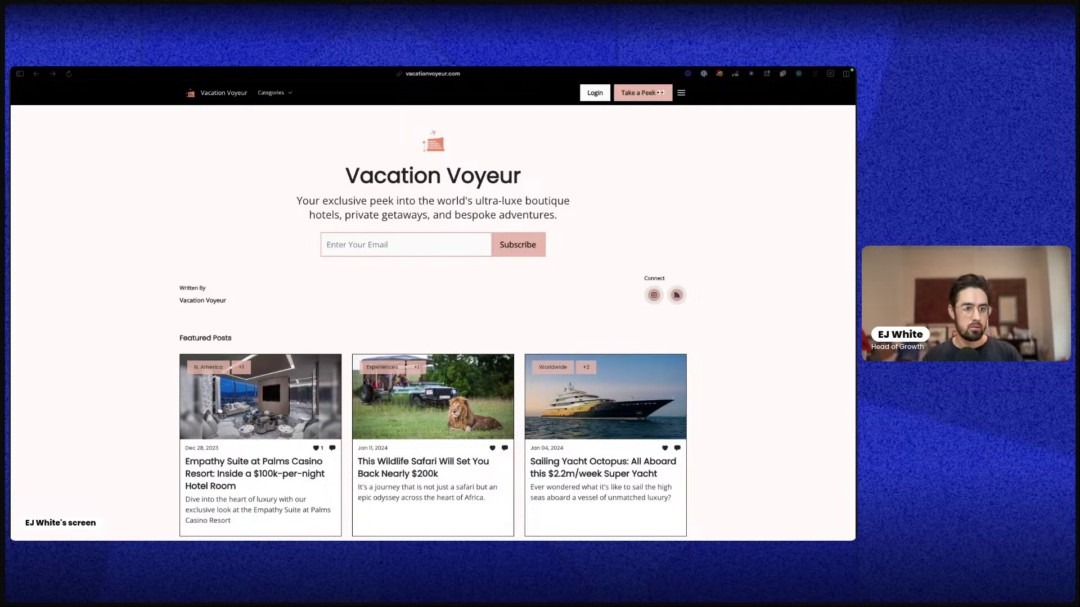
key(ctrl+Left)
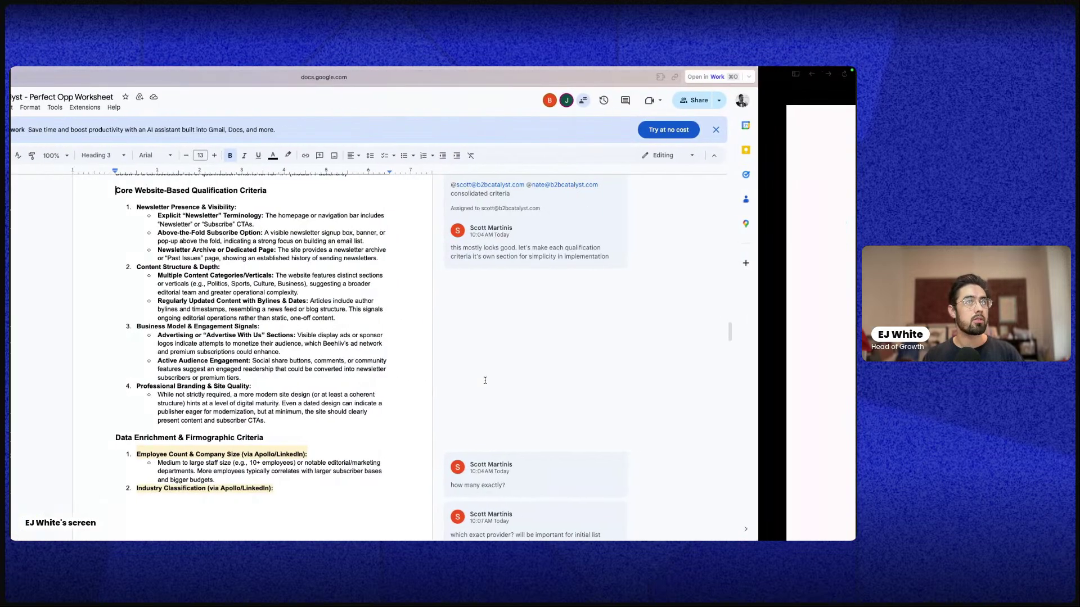
key(ctrl+Right)
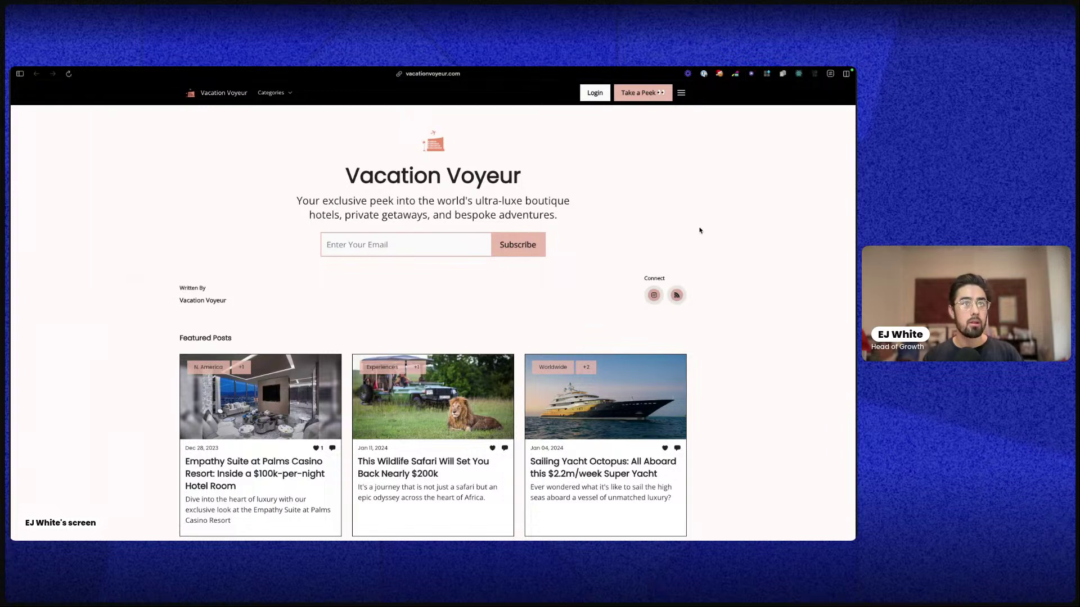
Browse the account menu and Château du Champs de Bataille post, then reopen the Wildlife Safari article's poll
click(680, 93)
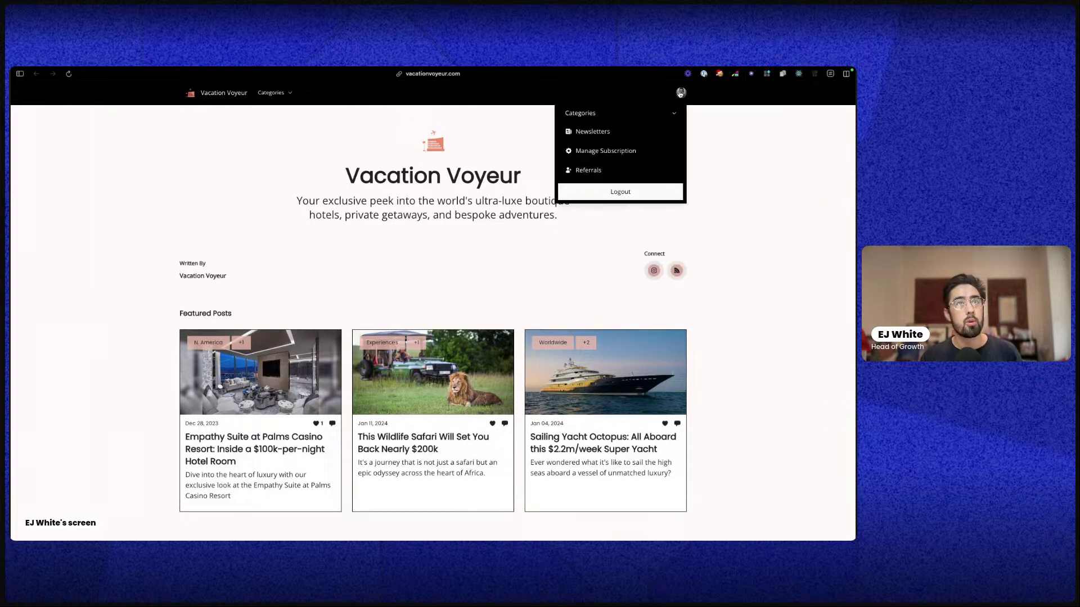
scroll(429, 301, down, 7)
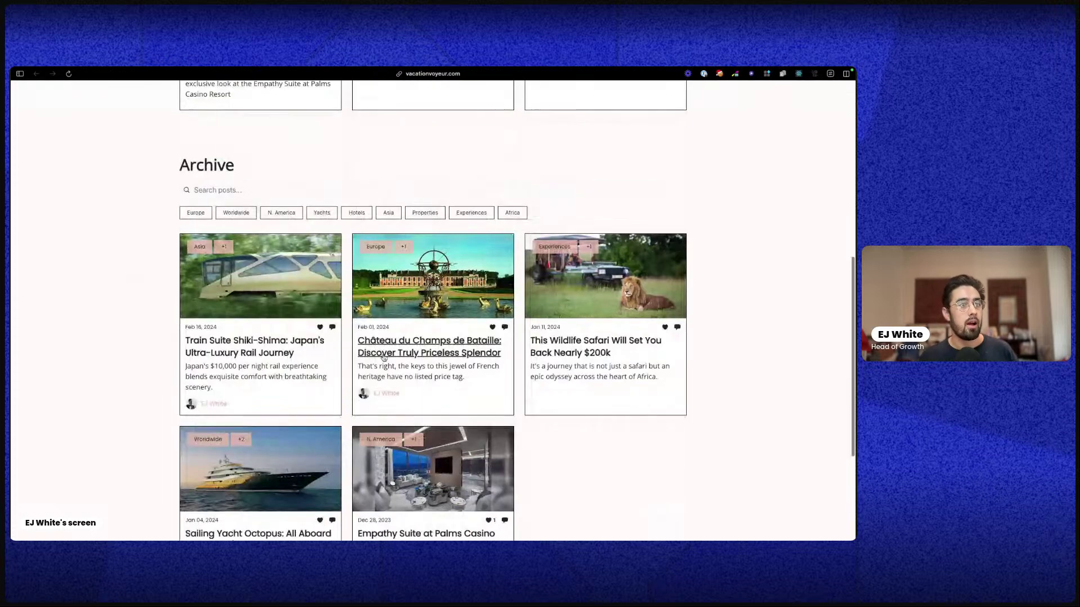
click(429, 301)
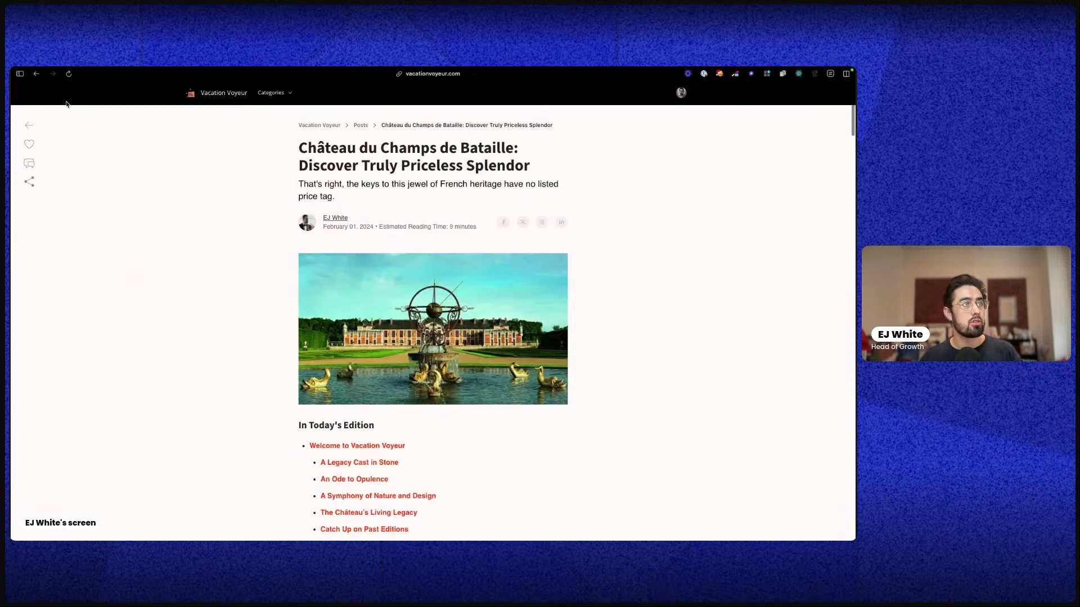
click(36, 74)
scroll(405, 198, up, 2)
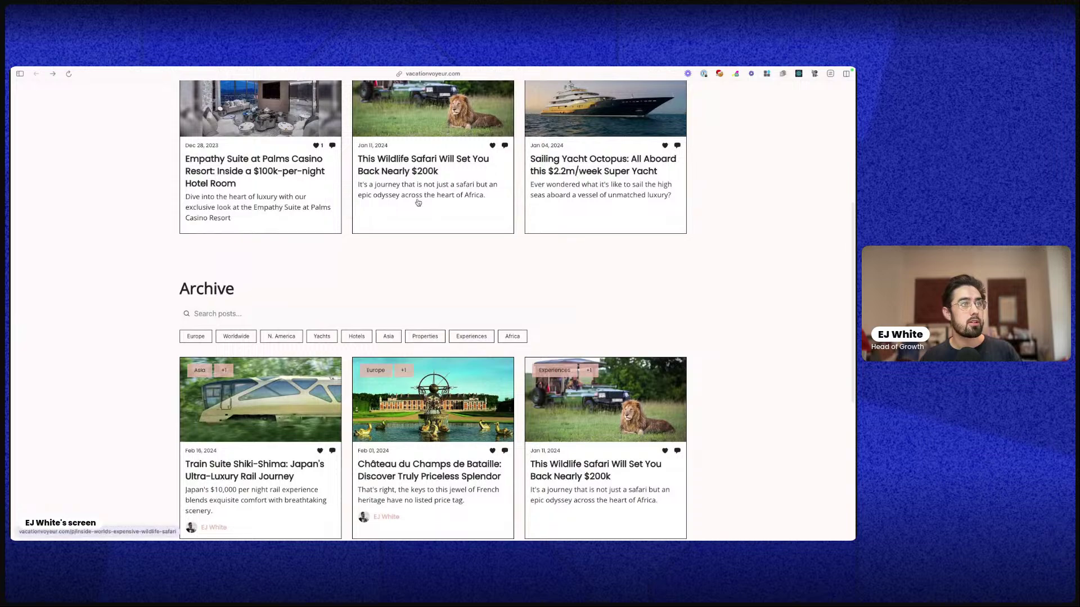
click(416, 203)
scroll(416, 225, down, 10)
scroll(414, 308, down, 20)
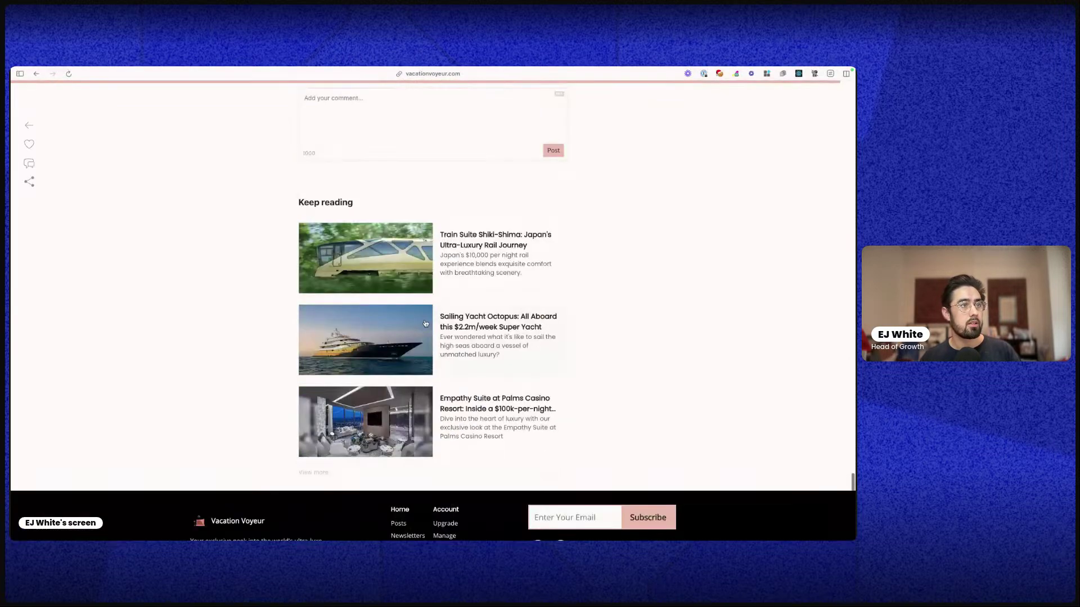
scroll(421, 315, up, 10)
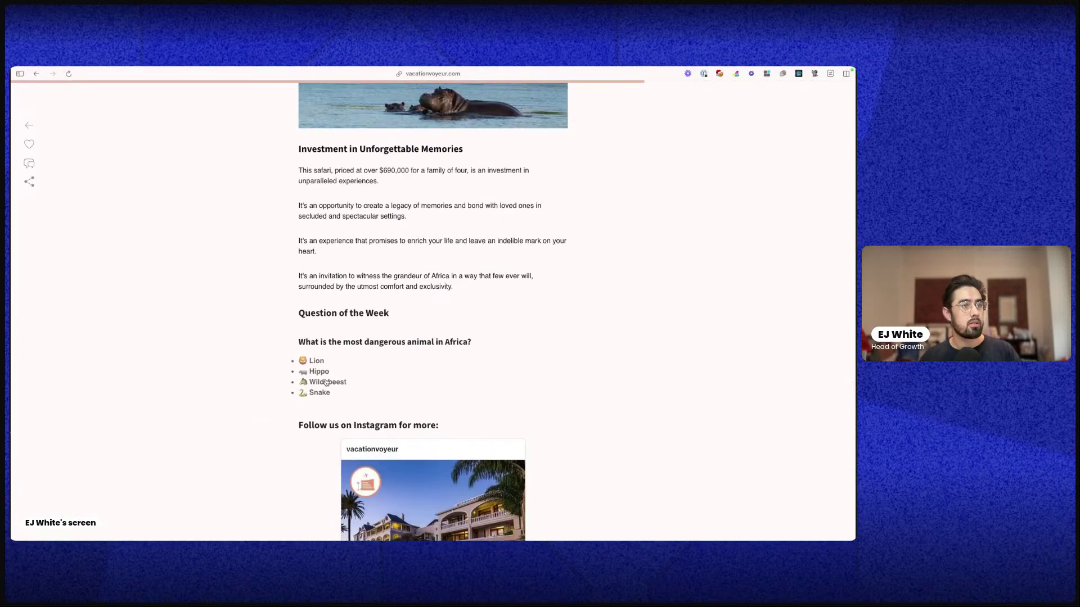
Answer Wildebeest, add feedback 'Bummer - I didn't know that!' and submit it
click(323, 387)
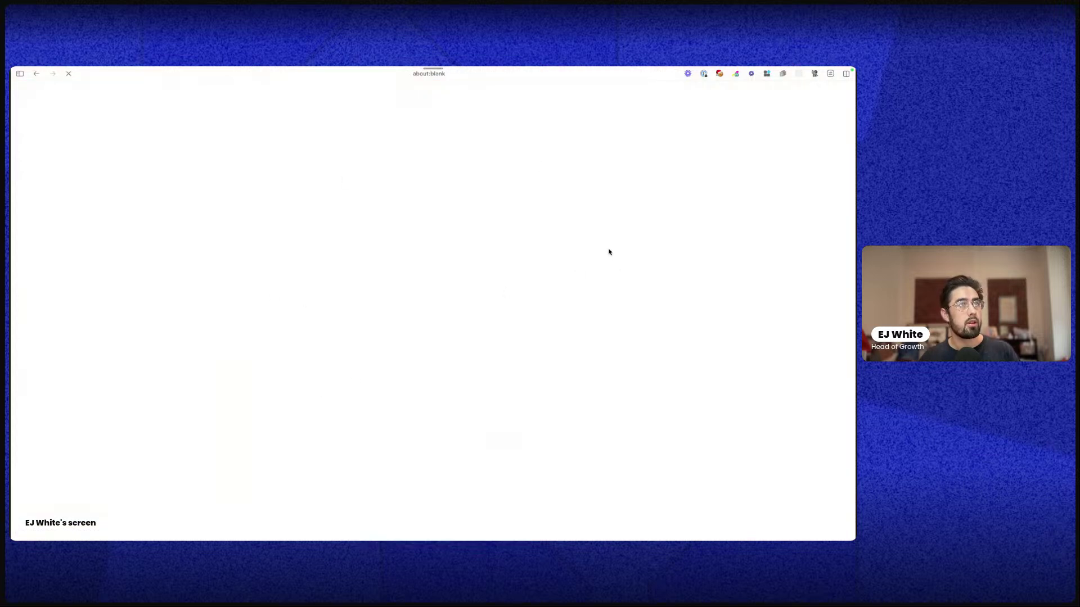
drag(398, 136, 468, 137)
click(417, 341)
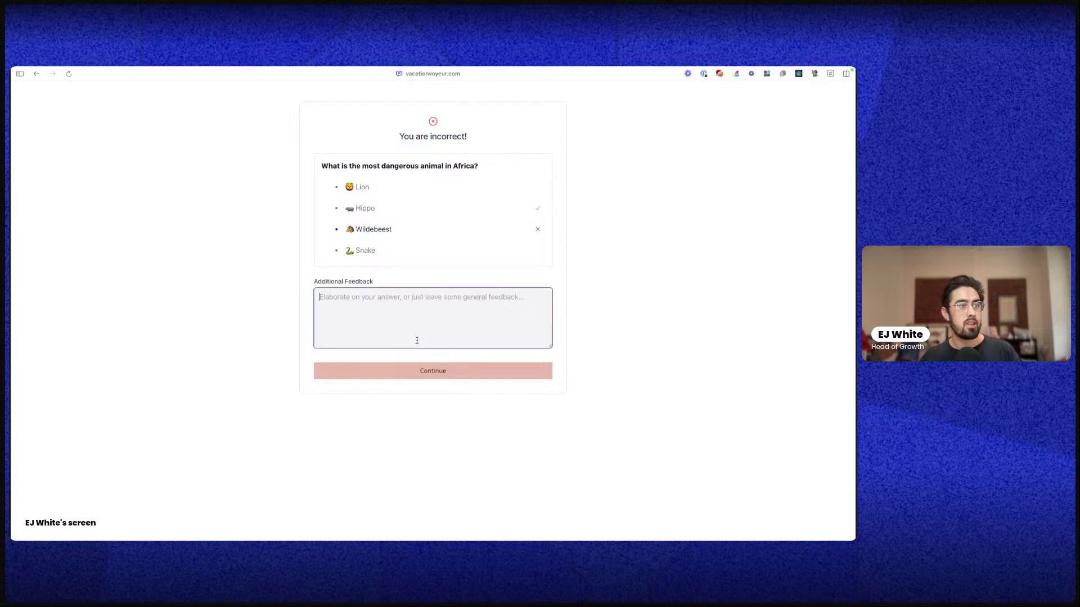
text(Bummer)
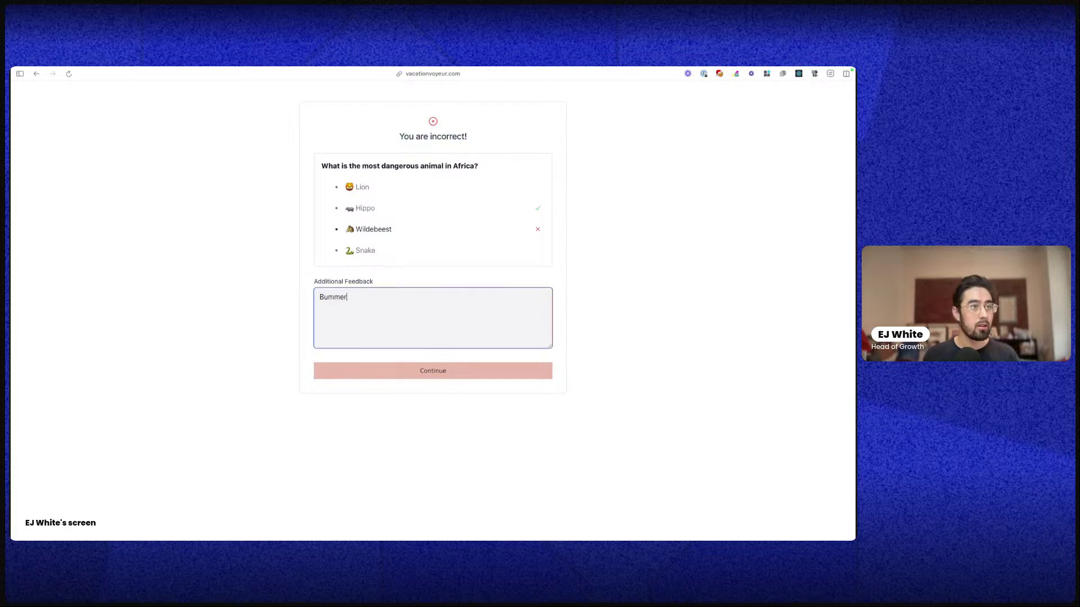
text( - I dod)
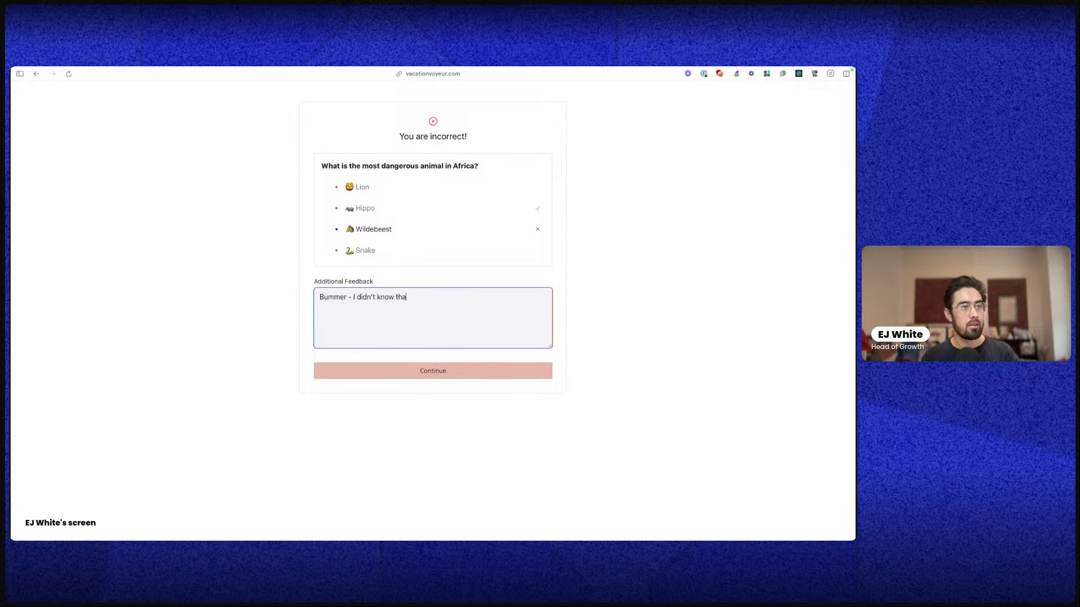
click(433, 373)
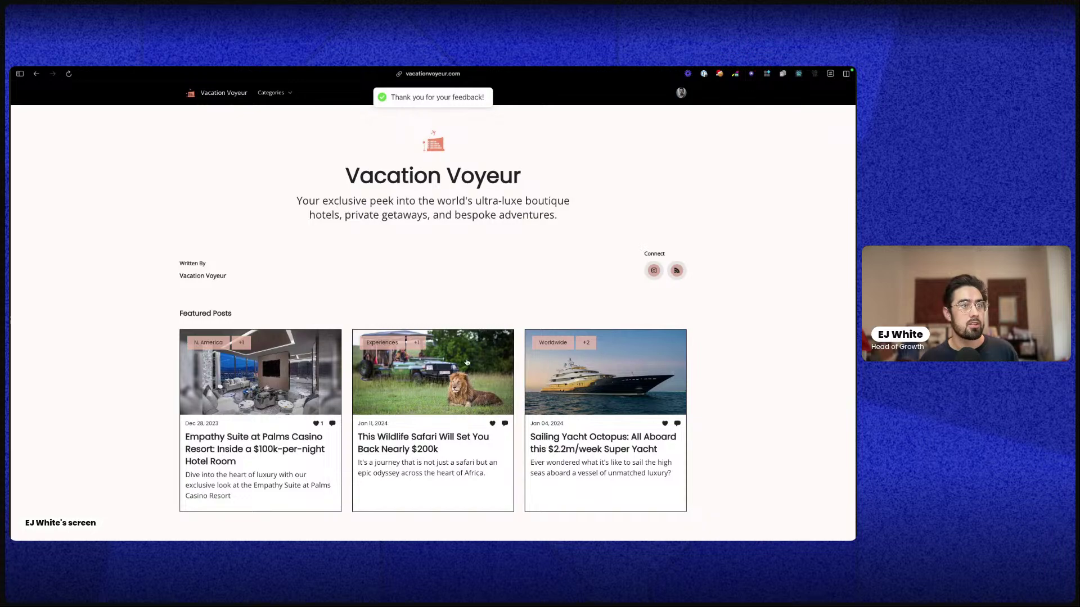
click(466, 362)
scroll(460, 371, down, 20)
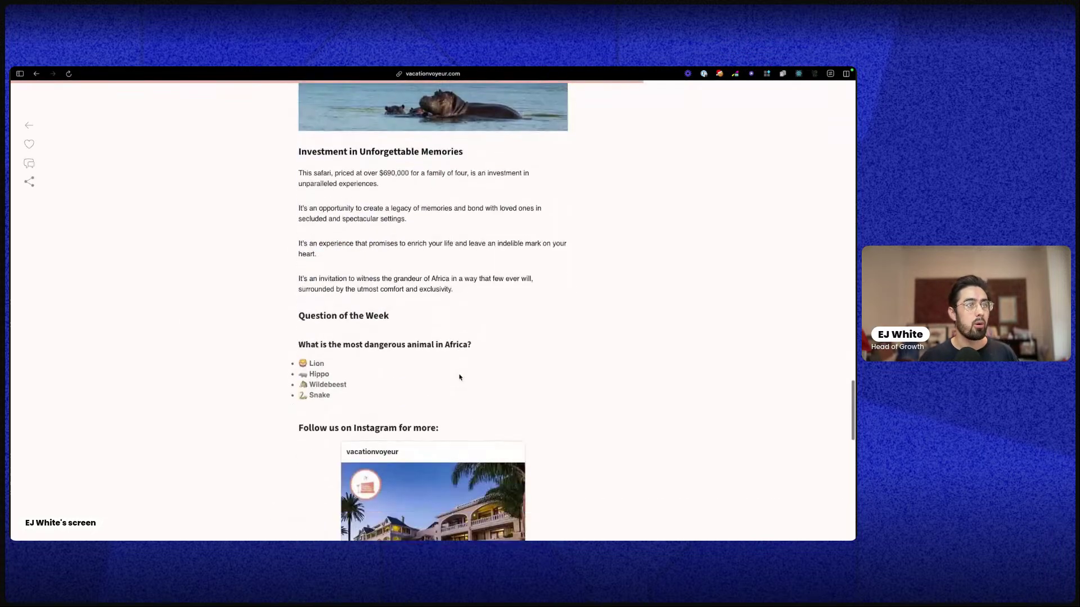
scroll(480, 378, down, 5)
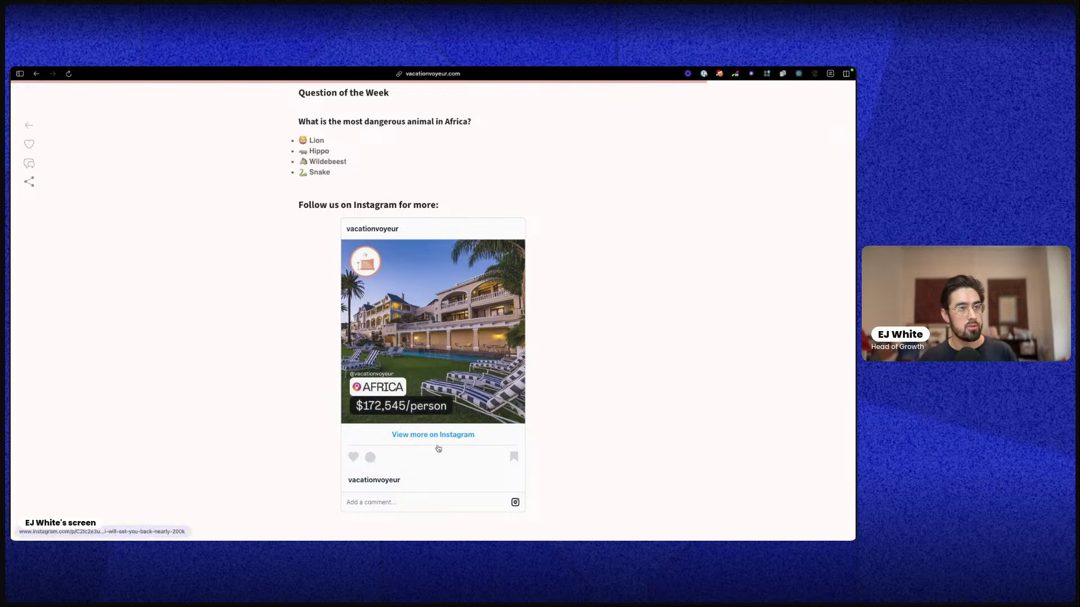
scroll(438, 448, down, 2)
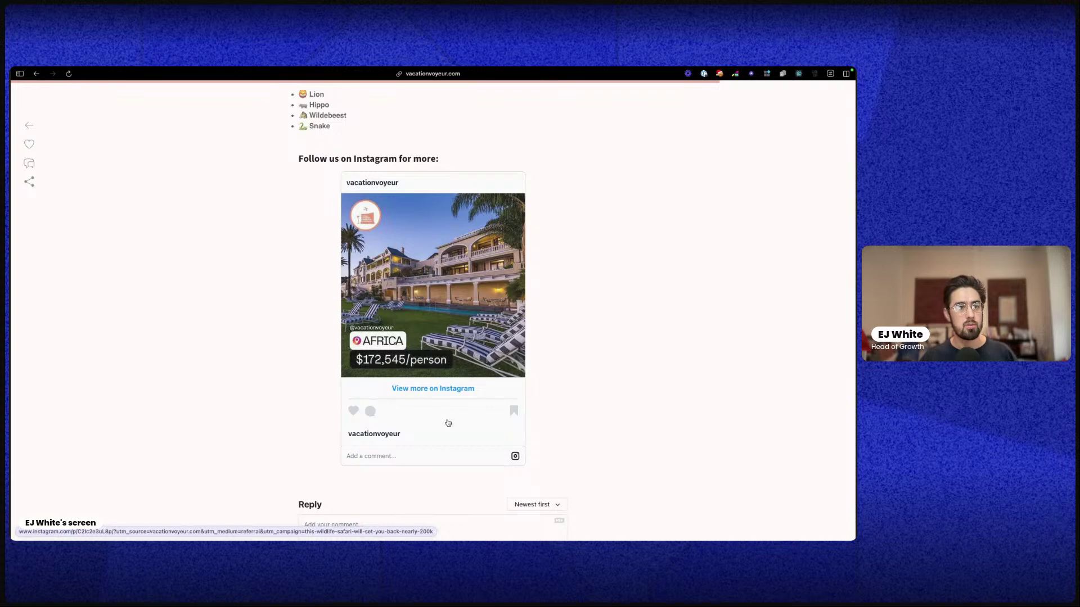
scroll(448, 423, down, 3)
scroll(537, 280, down, 2)
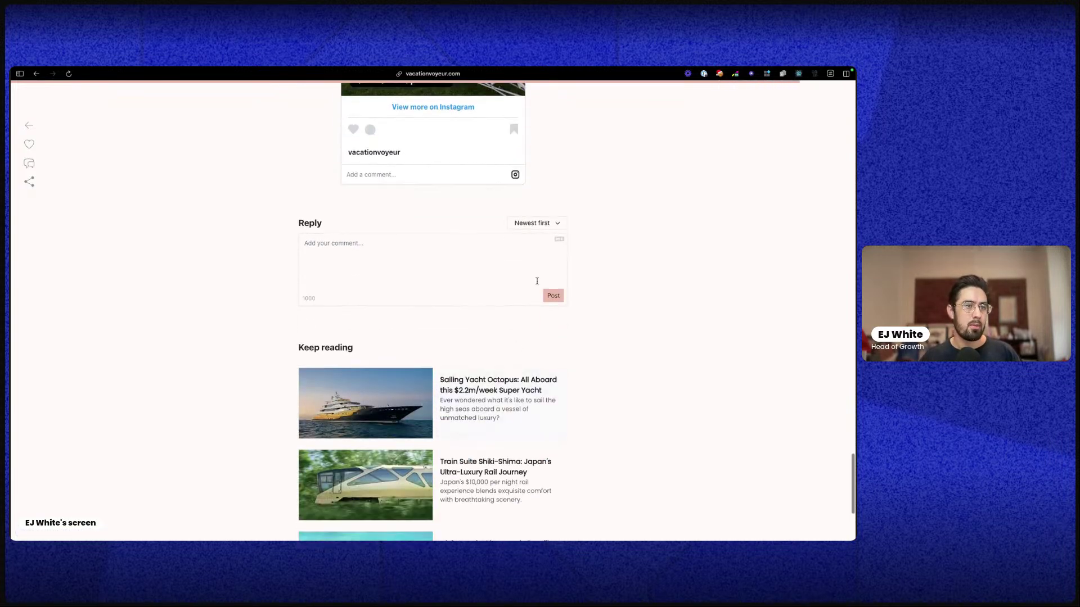
scroll(489, 475, down, 3)
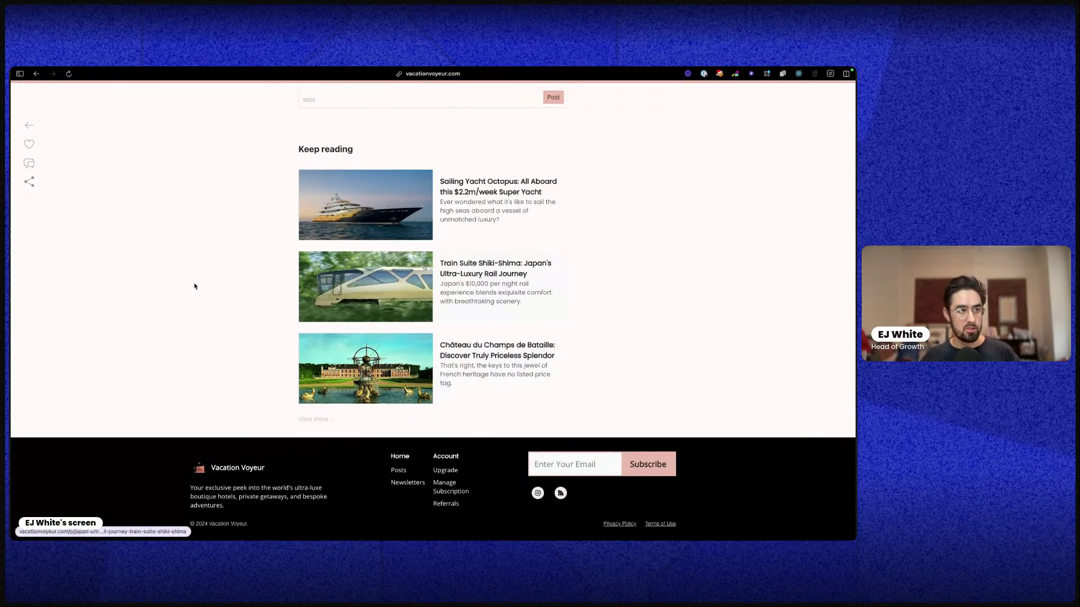
Open the safari post's email preview and toggle between mobile and desktop widths
click(45, 165)
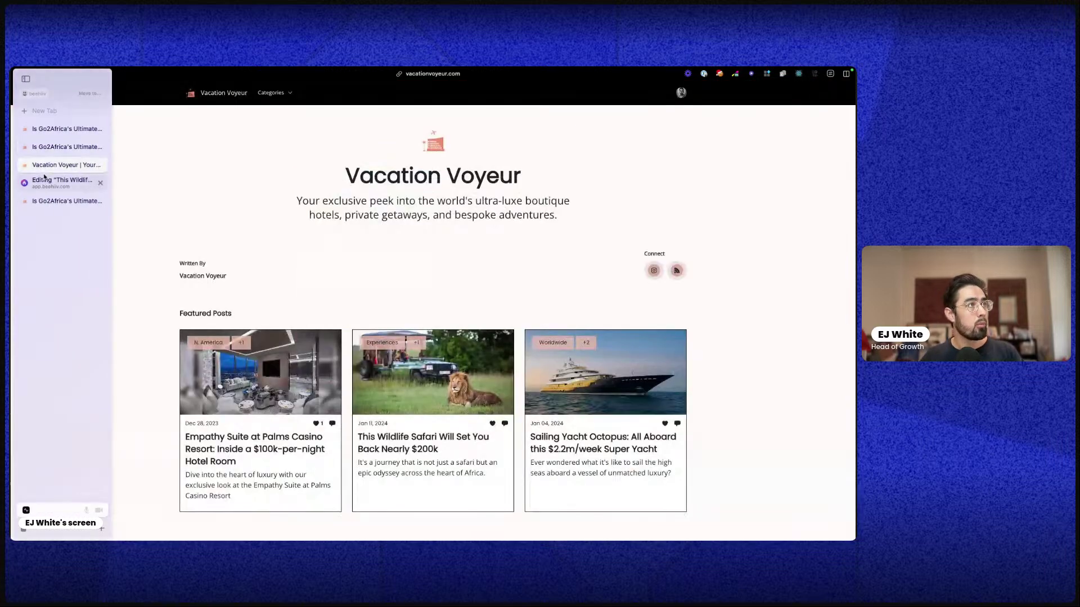
click(45, 180)
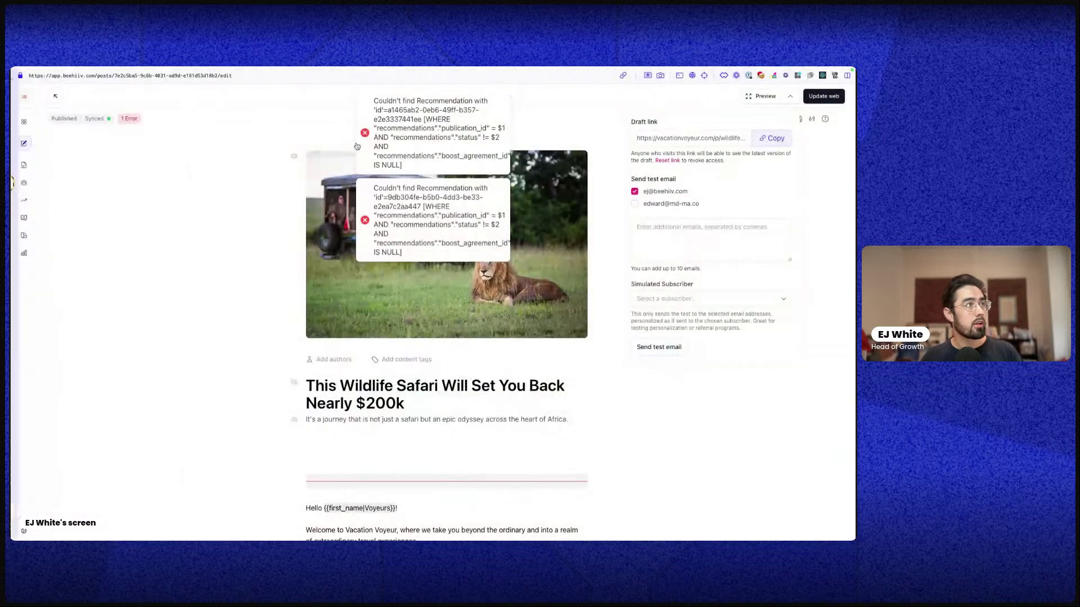
click(764, 101)
click(117, 112)
click(85, 113)
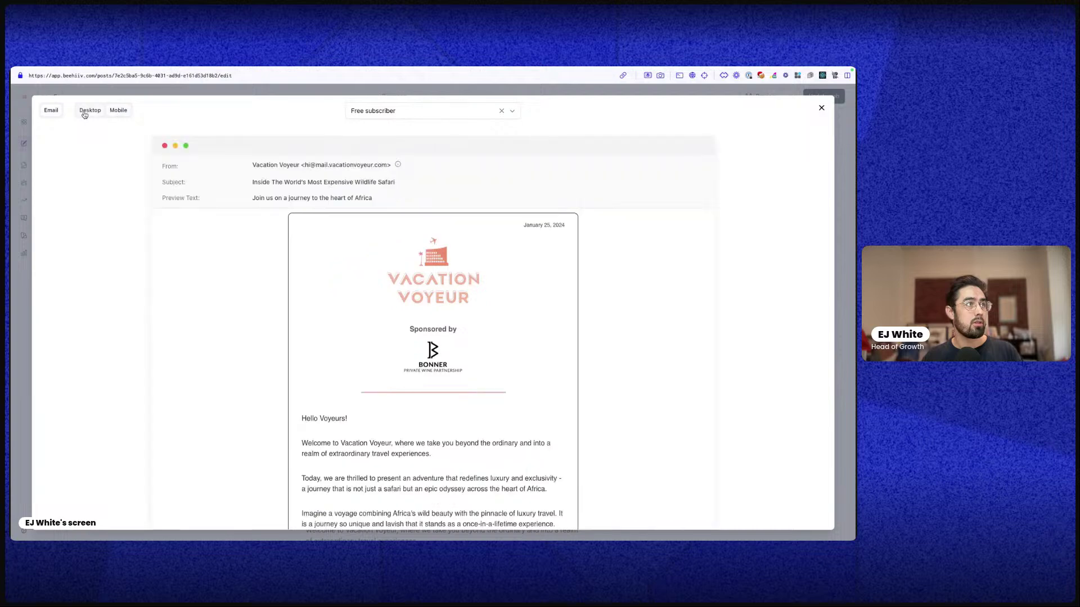
Scroll the email preview past the poll, Instagram embed, recommendations and feedback down to the footer
scroll(537, 346, down, 5)
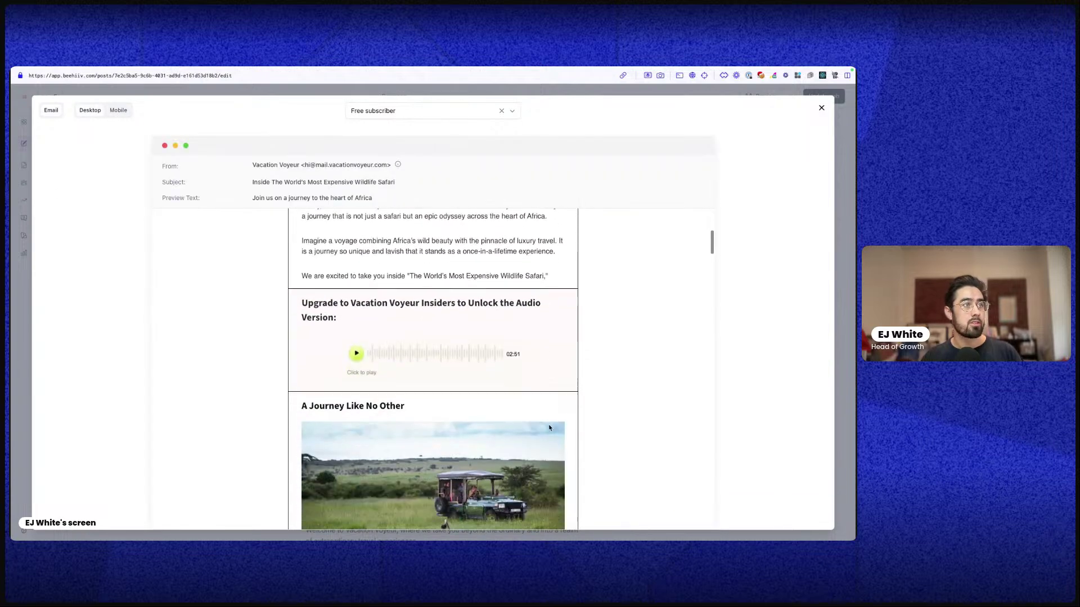
scroll(549, 425, down, 2)
scroll(542, 436, up, 8)
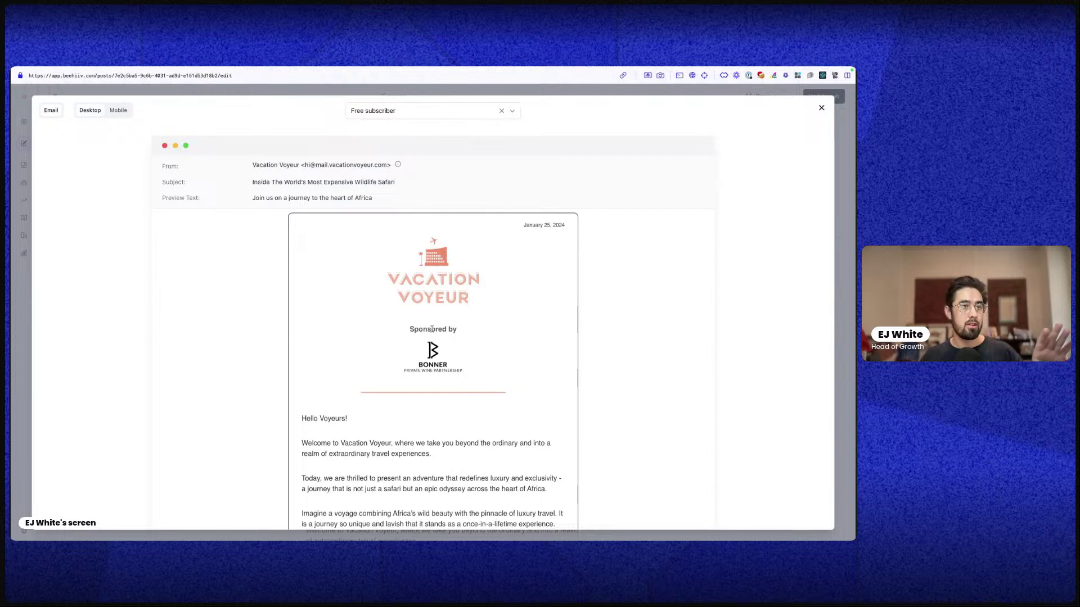
scroll(572, 467, down, 5)
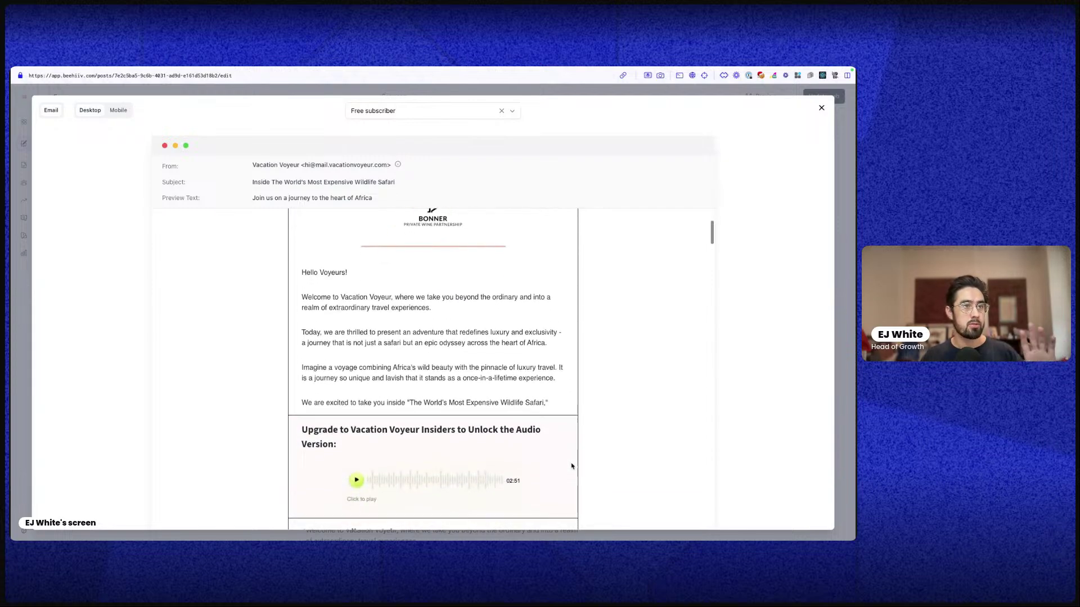
scroll(530, 477, up, 5)
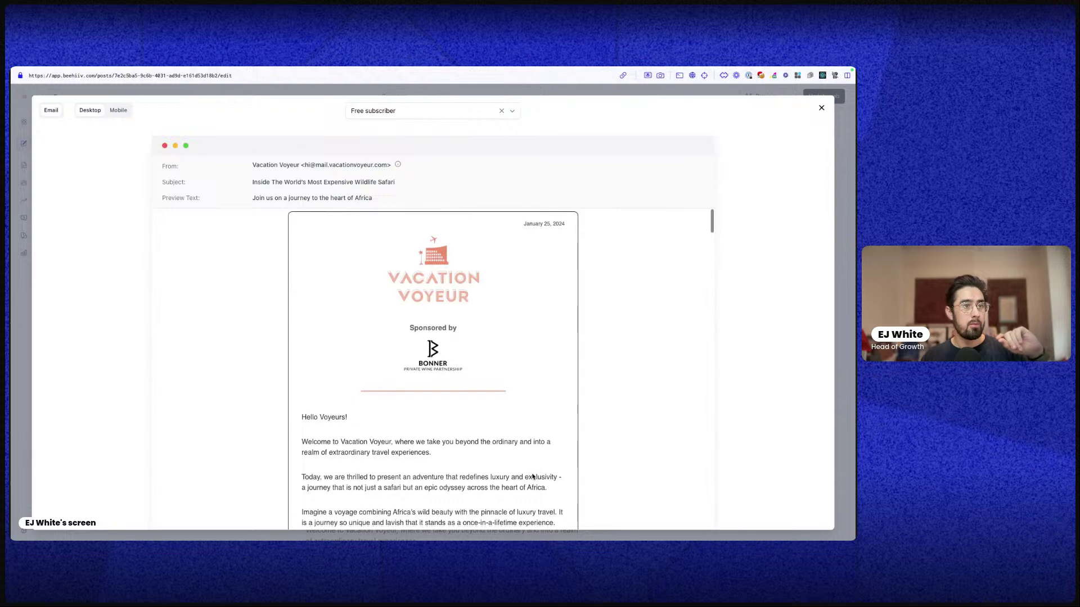
scroll(530, 473, down, 3)
scroll(530, 460, down, 5)
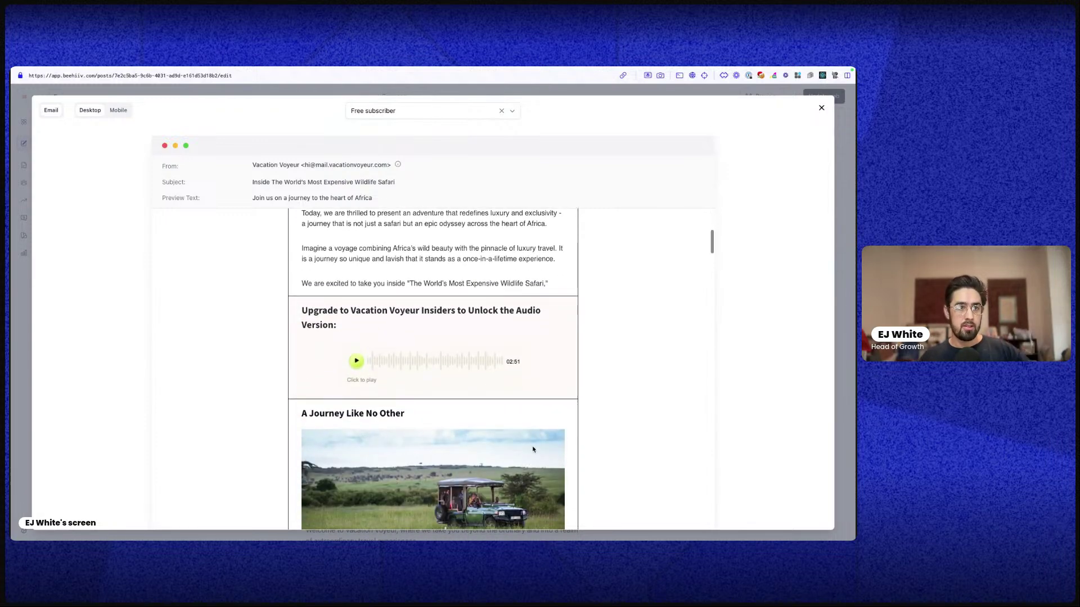
scroll(495, 458, down, 10)
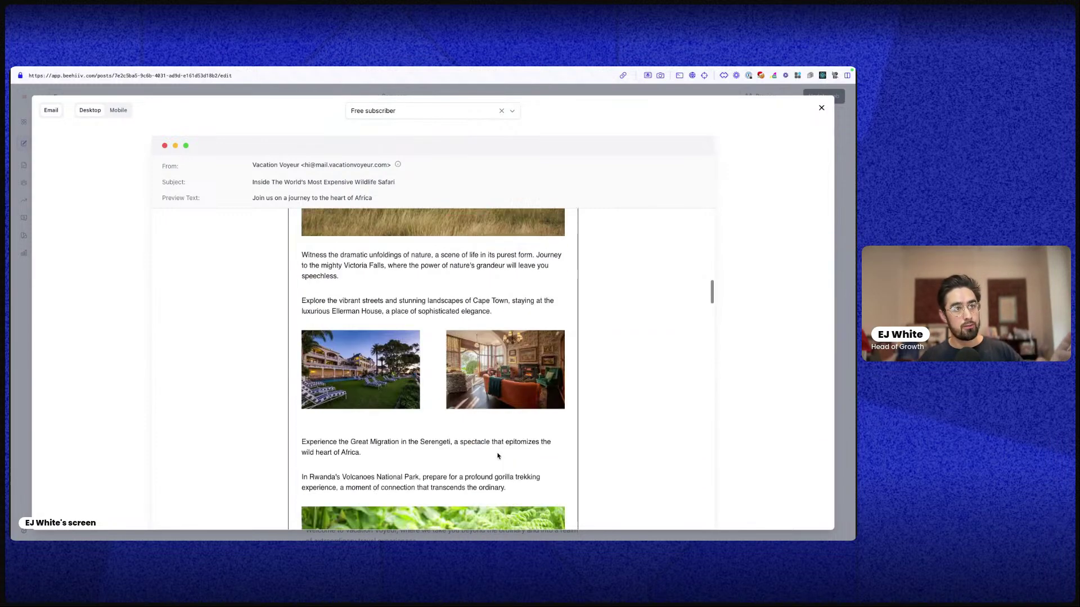
scroll(495, 457, down, 8)
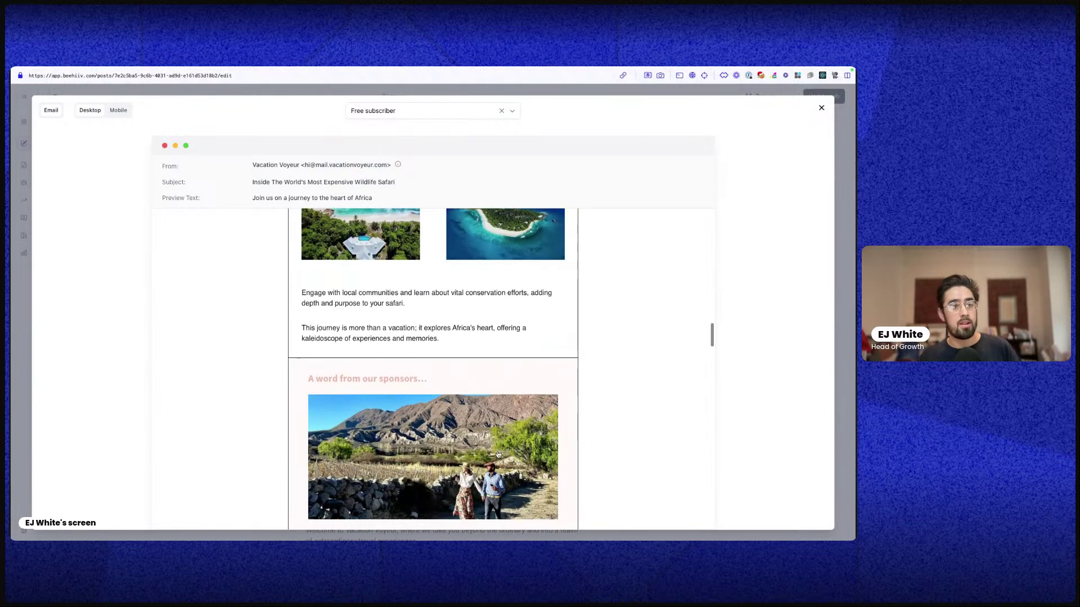
scroll(488, 447, down, 1)
scroll(515, 448, up, 5)
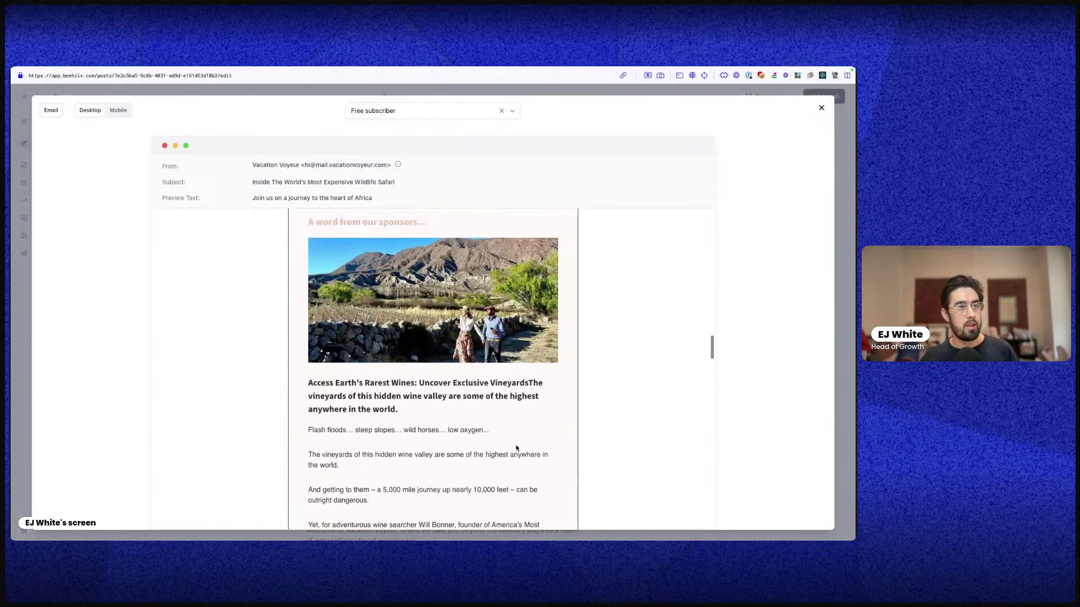
scroll(551, 450, down, 1)
scroll(552, 450, down, 3)
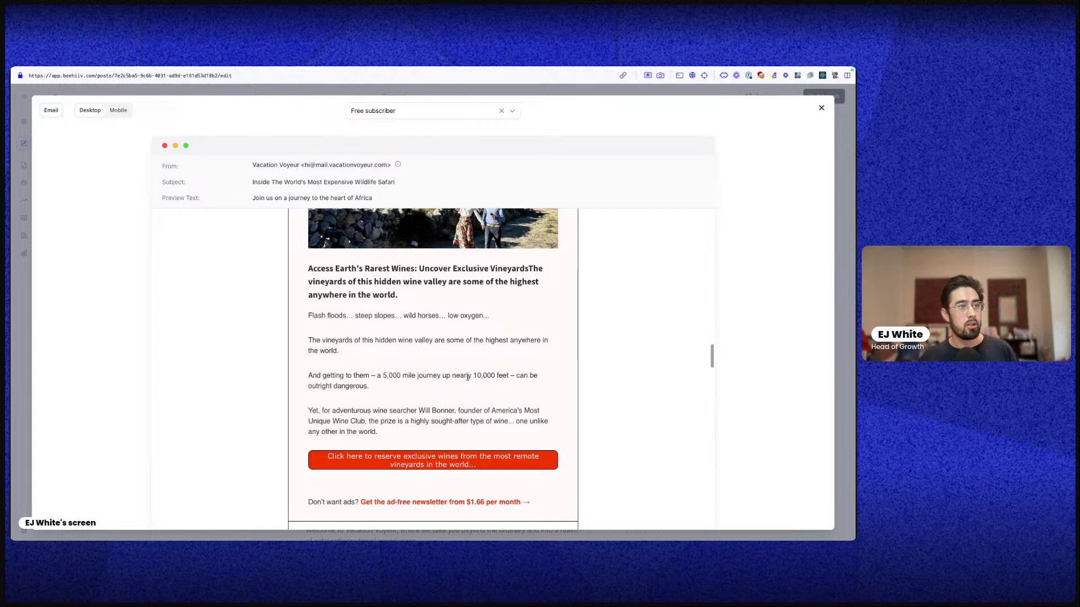
scroll(422, 392, down, 1)
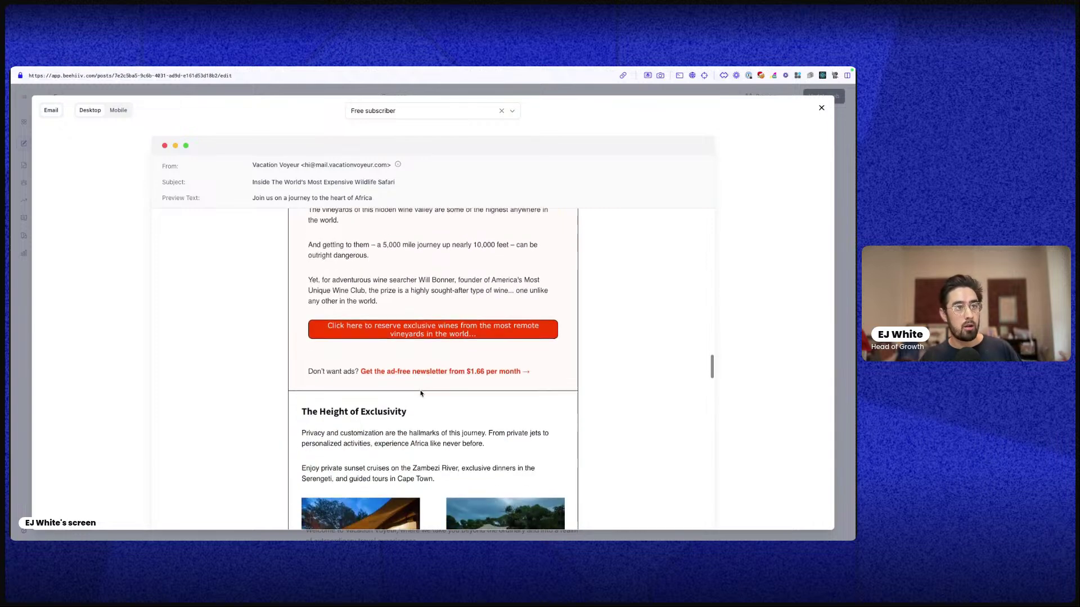
scroll(416, 358, down, 7)
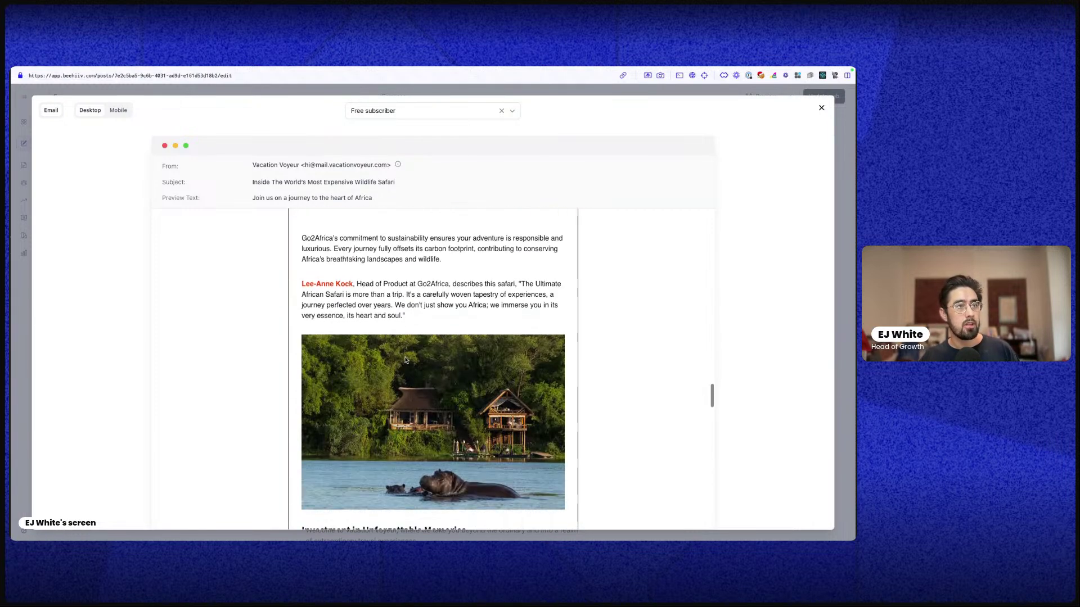
scroll(406, 360, down, 3)
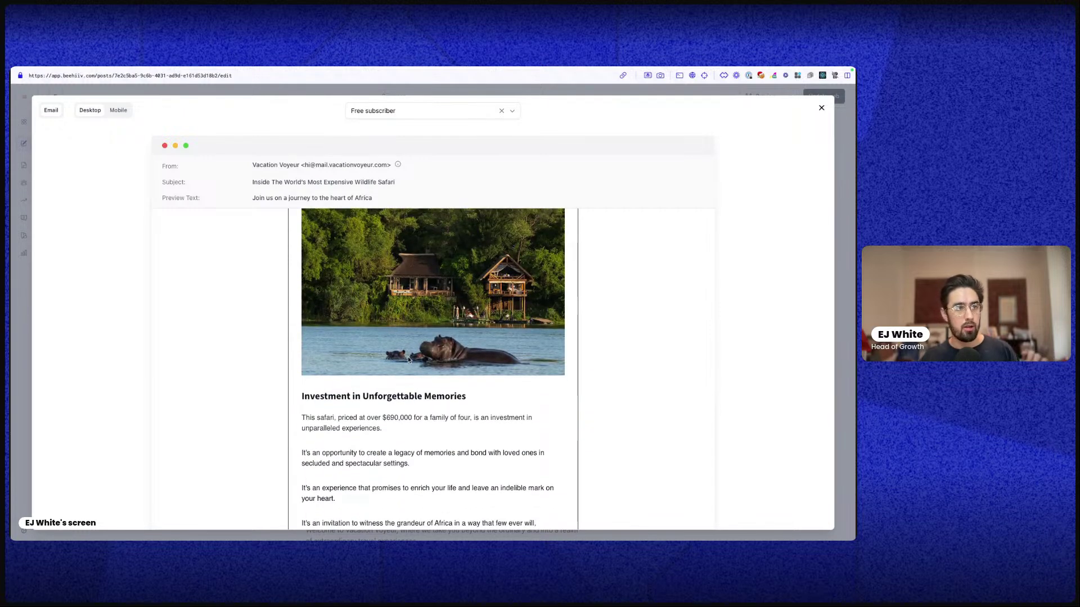
scroll(405, 359, down, 5)
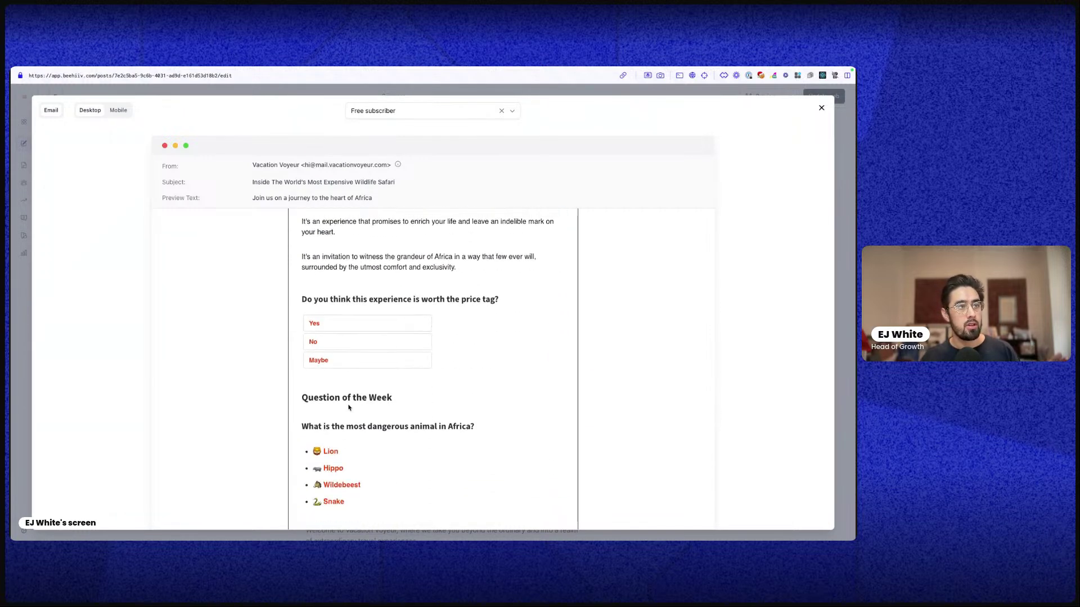
scroll(321, 286, down, 12)
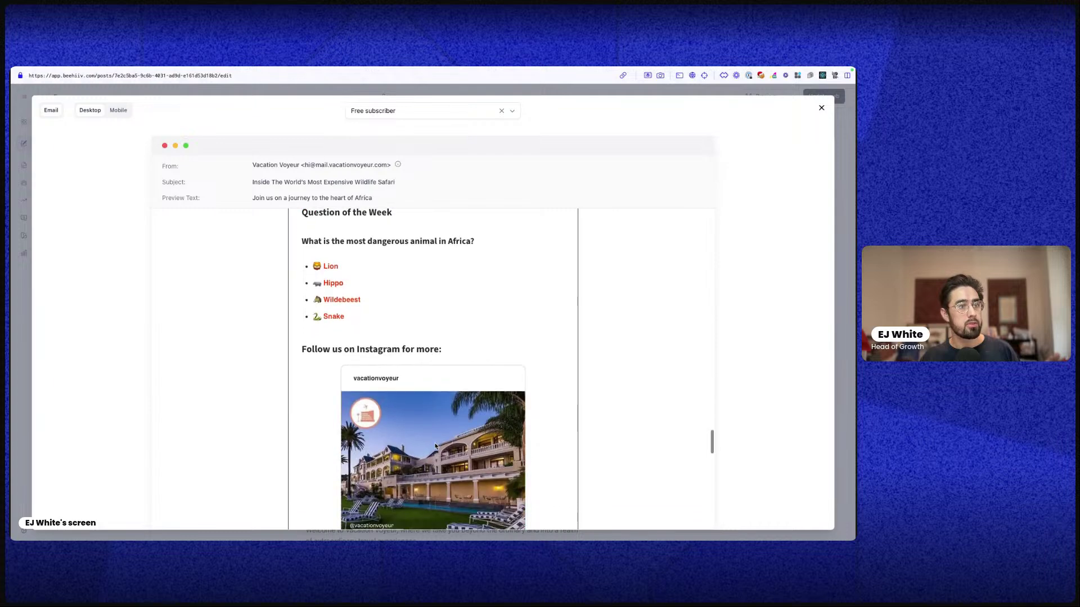
scroll(320, 287, up, 2)
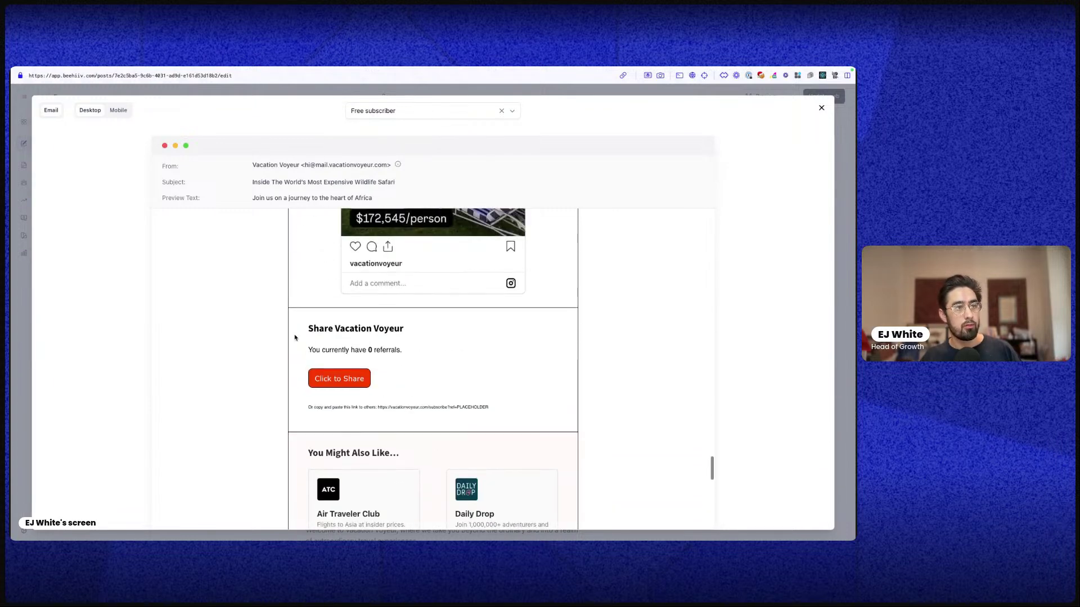
scroll(339, 388, down, 4)
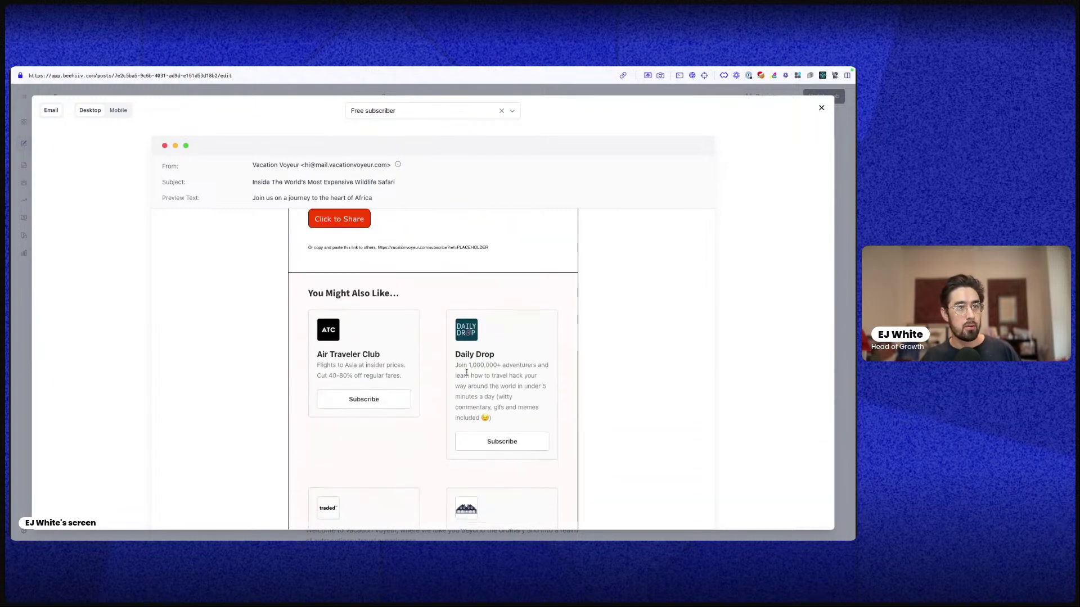
scroll(414, 272, down, 2)
scroll(471, 344, up, 3)
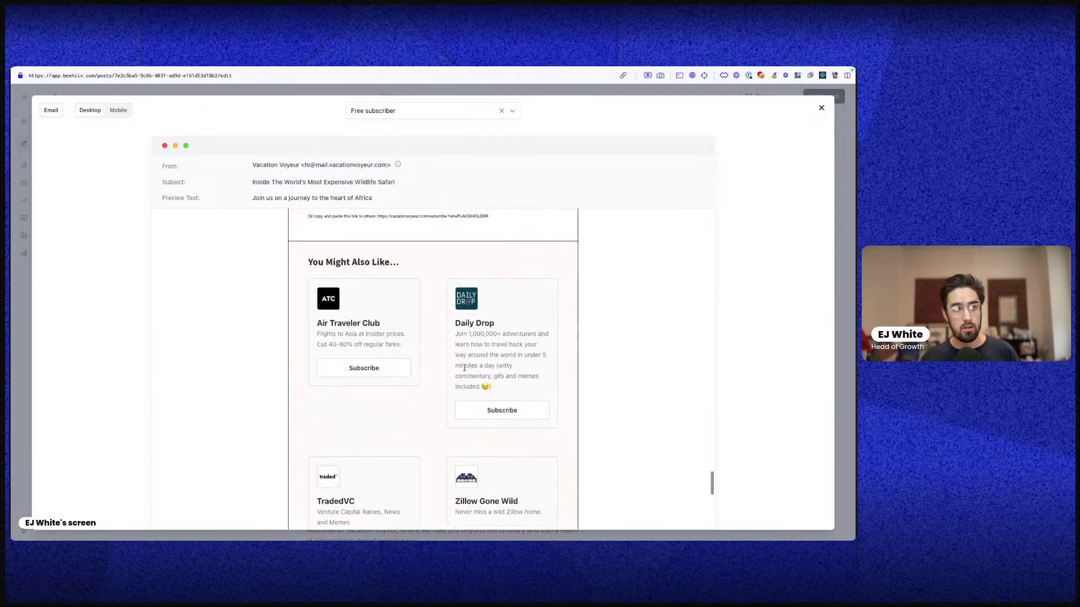
scroll(455, 375, up, 1)
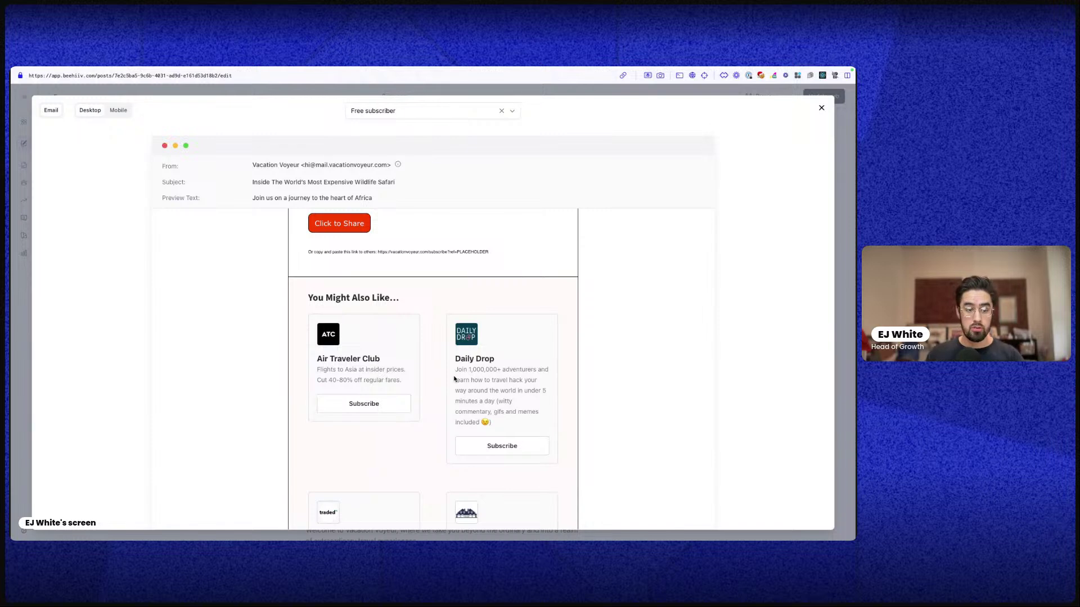
scroll(453, 377, up, 5)
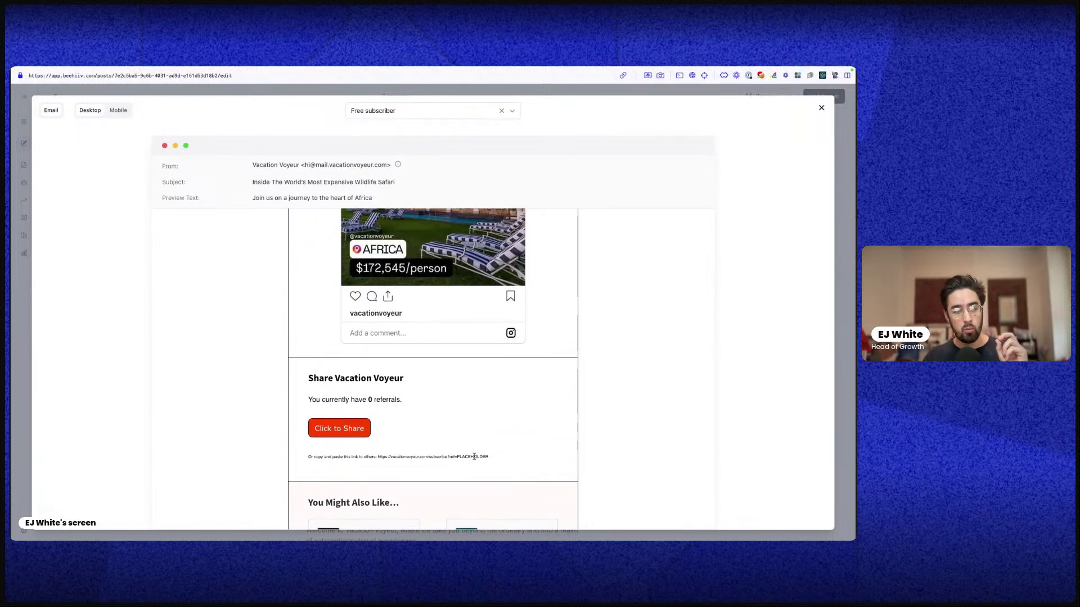
scroll(469, 455, down, 5)
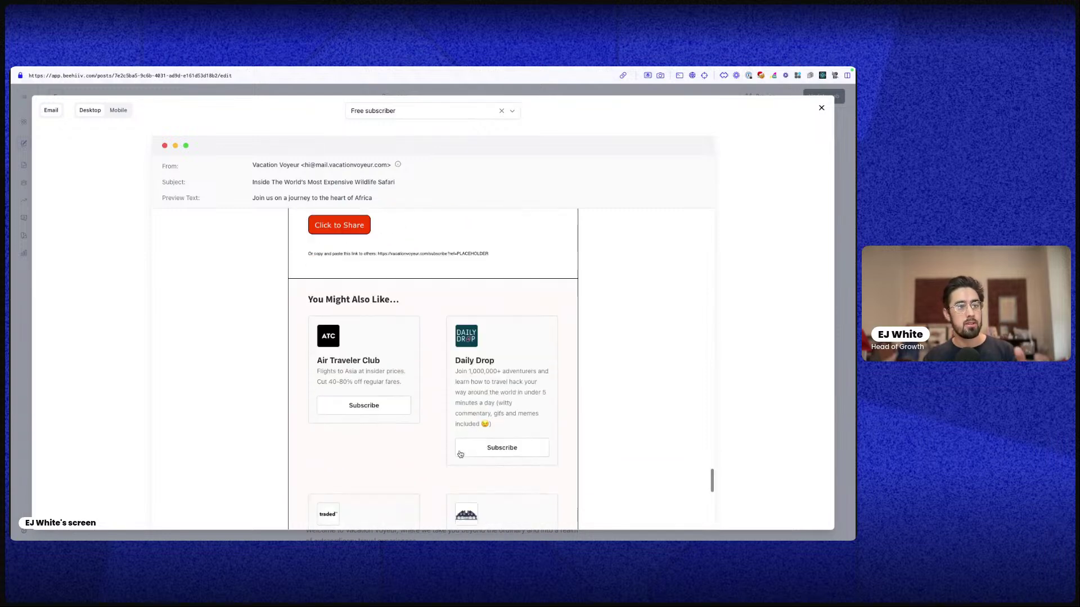
scroll(460, 455, down, 3)
scroll(465, 461, down, 1)
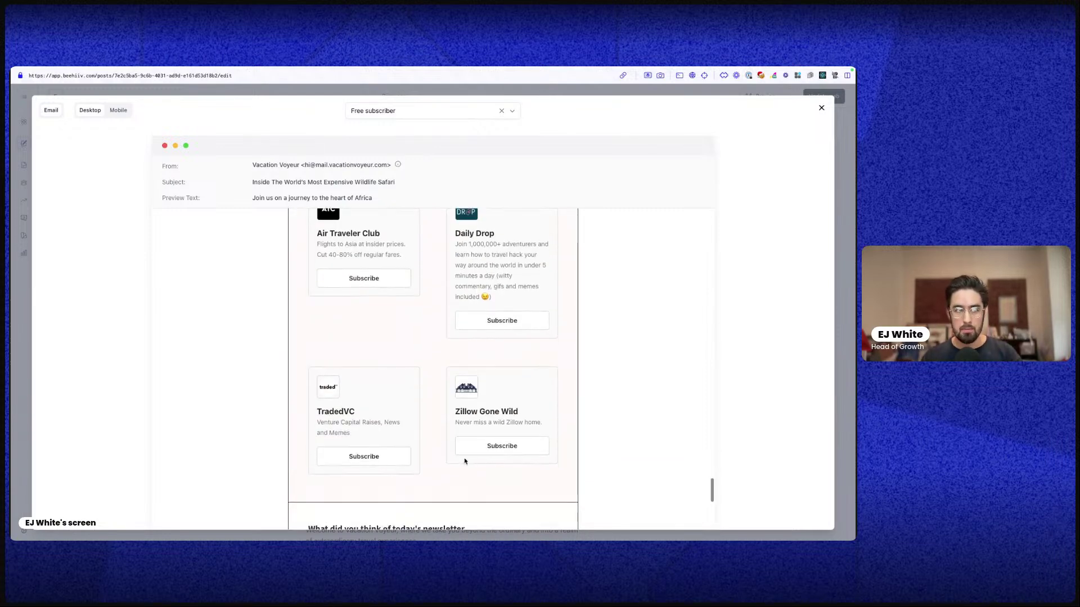
scroll(491, 455, down, 6)
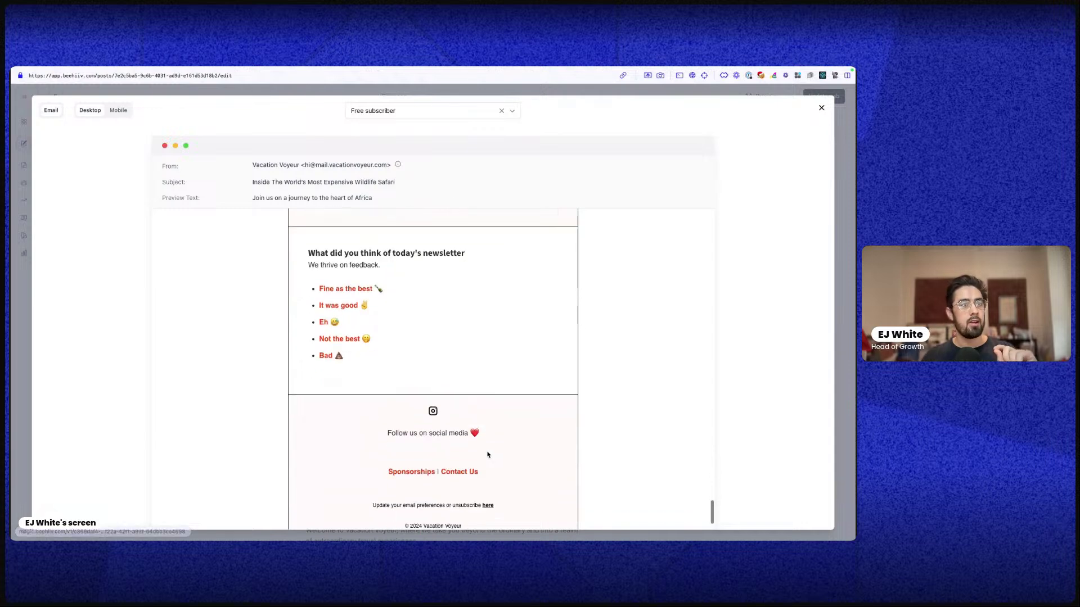
scroll(432, 388, down, 1)
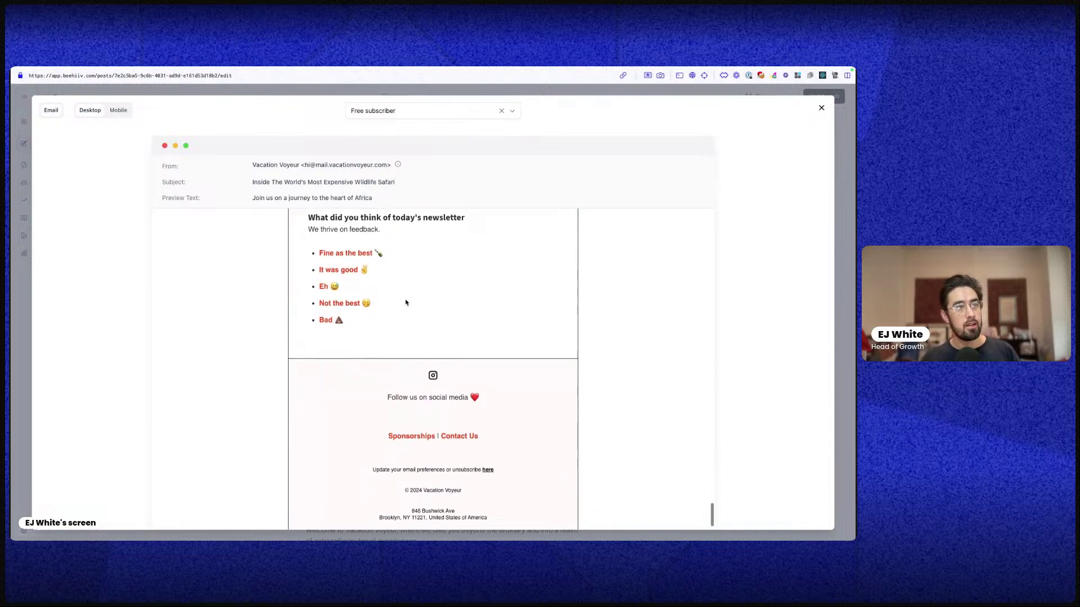
scroll(386, 310, up, 2)
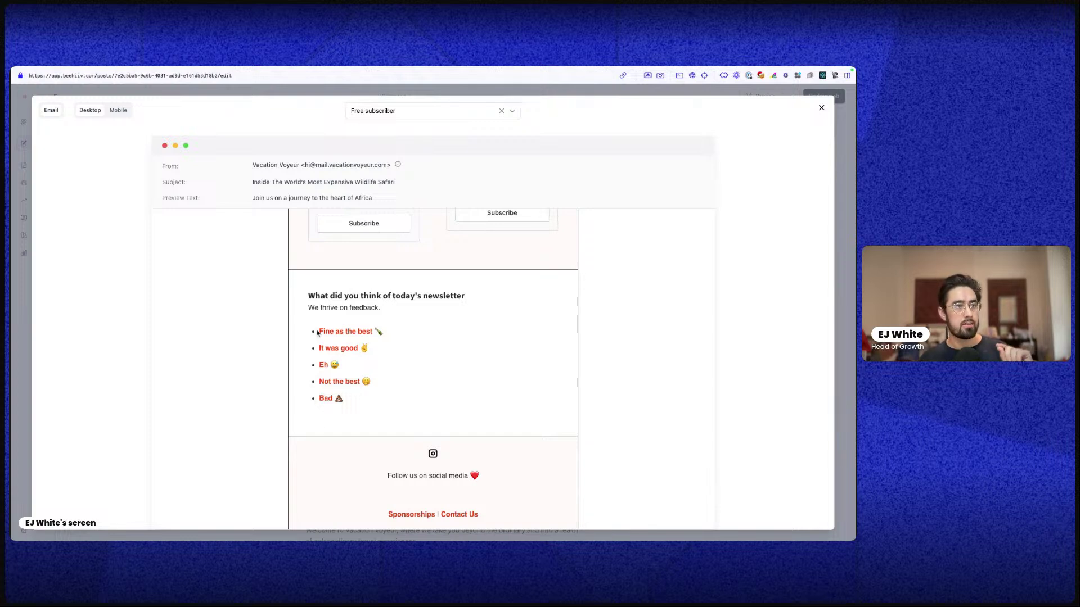
scroll(500, 402, down, 3)
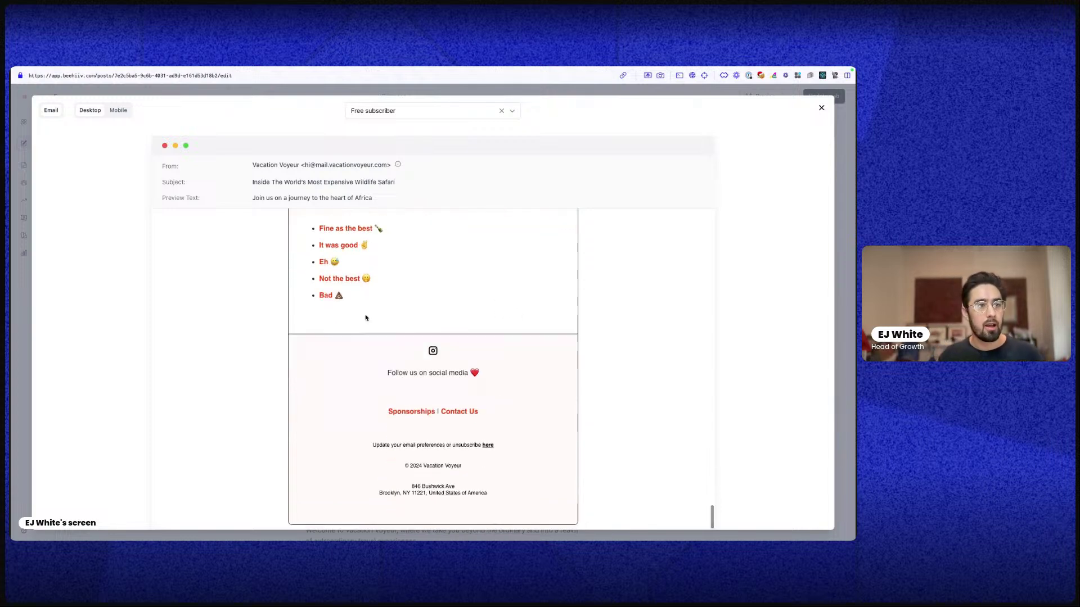
Close the email preview, start a new post and view its draft link options
click(821, 108)
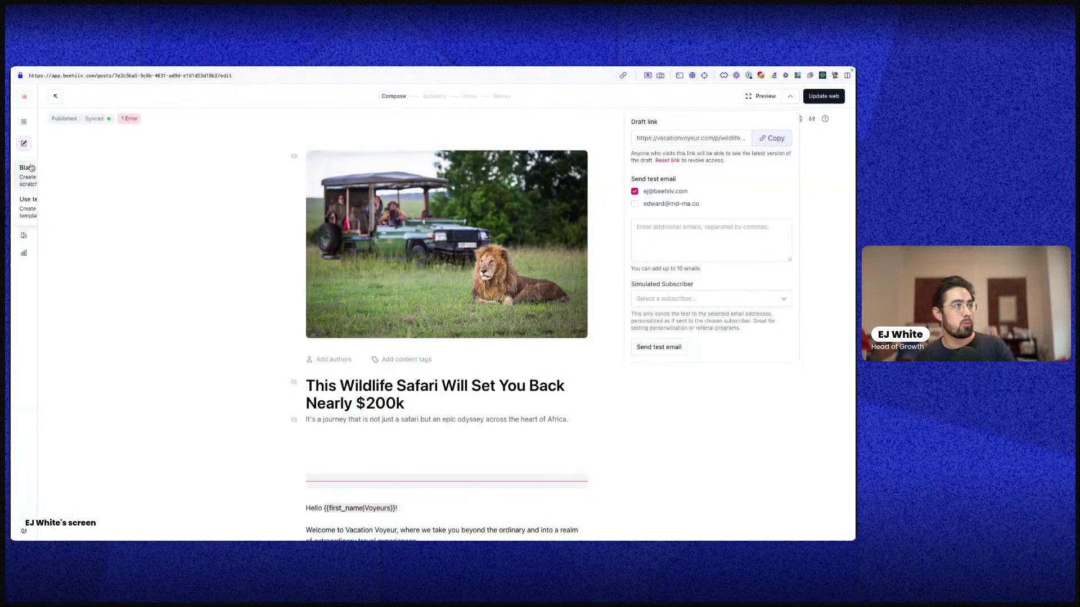
click(28, 167)
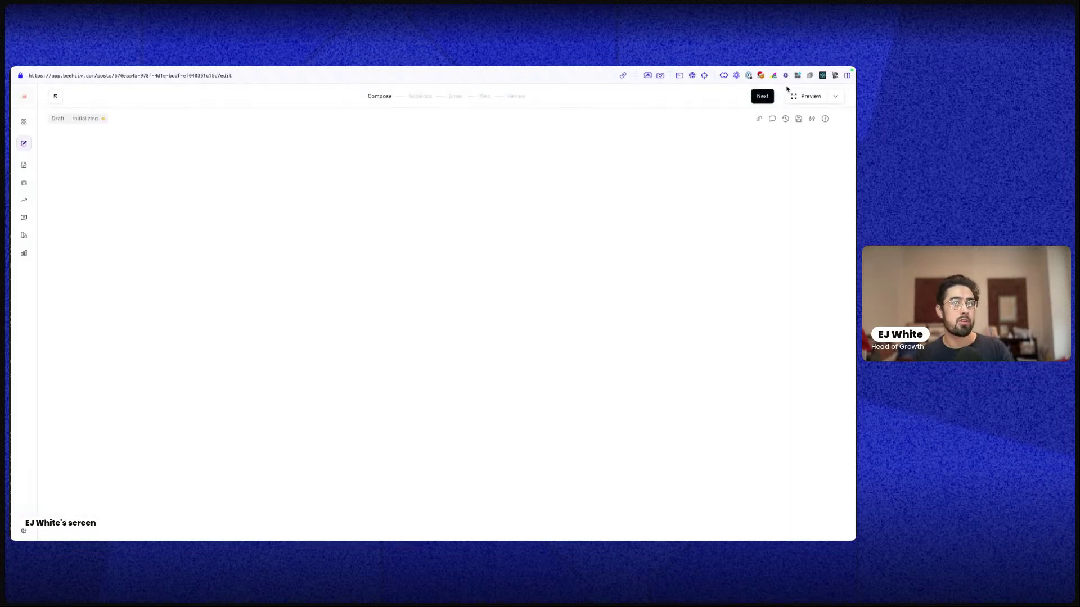
click(834, 96)
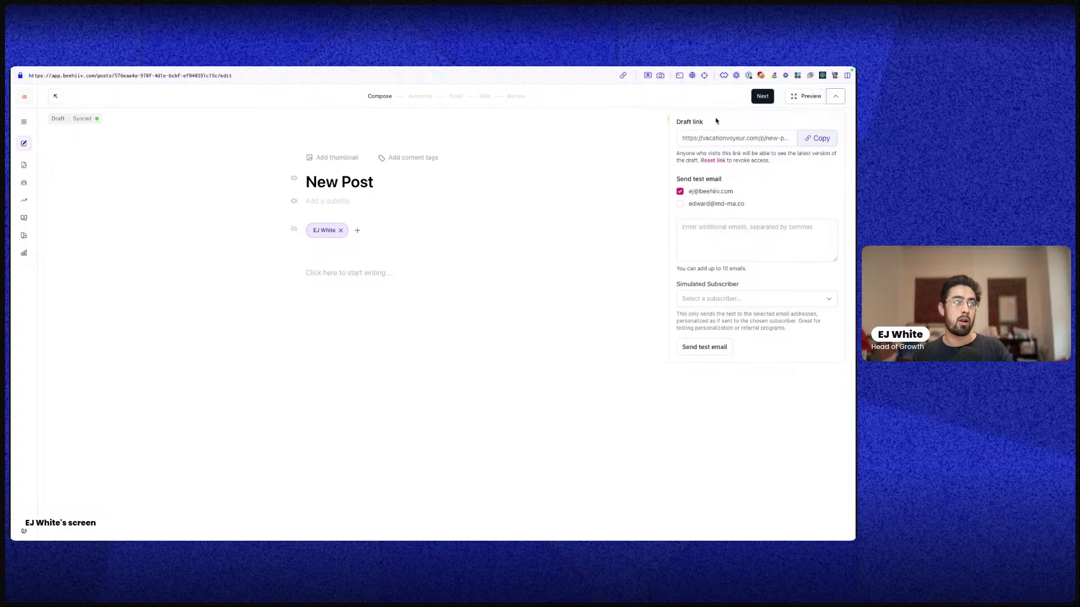
Look through the Default 2.1 template, then begin a blank new post instead
mouse_move(33, 145)
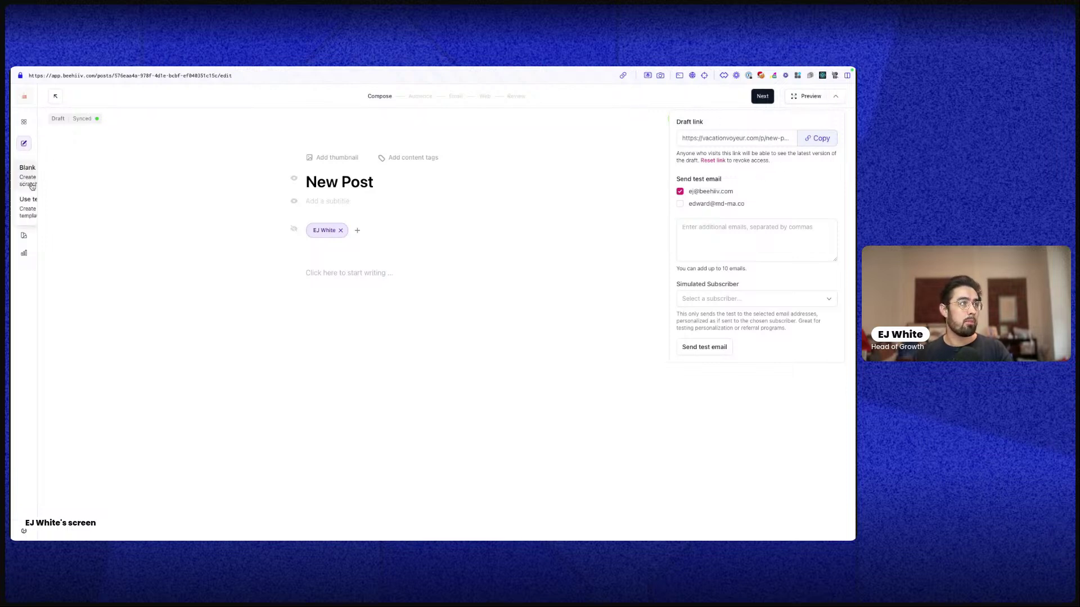
click(27, 205)
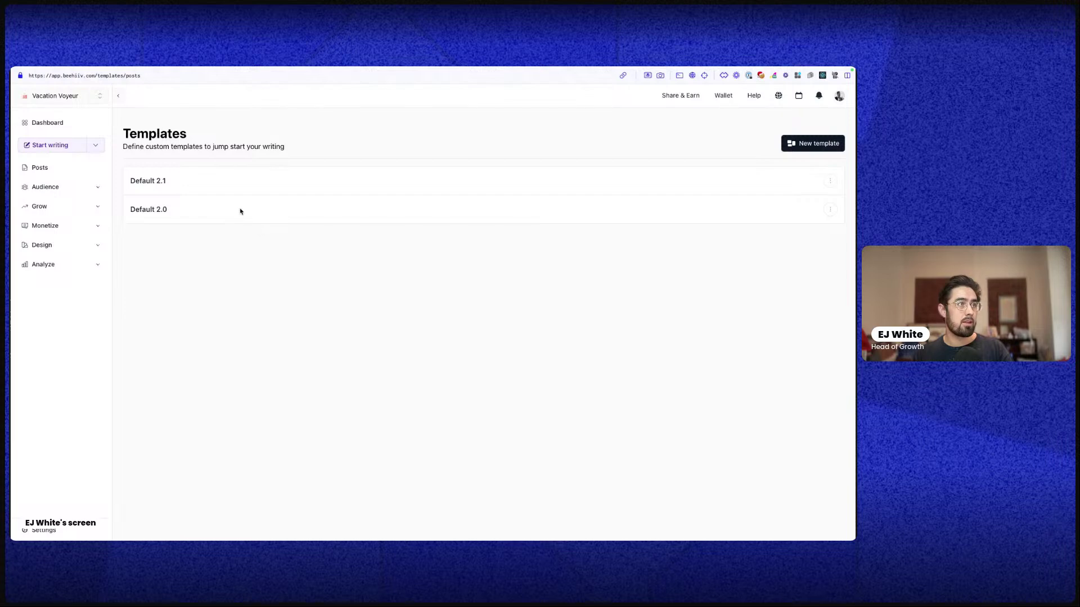
click(150, 182)
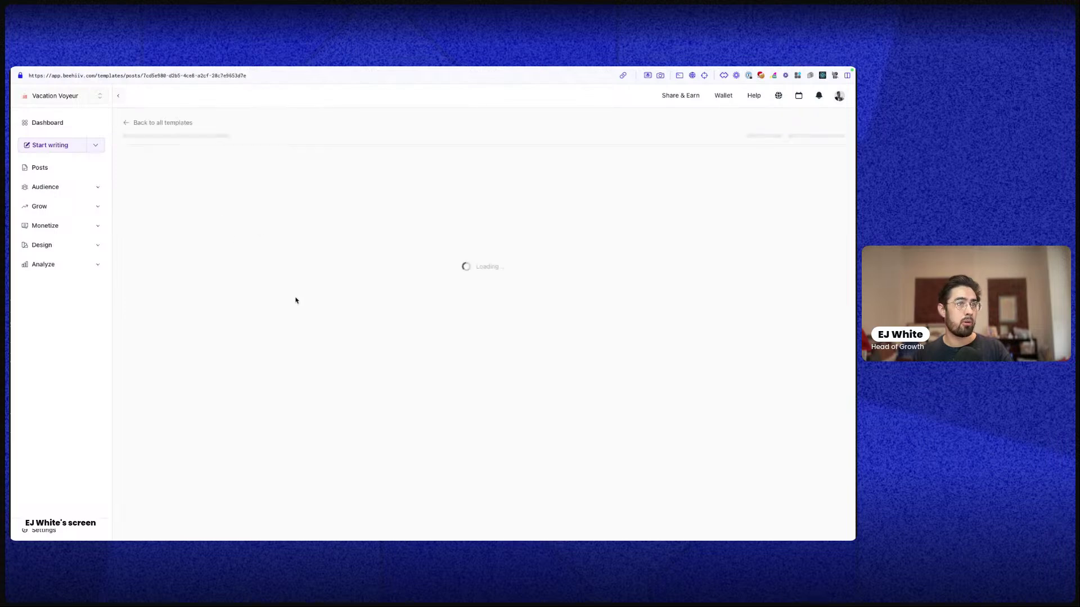
scroll(371, 300, down, 15)
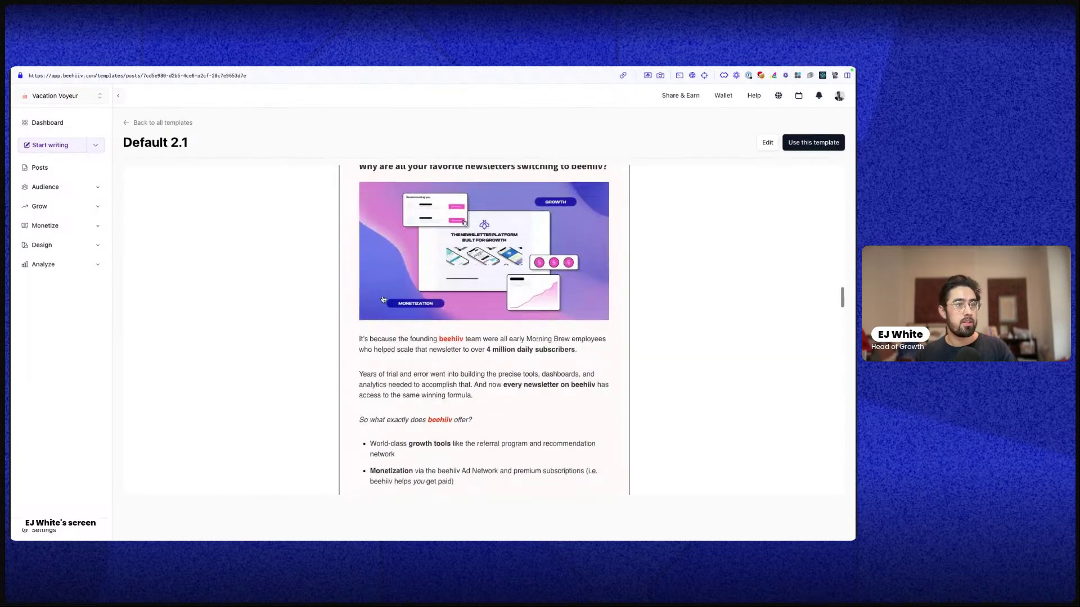
scroll(383, 300, down, 20)
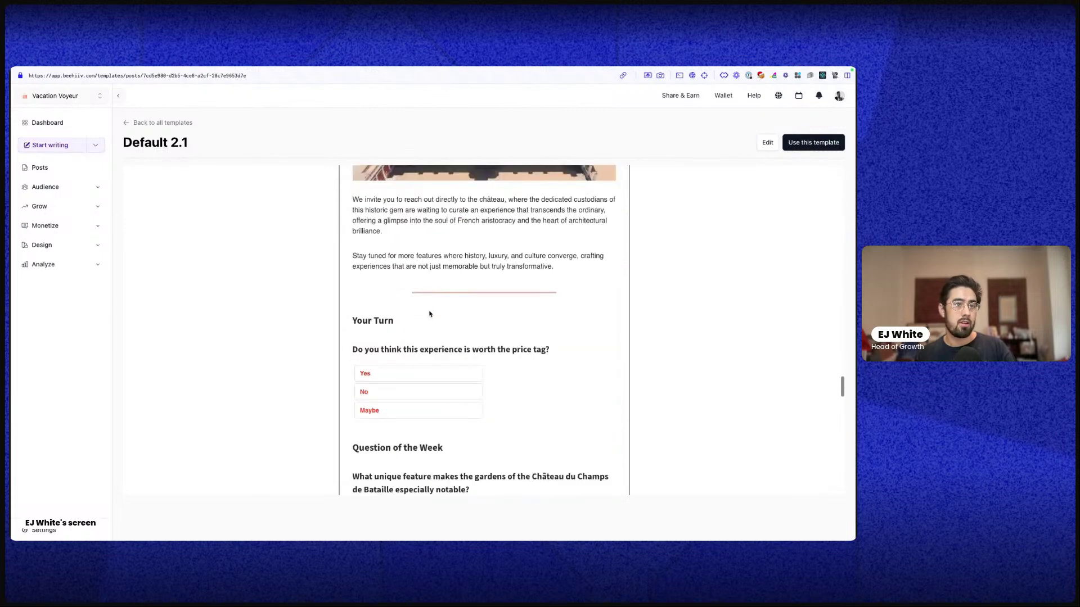
scroll(430, 314, down, 15)
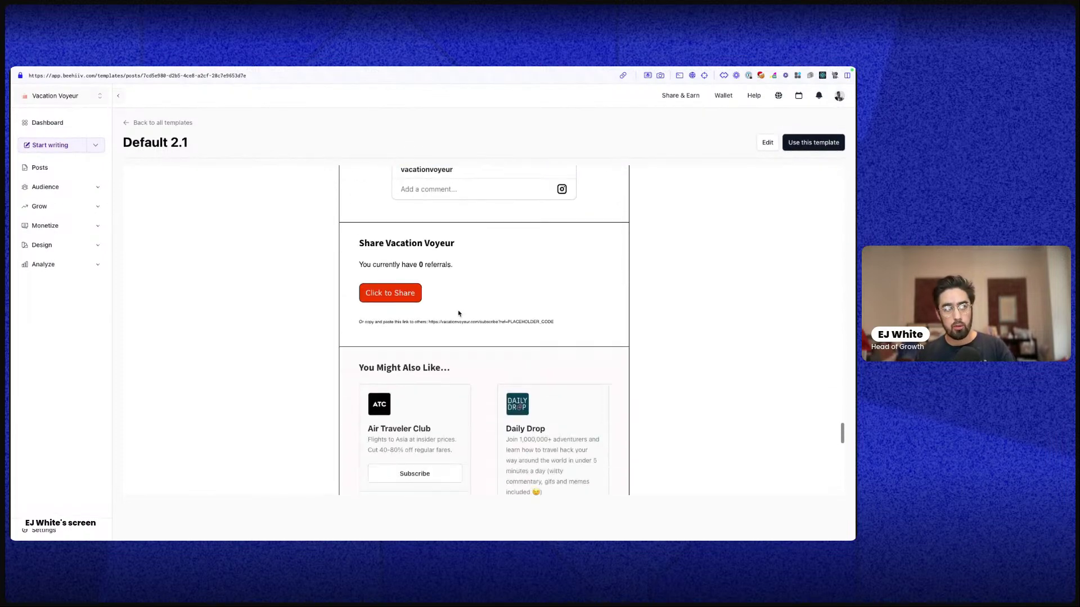
scroll(459, 313, down, 10)
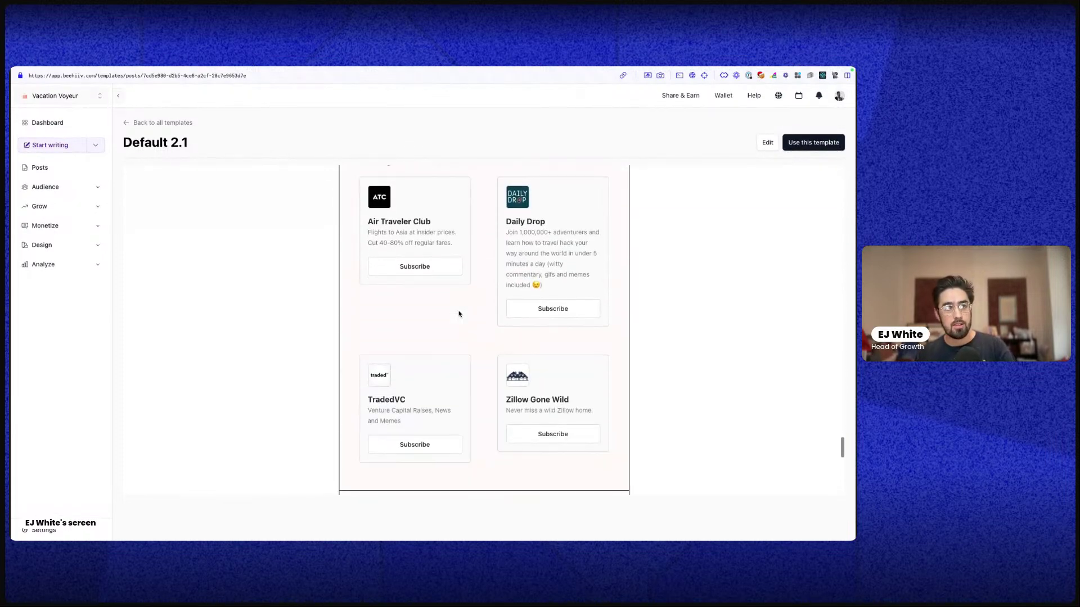
click(60, 148)
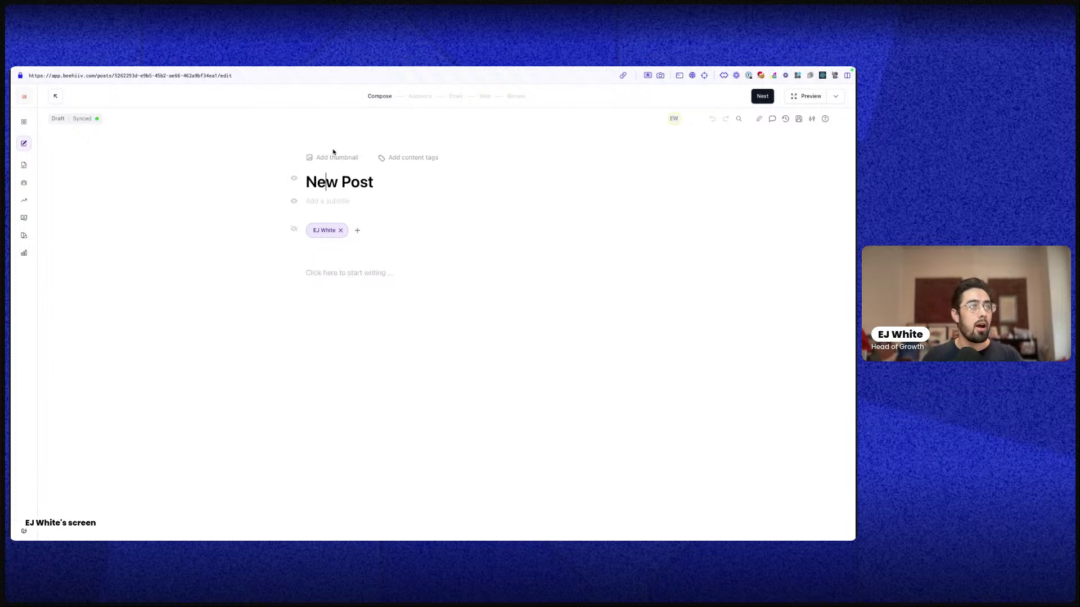
Check the Add thumbnail options for the new post
click(321, 160)
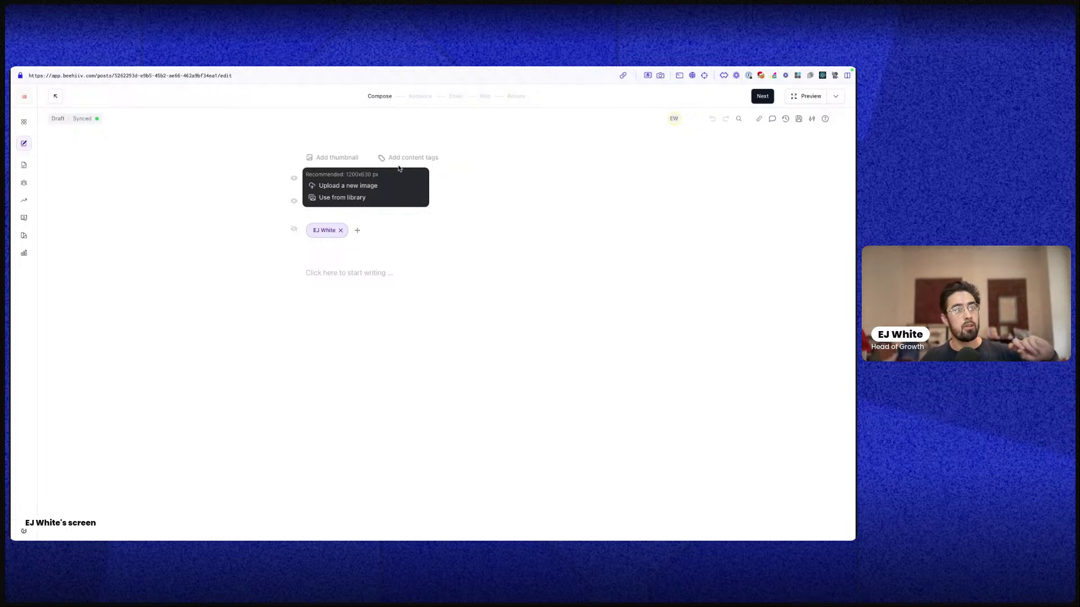
scroll(386, 172, down, 1)
scroll(386, 172, up, 1)
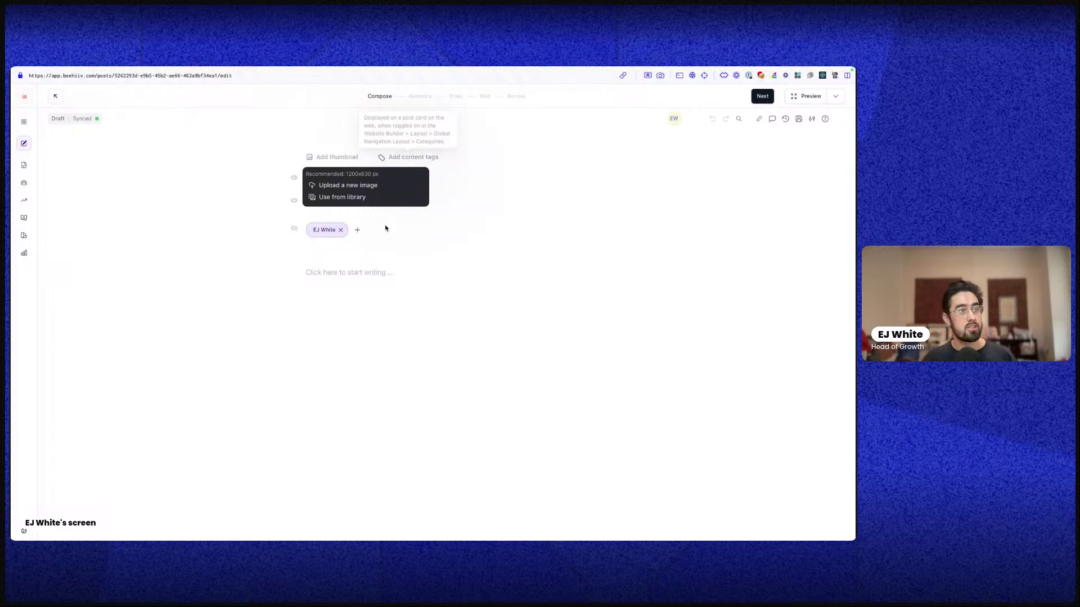
Look at the Add guest author option, close the author menu, and place the cursor in the empty body
click(356, 230)
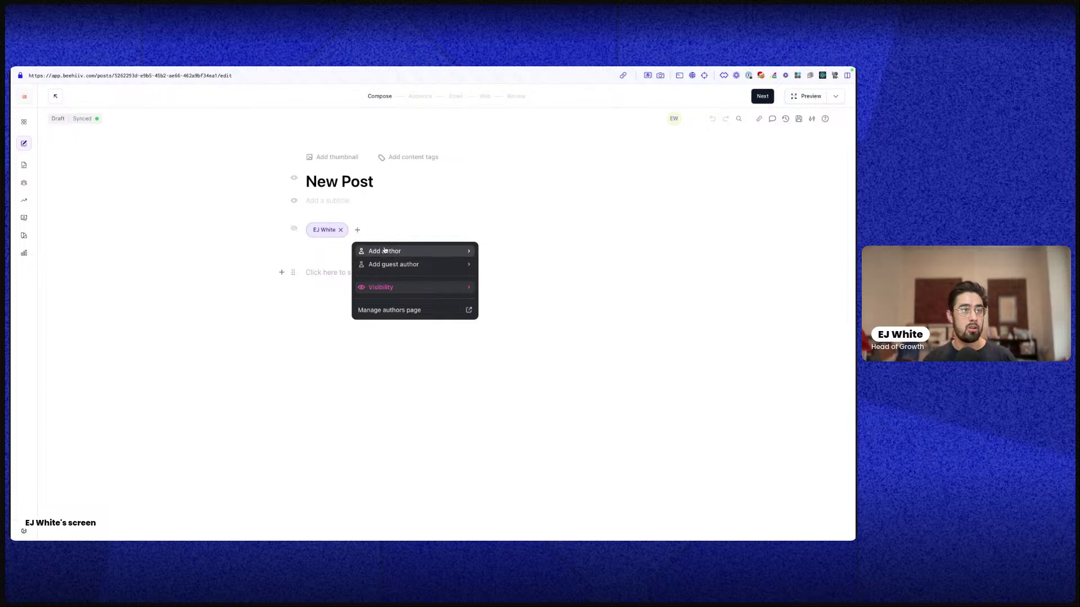
click(385, 266)
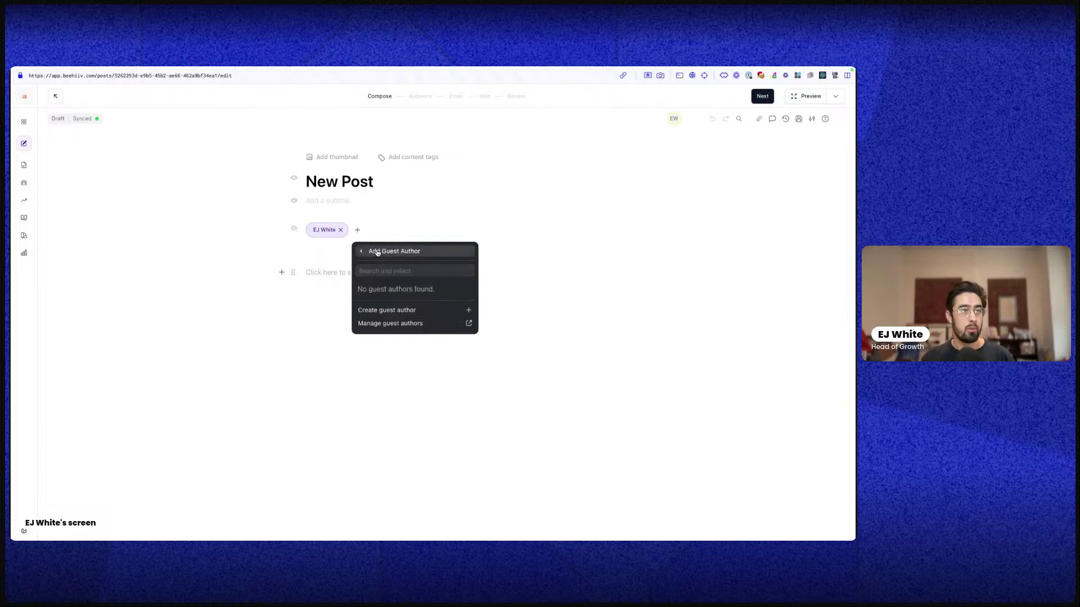
click(366, 253)
click(397, 226)
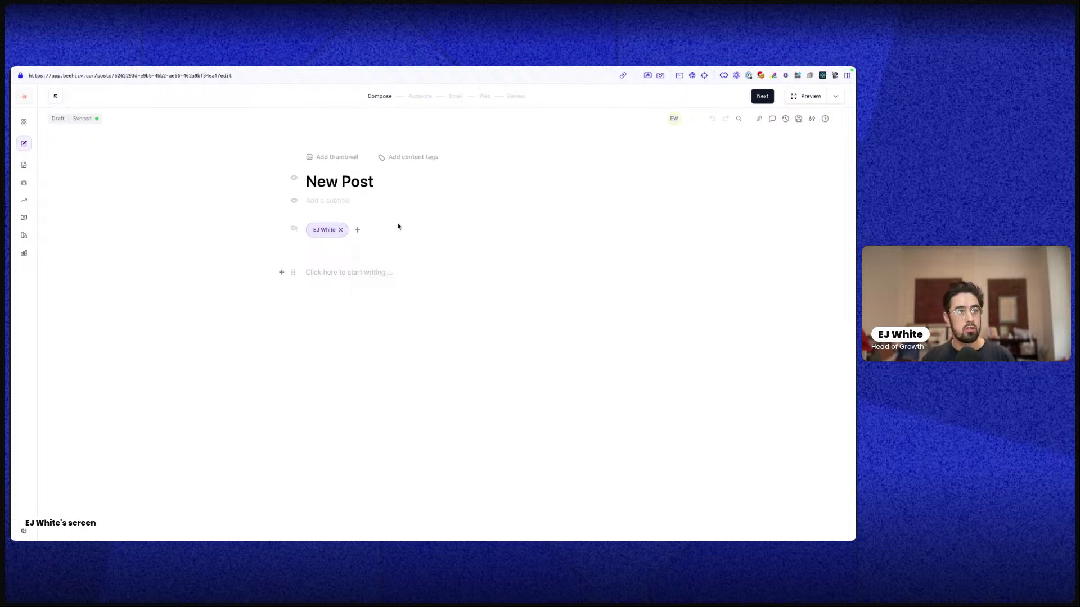
click(366, 273)
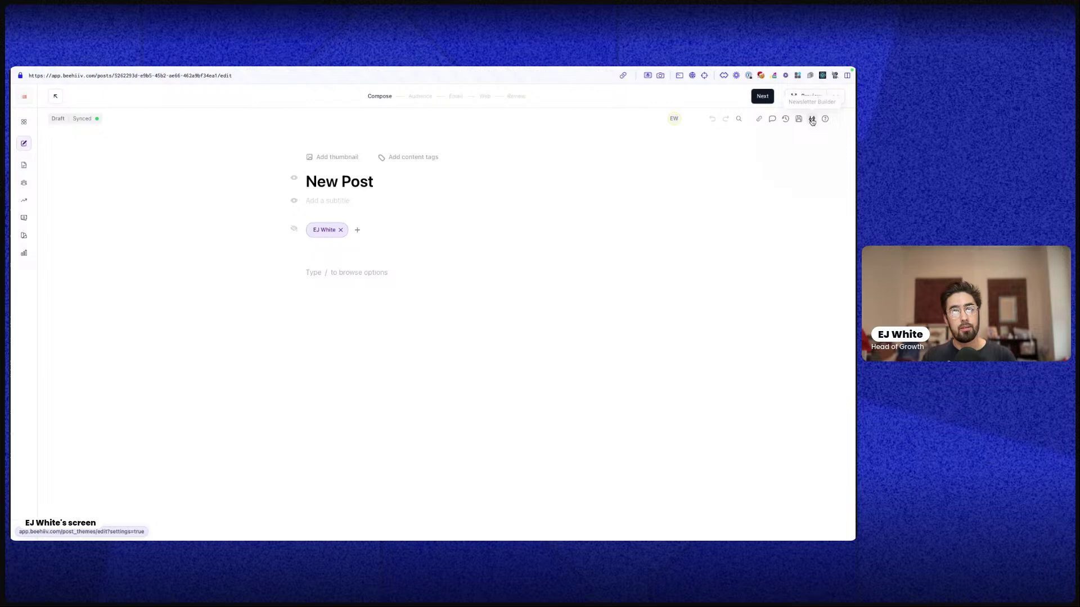
Open the post theme builder and switch between its preview and the New Post tab
click(811, 120)
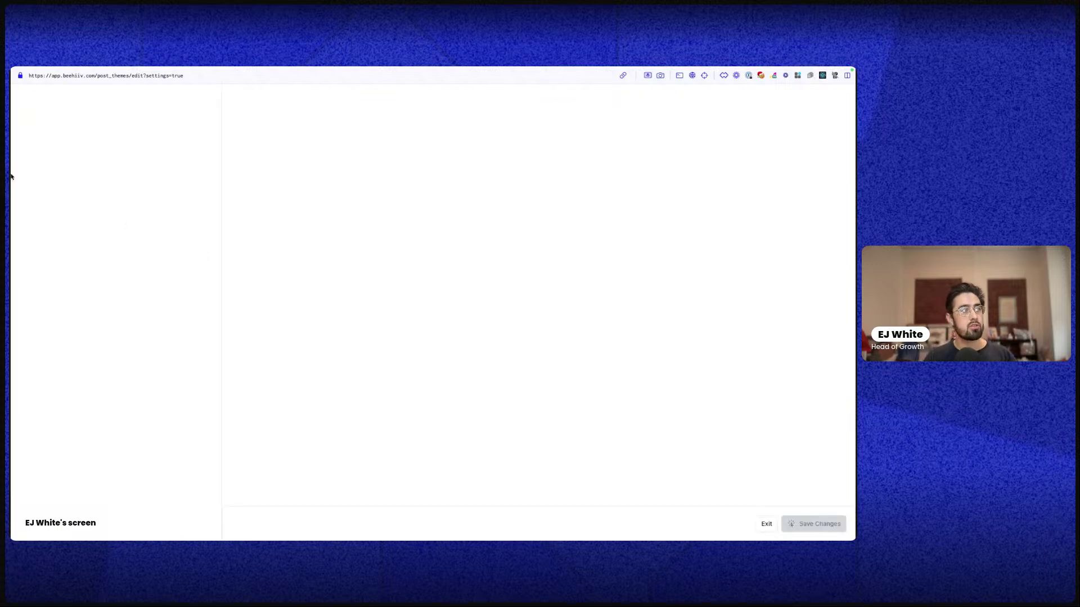
click(38, 182)
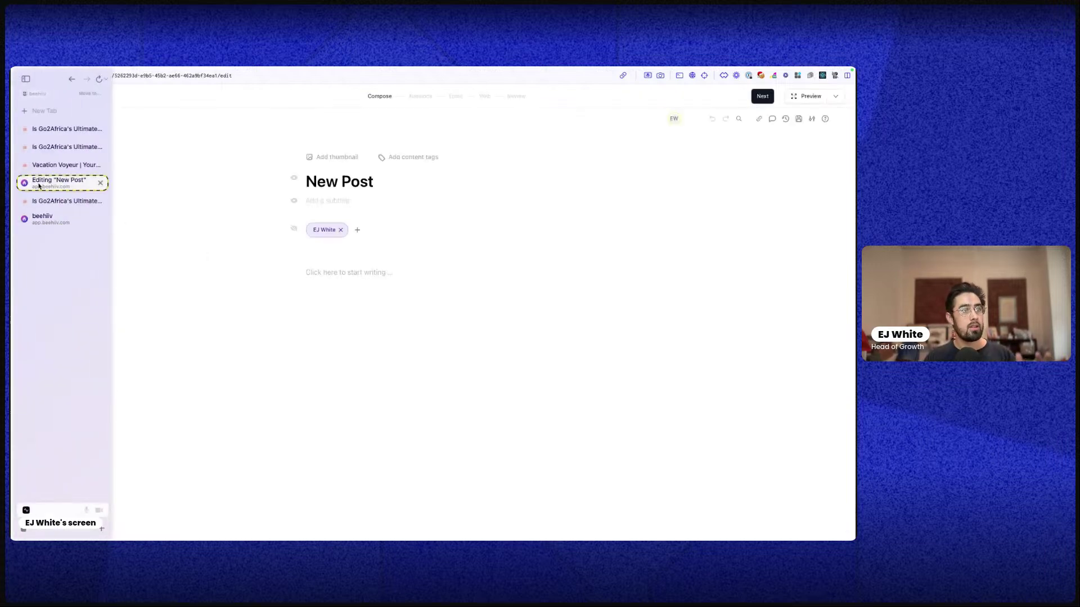
click(45, 219)
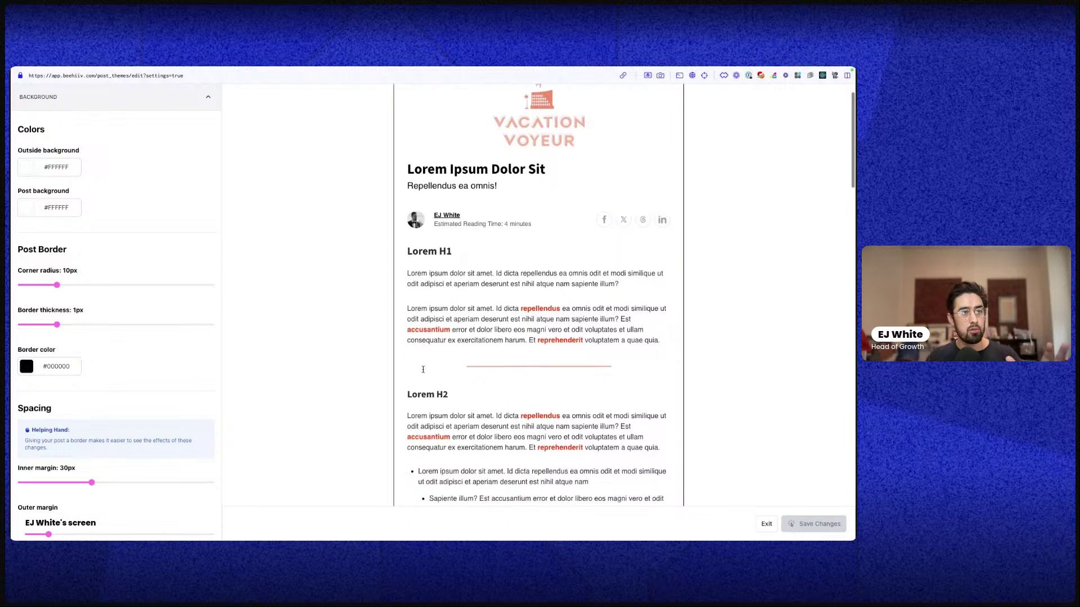
scroll(422, 370, down, 3)
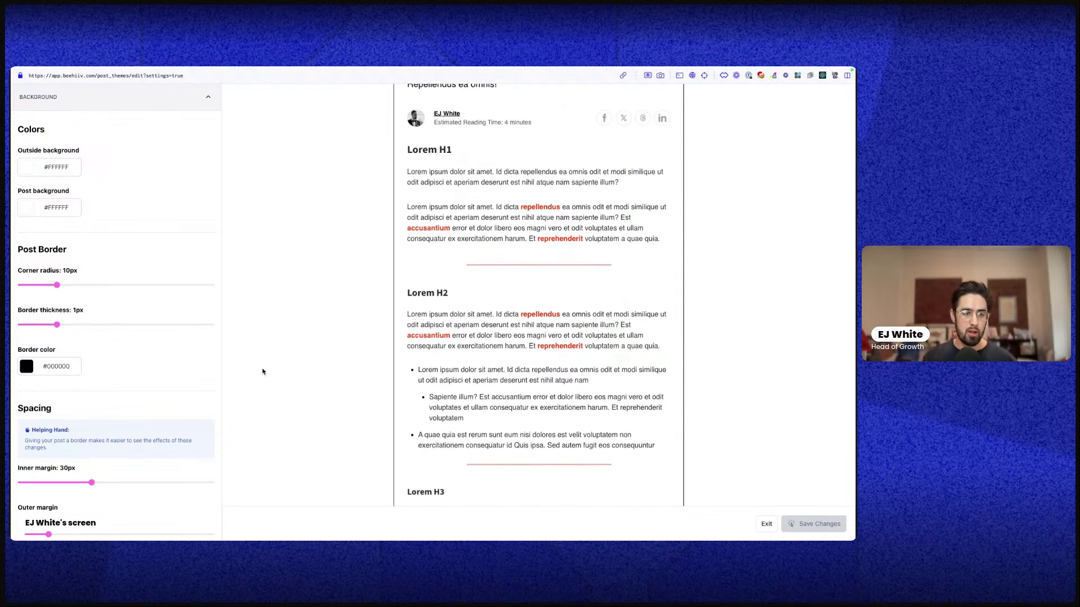
mouse_move(11, 337)
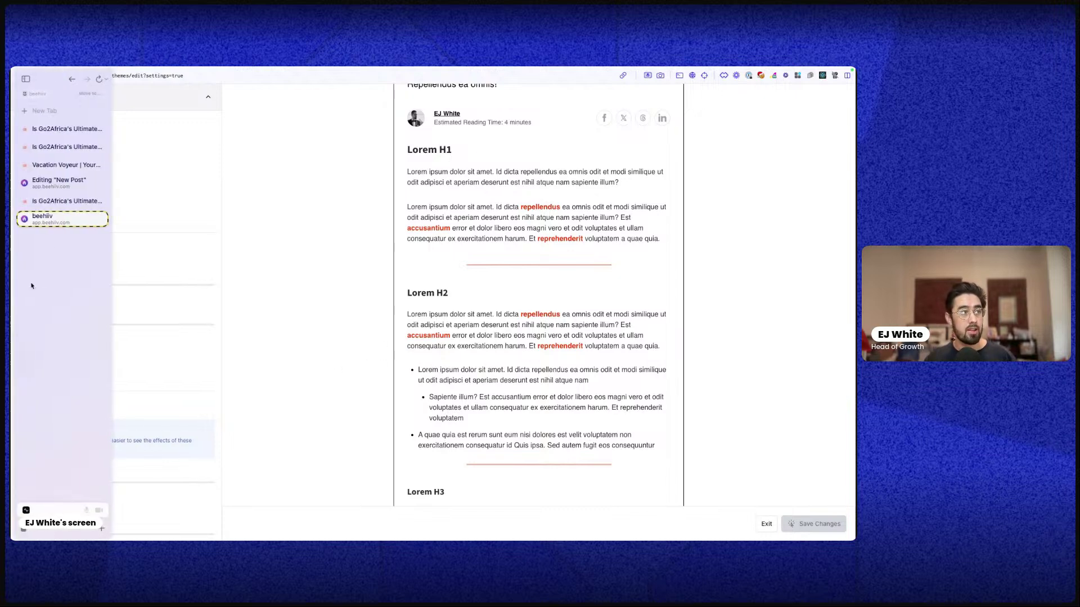
click(38, 181)
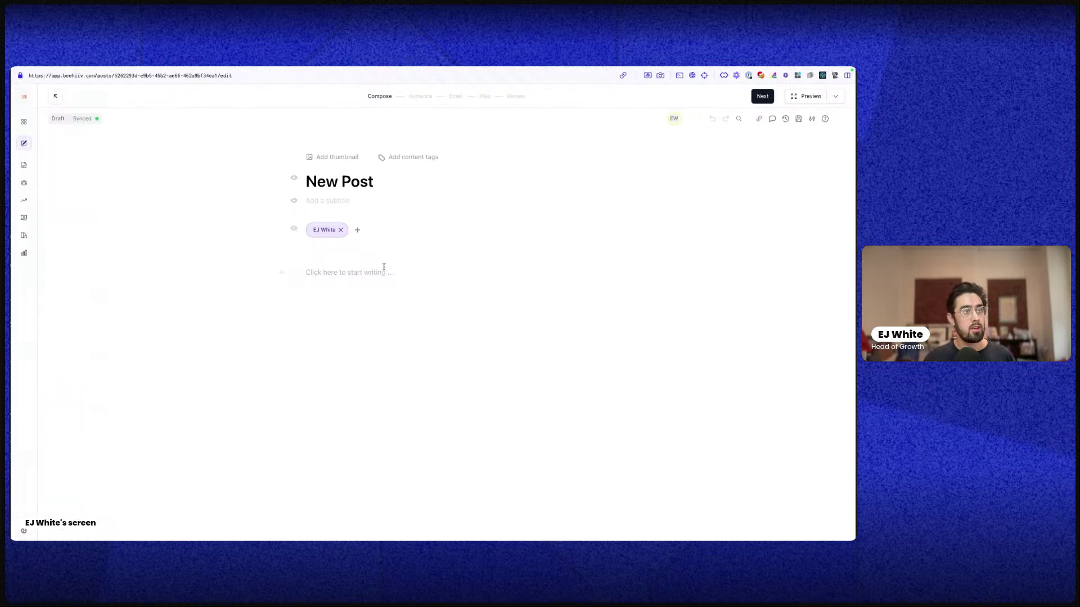
Scroll through the theme builder's sample post preview, then return to the New Post editor
mouse_move(12, 326)
click(45, 219)
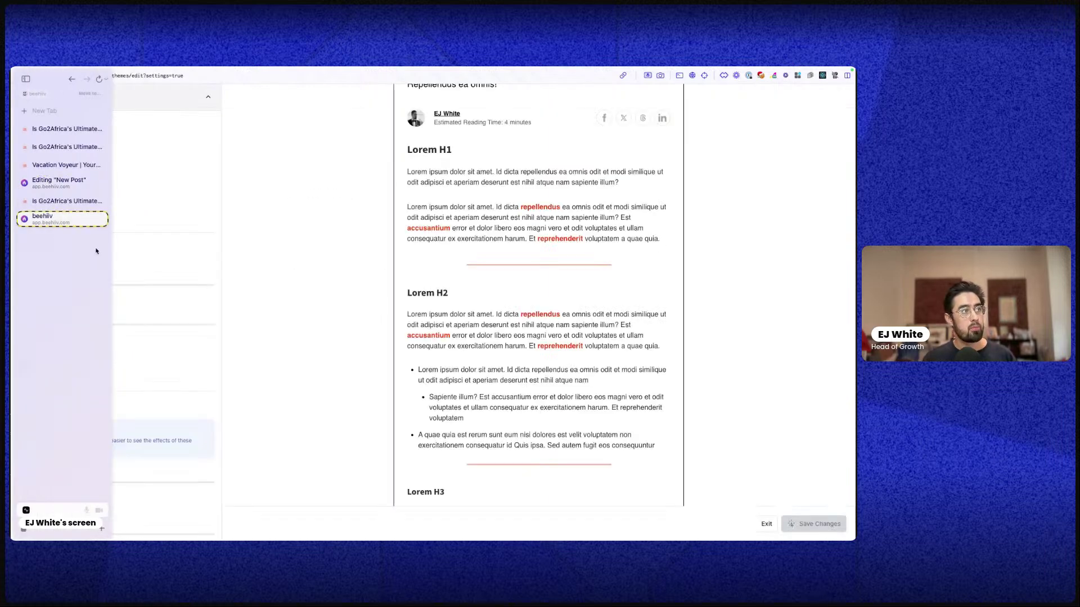
scroll(529, 341, up, 3)
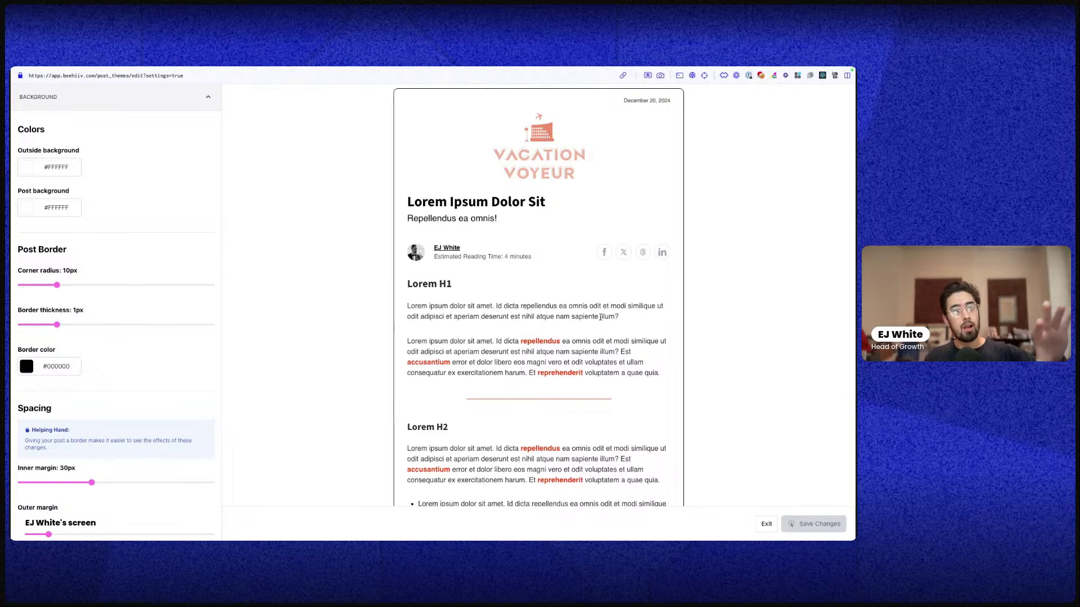
scroll(510, 343, down, 1)
scroll(509, 343, down, 10)
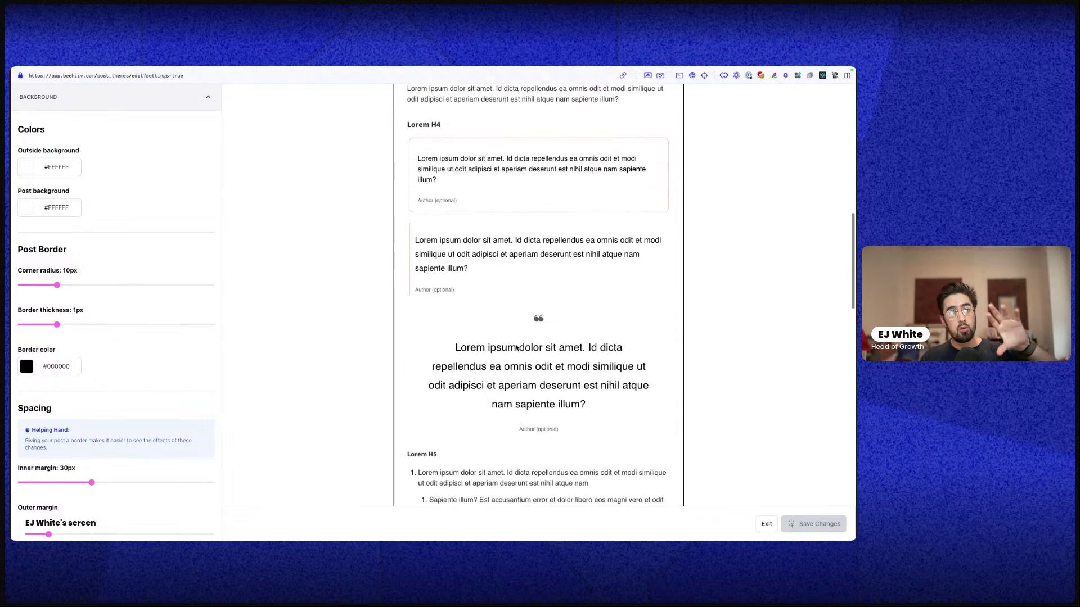
scroll(517, 346, down, 6)
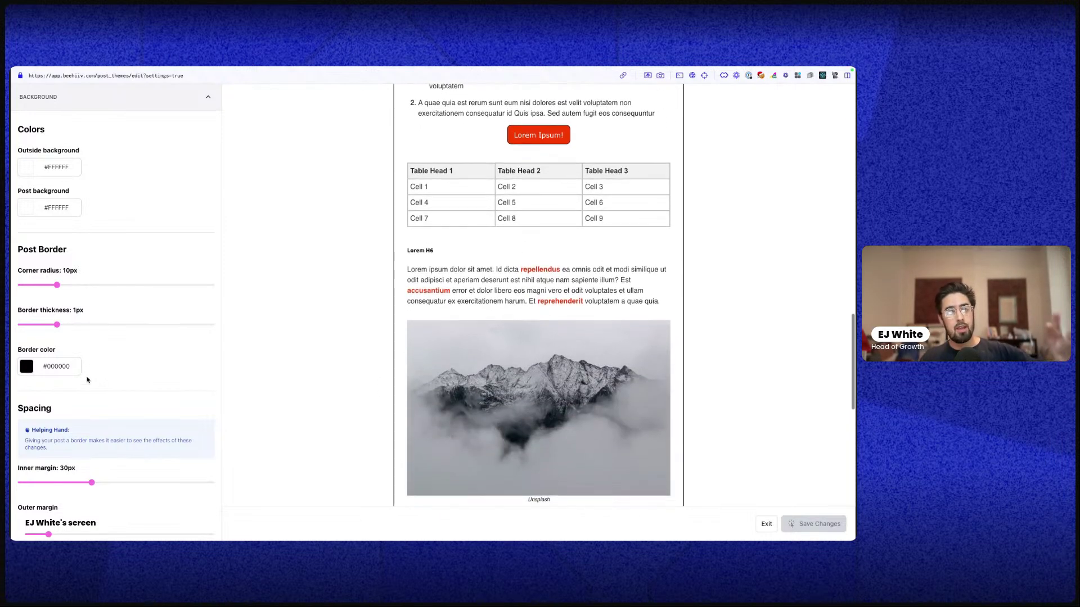
mouse_move(11, 365)
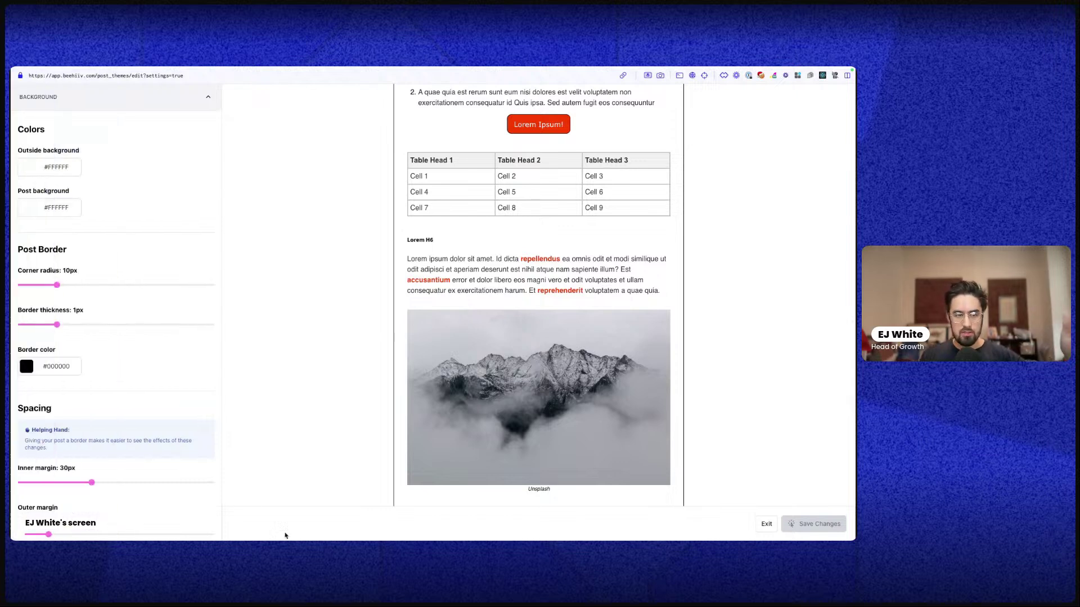
mouse_move(11, 388)
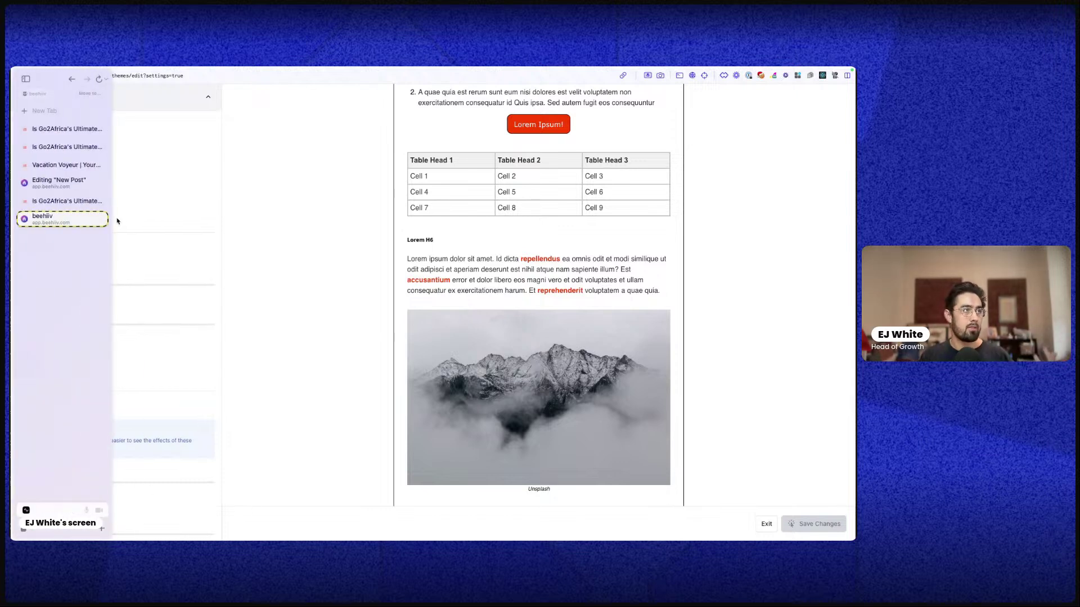
click(71, 183)
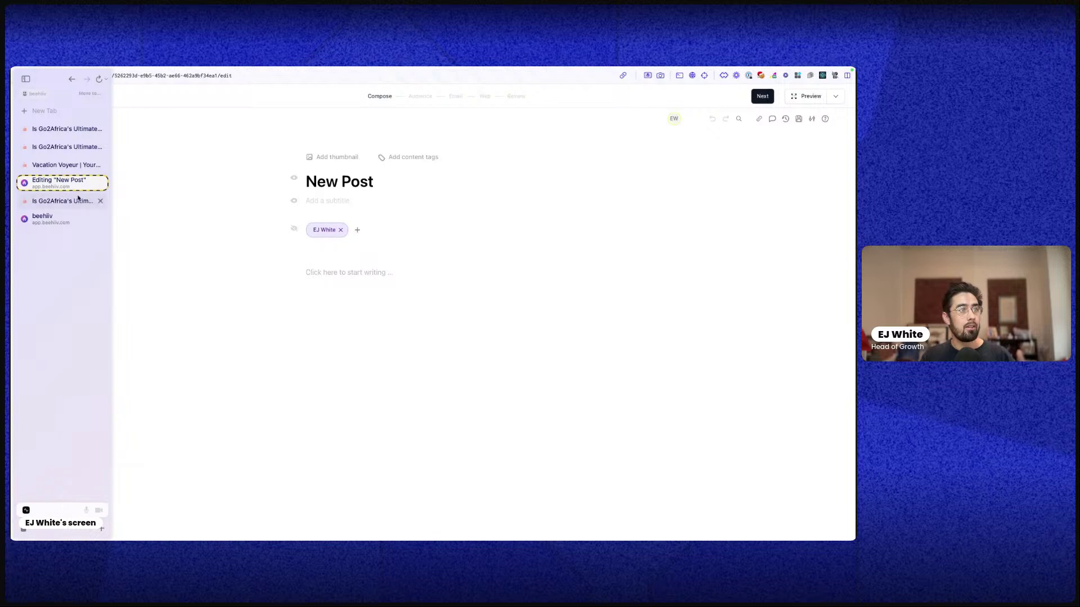
click(363, 305)
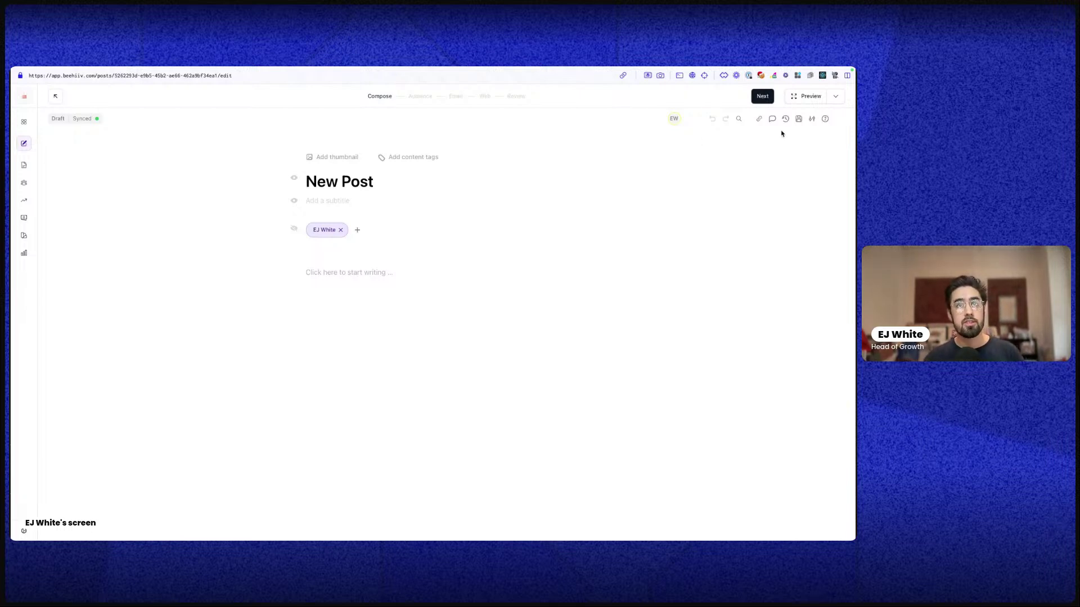
click(799, 120)
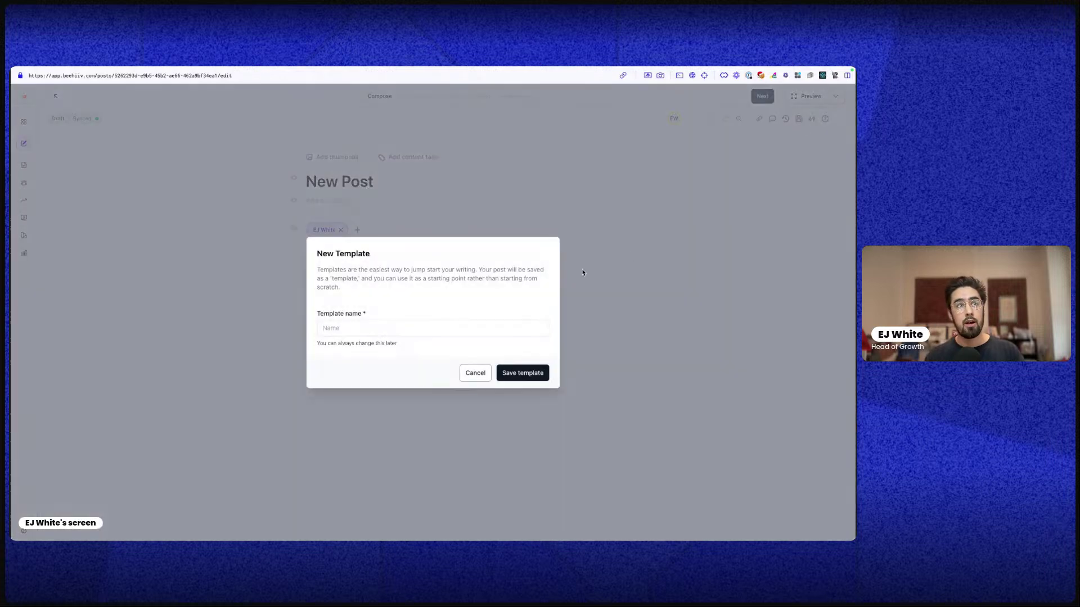
click(474, 372)
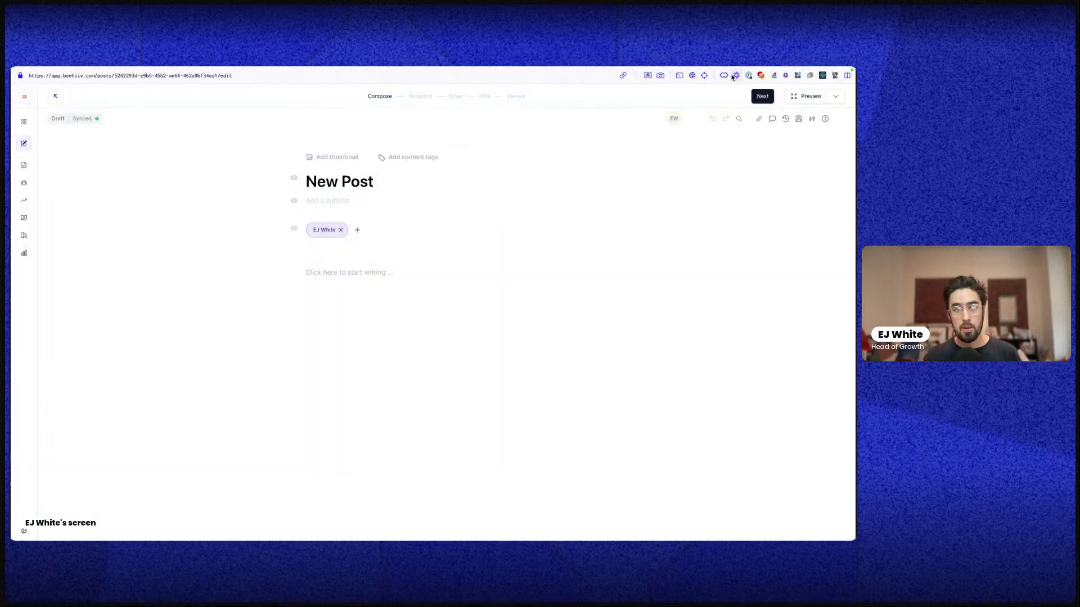
click(785, 119)
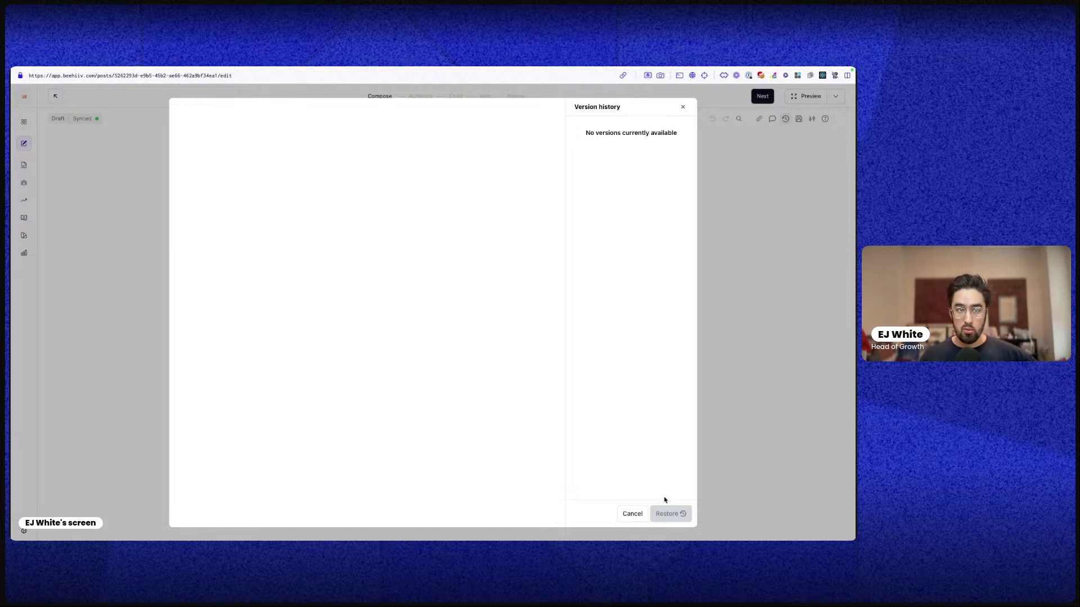
Close version history without restoring and write 'Here's some text' in the post body
click(632, 513)
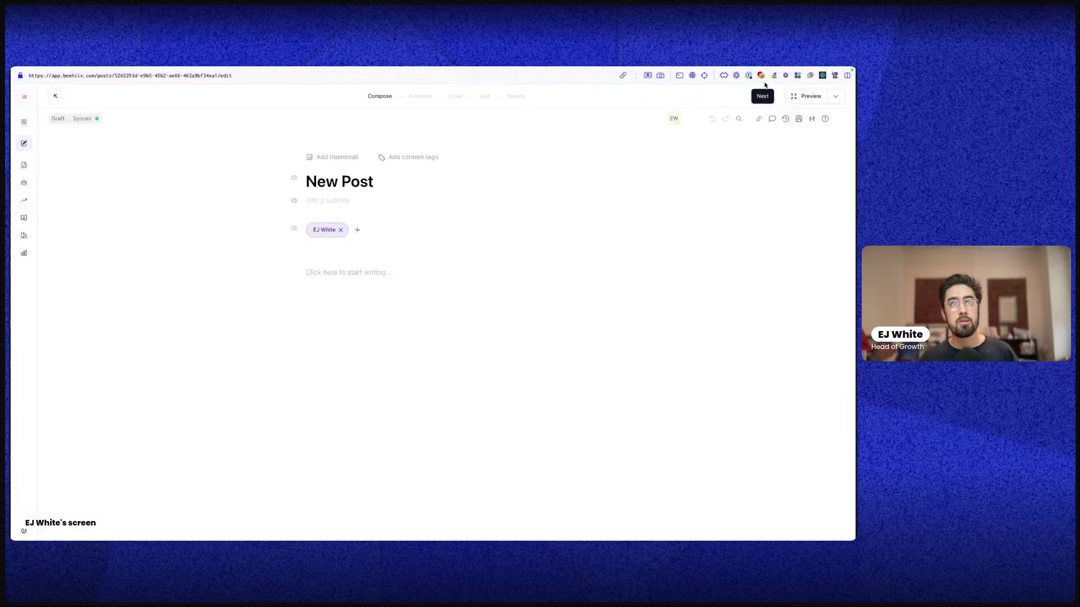
click(349, 271)
text(They)
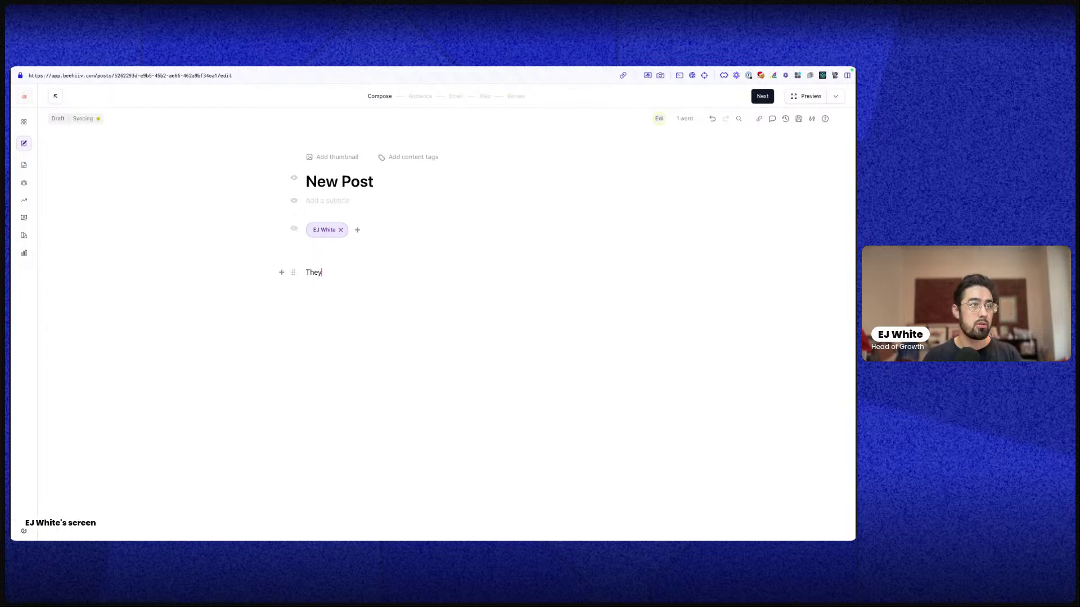
key(BackSpace)
key(BackSpace)
key(BackSpace)
text(He)
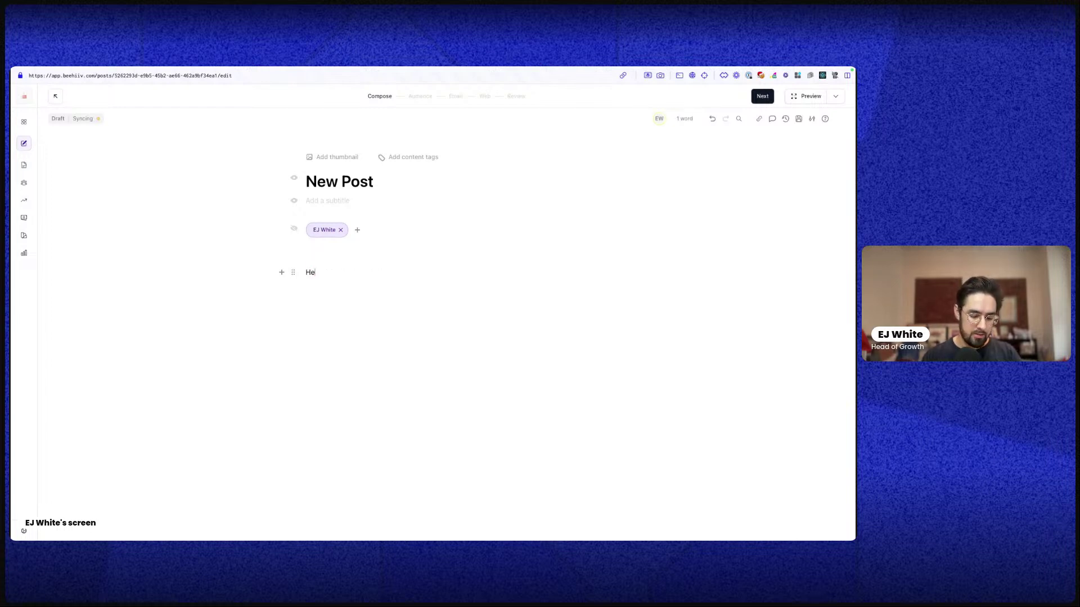
text(re's some text)
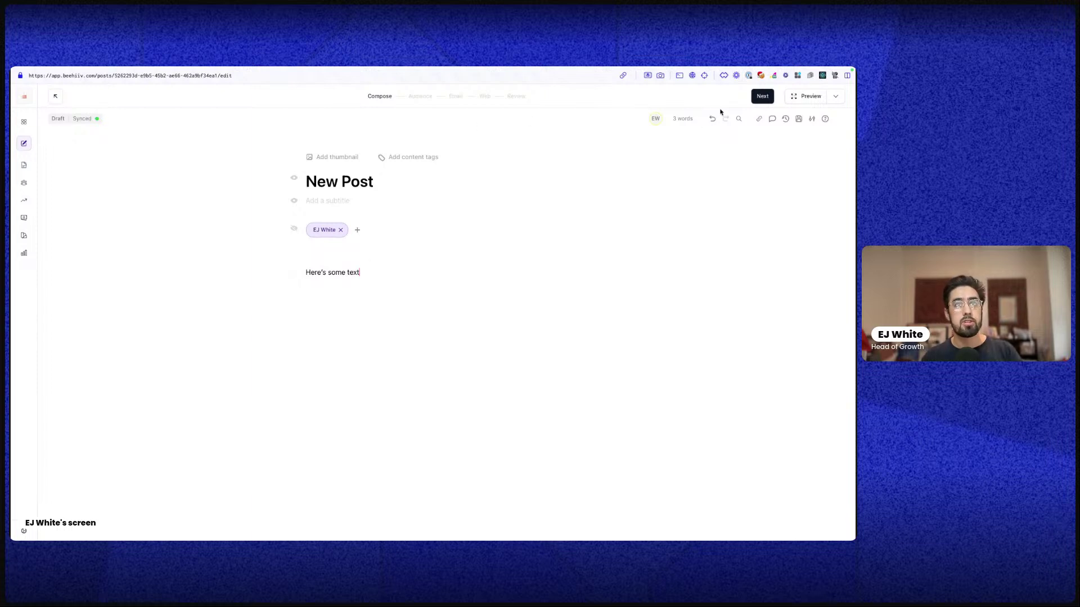
Comment on the 'Here's some text' line, mentioning a teammate and asking to update the content
triple_click(341, 275)
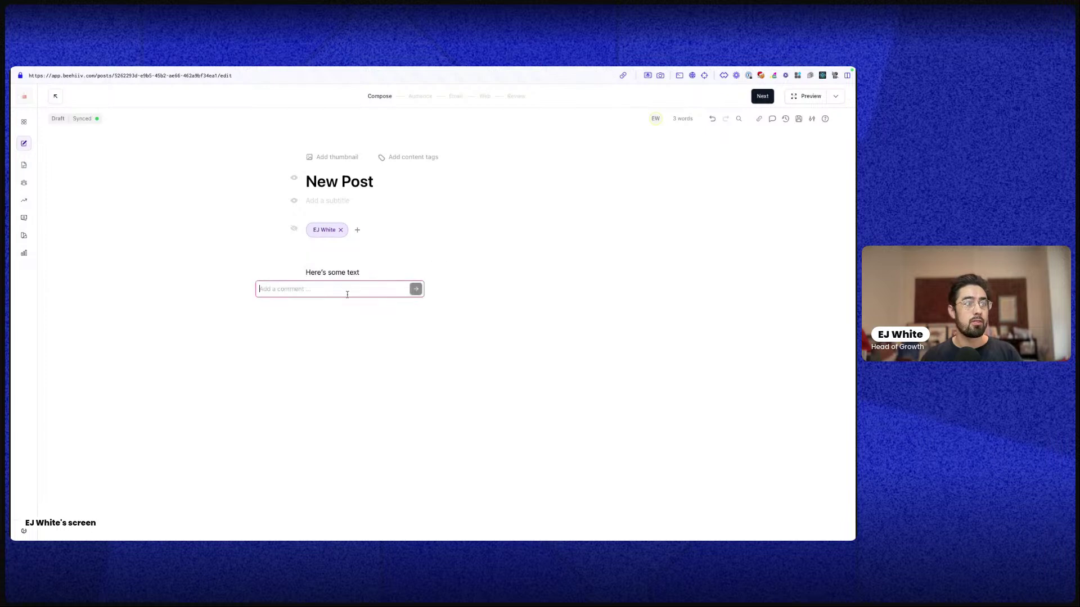
text(@)
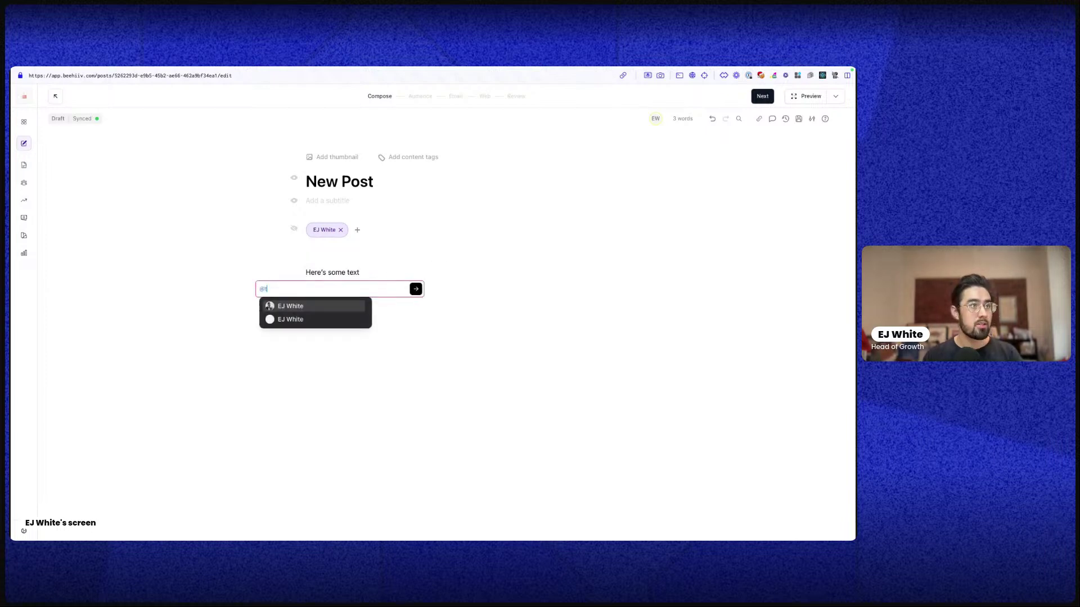
key(Down)
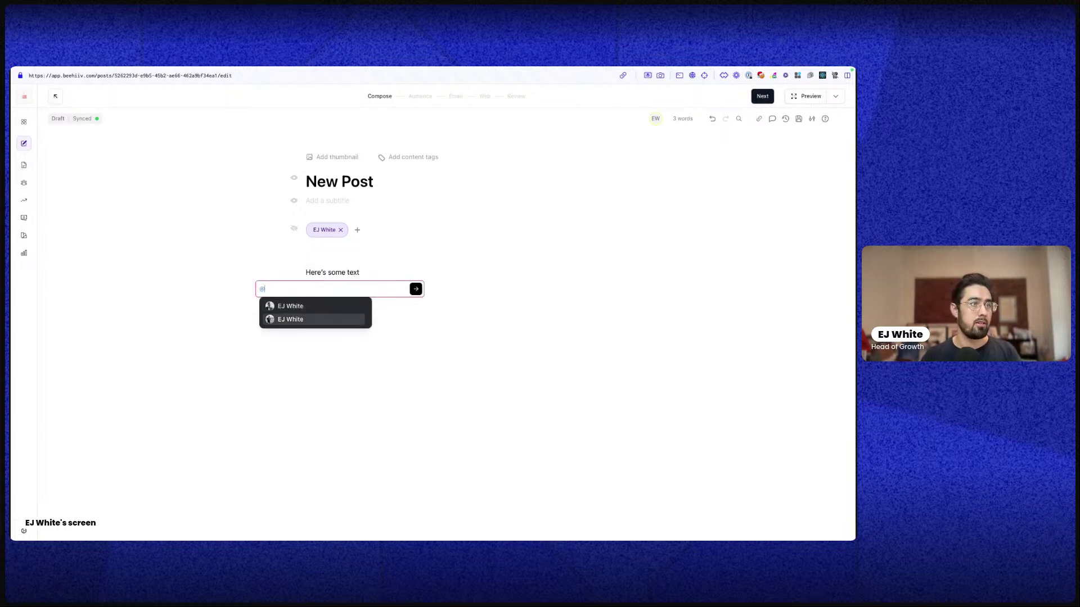
key(Return)
text(P)
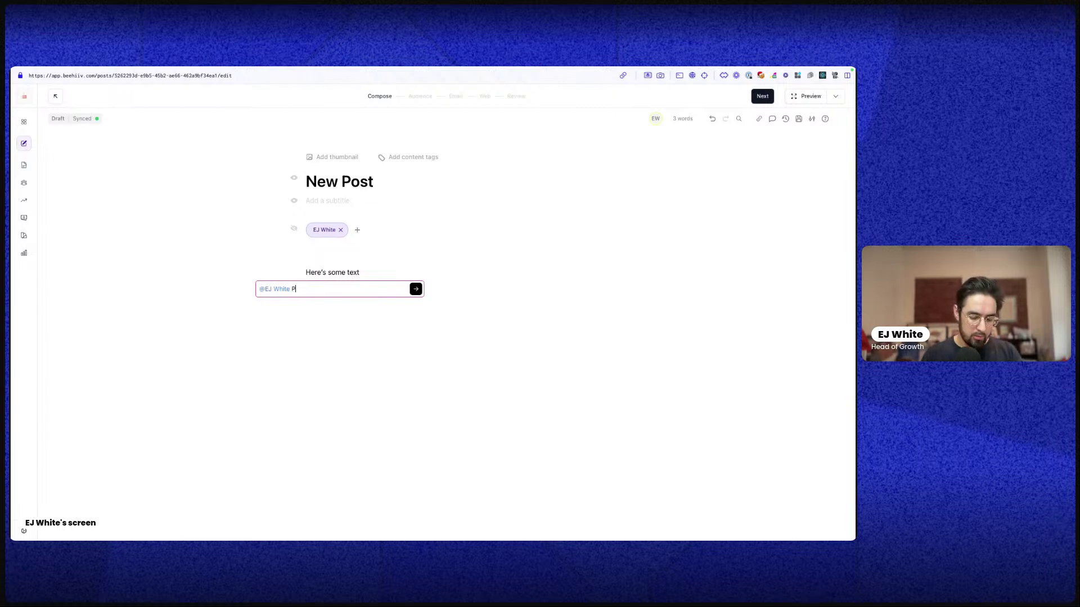
text(lease update th)
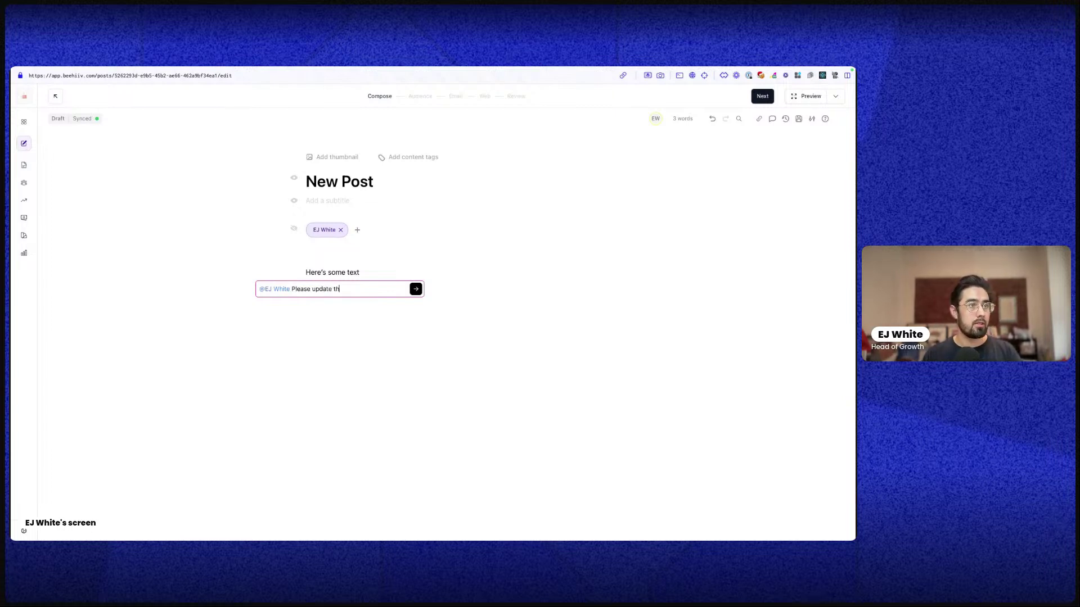
text(is content )
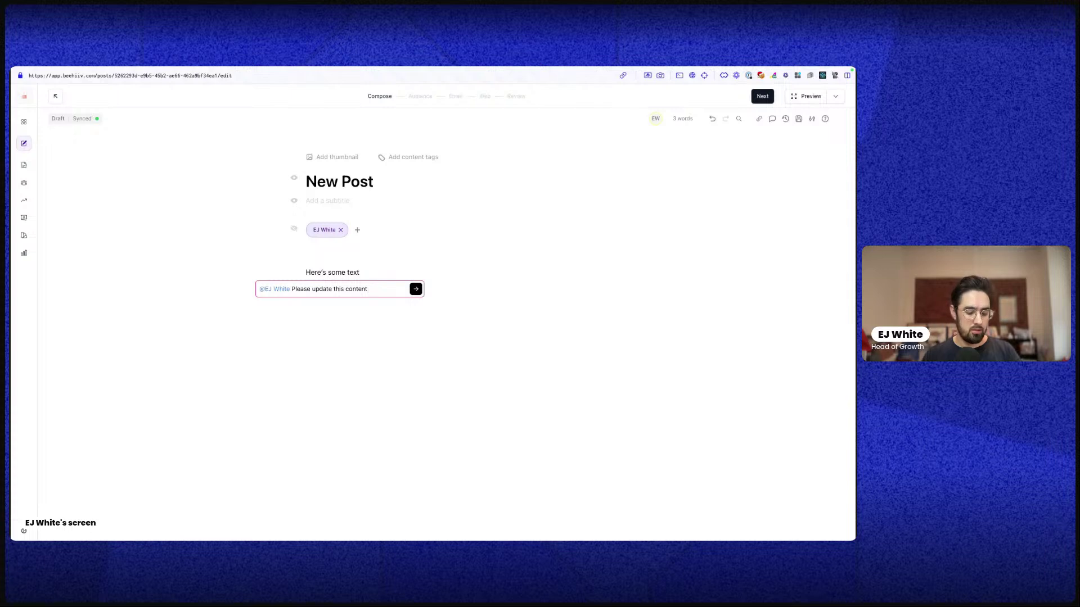
text(with som econ)
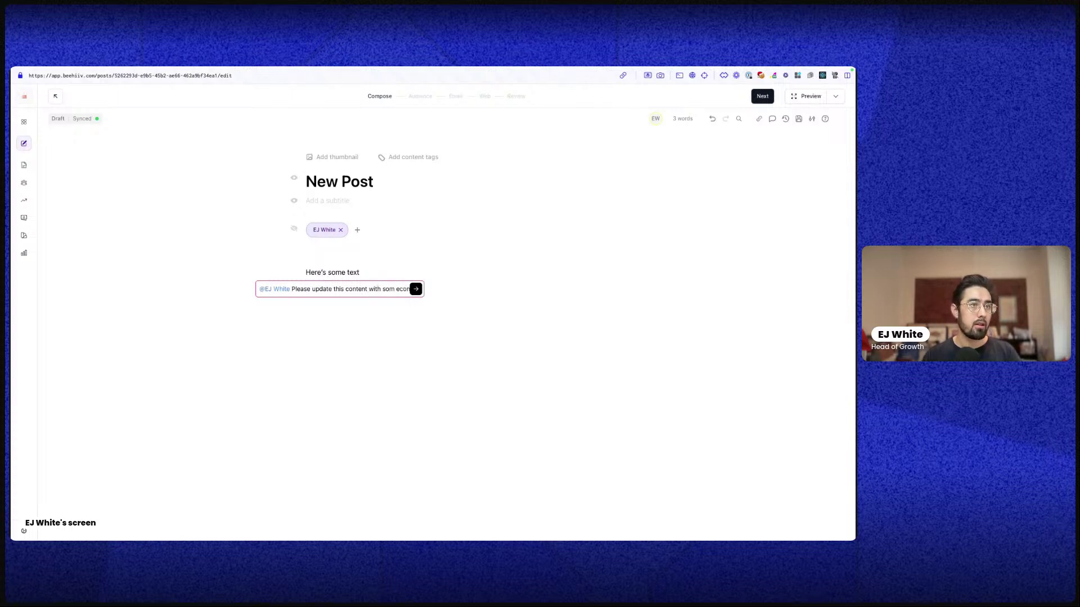
key(BackSpace)
key(Right)
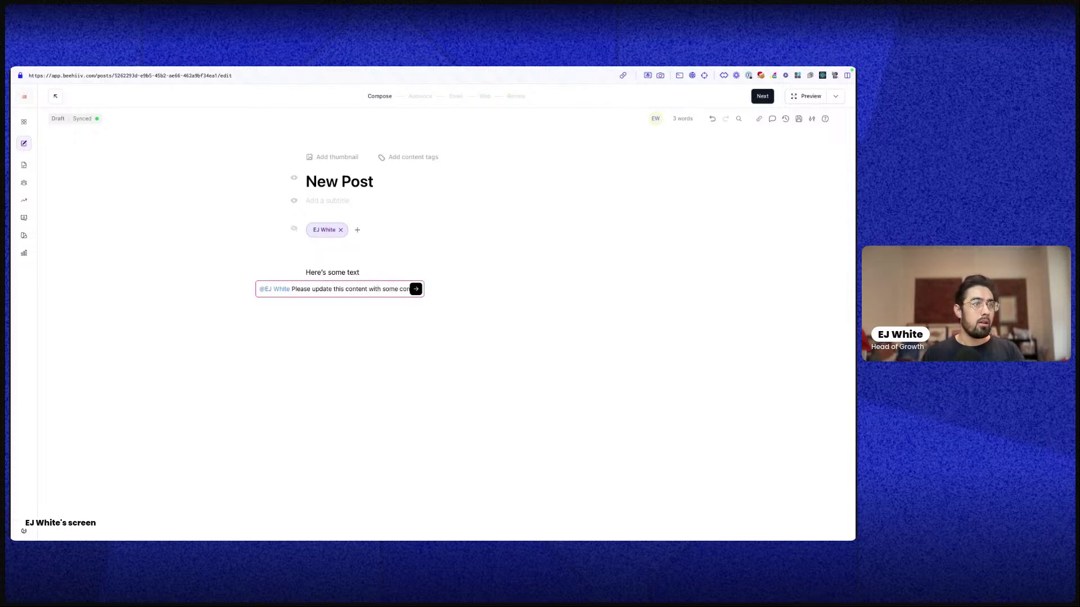
key(Return)
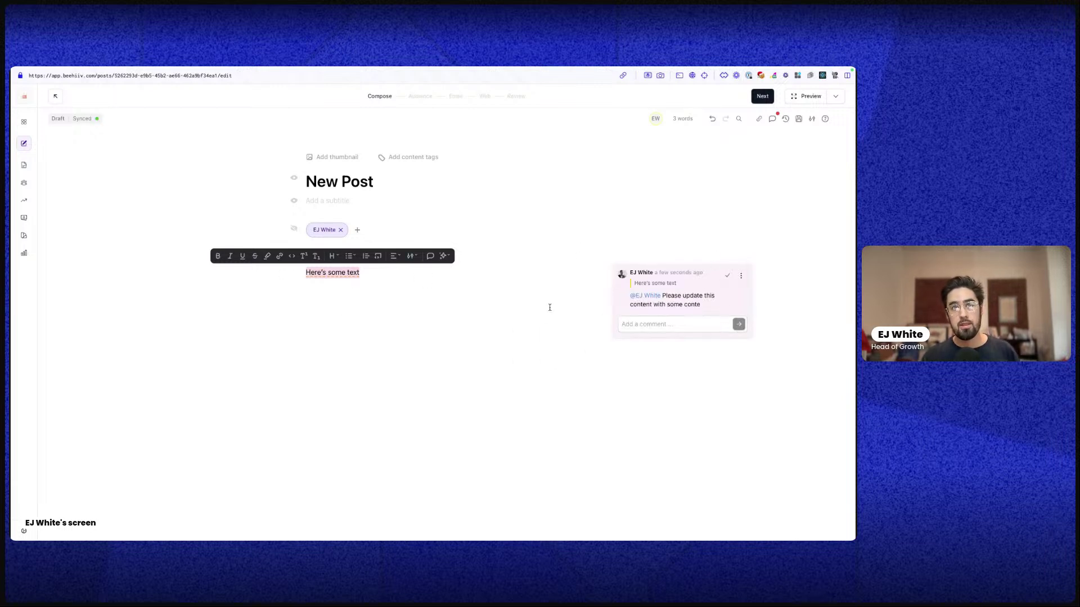
Dismiss the comment thread options without deleting, then resolve the comment
click(740, 276)
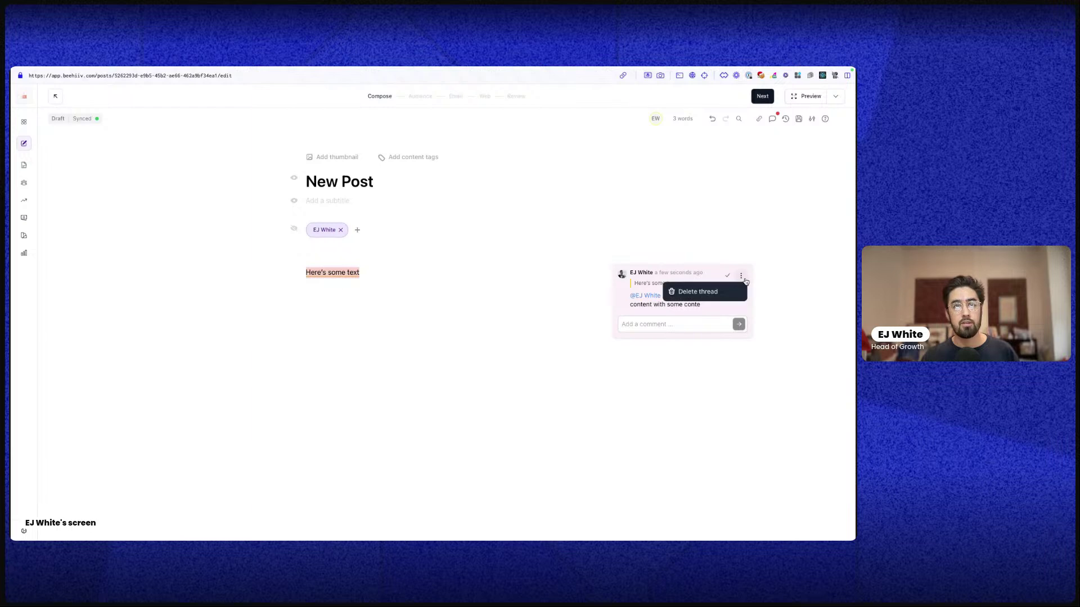
click(674, 265)
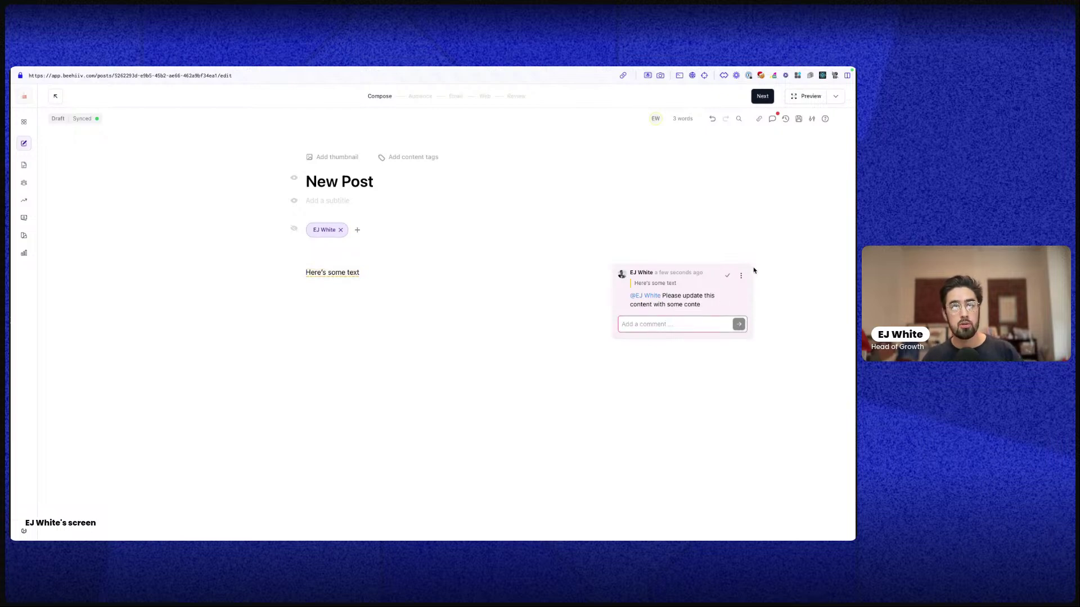
click(727, 276)
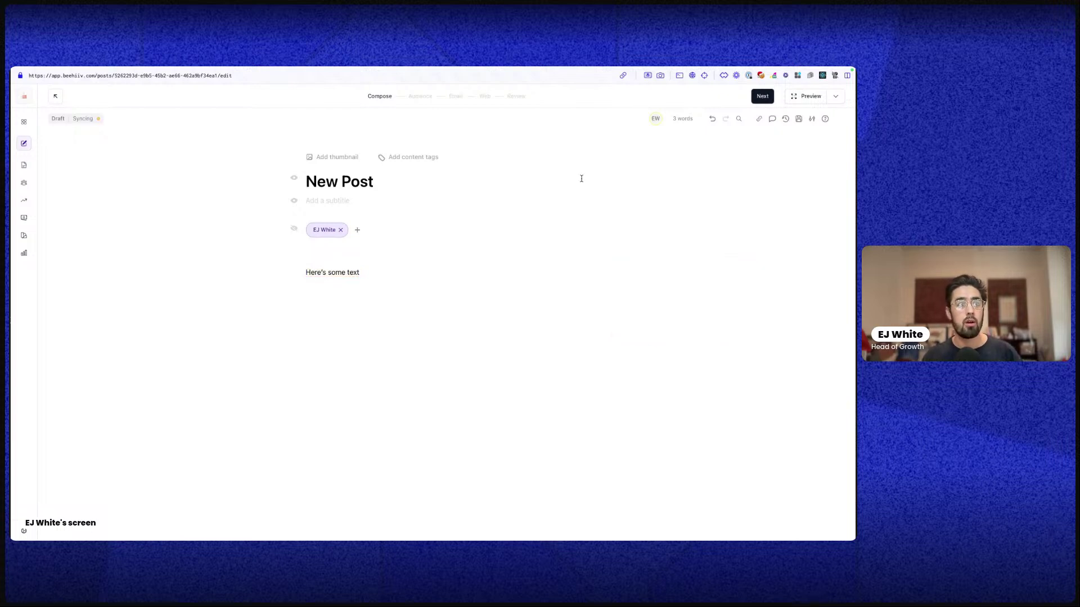
click(771, 119)
click(770, 144)
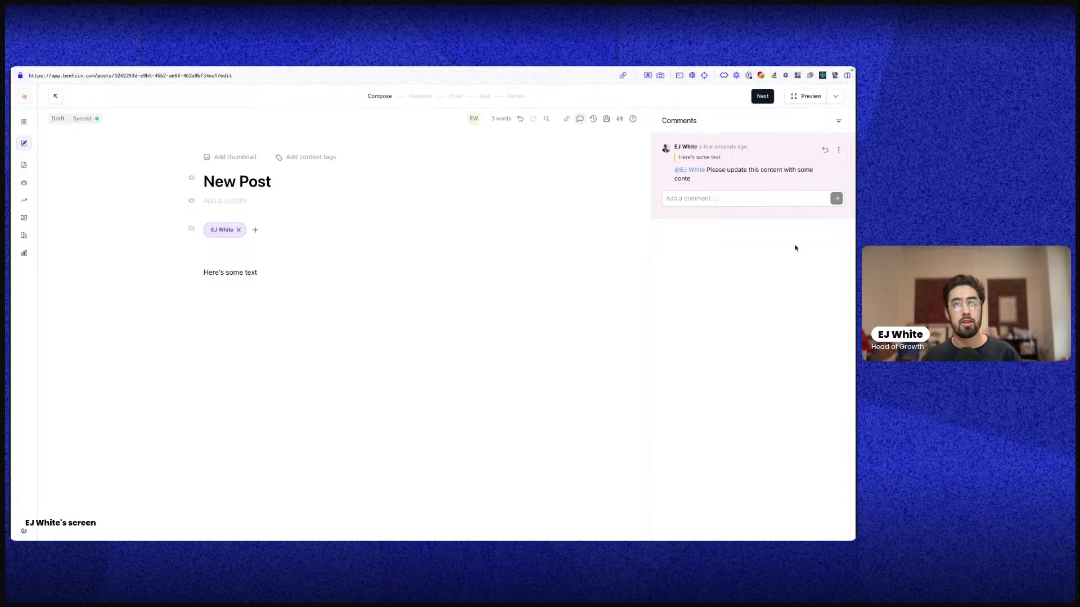
click(838, 122)
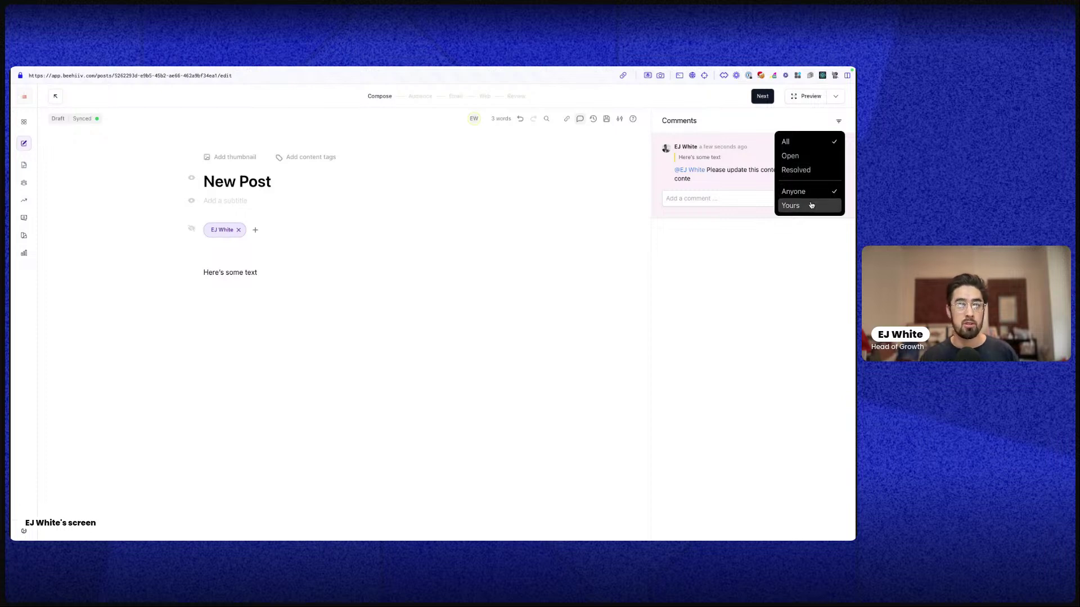
click(748, 283)
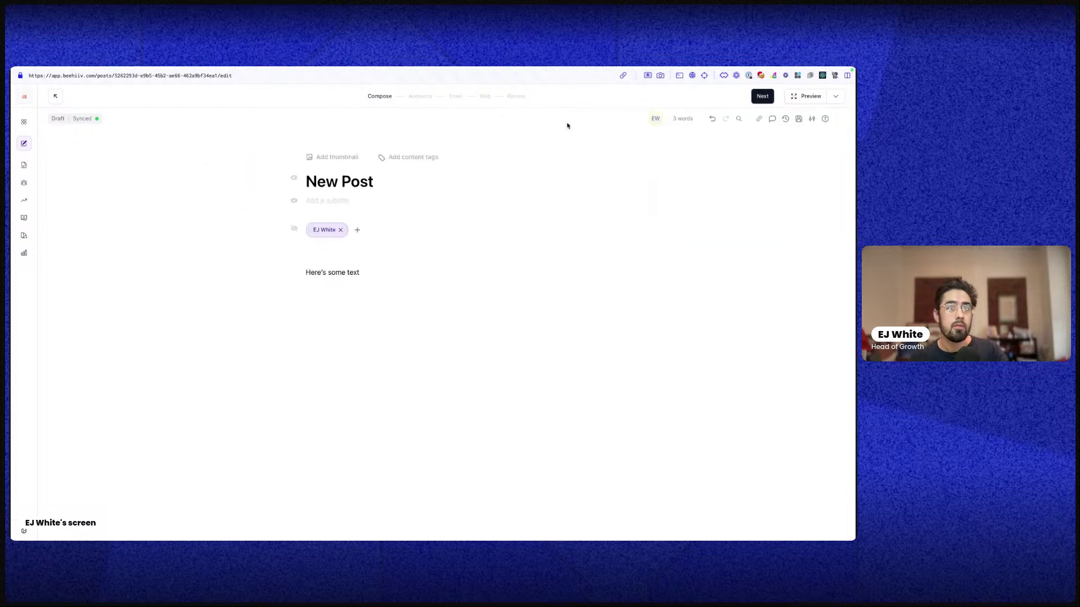
Open the Backlinks panel and delete the 'Here's some text' line
click(759, 118)
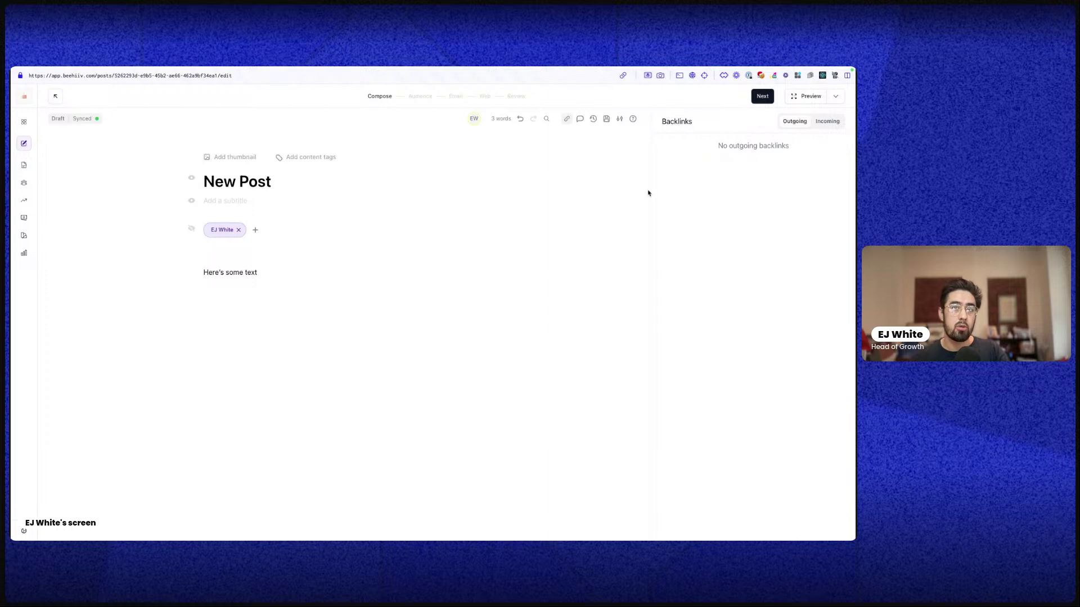
triple_click(262, 268)
click(264, 271)
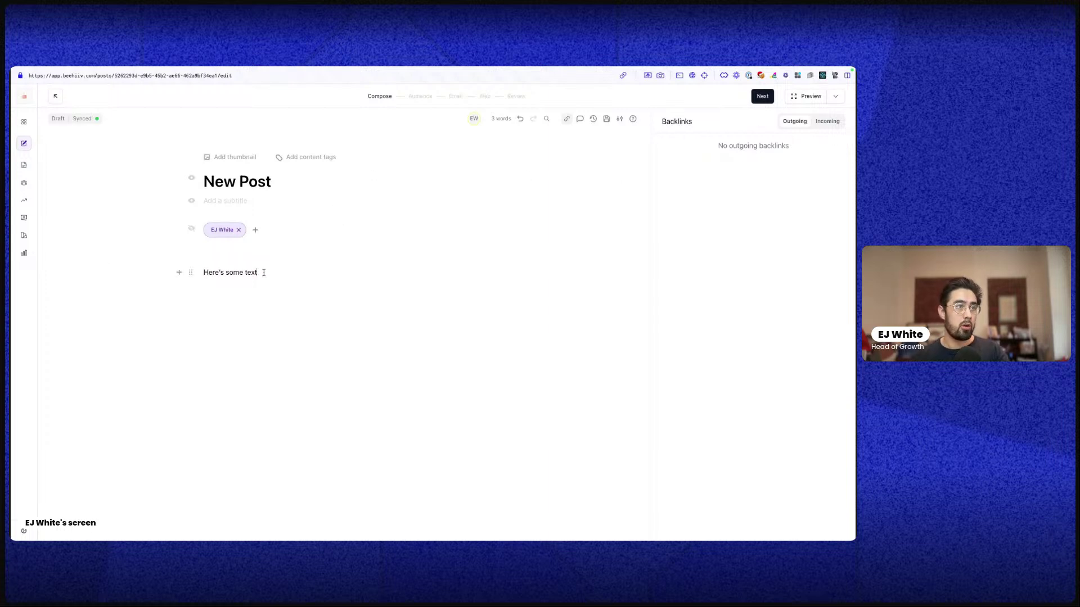
triple_click(264, 273)
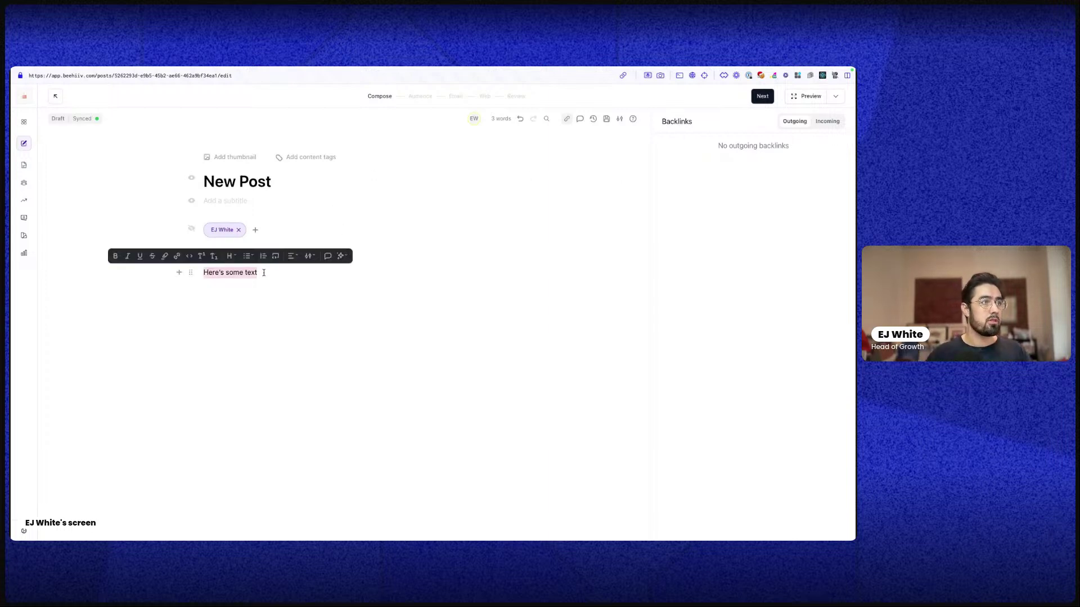
key(Right)
key(alt+shift+Left)
key(alt+shift+Left)
key(Right)
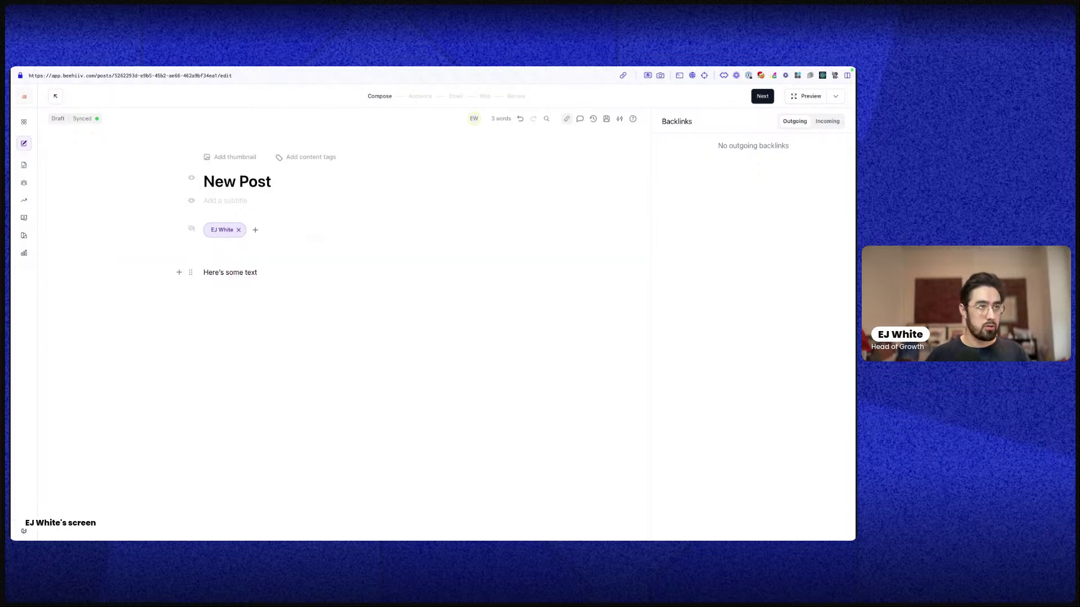
key(super+BackSpace)
Insert a [[ backlink to the 'Sailing Yacht Octopus' post and check its incoming and outgoing backlinks
text([[[)
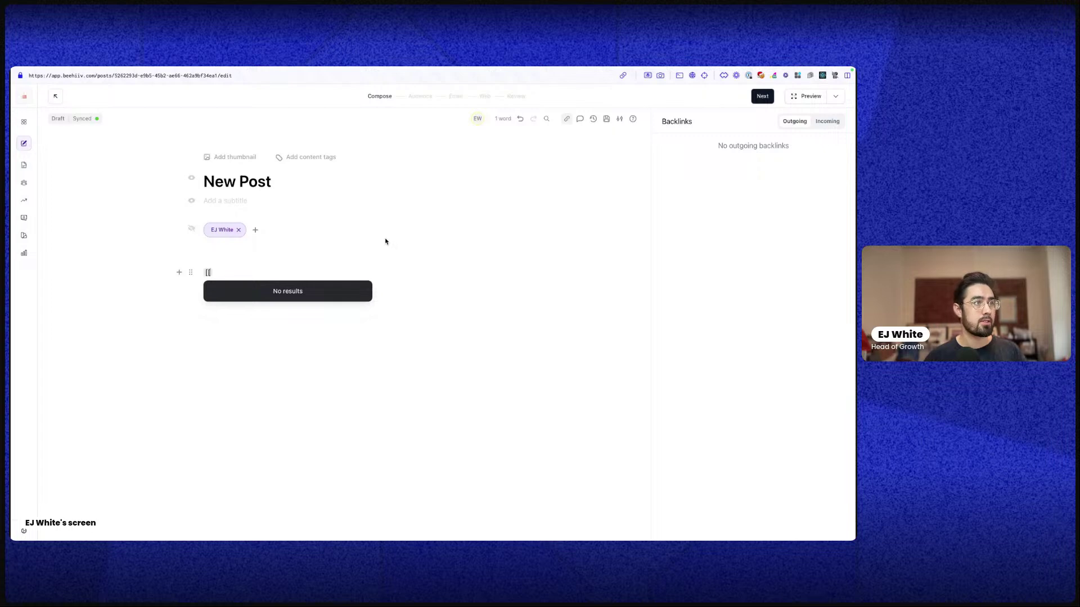
key(BackSpace)
text([)
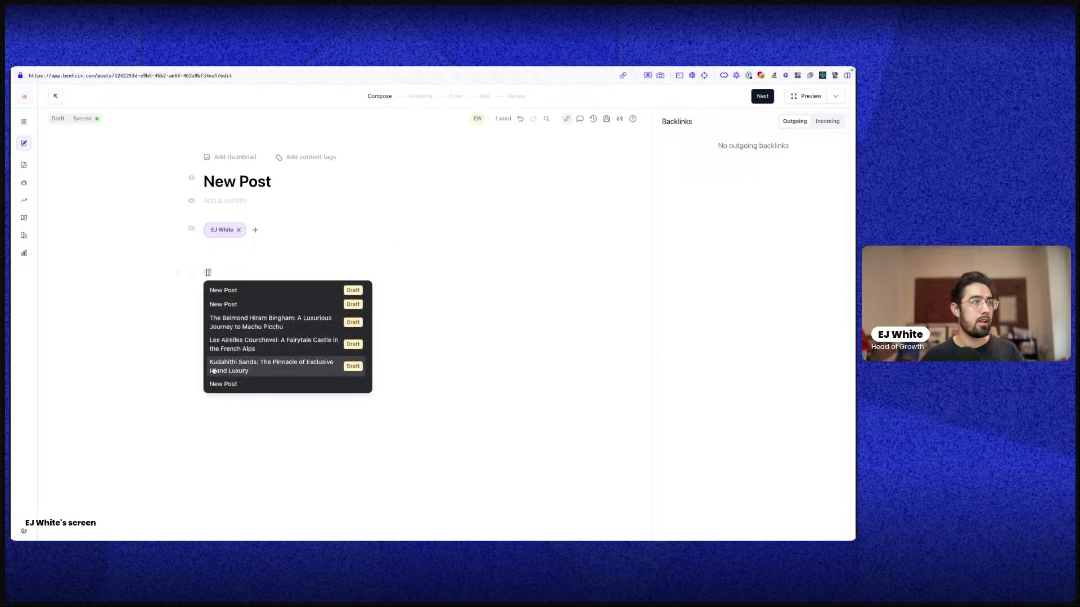
key(ctrl+Up)
click(488, 110)
scroll(320, 346, down, 6)
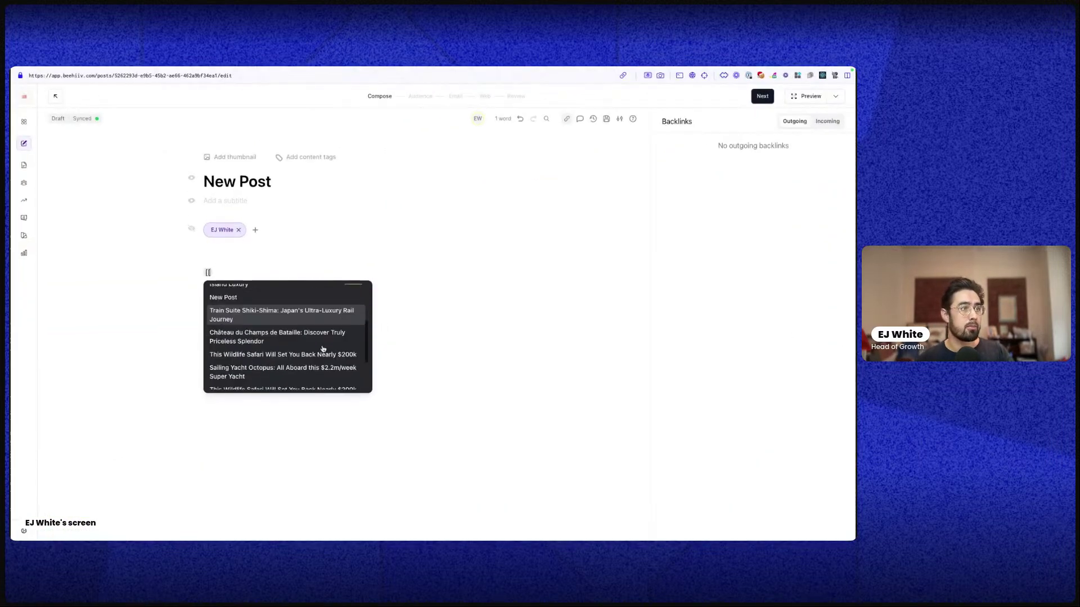
click(301, 344)
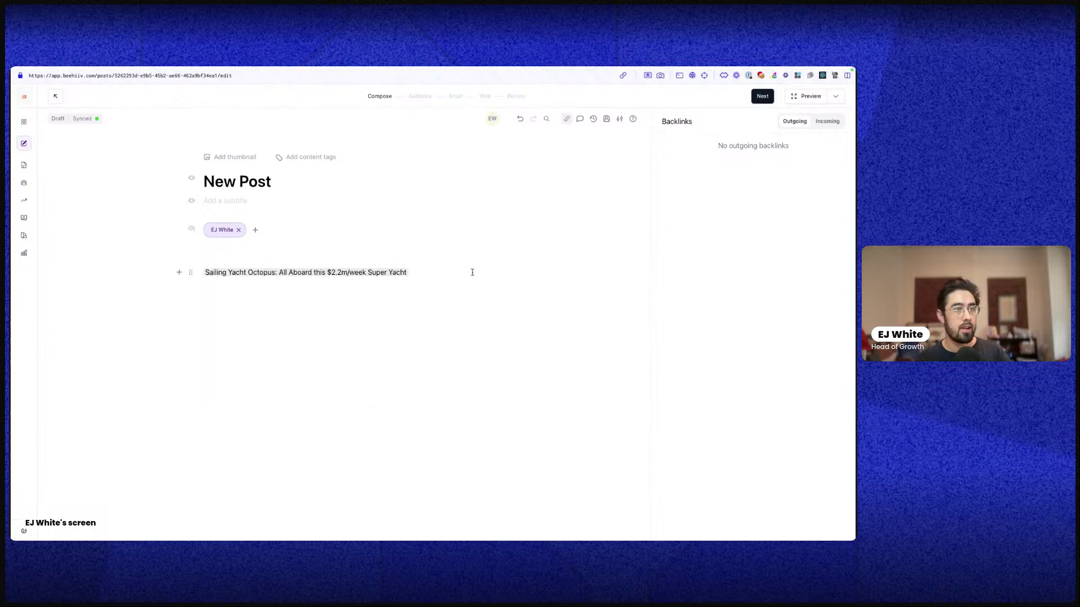
key(Return)
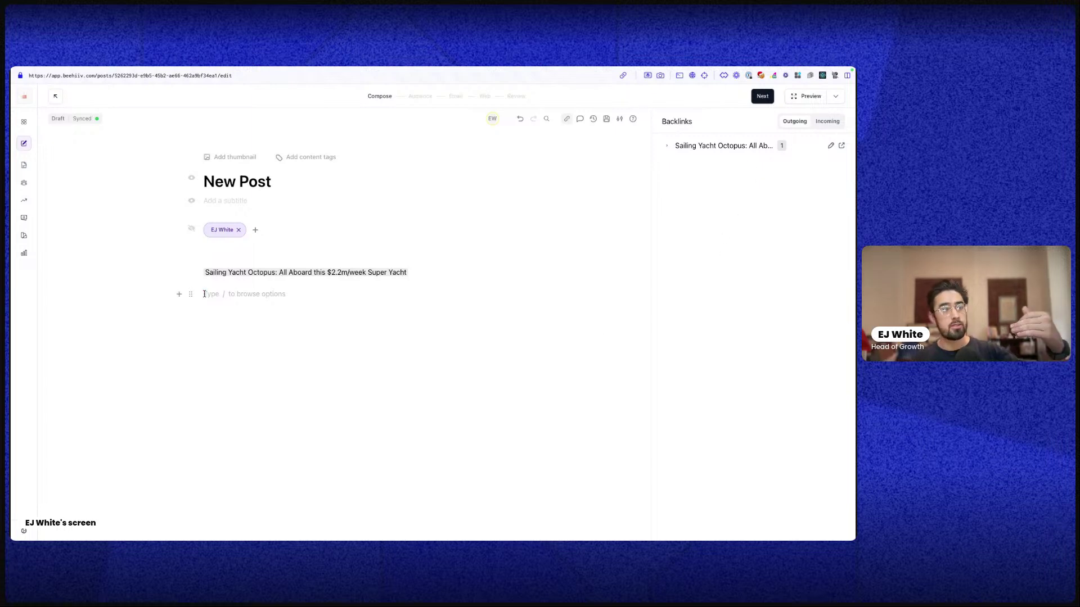
click(817, 123)
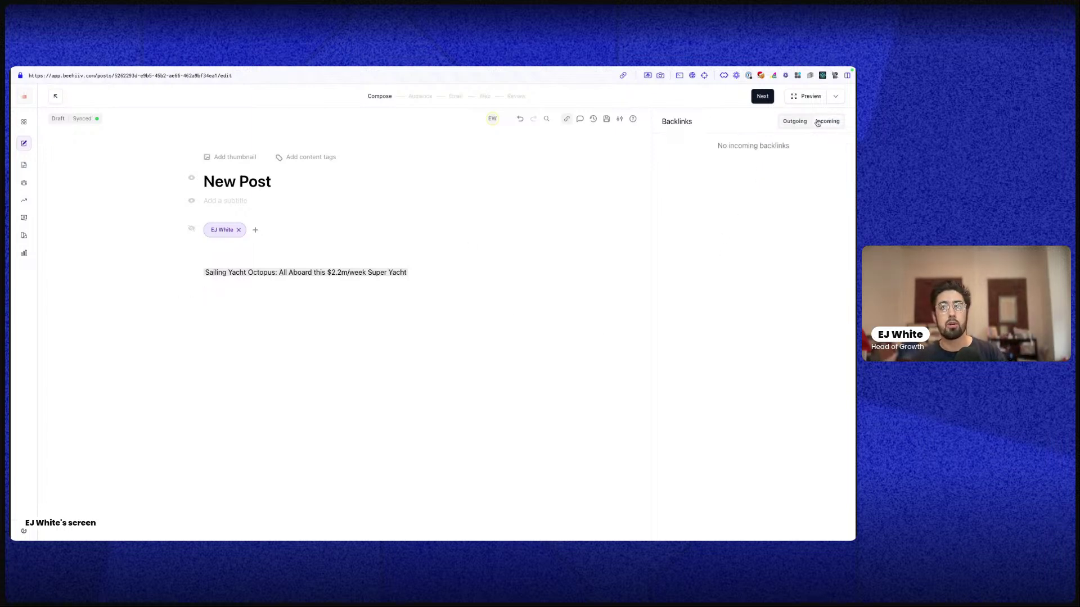
click(797, 123)
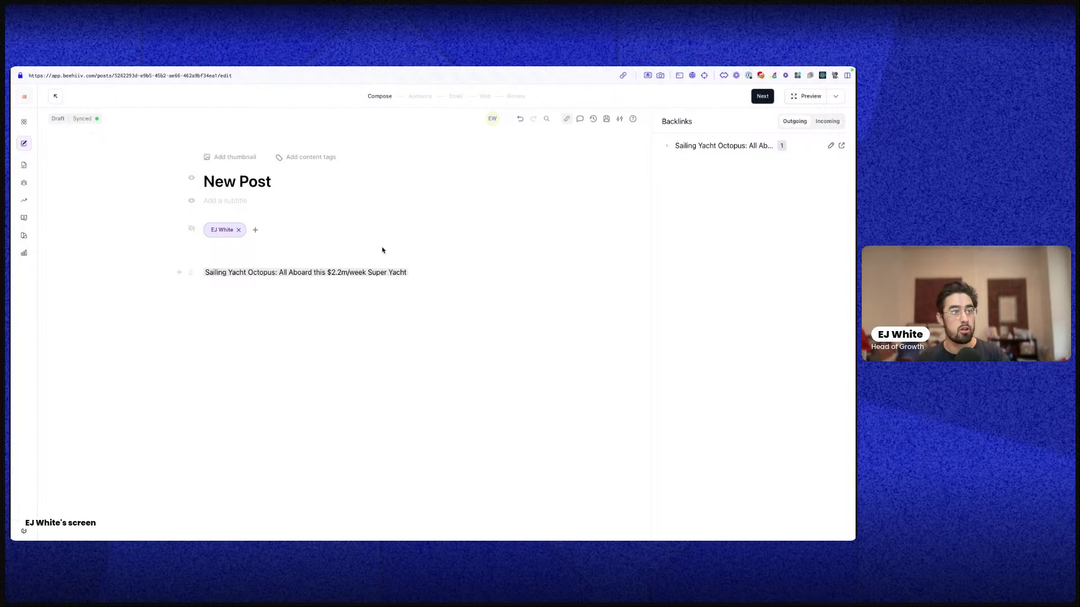
Try renaming the backlink to 'This is an example', then clear it and remove the backlink
click(380, 274)
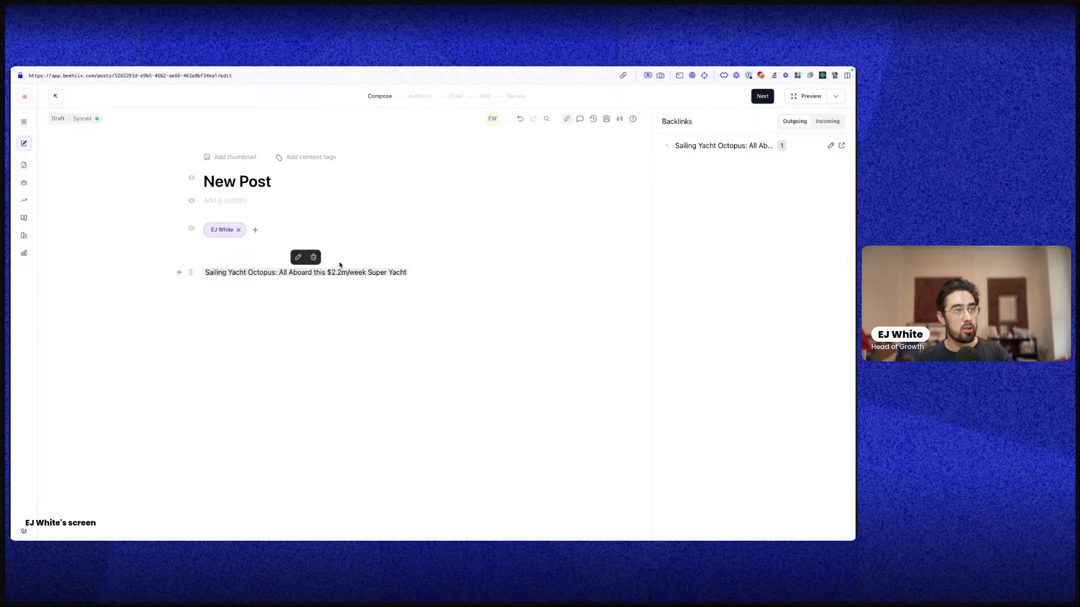
click(298, 257)
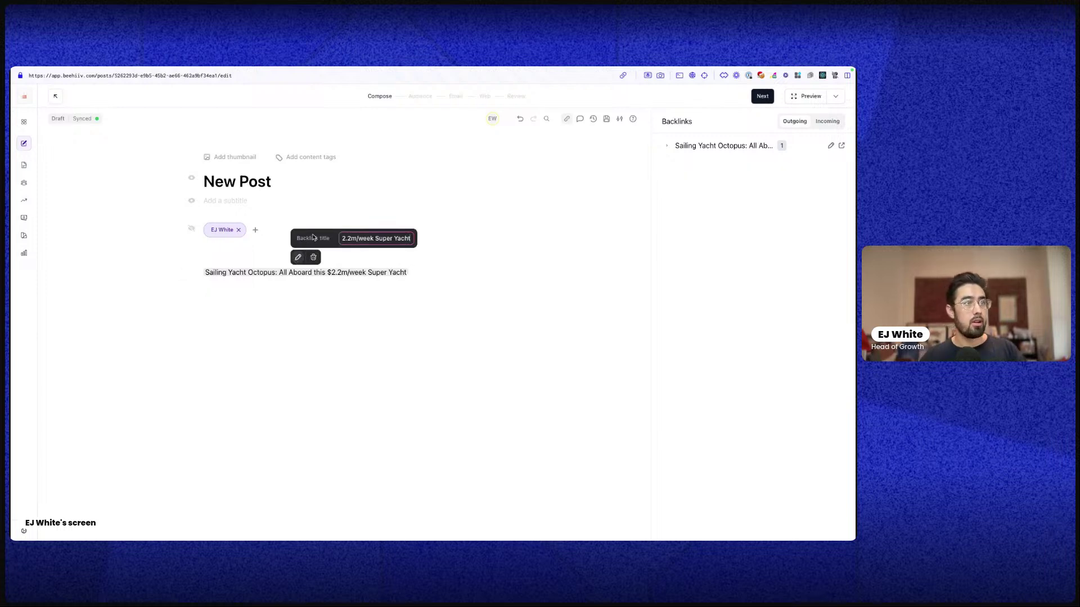
key(ctrl+a)
key(BackSpace)
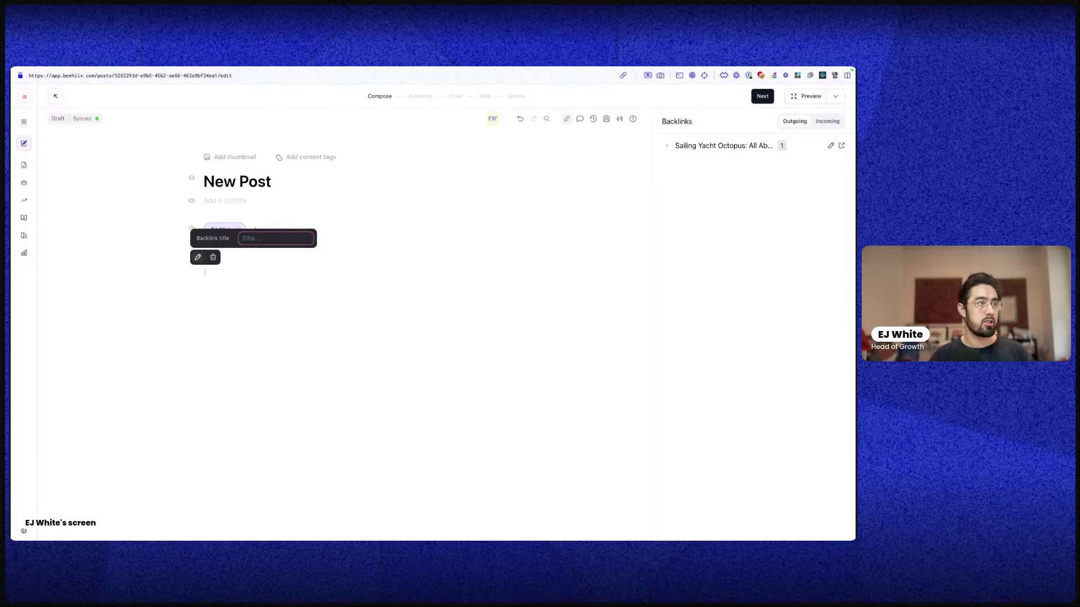
text(This is a)
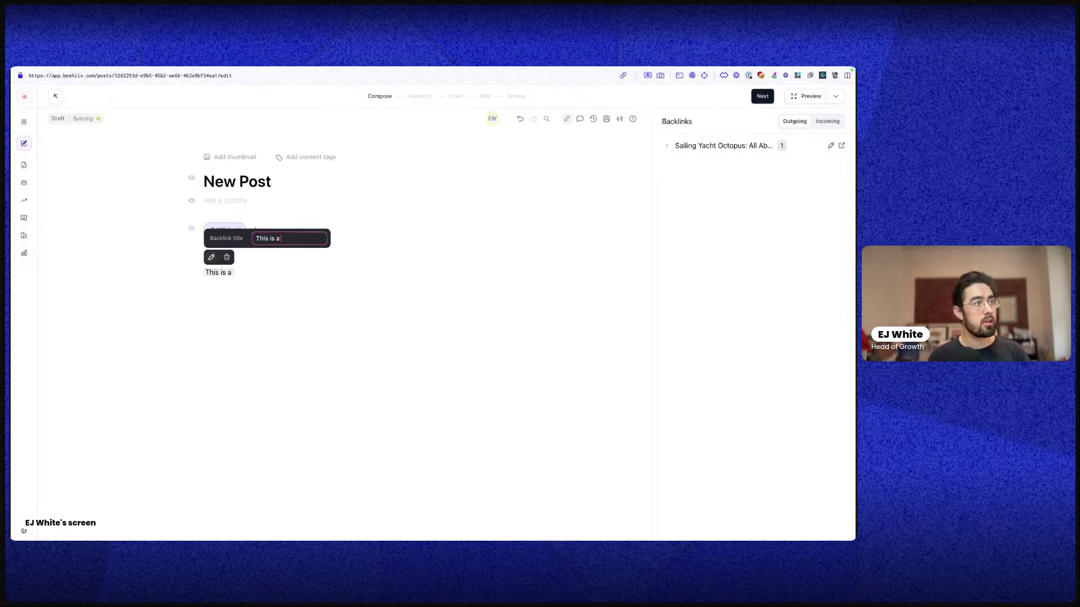
text(n example)
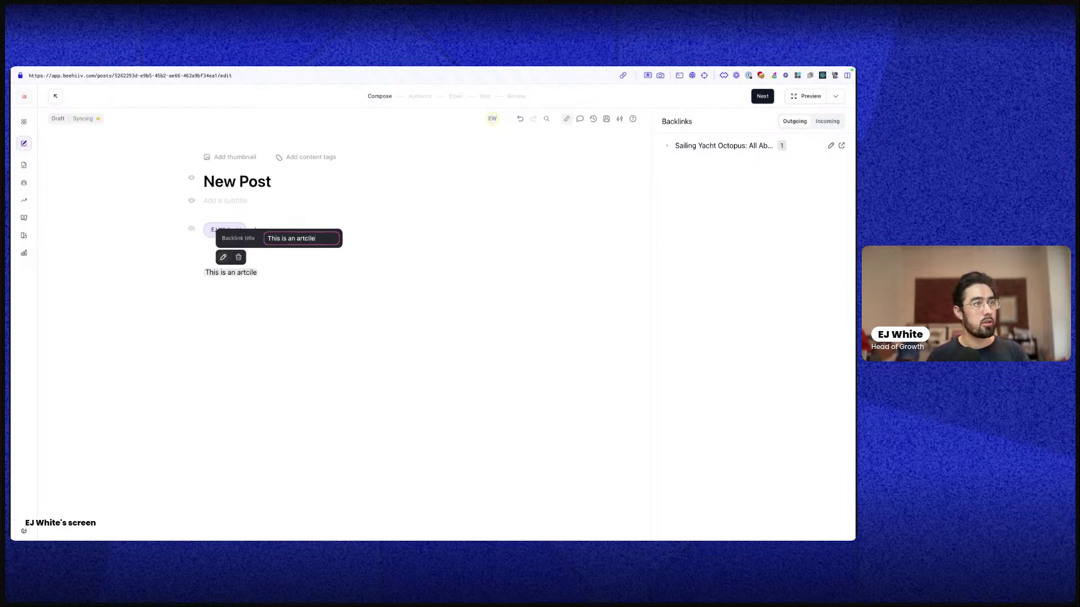
key(ctrl+a)
key(BackSpace)
click(578, 276)
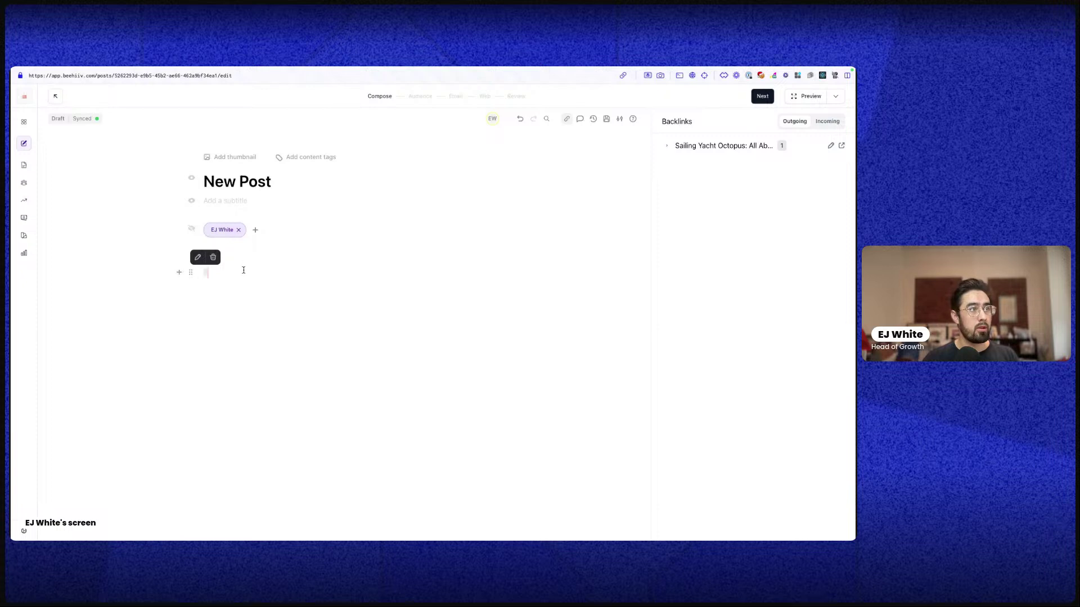
key(BackSpace)
key(BackSpace)
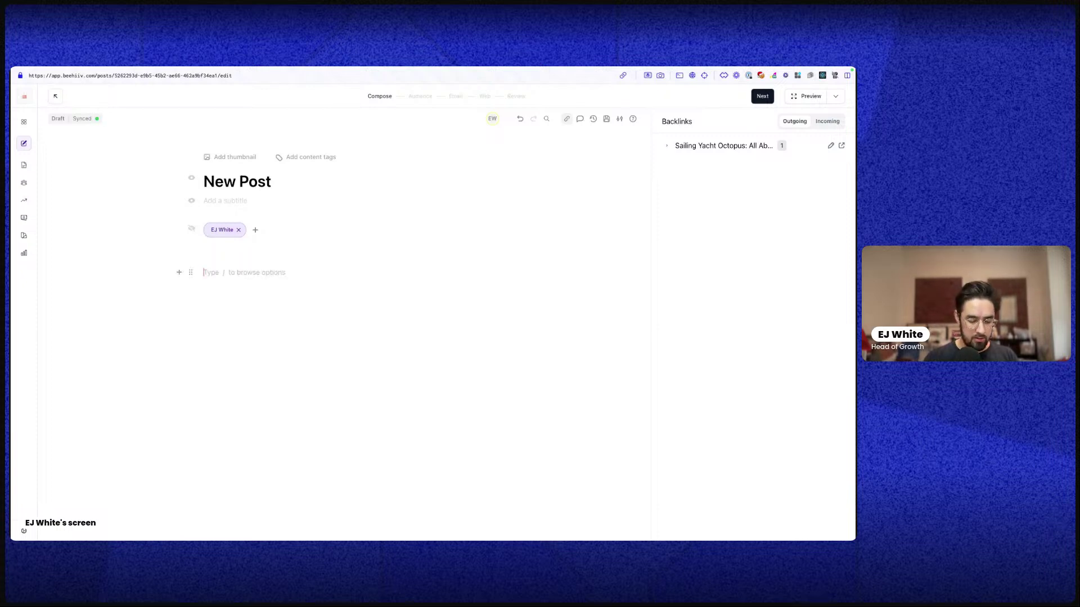
Type / on the empty line to bring up the list of block types
text(/)
key(BackSpace)
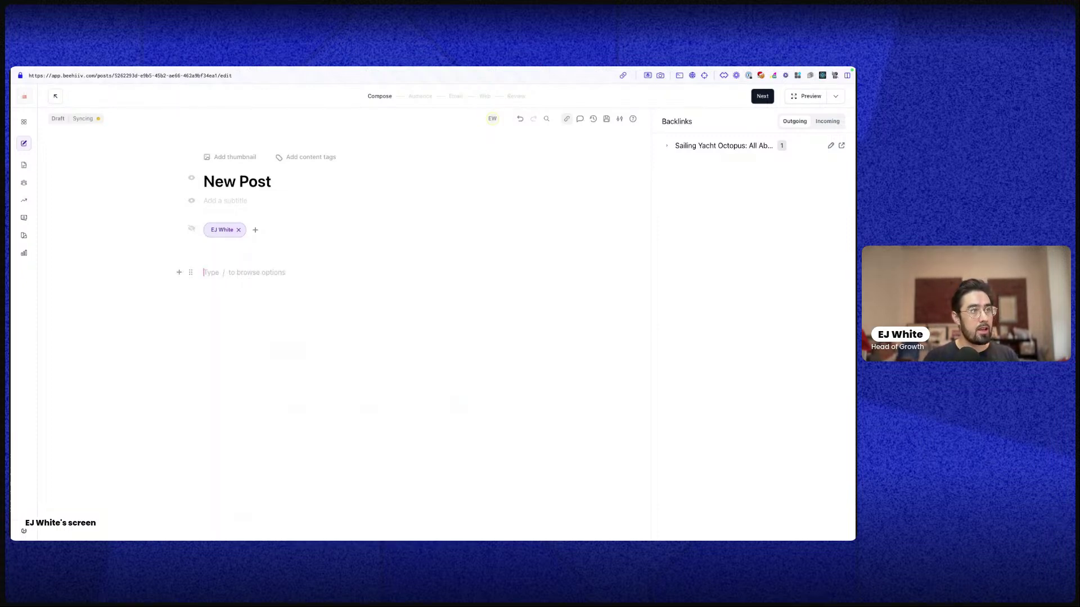
text(/)
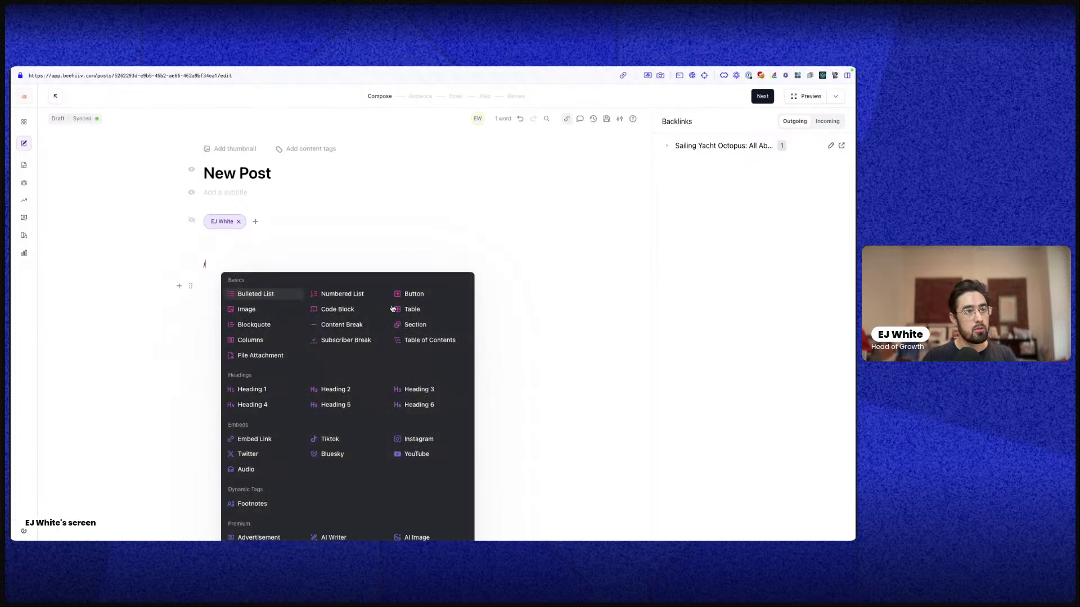
scroll(298, 267, down, 3)
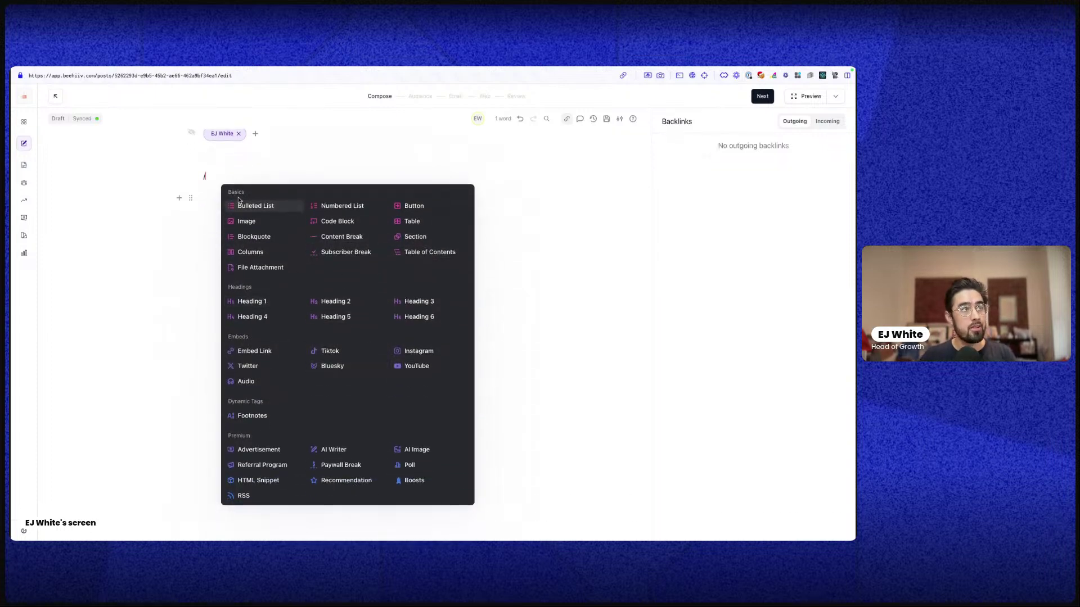
key(Escape)
key(BackSpace)
text(/)
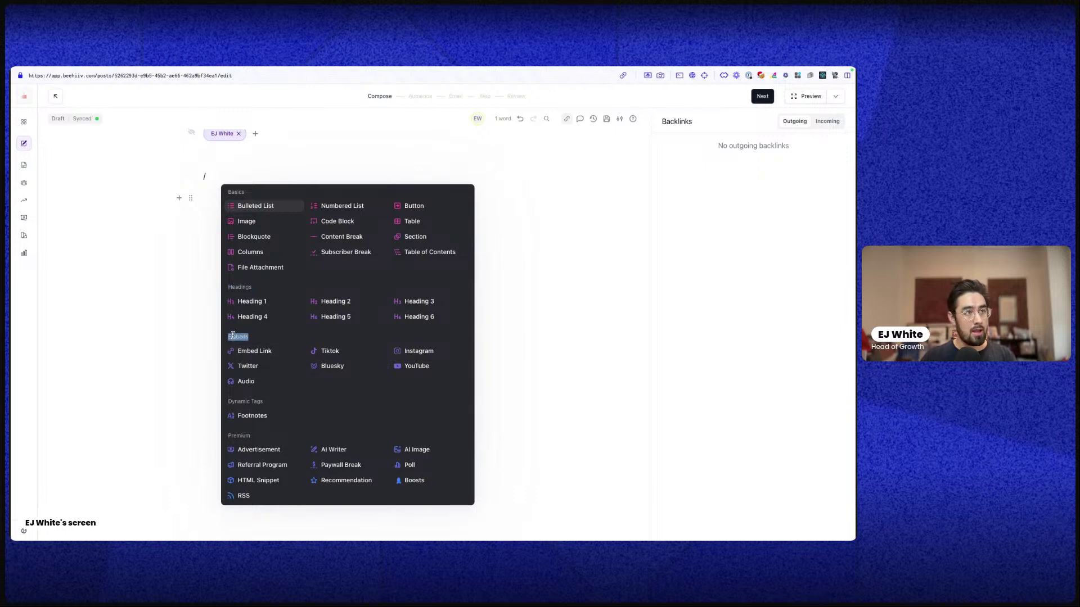
triple_click(245, 410)
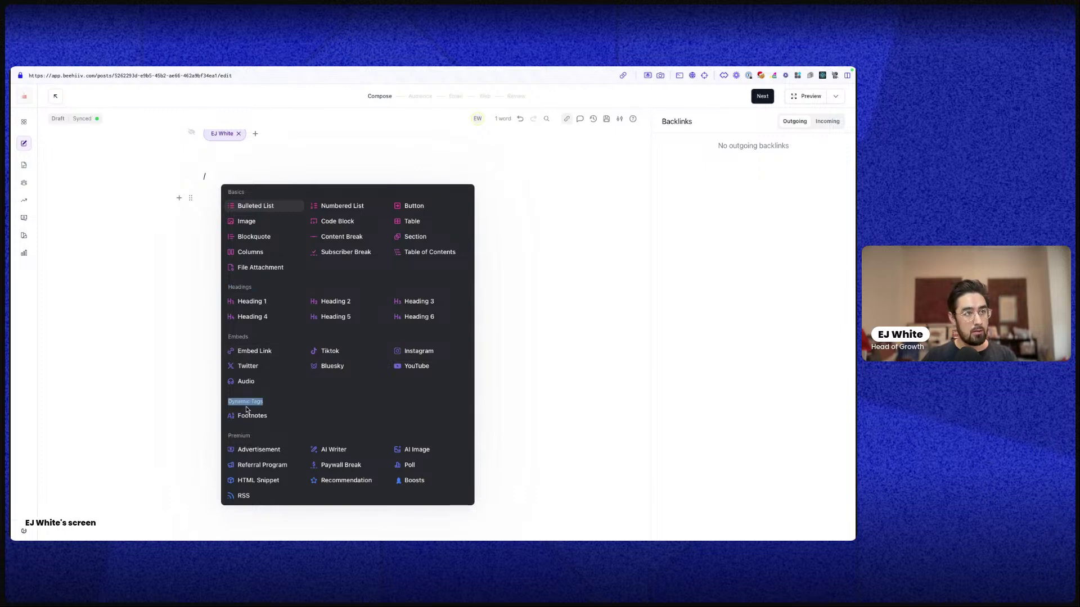
triple_click(240, 437)
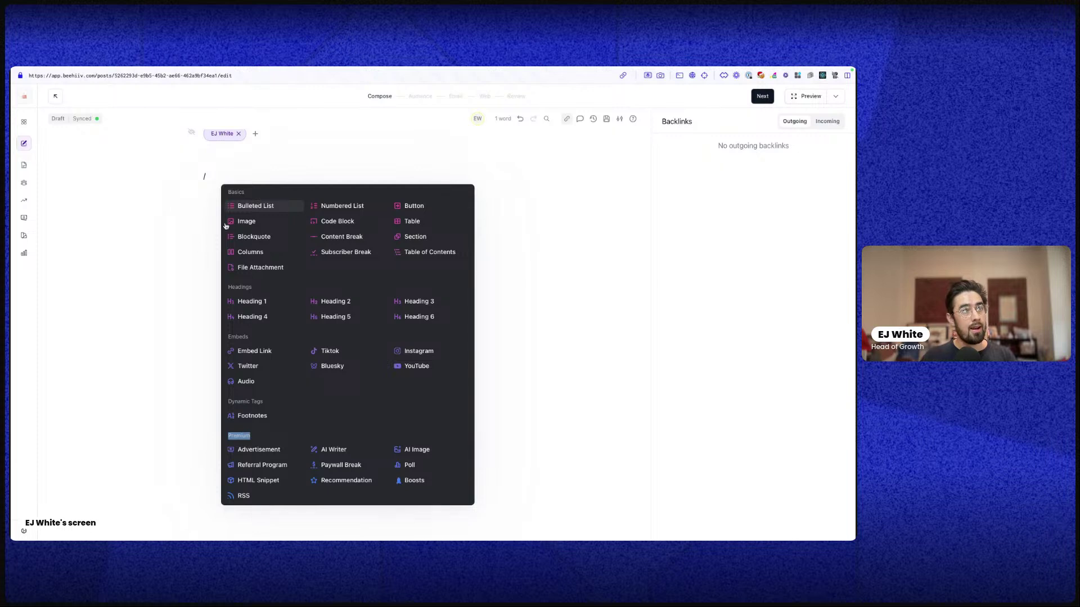
drag(227, 192, 395, 272)
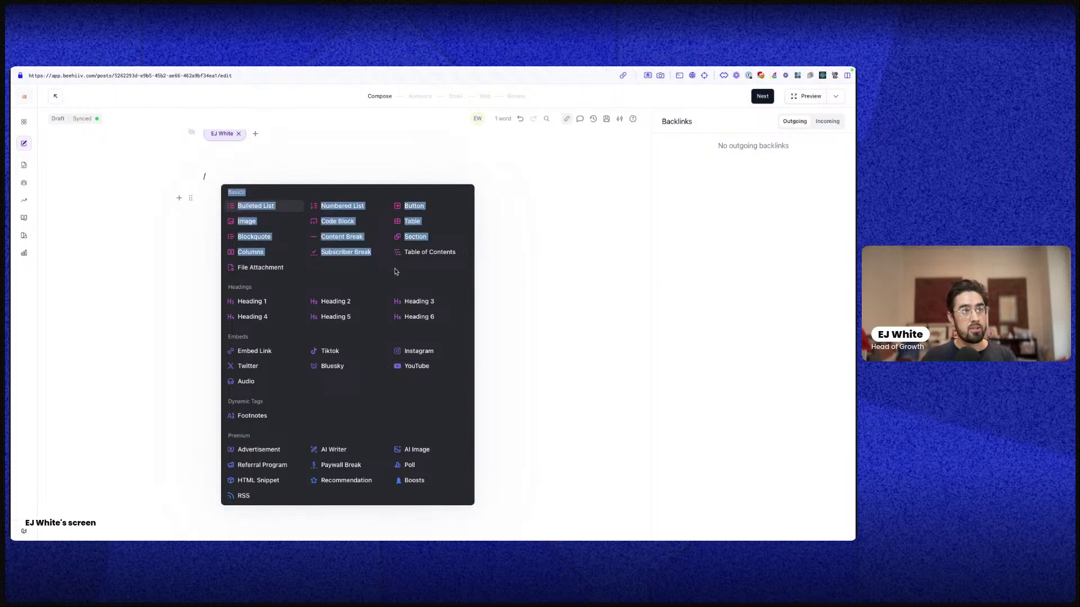
click(395, 271)
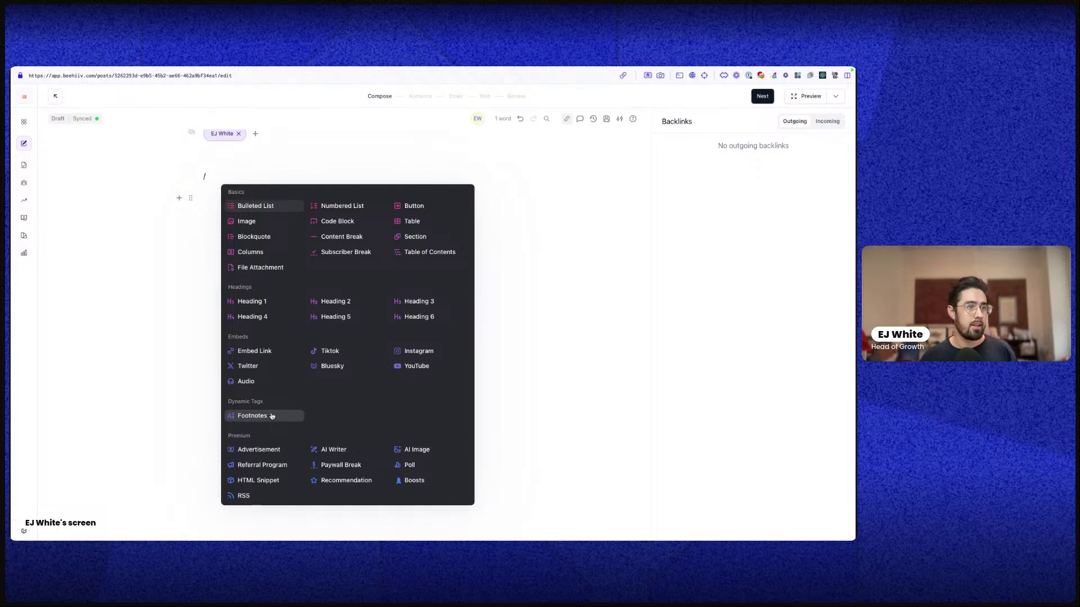
scroll(240, 451, up, 1)
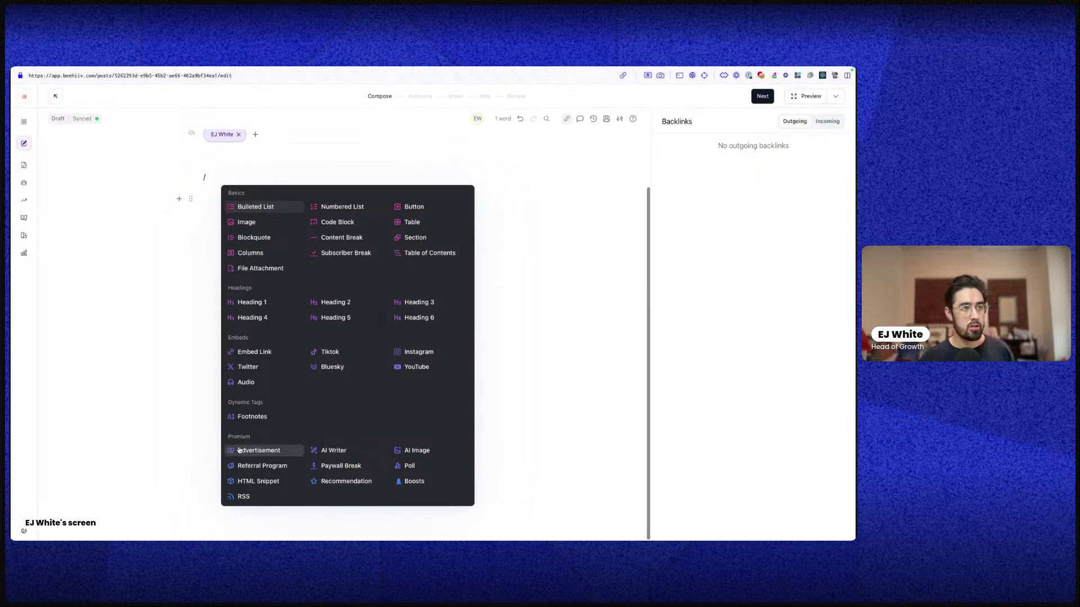
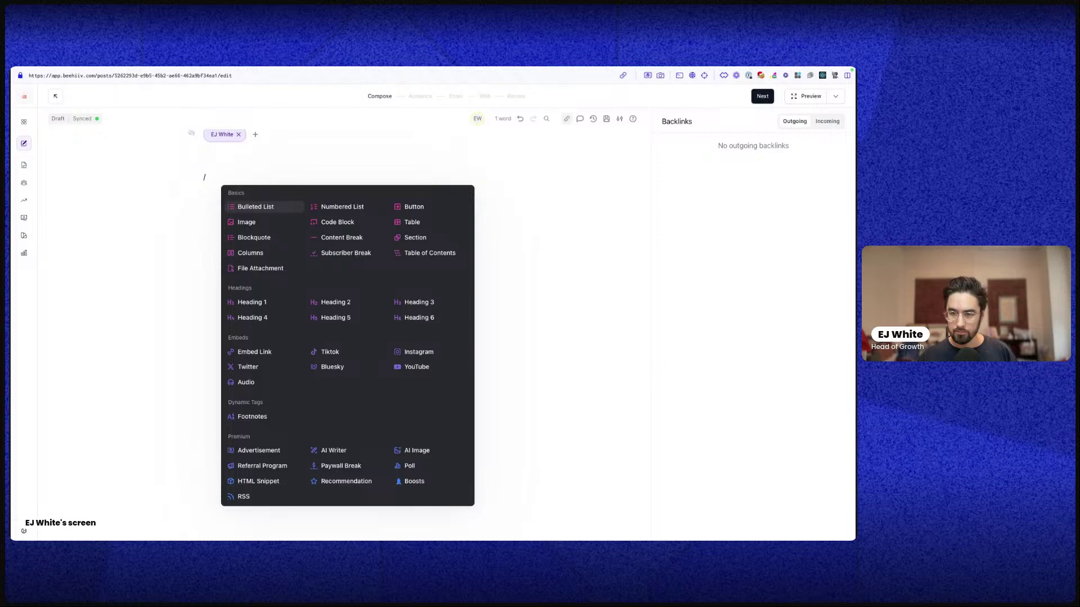
Dismiss the block menu and delete the stray '/' so the post body is empty
click(681, 450)
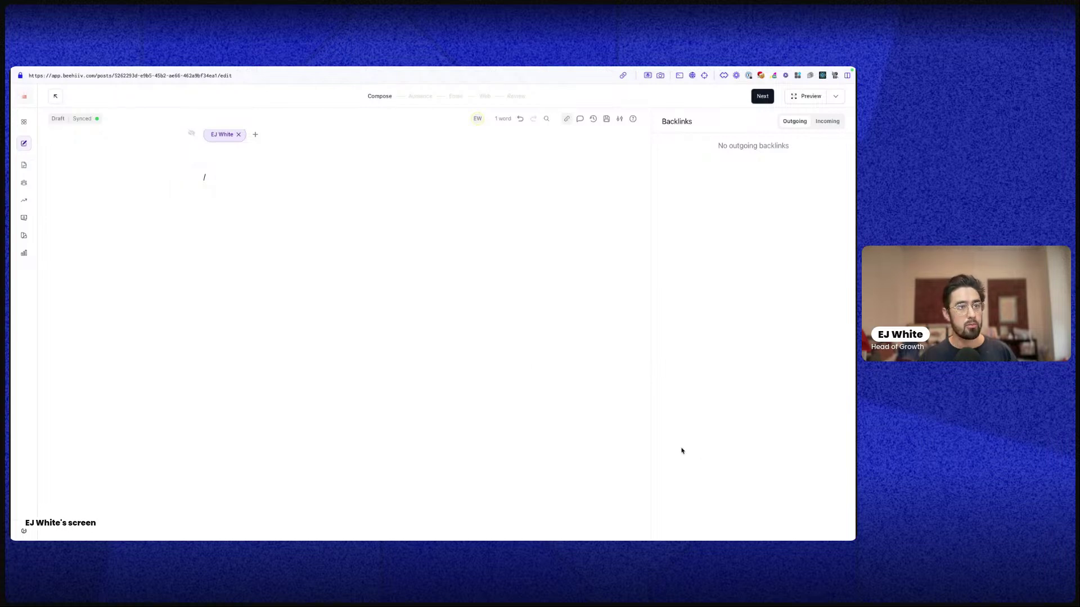
click(398, 289)
key(BackSpace)
key(BackSpace)
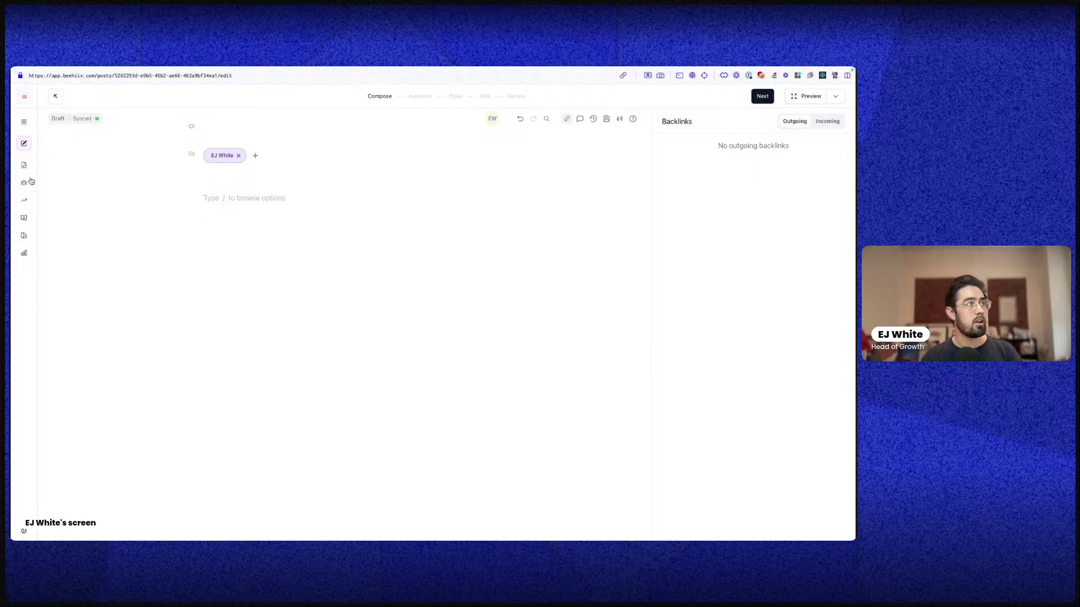
click(24, 183)
click(53, 205)
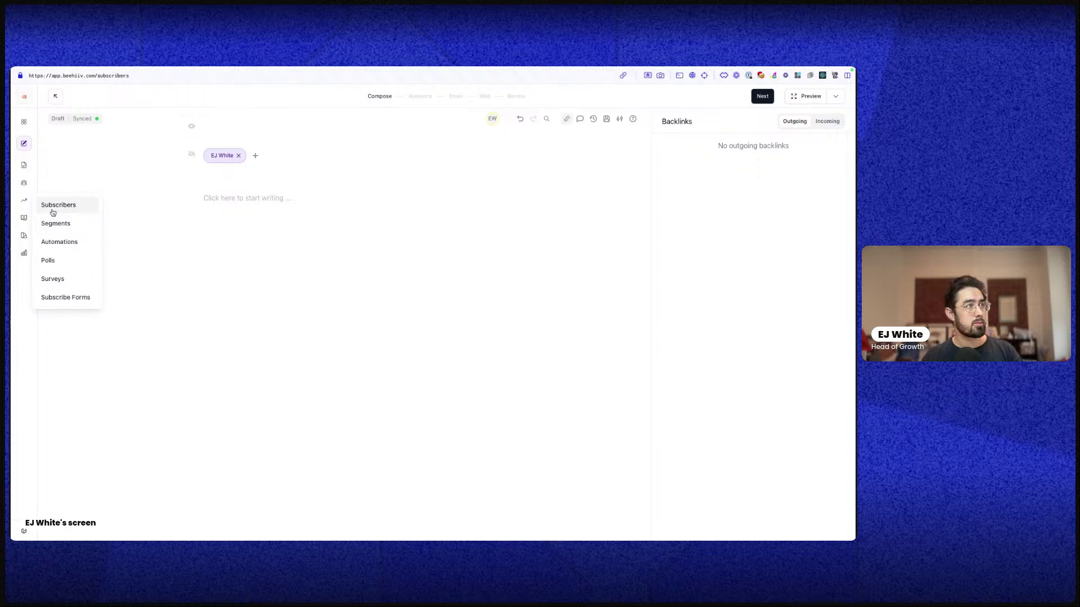
click(199, 163)
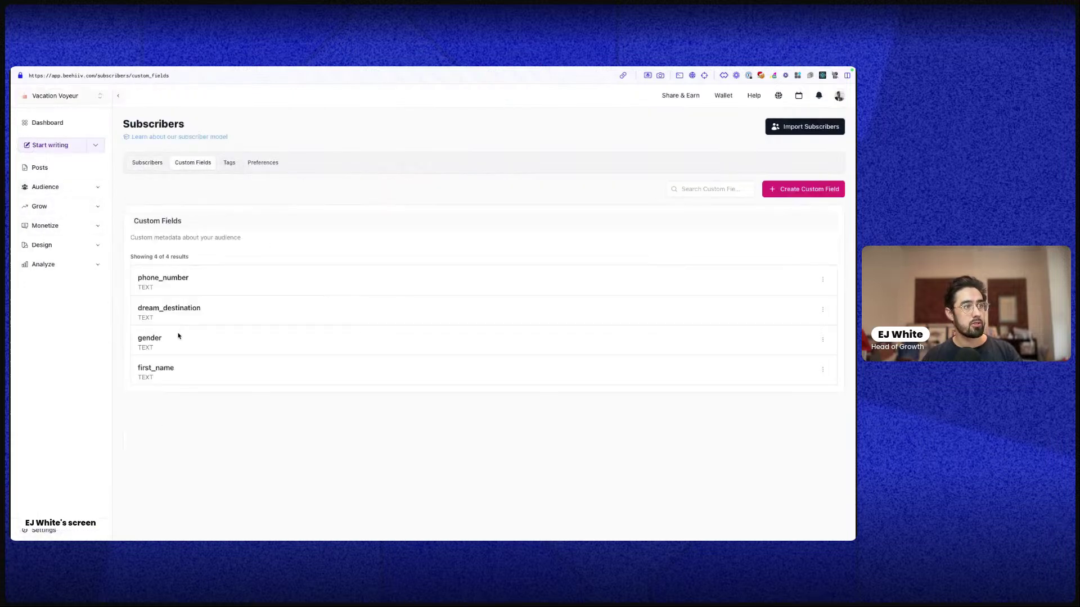
drag(175, 369, 134, 368)
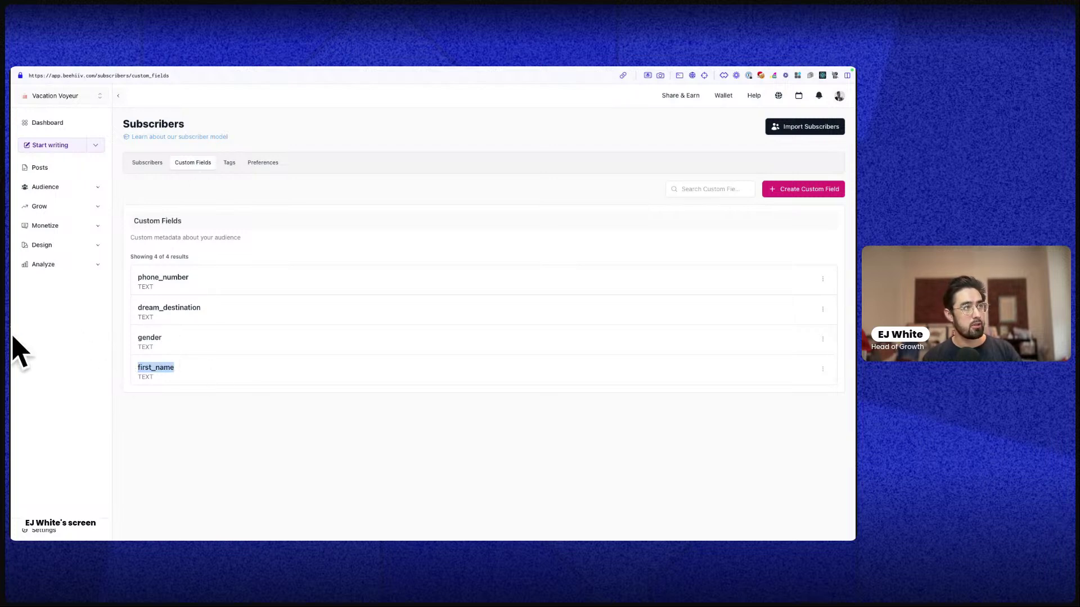
mouse_move(11, 349)
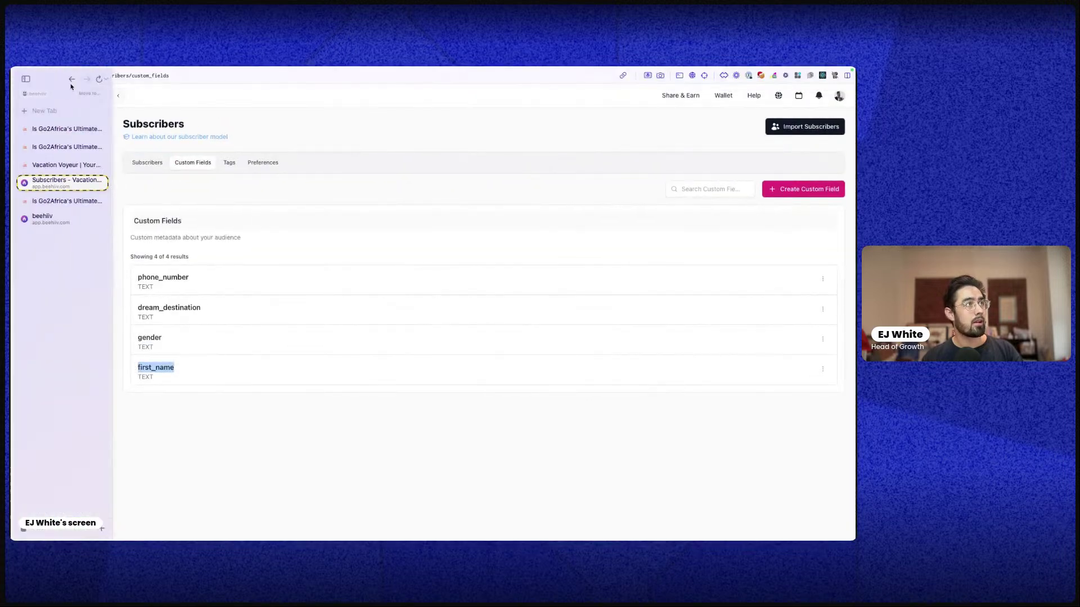
key(super+bracketleft)
key(super+bracketleft)
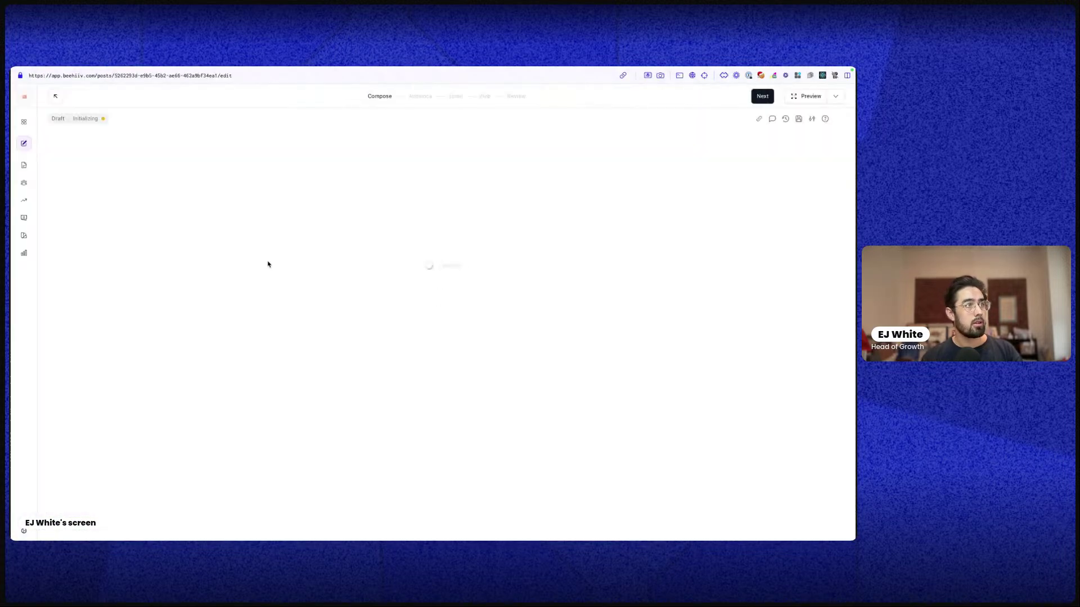
Enter the {{first_name}} merge tag and add 'friend' as its fallback: {{first_name|friend}}
text({)
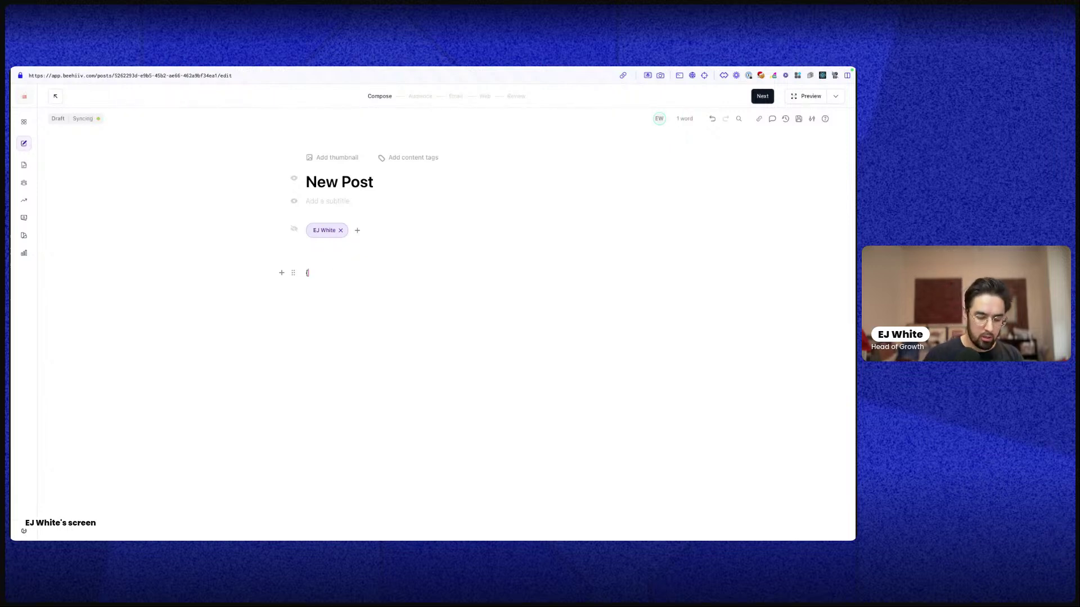
text({first_name)
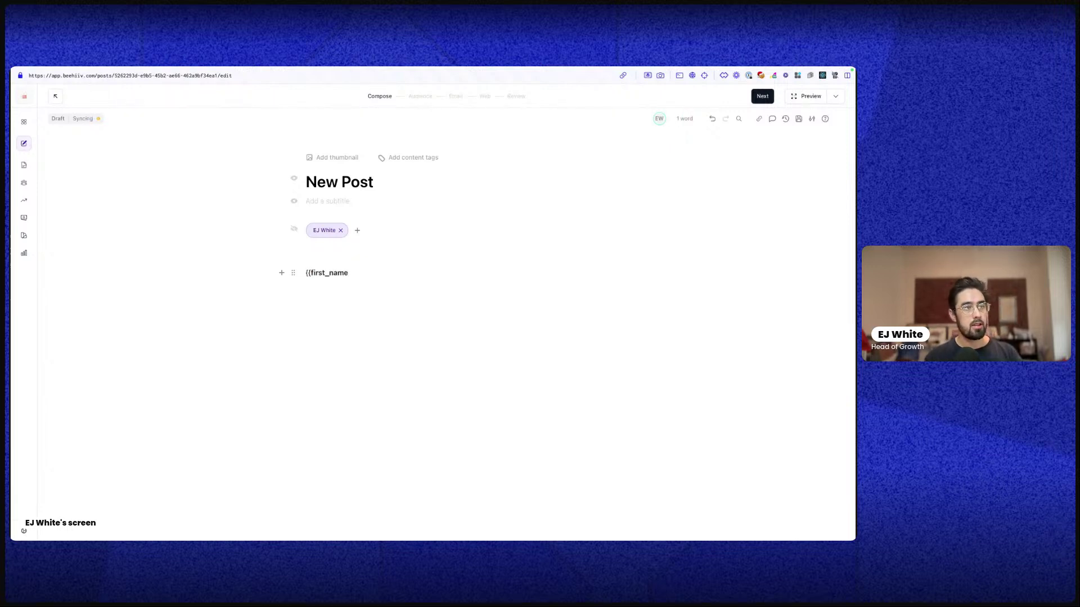
text(}})
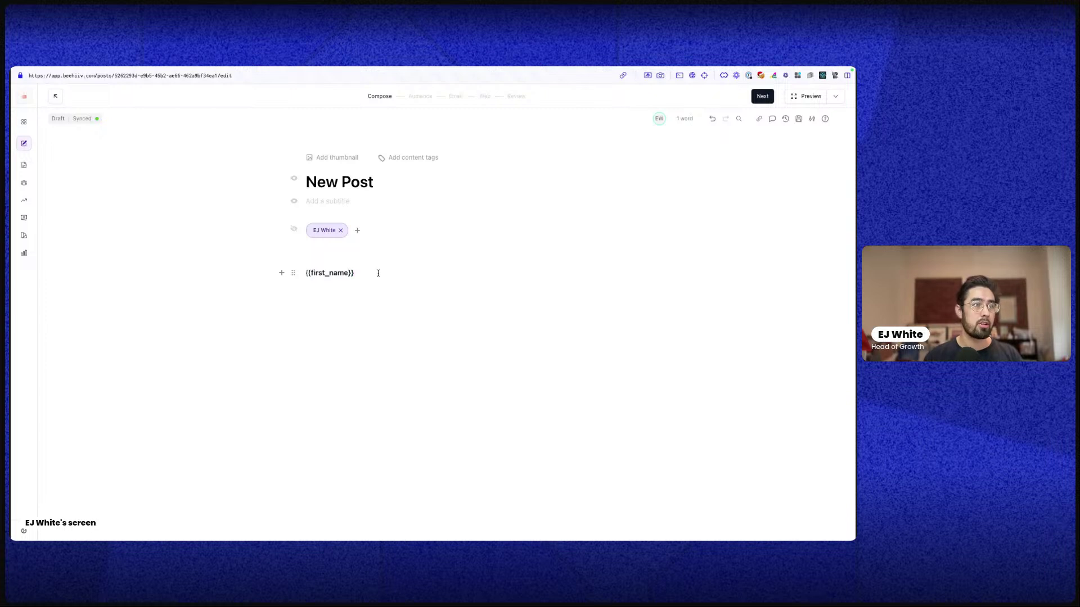
triple_click(374, 272)
key(BackSpace)
text({)
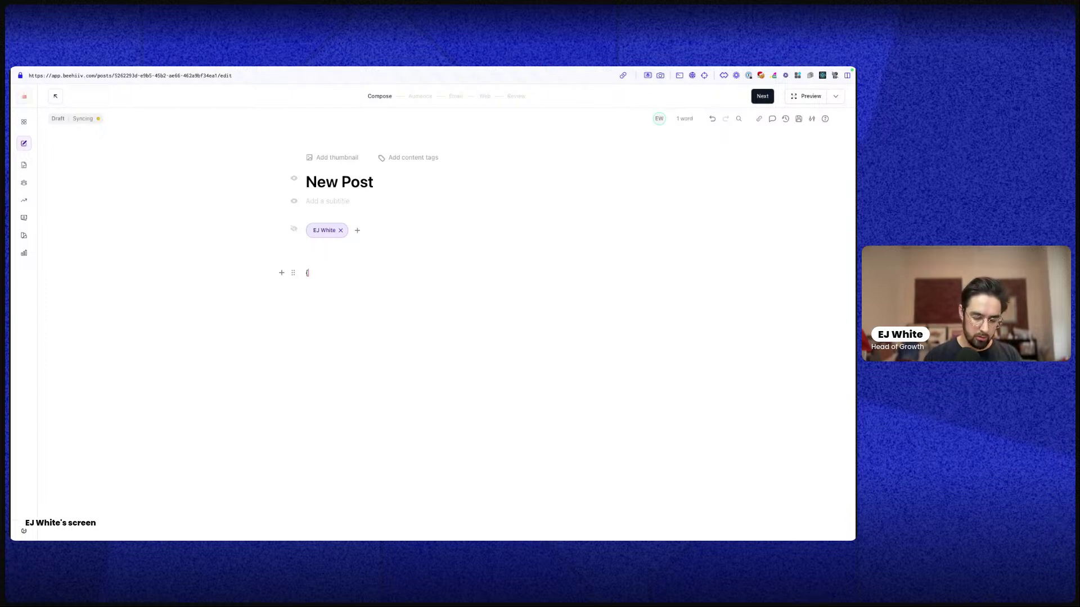
text({first_nam)
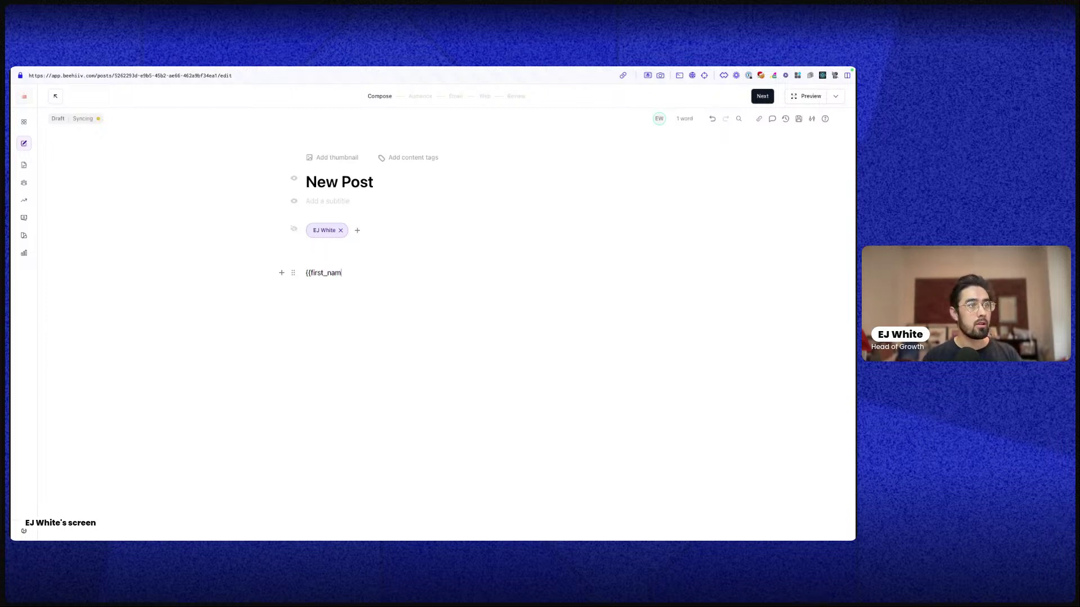
text(e})
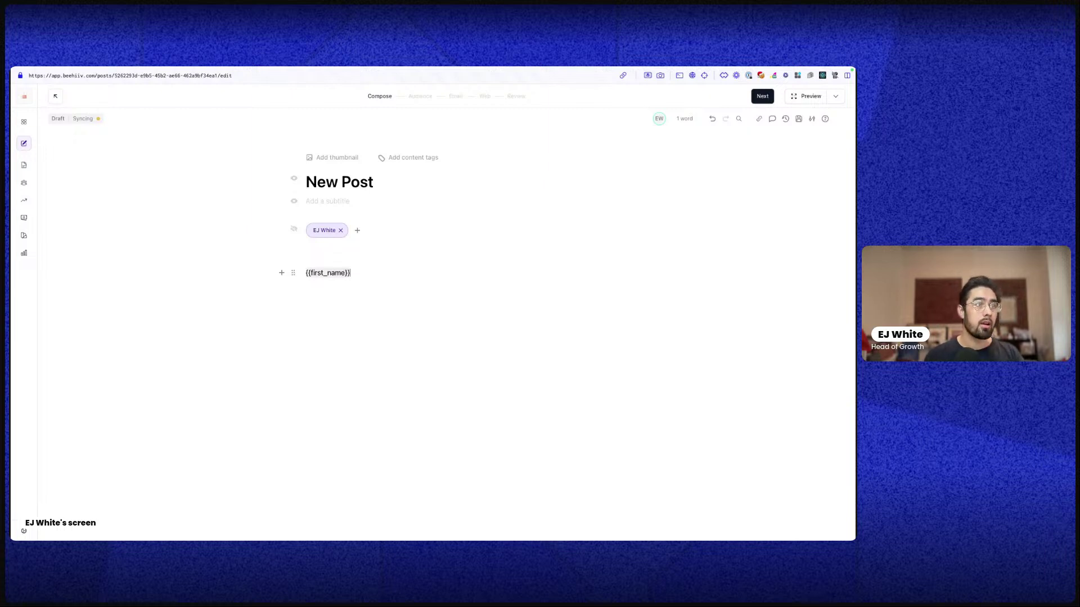
text(})
triple_click(327, 274)
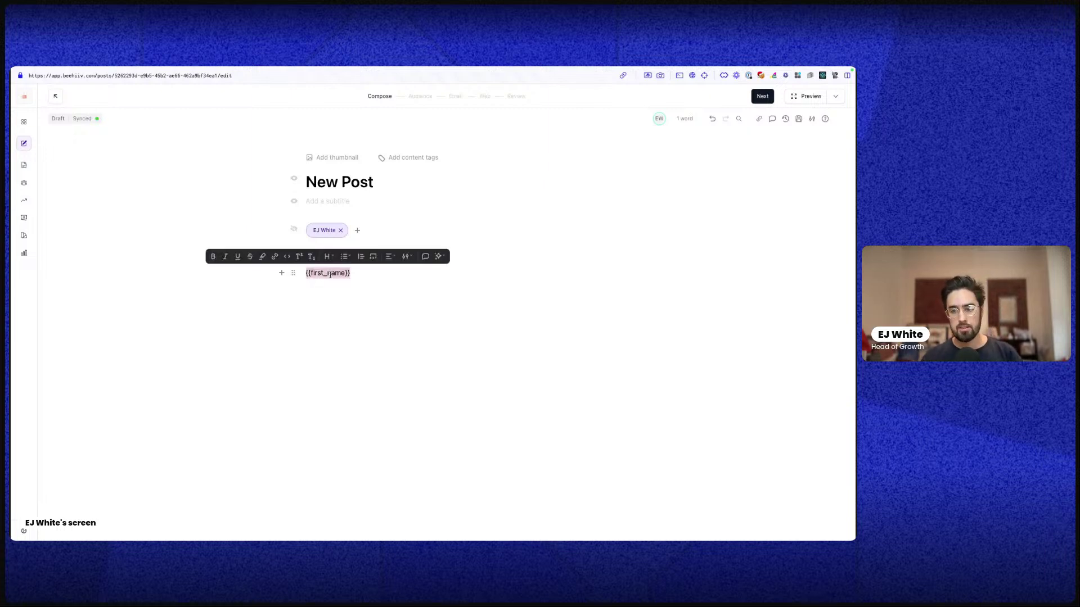
click(367, 270)
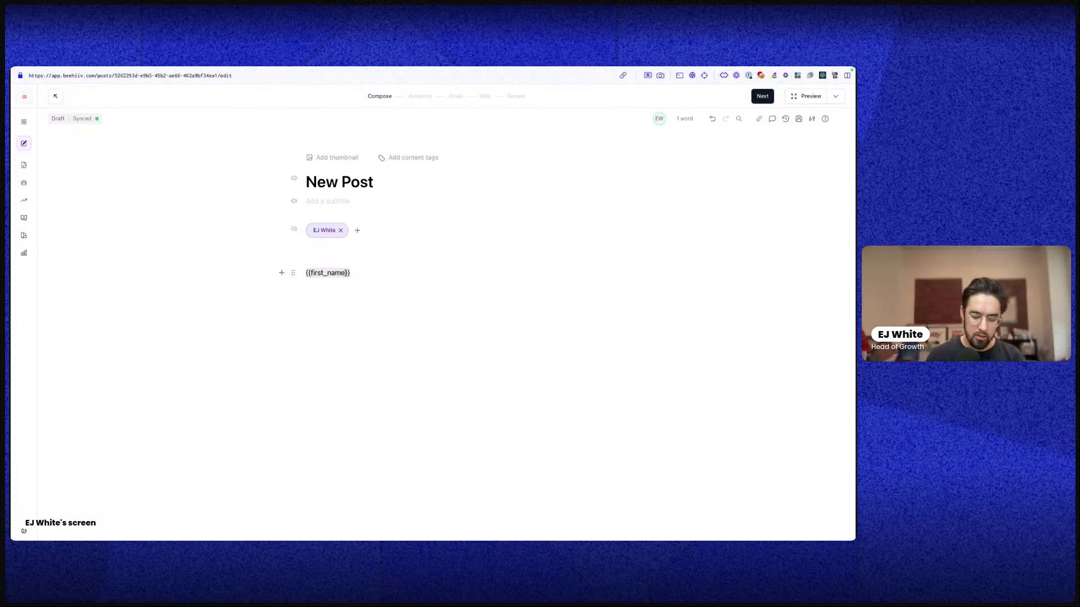
text(|)
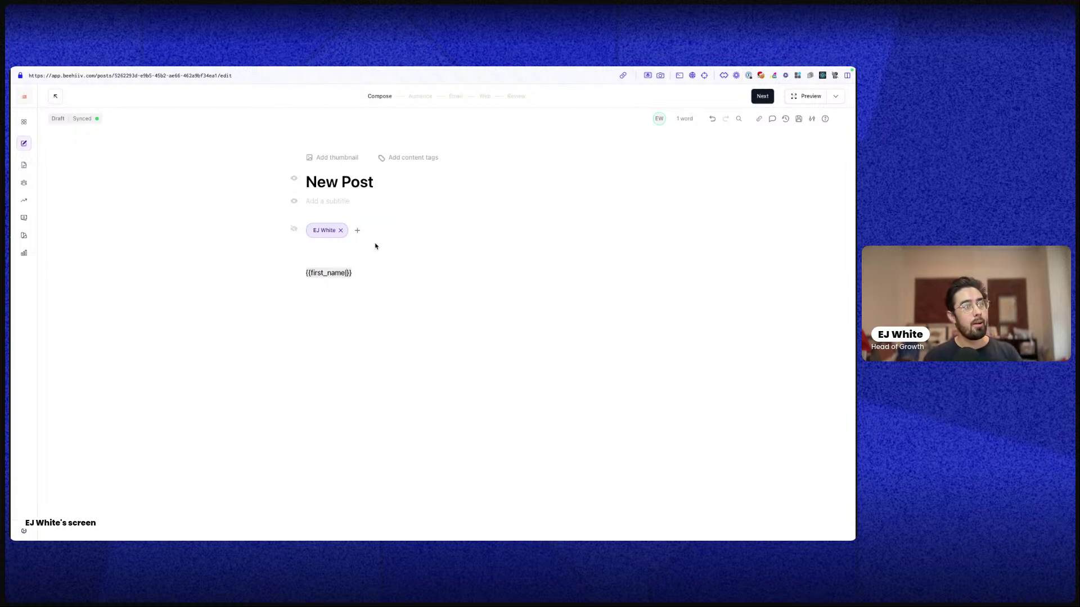
text(friend)
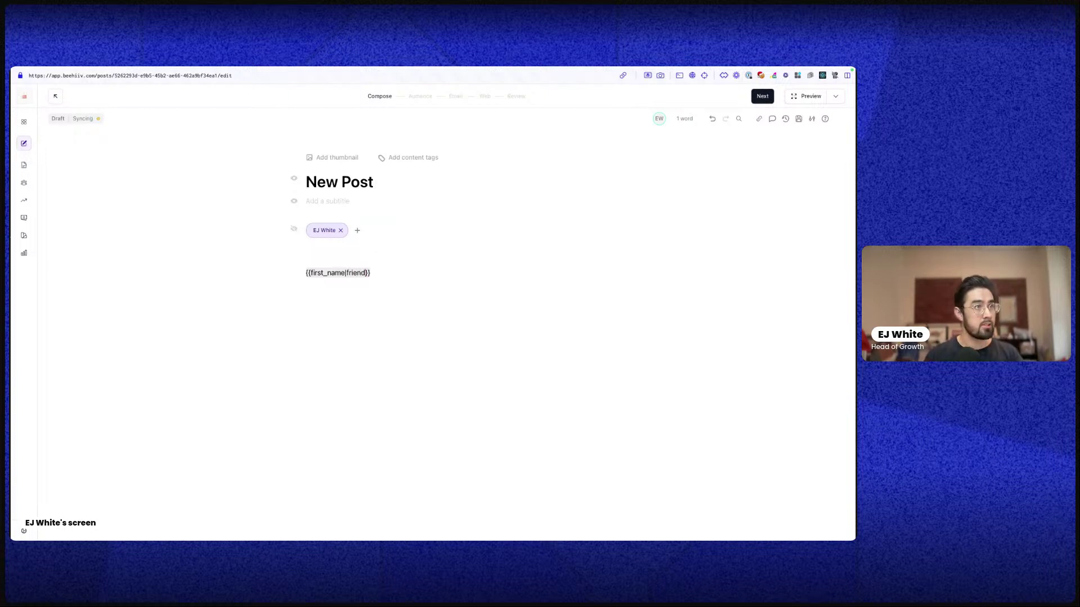
click(807, 96)
click(396, 111)
click(399, 112)
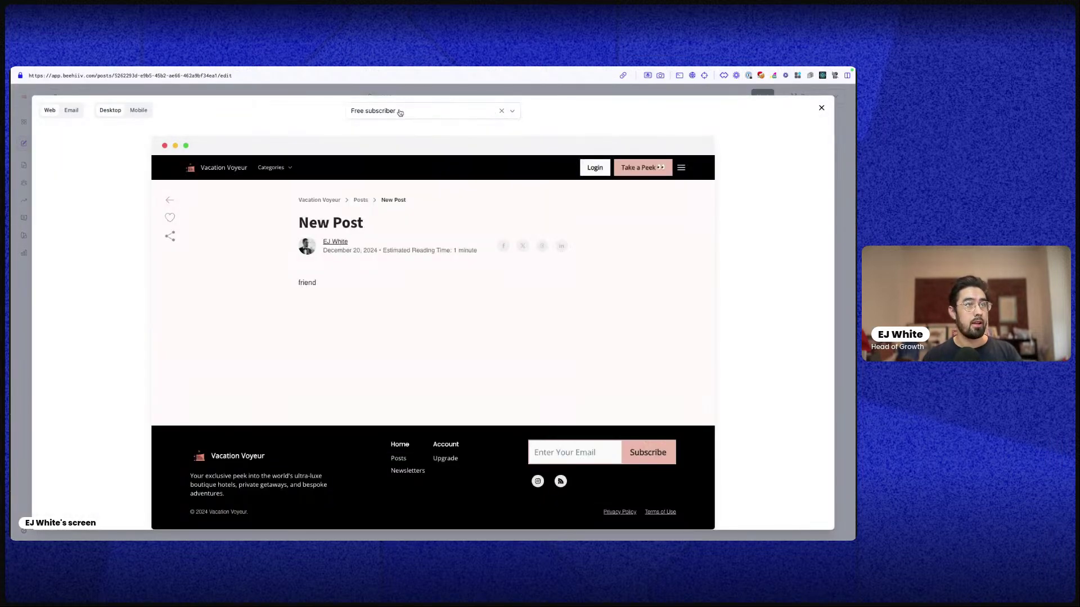
click(820, 108)
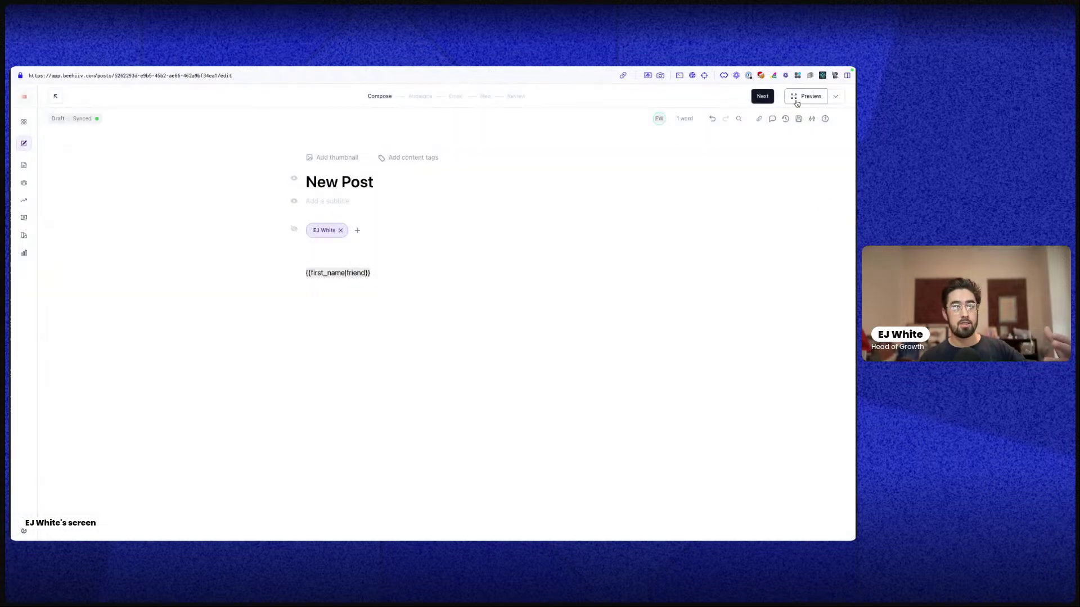
click(801, 97)
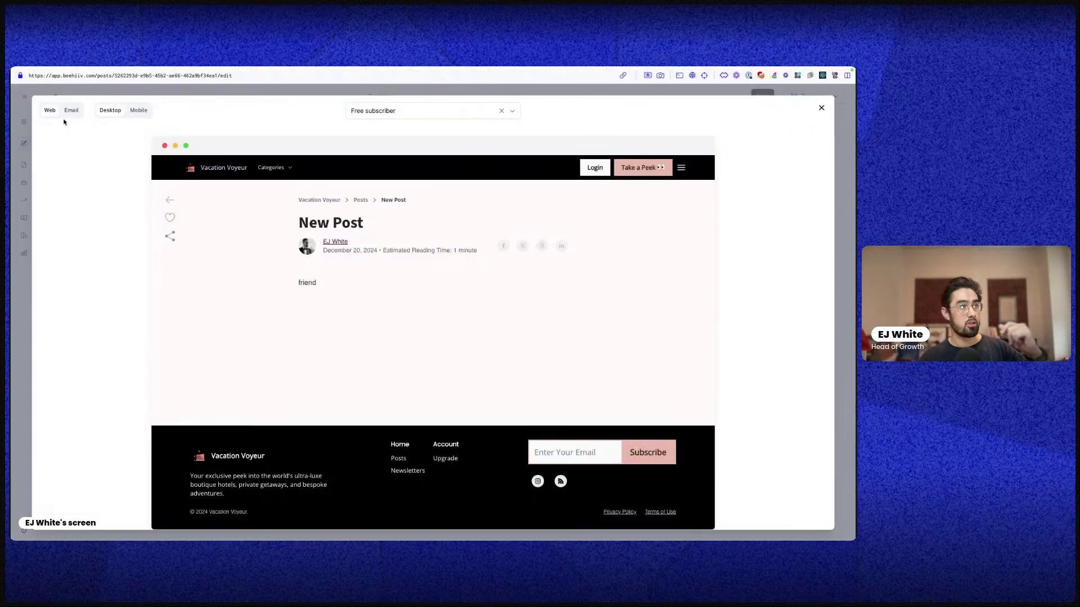
click(72, 111)
click(149, 113)
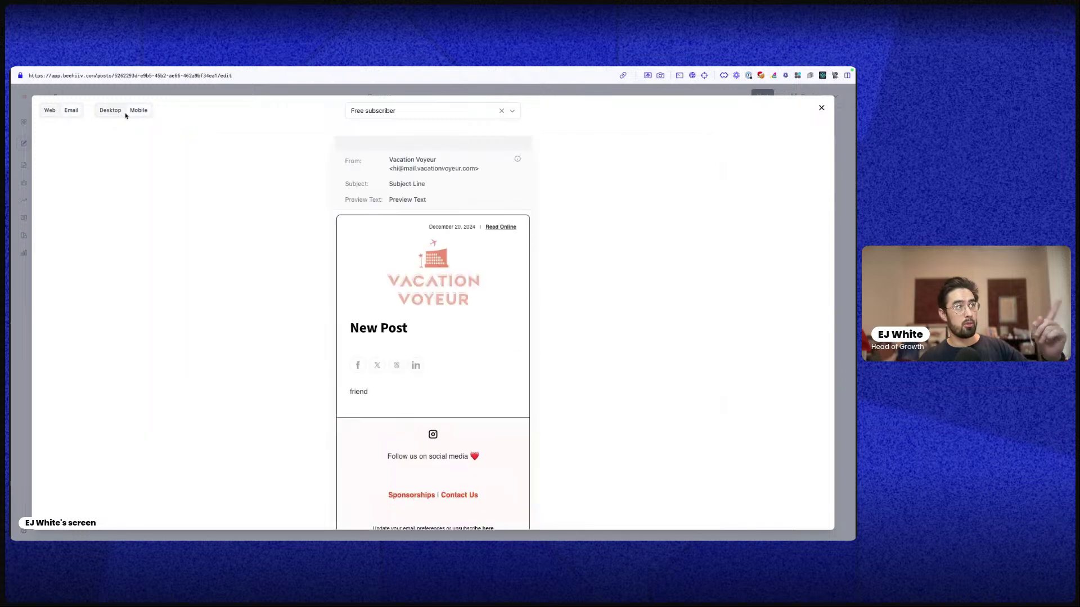
click(115, 111)
click(381, 111)
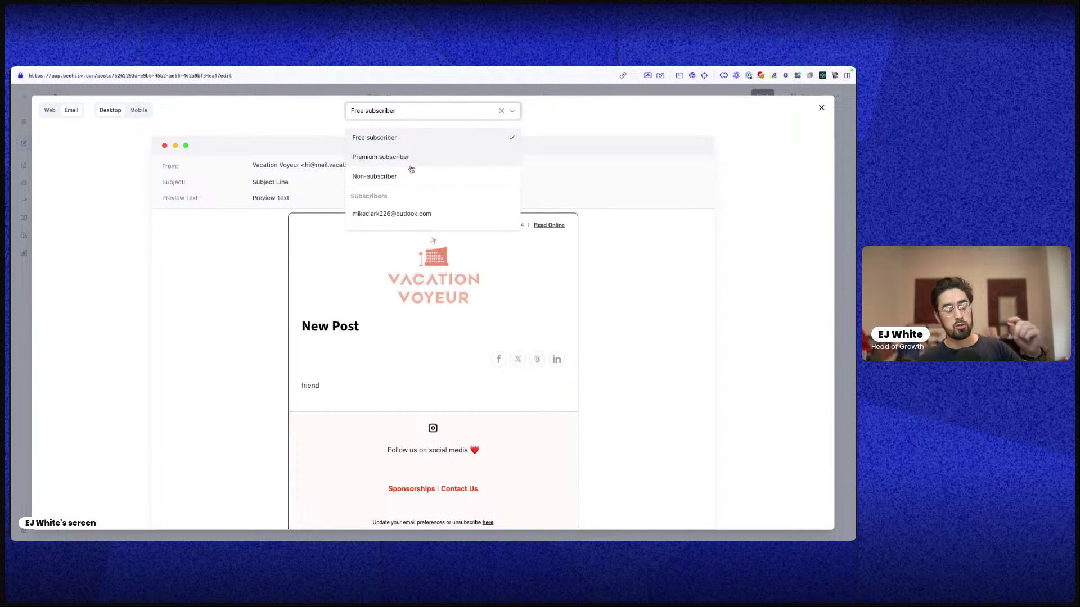
double_click(412, 203)
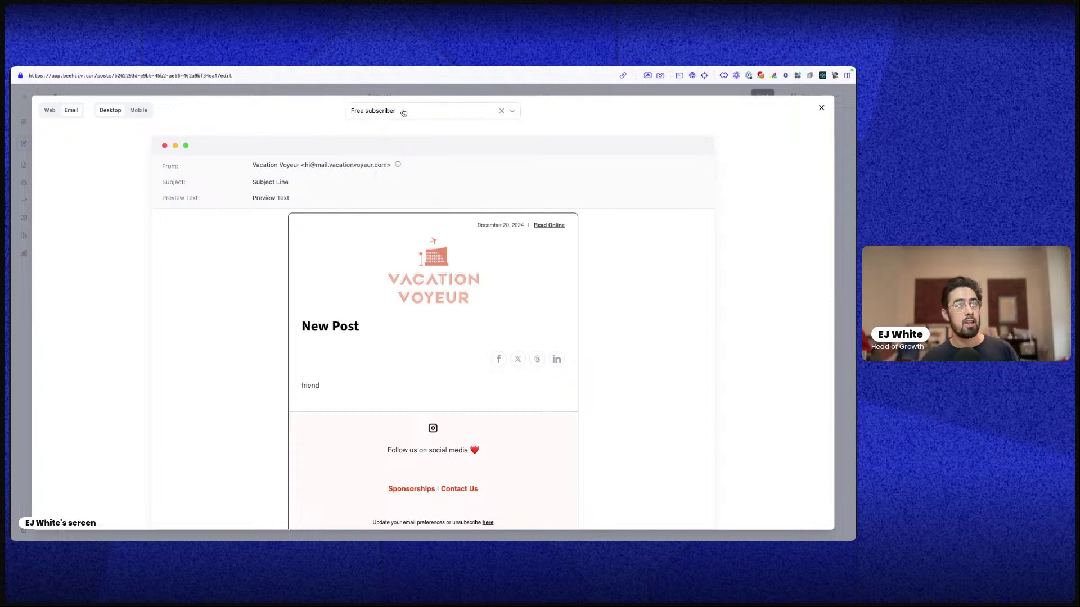
click(403, 112)
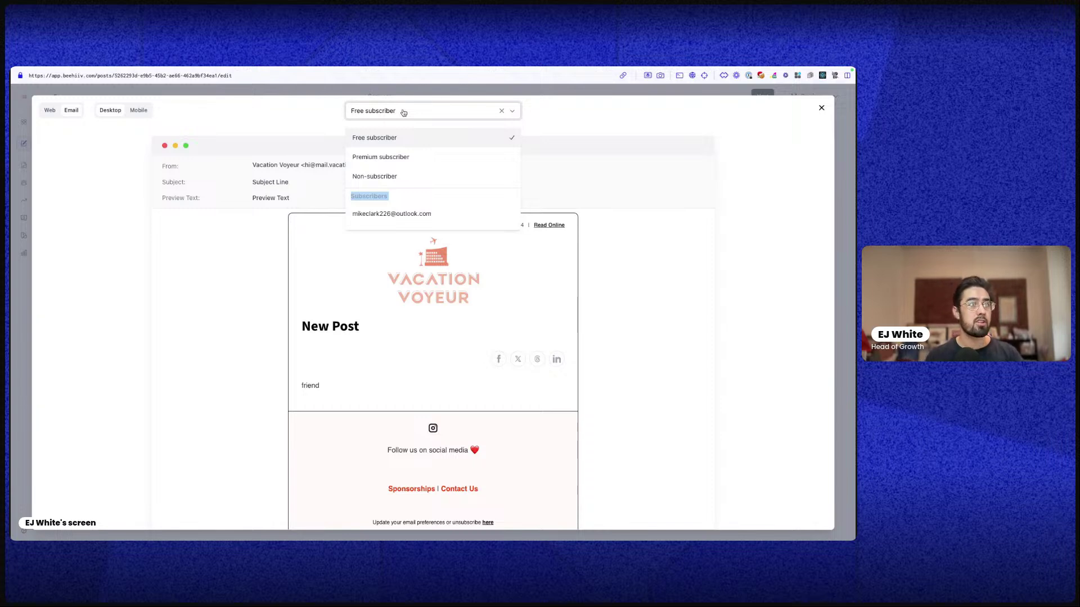
click(403, 112)
click(501, 111)
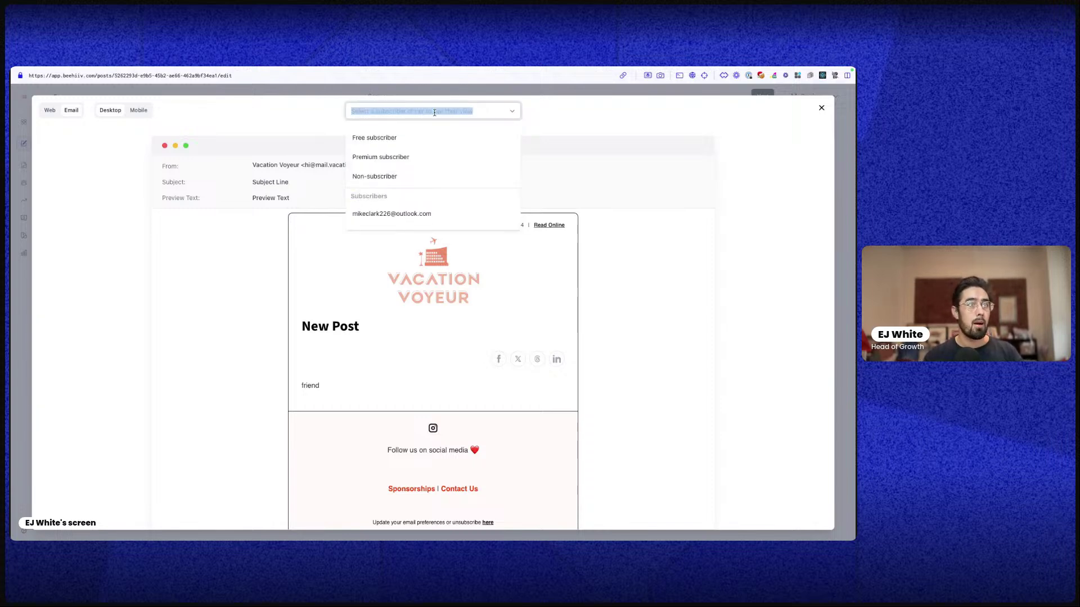
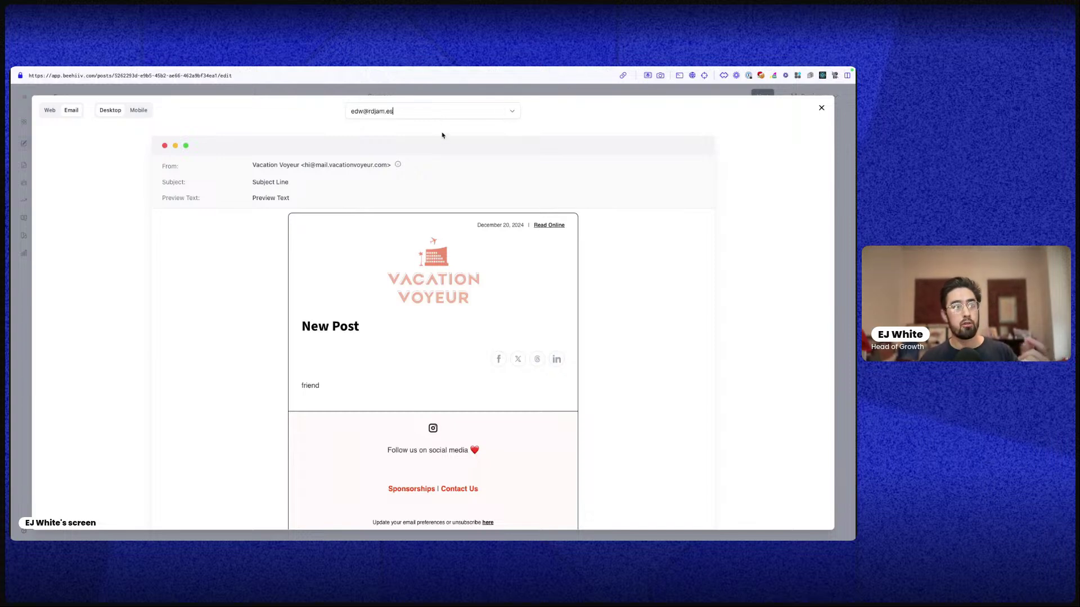
click(447, 113)
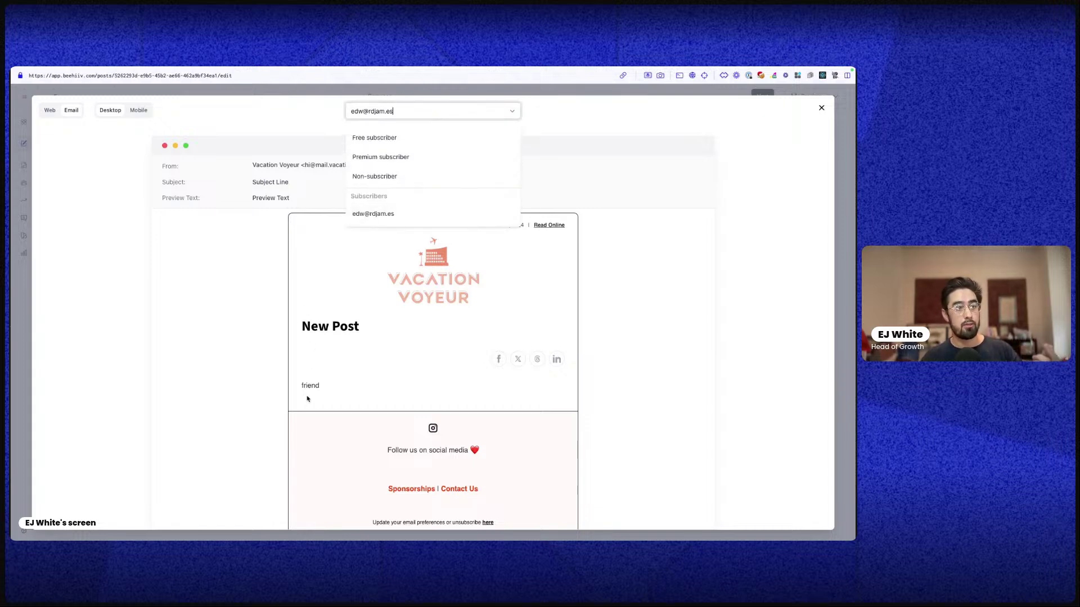
click(377, 214)
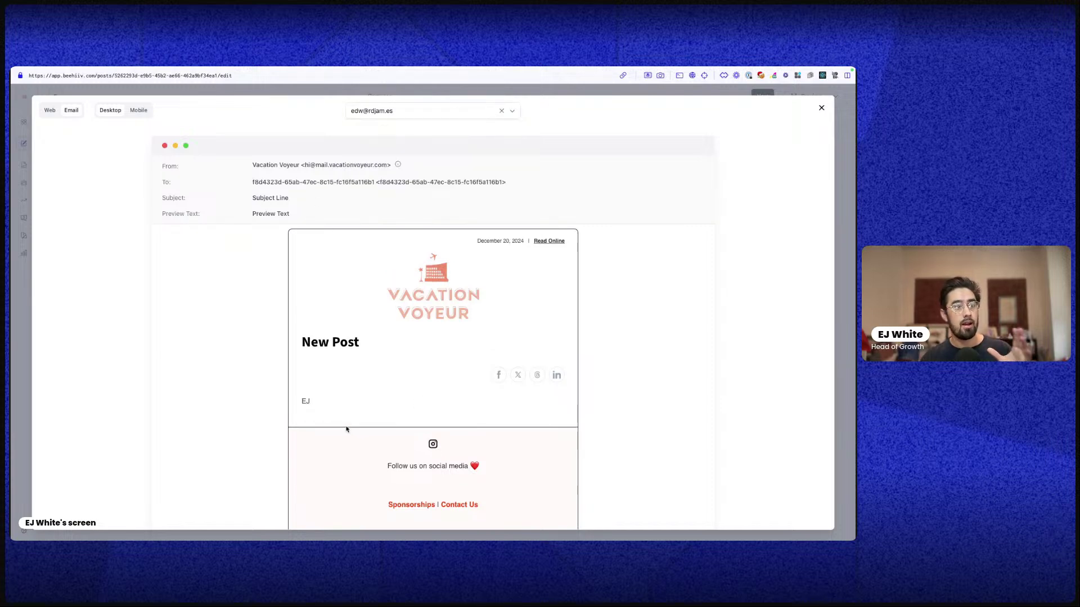
drag(299, 401, 318, 403)
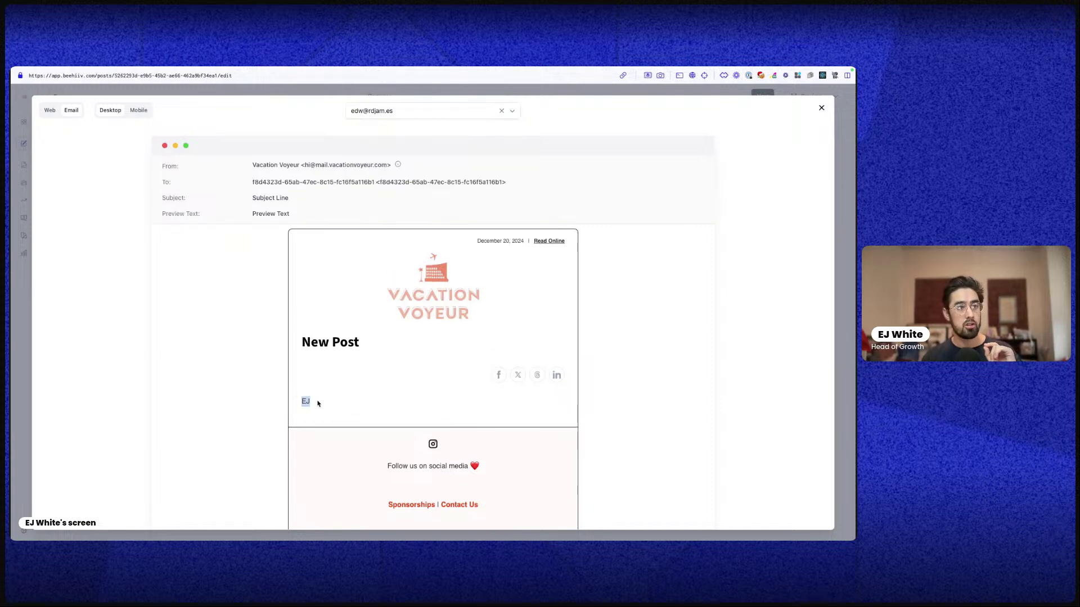
click(317, 403)
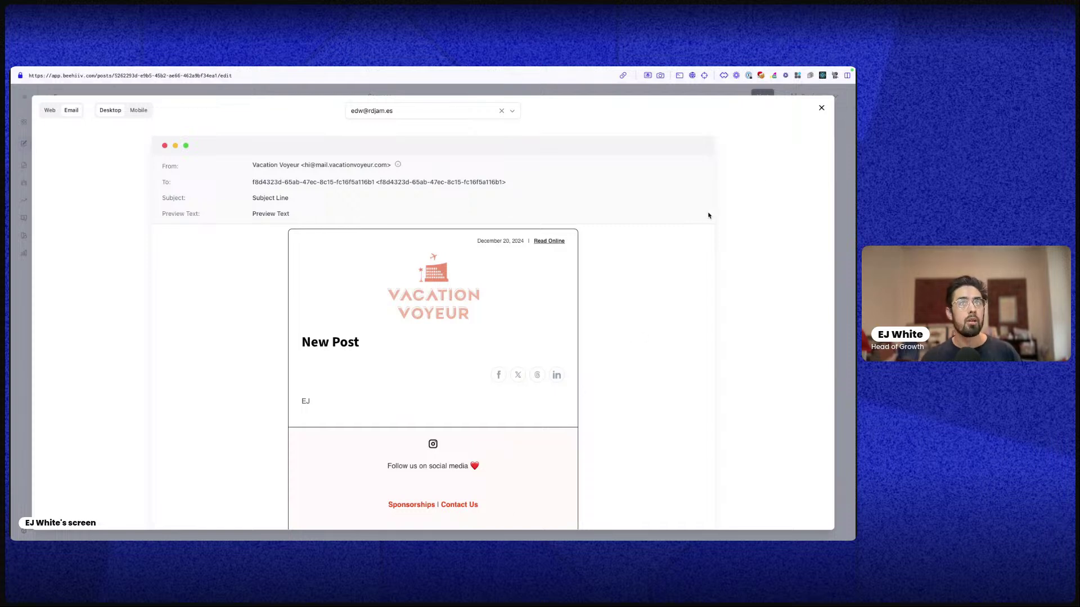
click(821, 108)
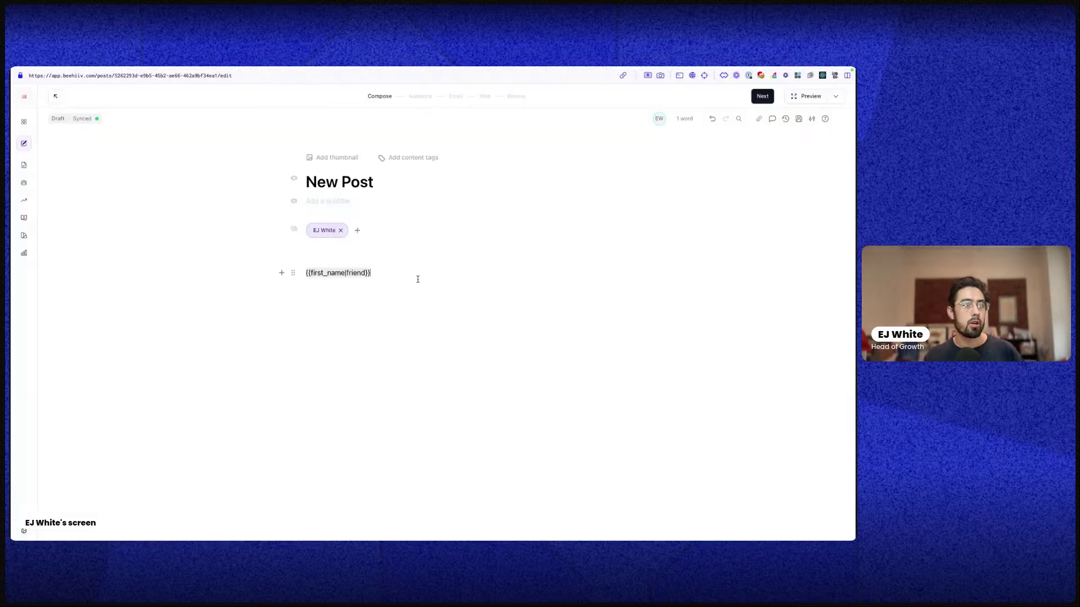
Replace the merge tag line with the text 'Here's some text'
key(BackSpace)
text(/)
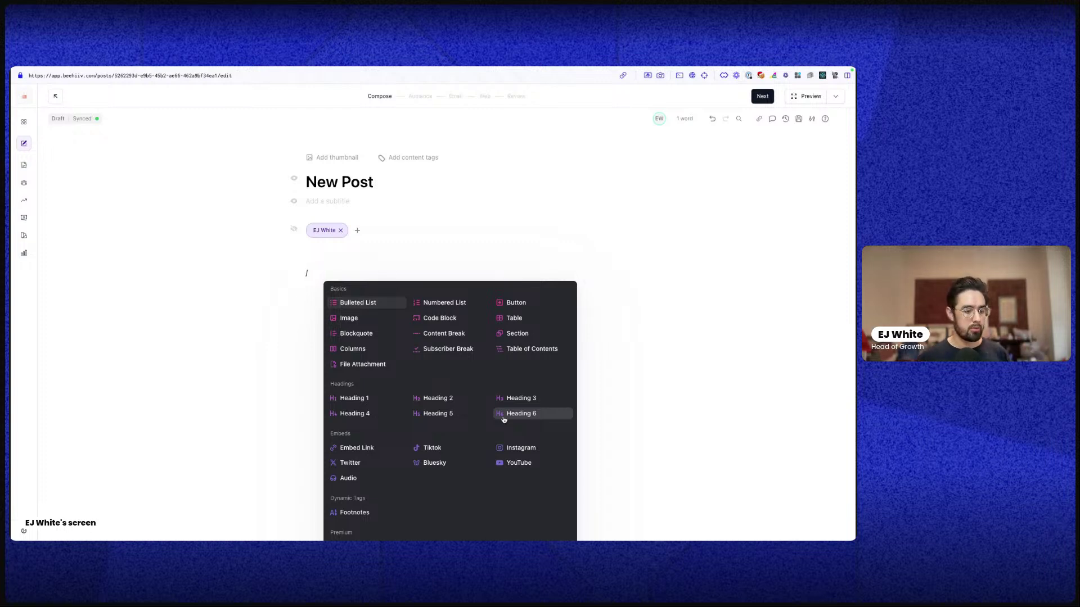
click(347, 272)
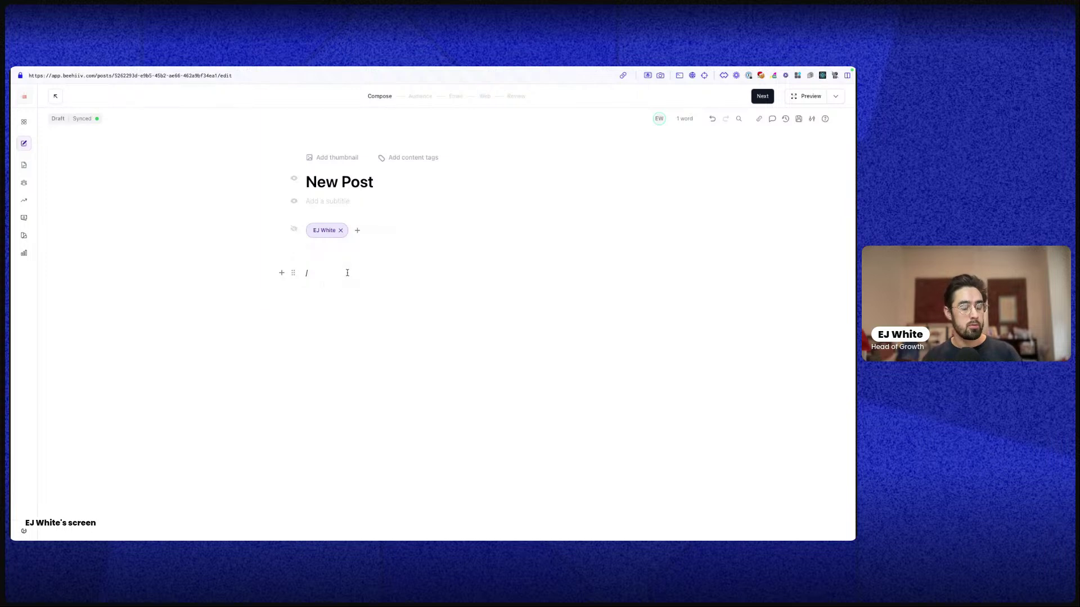
key(BackSpace)
text(Here's)
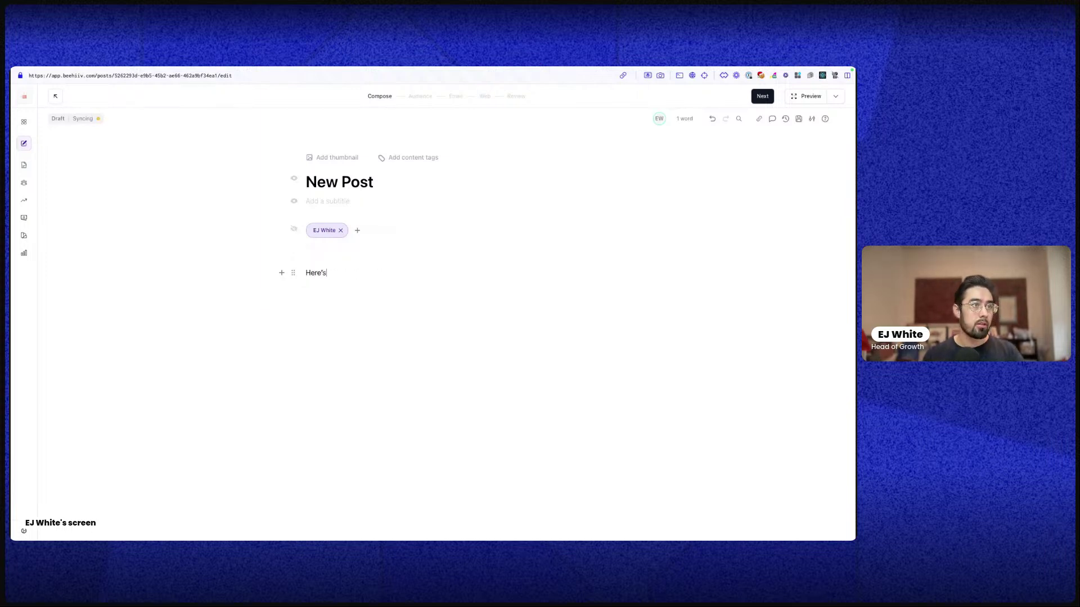
text( some te)
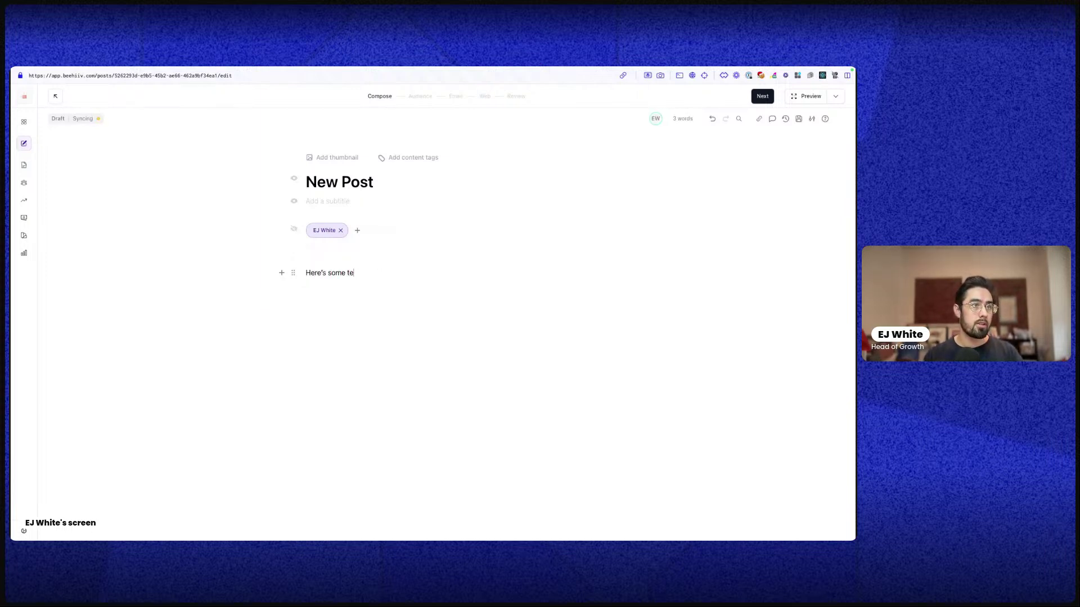
text(xt)
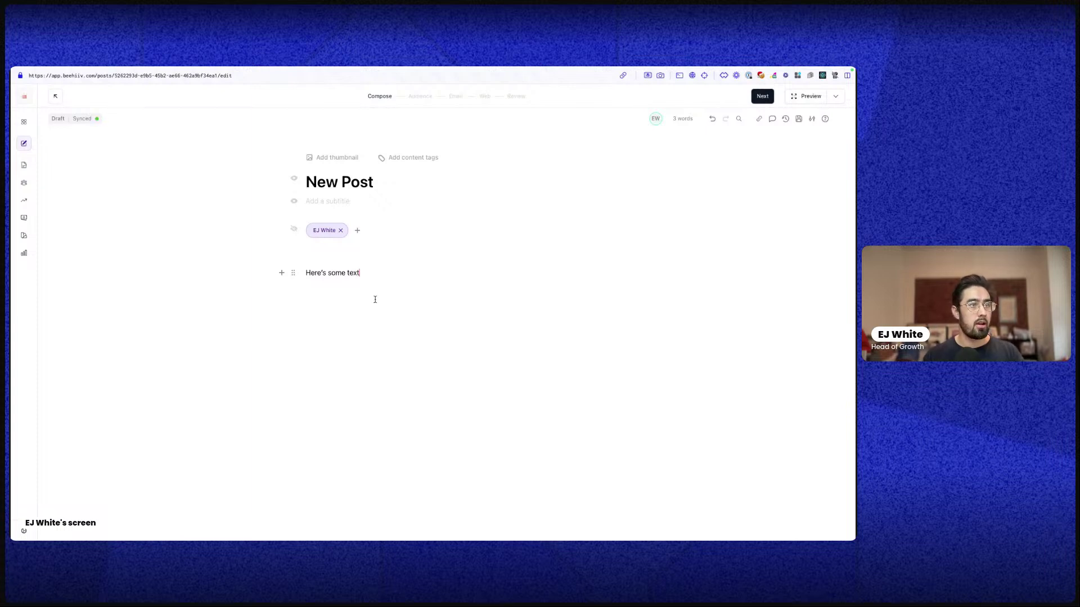
triple_click(322, 273)
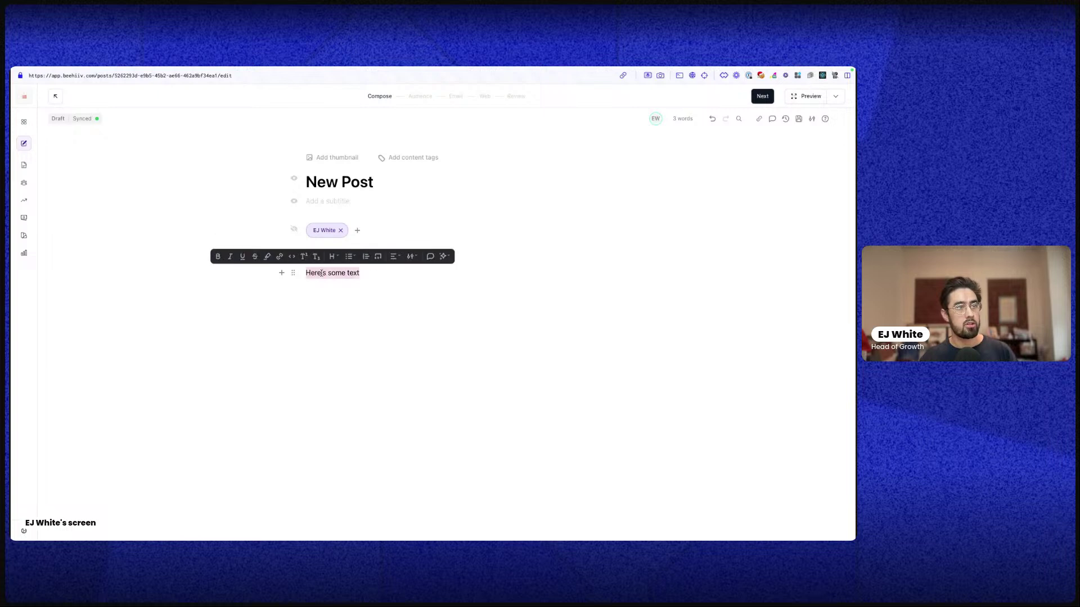
triple_click(322, 274)
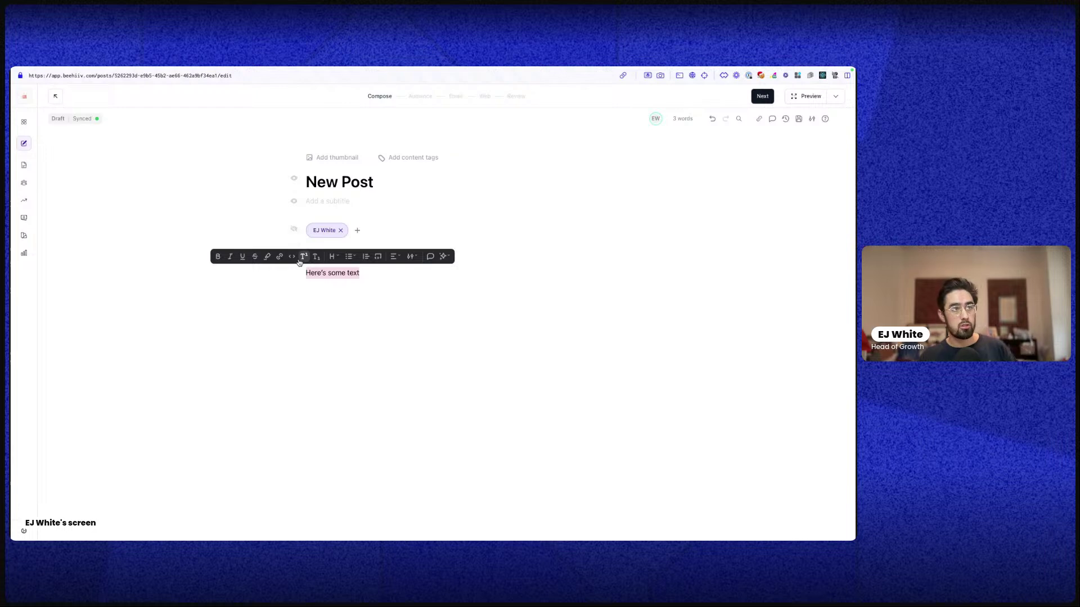
click(350, 259)
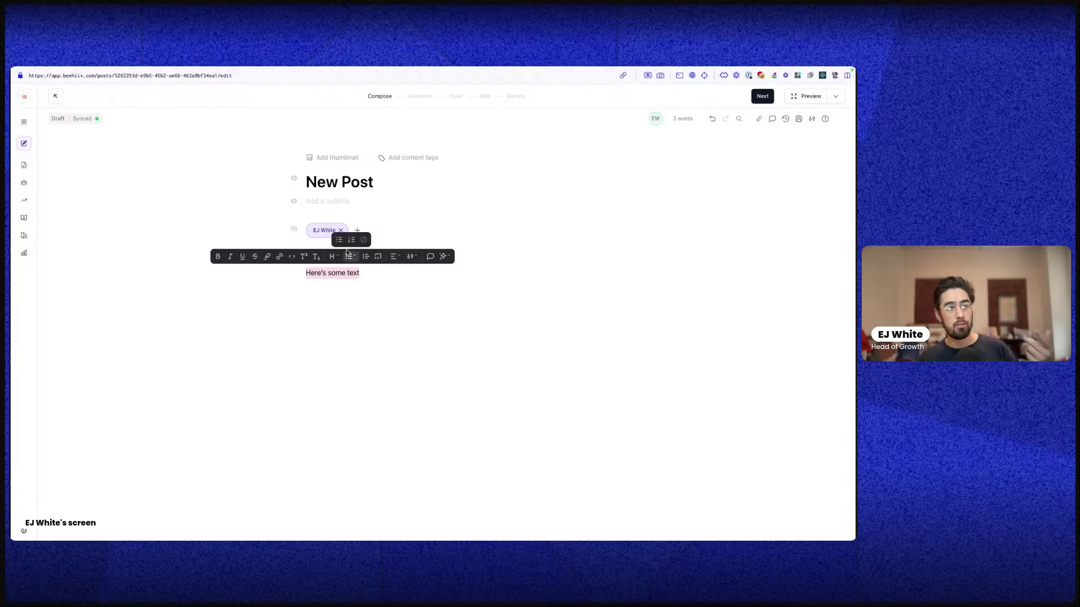
click(365, 257)
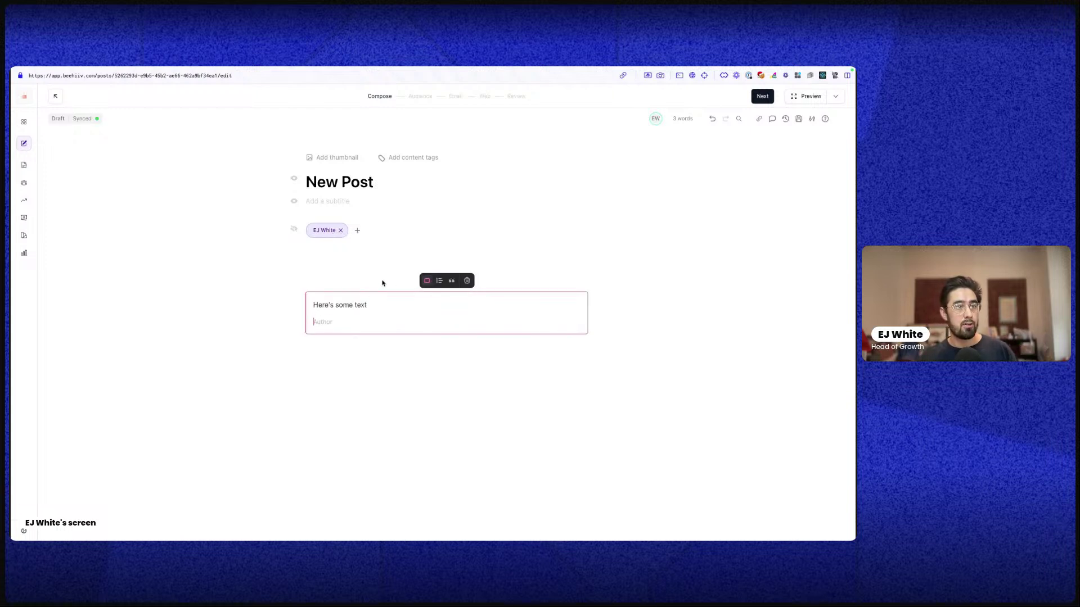
key(ctrl+z)
triple_click(335, 272)
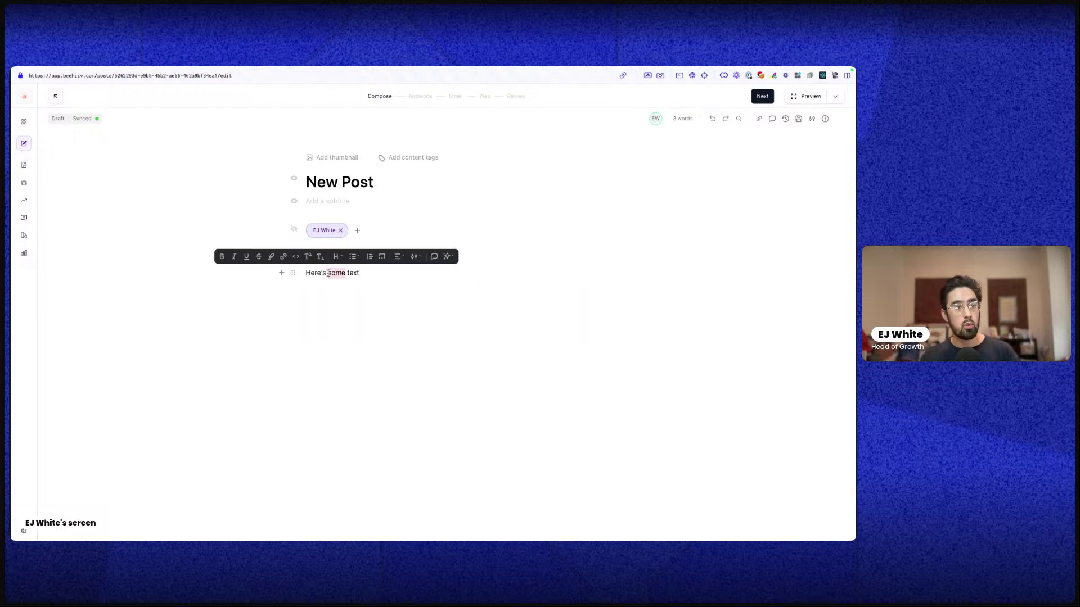
click(379, 258)
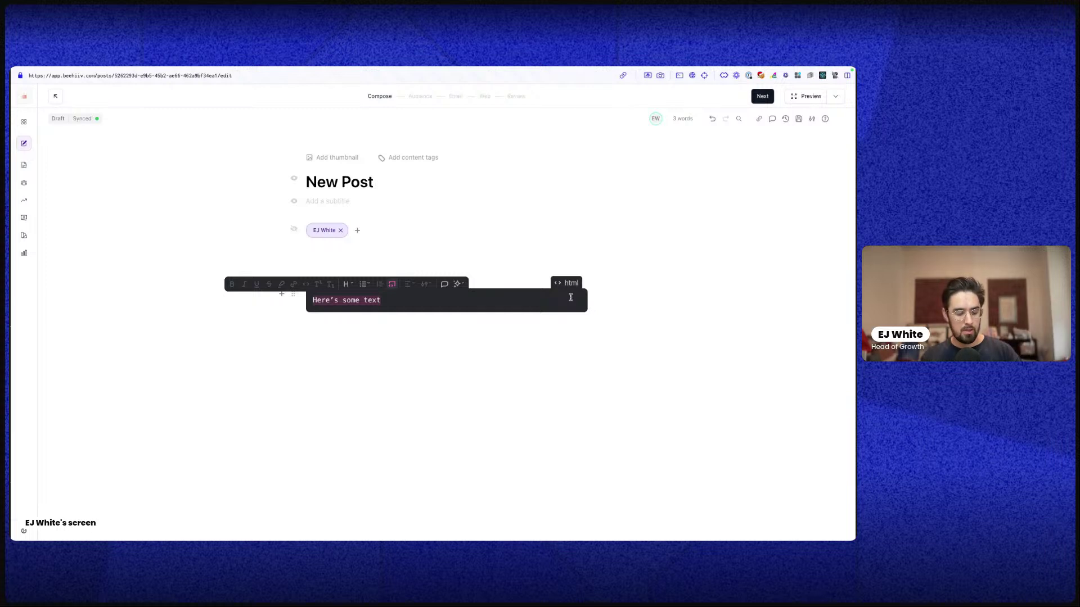
key(ctrl+z)
triple_click(348, 272)
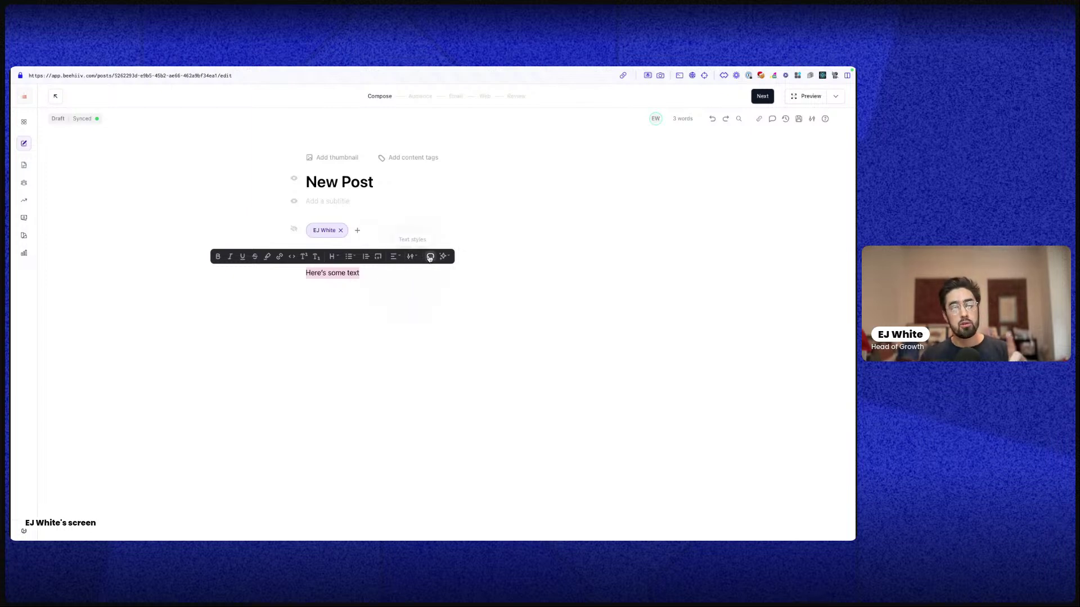
Browse the text style options, then set the word 'some' to Huge size
click(411, 257)
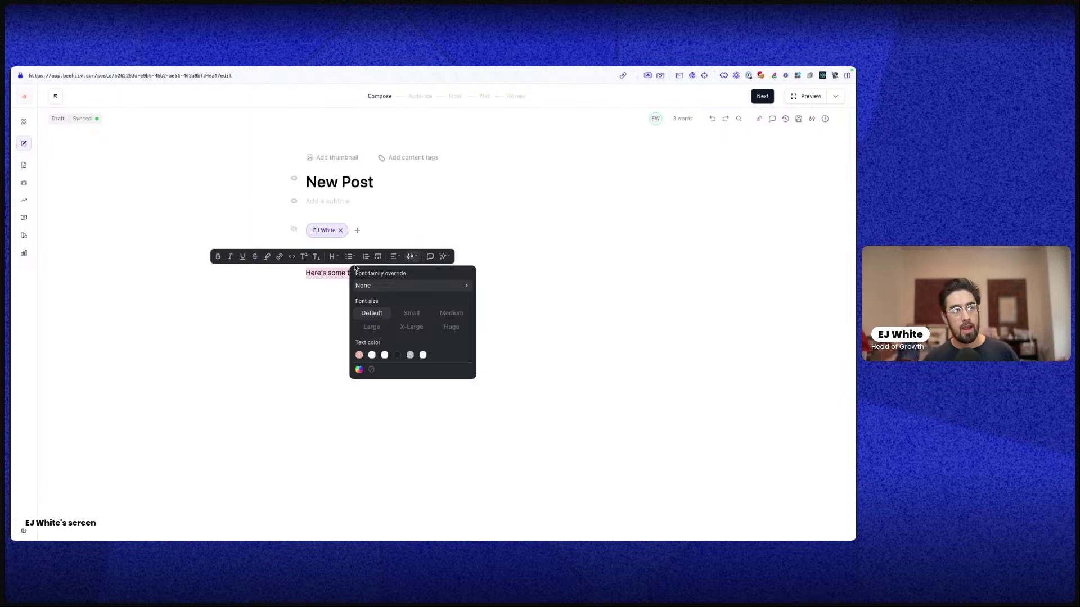
scroll(355, 268, down, 1)
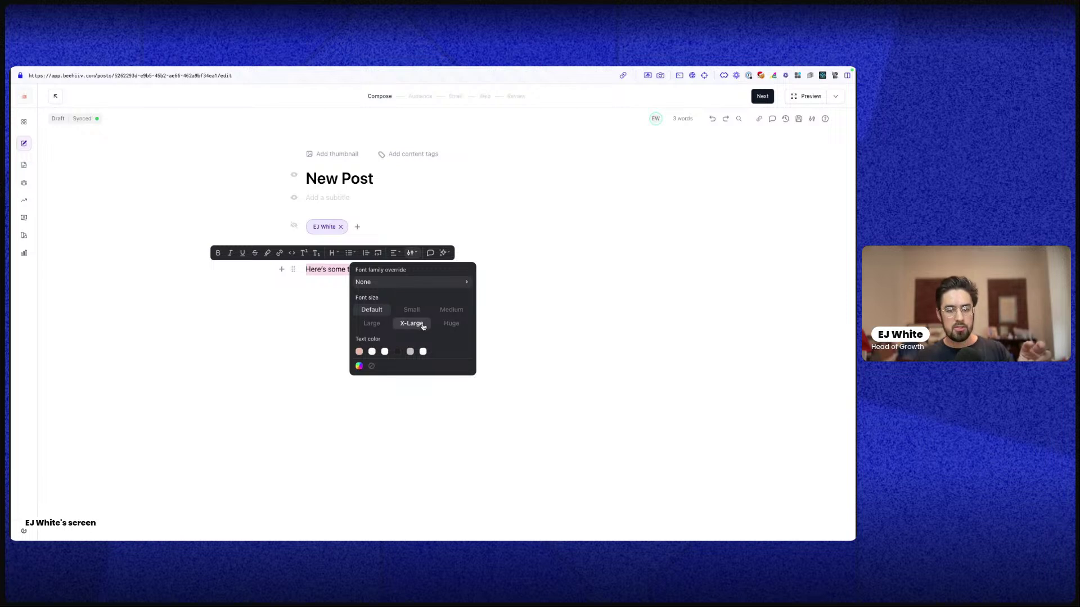
scroll(409, 279, down, 1)
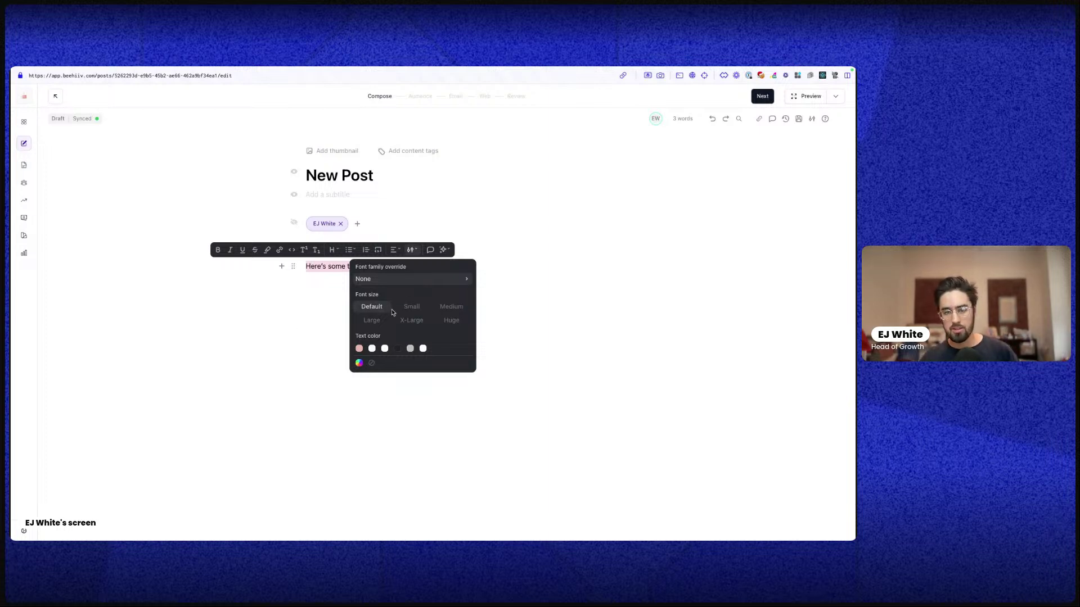
click(297, 303)
triple_click(337, 266)
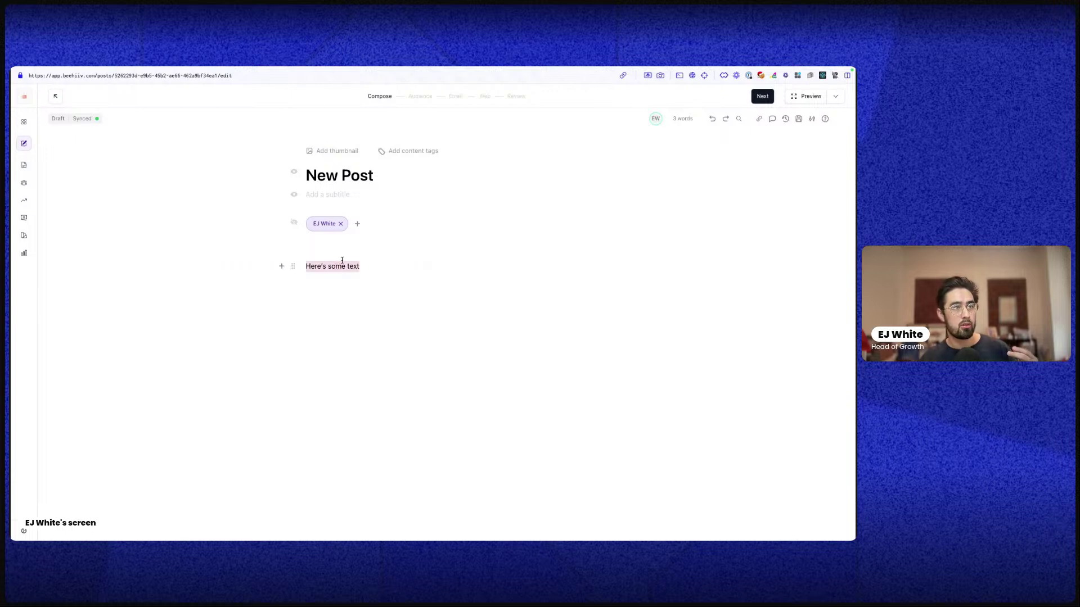
double_click(337, 267)
click(415, 251)
click(414, 251)
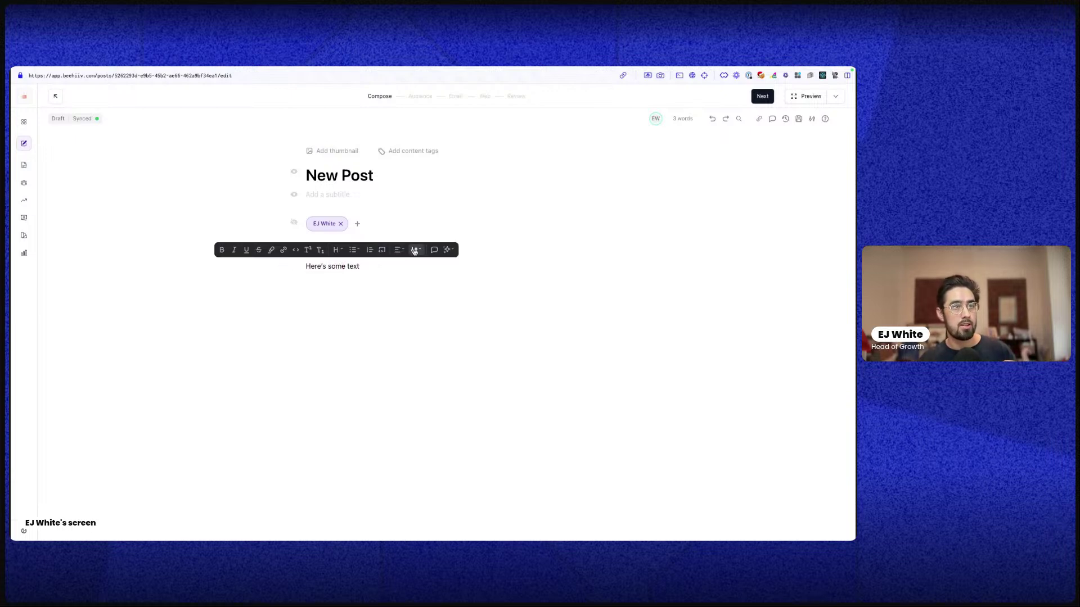
click(415, 251)
click(456, 320)
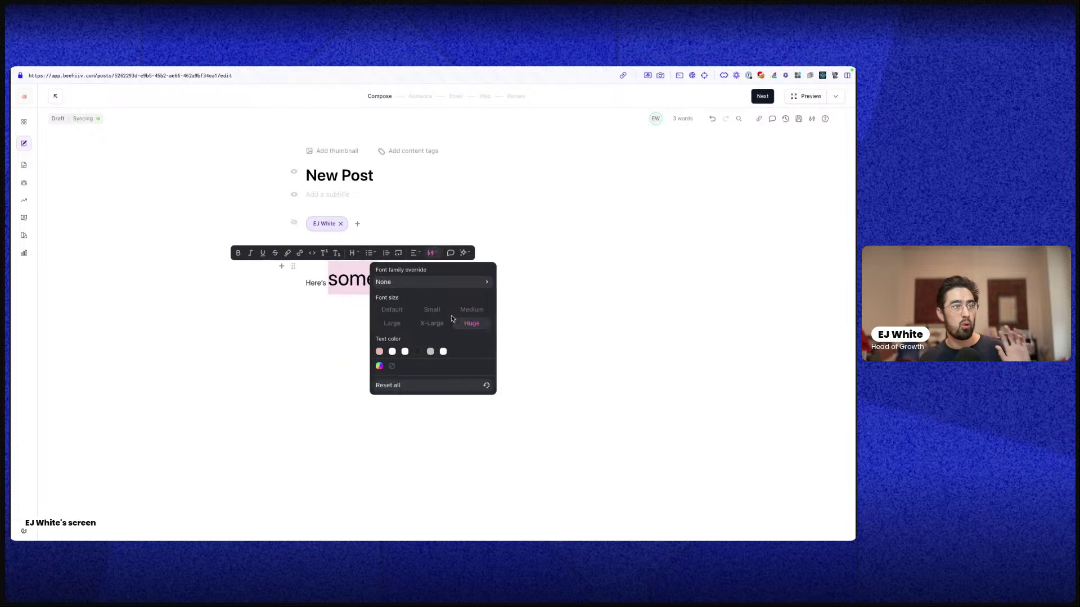
Reset all text styles on the 'Here's some text' line and start a comment on it
click(298, 311)
double_click(375, 278)
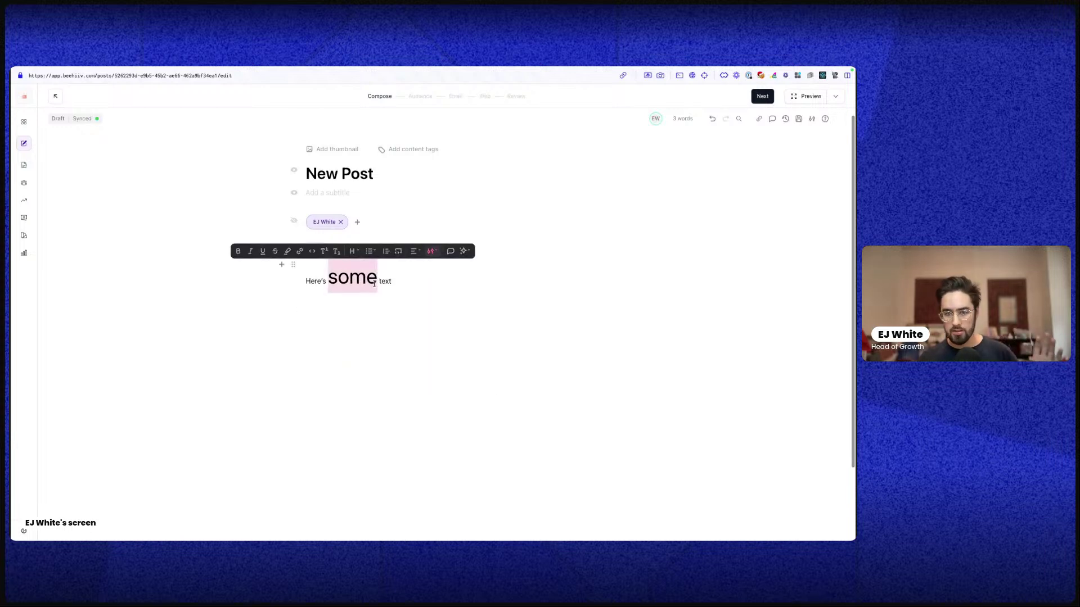
click(379, 279)
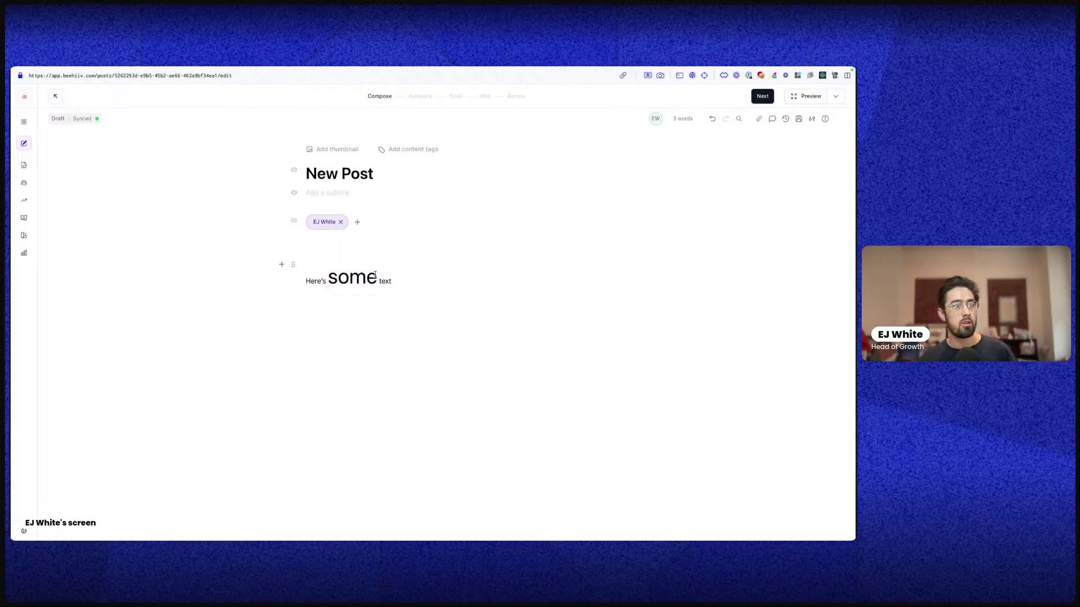
triple_click(375, 278)
click(428, 264)
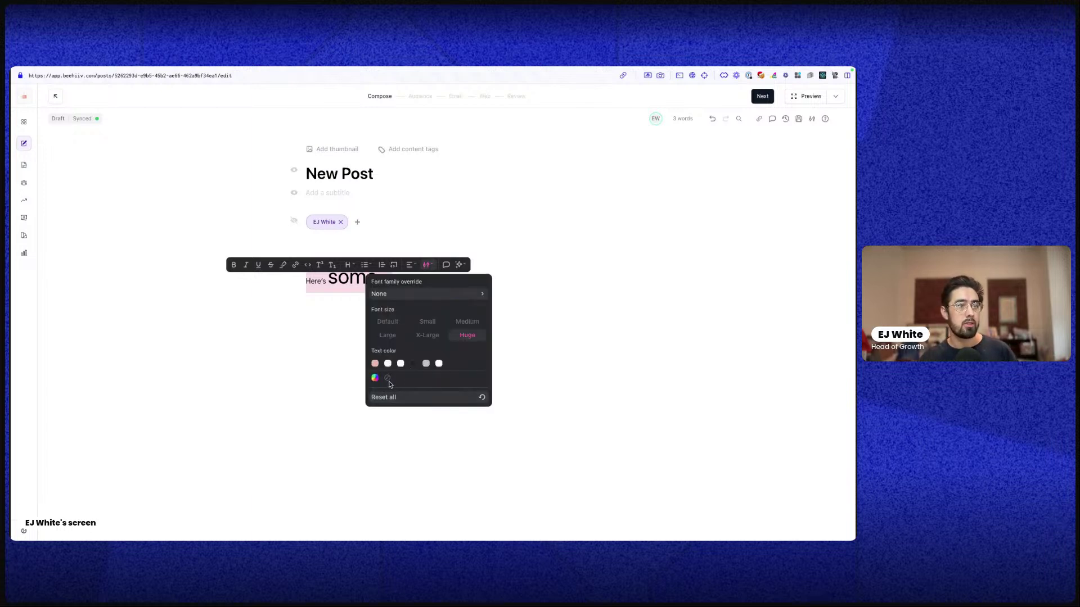
click(387, 397)
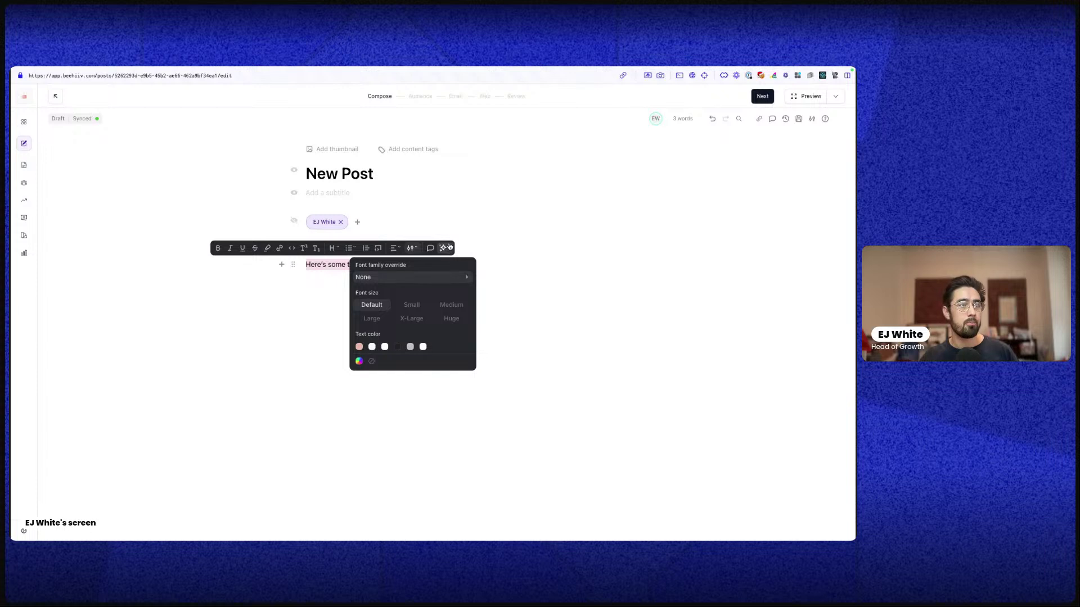
click(430, 248)
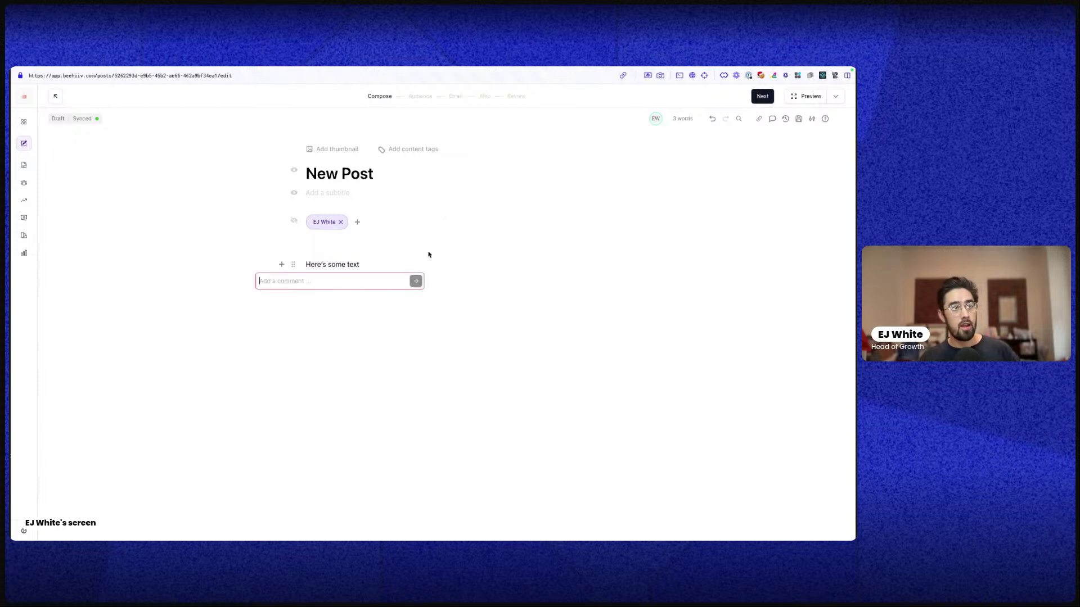
key(Escape)
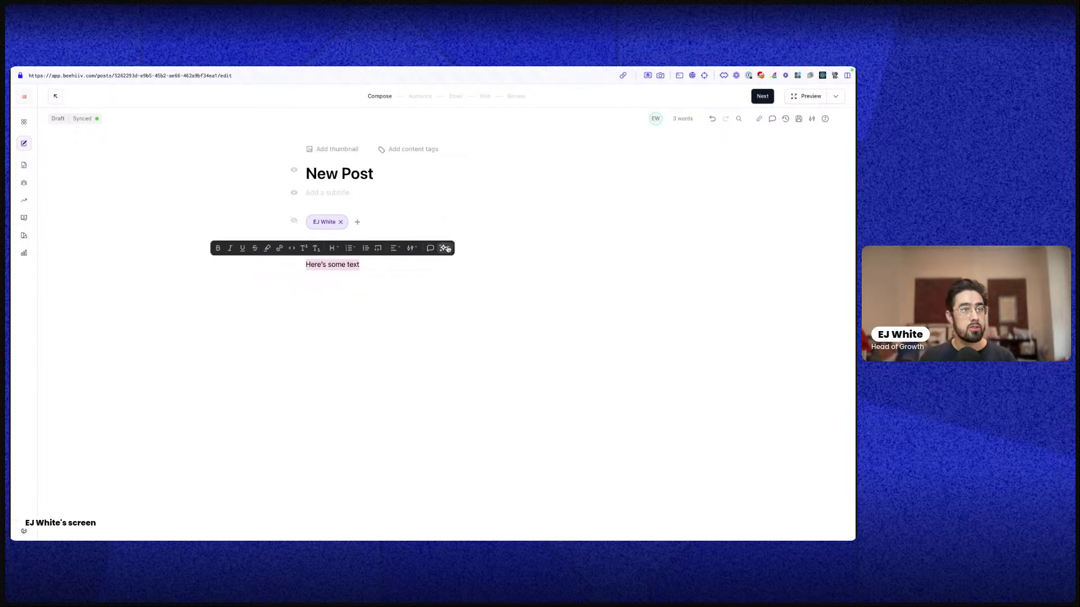
click(446, 248)
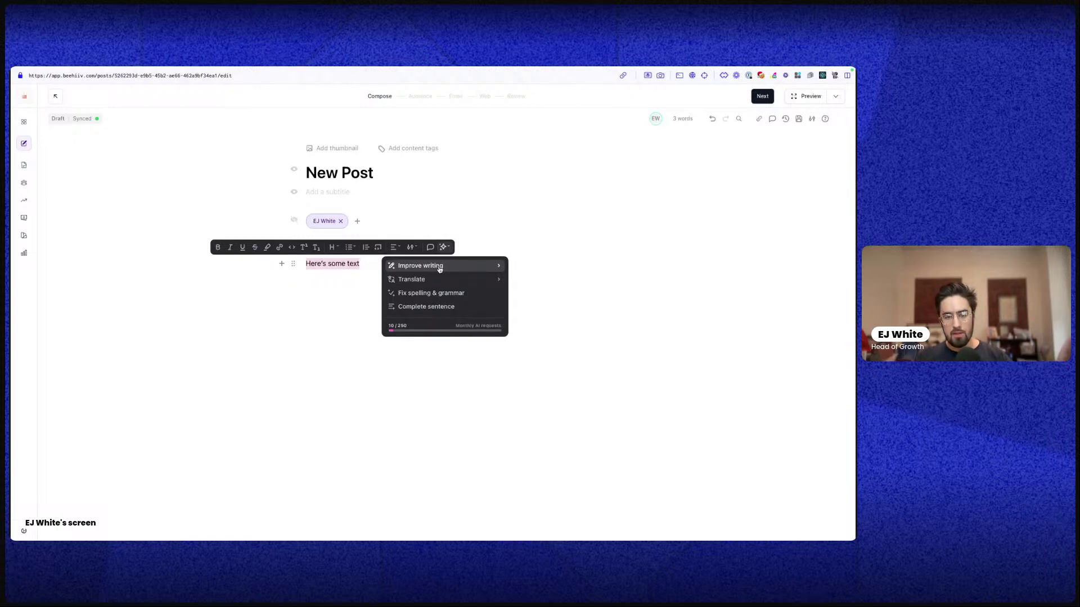
click(440, 268)
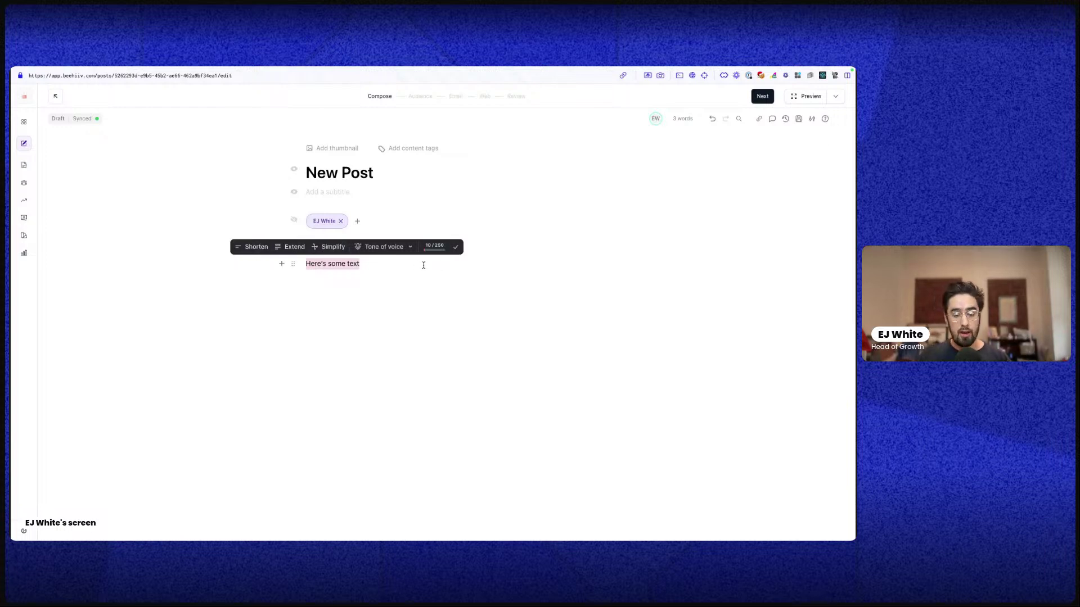
click(405, 258)
drag(359, 263, 305, 263)
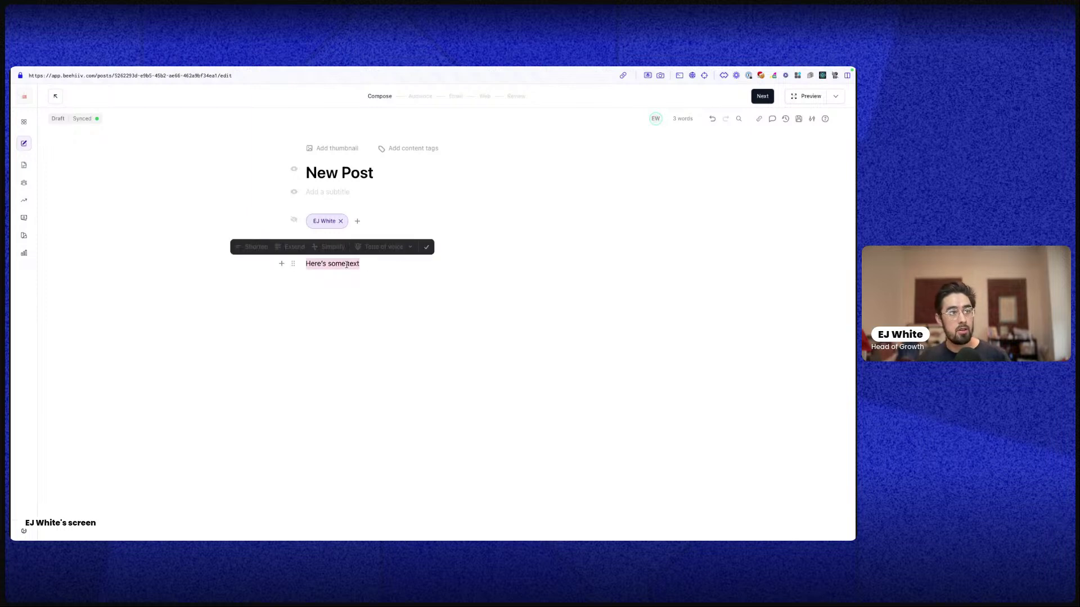
click(387, 250)
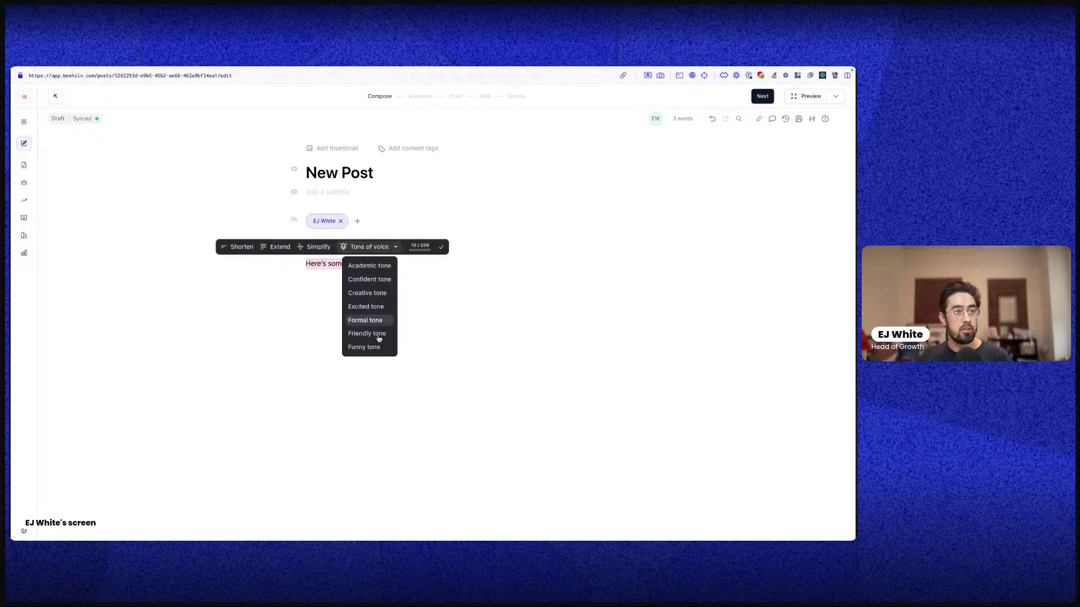
click(371, 287)
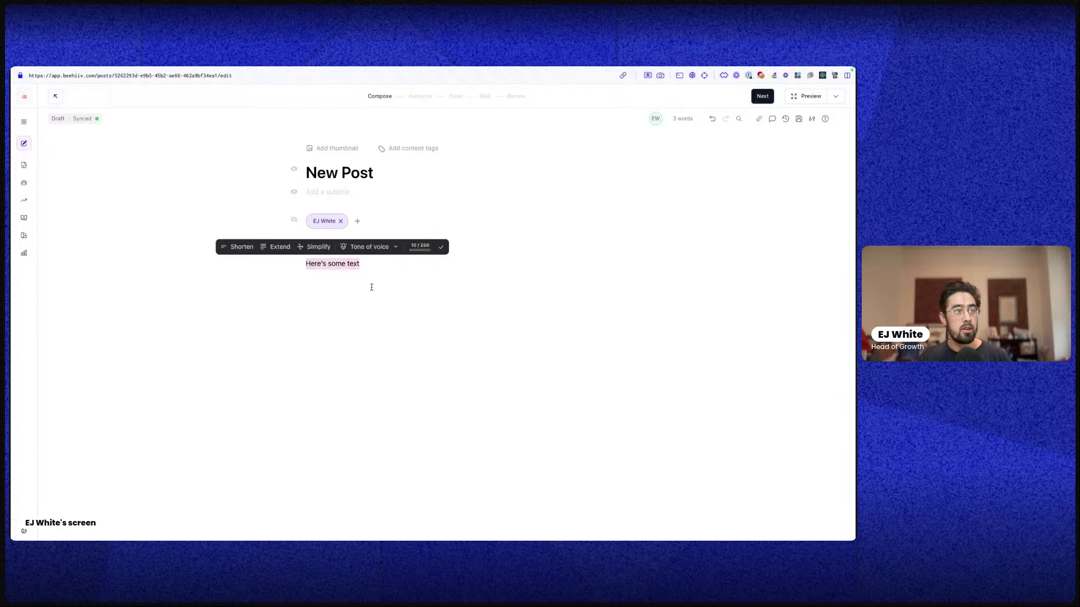
click(403, 266)
drag(359, 264, 305, 264)
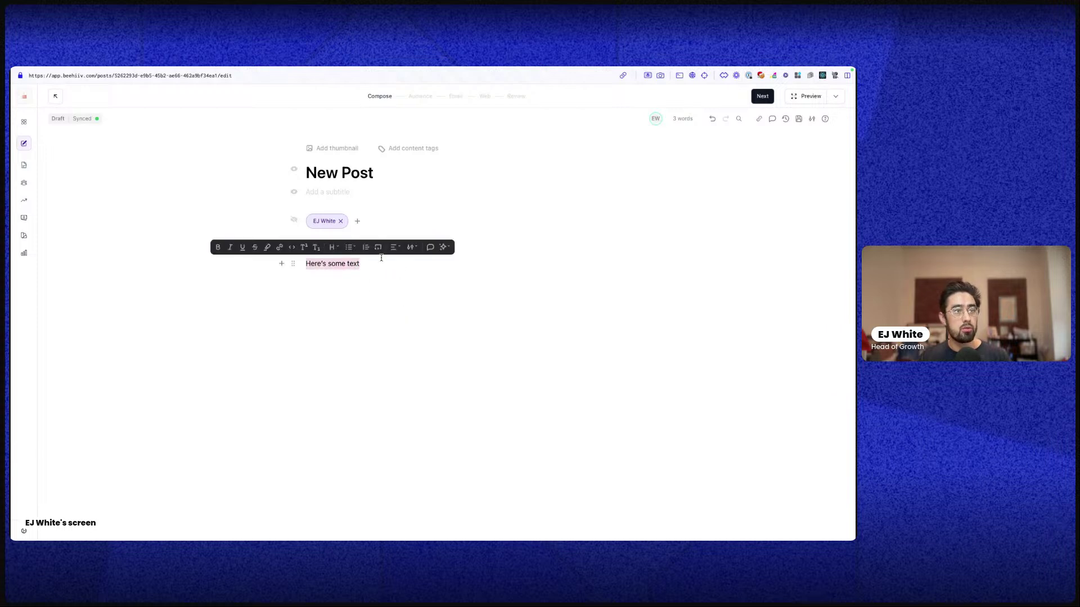
click(450, 252)
click(410, 278)
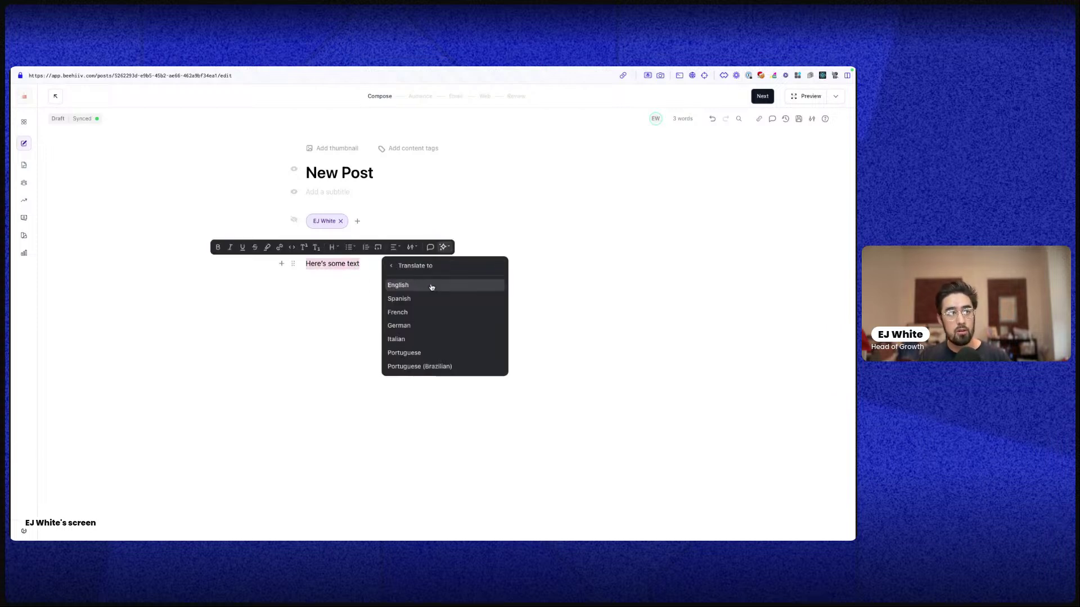
scroll(425, 368, down, 2)
scroll(409, 352, up, 2)
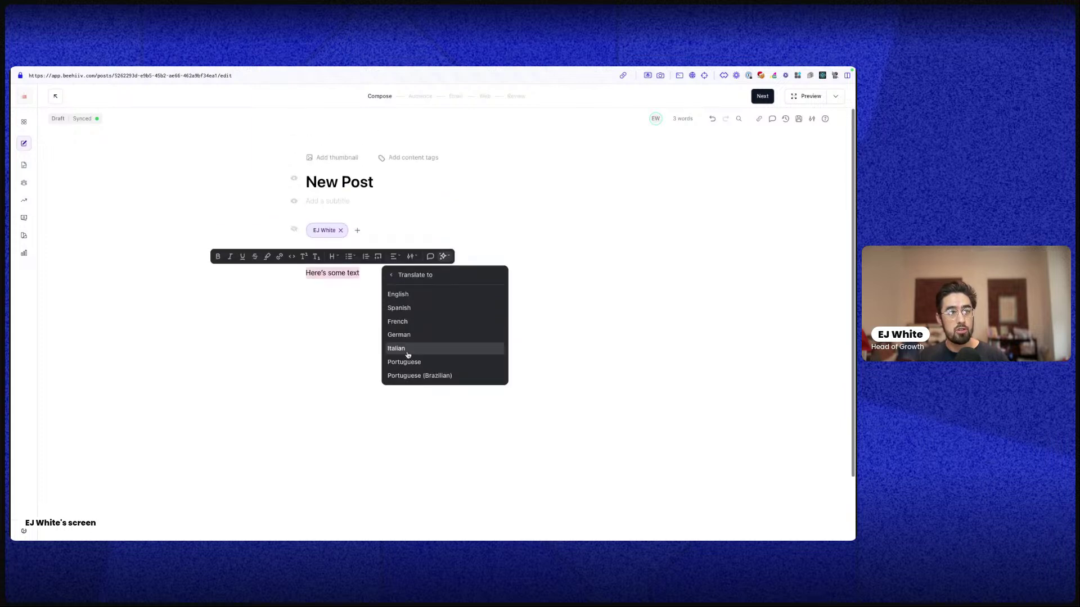
click(318, 321)
triple_click(327, 274)
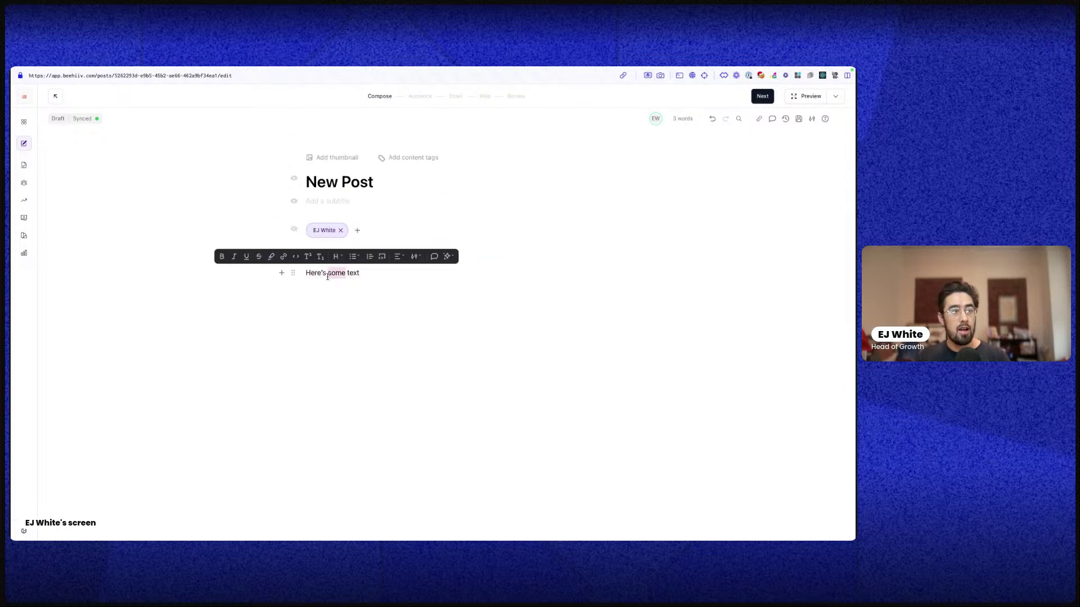
click(445, 256)
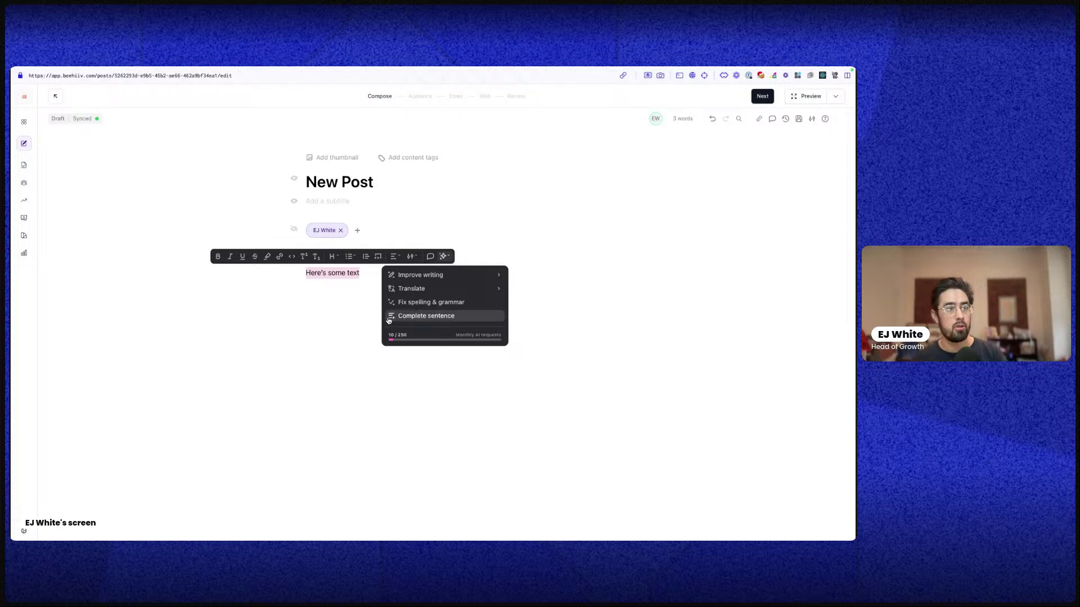
click(334, 318)
click(336, 321)
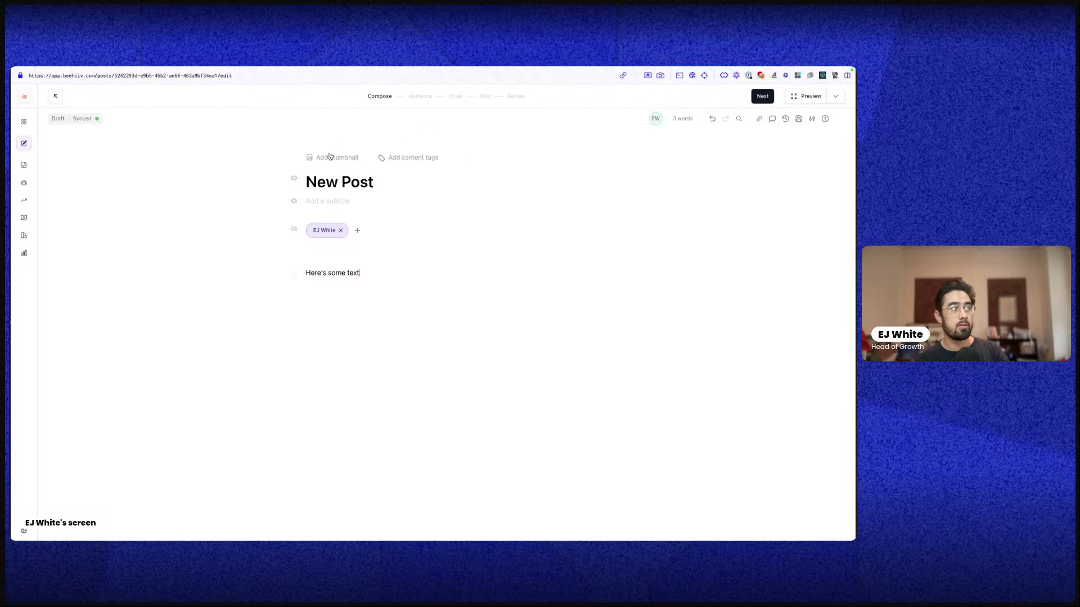
Advance the draft from Compose to the Audience step
click(772, 99)
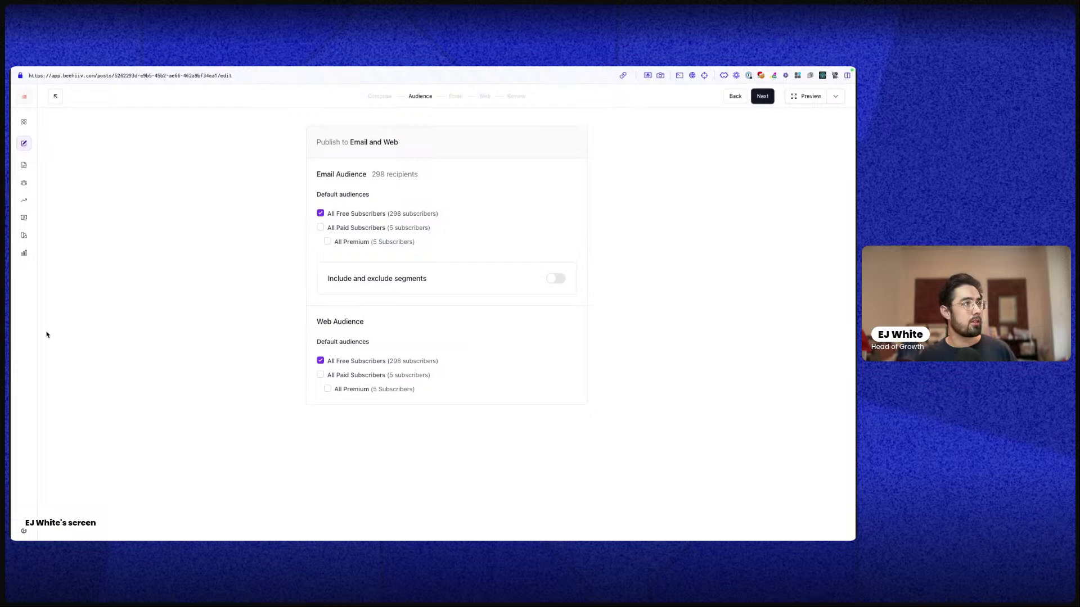
In the newsletter style editor tab, collapse Background and exit to the Vacation Voyeur dashboard
mouse_move(82, 283)
click(79, 164)
click(66, 203)
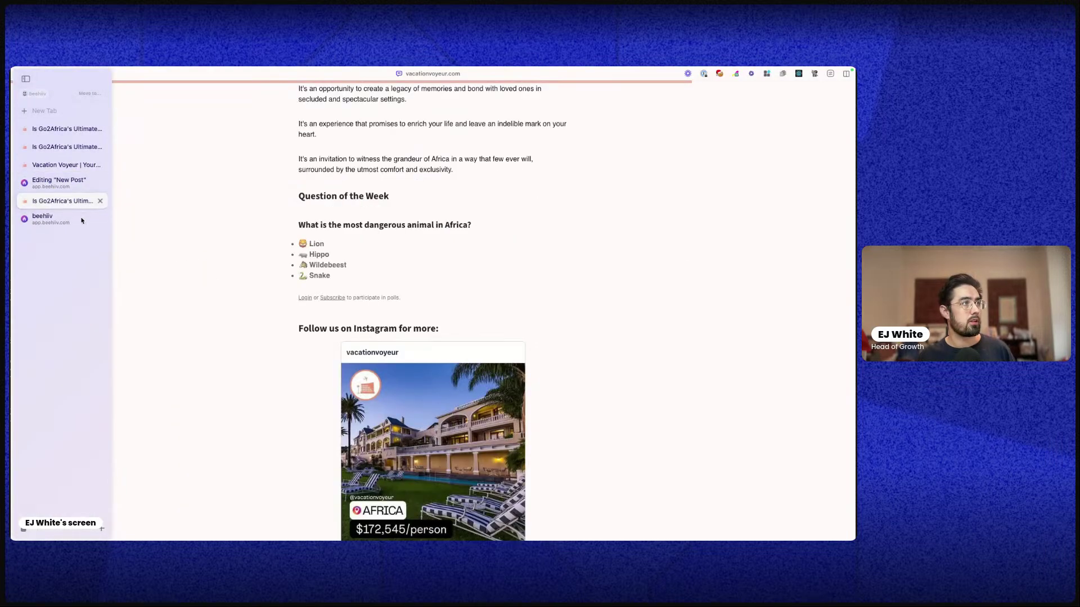
click(62, 217)
click(51, 97)
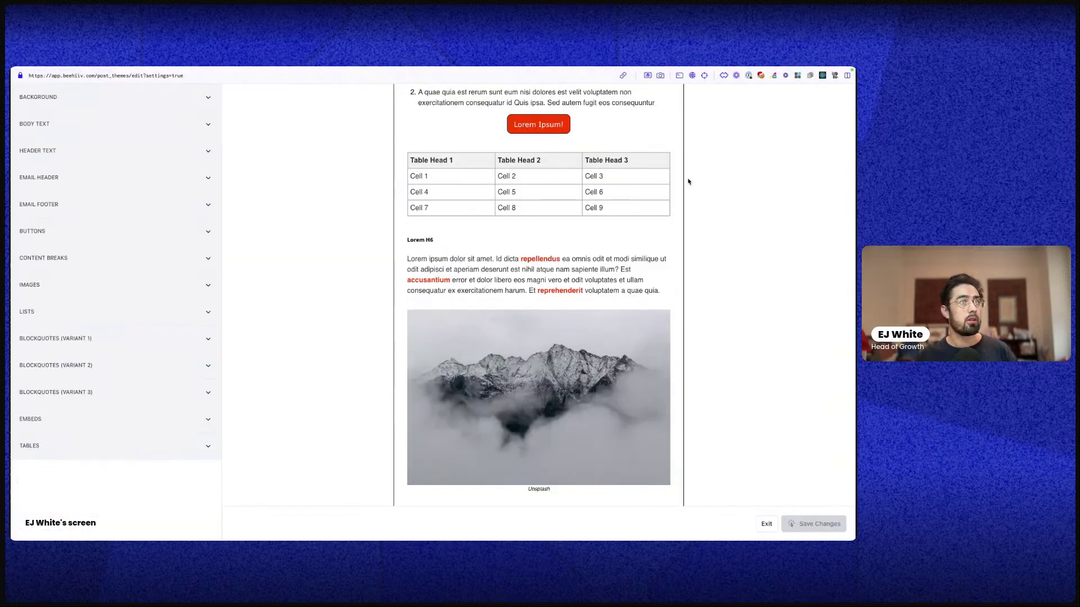
click(766, 523)
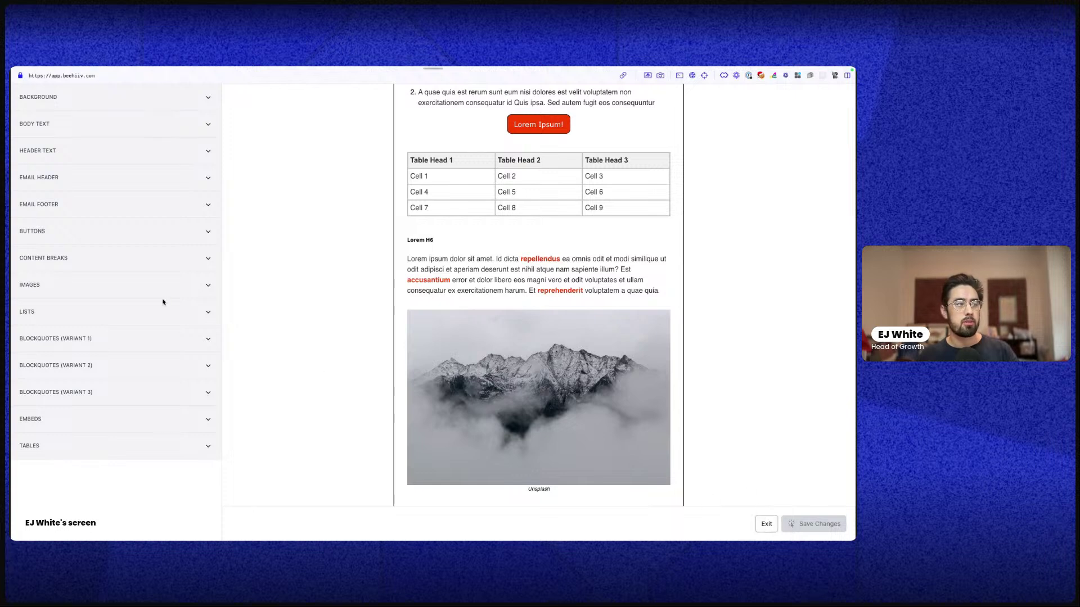
mouse_move(12, 243)
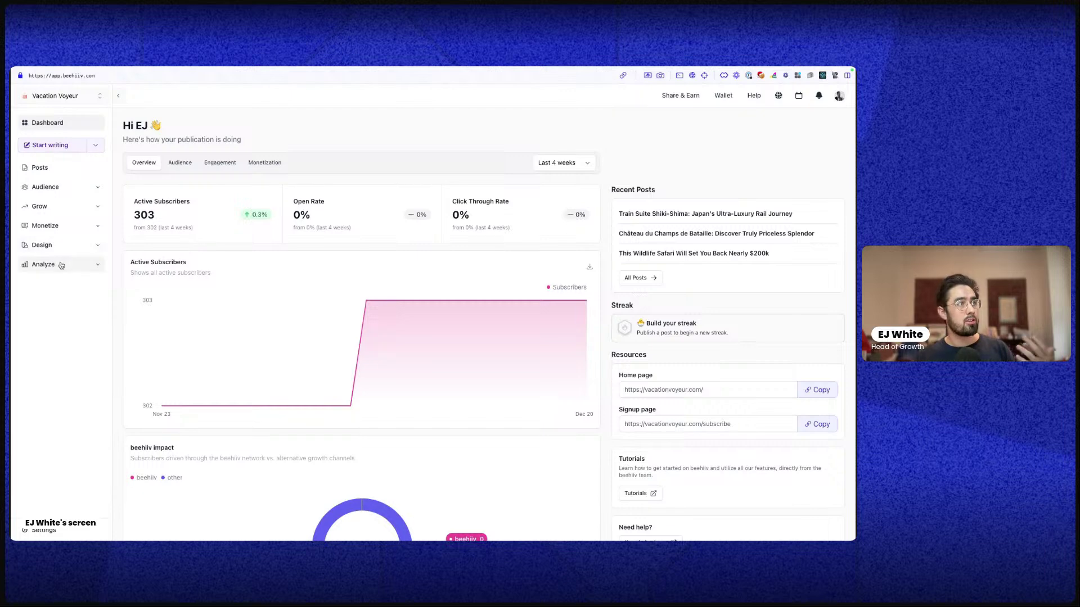
click(78, 246)
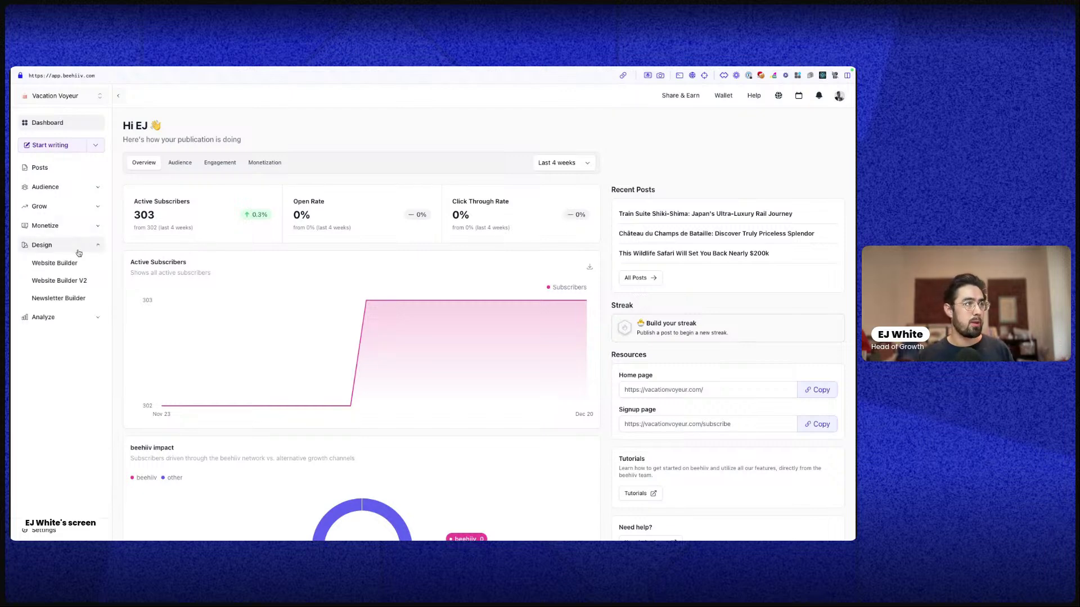
click(73, 264)
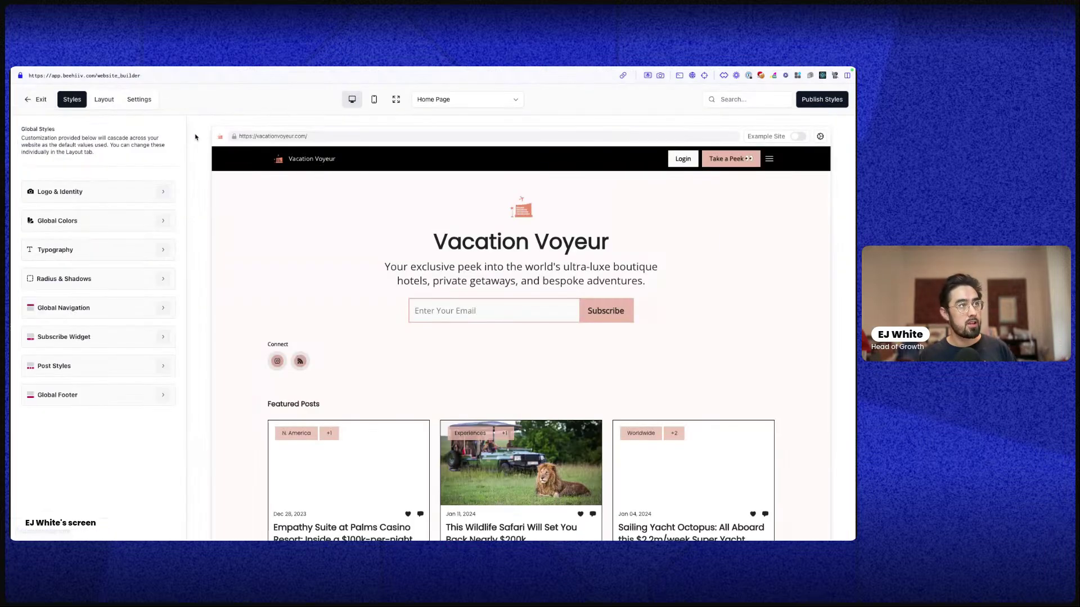
click(138, 99)
click(79, 311)
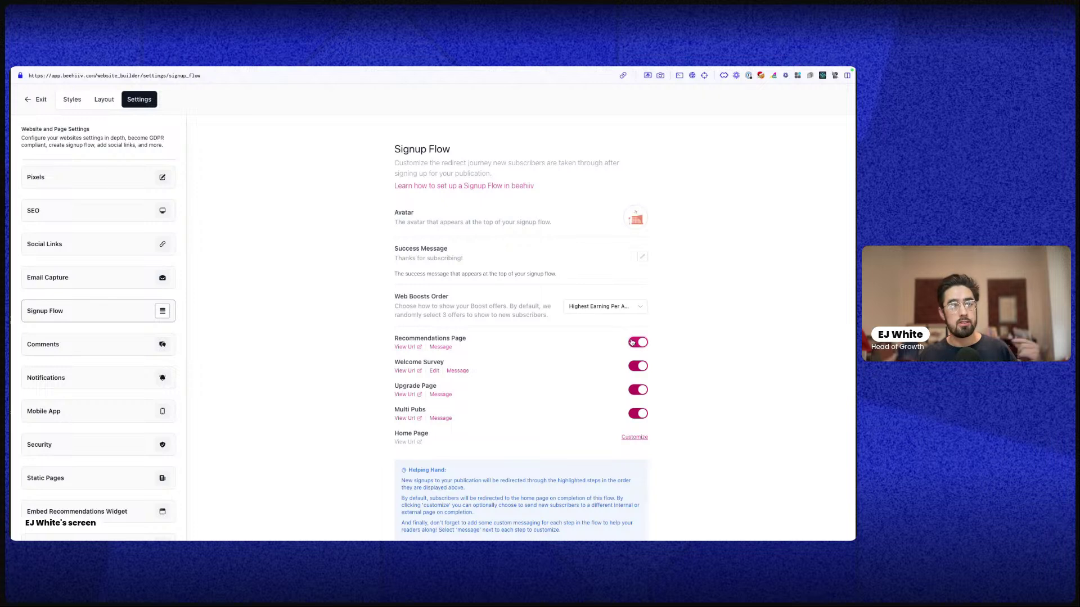
click(632, 342)
click(634, 346)
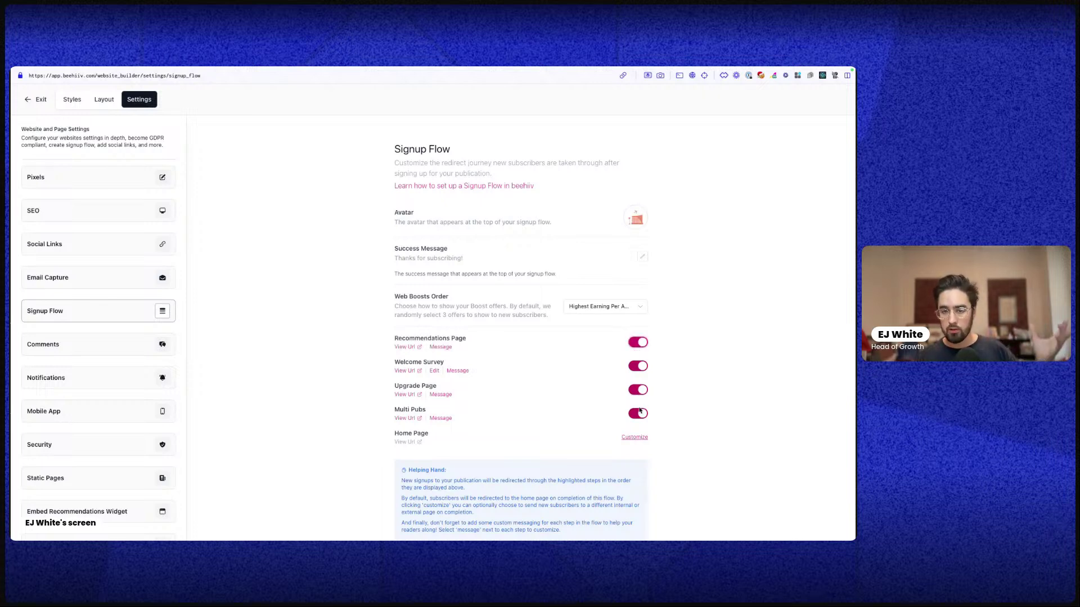
scroll(639, 413, down, 1)
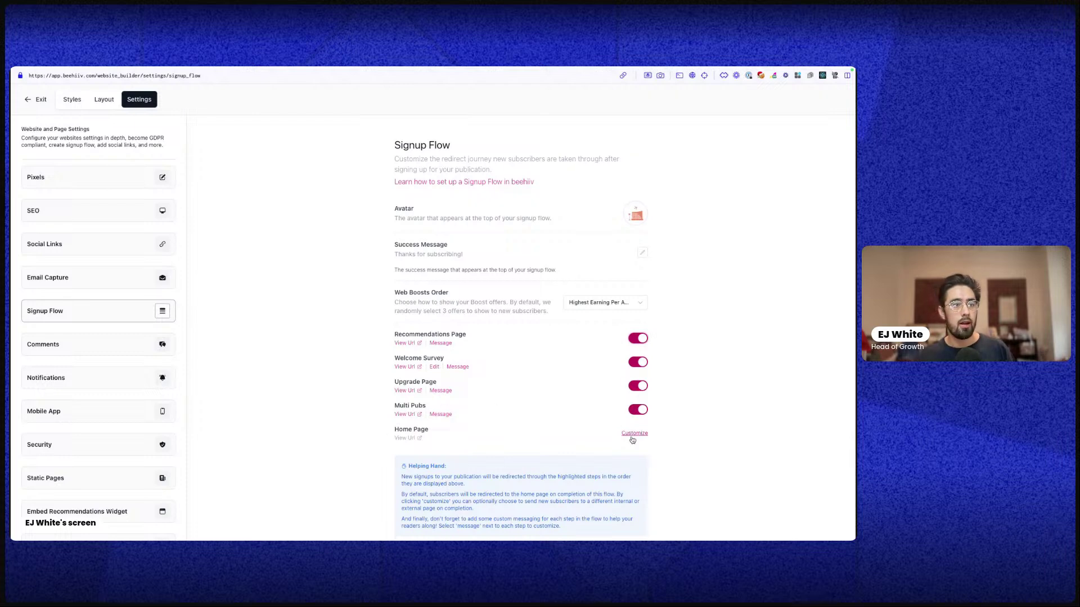
click(633, 434)
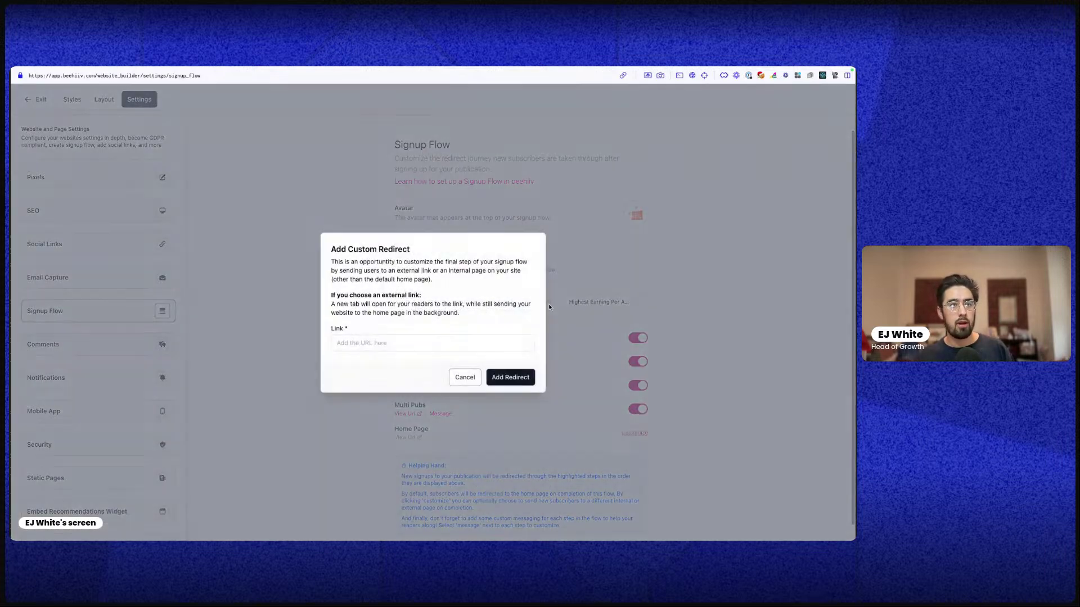
click(459, 377)
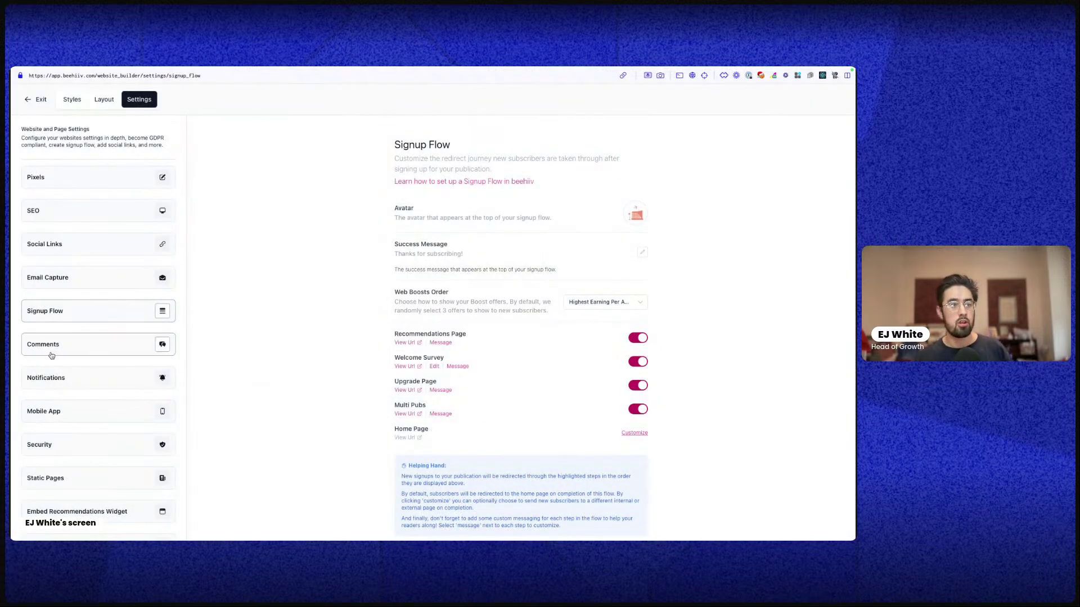
click(45, 100)
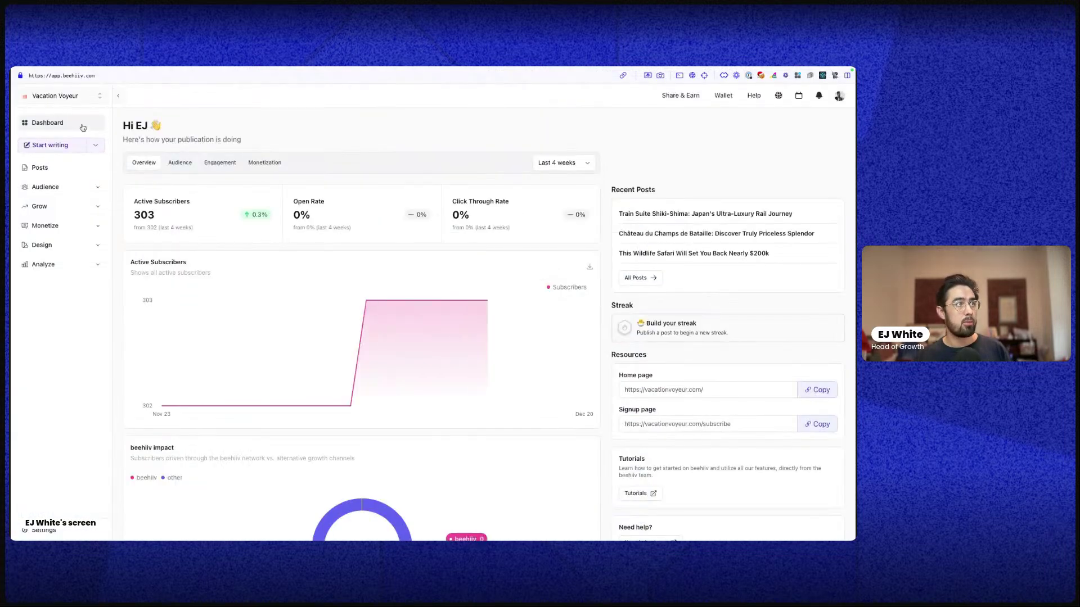
click(79, 266)
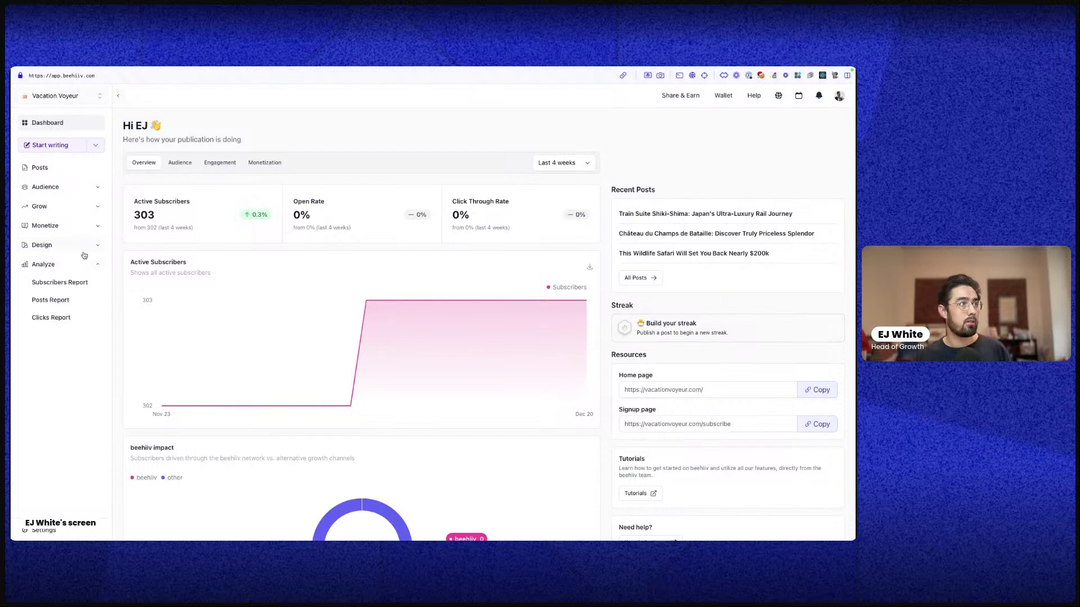
click(84, 246)
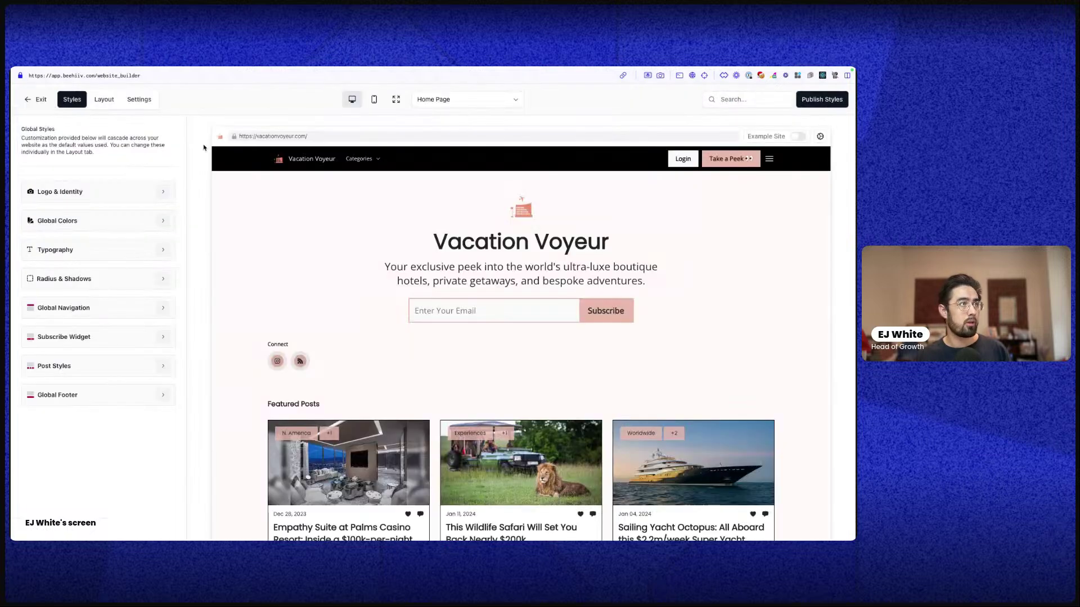
click(476, 105)
click(453, 219)
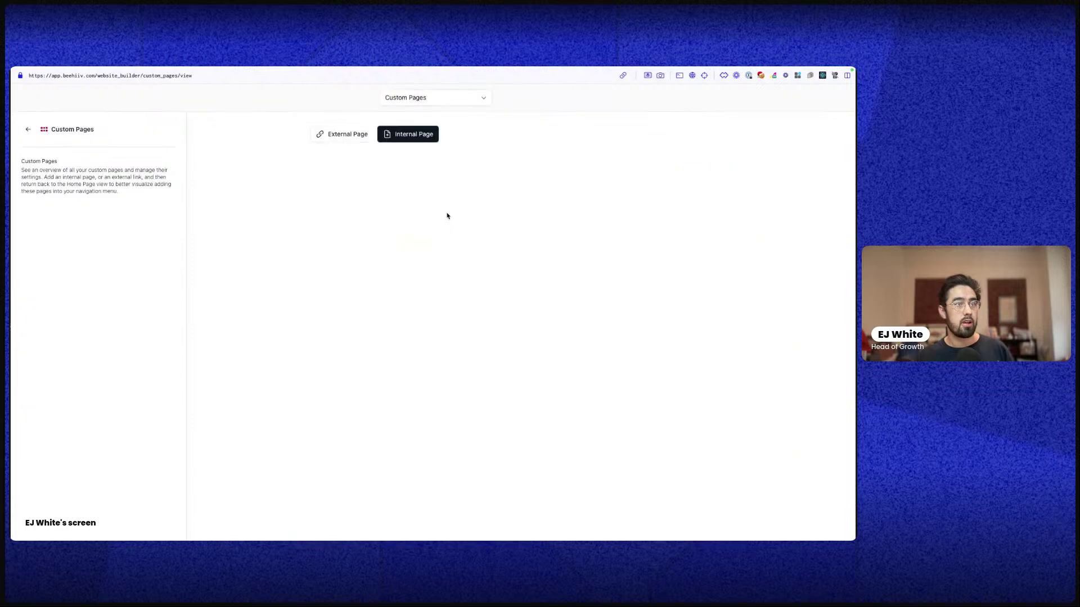
click(408, 136)
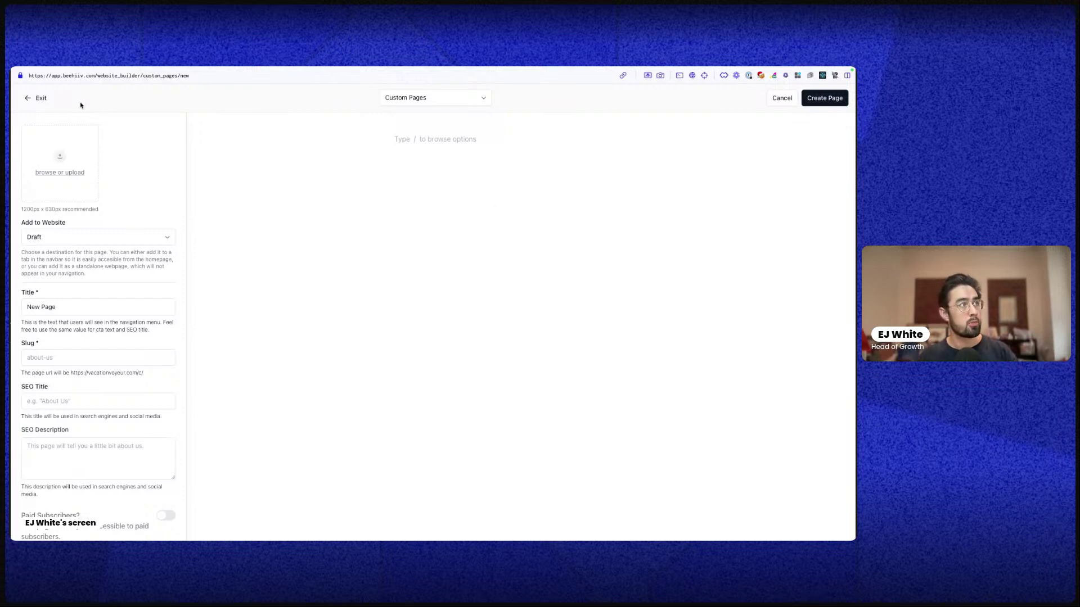
click(48, 102)
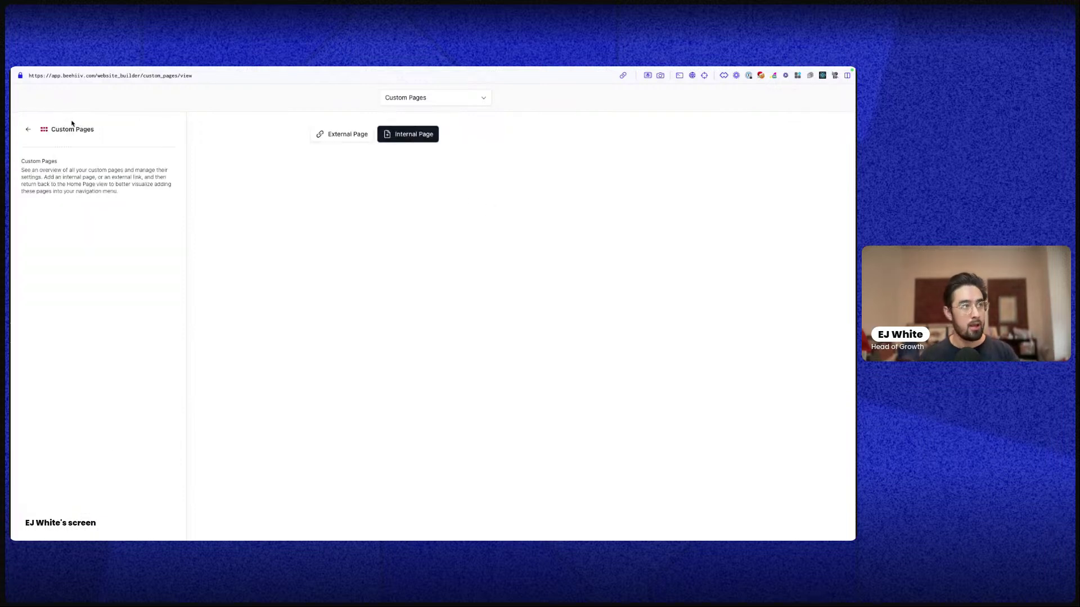
click(30, 129)
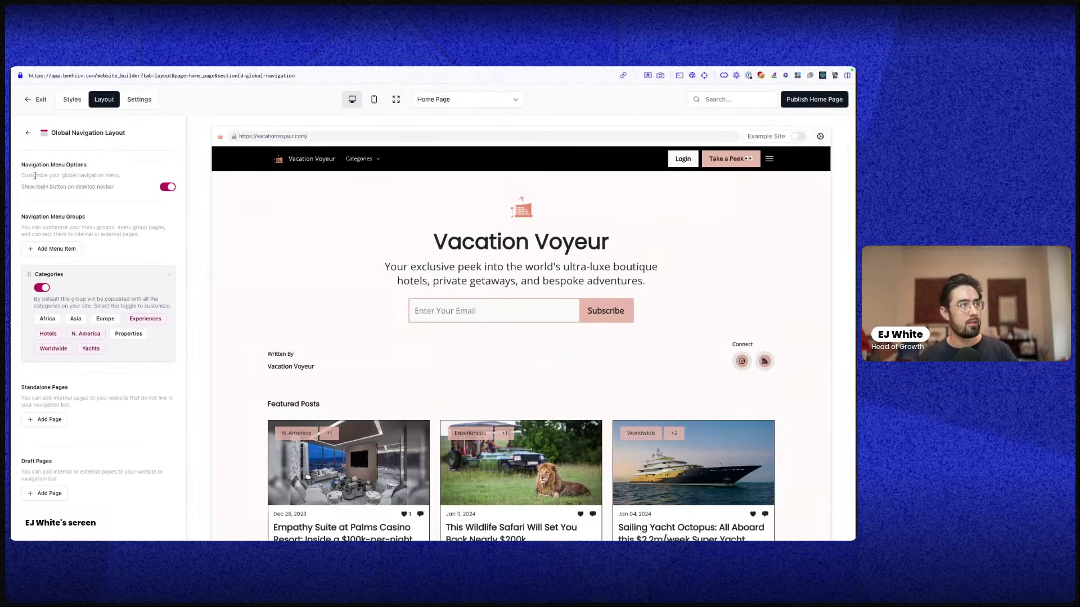
click(32, 100)
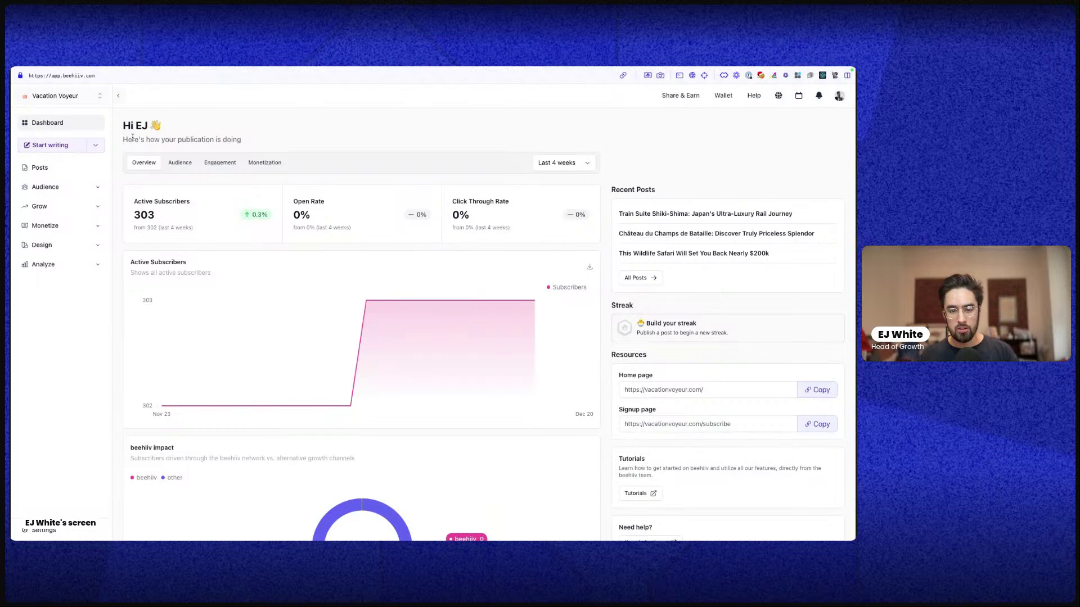
mouse_move(11, 228)
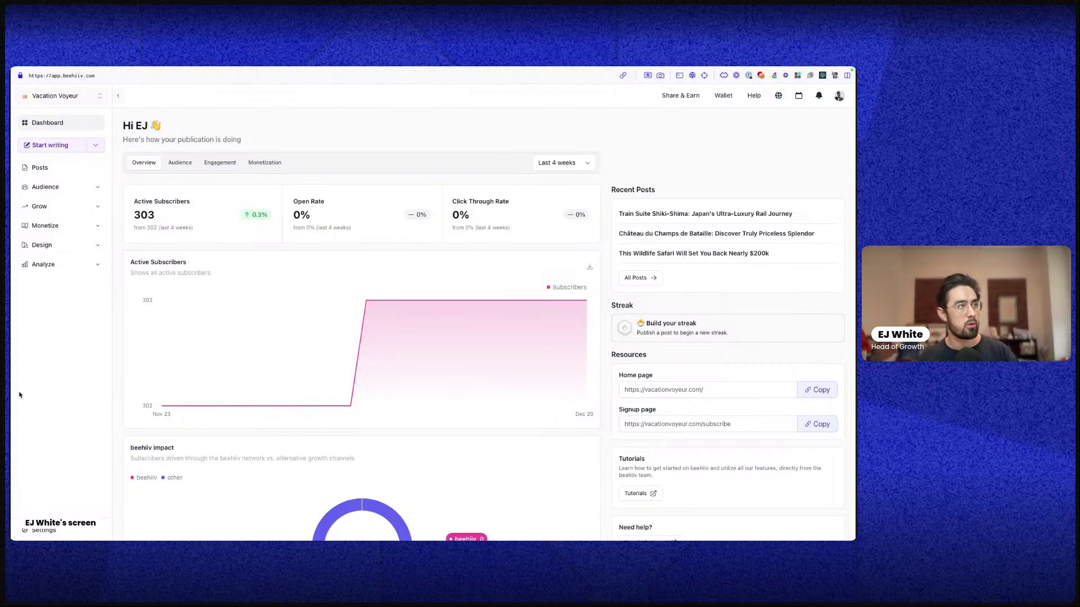
mouse_move(195, 328)
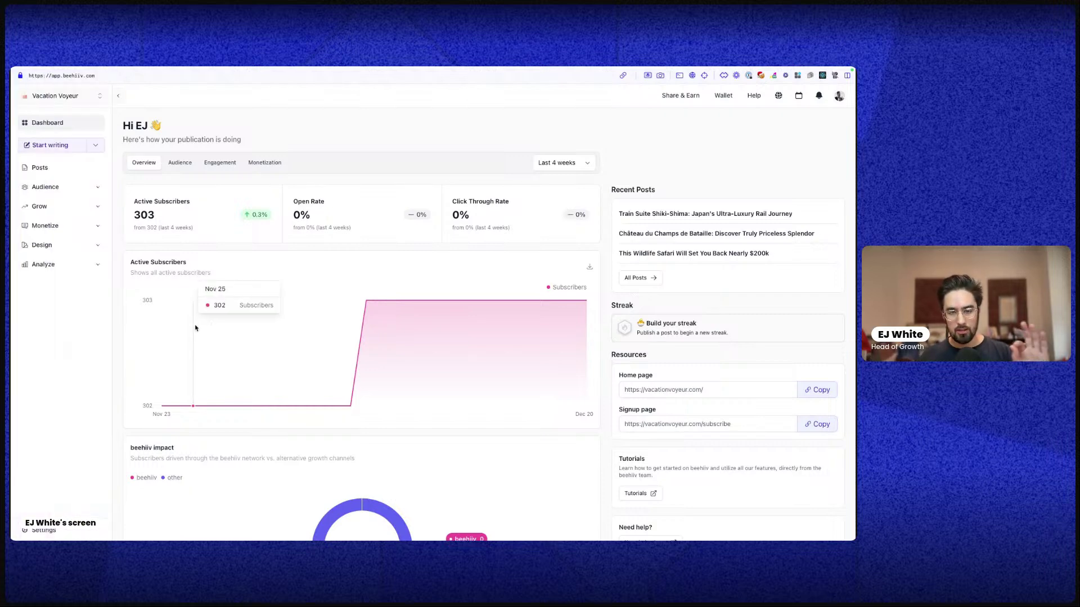
Open the first New Post draft, hide its author byline, and move to the Audience step
click(73, 171)
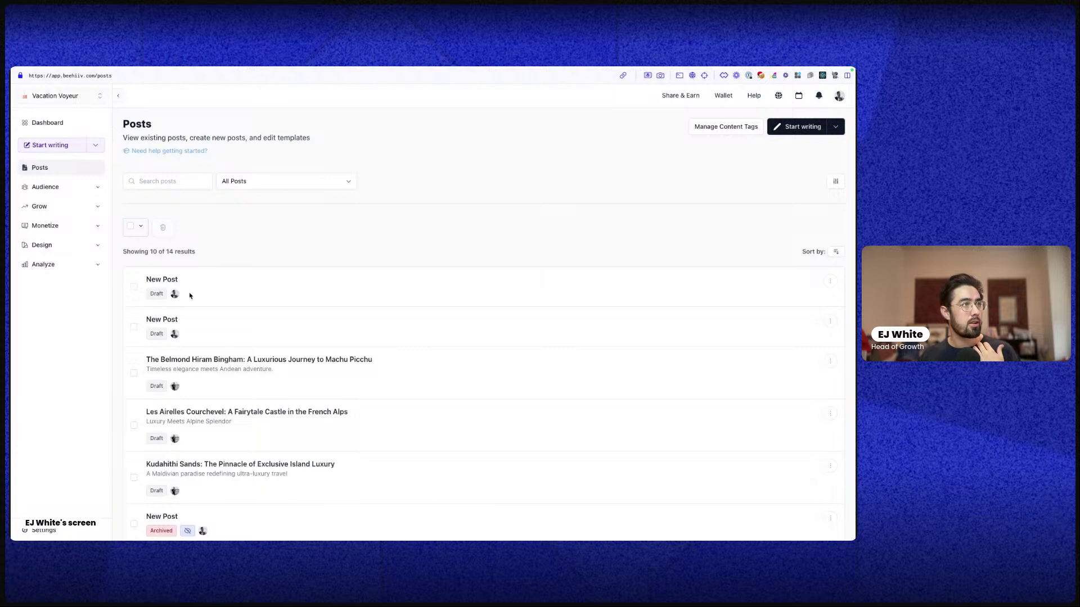
click(159, 278)
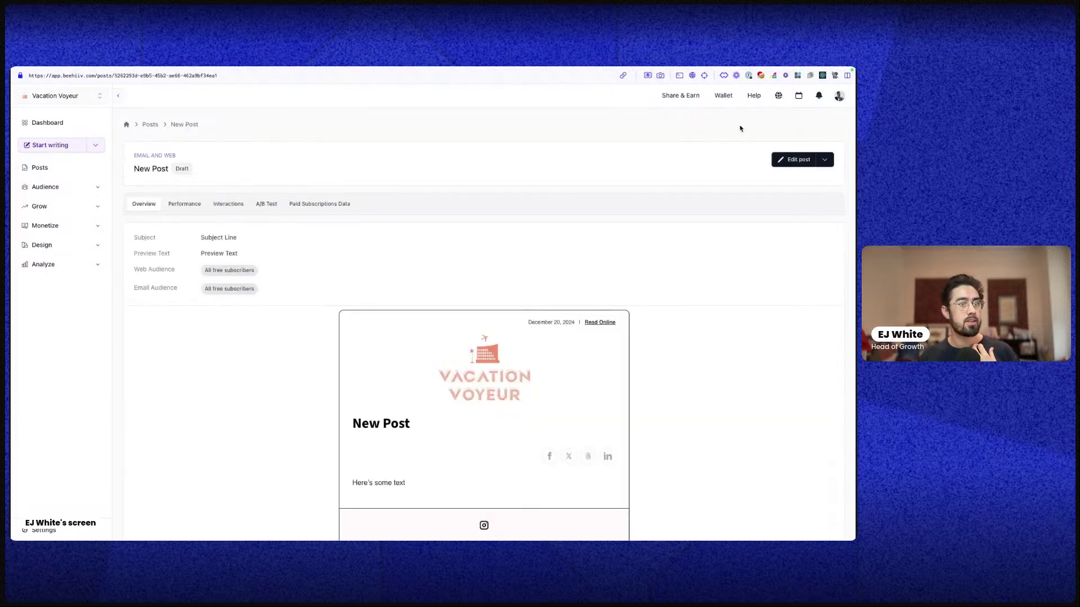
click(795, 159)
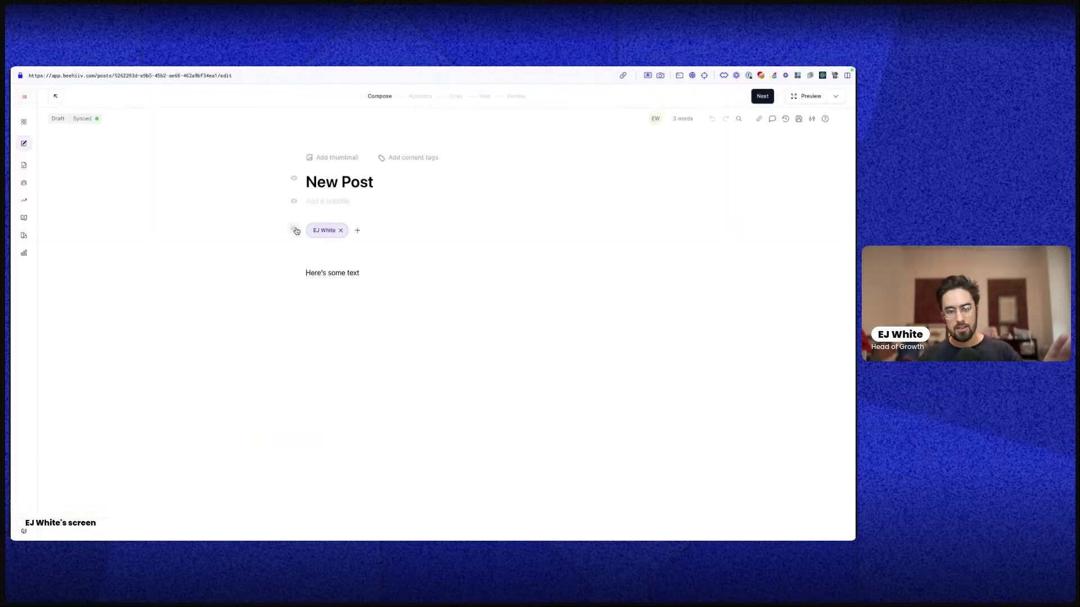
click(295, 230)
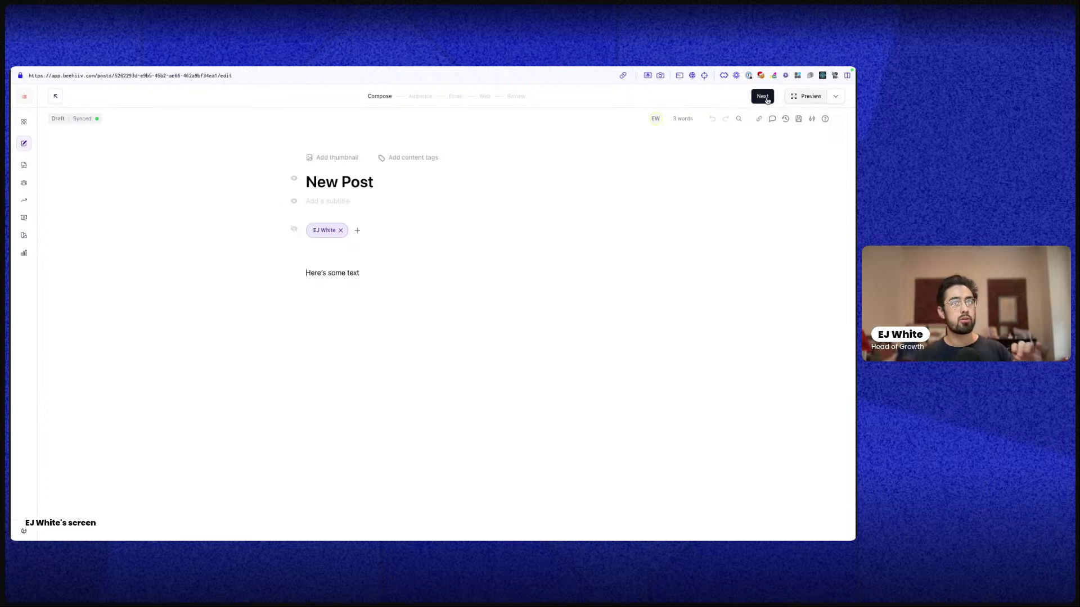
click(764, 98)
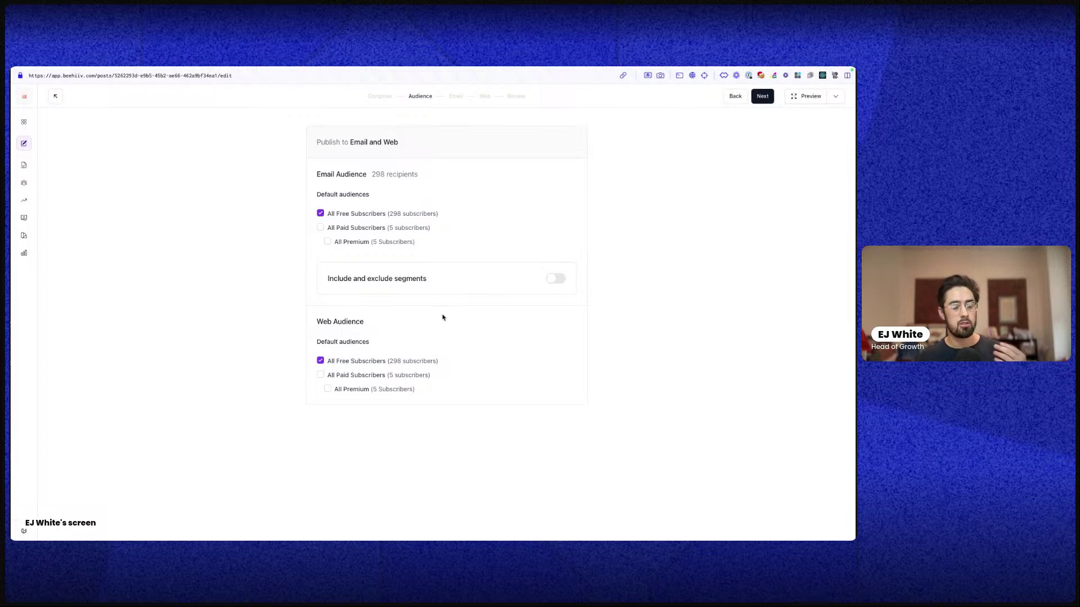
Try the Web Audience free, paid and premium options, keeping Premium paywall, ending with none selected
click(323, 363)
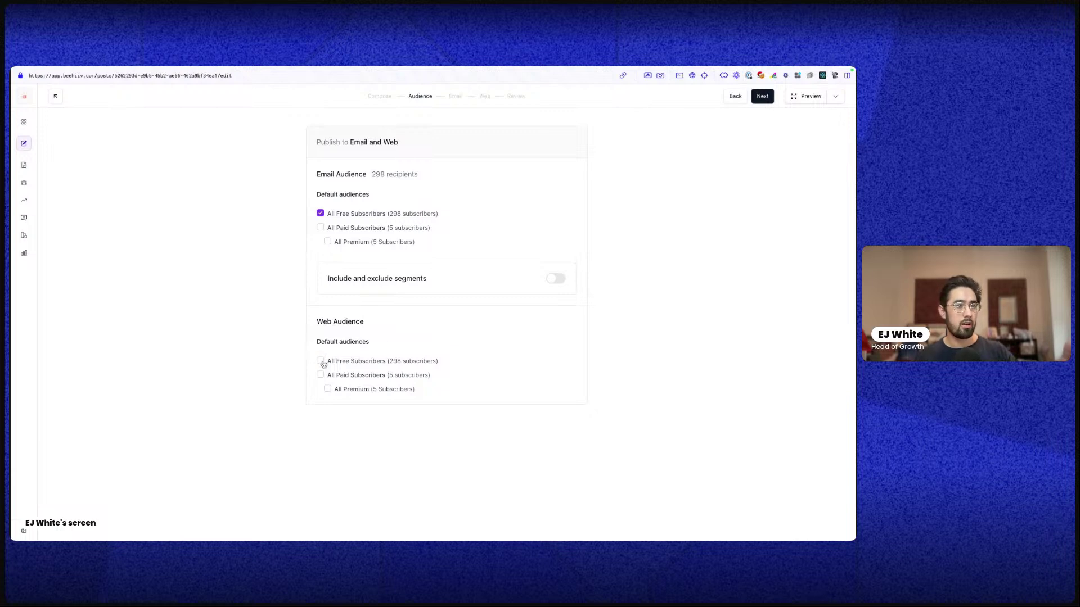
click(323, 363)
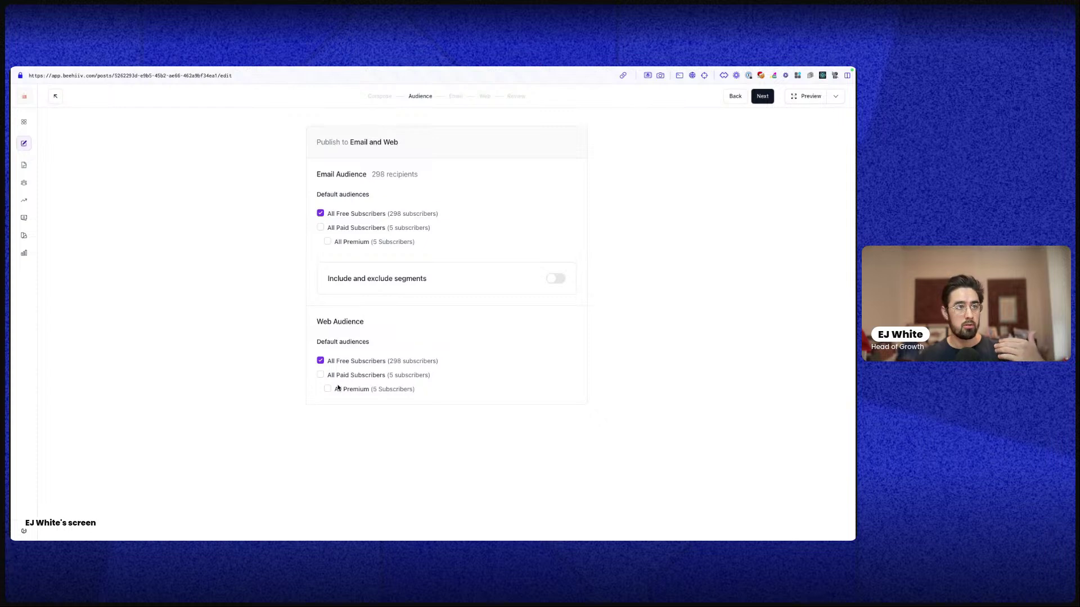
click(320, 376)
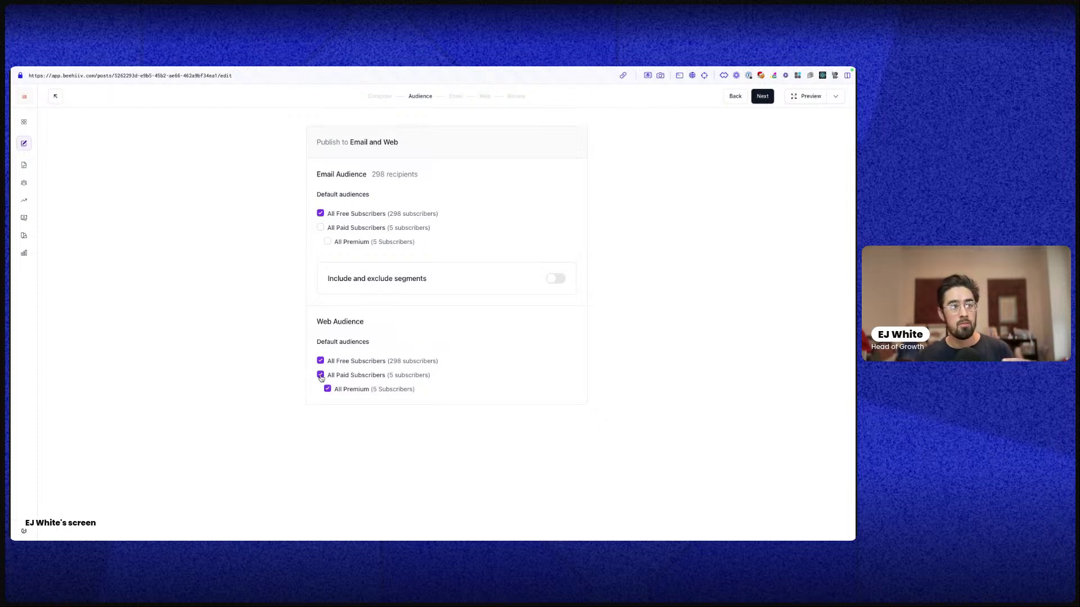
click(321, 375)
click(320, 360)
click(320, 375)
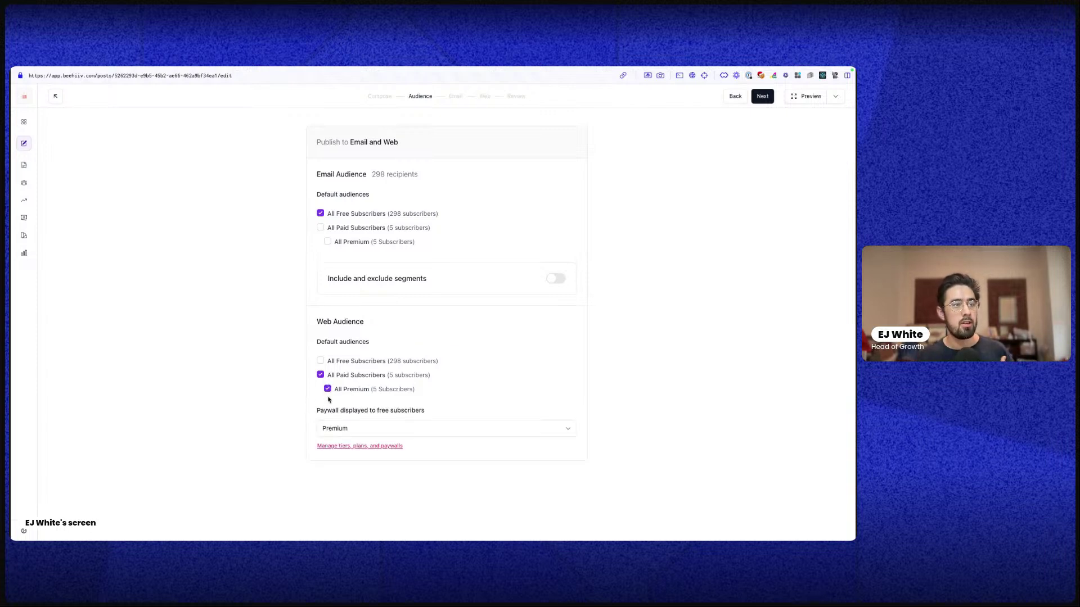
click(347, 433)
click(352, 423)
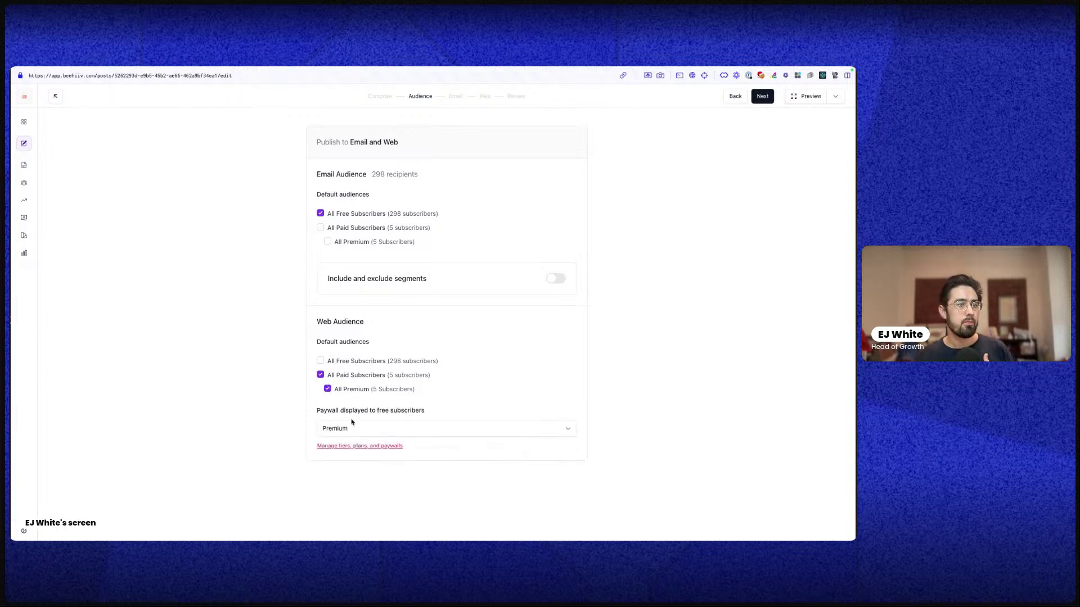
click(329, 389)
click(328, 391)
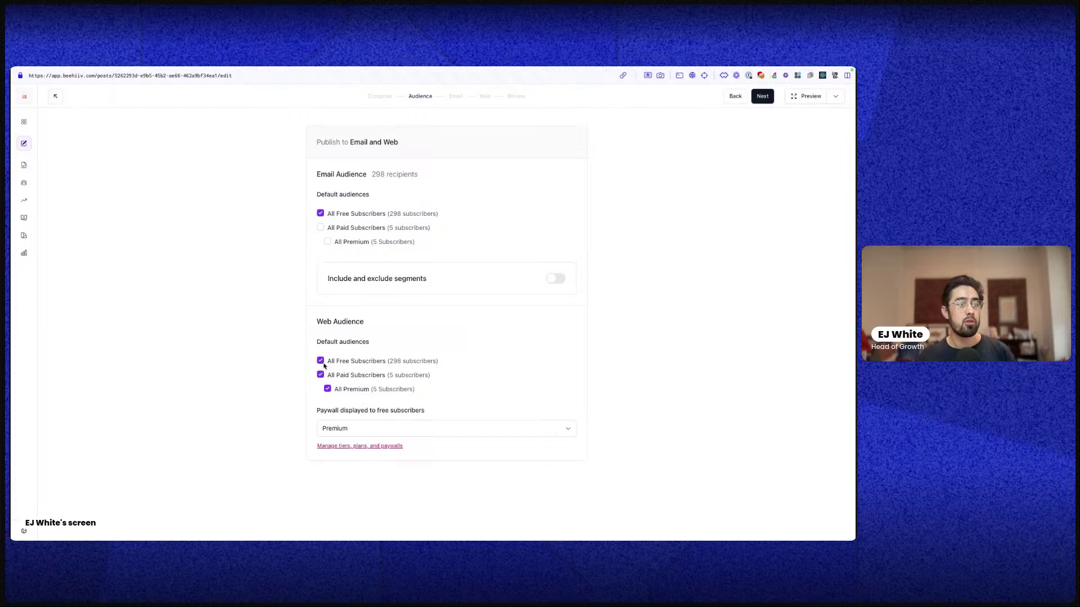
click(320, 374)
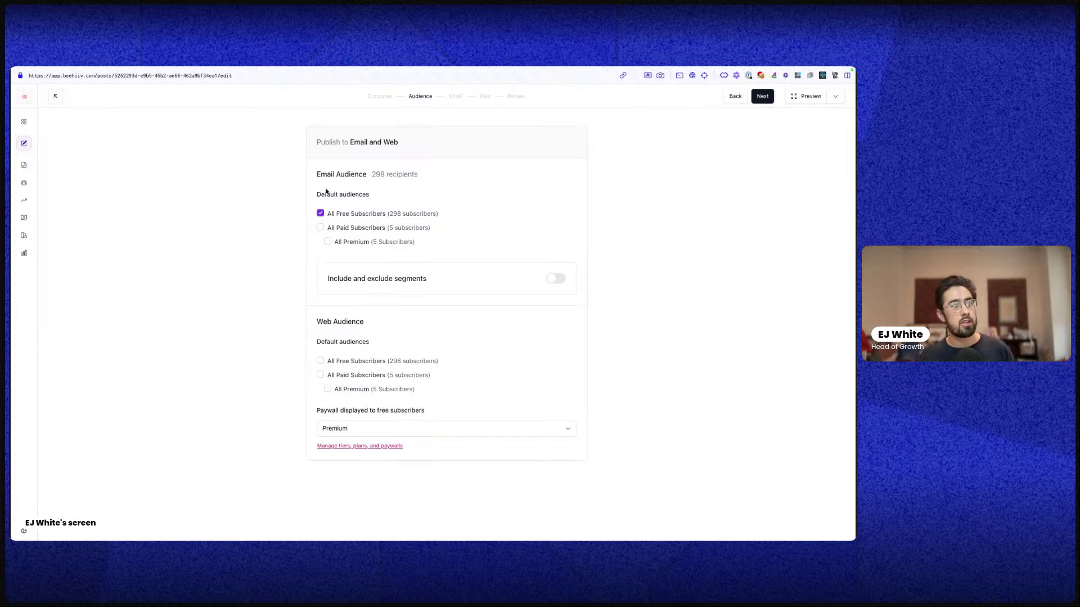
Untick free and paid Email Audience subscribers and switch on include/exclude segments
click(320, 227)
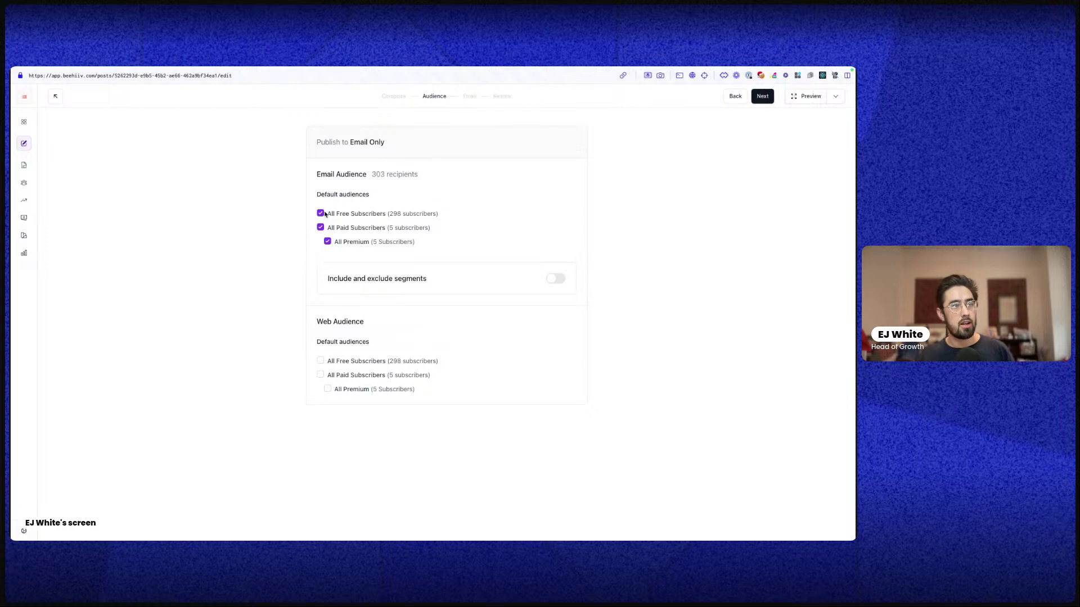
drag(327, 214, 386, 214)
click(325, 220)
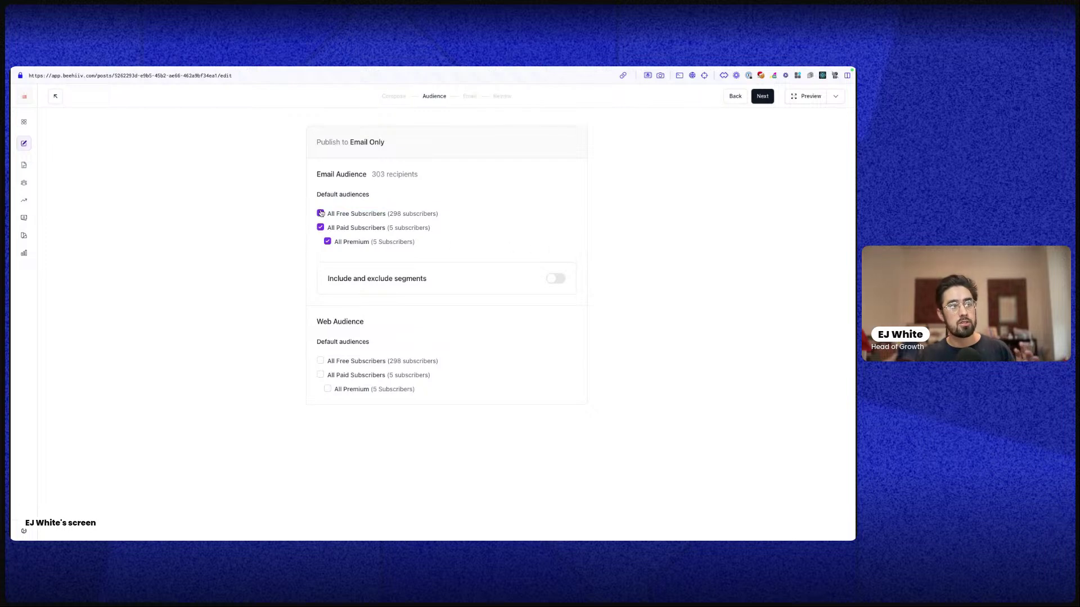
click(321, 214)
click(320, 227)
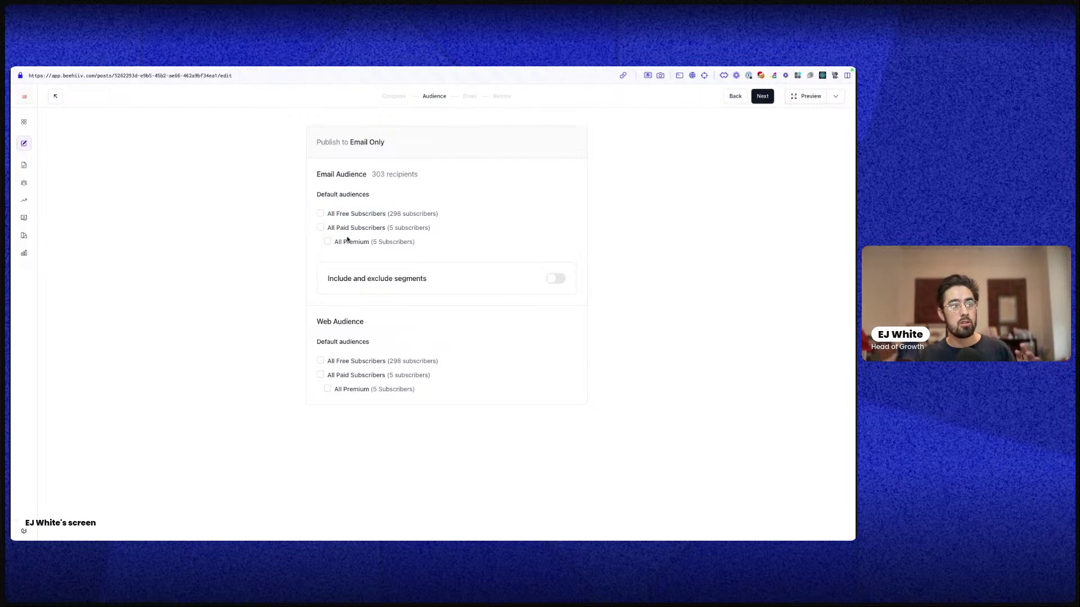
click(555, 283)
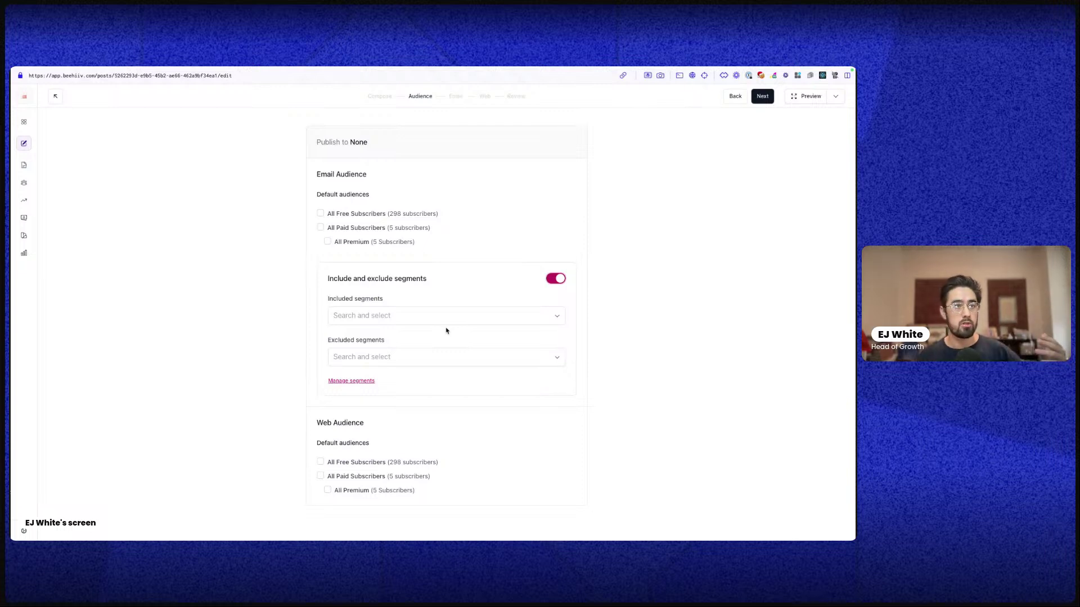
Try including and excluding the Instagram Subs (Paid) segment, leave free subscribers unticked, then continue
click(447, 325)
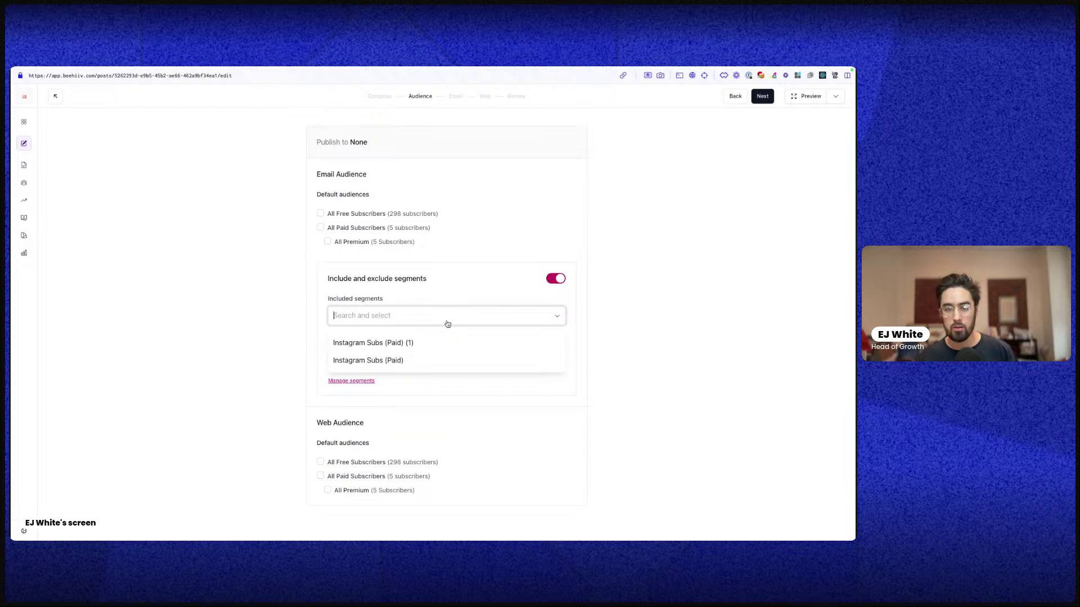
click(414, 344)
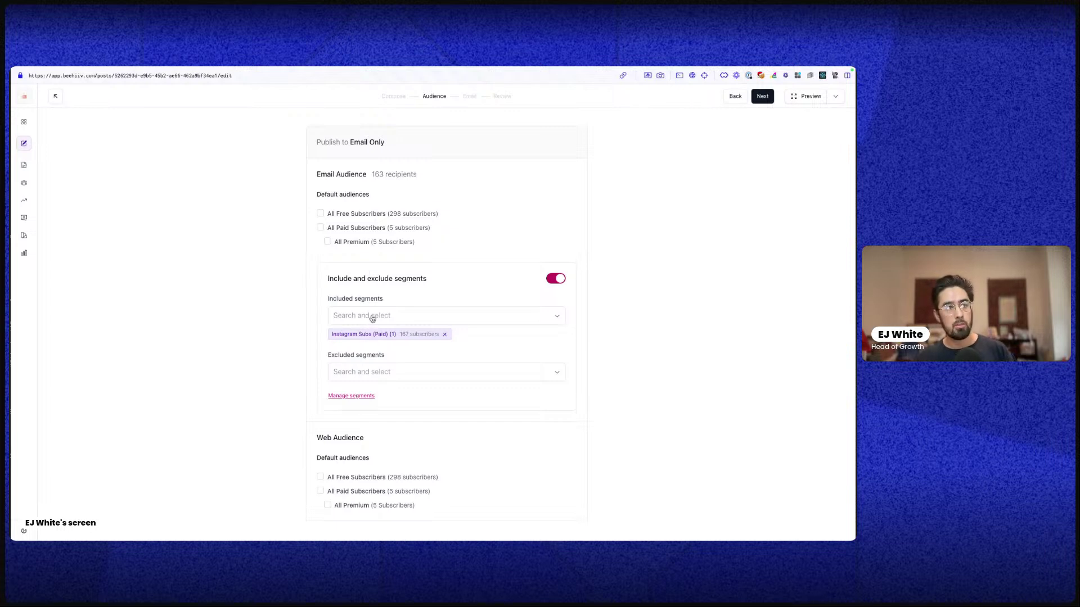
click(445, 335)
click(320, 214)
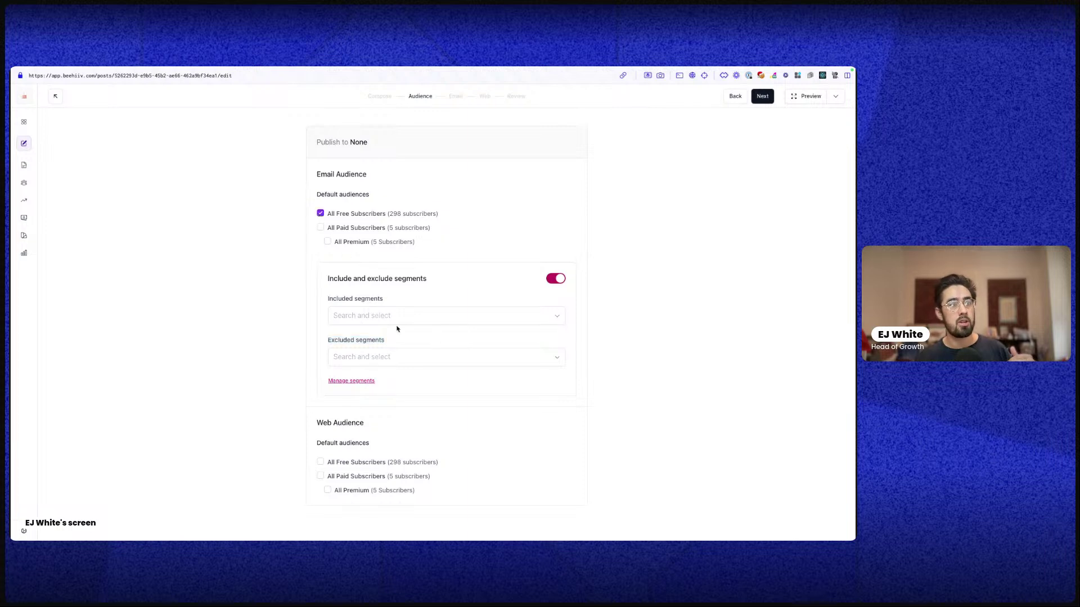
click(397, 358)
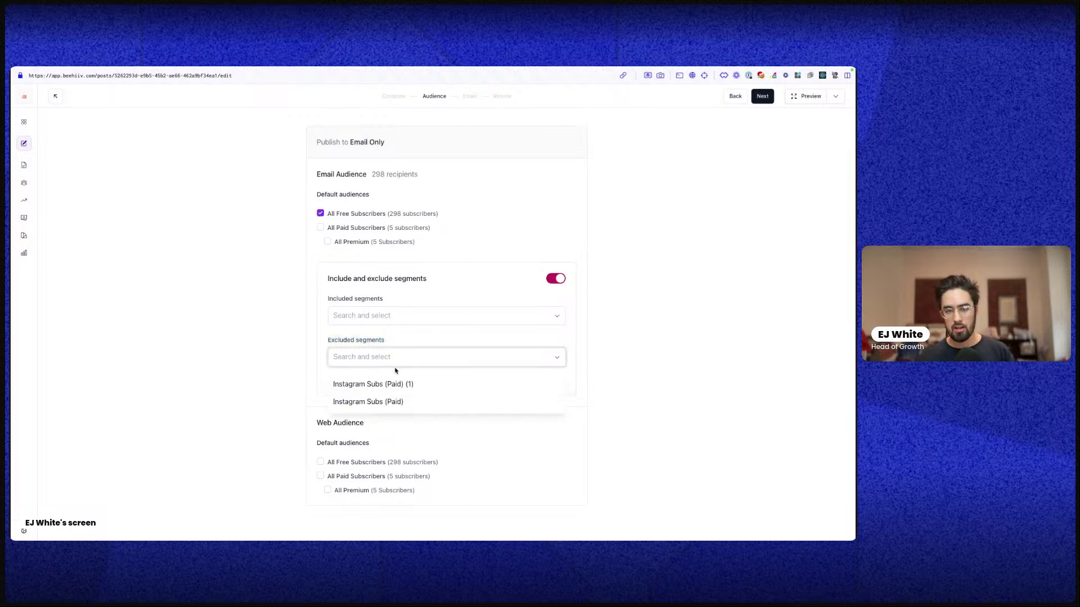
click(405, 397)
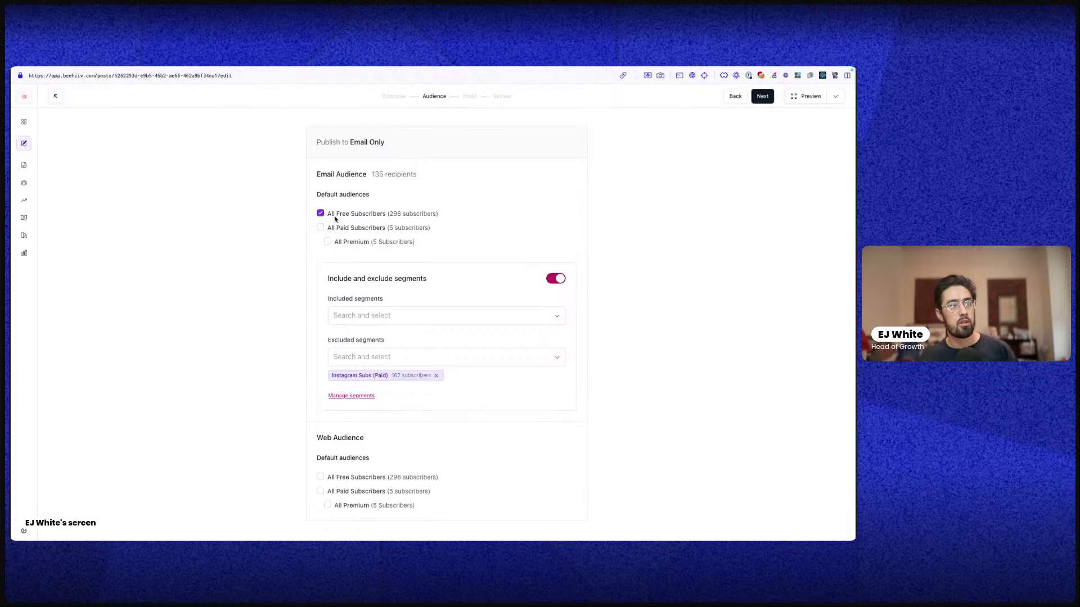
click(321, 214)
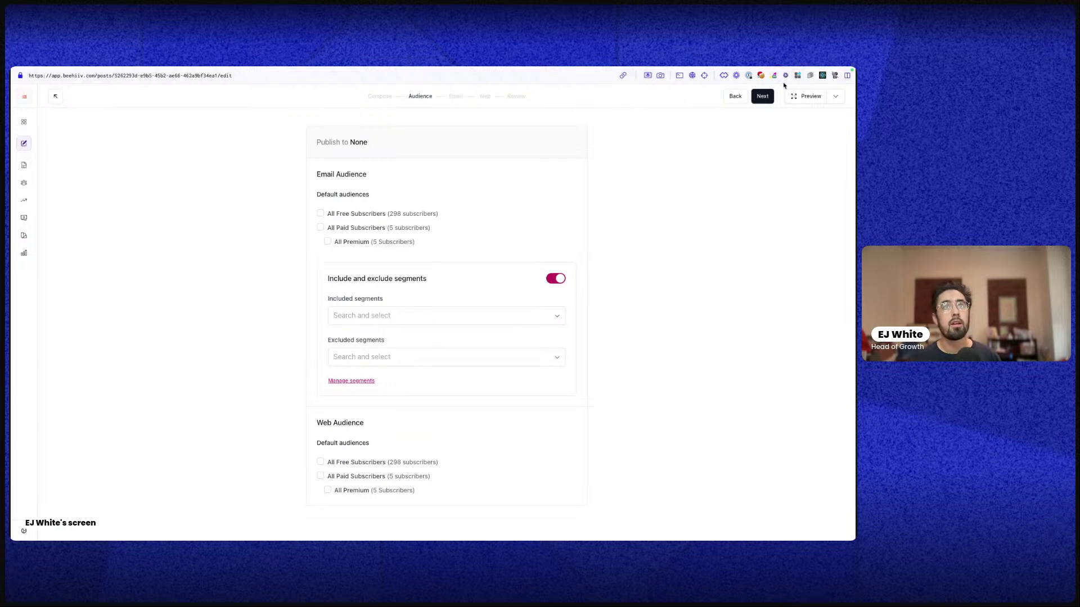
click(762, 96)
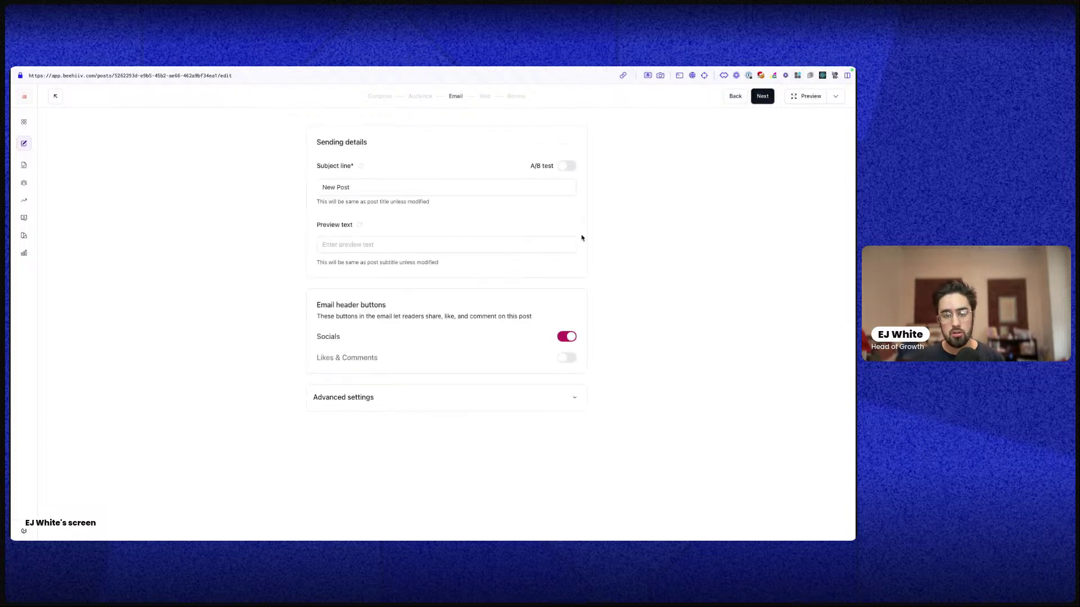
Enable the Likes & Comments header buttons, review the email preview, then go to the Web step
click(381, 190)
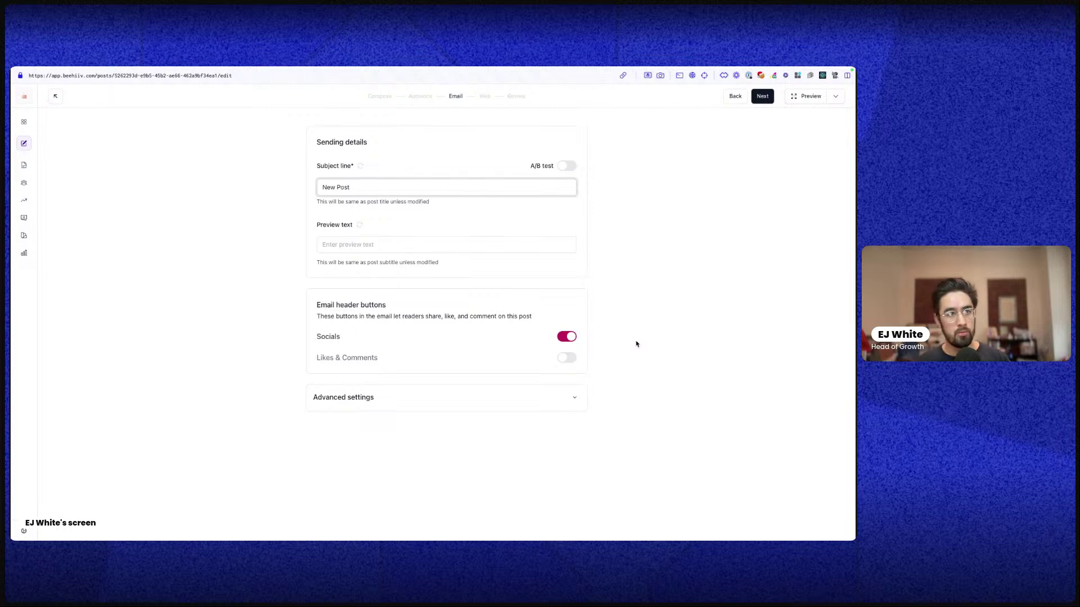
click(571, 360)
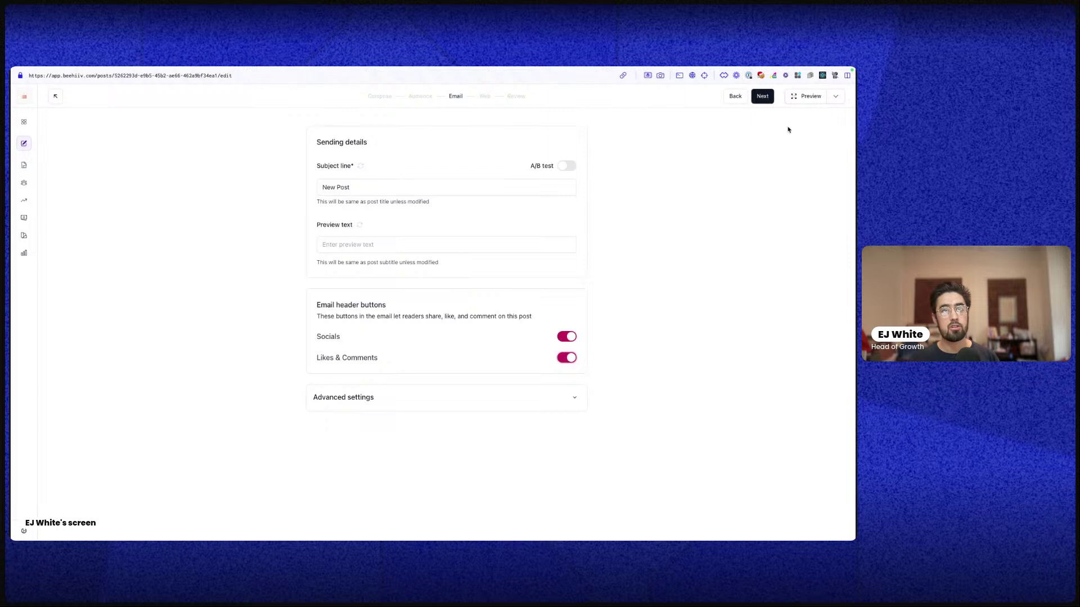
click(814, 96)
click(72, 110)
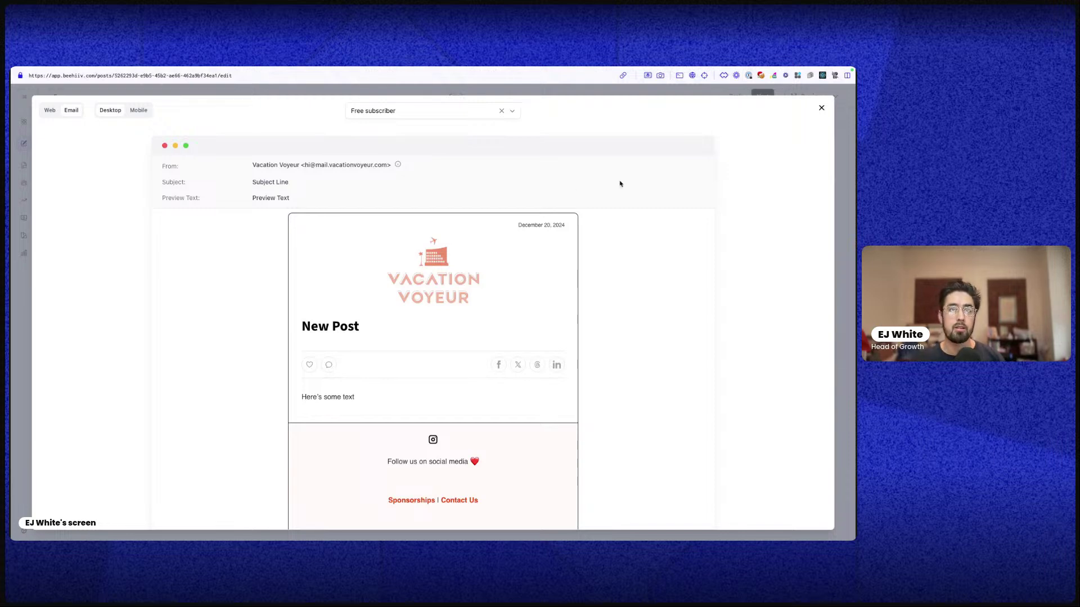
click(821, 107)
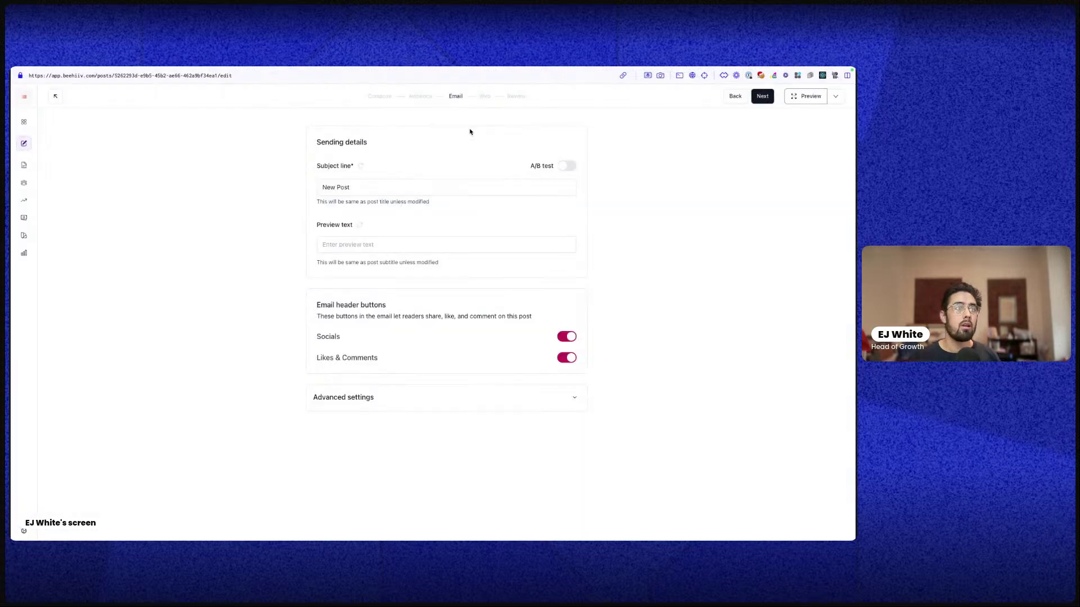
click(484, 97)
Inspect the new-post-bb09 URL slug, keep Popup email capture, and view the comment permission choices
click(427, 188)
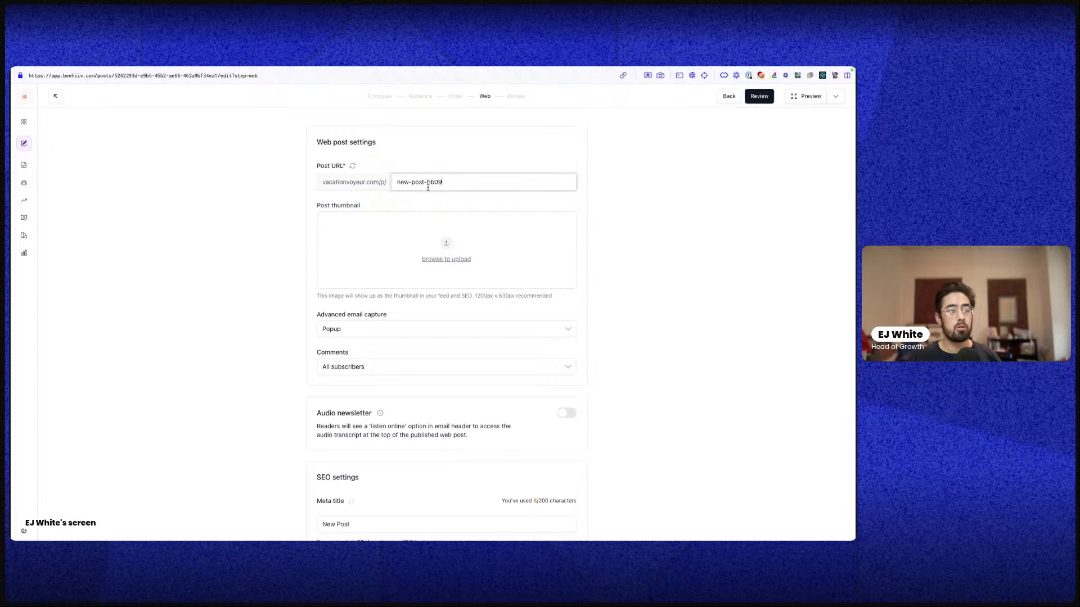
triple_click(427, 188)
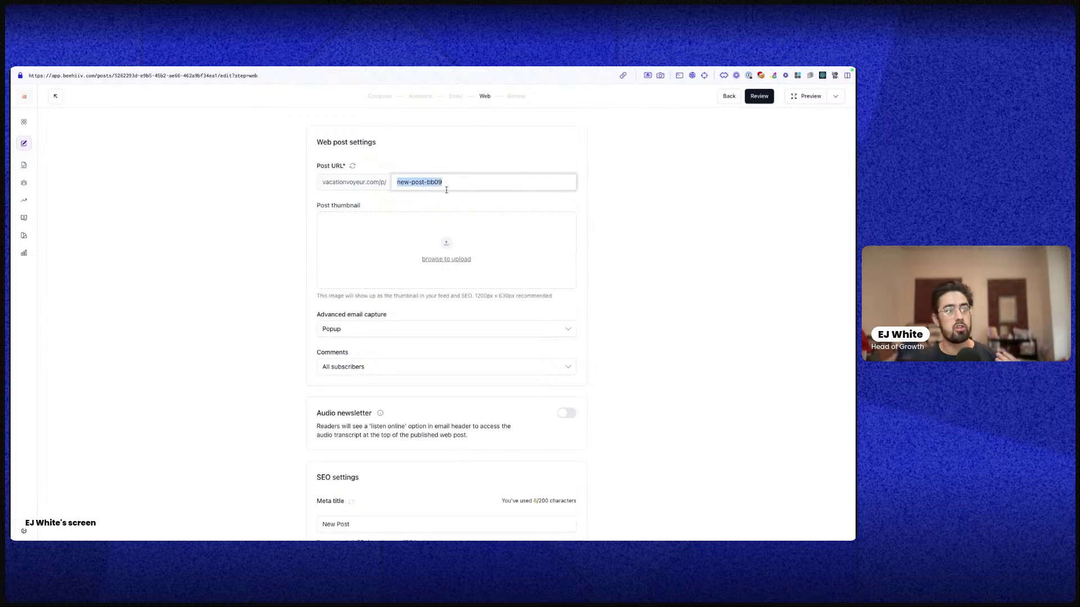
drag(447, 186, 426, 181)
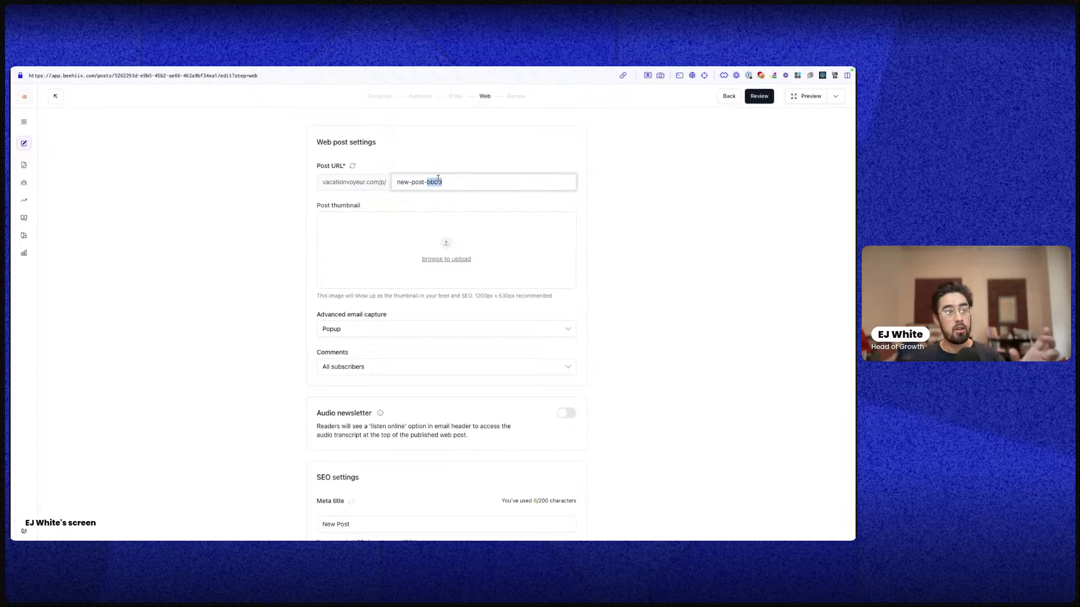
click(377, 334)
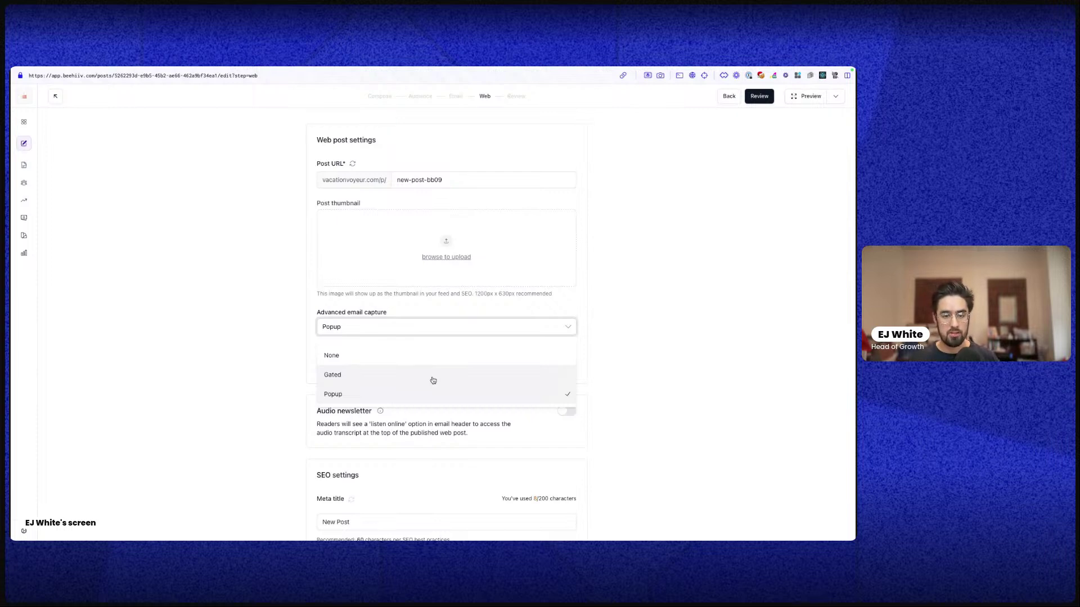
click(432, 342)
click(382, 366)
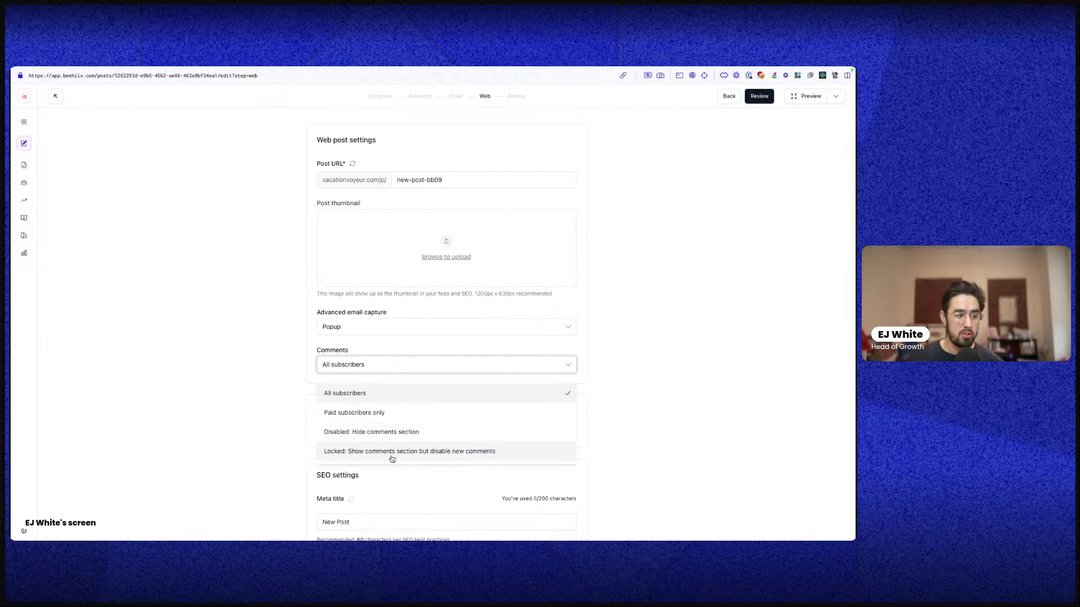
Glance at the Open Graph settings, then switch on 'Hide the post from feed' under Post Visibility
scroll(585, 450, down, 3)
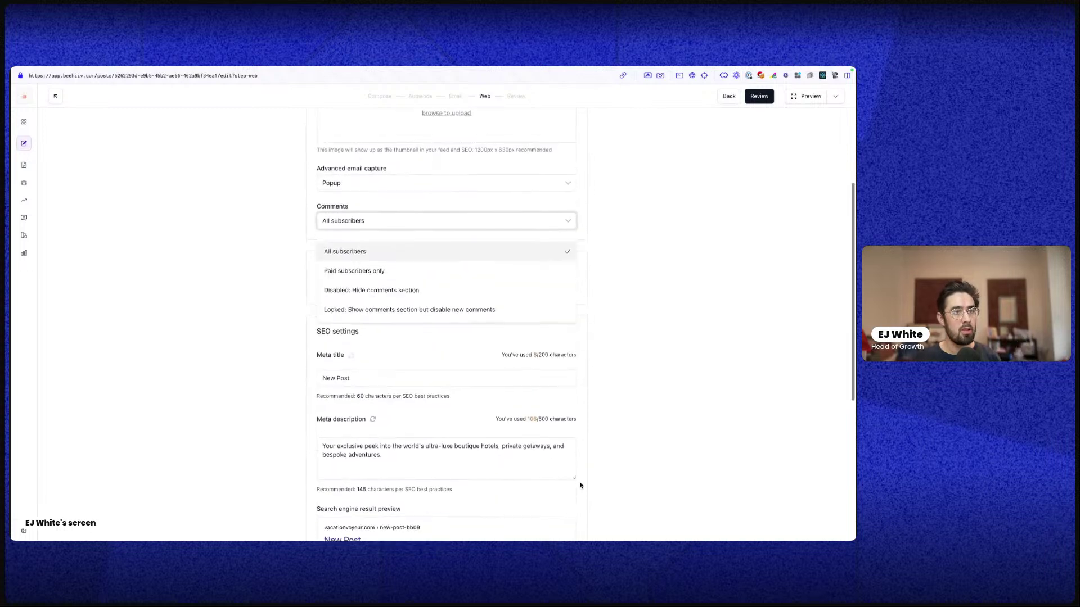
scroll(395, 362, down, 3)
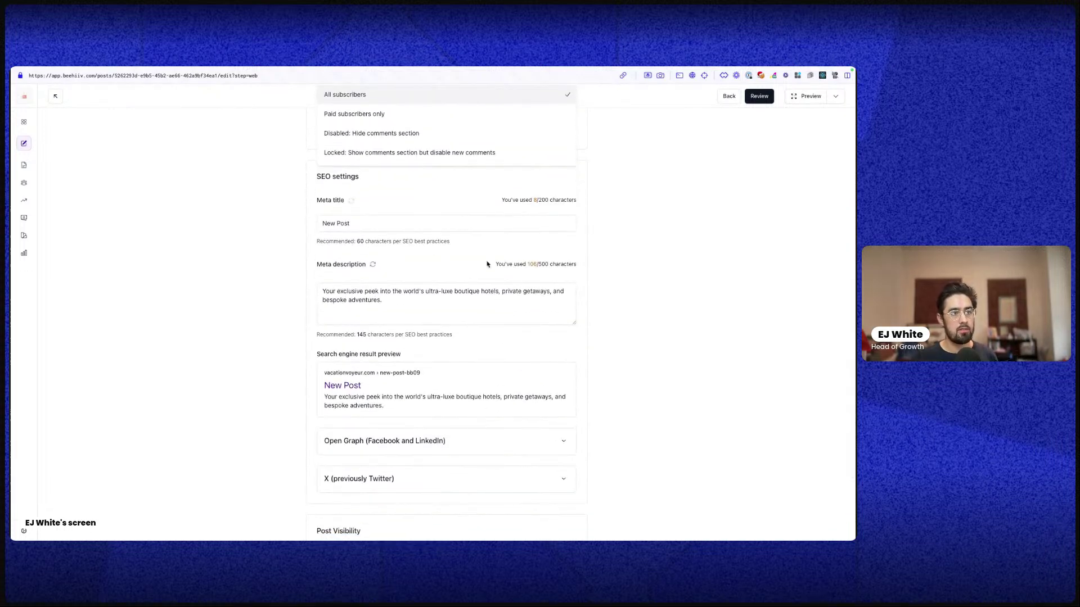
click(462, 442)
scroll(465, 448, down, 2)
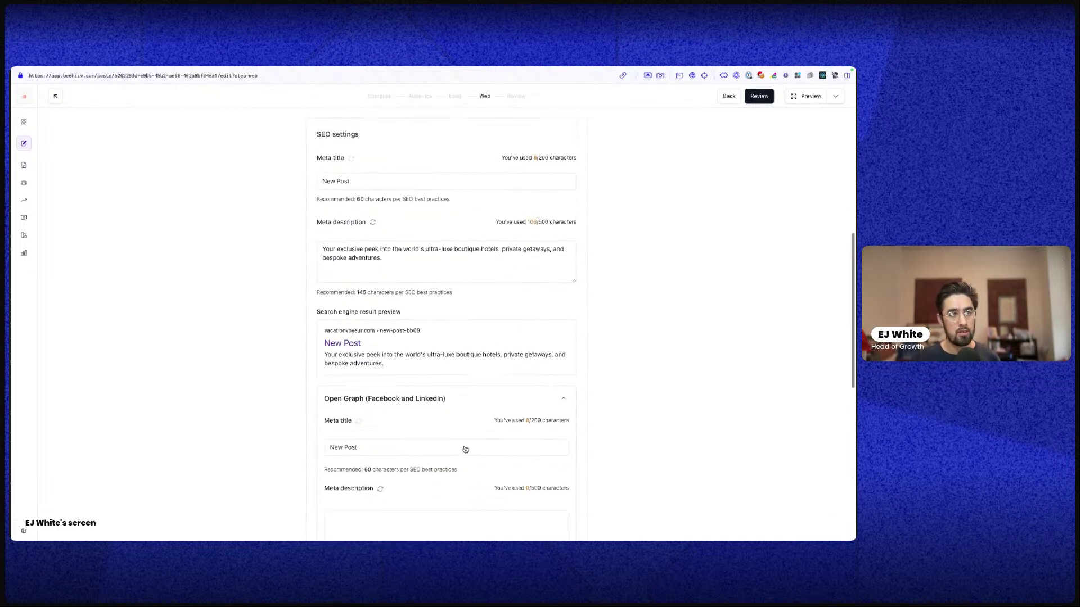
scroll(478, 448, down, 1)
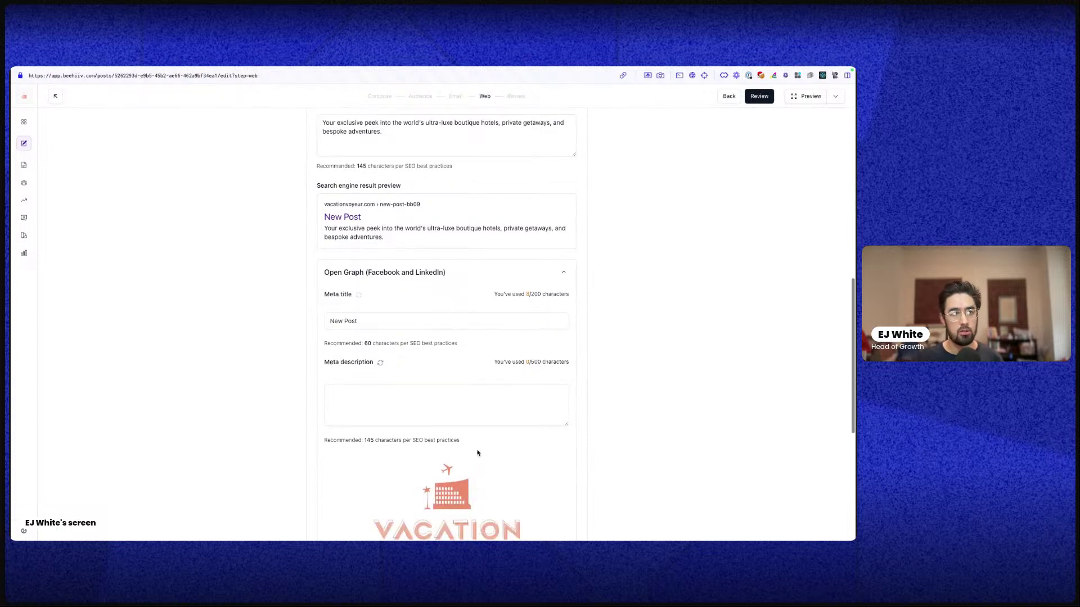
click(488, 273)
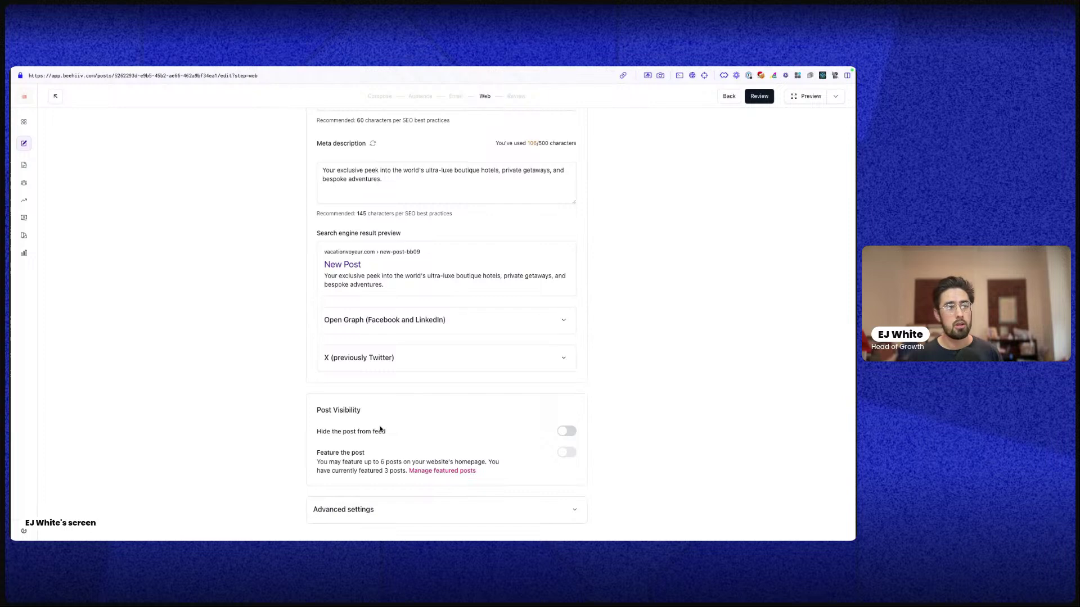
click(566, 432)
View the published Africa safari article and the homepage, then return to the New Post editor
mouse_move(10, 188)
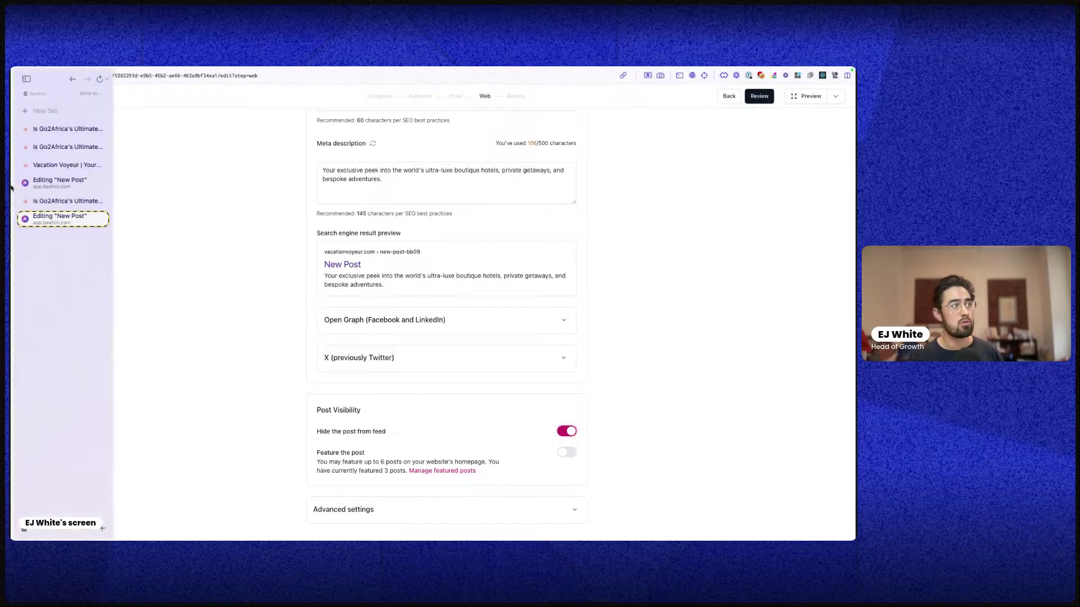
click(62, 201)
scroll(220, 160, up, 10)
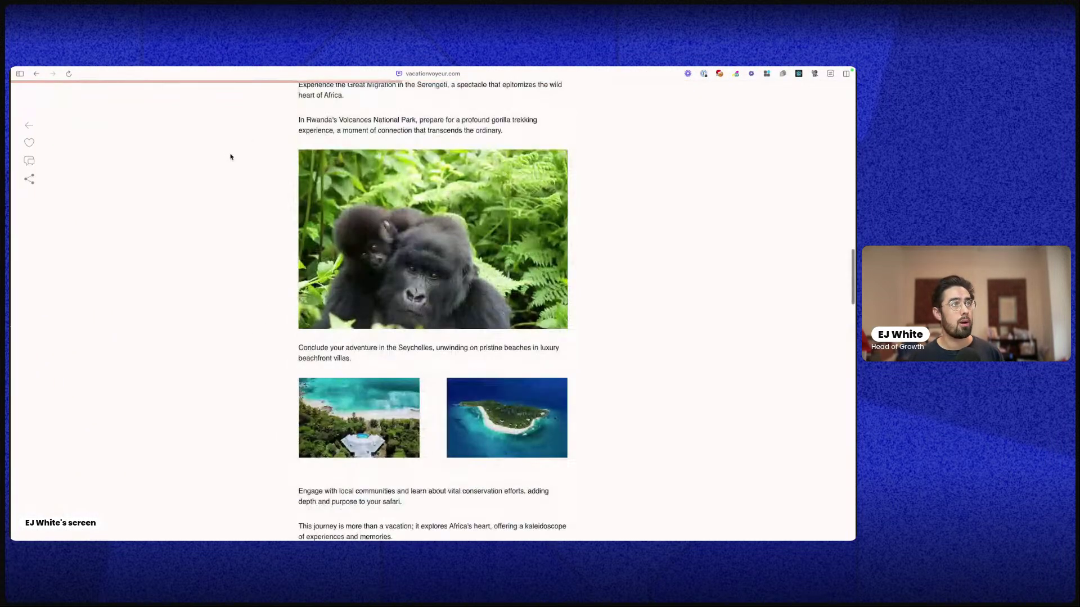
scroll(230, 157, up, 15)
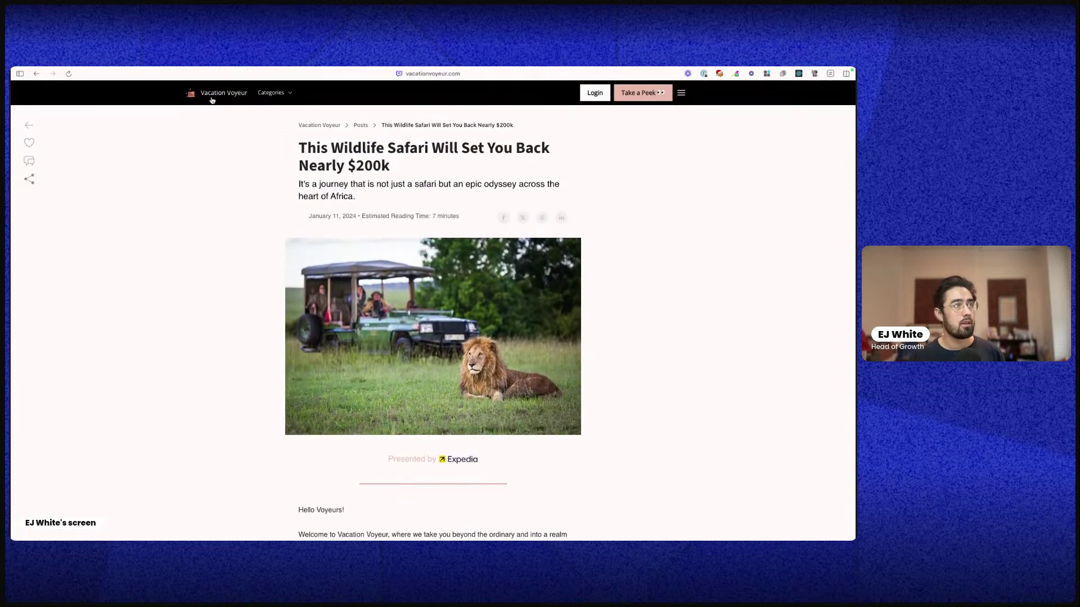
click(212, 100)
scroll(506, 338, down, 10)
scroll(555, 362, up, 5)
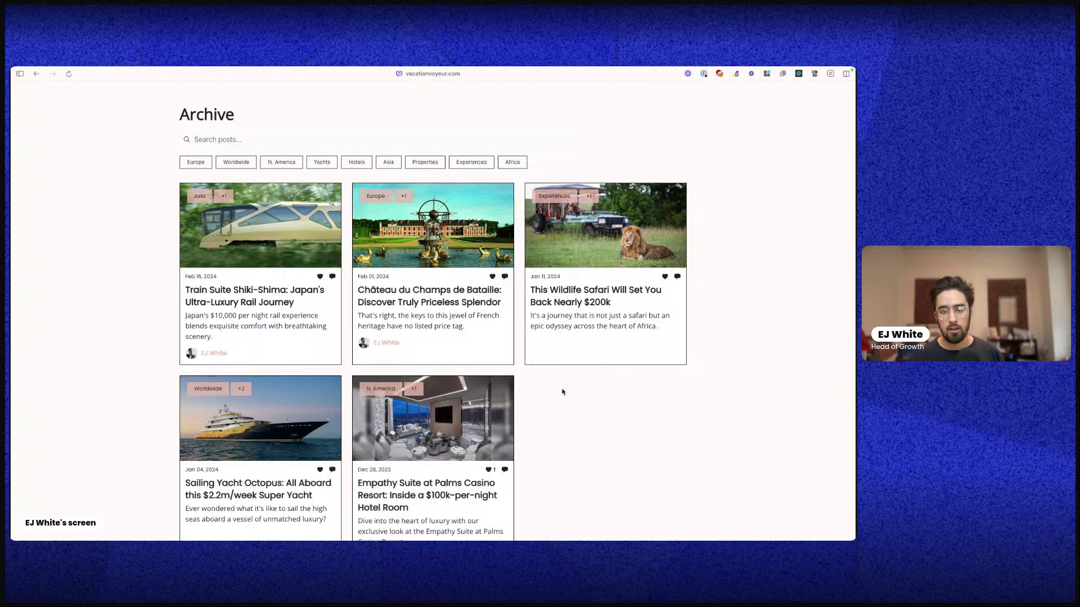
mouse_move(11, 319)
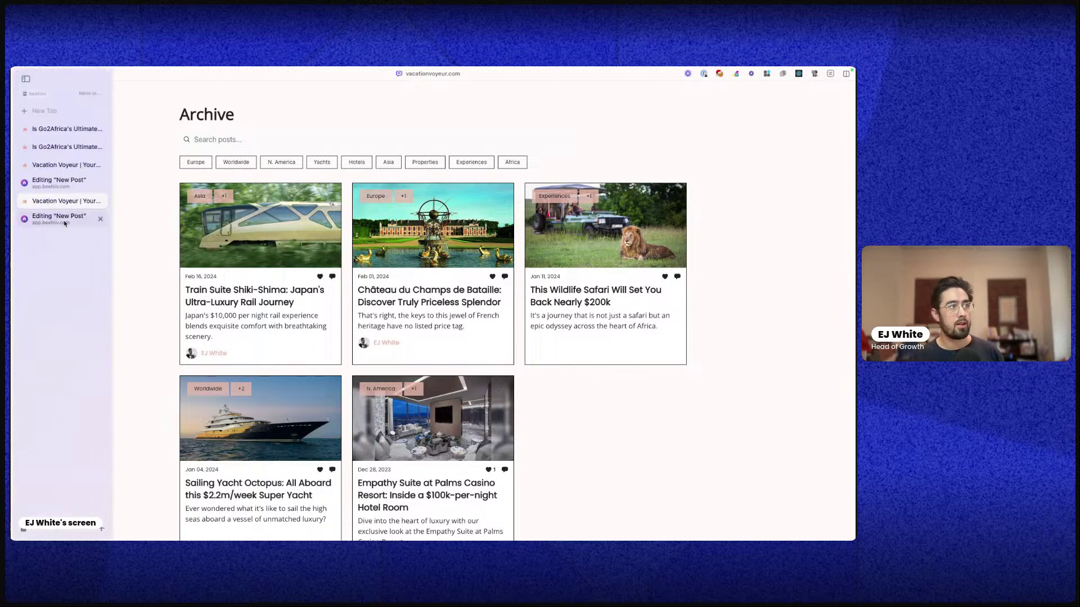
click(60, 181)
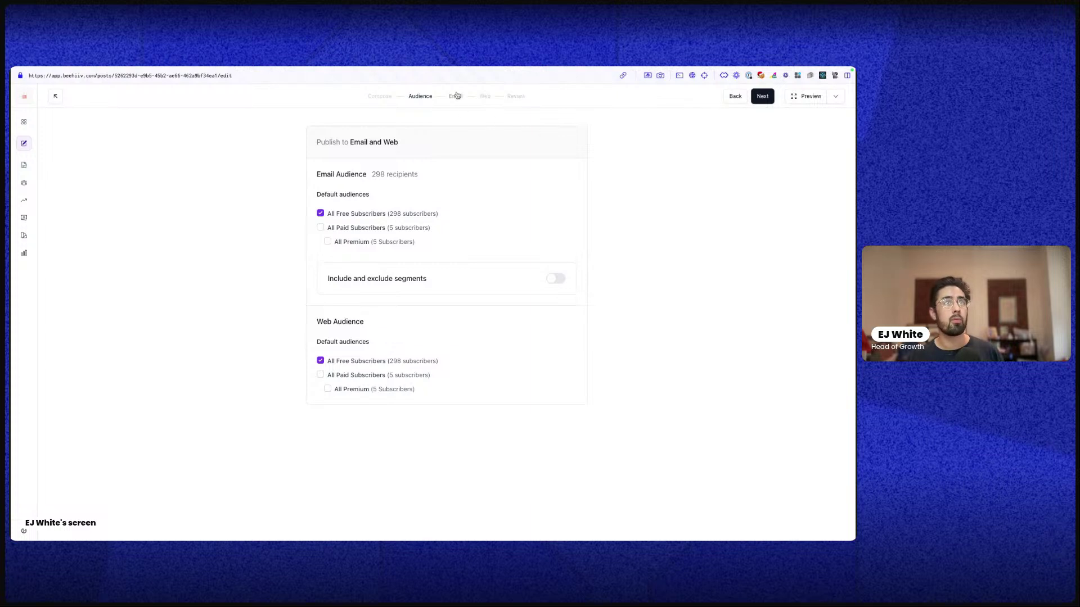
Go to the Email step and turn on A/B testing for the subject line
click(454, 96)
click(566, 165)
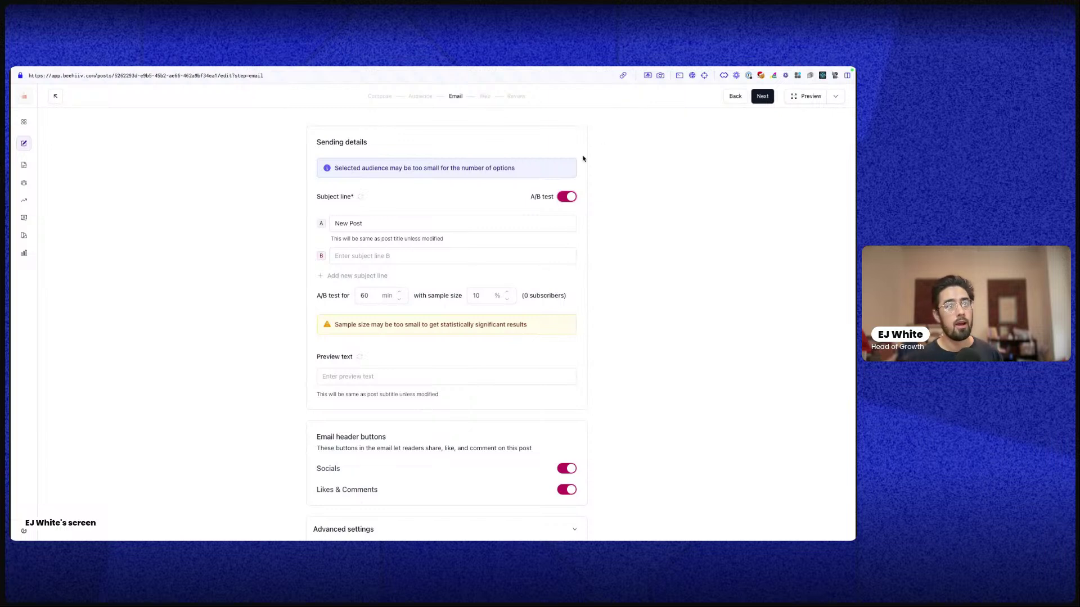
click(567, 196)
click(567, 167)
Try adding subject line variants B ('rgg') and C, then delete C and clear B
click(362, 257)
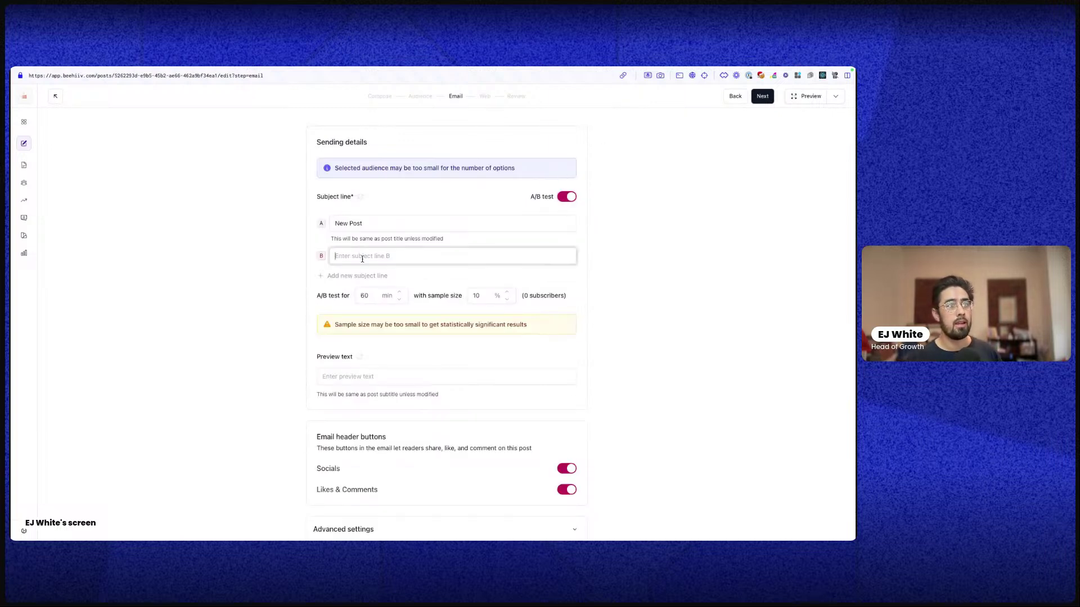
click(343, 278)
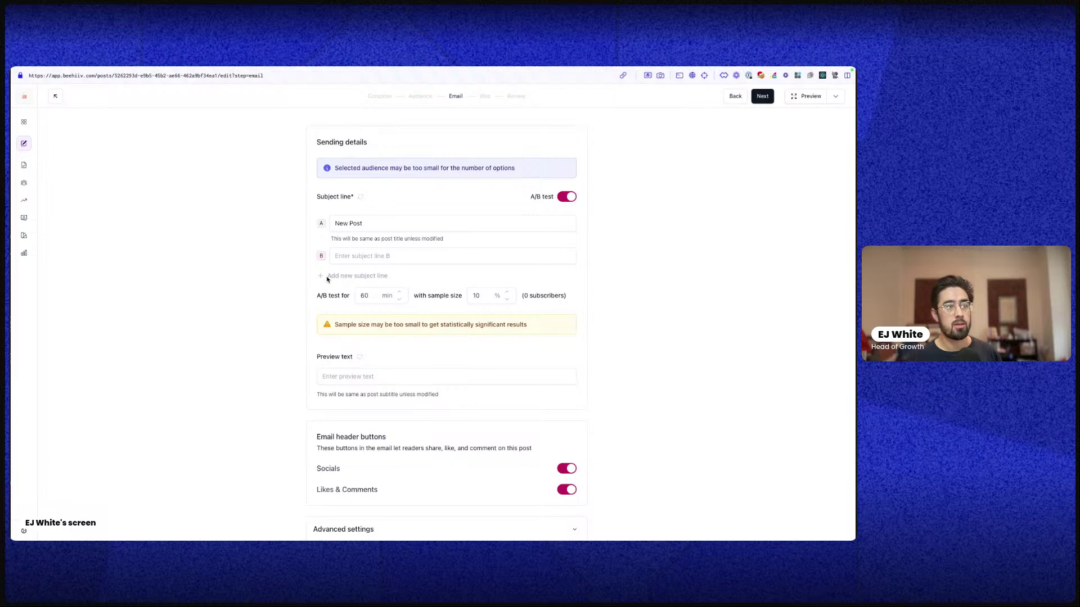
click(337, 256)
text(rgg)
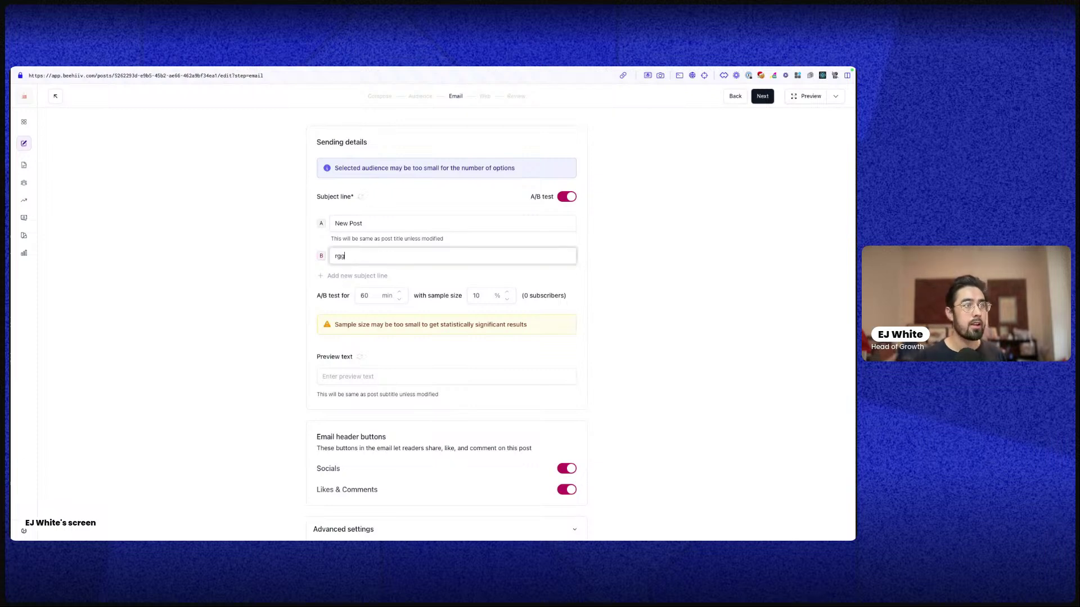
click(320, 276)
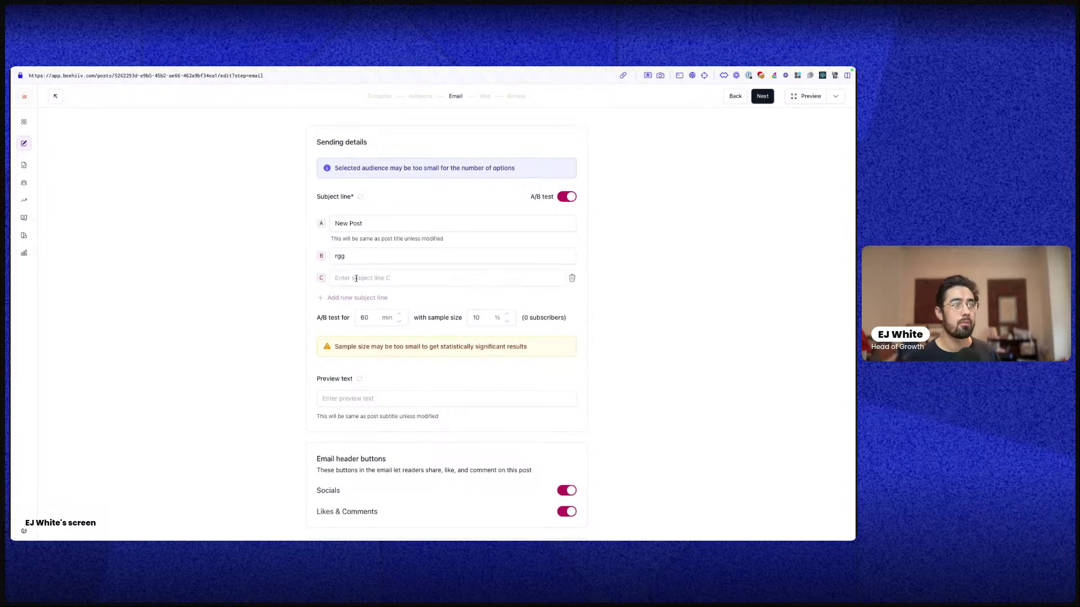
click(356, 278)
click(572, 277)
click(540, 258)
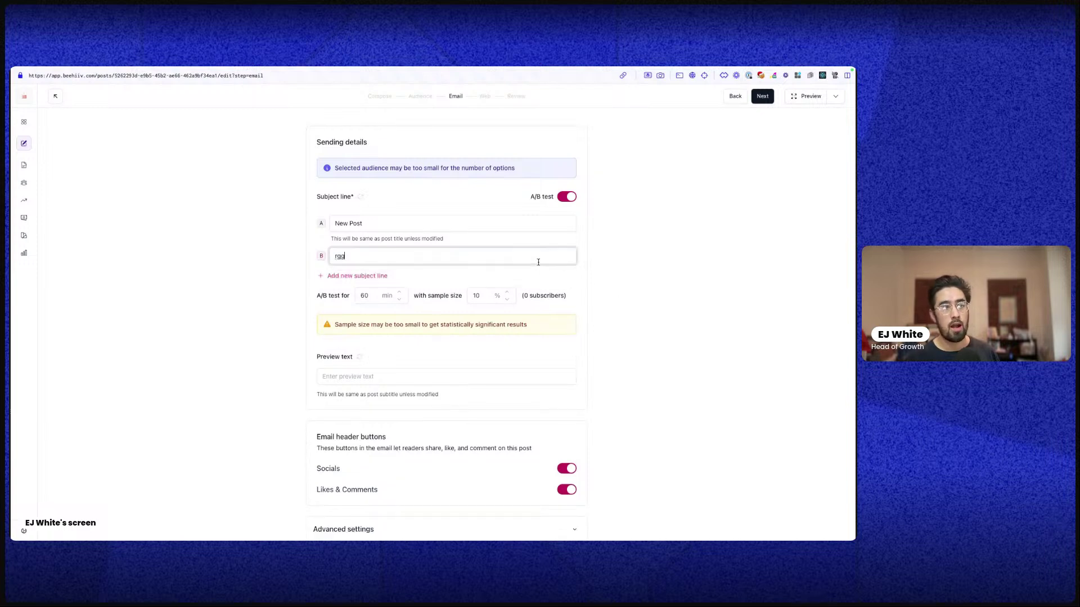
double_click(538, 260)
key(BackSpace)
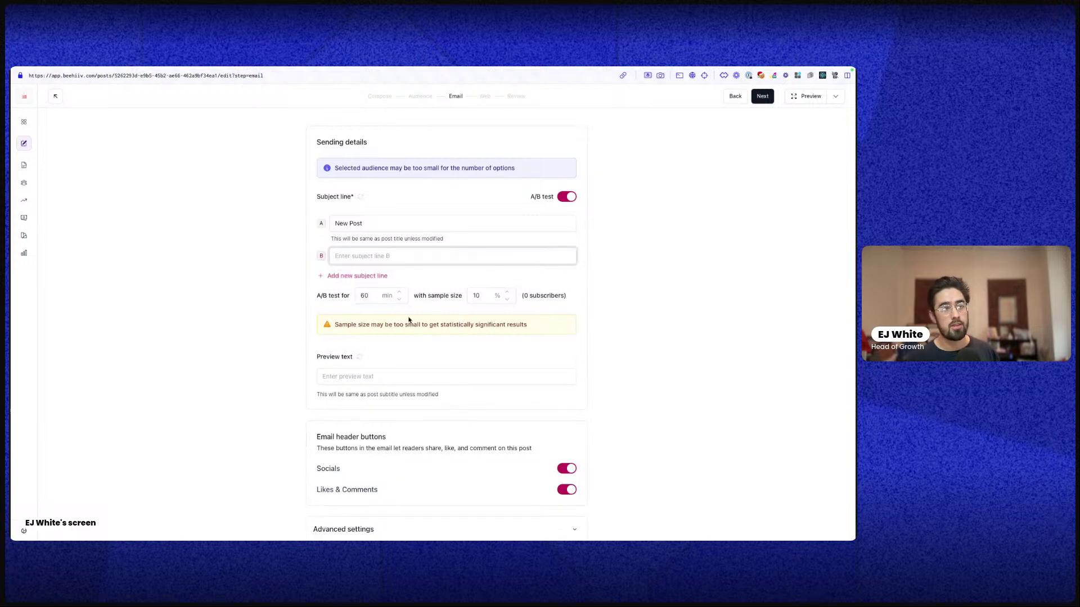
Nudge the A/B test sample size down and back, leaving it at 10%
click(395, 300)
click(497, 296)
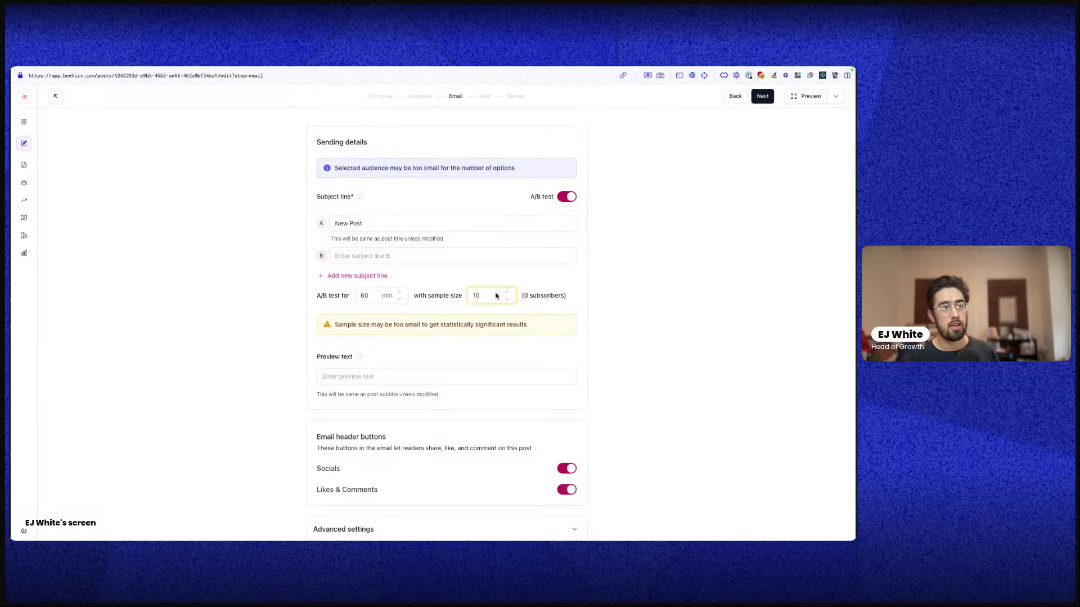
click(508, 299)
click(508, 292)
click(507, 292)
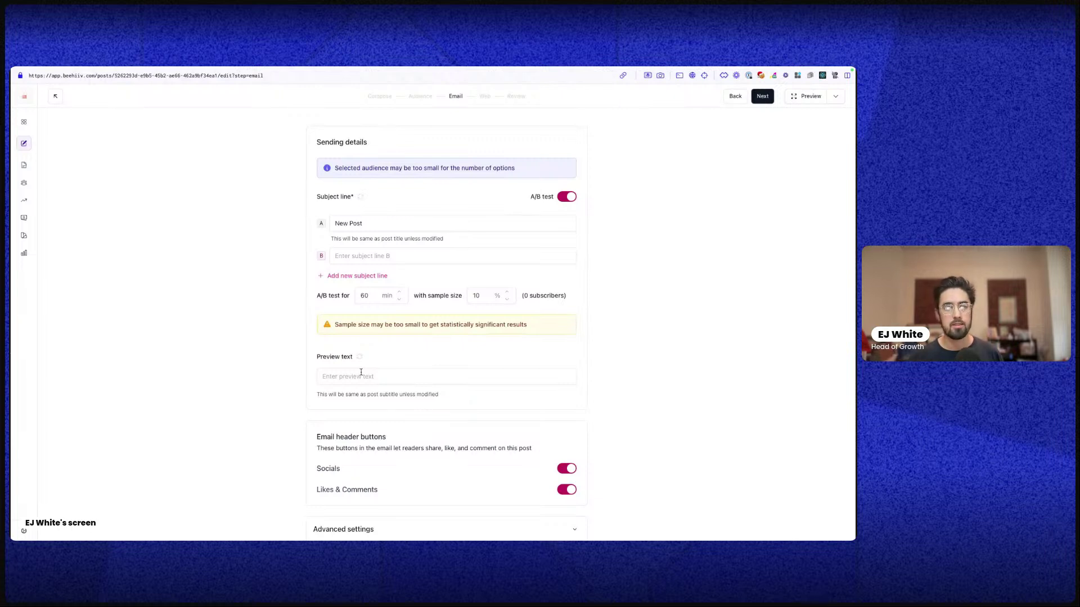
click(485, 96)
On the Review and Publish step, dismiss the tip and copy the draft preview link
click(518, 98)
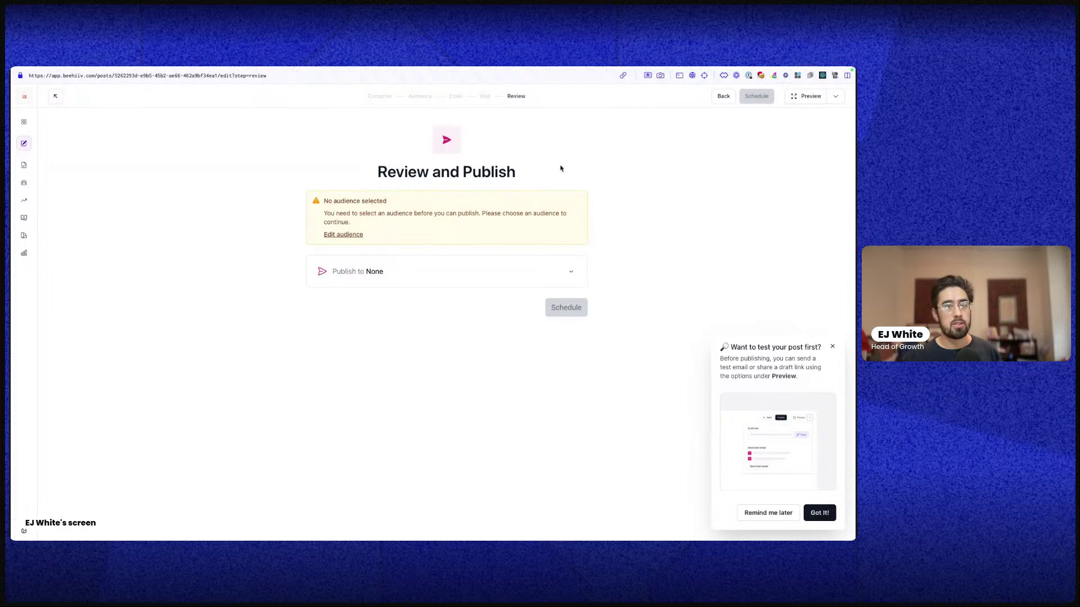
click(832, 347)
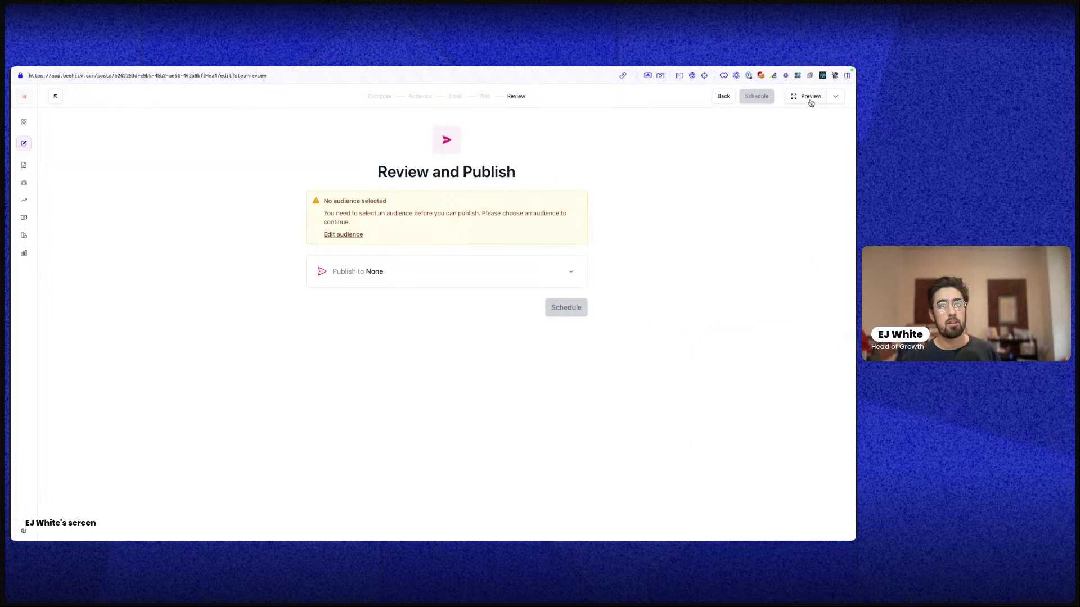
click(828, 99)
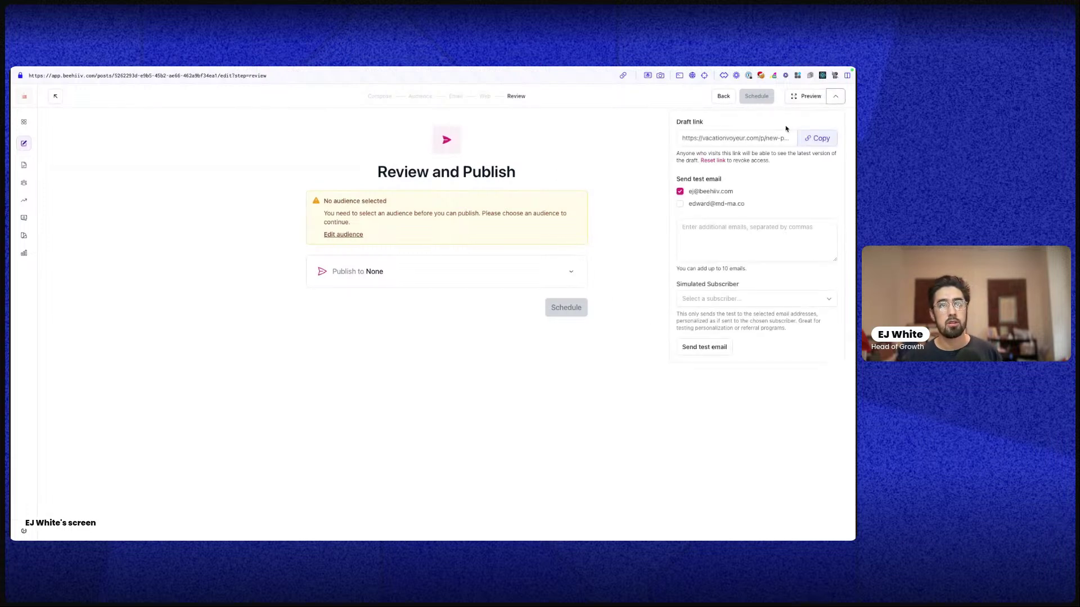
click(816, 138)
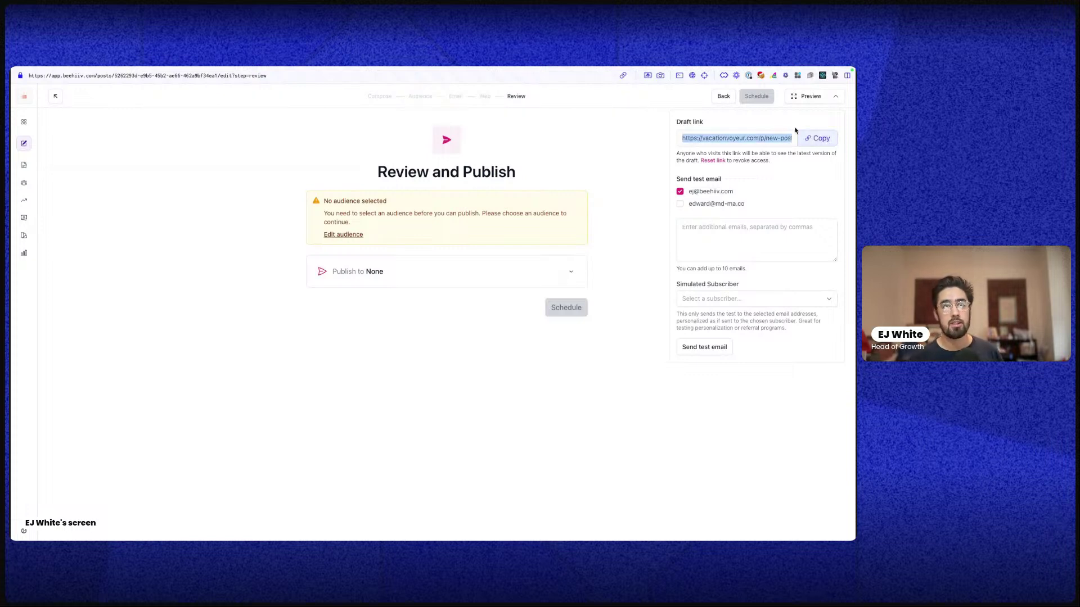
Look at the extra test-email recipients and the Simulated Subscriber list
click(725, 245)
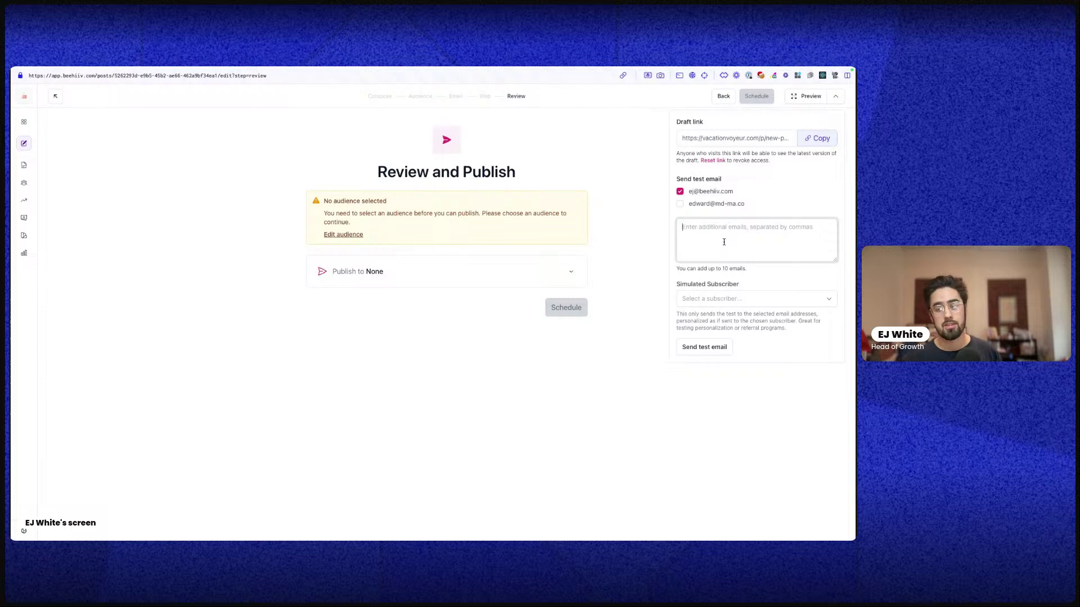
click(699, 300)
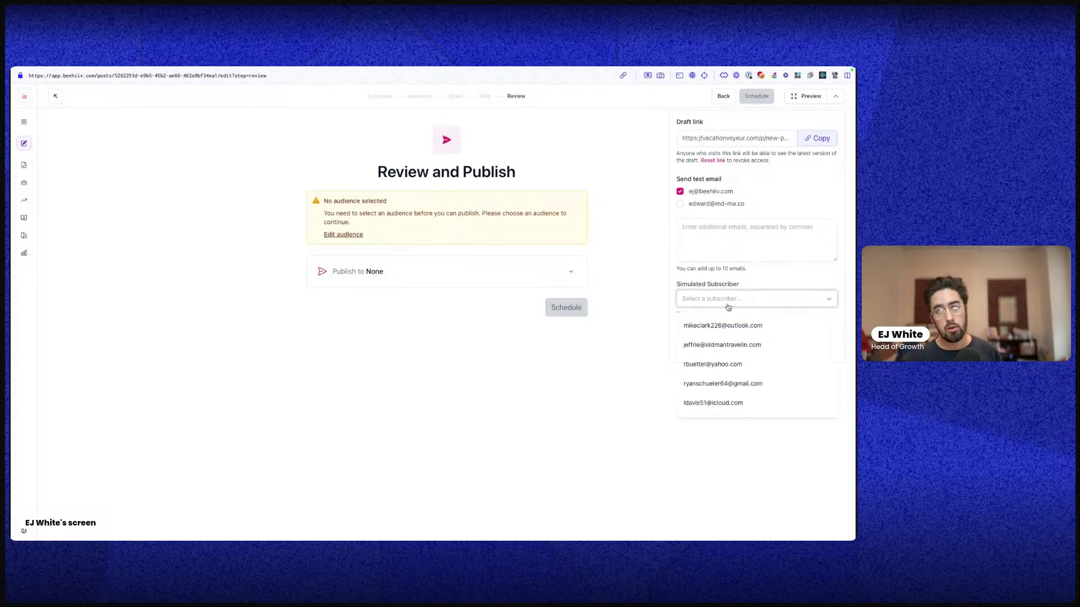
click(728, 299)
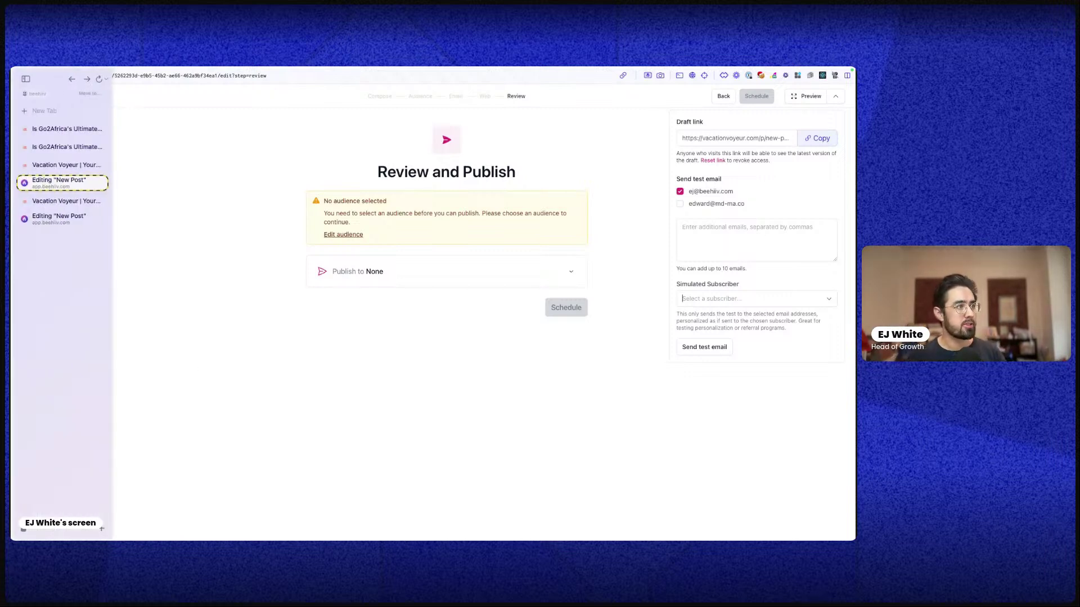
Open publication settings, visit the Help page, then return to General Info for Vacation Voyeur
click(23, 531)
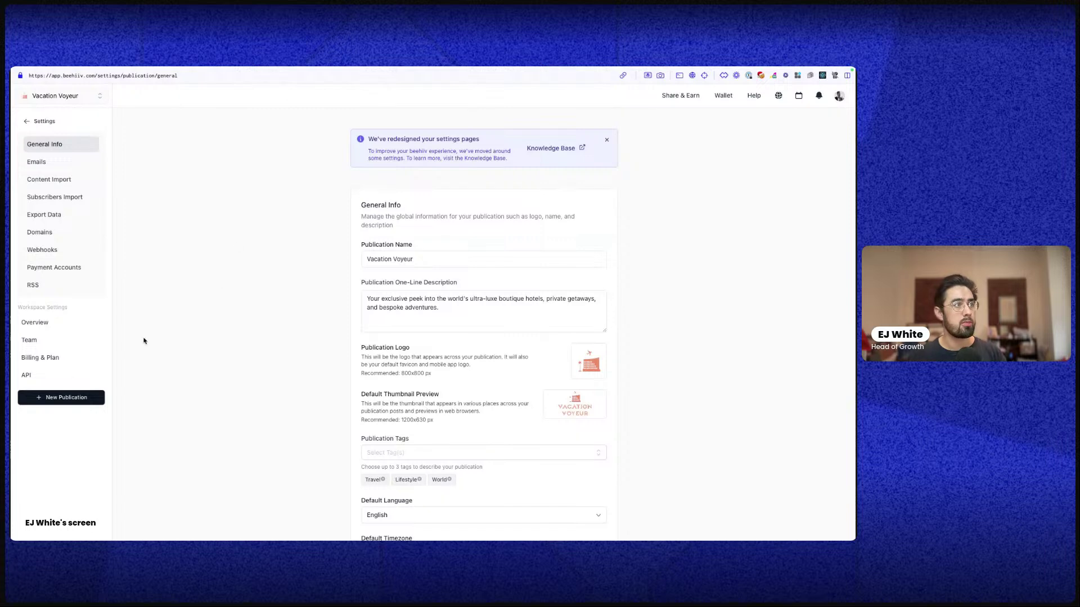
click(750, 104)
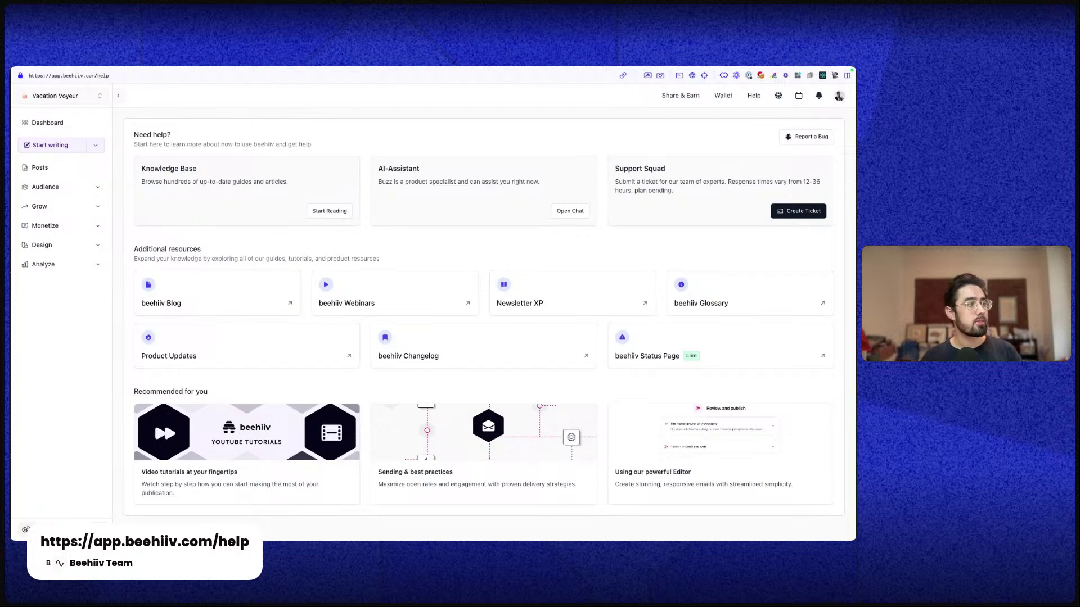
click(25, 529)
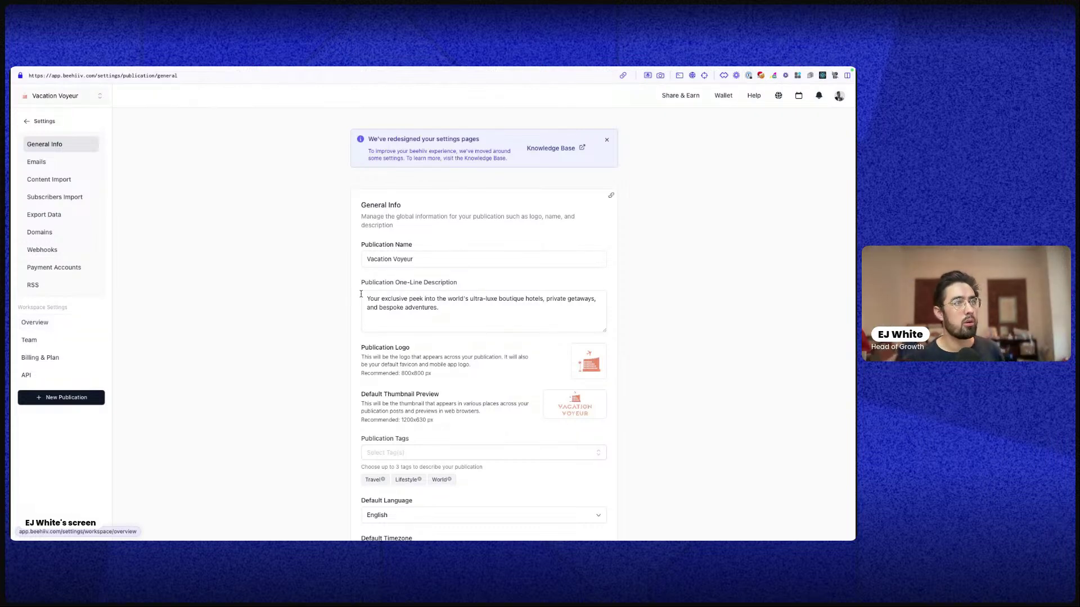
Review the workspace Overview name and All Publications list, then open the Team page
click(70, 325)
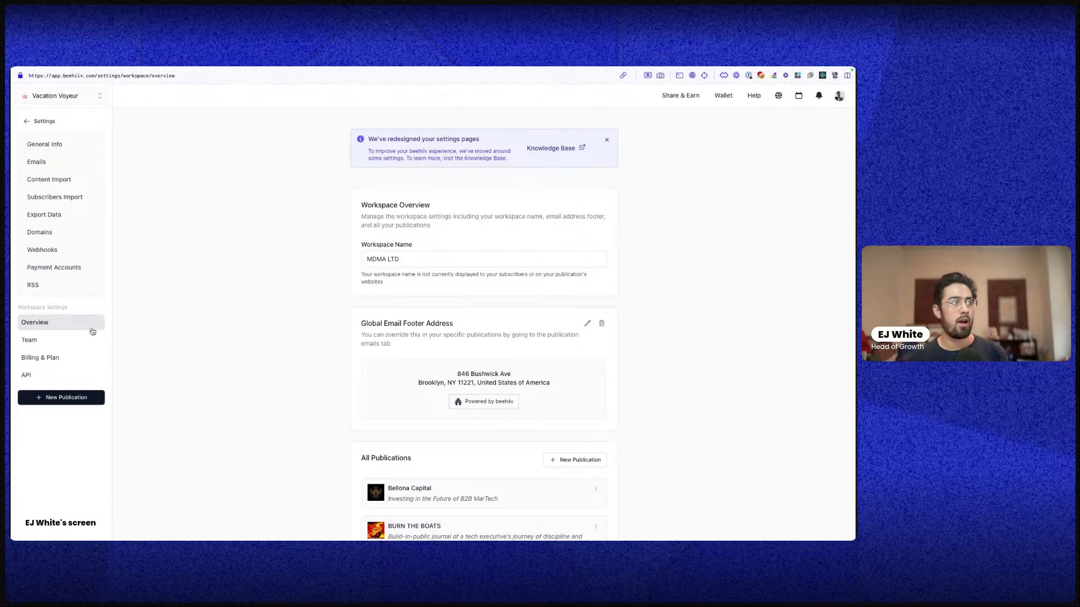
triple_click(382, 256)
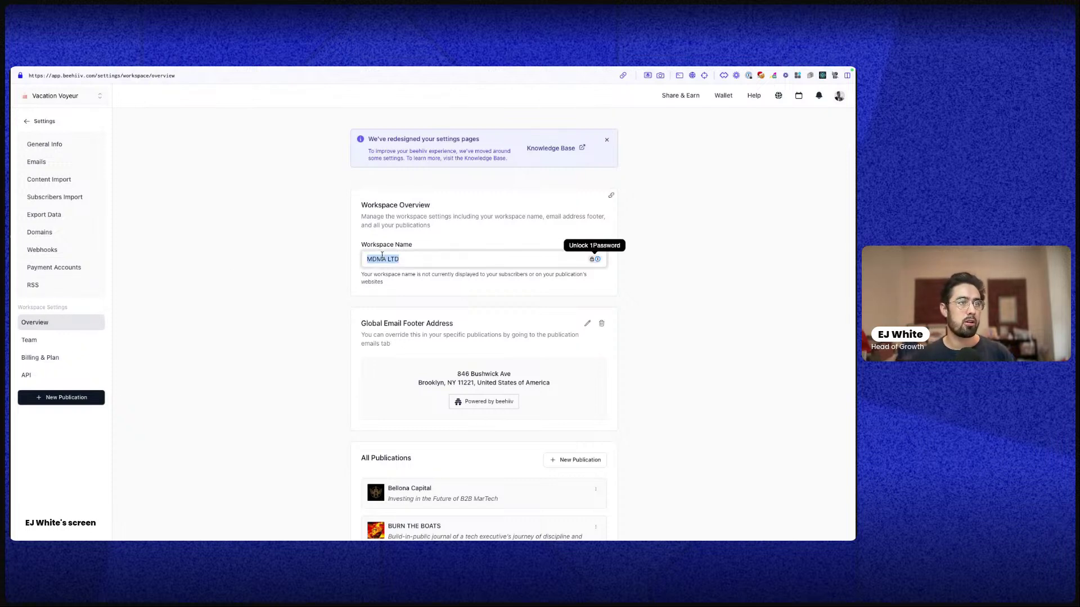
scroll(494, 418, down, 5)
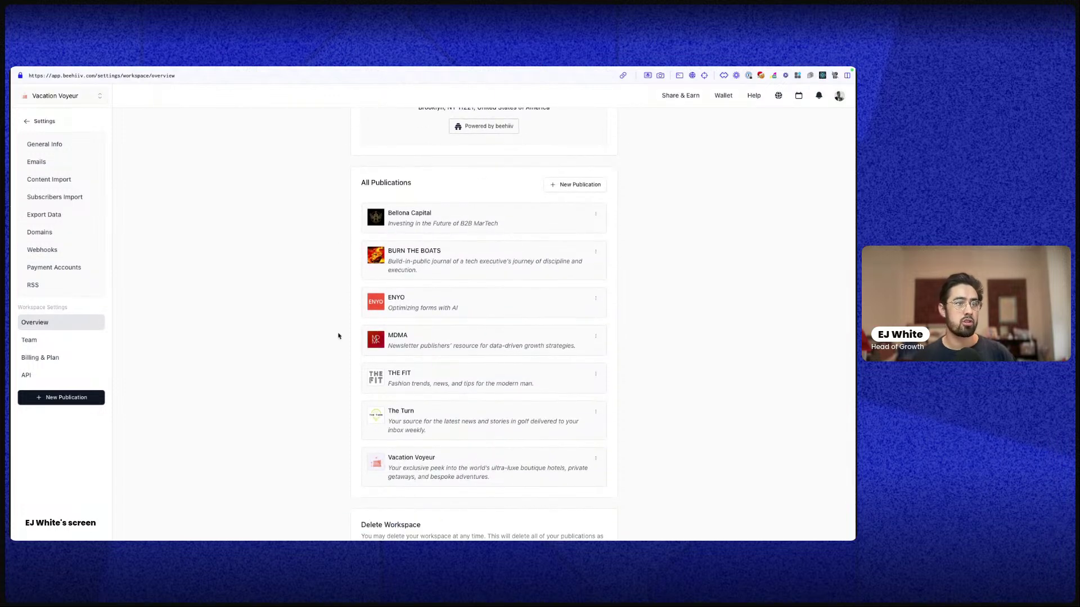
scroll(485, 358, down, 2)
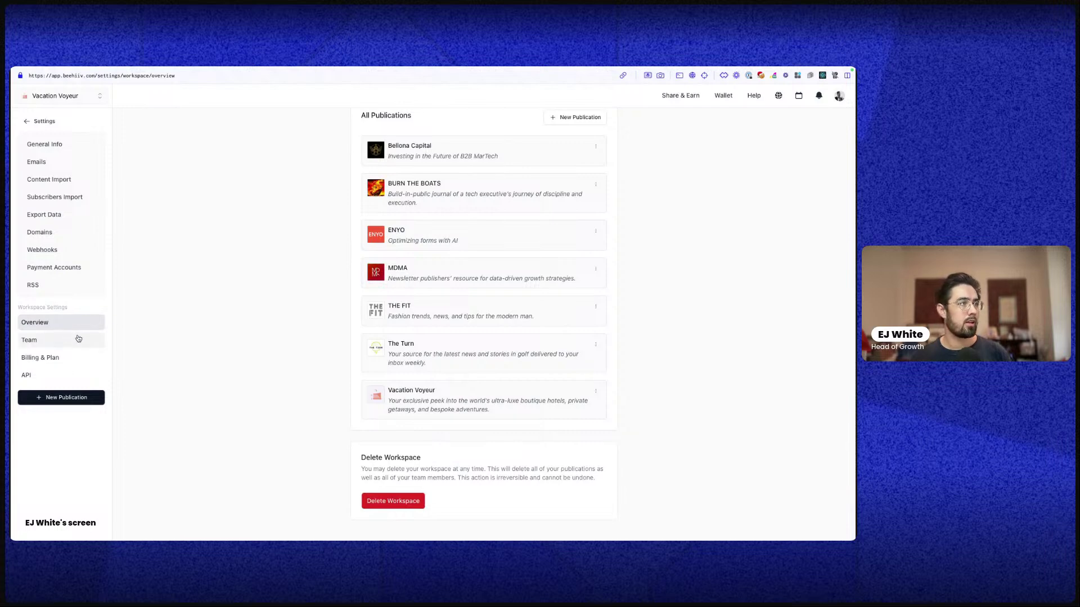
click(72, 339)
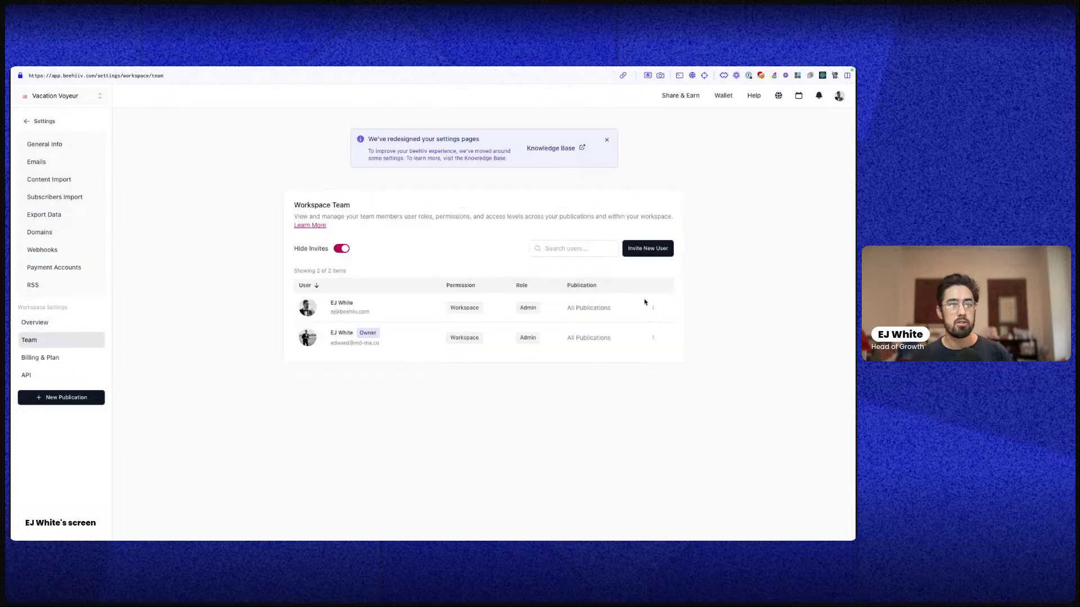
click(647, 249)
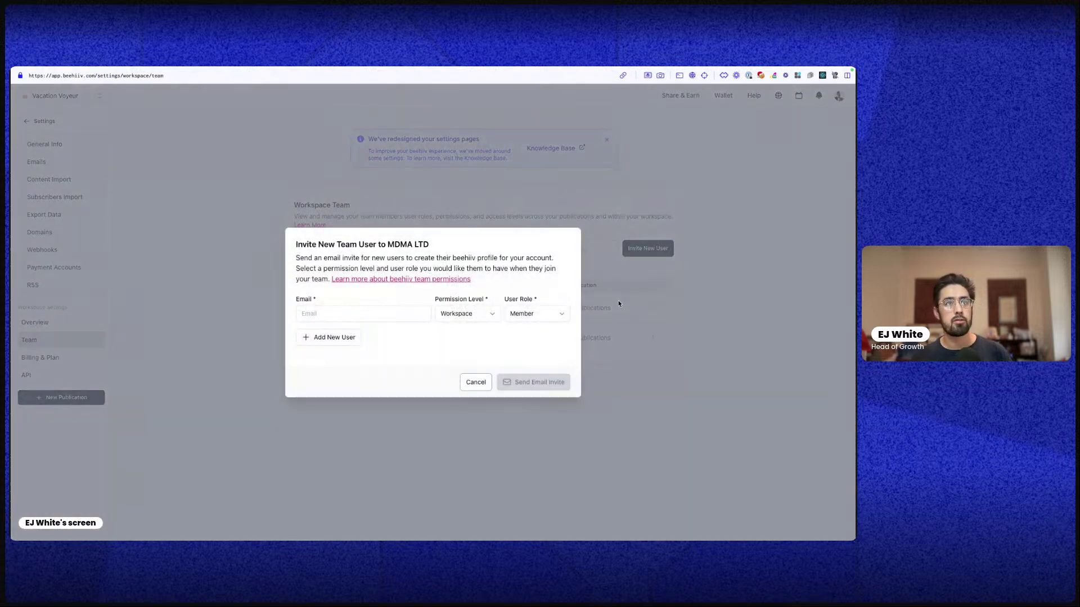
click(479, 315)
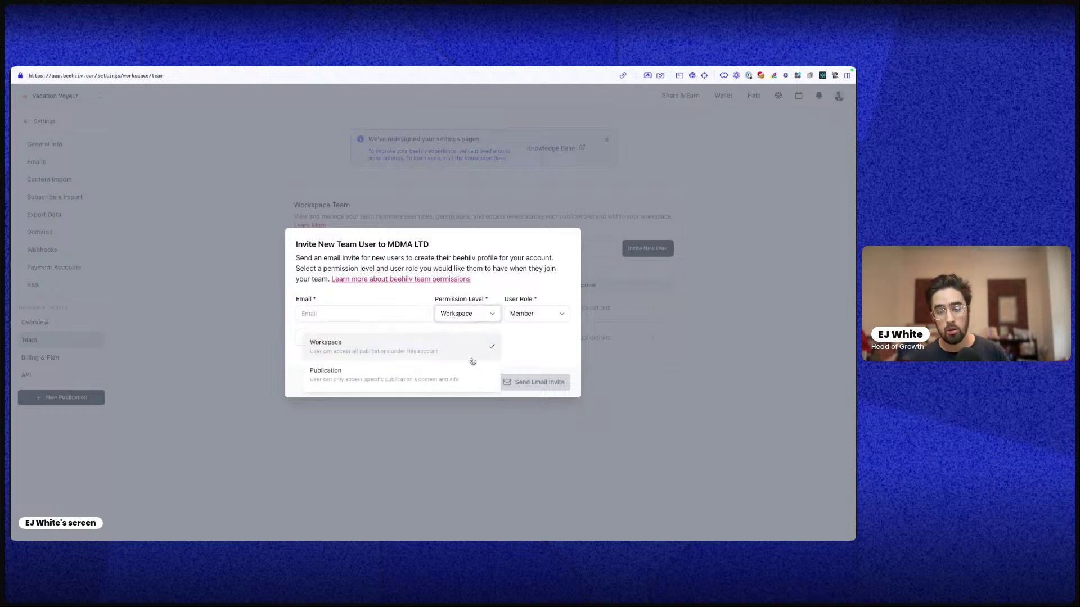
click(524, 319)
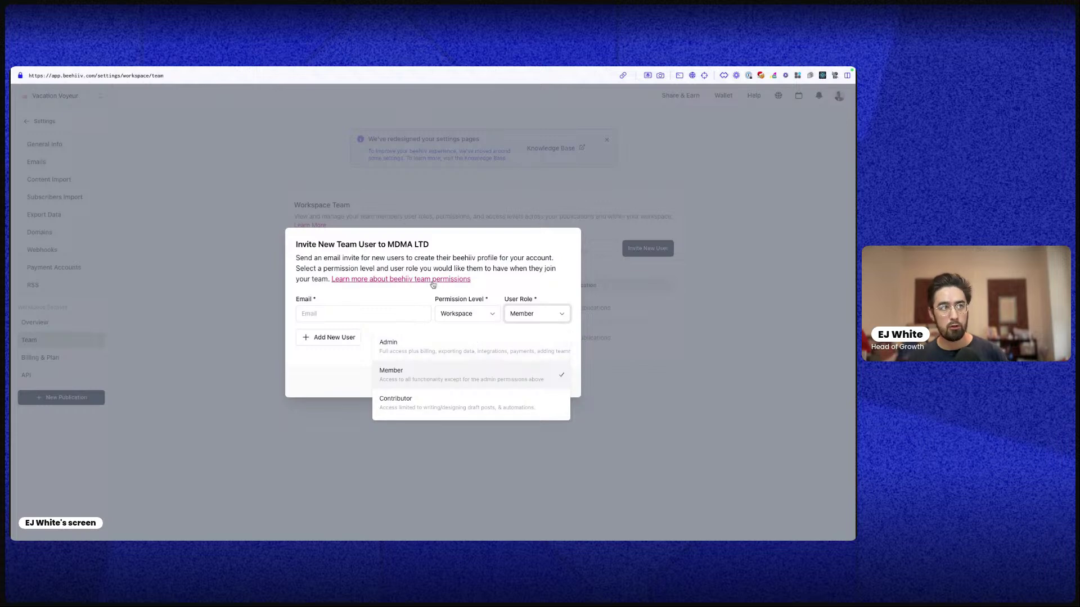
click(355, 301)
click(476, 382)
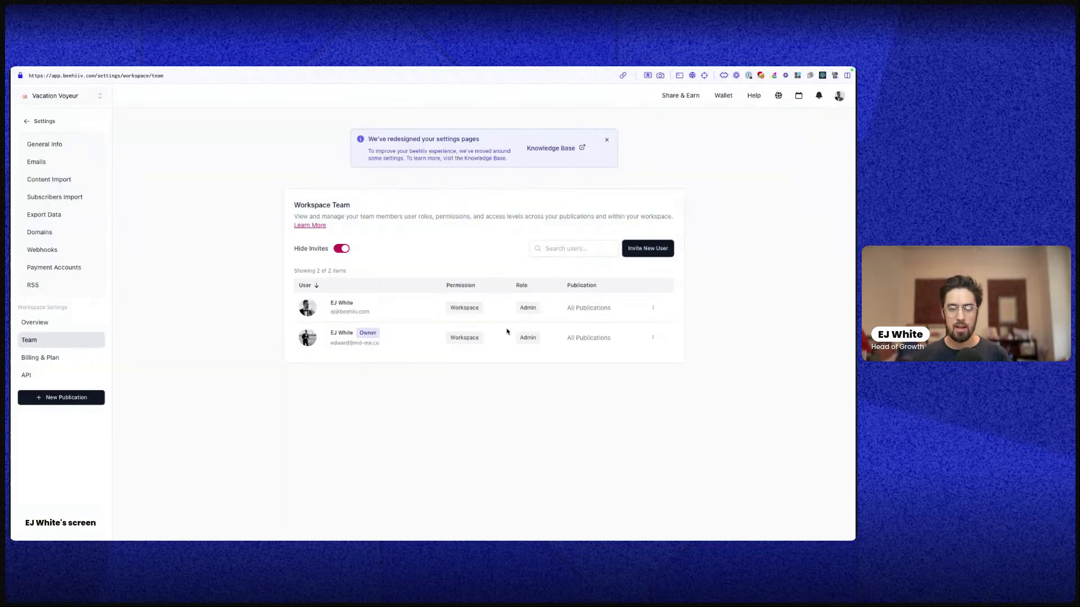
Scroll through Billing & Plan, then open the workspace API page listing Make, Make2 and Zapier keys
click(65, 358)
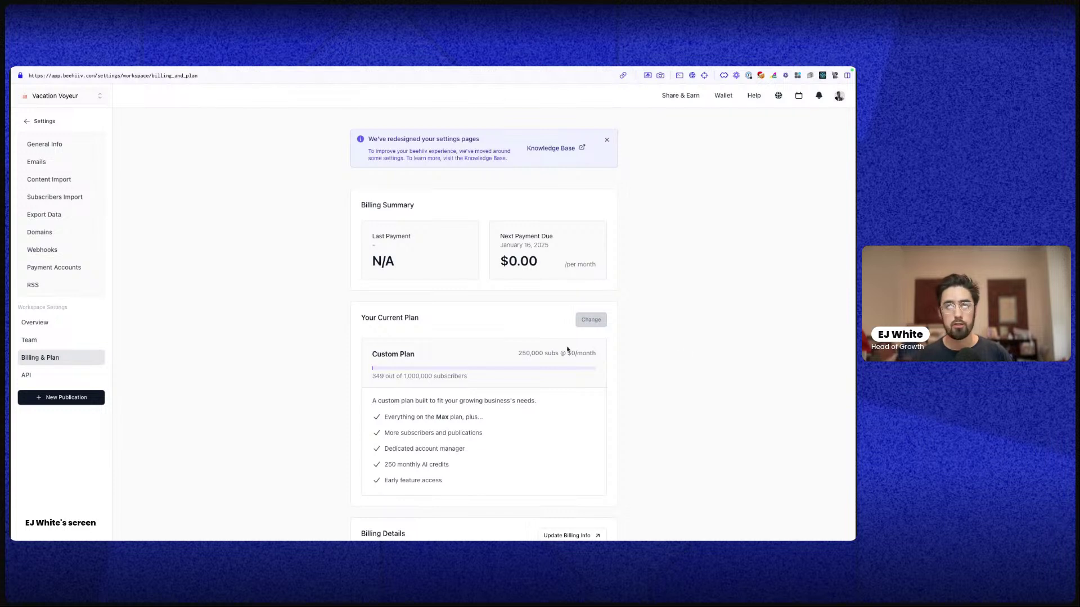
scroll(542, 367, down, 3)
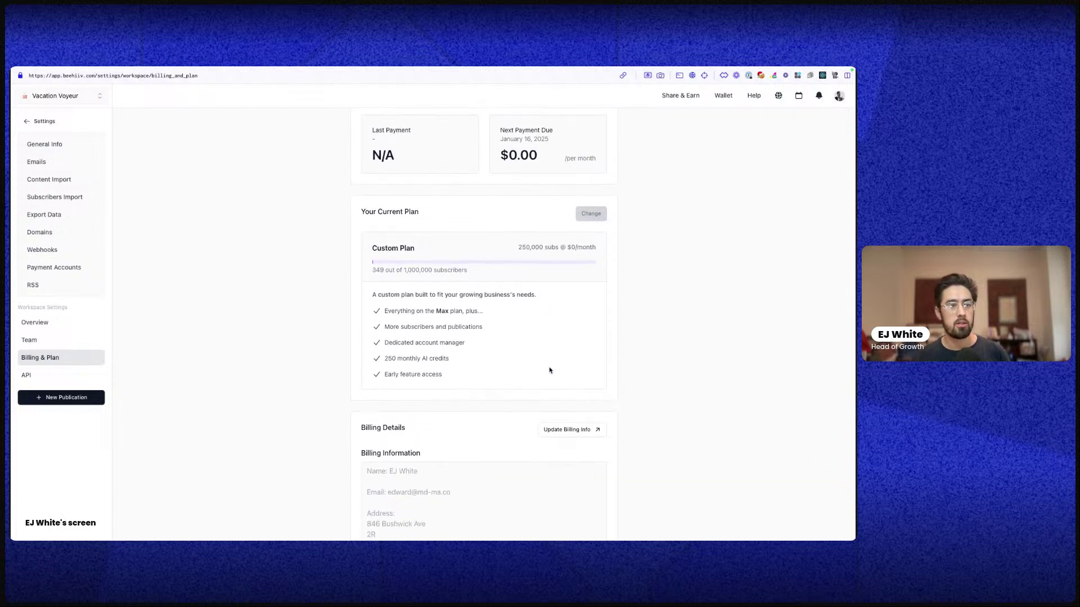
scroll(548, 368, down, 2)
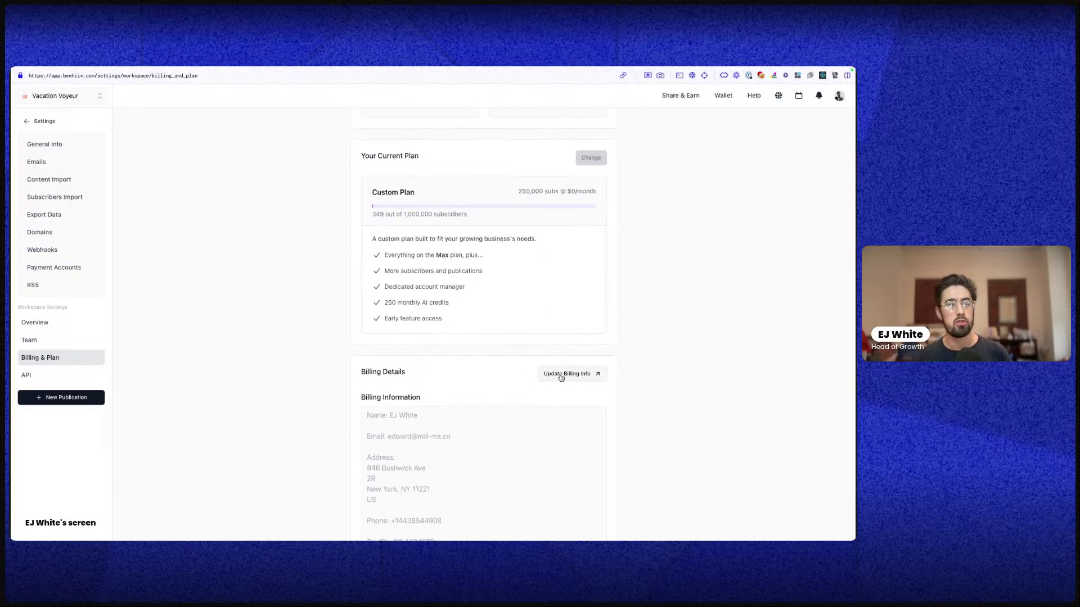
scroll(562, 380, down, 3)
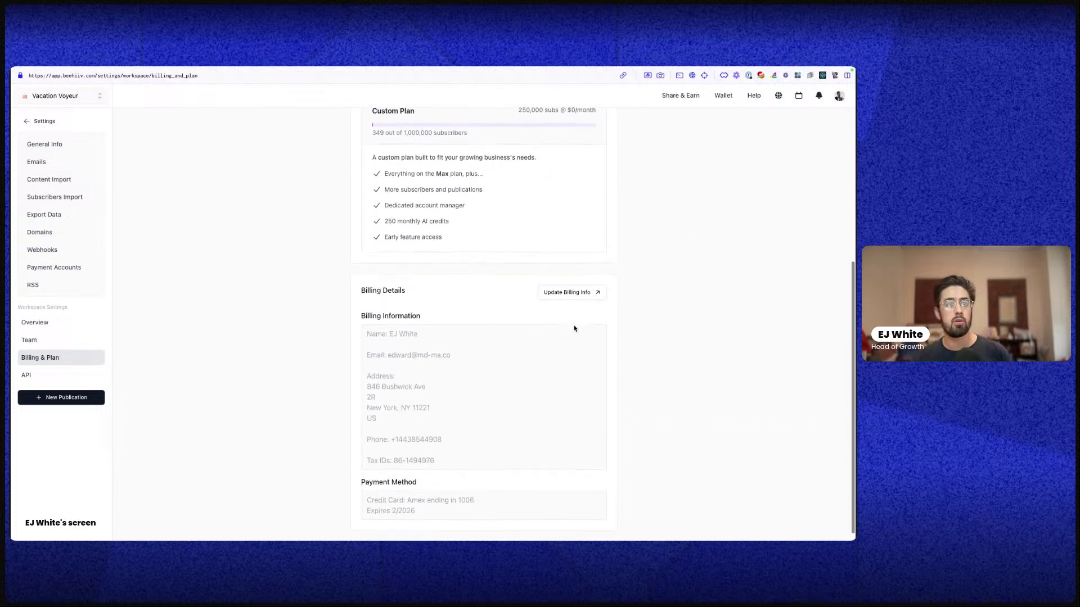
click(40, 375)
scroll(482, 397, down, 4)
scroll(482, 398, up, 10)
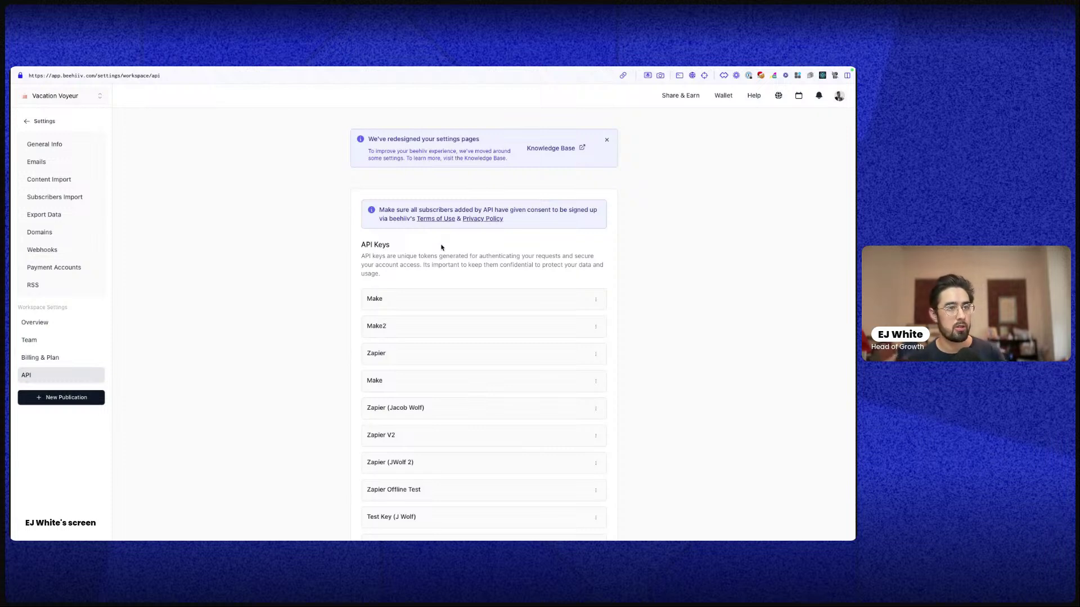
Create an API key named 'Demo', copy the generated key and close the dialog
scroll(454, 237, down, 6)
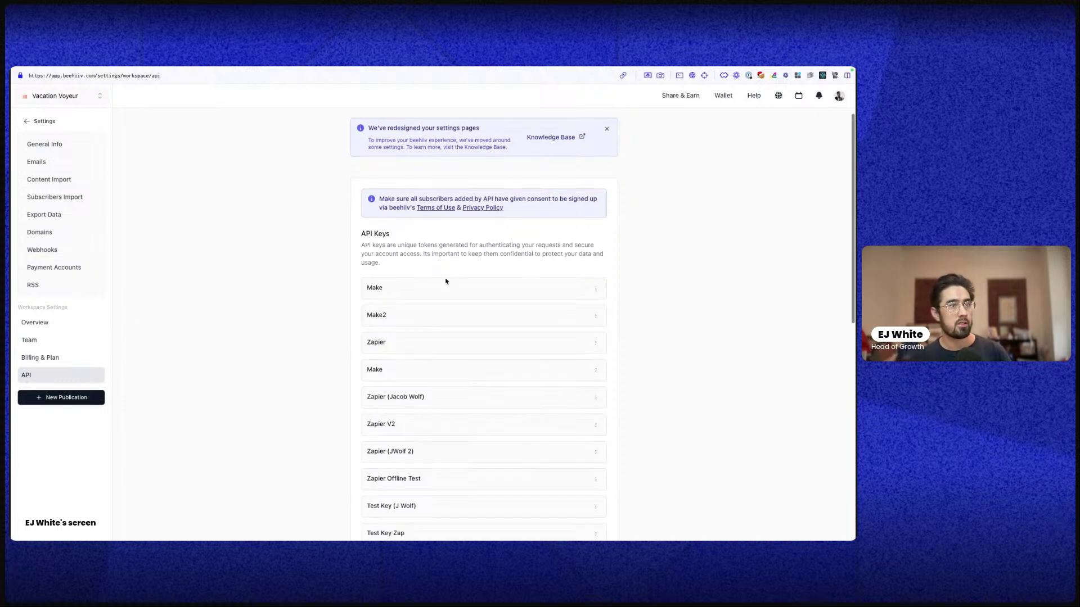
click(393, 363)
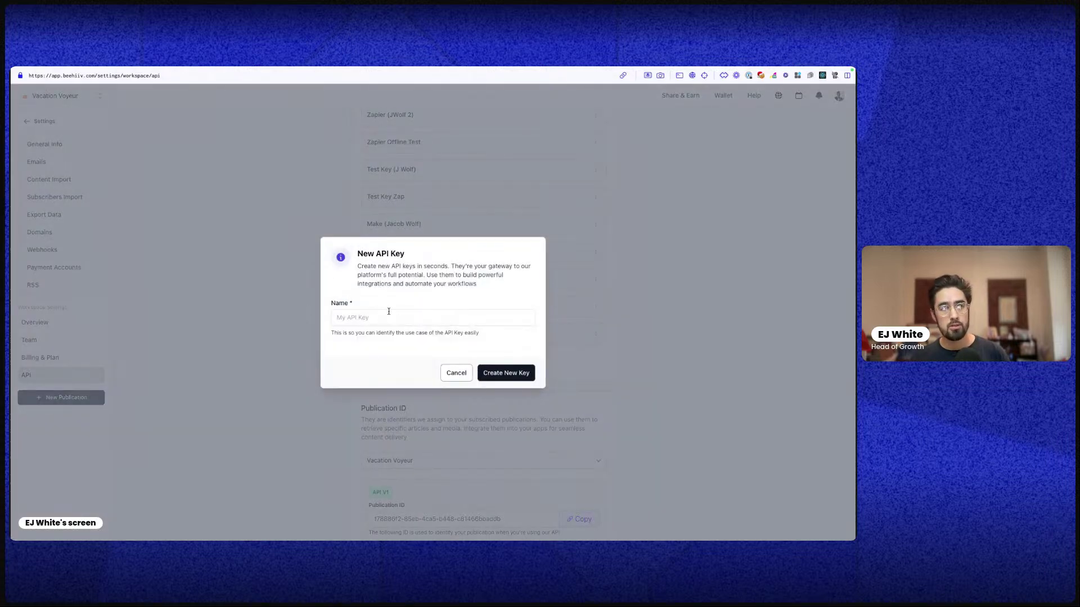
click(378, 318)
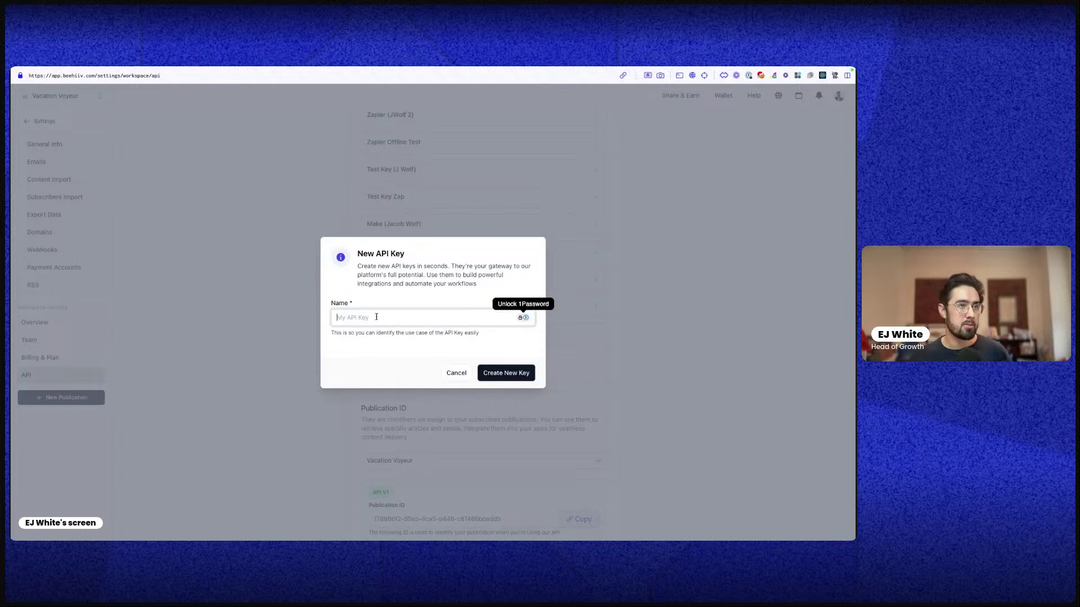
text(Demo)
key(Return)
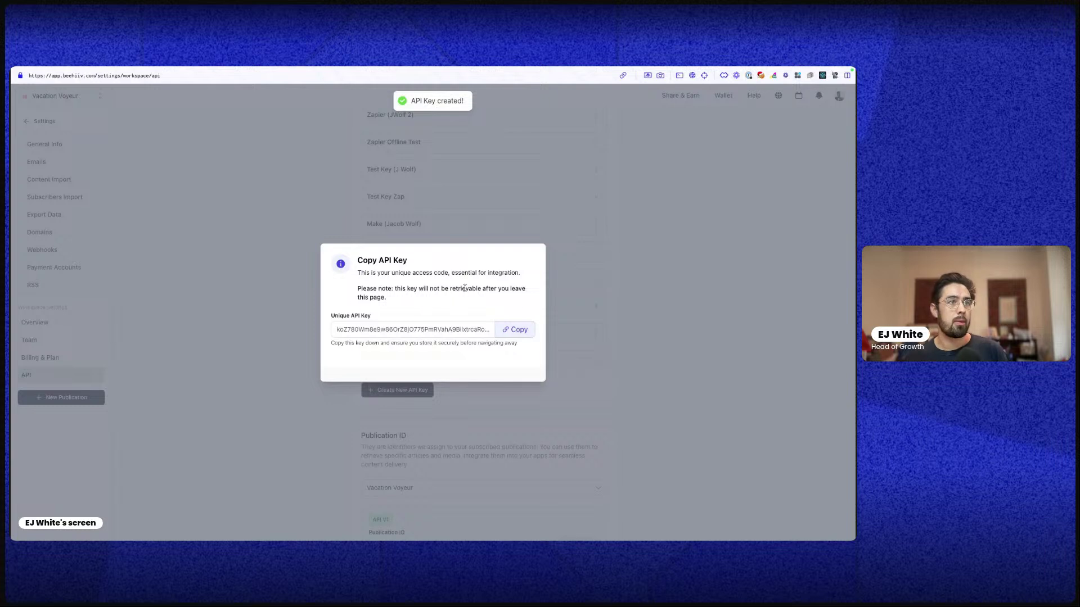
click(514, 330)
click(574, 243)
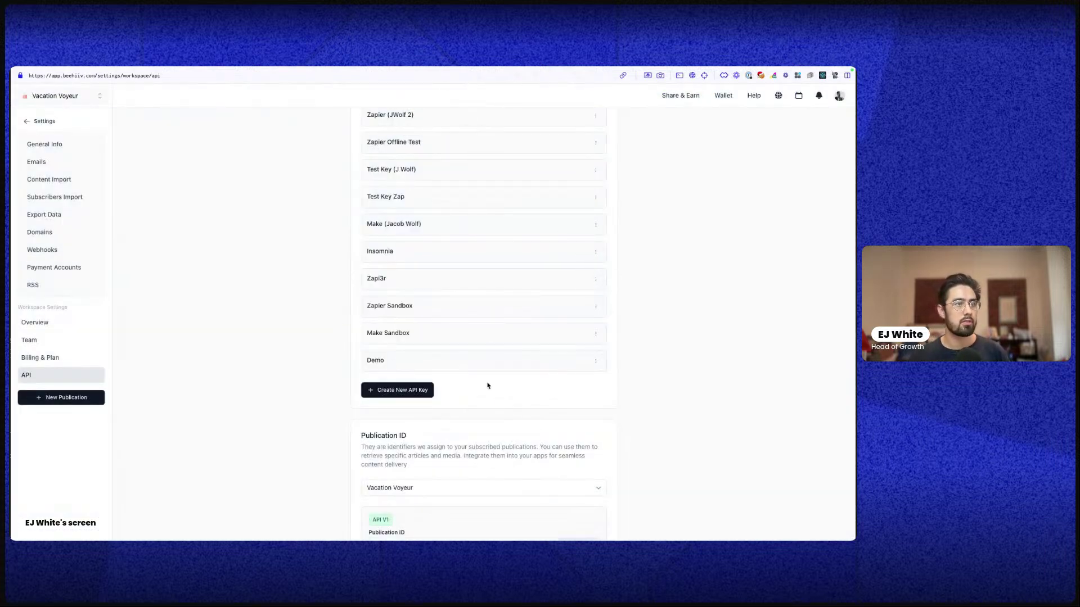
scroll(542, 385, up, 1)
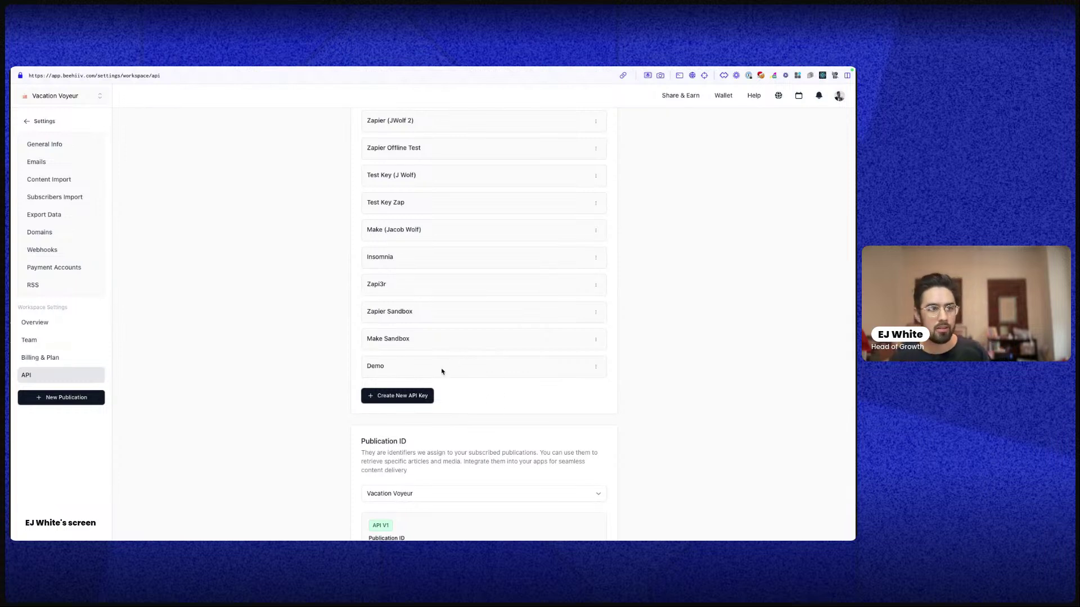
scroll(469, 392, down, 5)
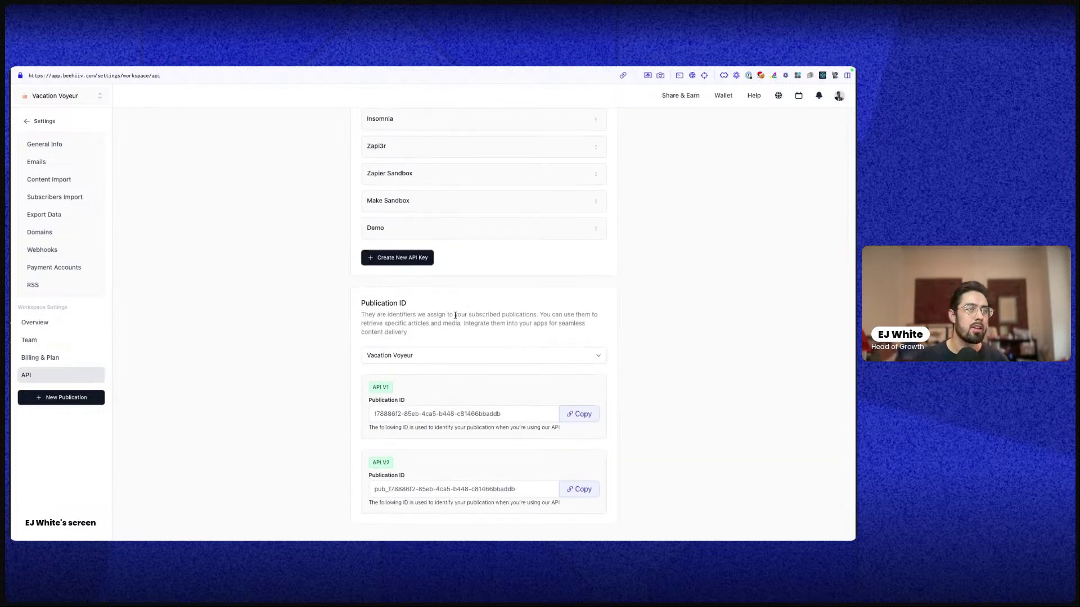
scroll(473, 315, up, 1)
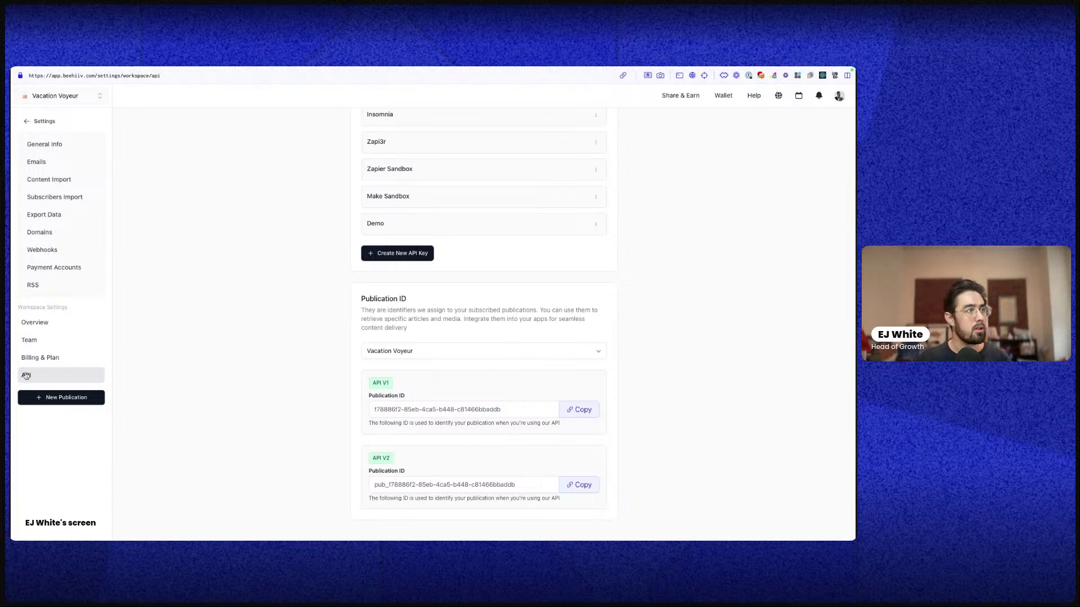
scroll(420, 390, up, 10)
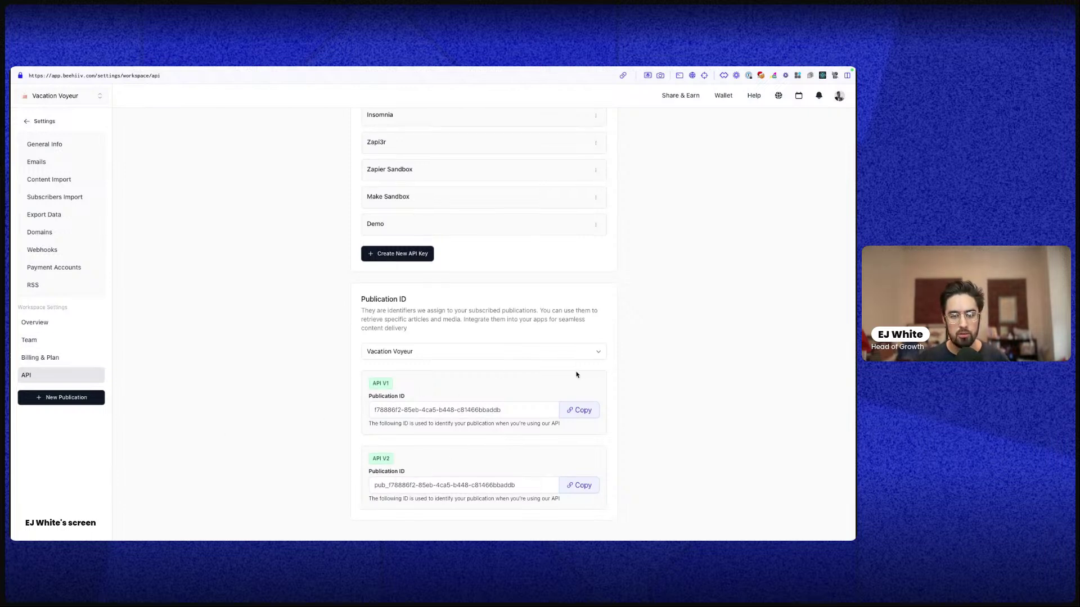
scroll(211, 431, up, 2)
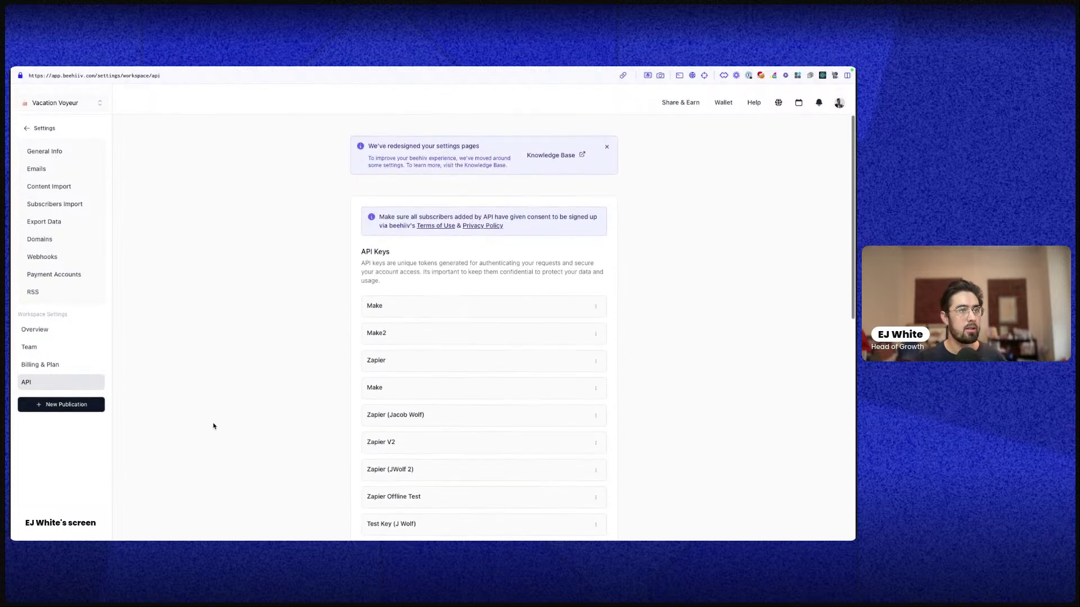
Dismiss the redesign notice and review the General Info publication name and description
click(608, 141)
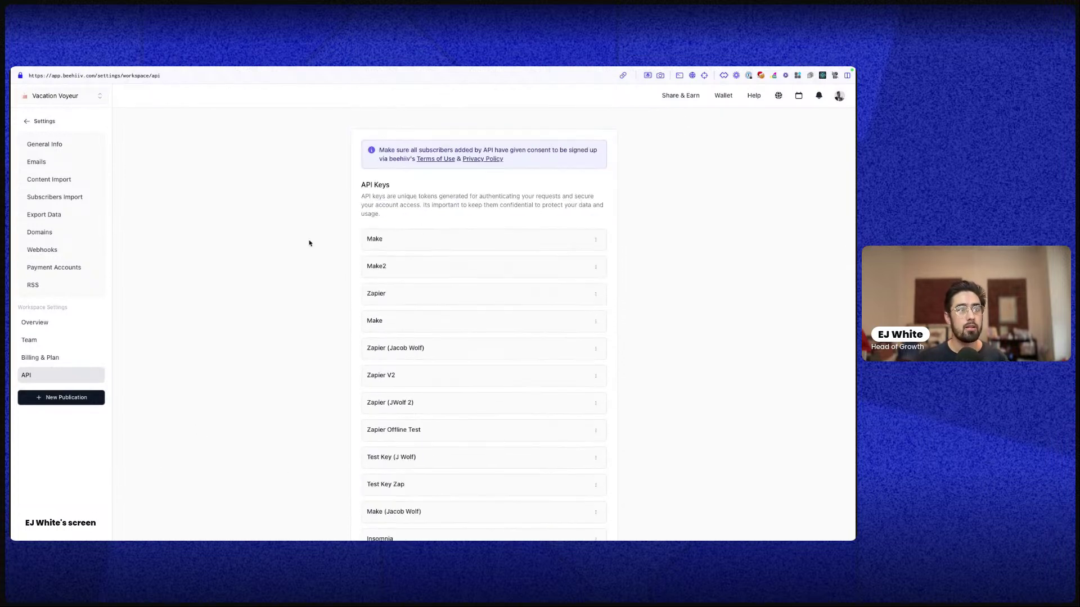
click(31, 146)
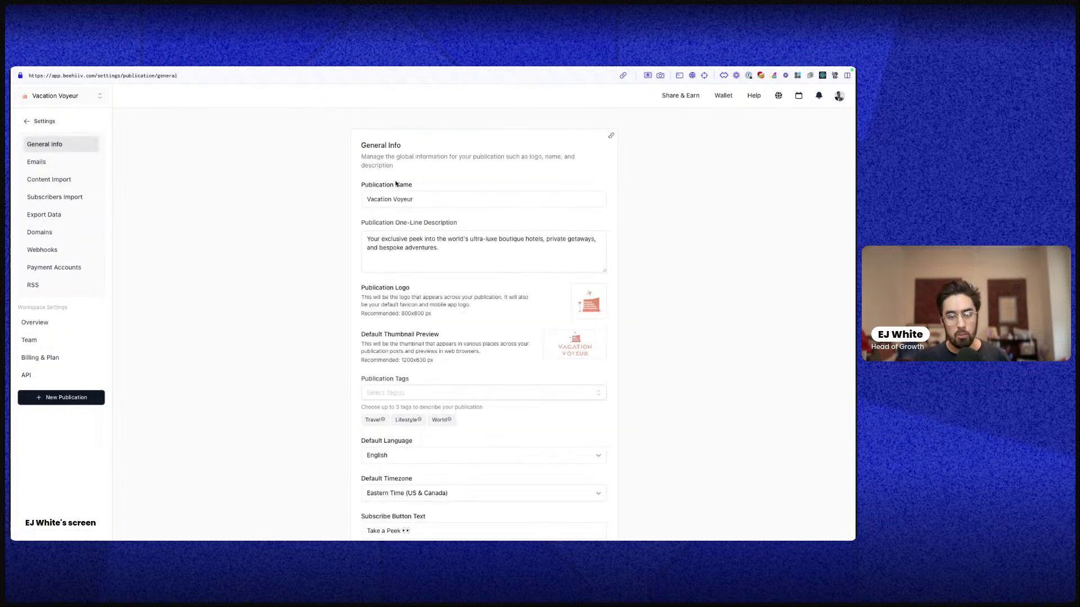
triple_click(432, 195)
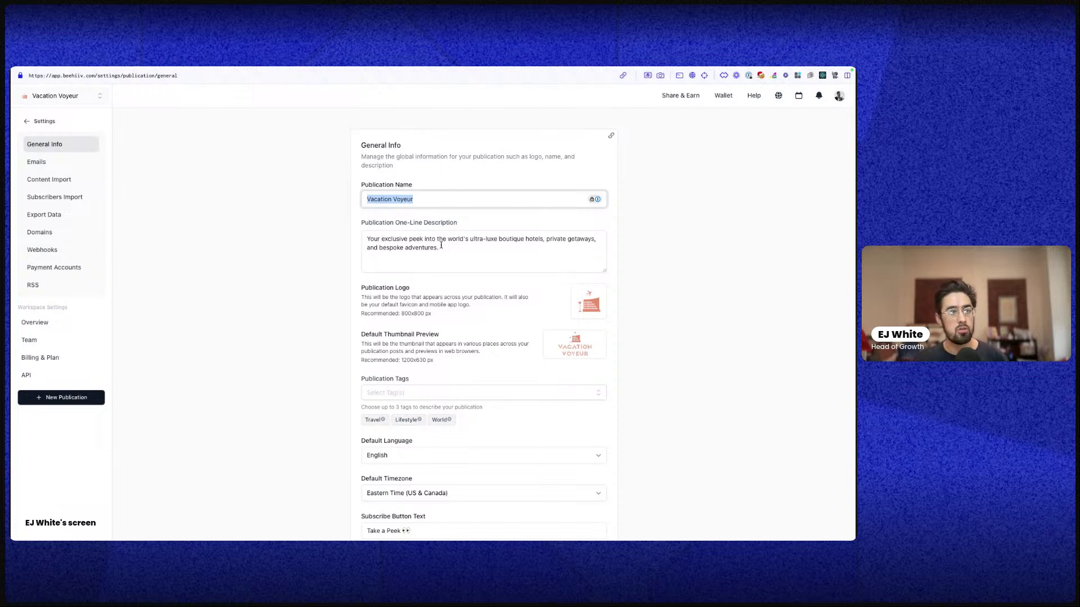
triple_click(374, 239)
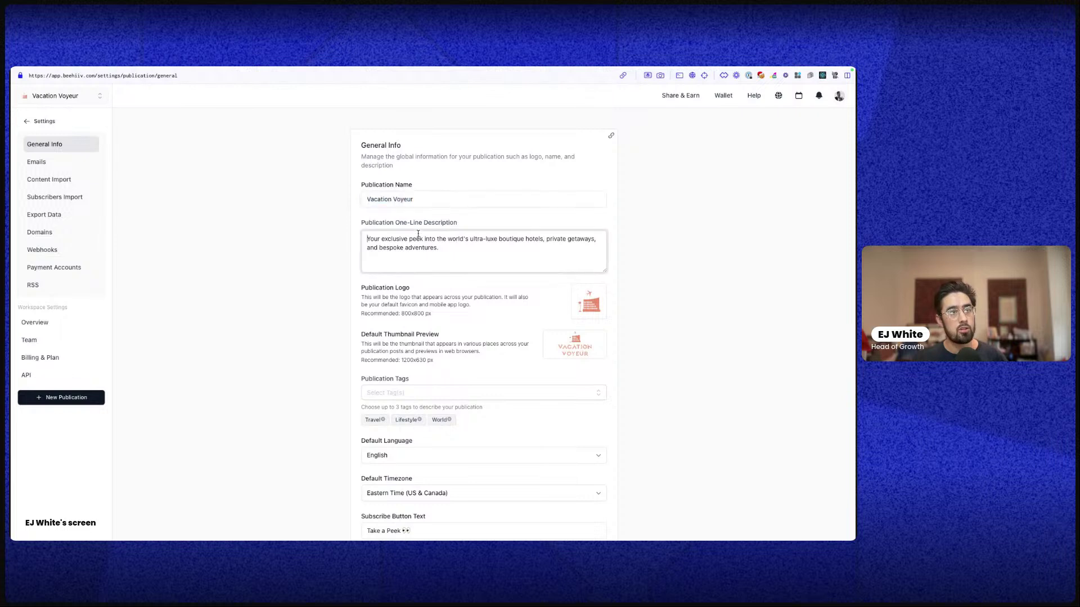
scroll(358, 360, down, 3)
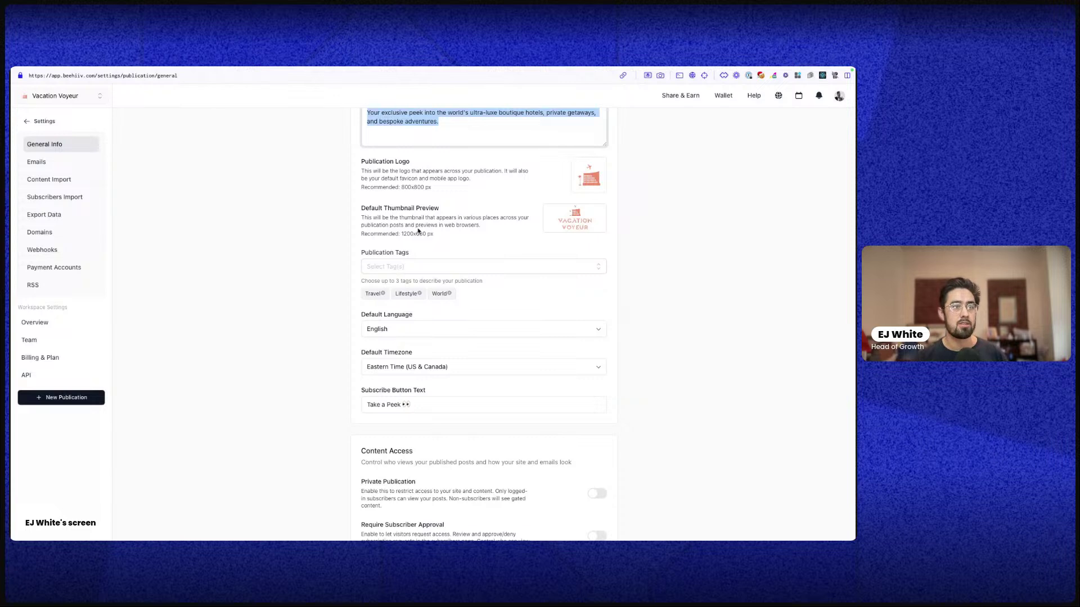
Check the Default Language and Default Timezone dropdowns, leaving English selected
click(455, 333)
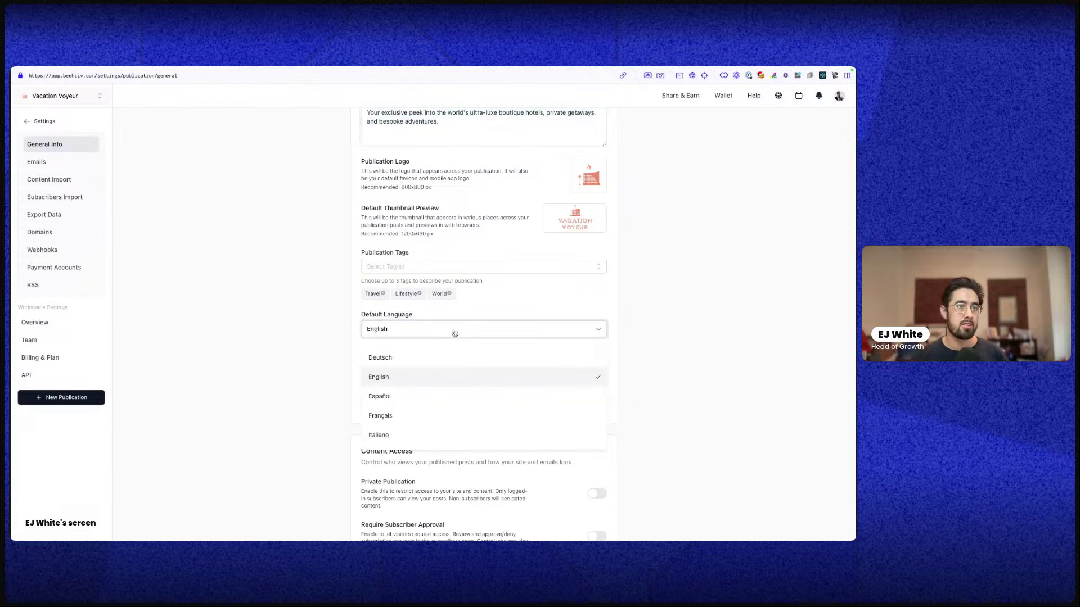
click(454, 332)
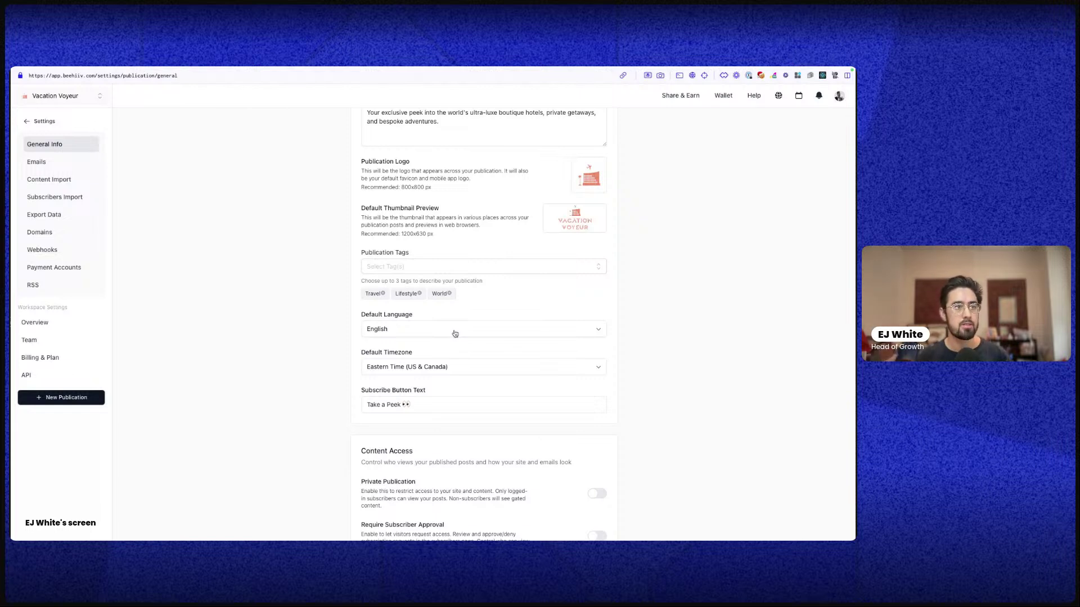
click(455, 333)
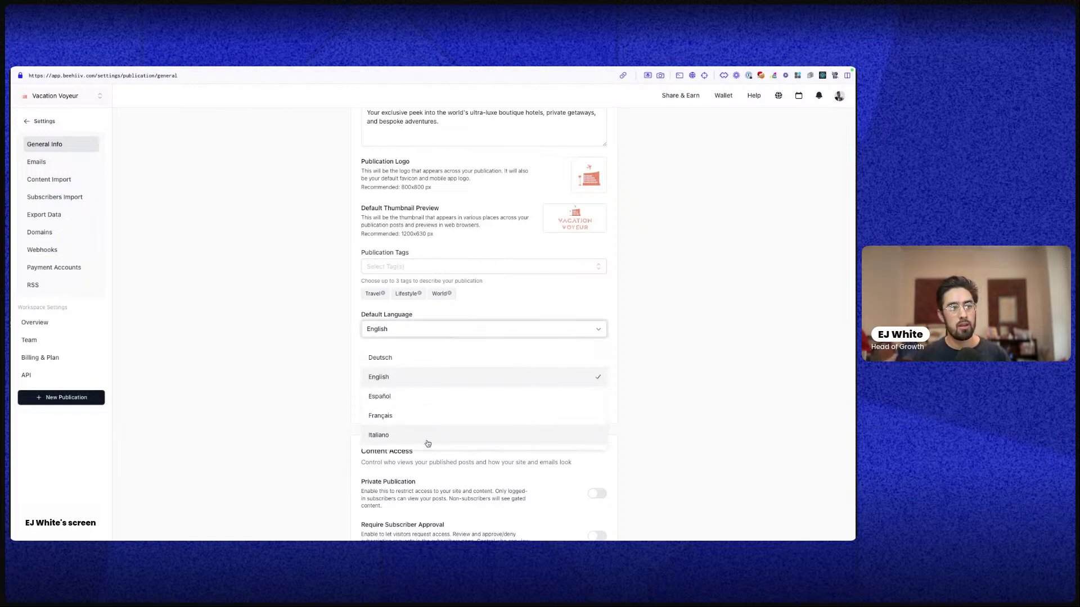
scroll(426, 443, down, 1)
scroll(410, 362, up, 1)
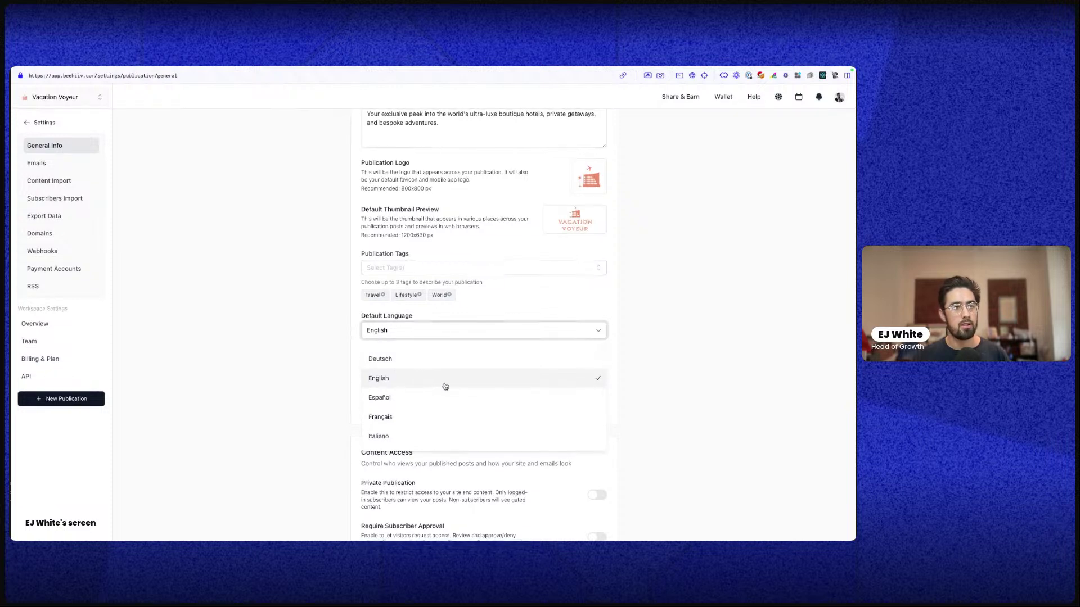
scroll(444, 387, down, 1)
click(411, 359)
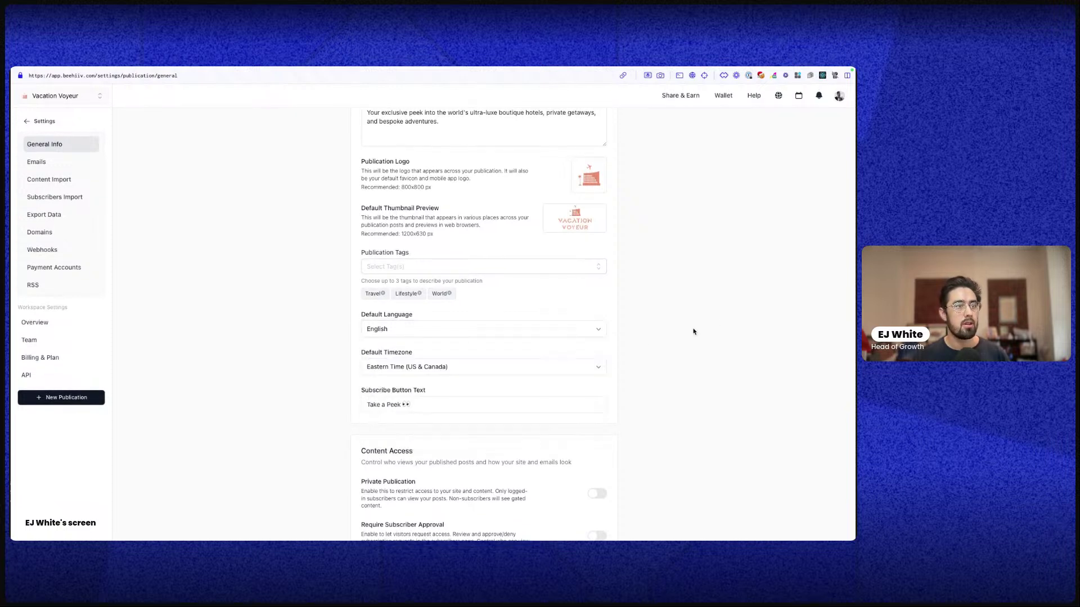
click(411, 363)
Close the timezone list, turn Require Subscriber Approval on, then confirm disabling it
click(455, 347)
scroll(455, 366, down, 4)
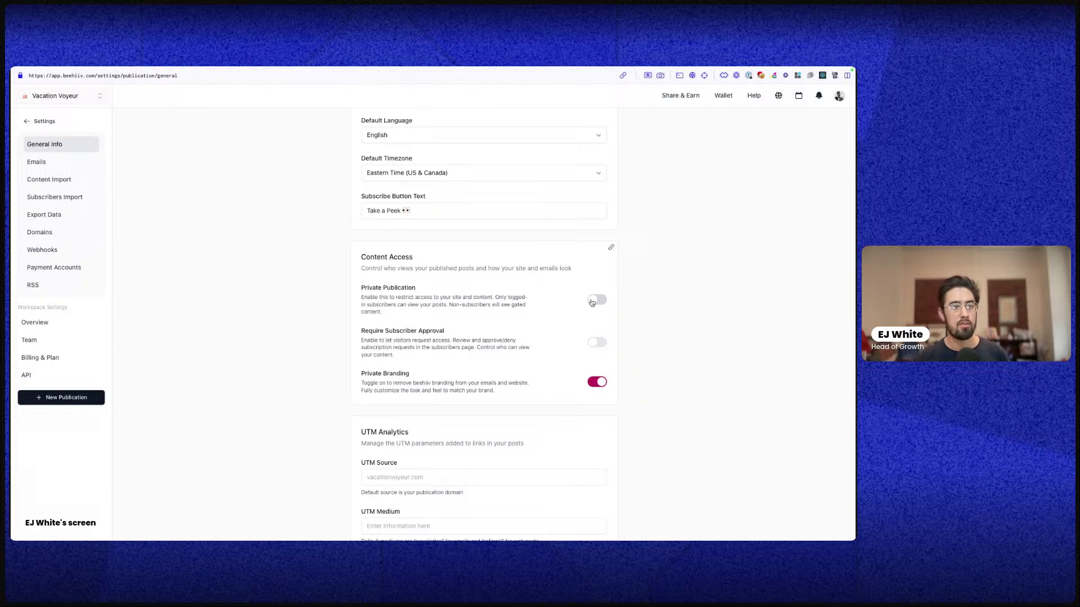
click(595, 344)
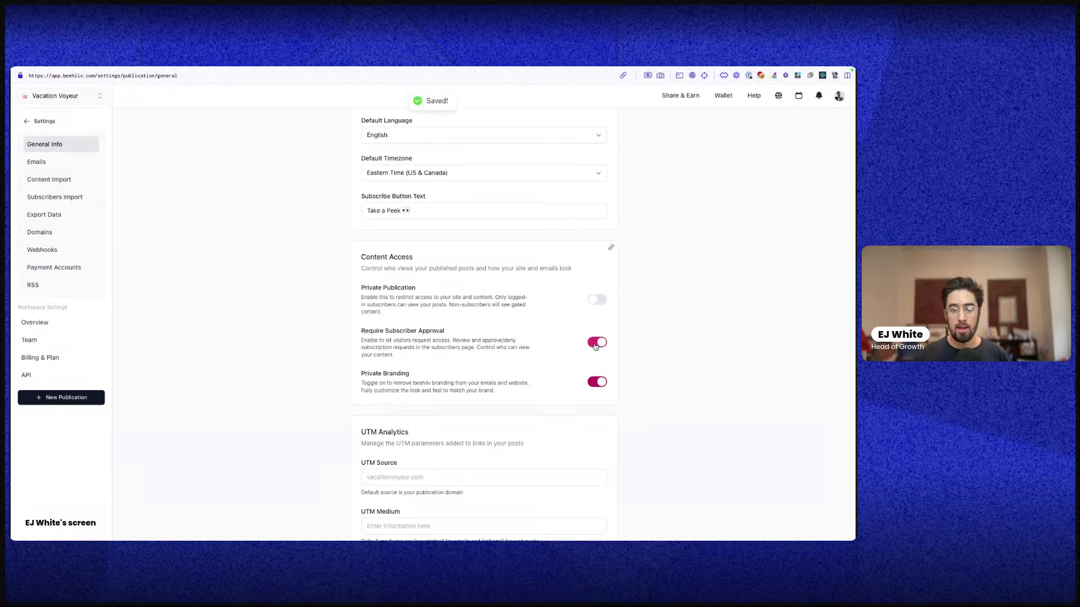
click(597, 345)
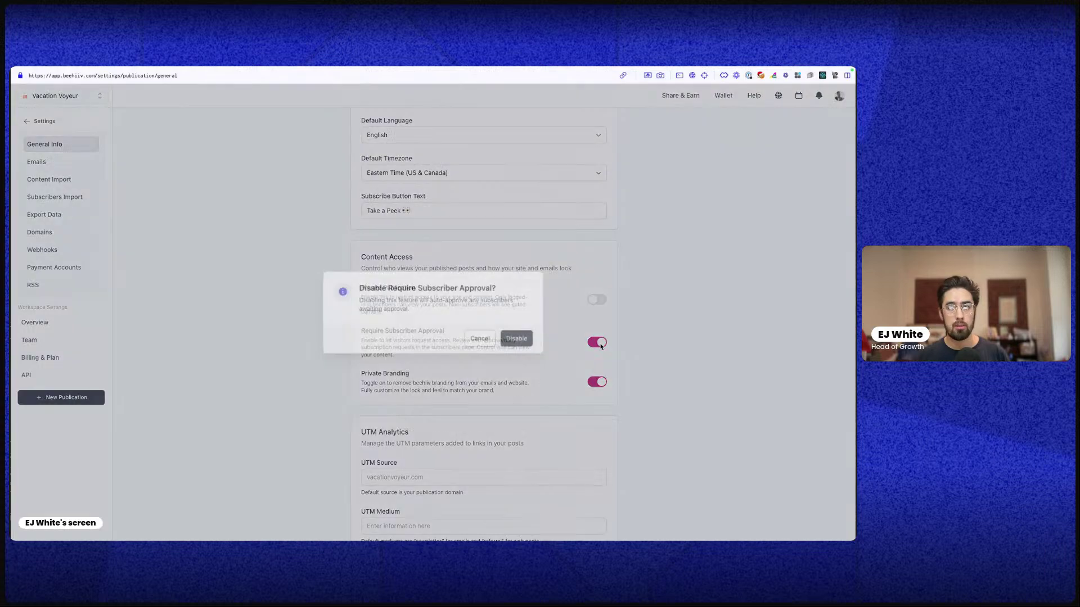
key(Return)
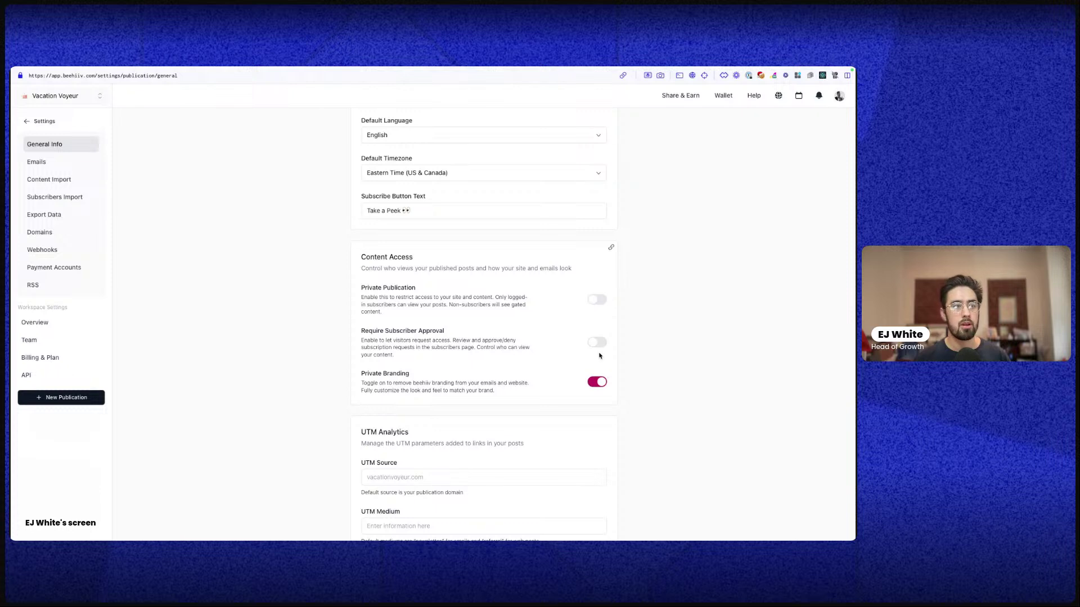
Toggle the Private Branding switch in the Content Access section
scroll(600, 337, down, 3)
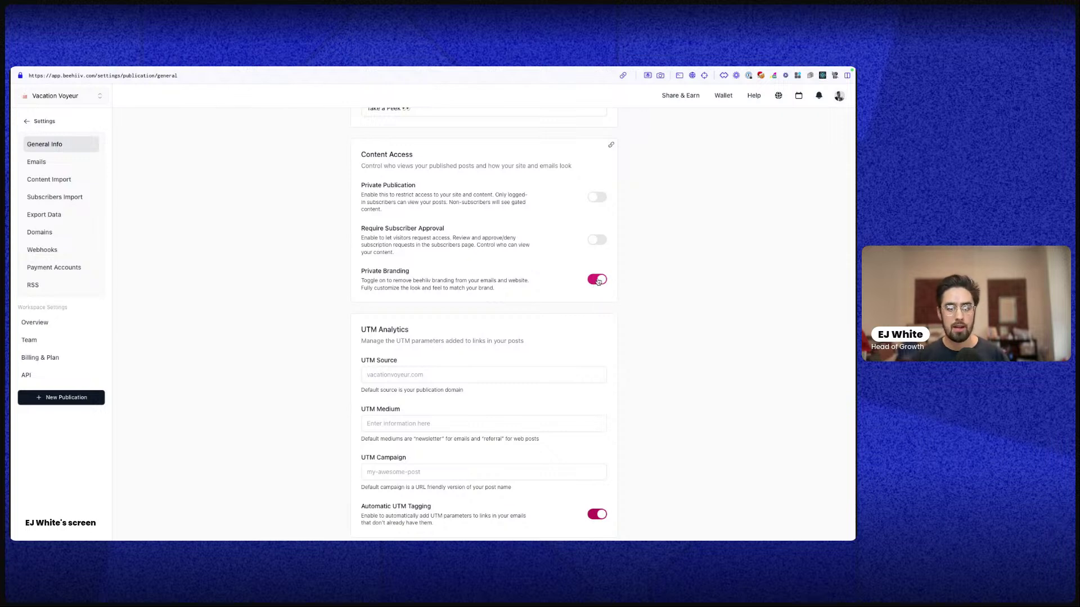
click(598, 280)
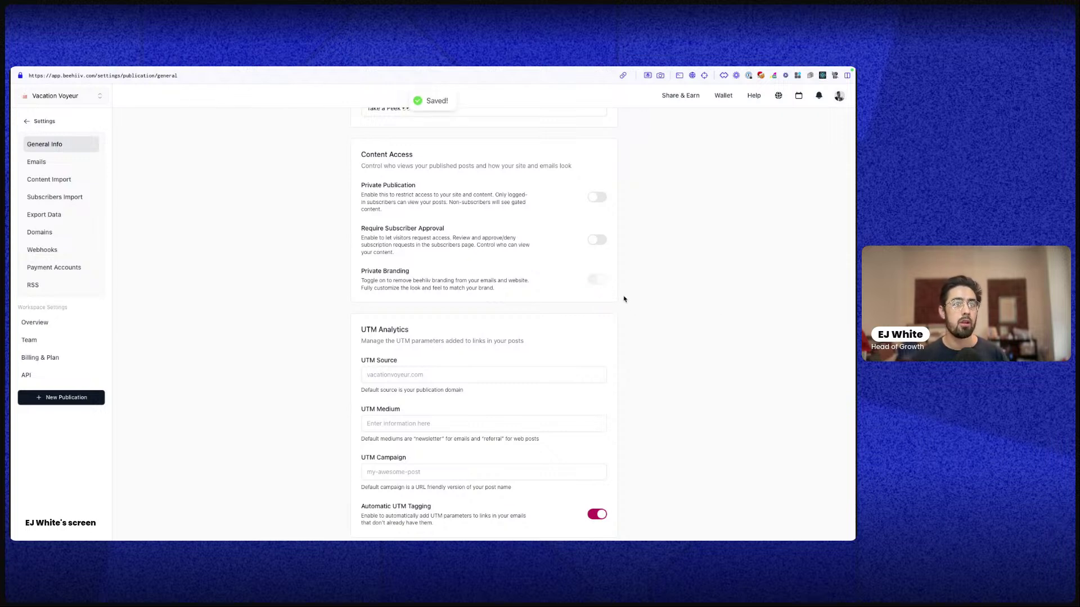
scroll(623, 299, down, 1)
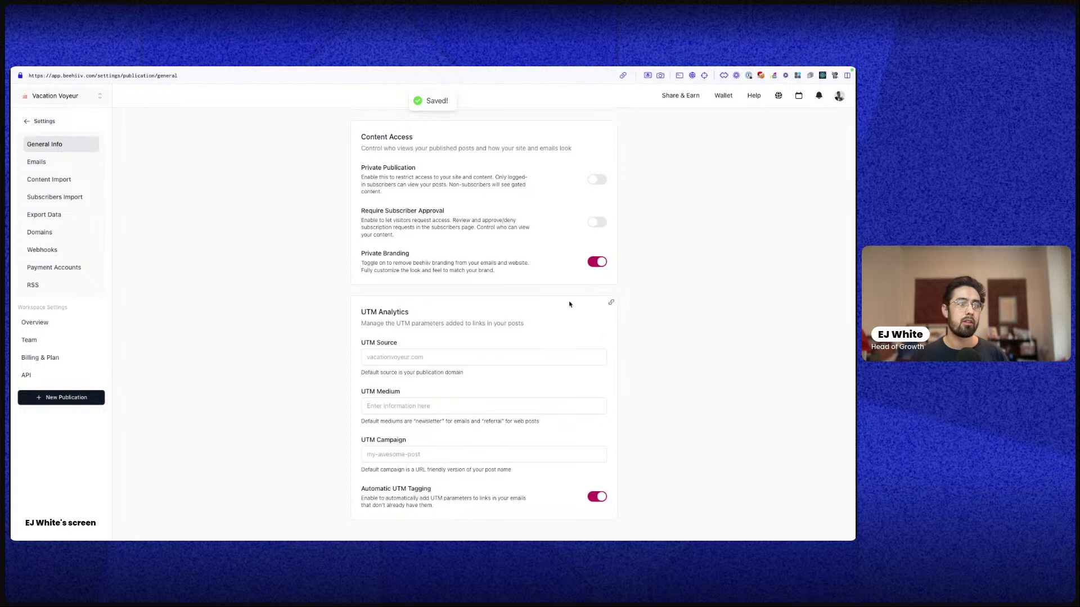
Look over the UTM Source, Medium and Campaign fields, then go to the Emails settings
triple_click(391, 312)
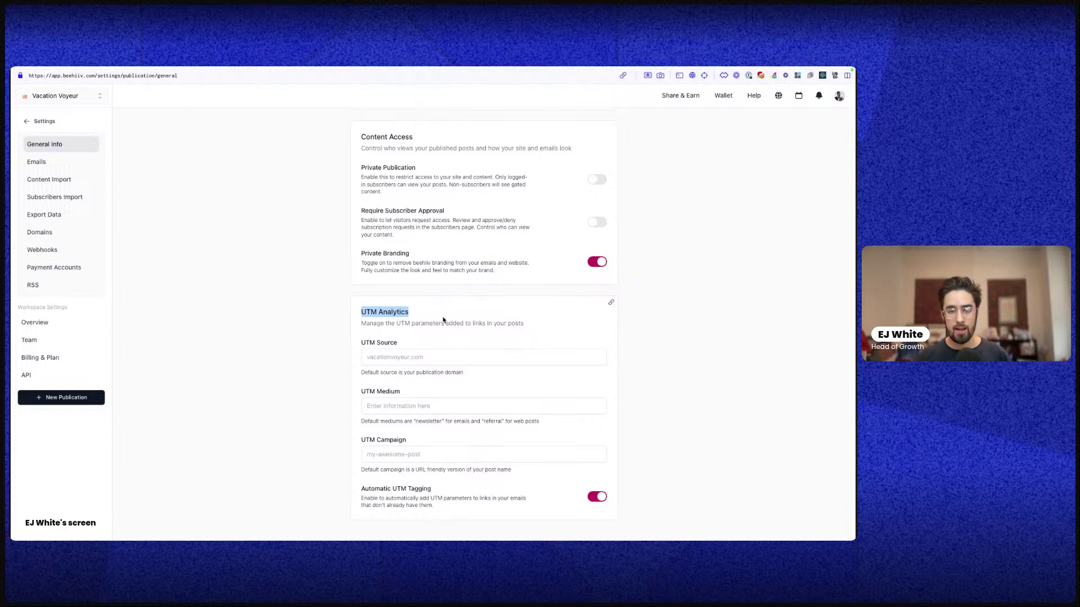
click(388, 362)
click(397, 406)
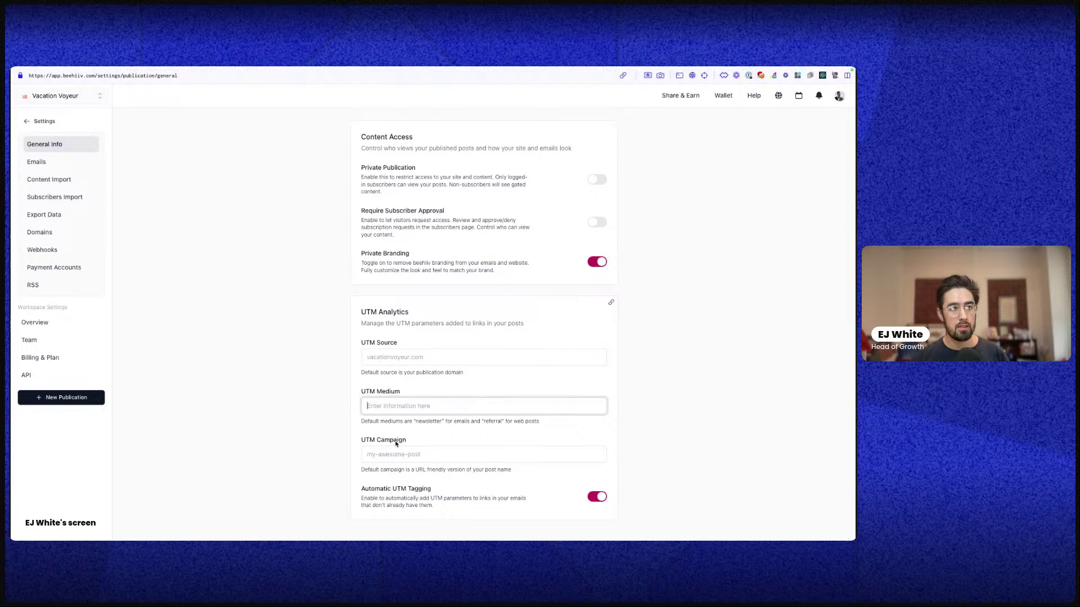
click(450, 455)
drag(483, 467, 345, 333)
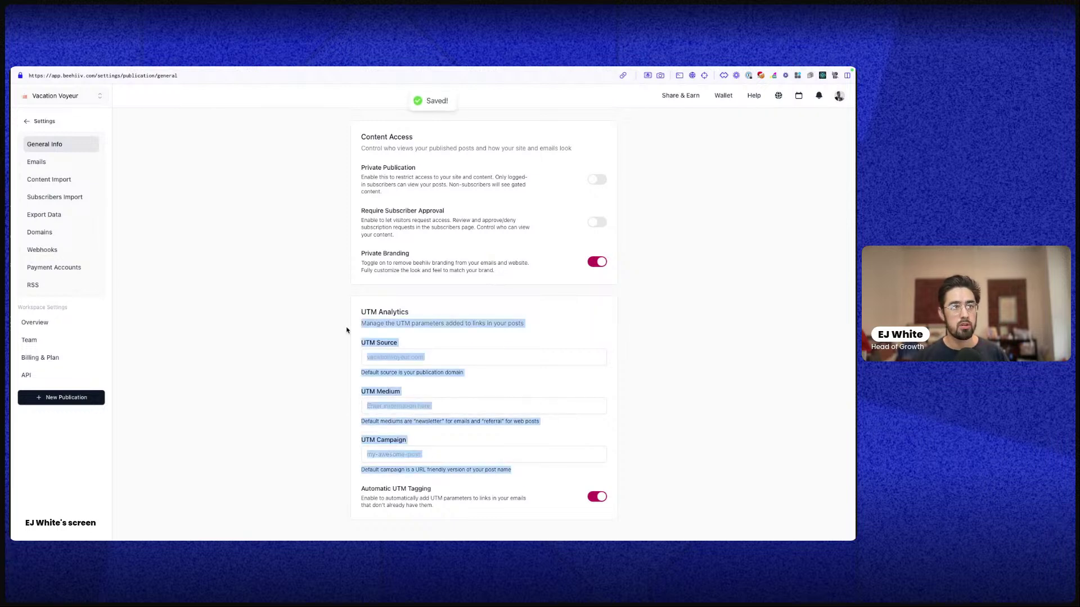
click(488, 378)
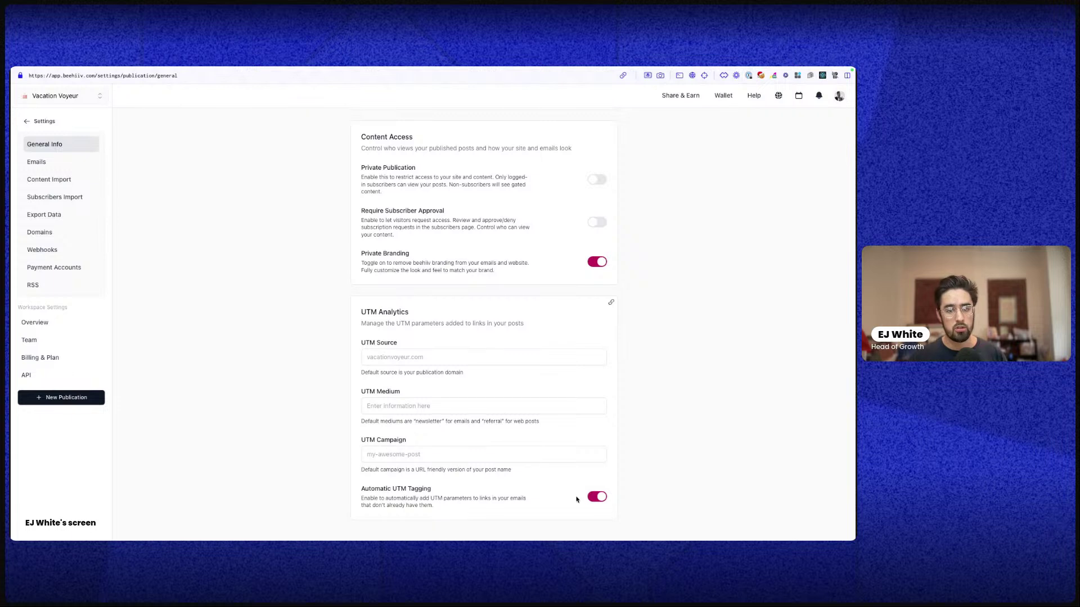
click(398, 449)
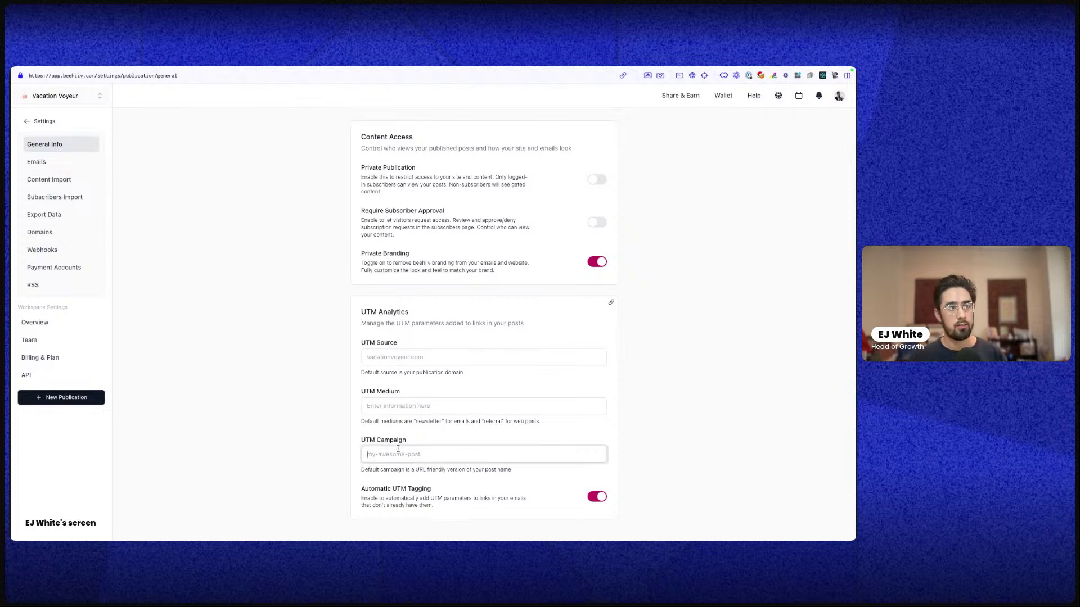
click(424, 403)
click(424, 360)
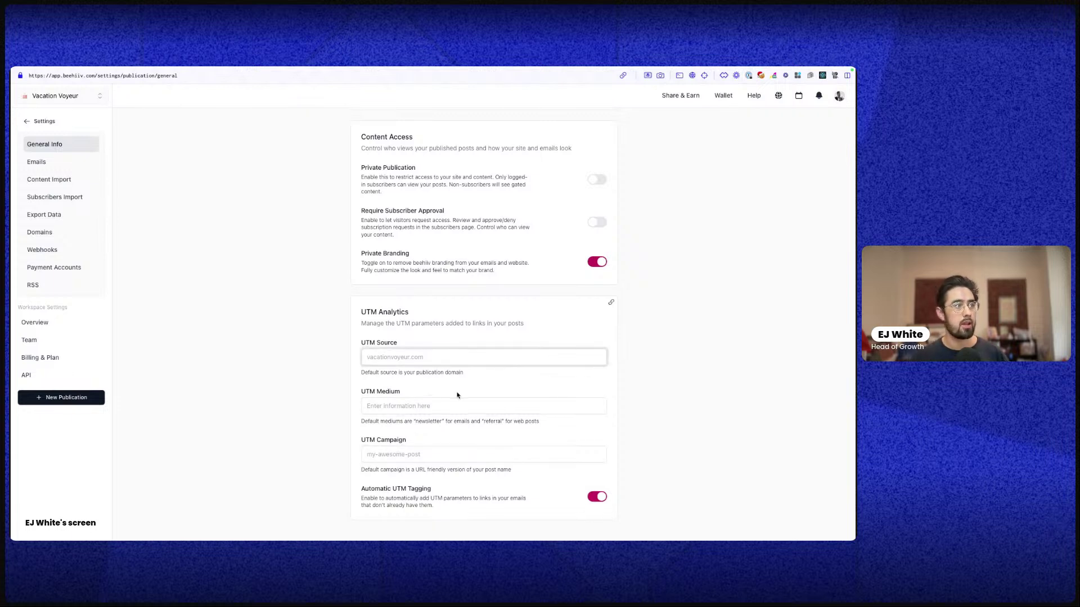
click(37, 161)
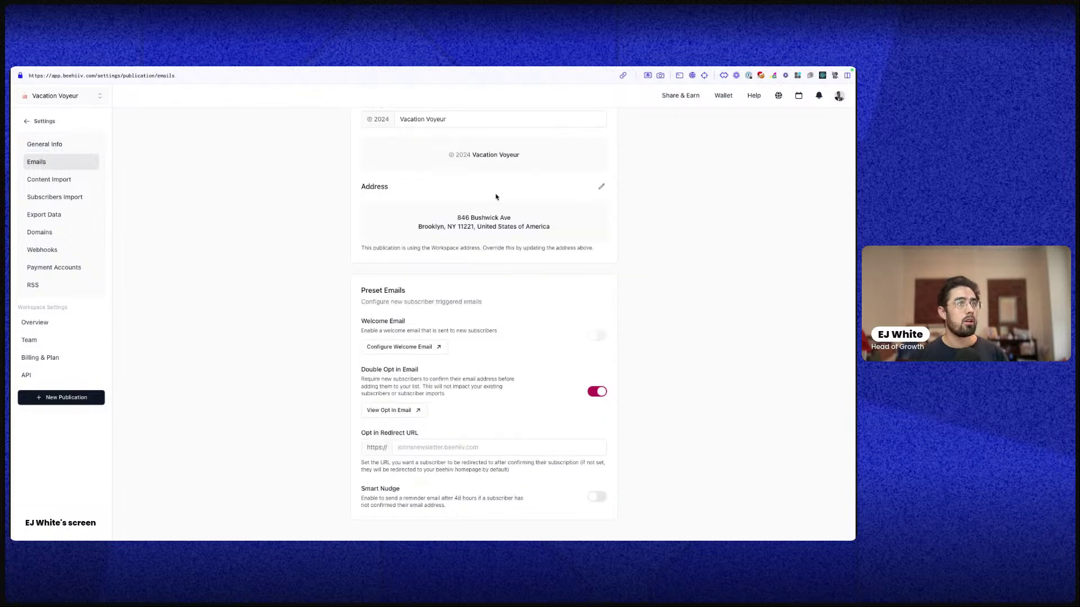
scroll(442, 221, up, 4)
scroll(443, 221, up, 2)
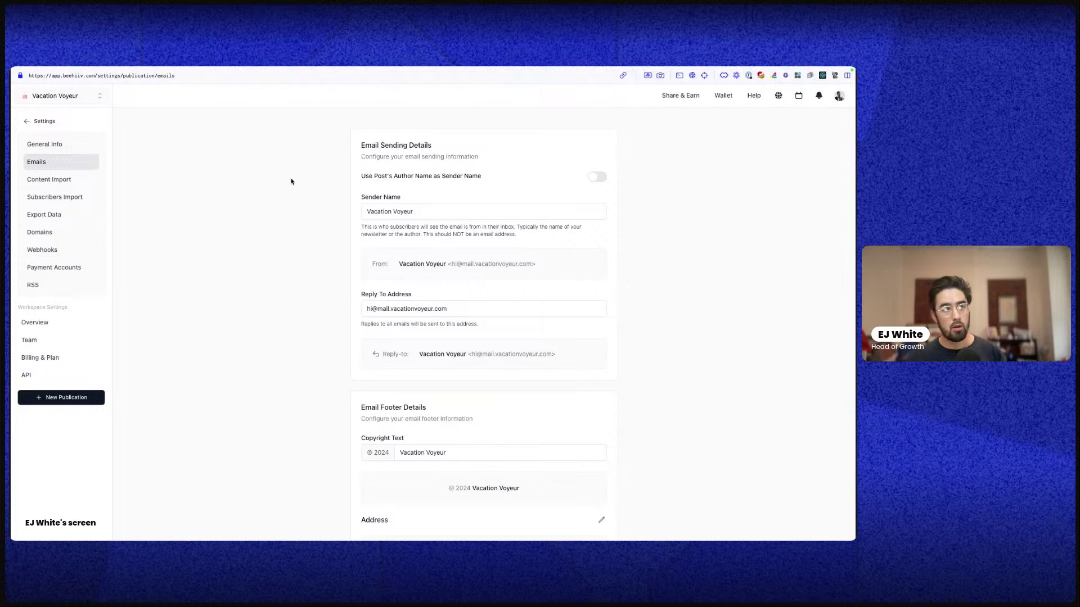
triple_click(403, 212)
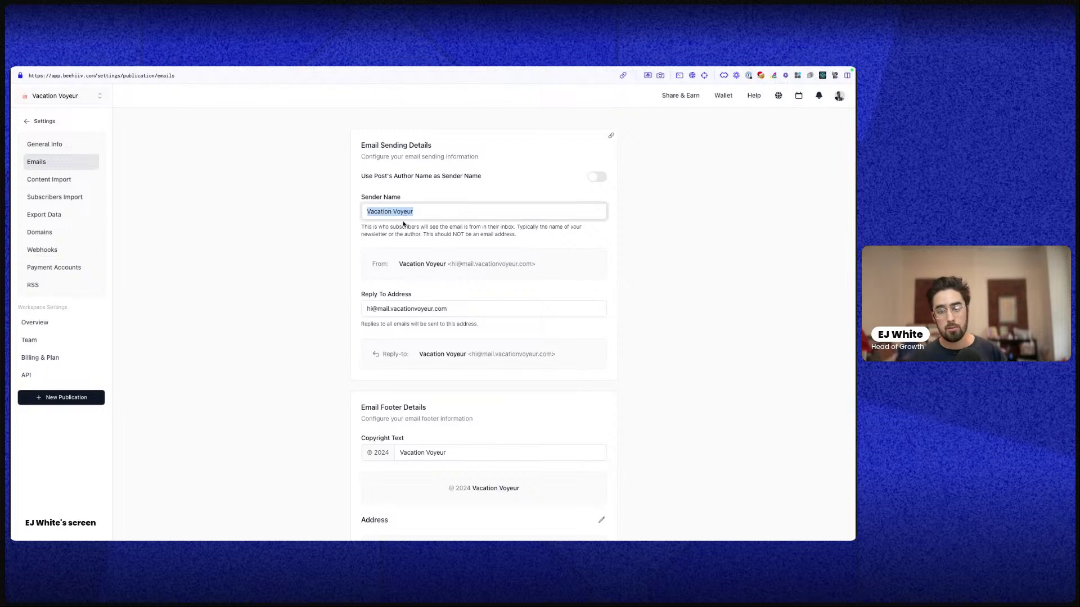
drag(399, 263, 444, 263)
click(445, 264)
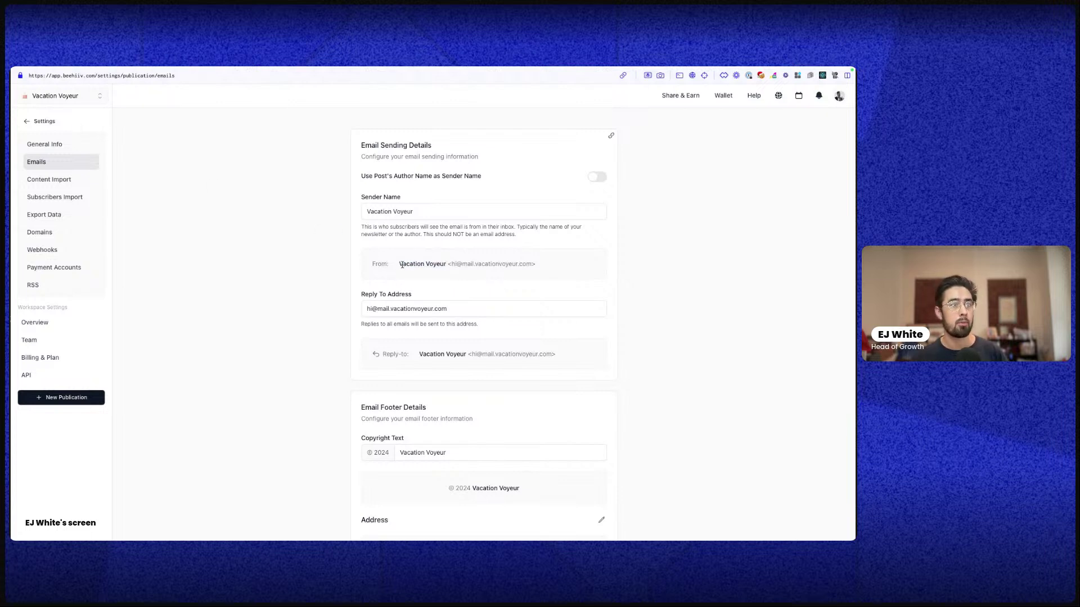
triple_click(394, 307)
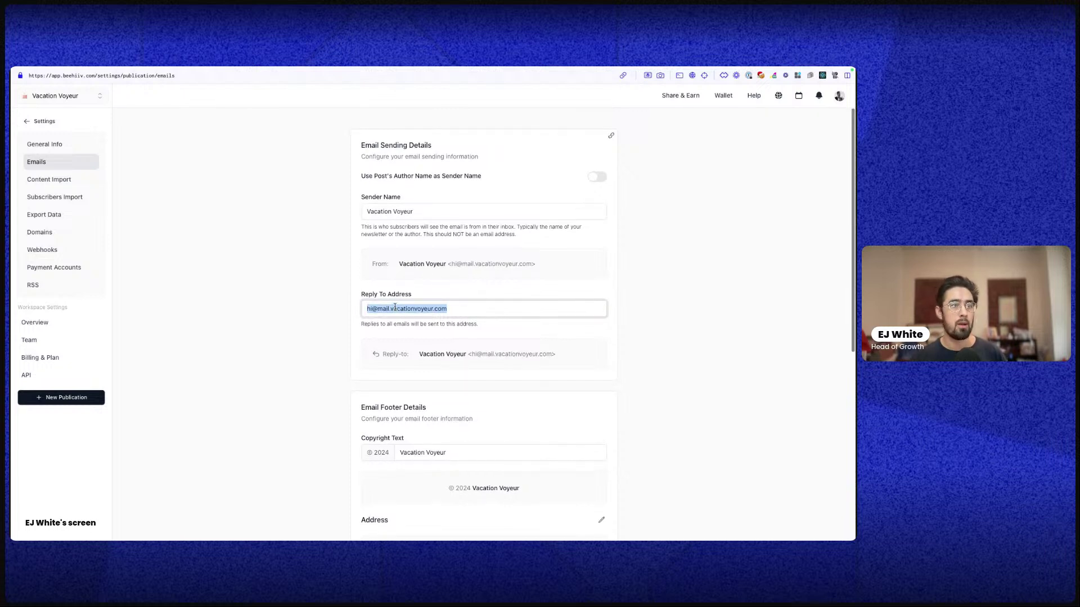
scroll(392, 309, down, 3)
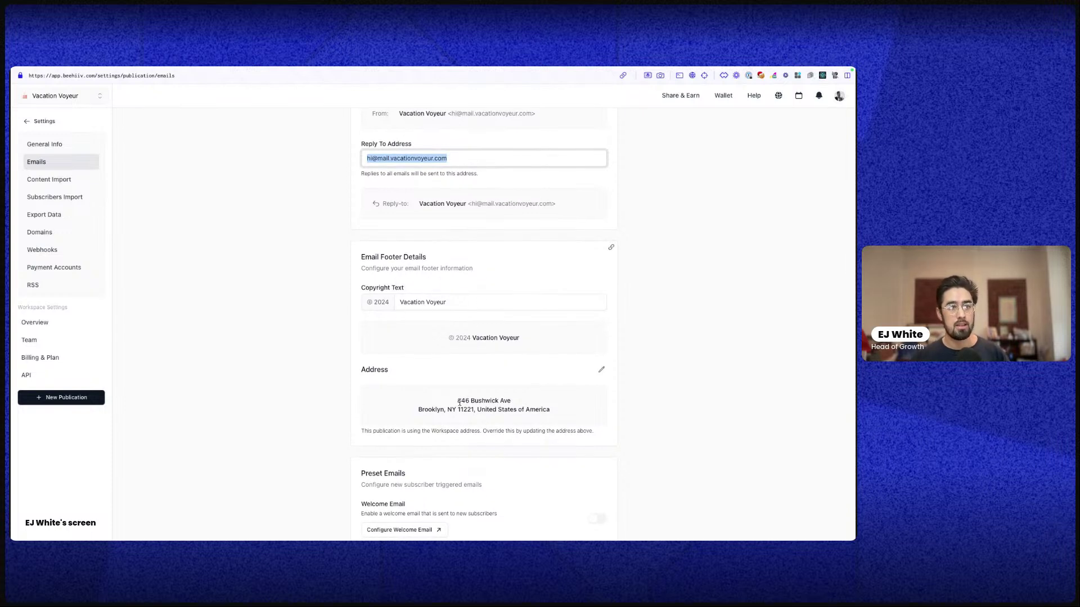
scroll(460, 402, down, 2)
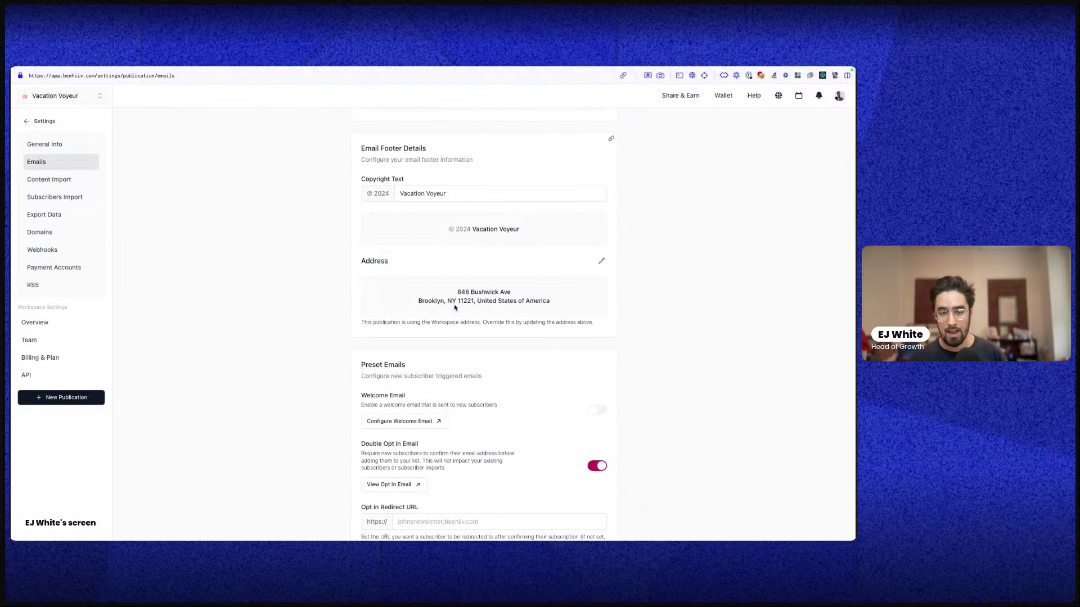
scroll(450, 319, down, 1)
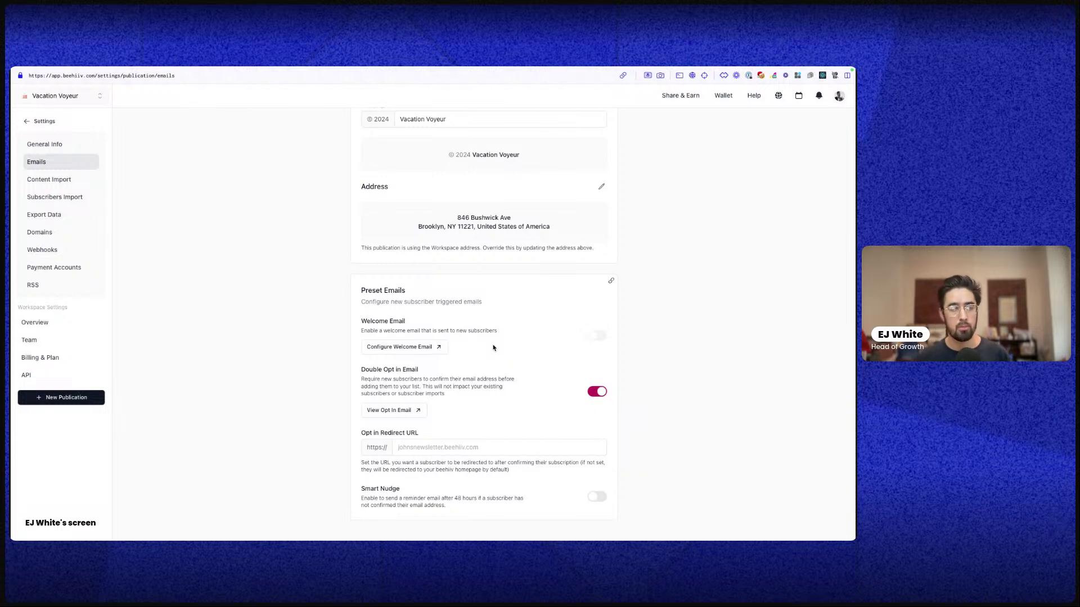
click(419, 347)
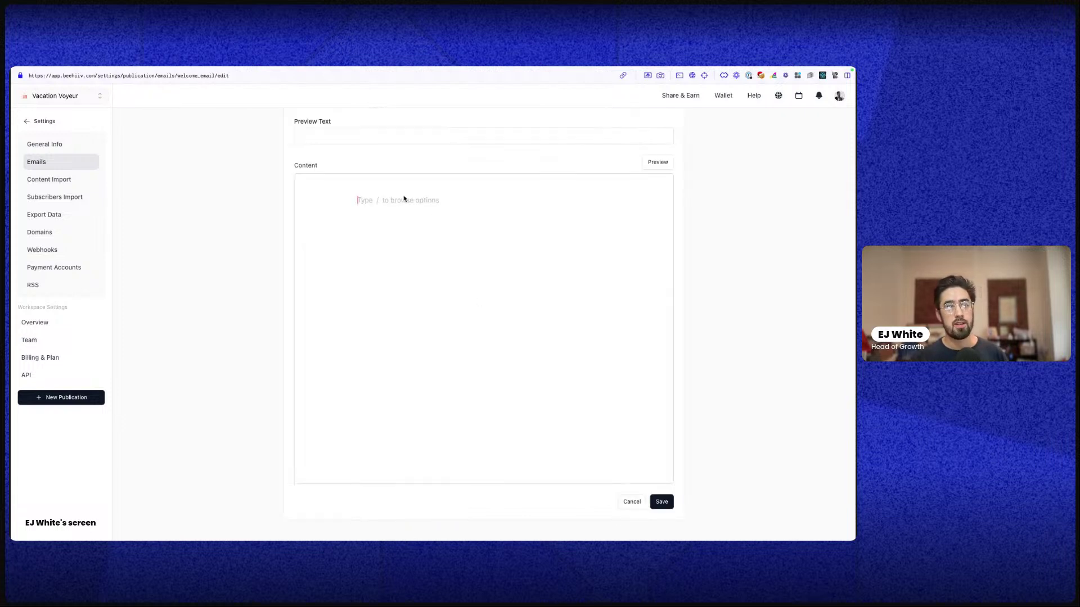
click(631, 502)
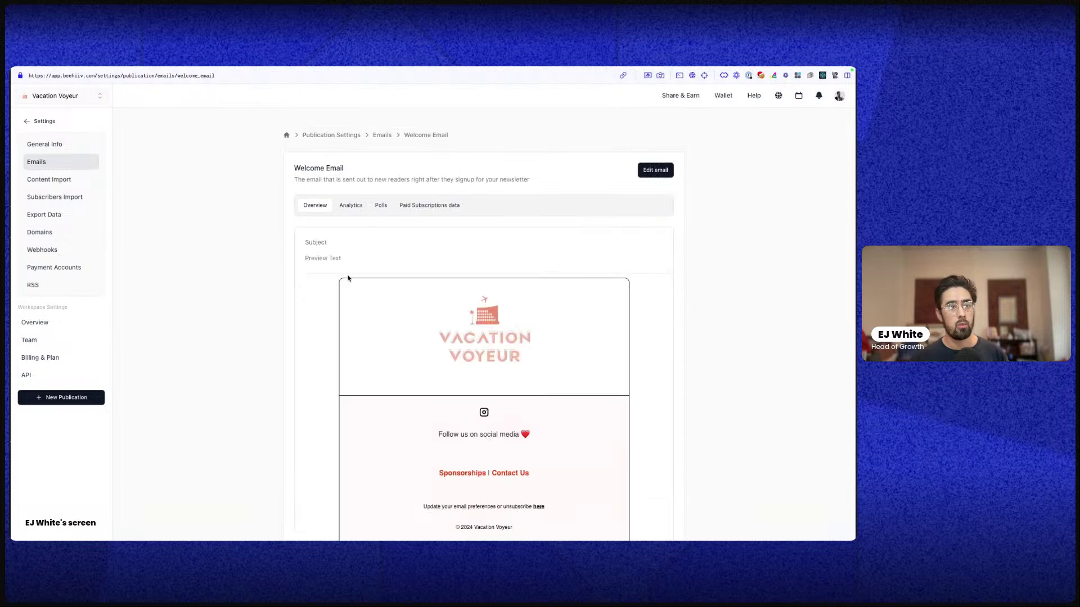
mouse_move(12, 70)
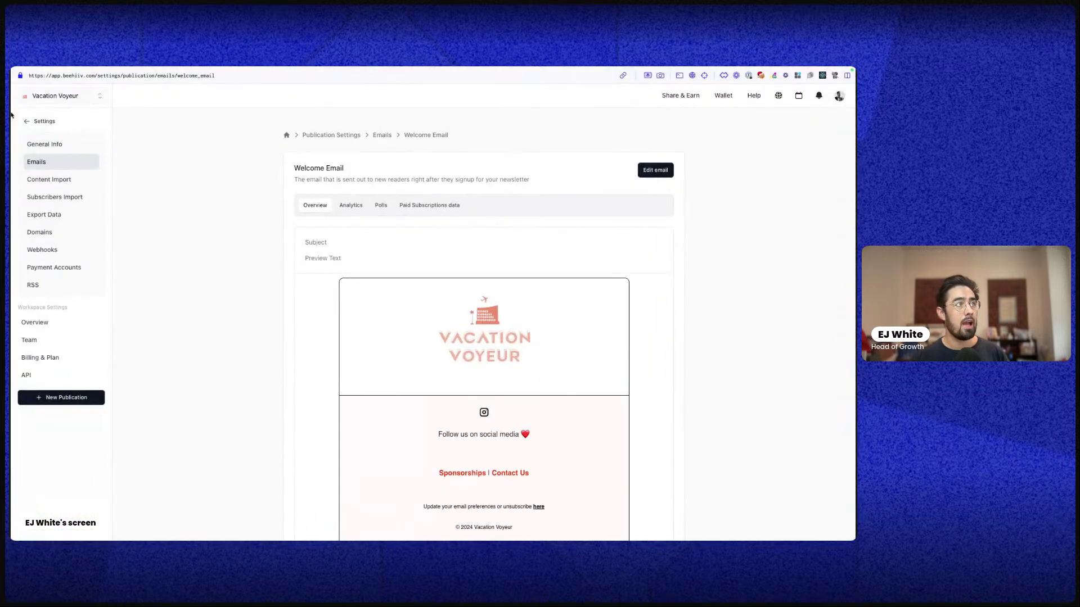
mouse_move(103, 127)
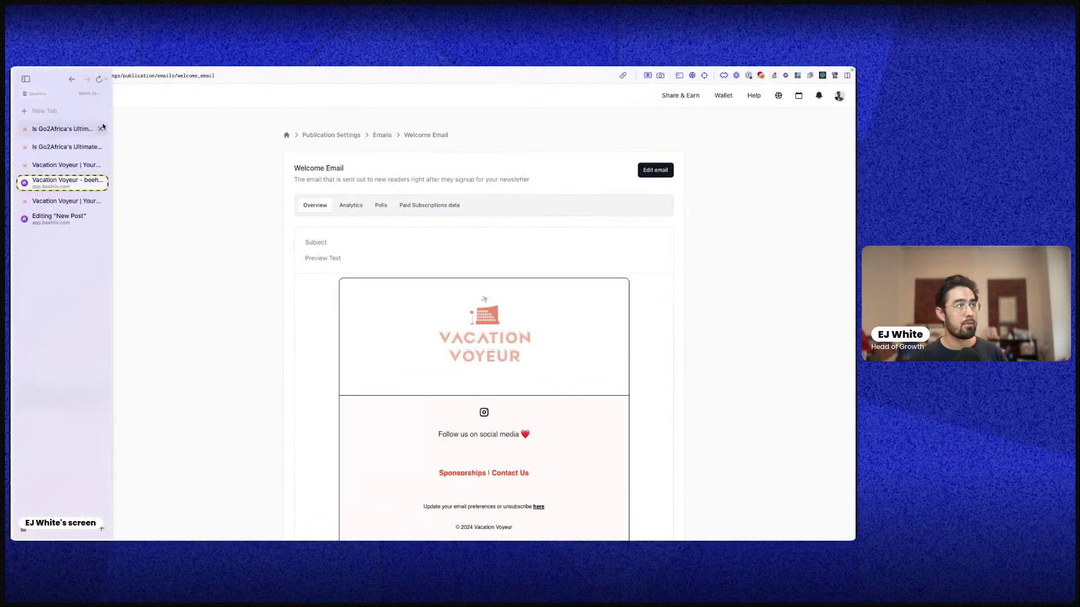
click(72, 79)
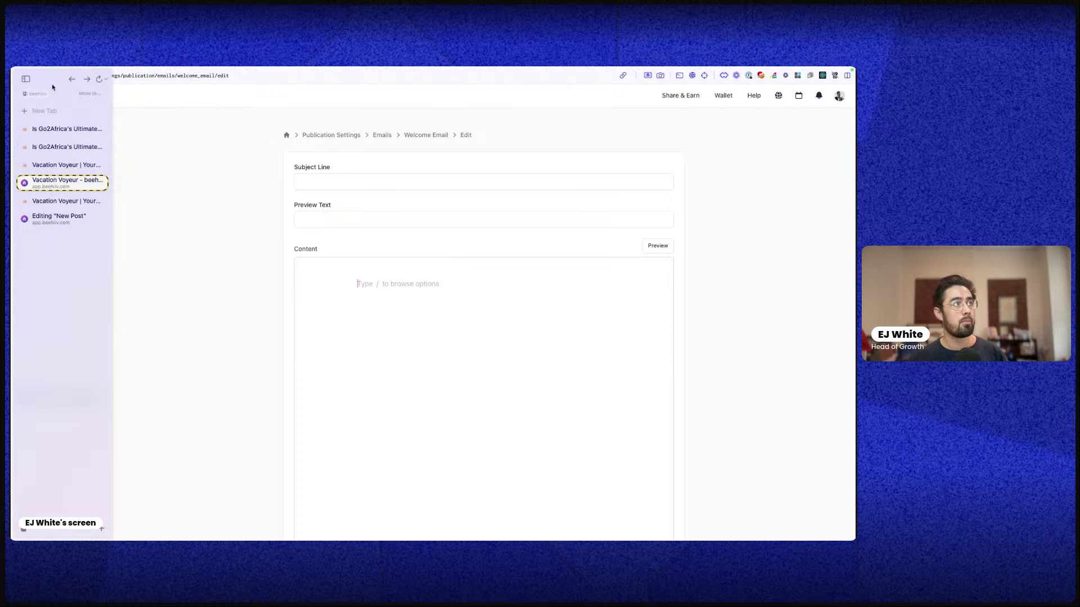
click(72, 78)
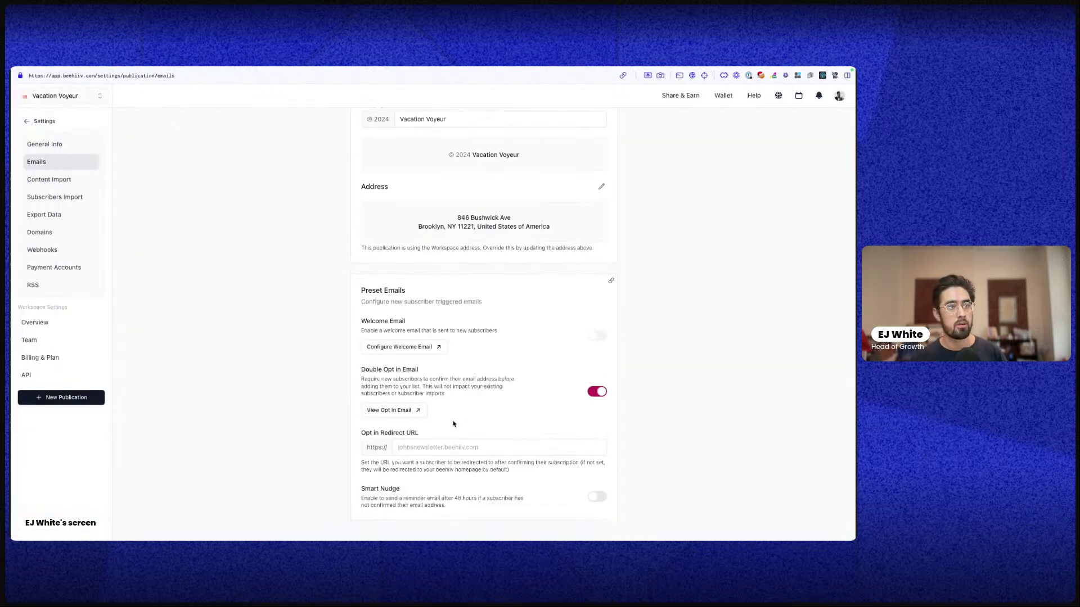
drag(368, 376, 637, 498)
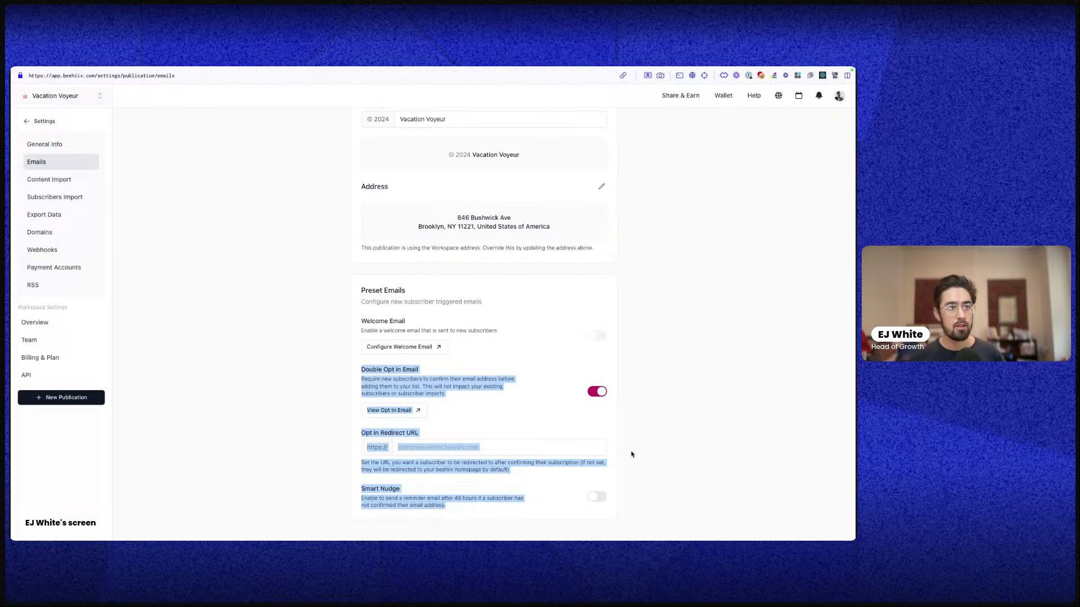
click(550, 483)
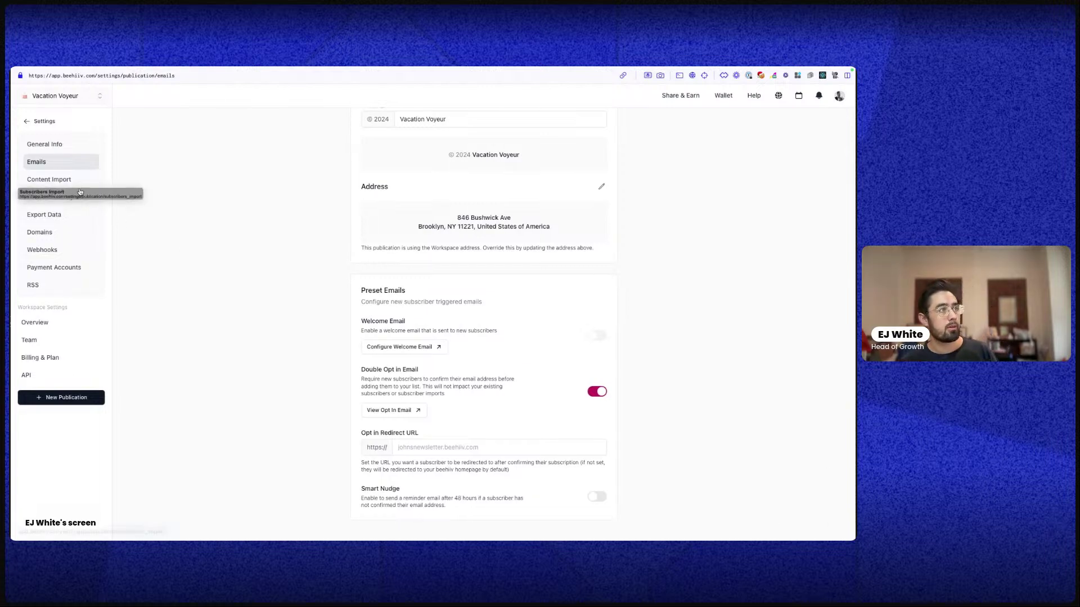
Start a new content import with Mailchimp as the source
click(63, 180)
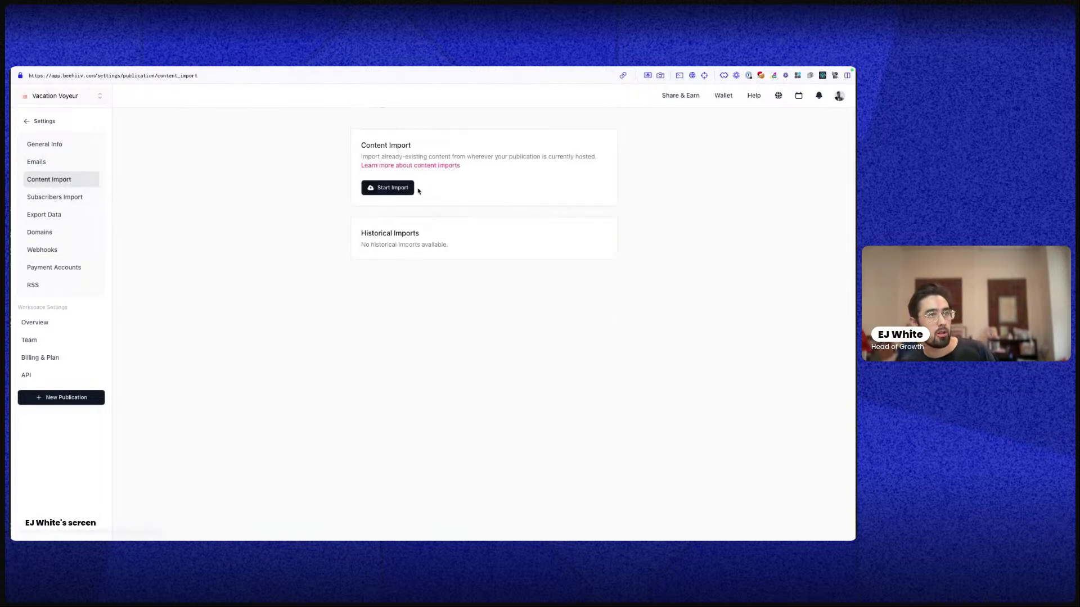
click(410, 190)
click(368, 254)
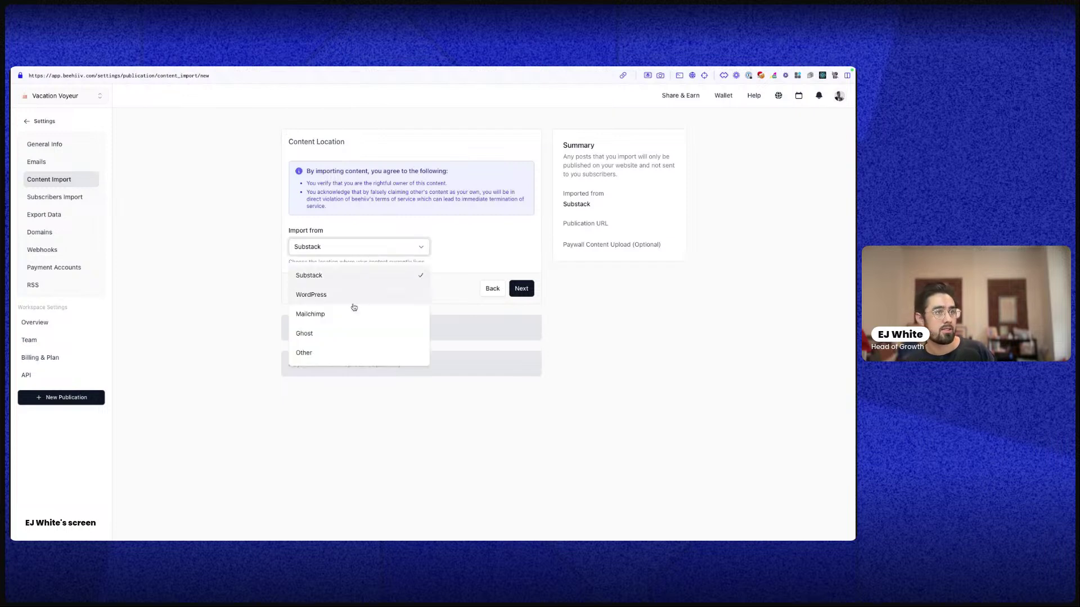
click(339, 321)
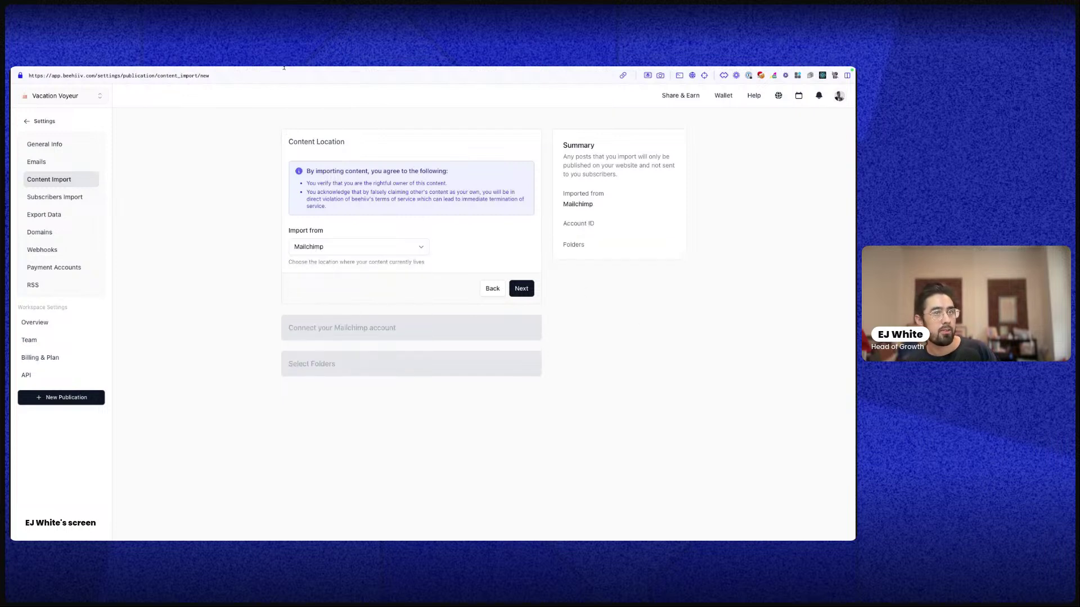
Begin a new subscribers import keeping CSV upload, then go to the Export Data settings
click(50, 199)
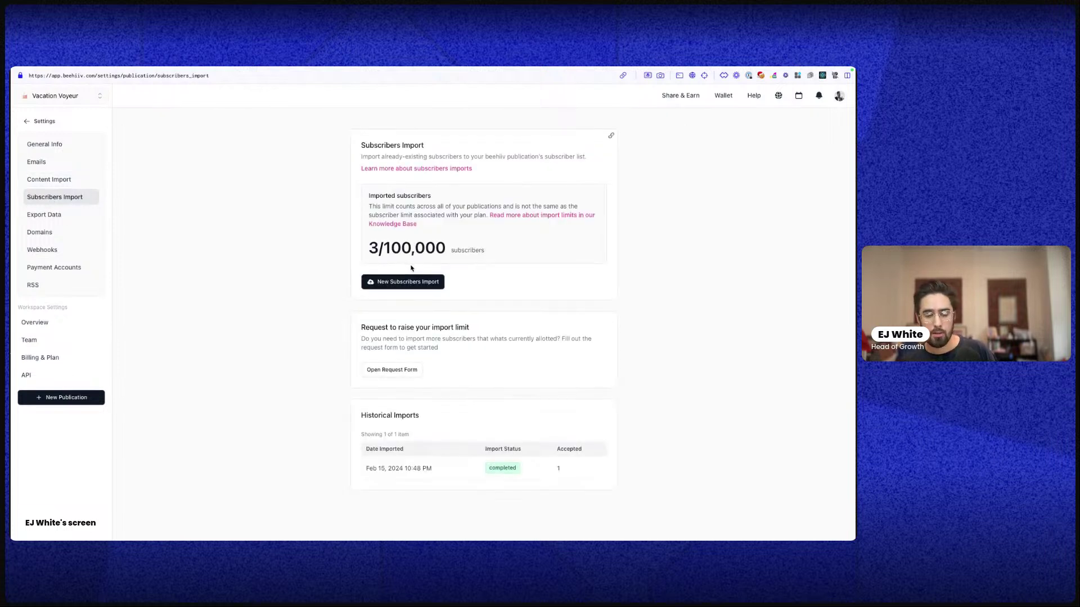
click(413, 282)
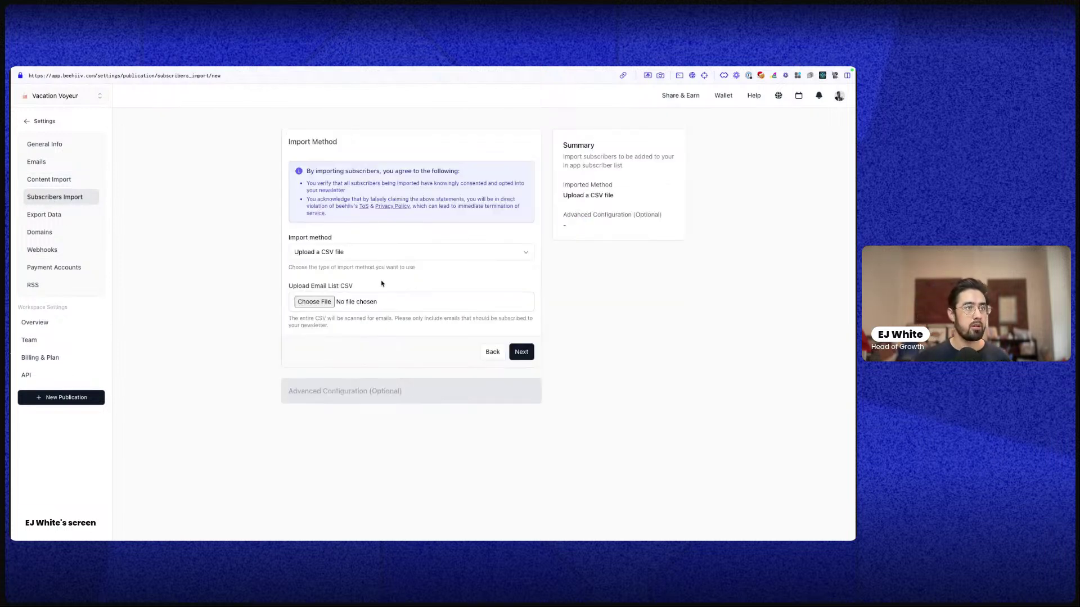
click(355, 253)
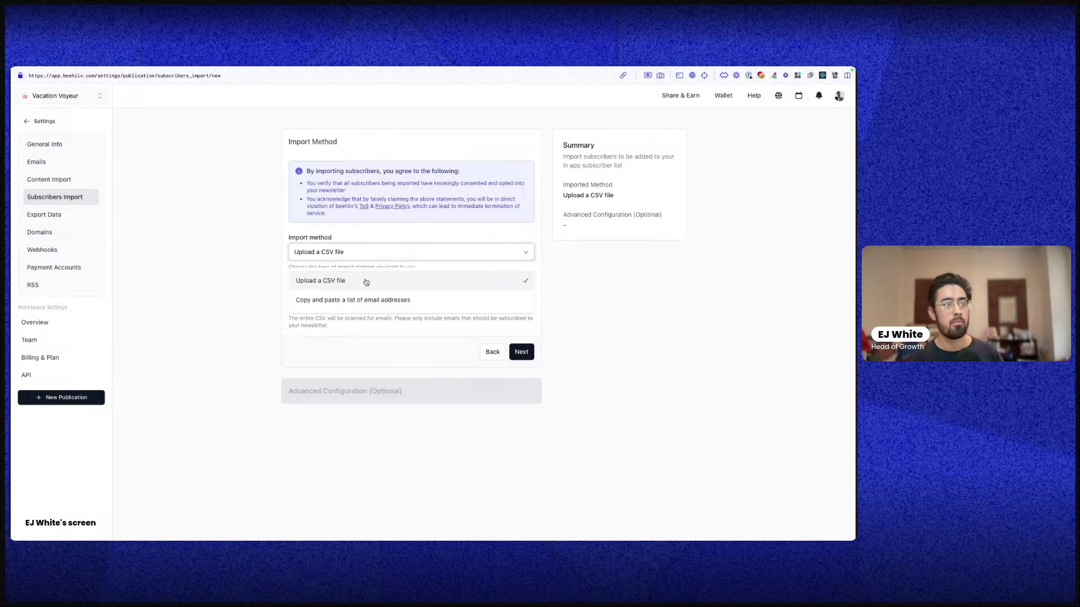
click(232, 279)
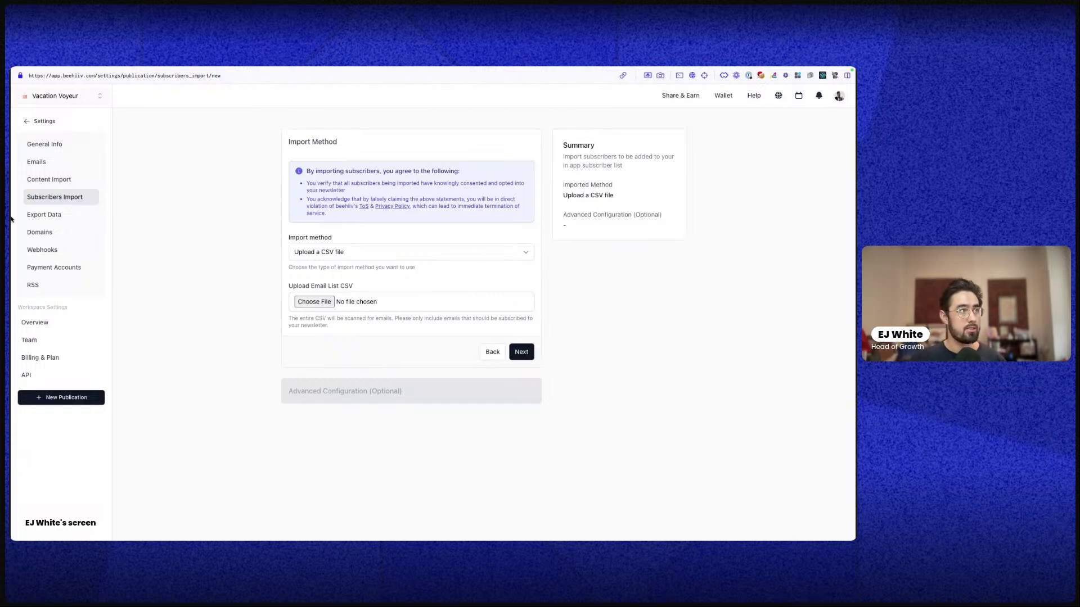
click(76, 220)
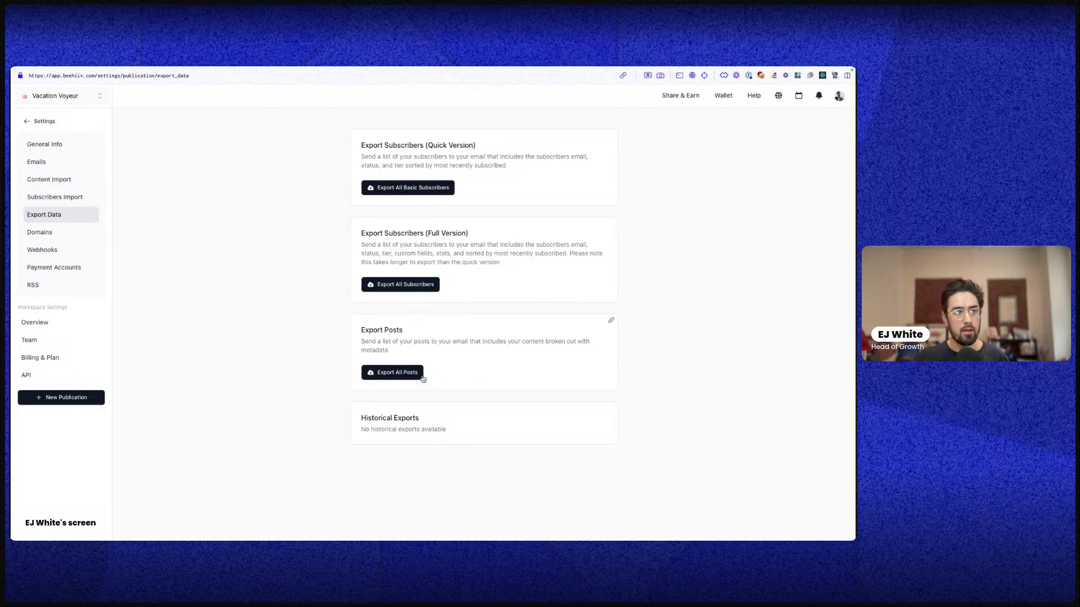
View the vacationvoyeur.com domain in Domains, then go to the Webhooks settings
click(65, 233)
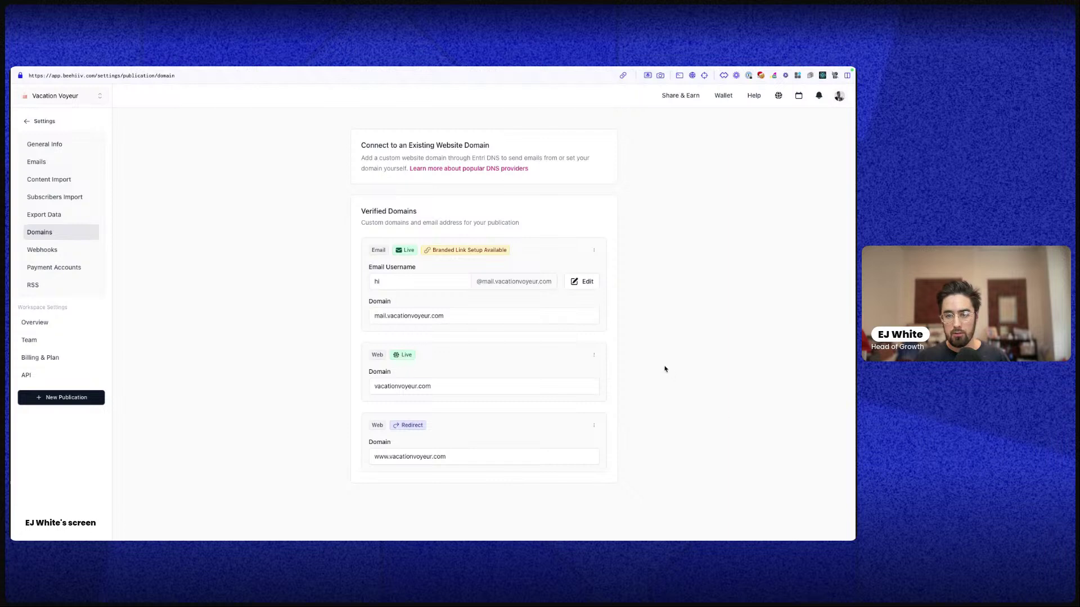
drag(386, 316, 449, 317)
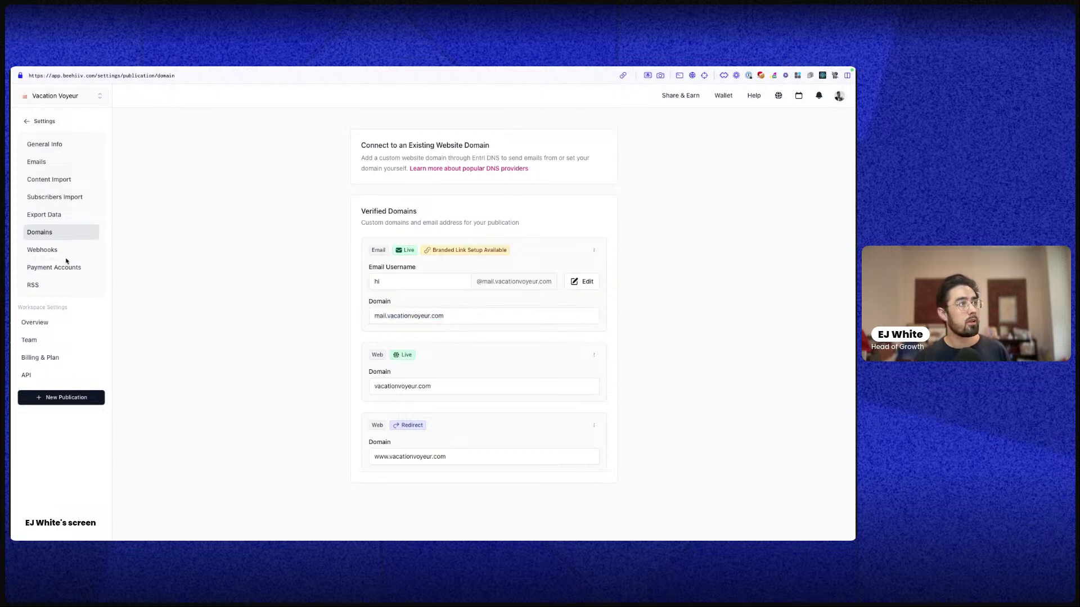
click(64, 256)
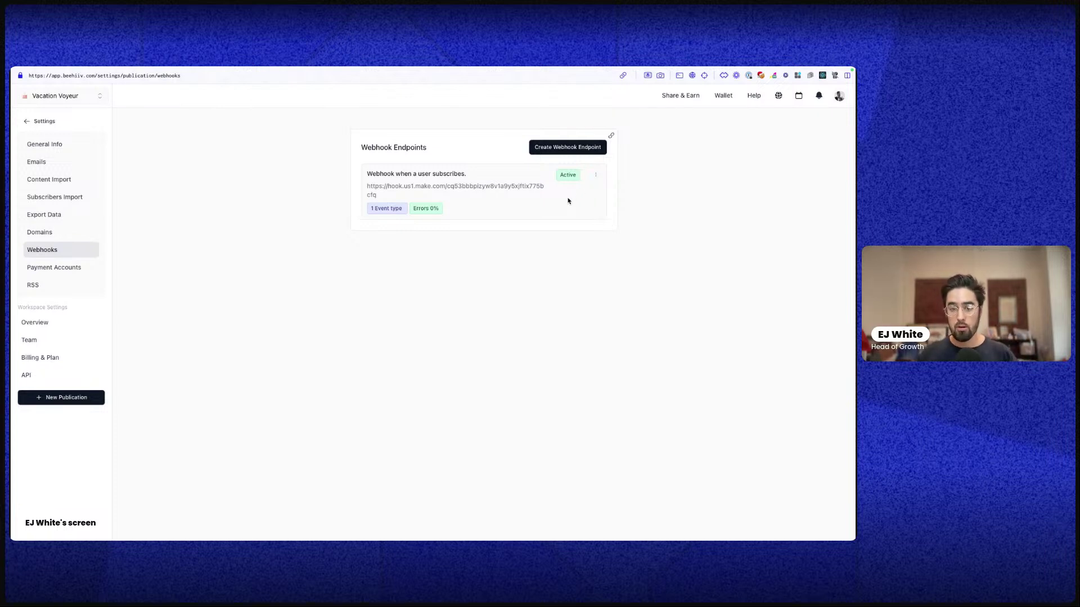
Copy the publication's RSS feed URL and start adding a new external RSS feed
click(47, 275)
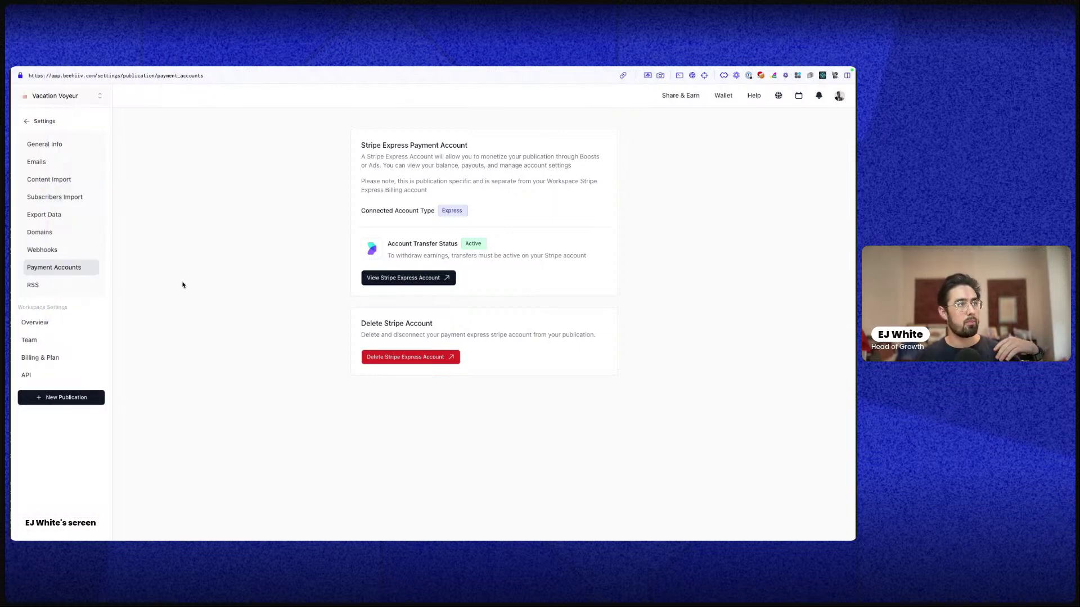
click(65, 291)
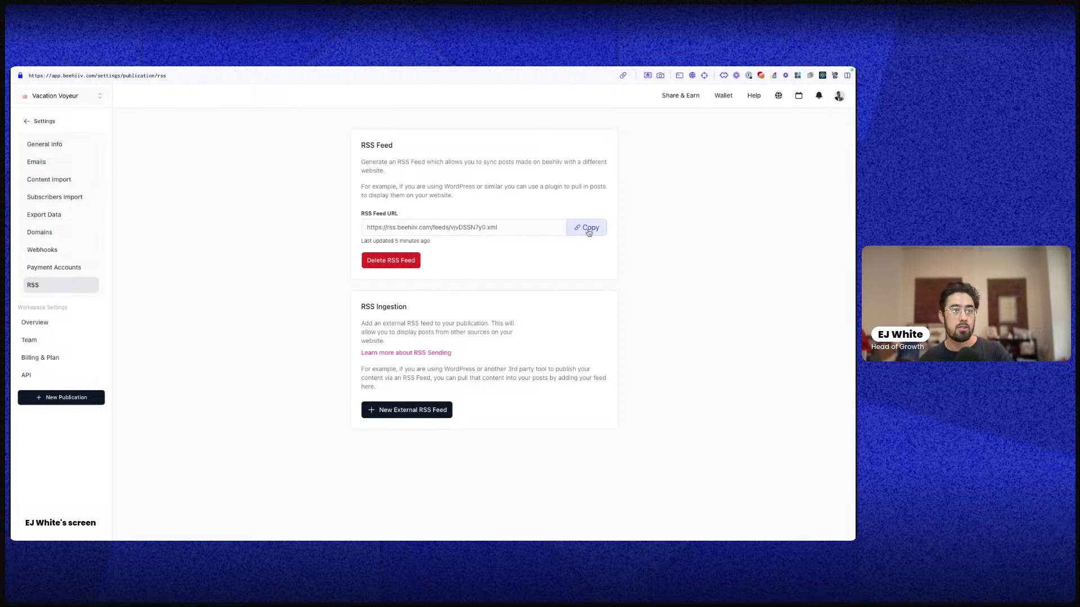
click(432, 228)
click(495, 199)
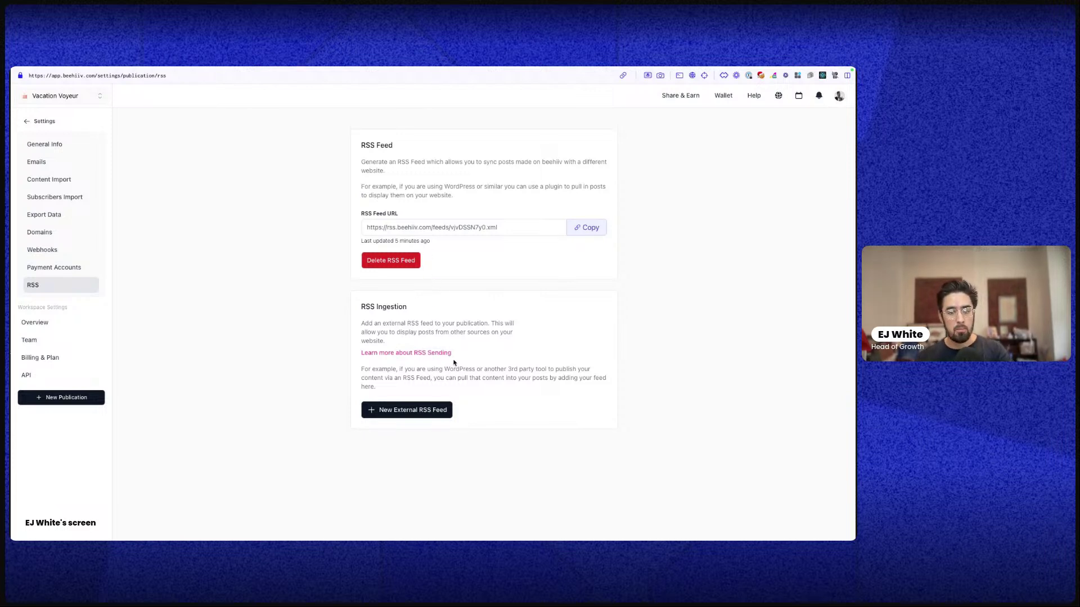
click(411, 412)
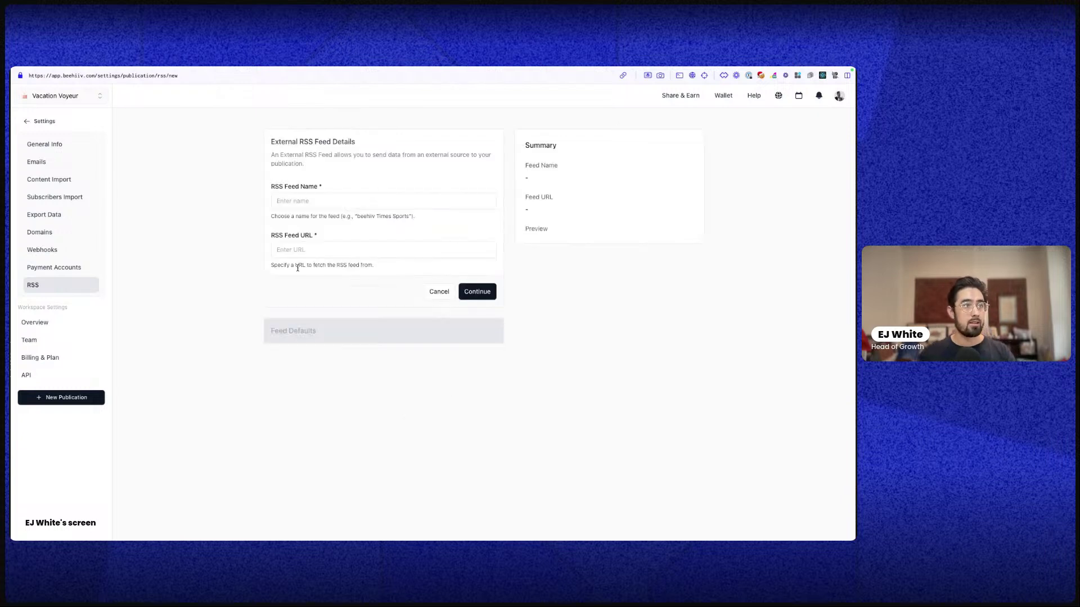
click(310, 198)
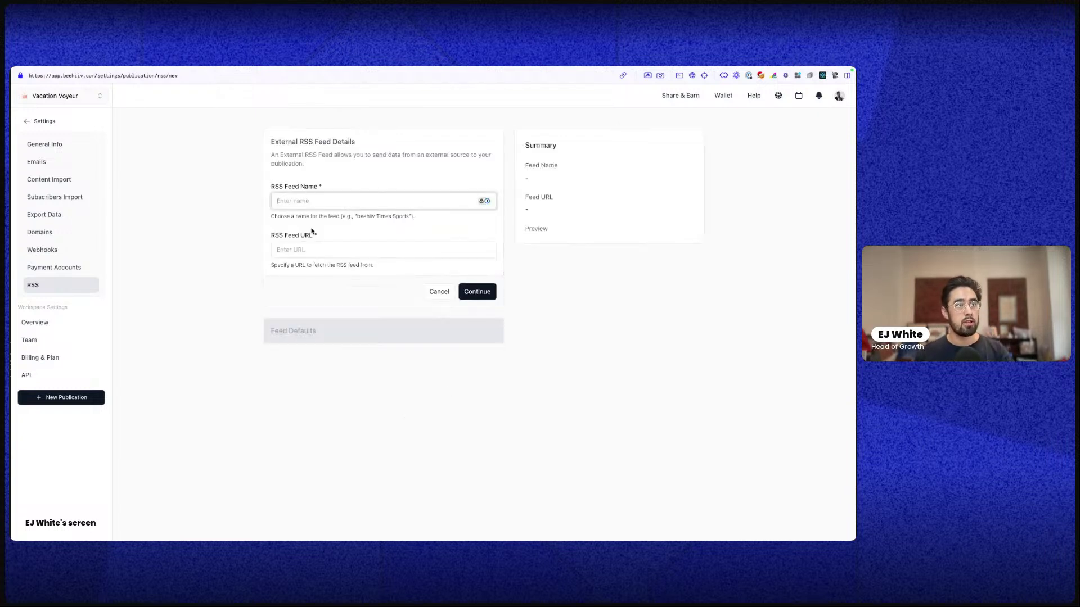
click(305, 249)
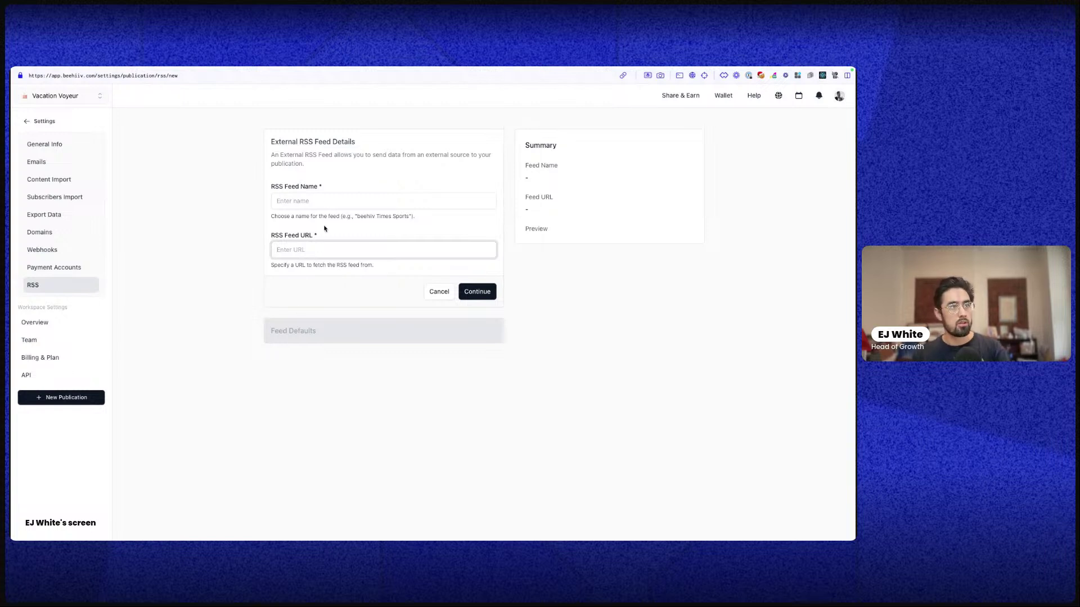
Go from the dashboard to Design > Newsletter Builder and collapse the Background section
click(28, 120)
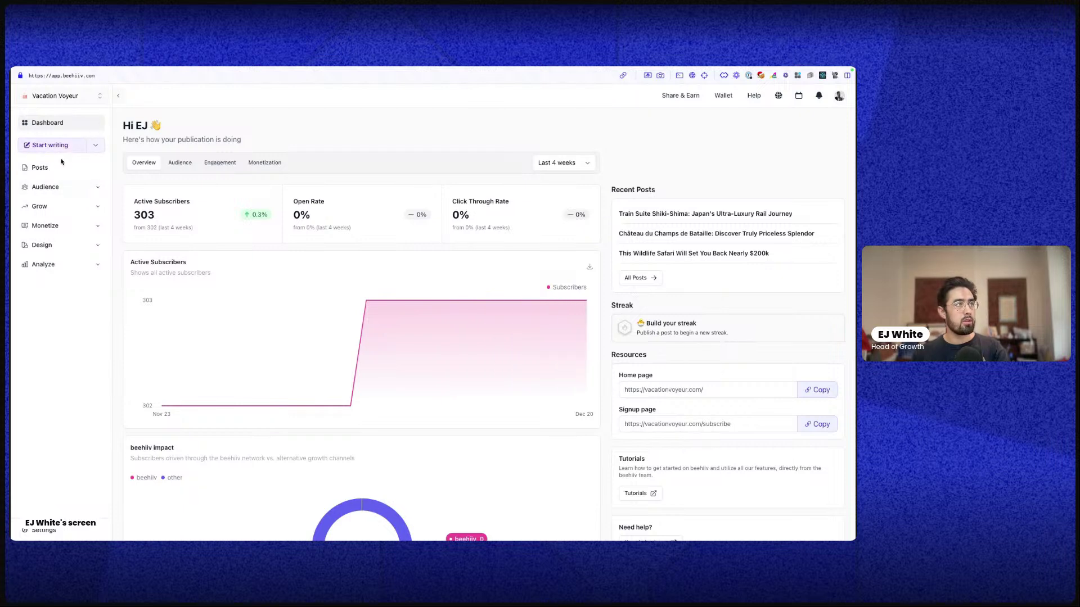
click(67, 245)
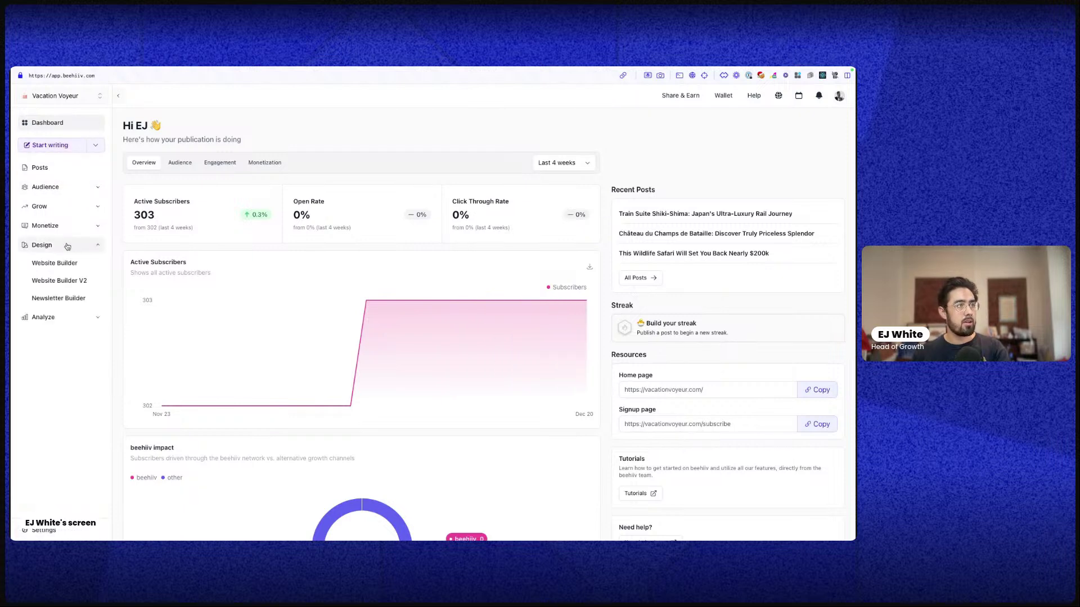
click(67, 298)
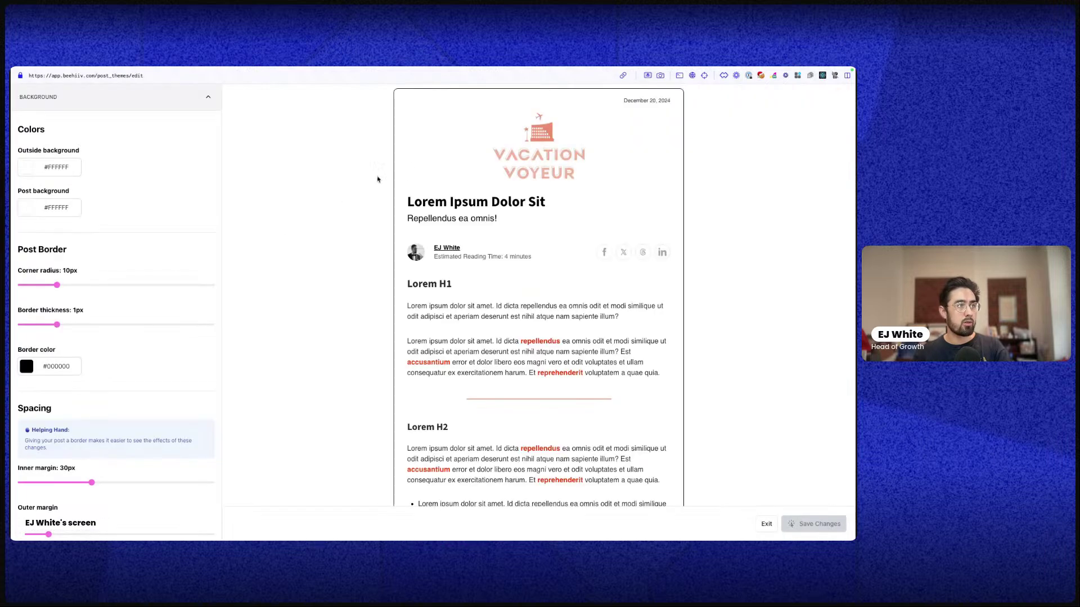
click(117, 95)
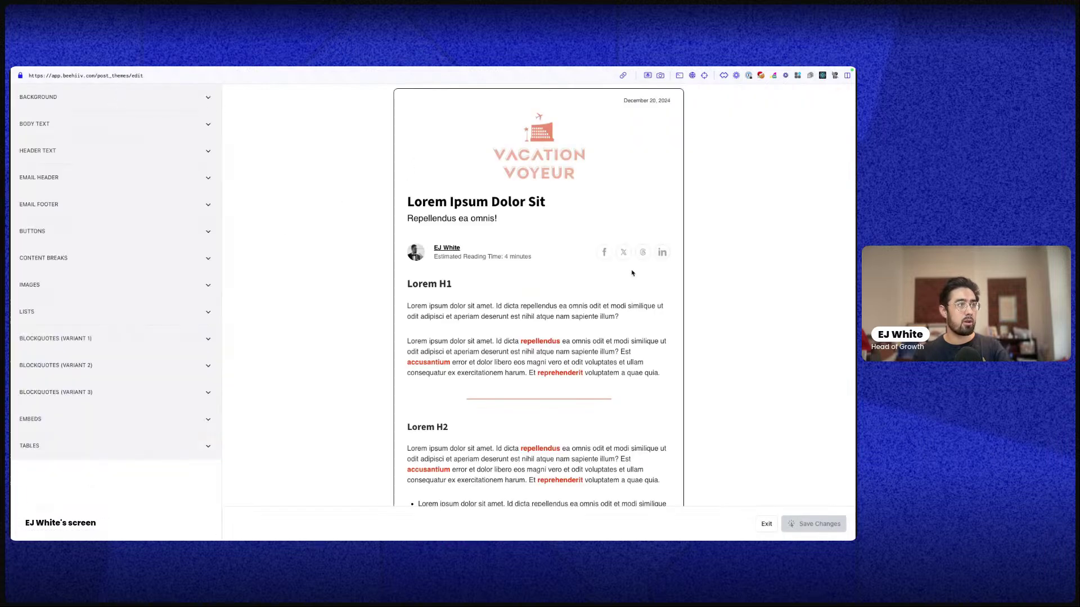
scroll(604, 313, down, 10)
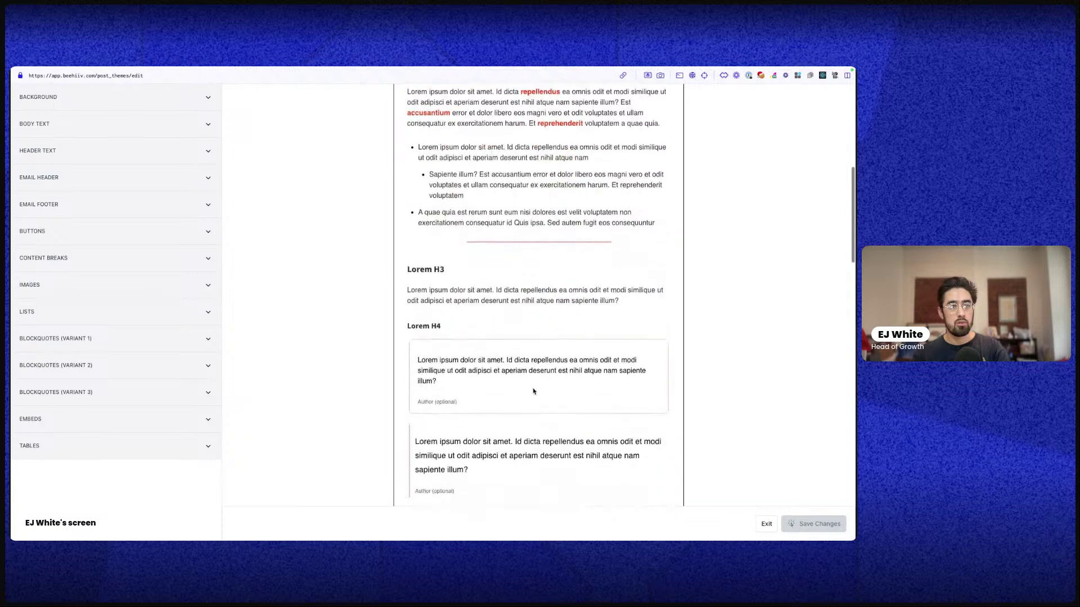
scroll(524, 401, down, 6)
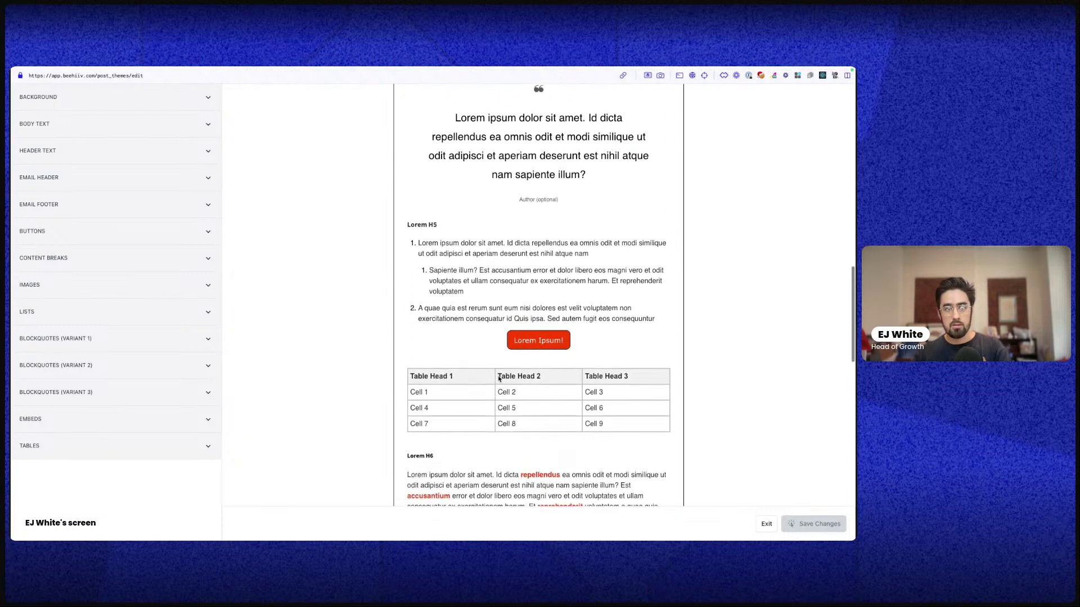
scroll(498, 360, down, 2)
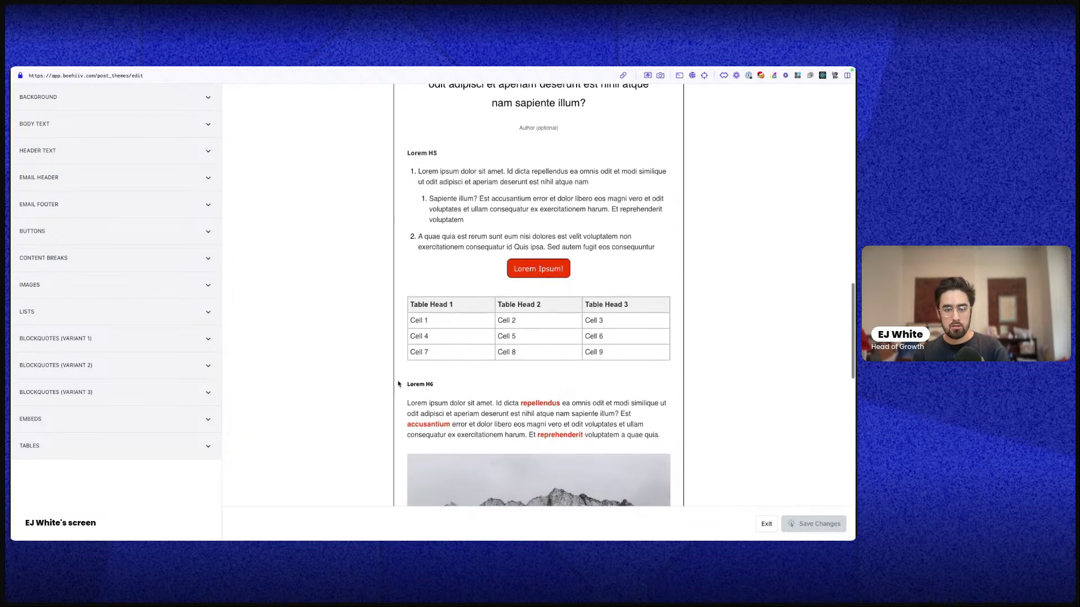
scroll(499, 358, down, 5)
scroll(526, 202, up, 3)
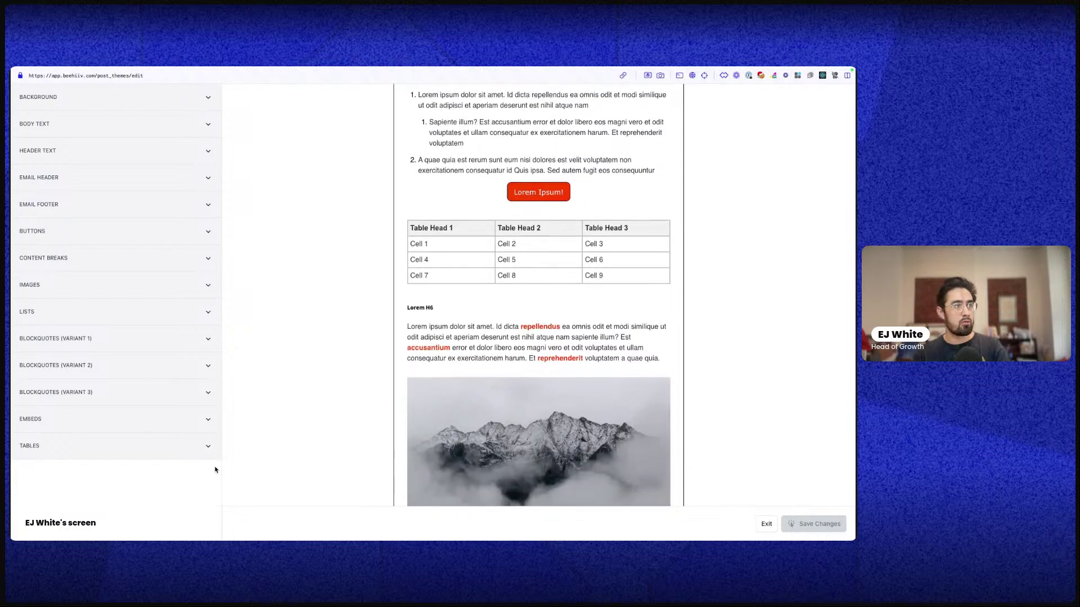
scroll(586, 189, up, 15)
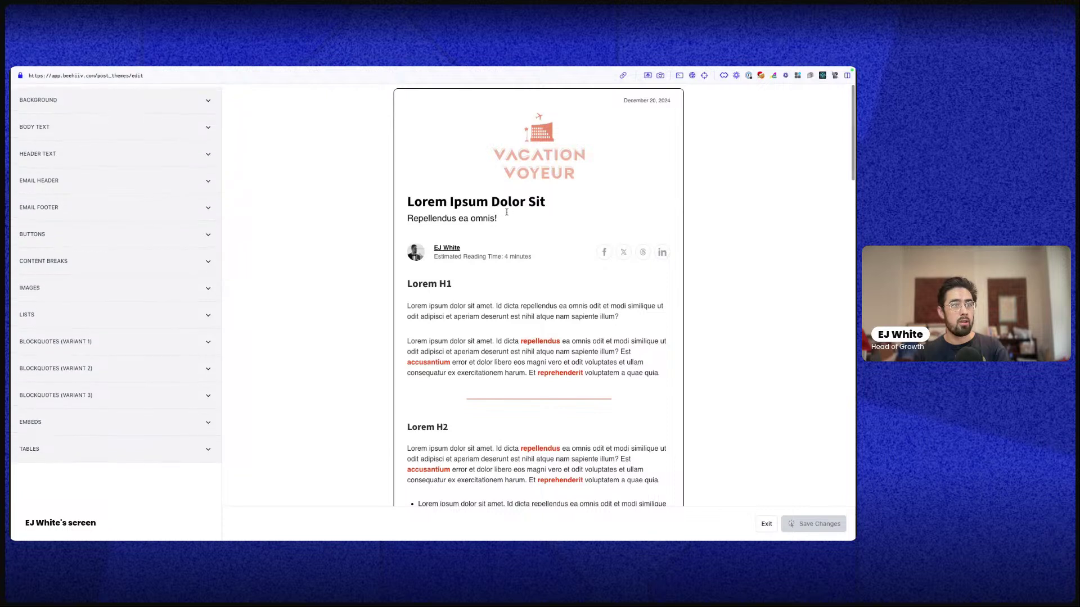
drag(401, 131, 614, 222)
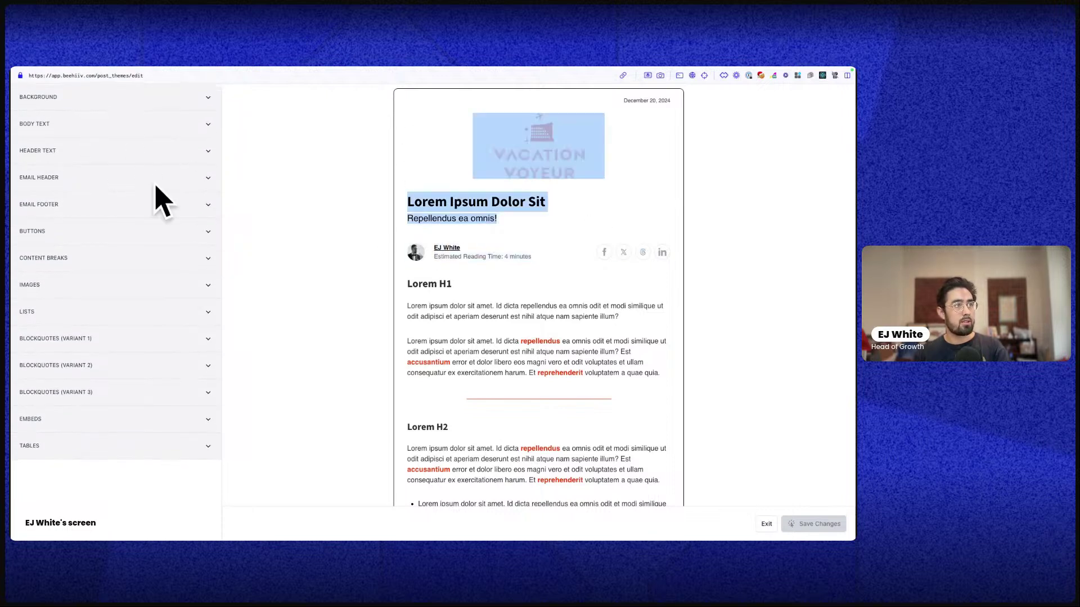
drag(406, 283, 467, 292)
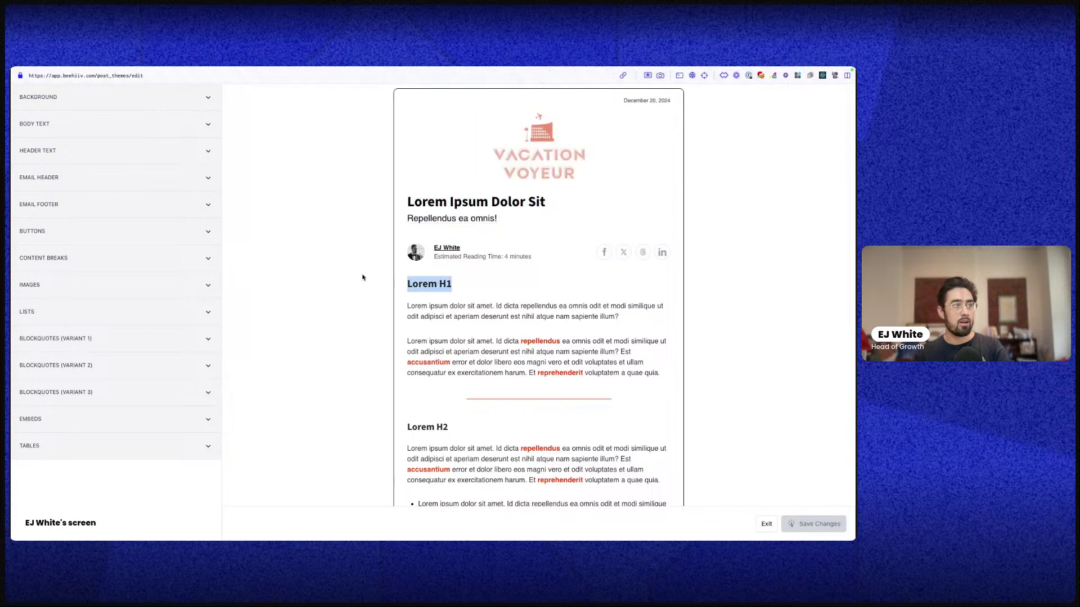
click(100, 152)
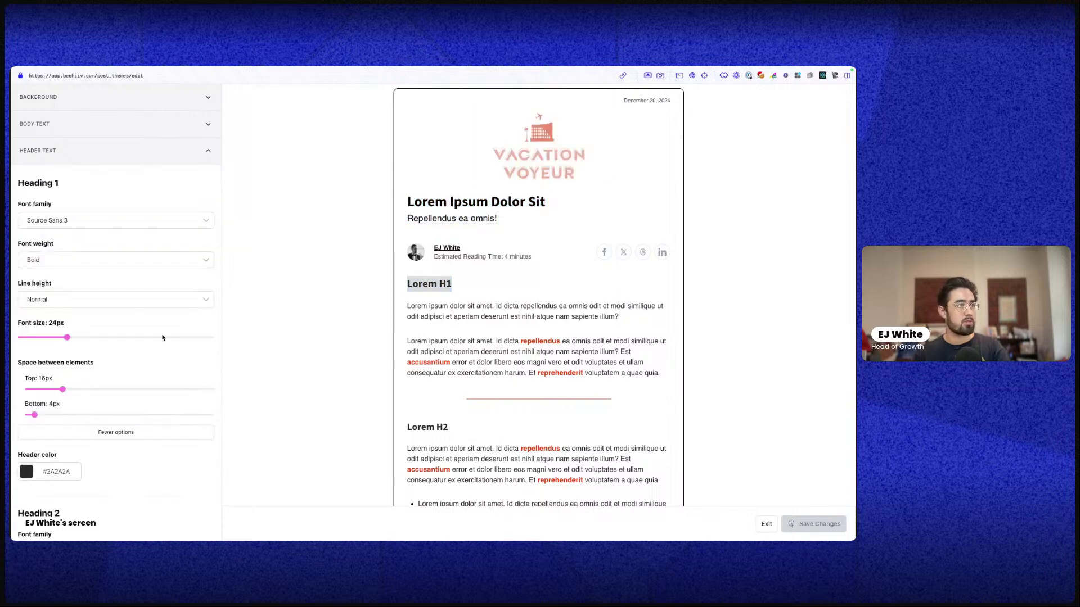
scroll(163, 338, down, 6)
scroll(191, 135, up, 1)
click(184, 100)
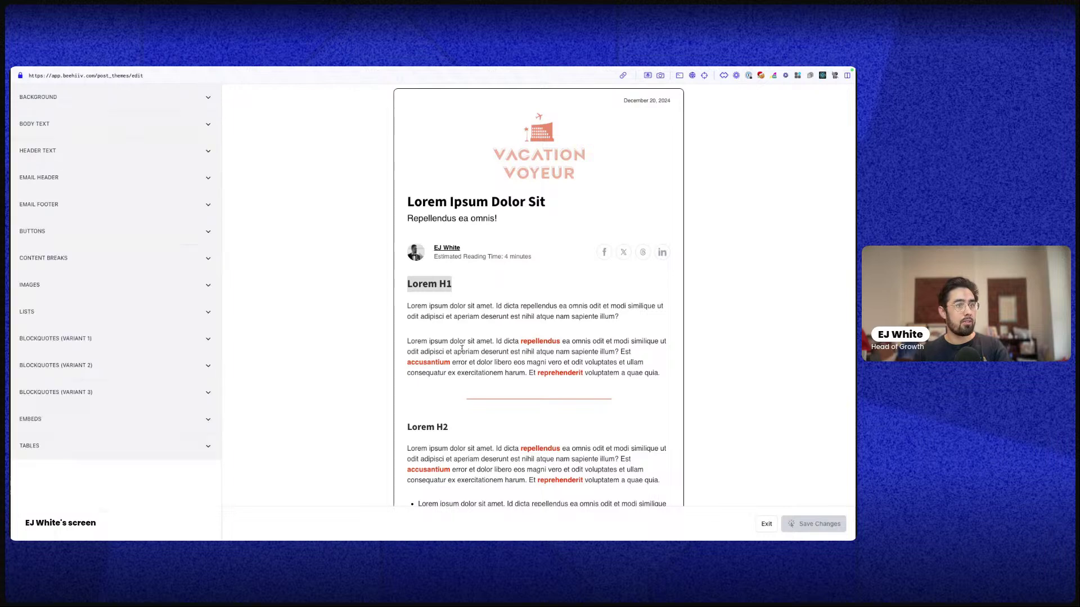
scroll(438, 287, down, 15)
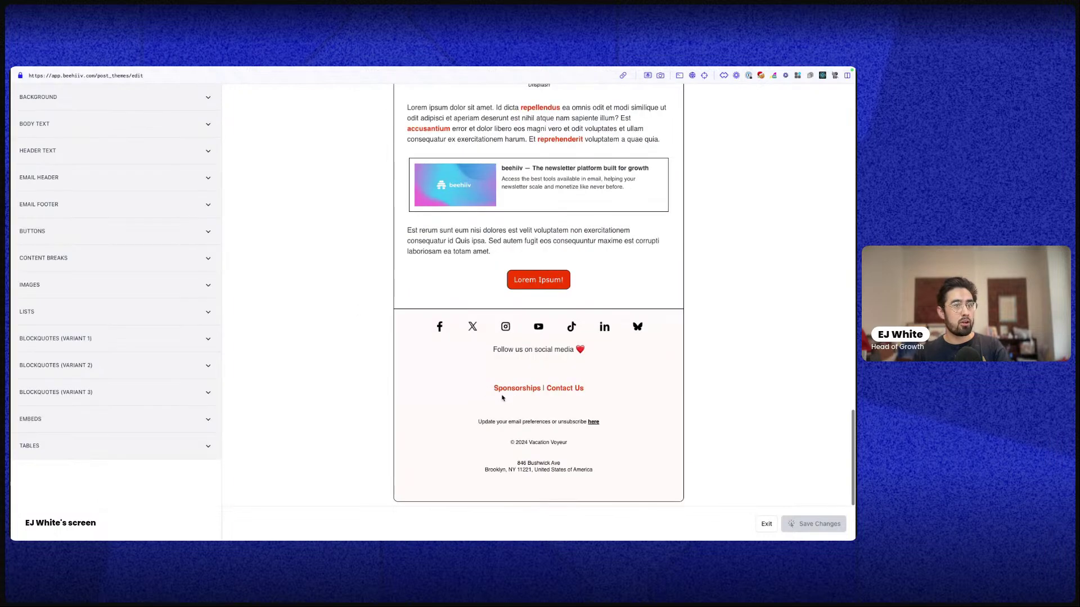
key(ctrl+Up)
click(509, 80)
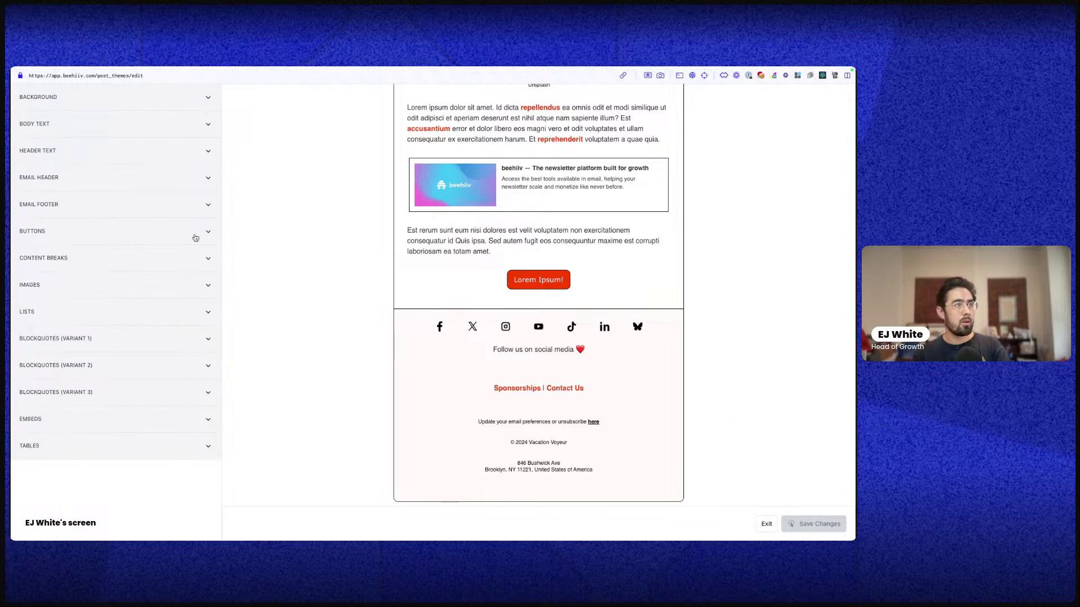
scroll(527, 280, up, 15)
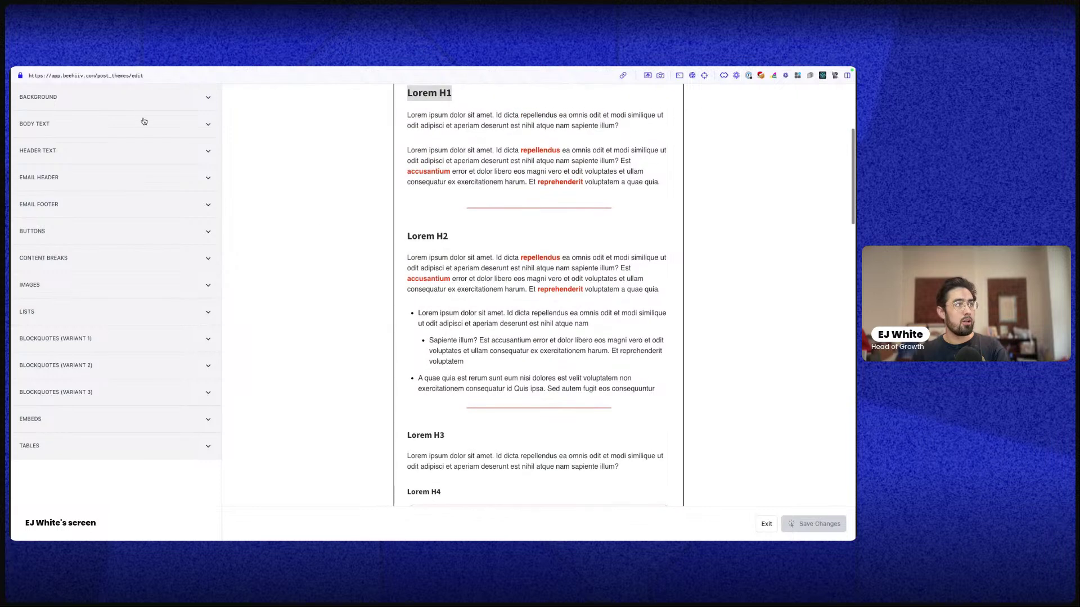
drag(389, 110, 640, 182)
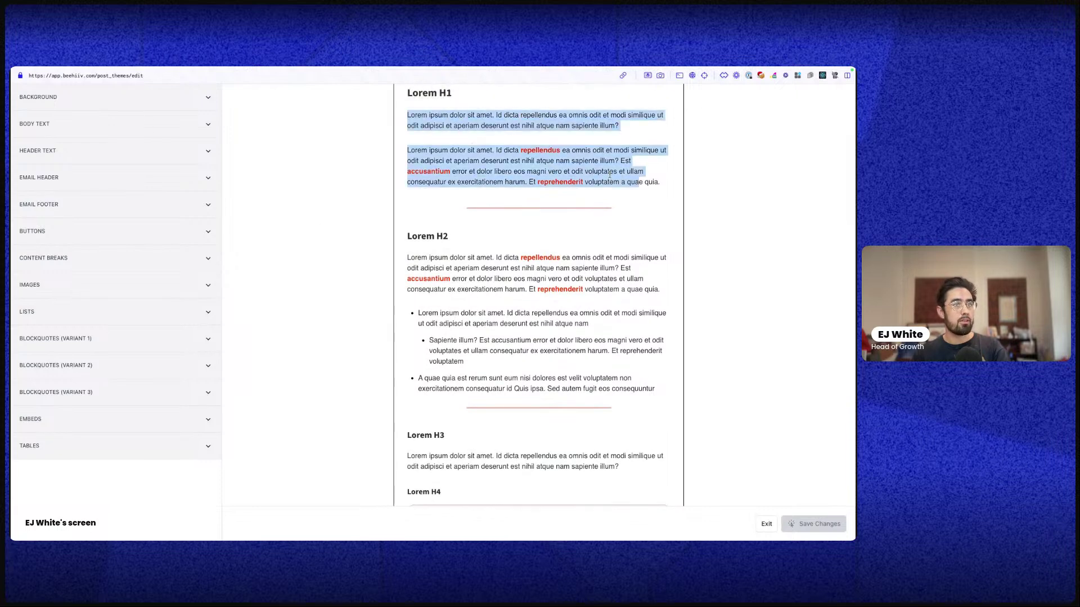
scroll(410, 218, up, 3)
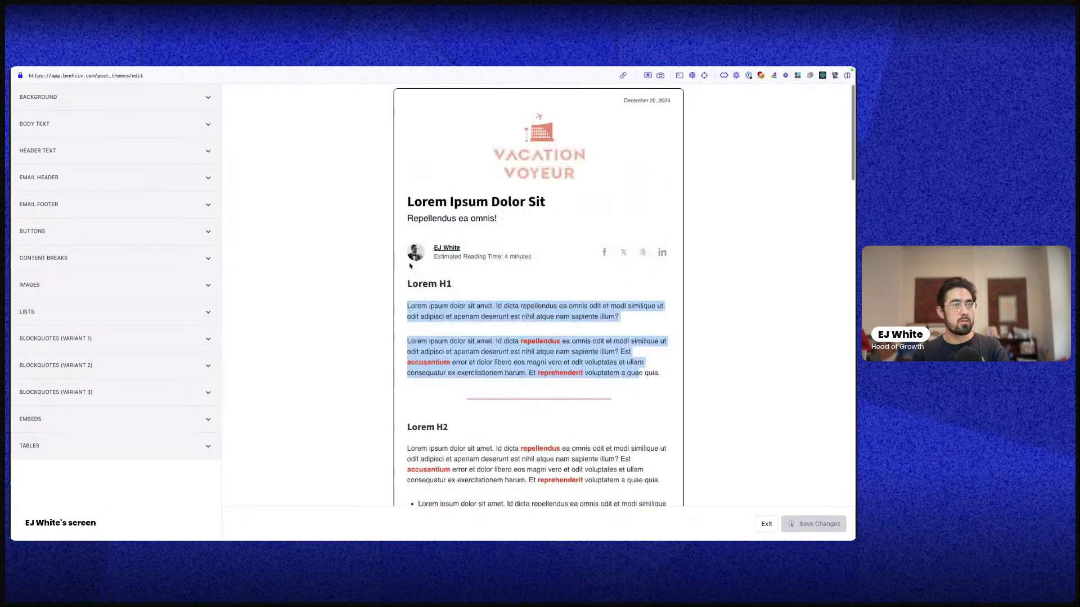
click(442, 139)
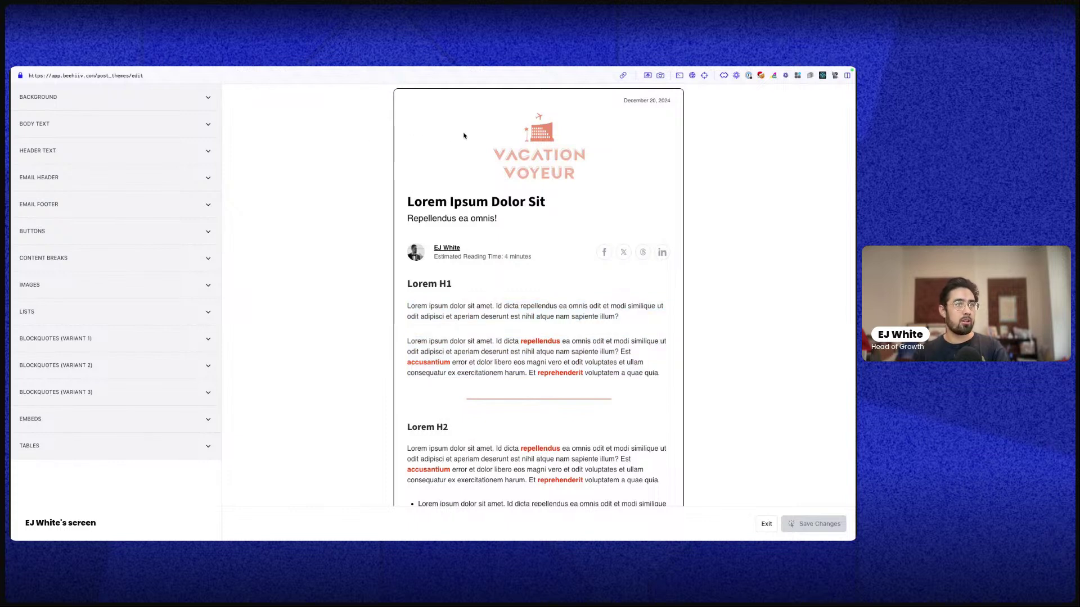
scroll(371, 289, down, 3)
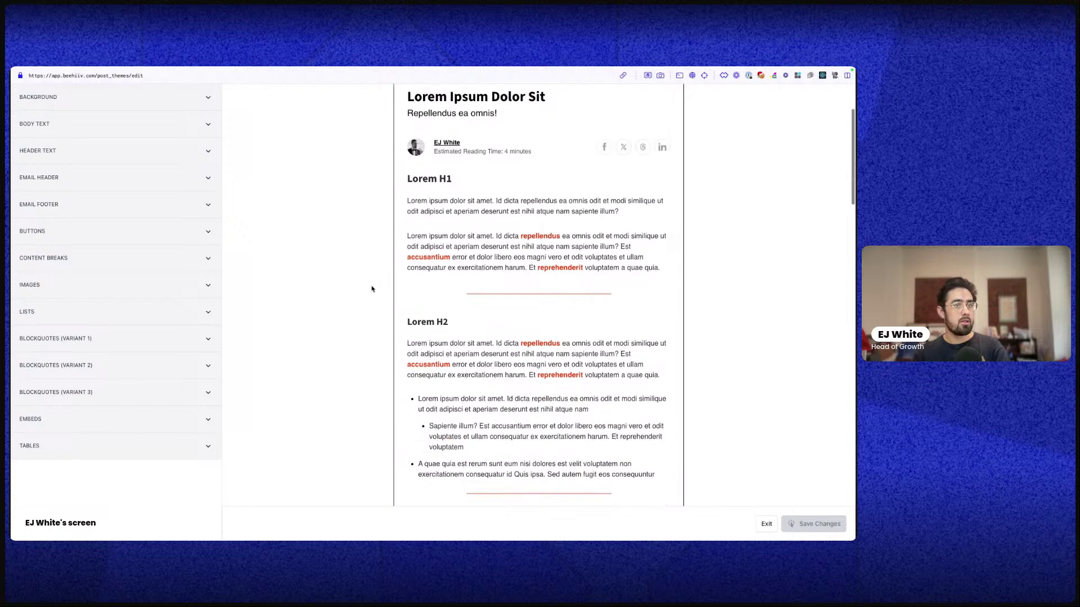
drag(524, 277, 277, 267)
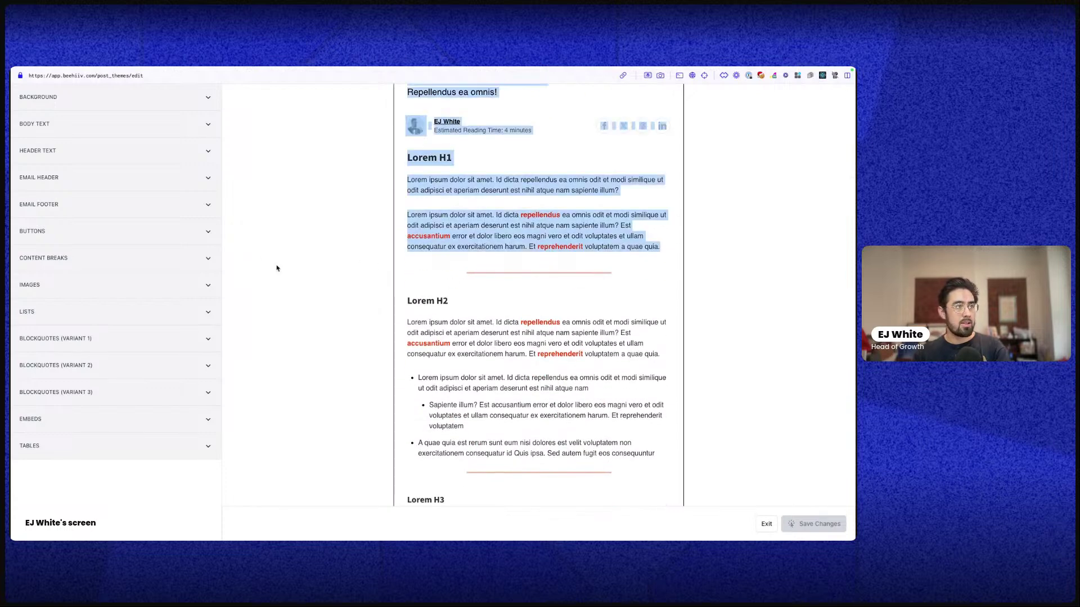
click(398, 278)
scroll(398, 277, down, 10)
scroll(401, 281, up, 1)
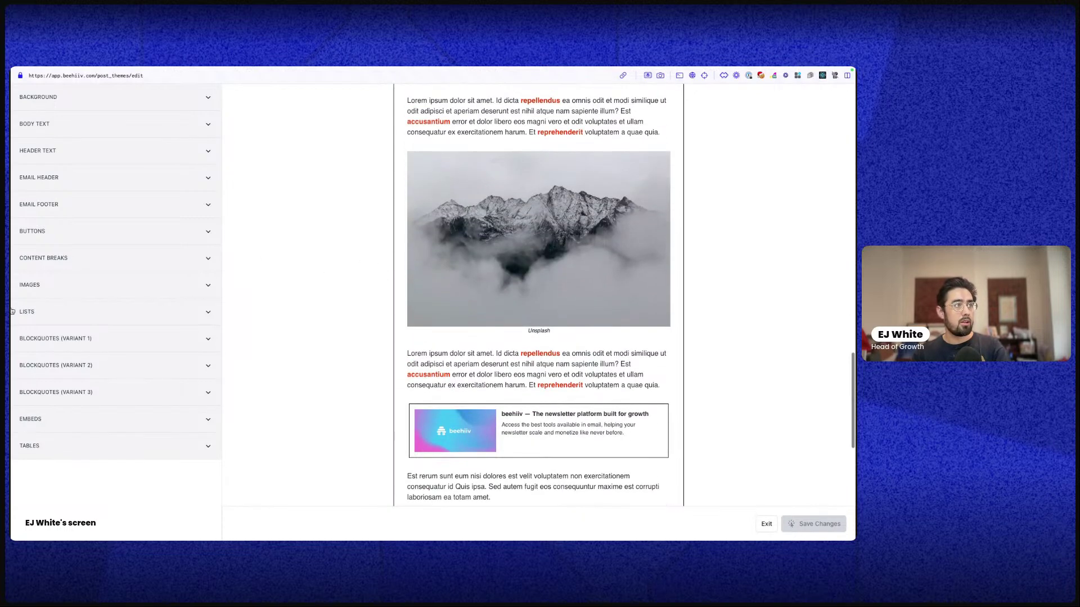
scroll(368, 321, down, 10)
scroll(366, 313, up, 8)
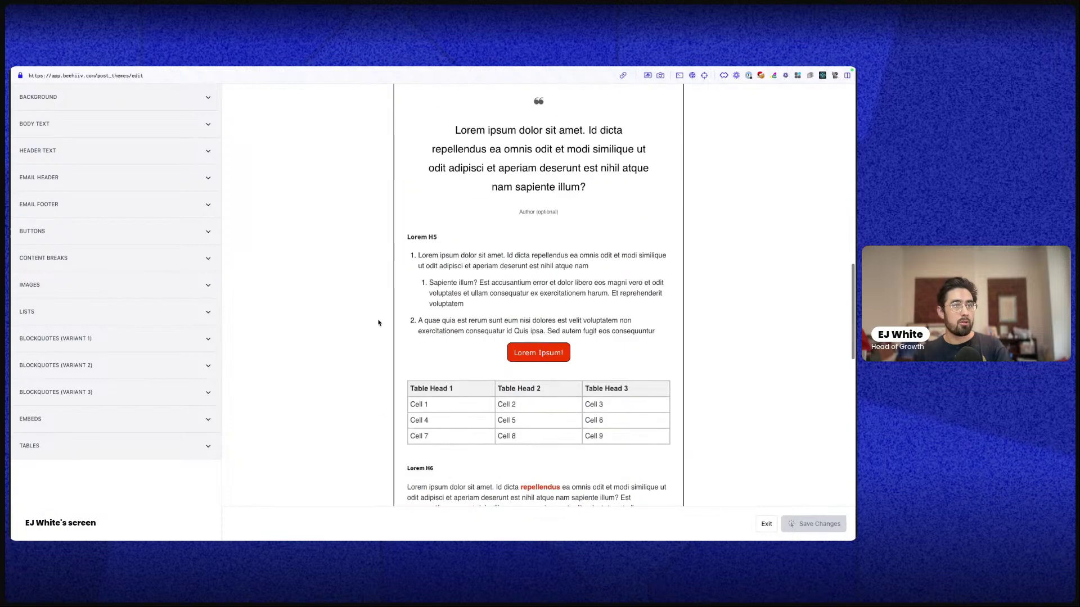
drag(402, 388, 464, 445)
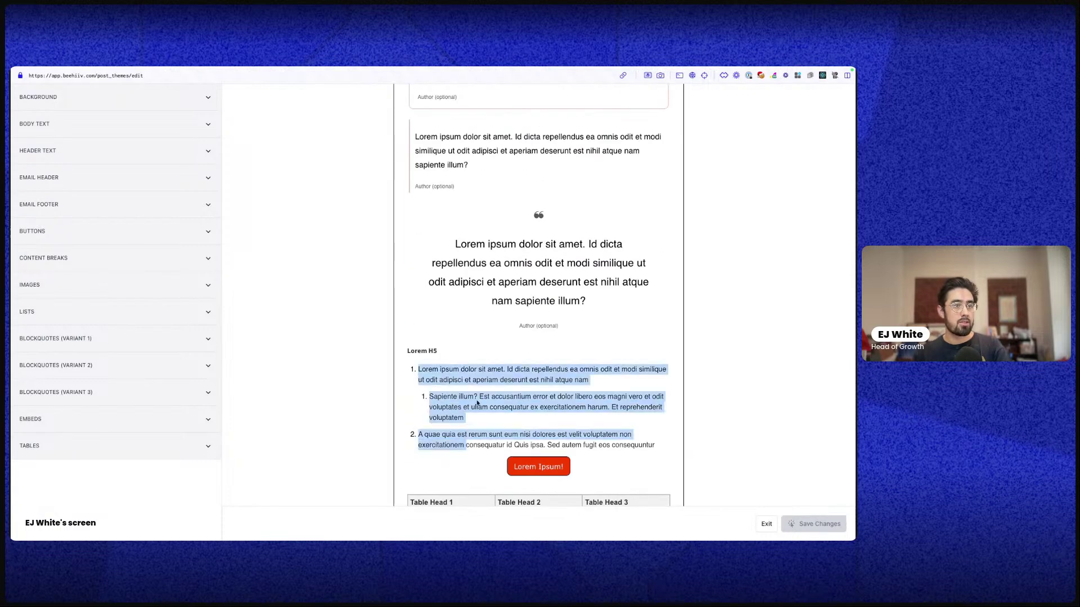
click(475, 402)
scroll(475, 400, up, 15)
scroll(473, 386, up, 3)
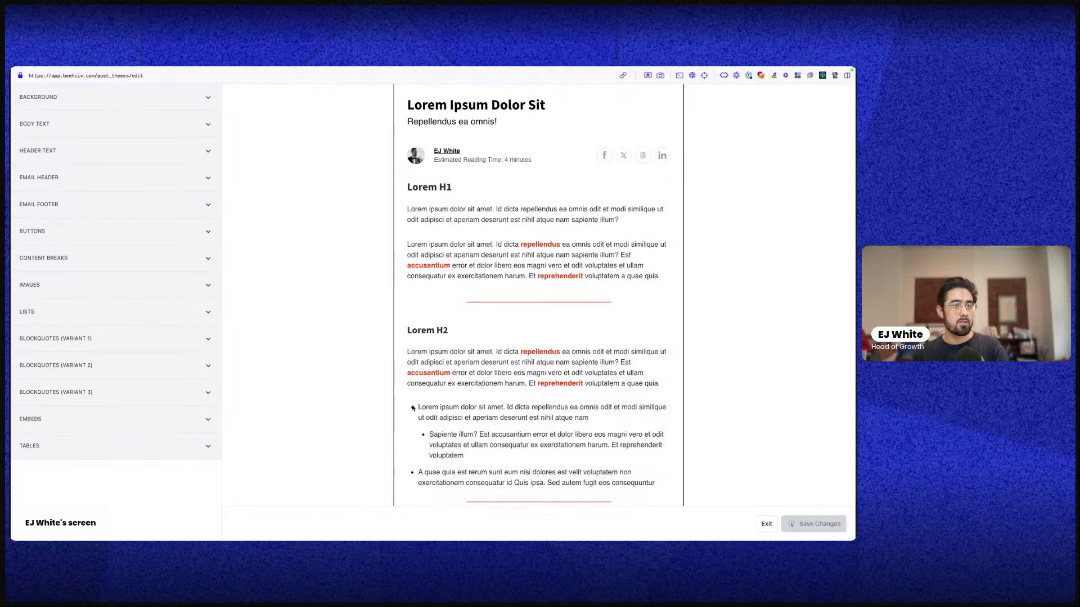
drag(402, 413, 440, 475)
scroll(378, 318, down, 7)
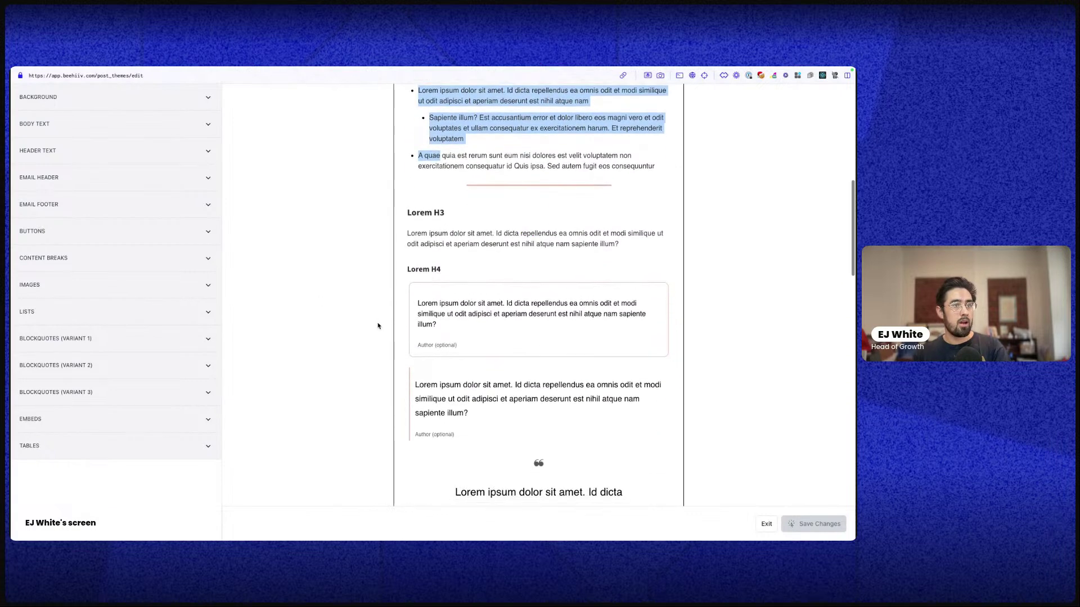
click(440, 289)
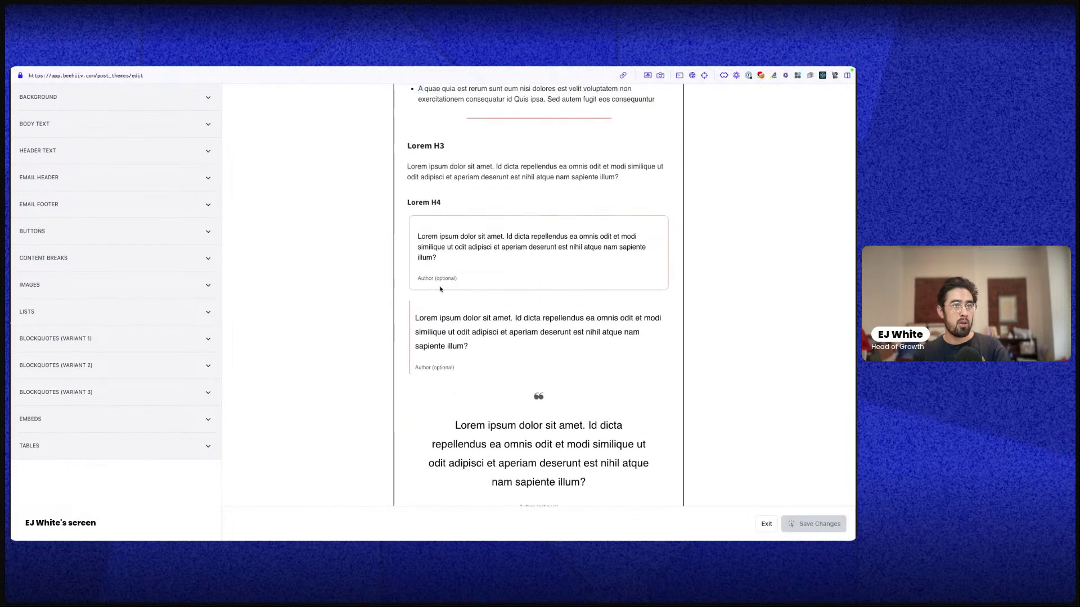
drag(412, 314, 470, 348)
click(454, 375)
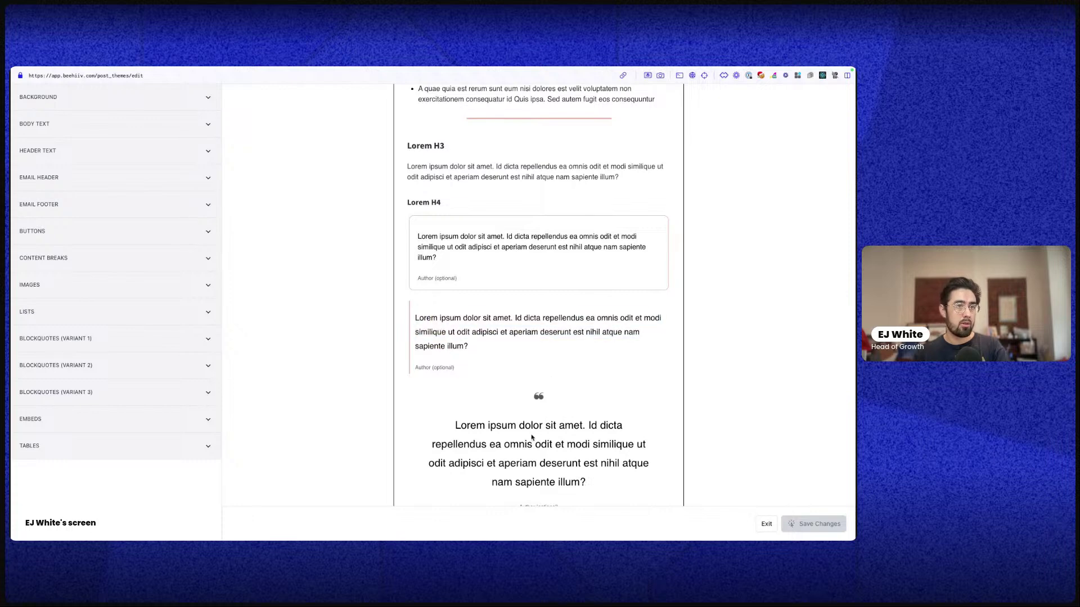
scroll(550, 210, down, 16)
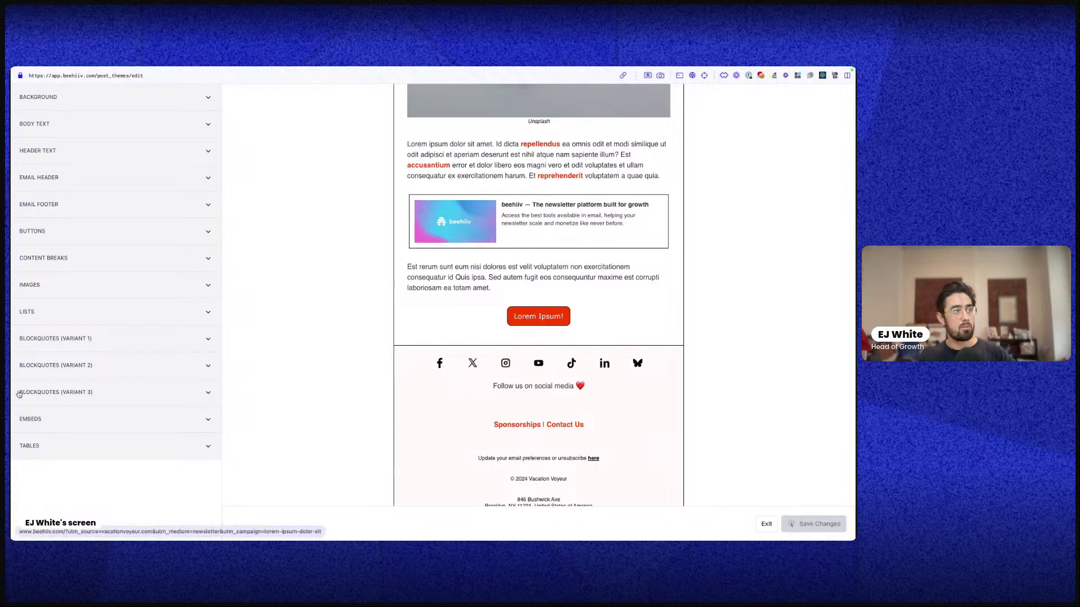
scroll(529, 251, up, 10)
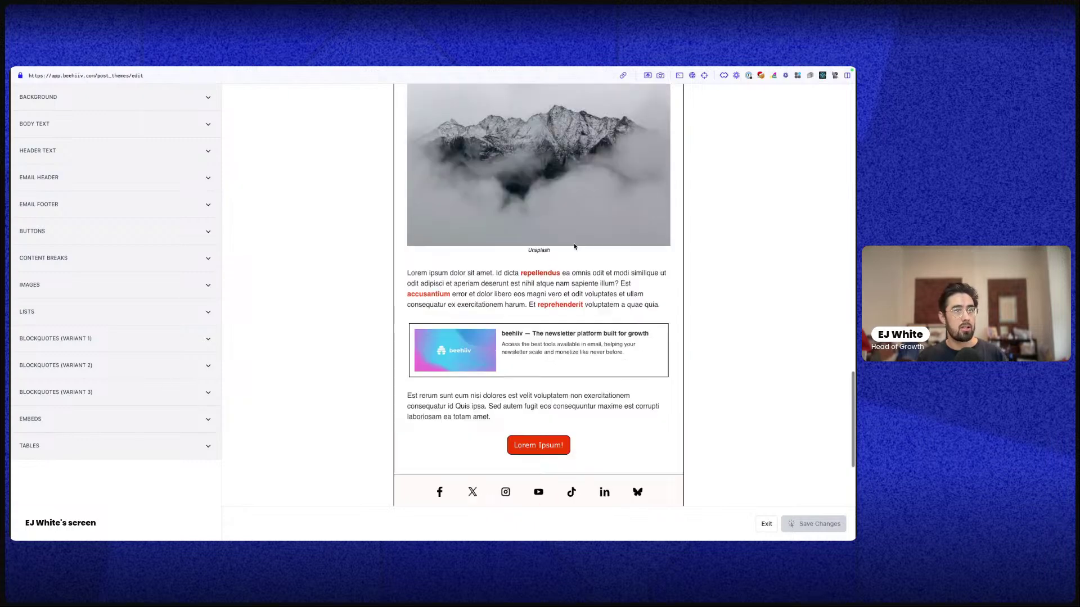
scroll(530, 251, up, 4)
scroll(530, 251, down, 4)
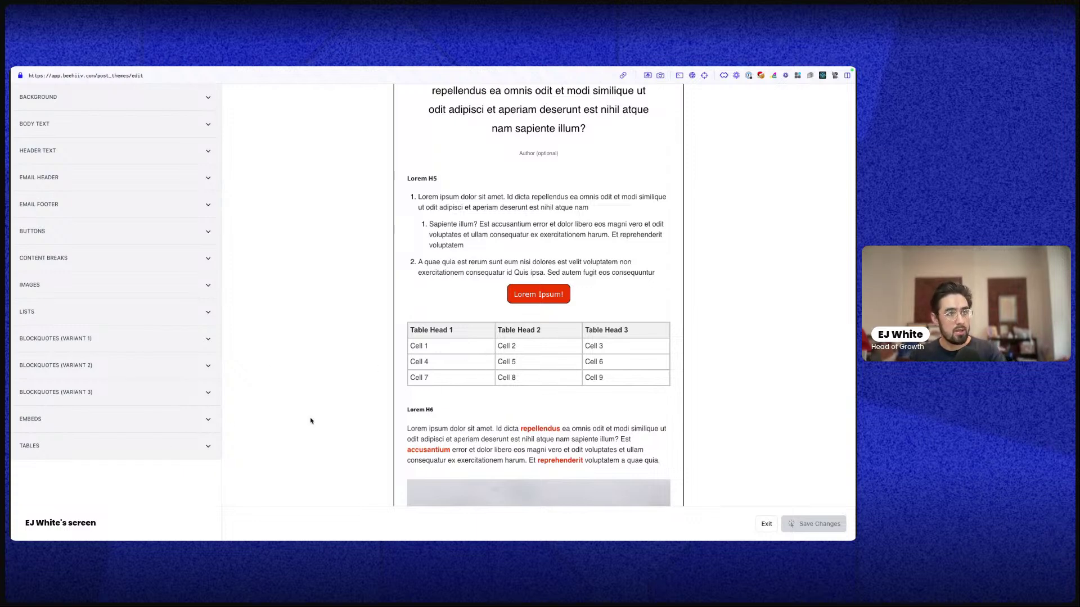
scroll(558, 361, up, 5)
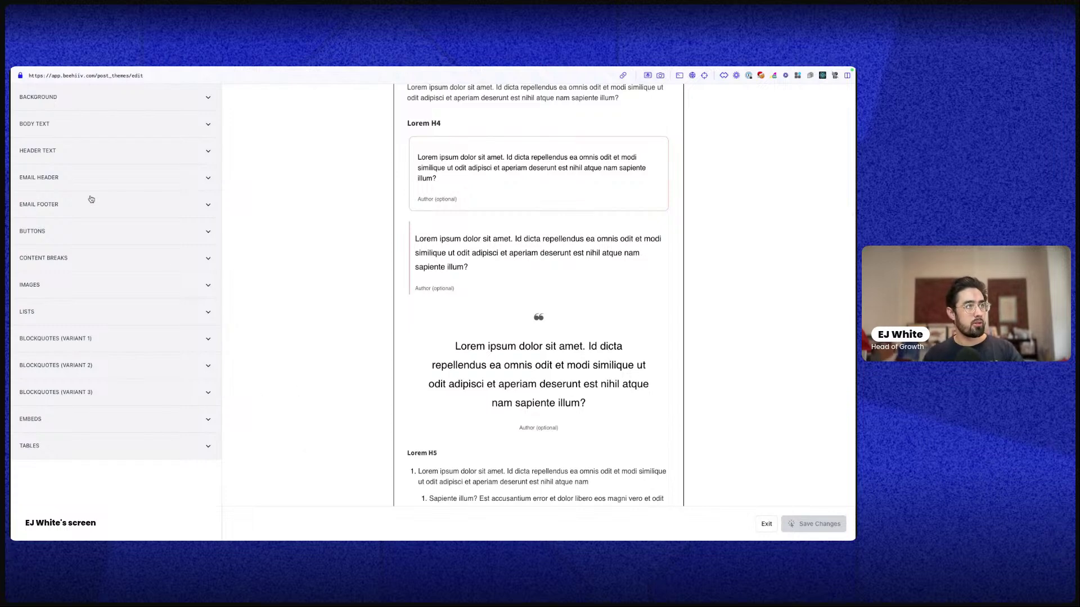
Review the Email Header settings (50% logo width, right-aligned long date) and click into Custom CSS
click(115, 185)
scroll(124, 281, down, 4)
scroll(125, 293, down, 4)
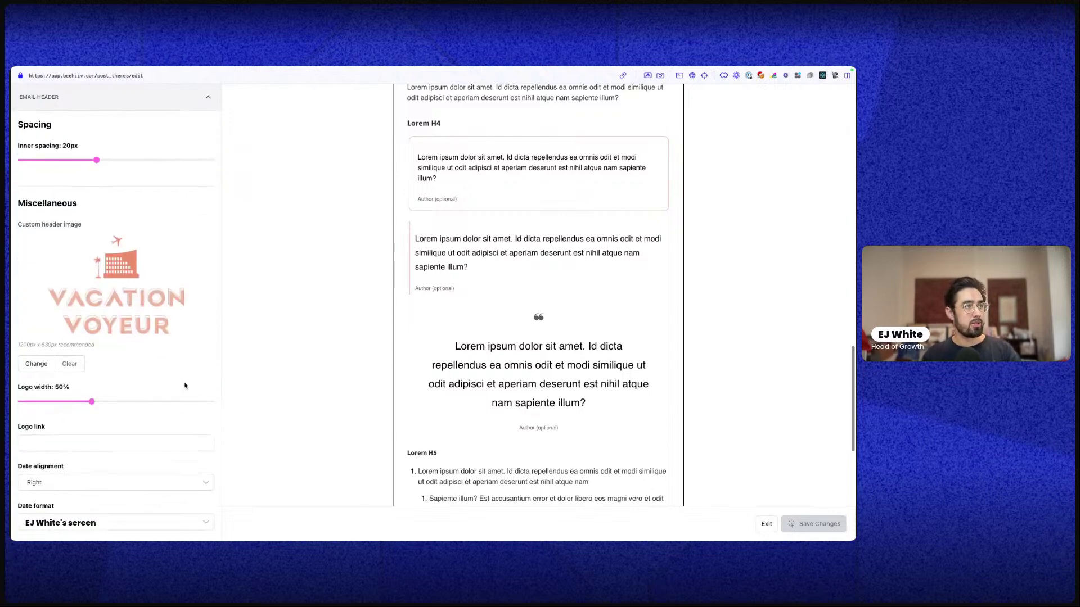
scroll(501, 270, up, 10)
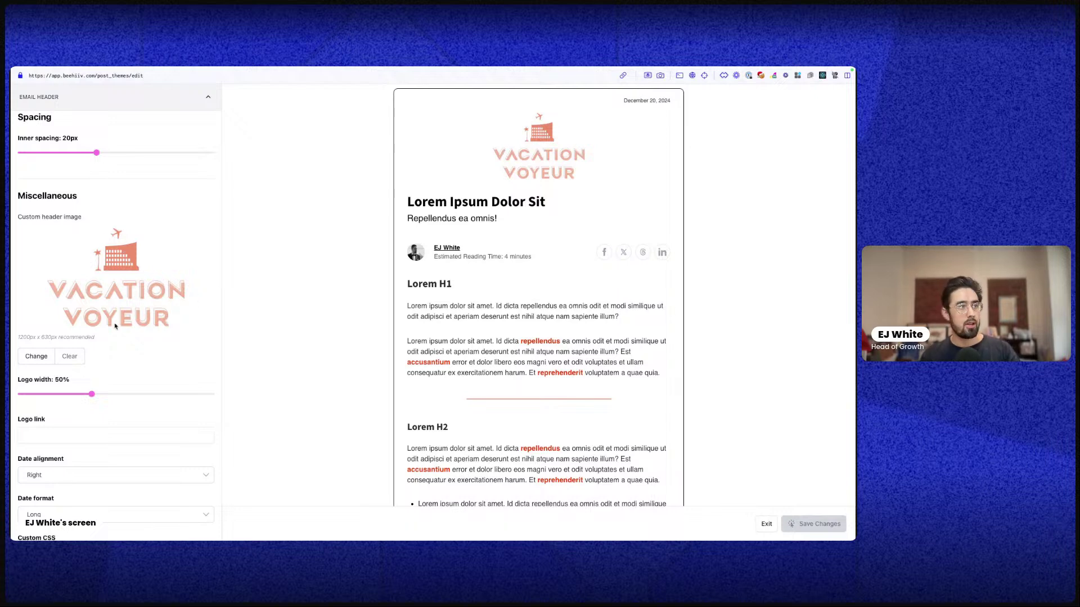
scroll(144, 338, down, 3)
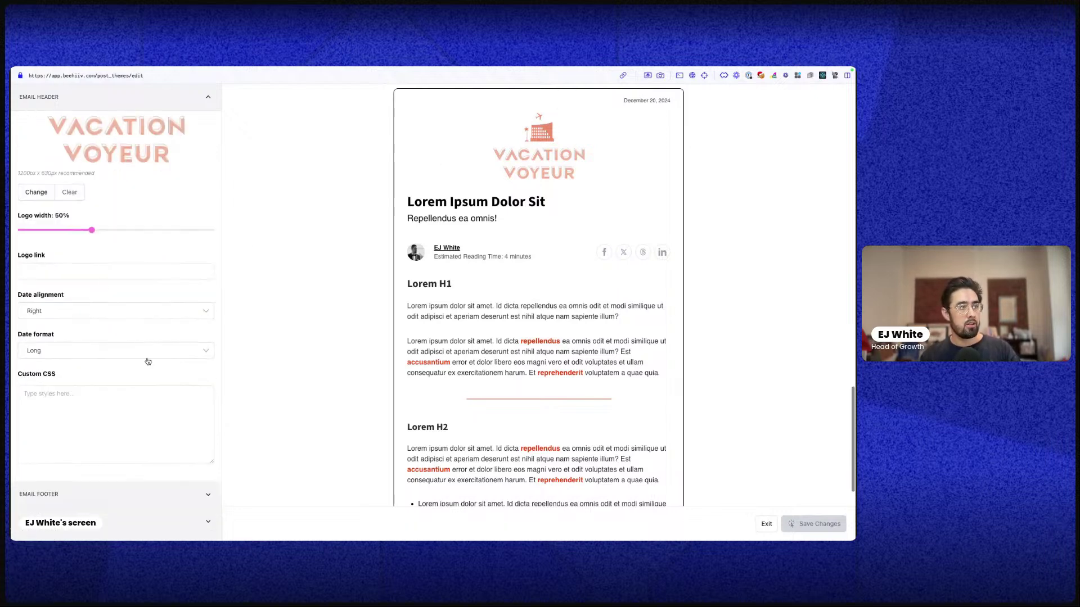
scroll(123, 252, down, 2)
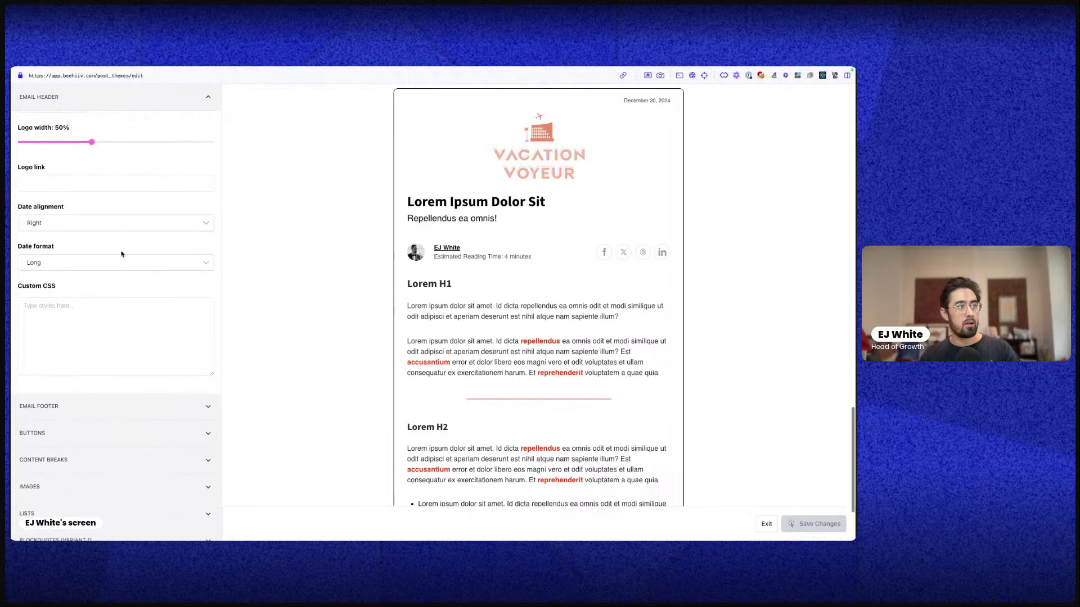
click(84, 300)
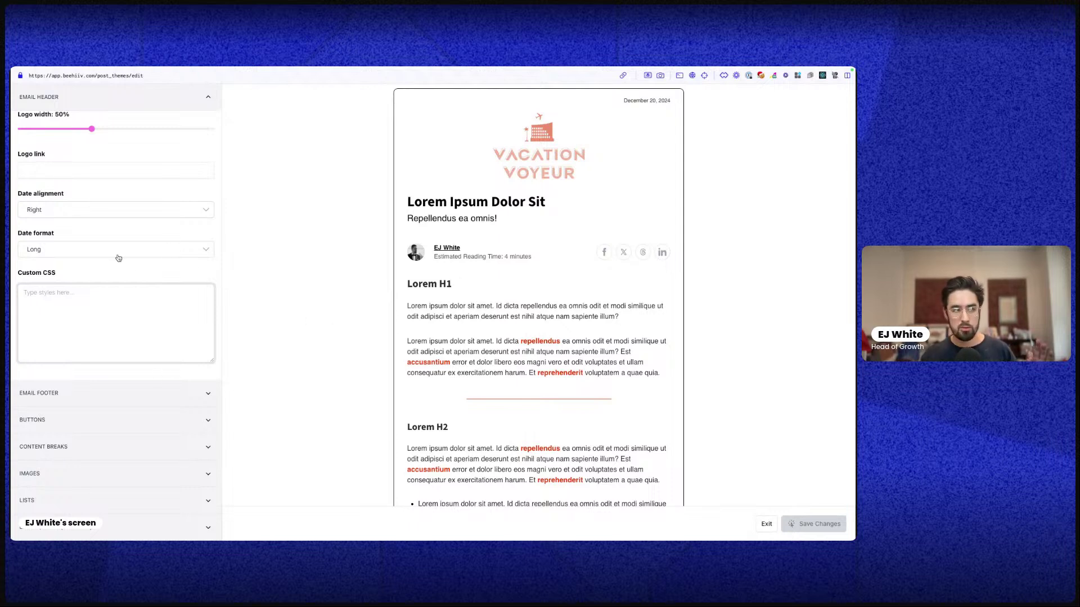
scroll(116, 357, down, 2)
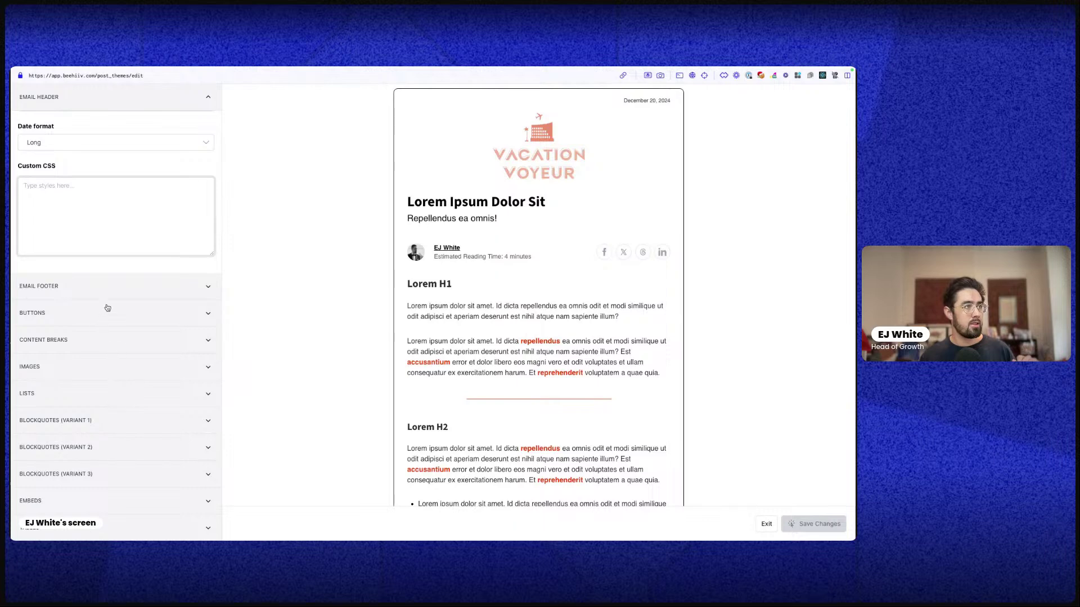
Expand Email Footer and follow the 'Add Custom Content To Footer' link
click(113, 290)
scroll(128, 303, down, 5)
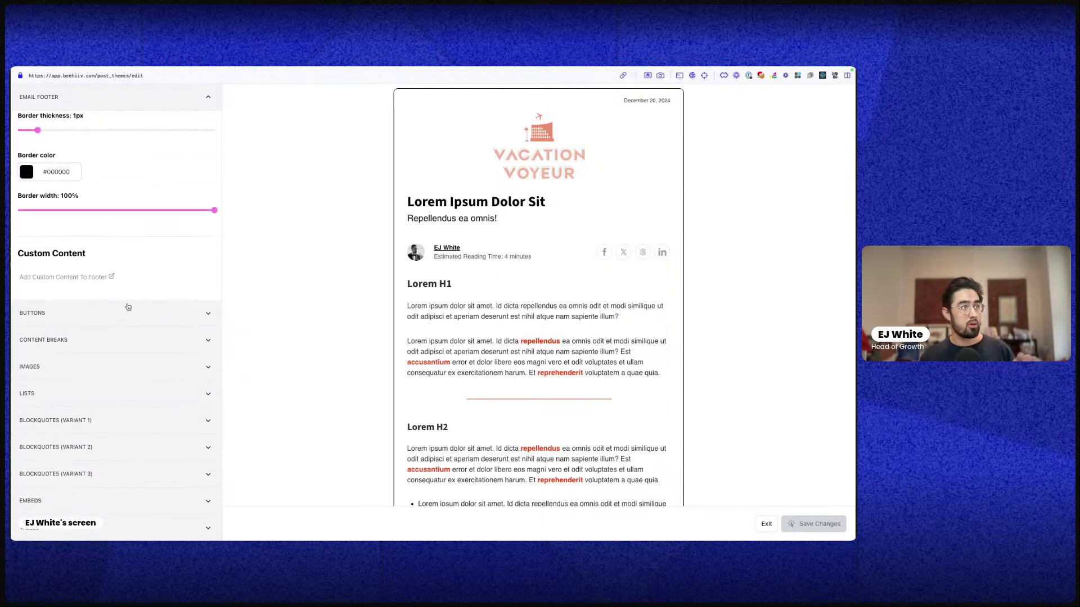
scroll(128, 306, up, 2)
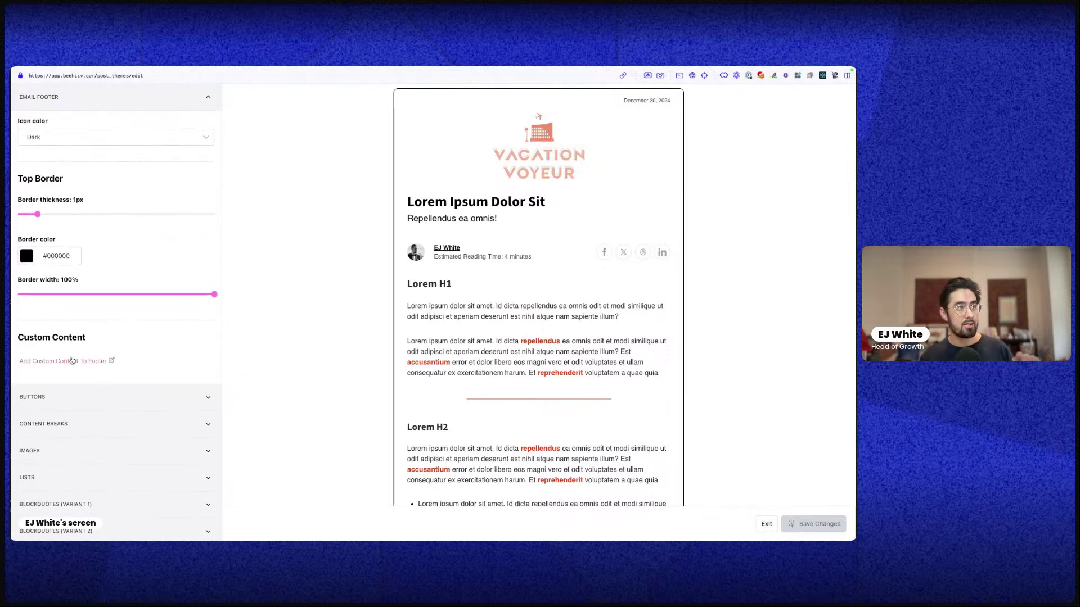
click(72, 360)
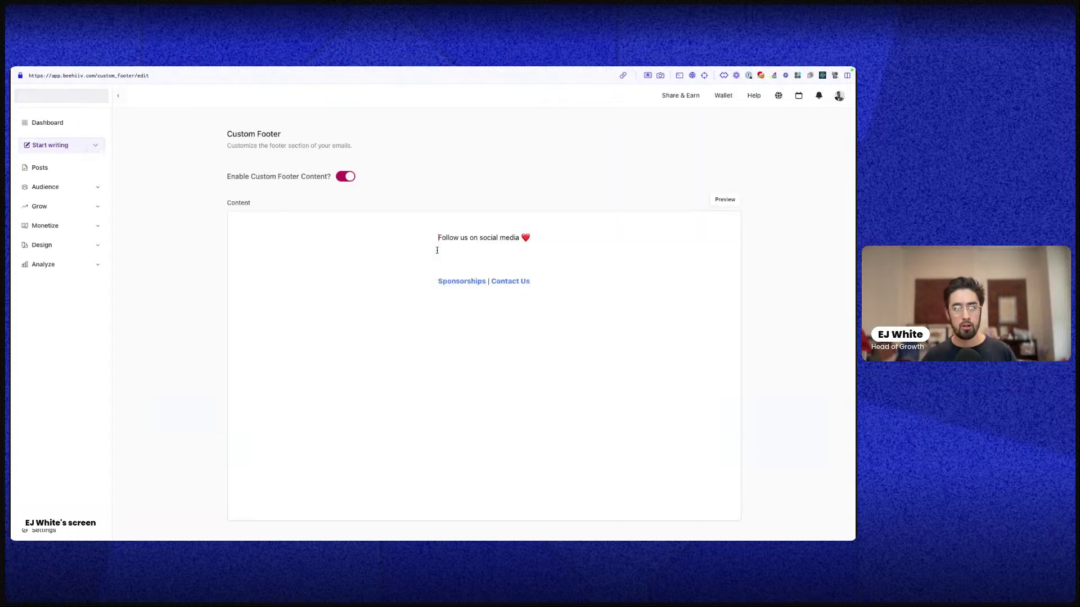
Click into the footer's empty line, then expand Design in the sidebar
click(437, 249)
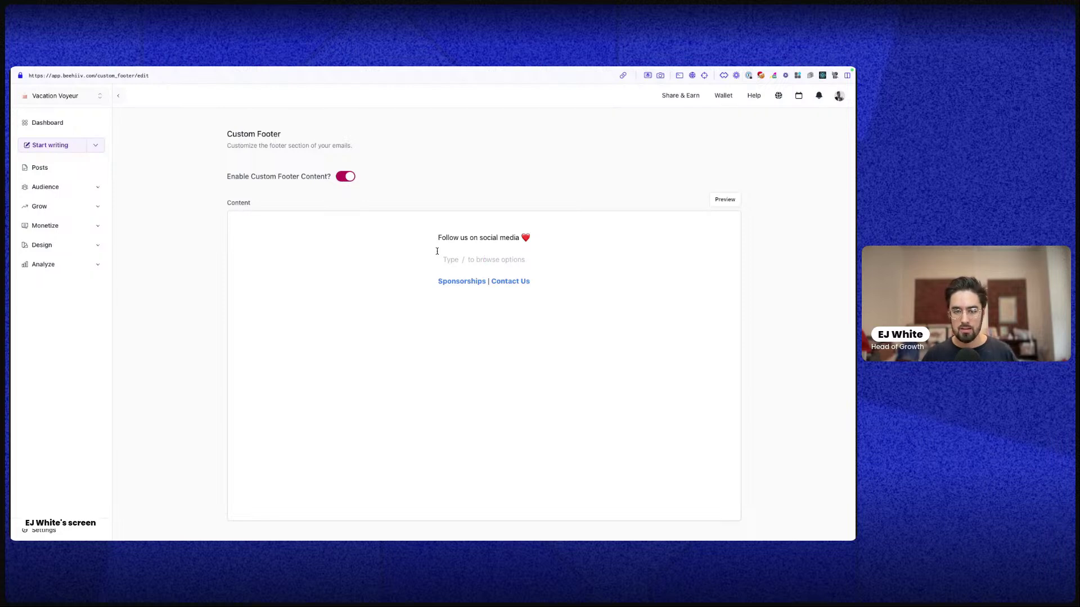
click(99, 248)
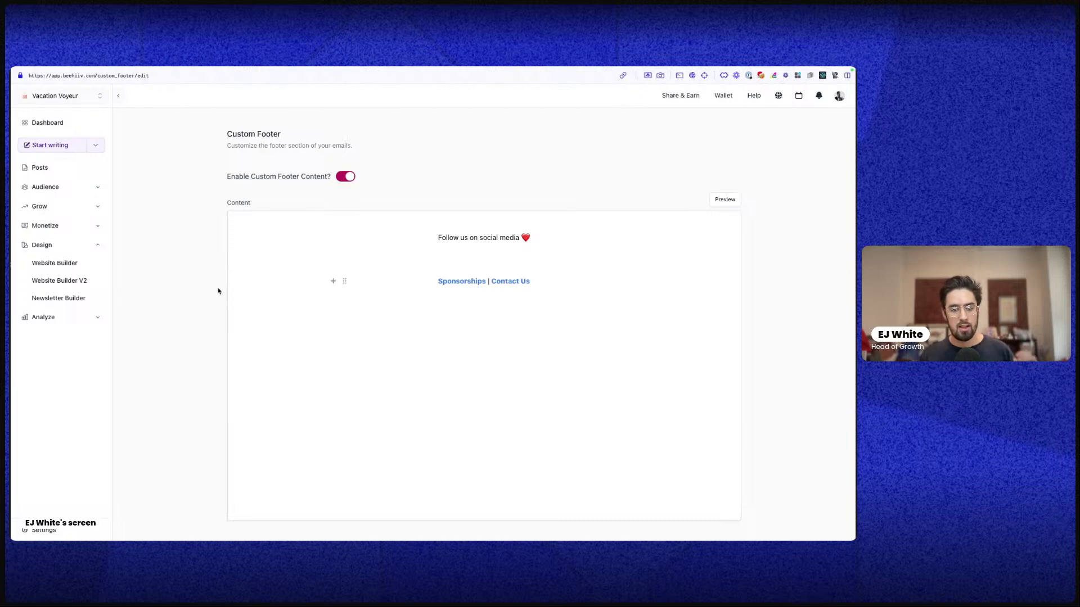
Return to the Newsletter Builder showing white backgrounds and a 10px-radius 1px black post border
click(57, 304)
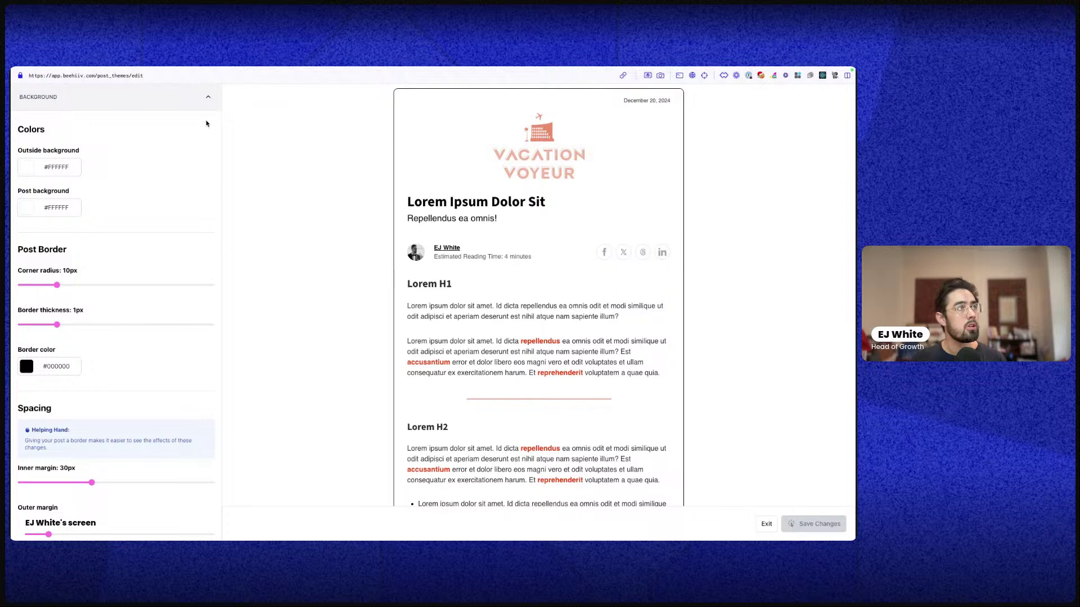
Collapse Background, switch to the post editor tab, then go through Posts to the Dashboard
click(207, 98)
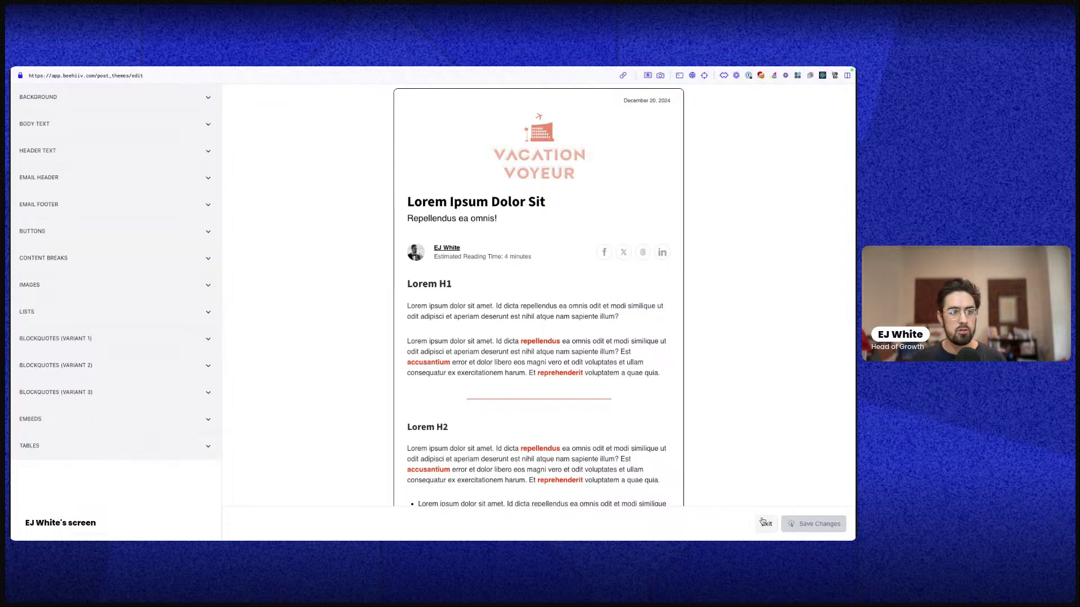
mouse_move(12, 352)
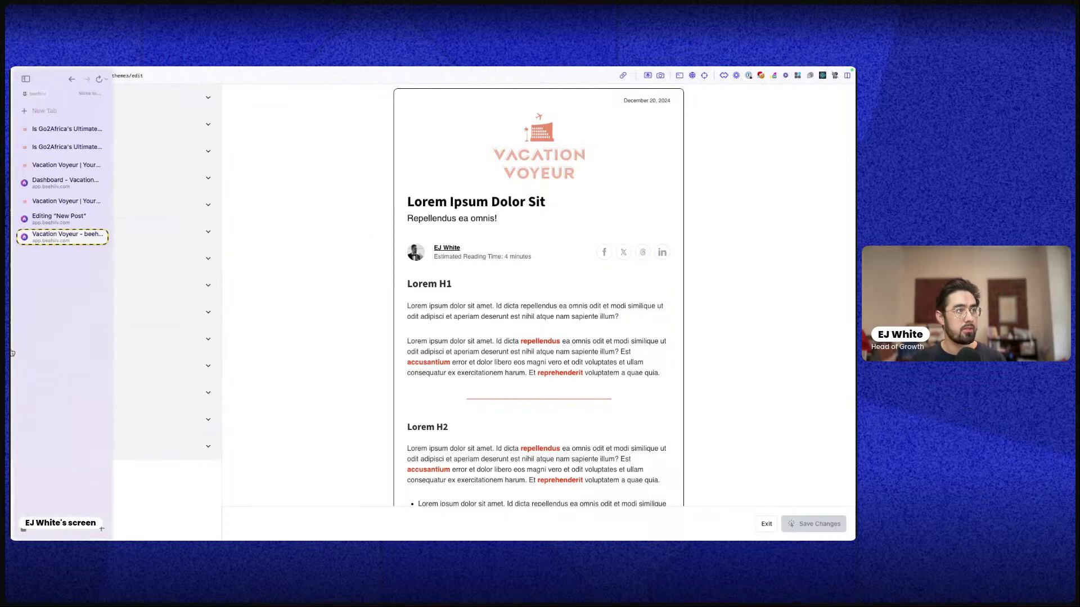
click(56, 200)
click(56, 219)
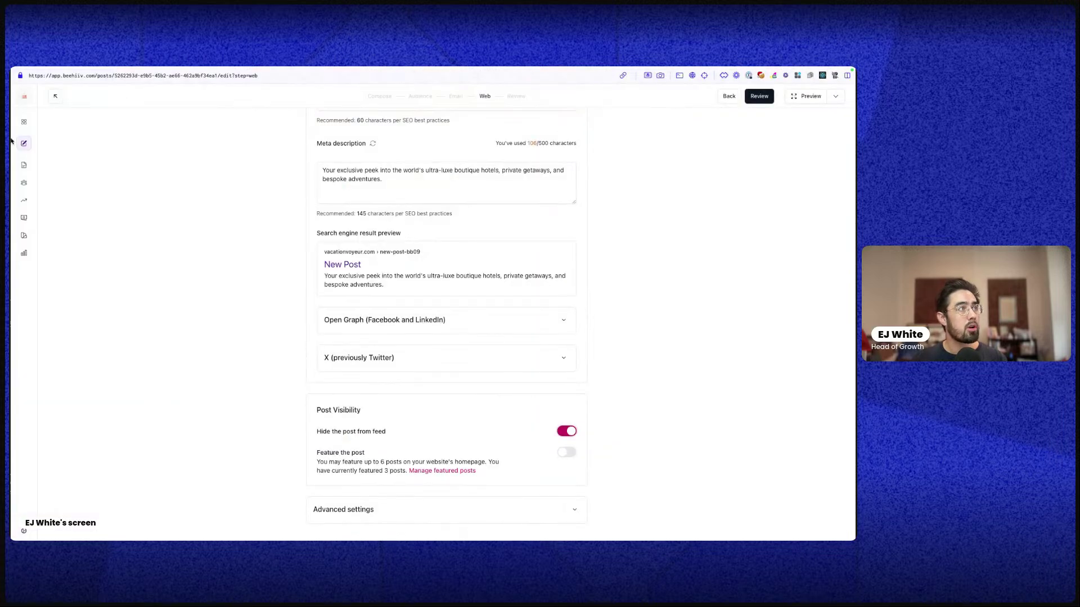
click(23, 165)
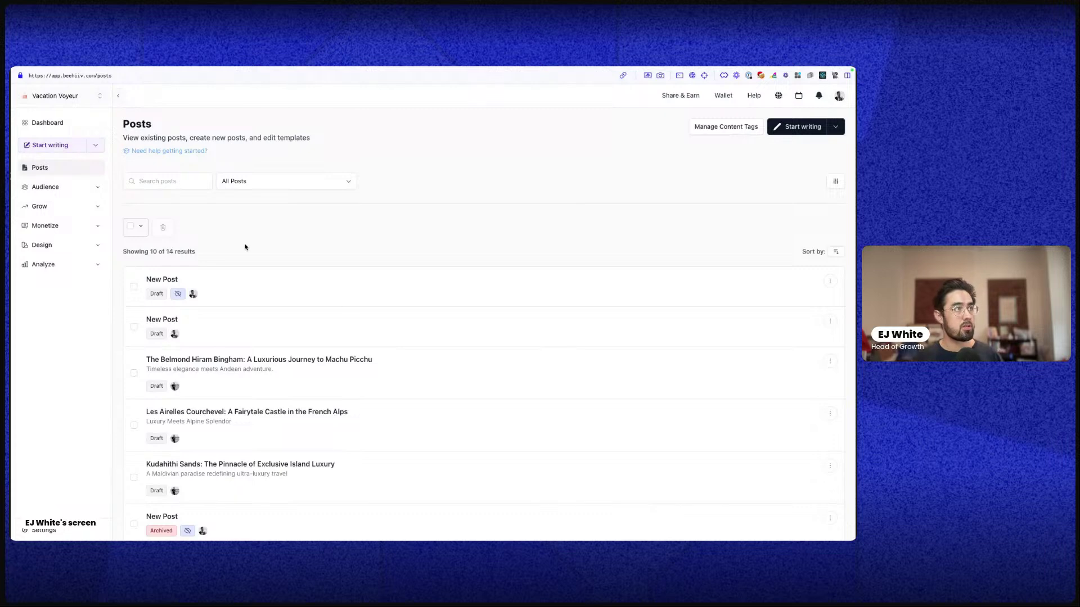
click(62, 124)
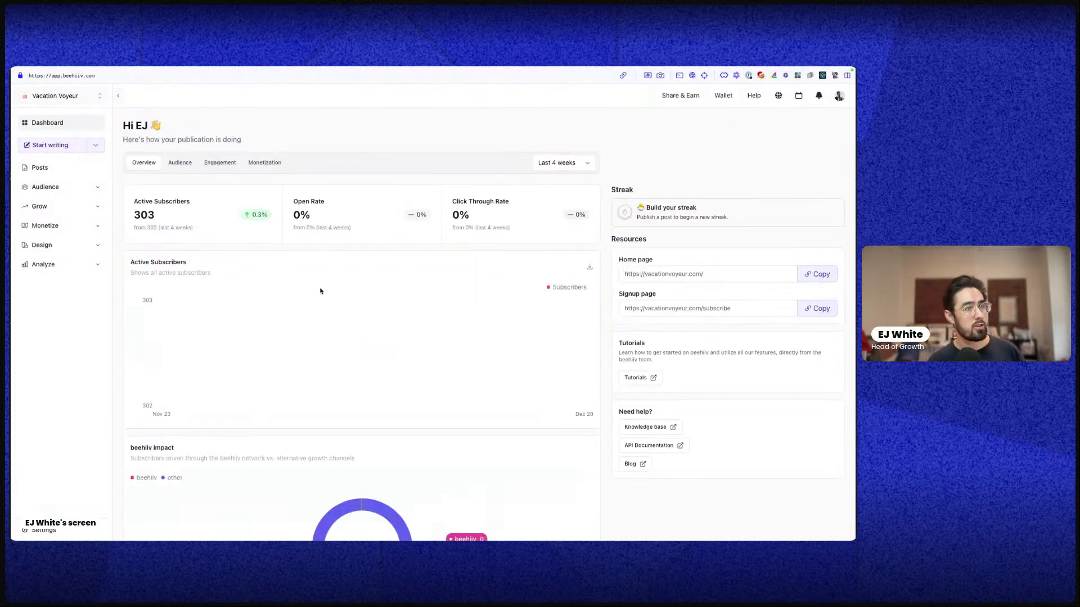
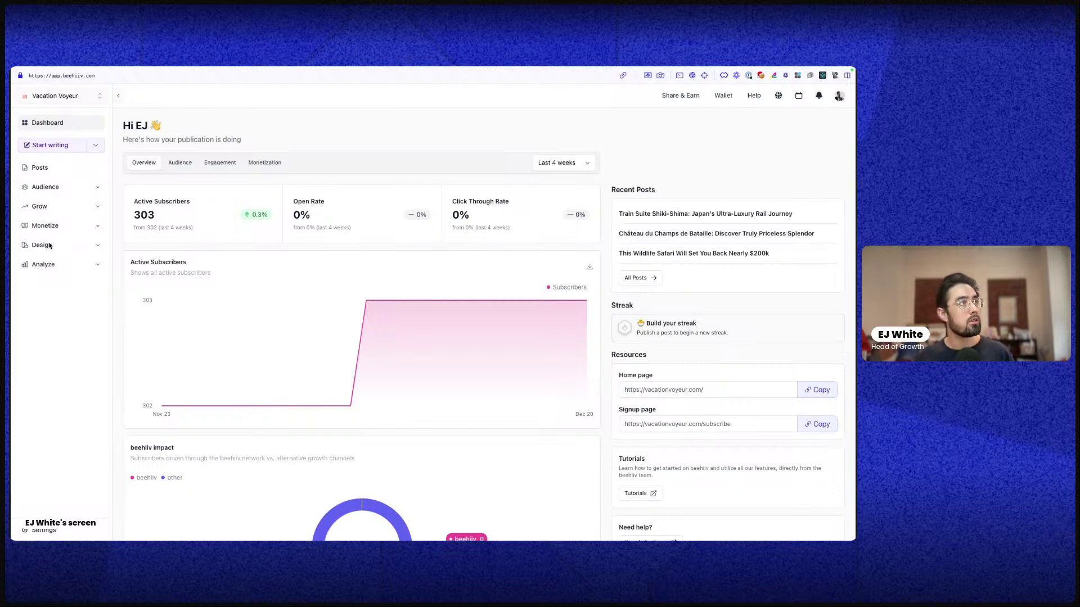
Search Audience > Subscribers for 'edw' and open the matching Premium subscriber's profile
click(56, 187)
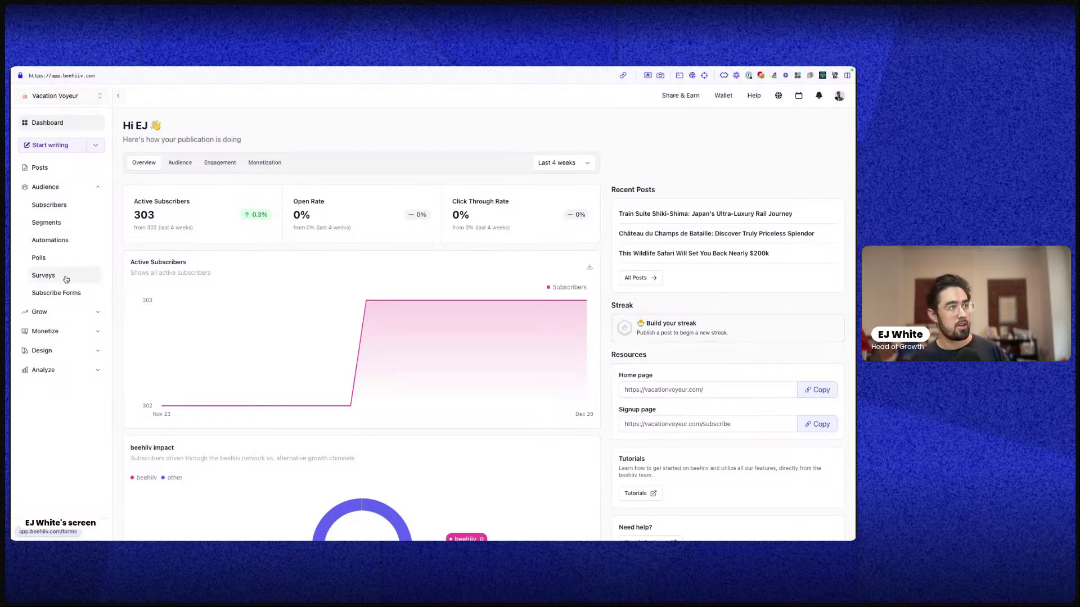
click(58, 206)
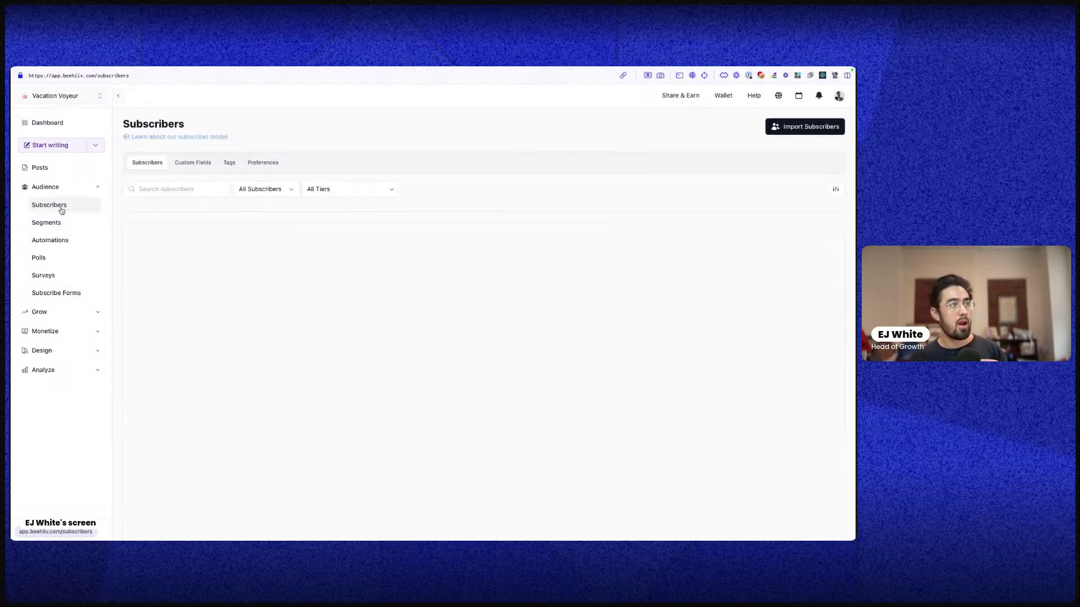
click(187, 188)
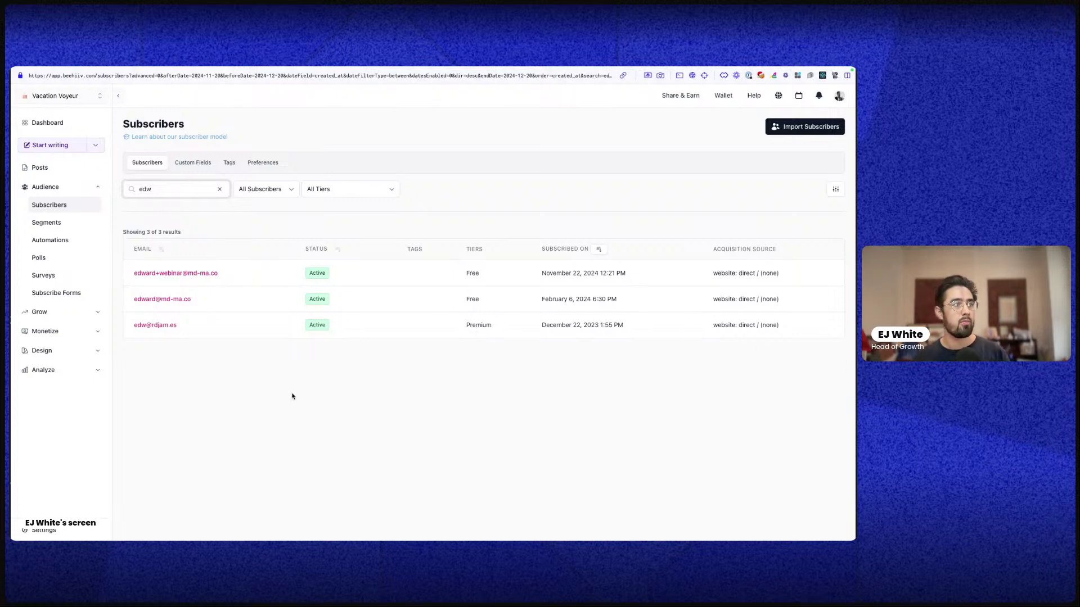
click(156, 324)
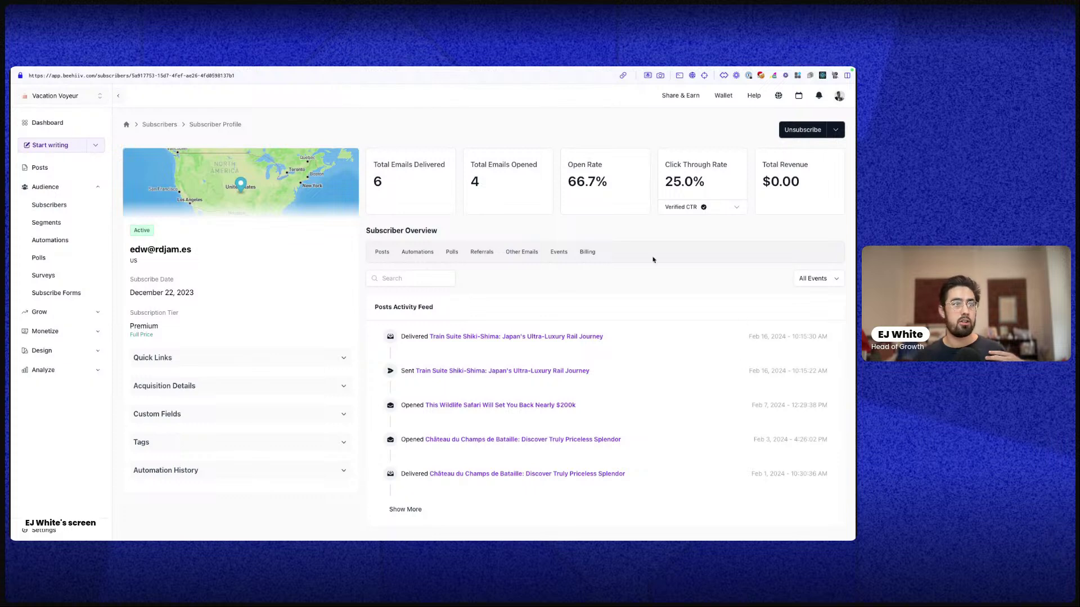
Expand the subscriber's Quick Links and Acquisition Details sections
key(super+a)
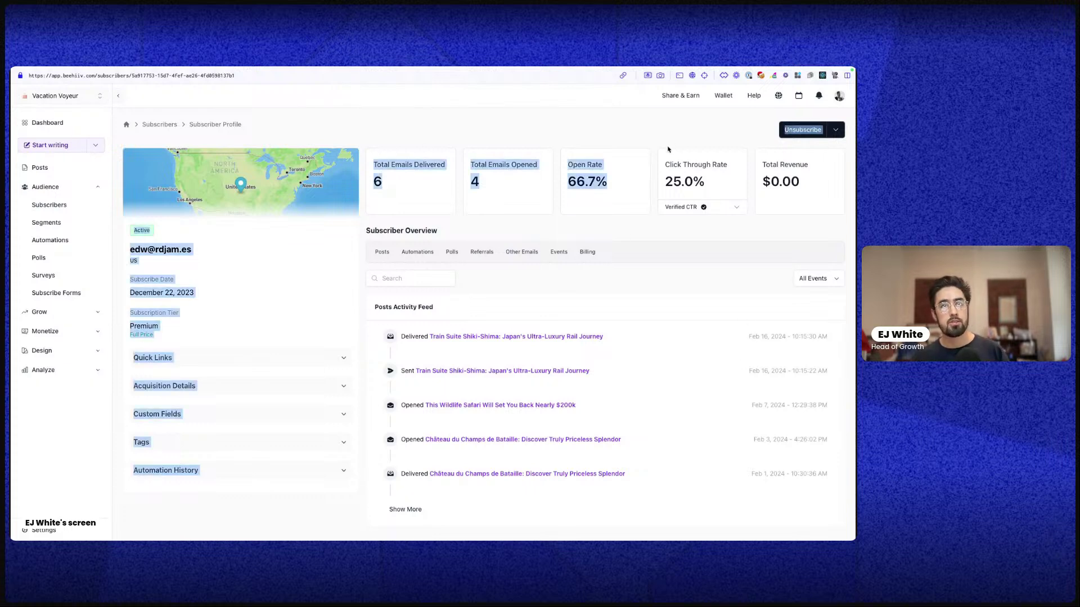
click(257, 260)
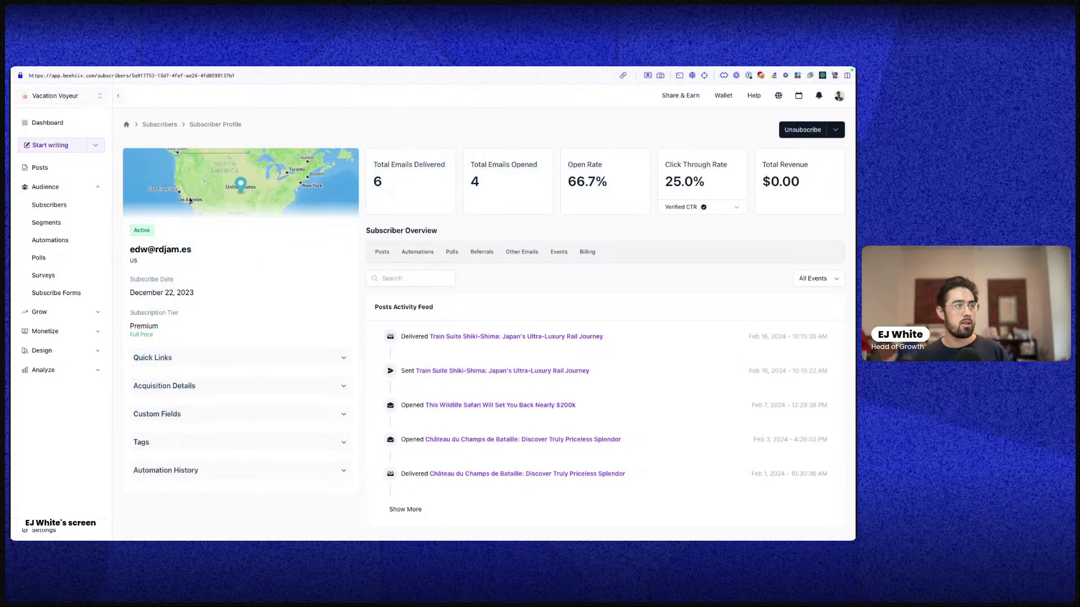
click(212, 361)
scroll(201, 249, down, 2)
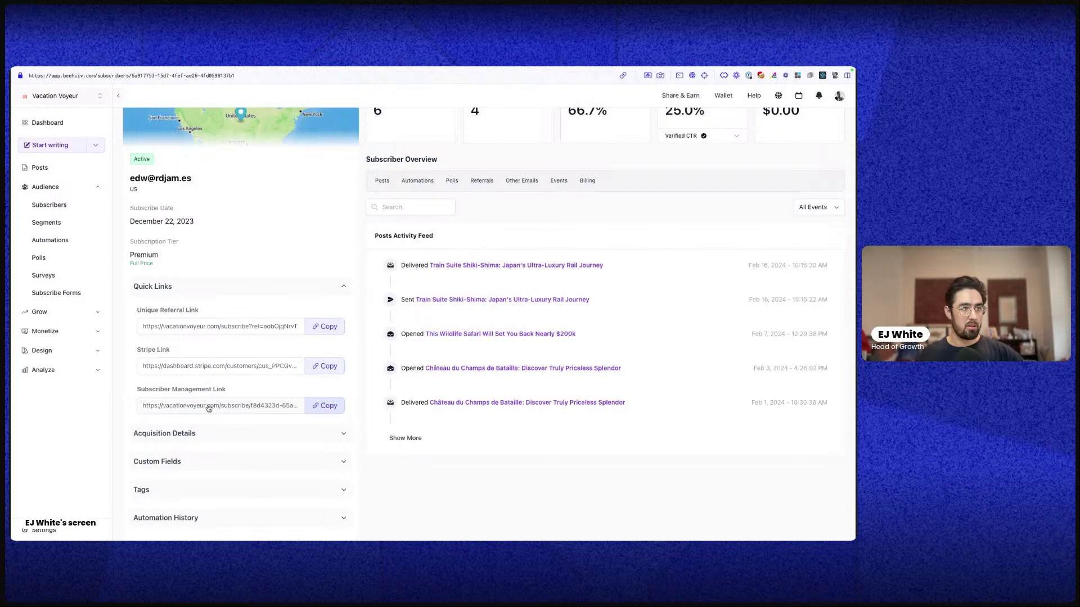
scroll(209, 408, down, 1)
click(210, 409)
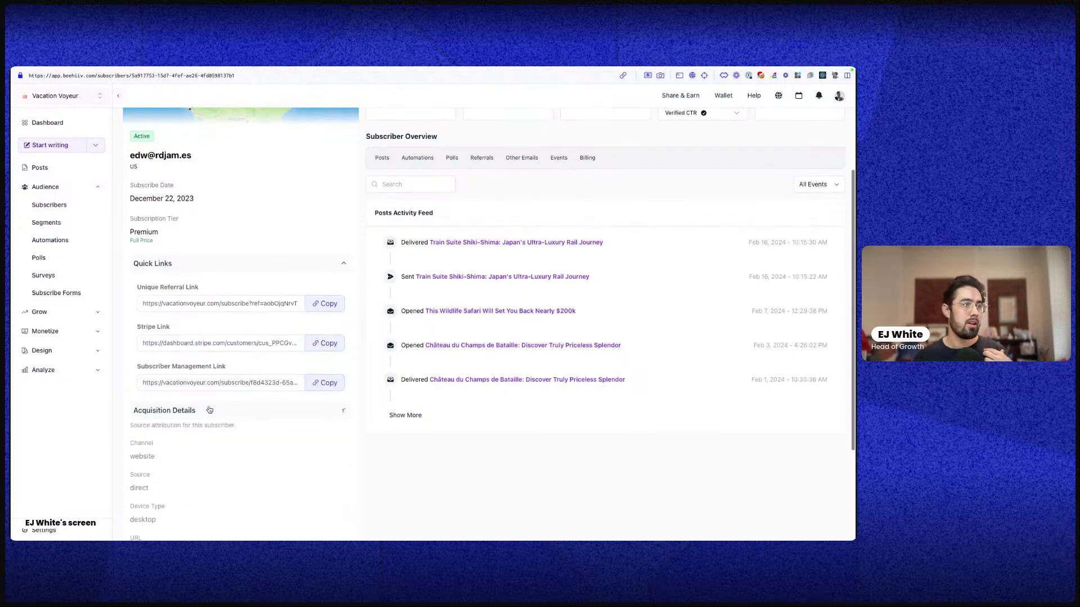
scroll(211, 394, down, 5)
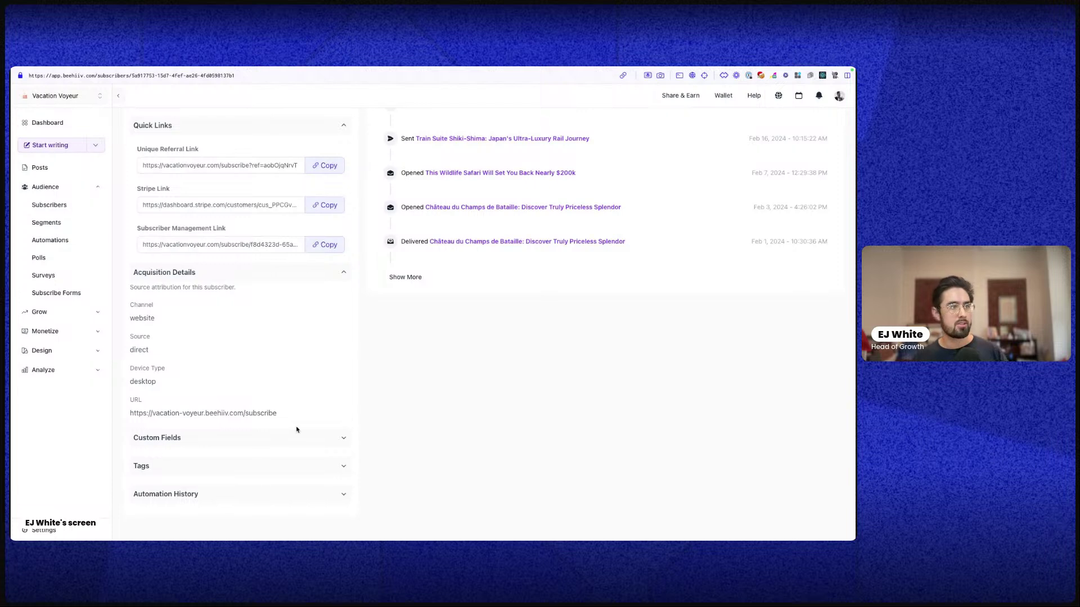
Show all custom fields, including dream_destination, and the subscriber's tags
click(258, 438)
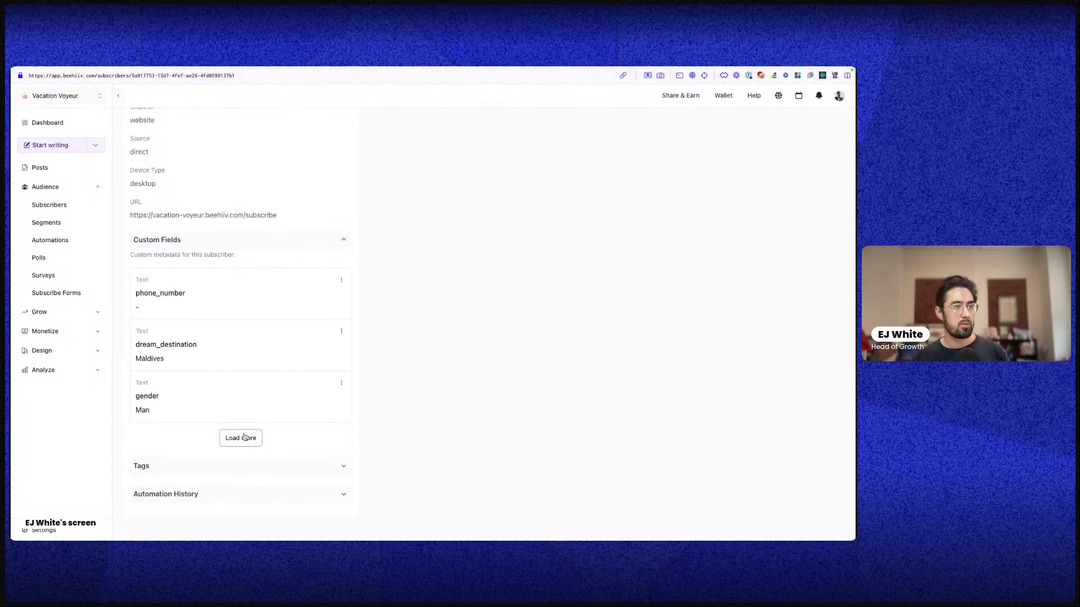
click(245, 438)
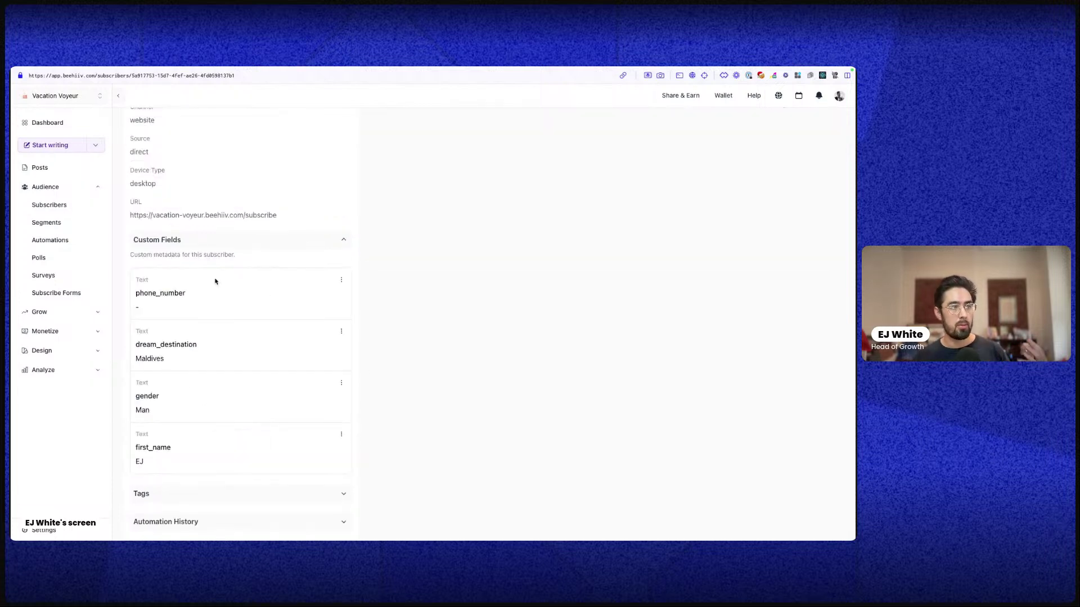
double_click(147, 347)
click(180, 303)
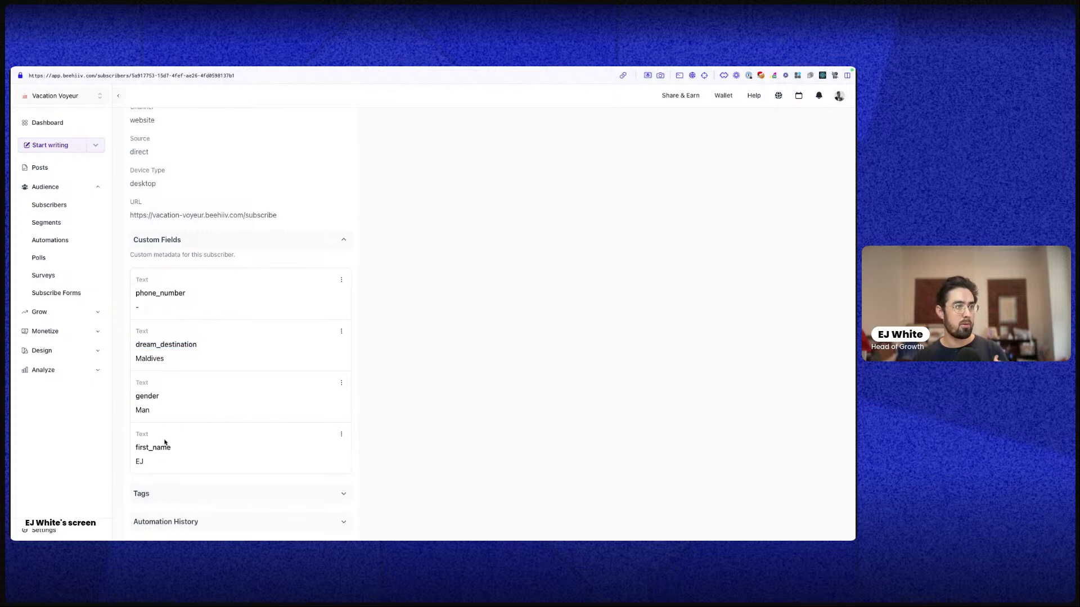
scroll(222, 449, down, 1)
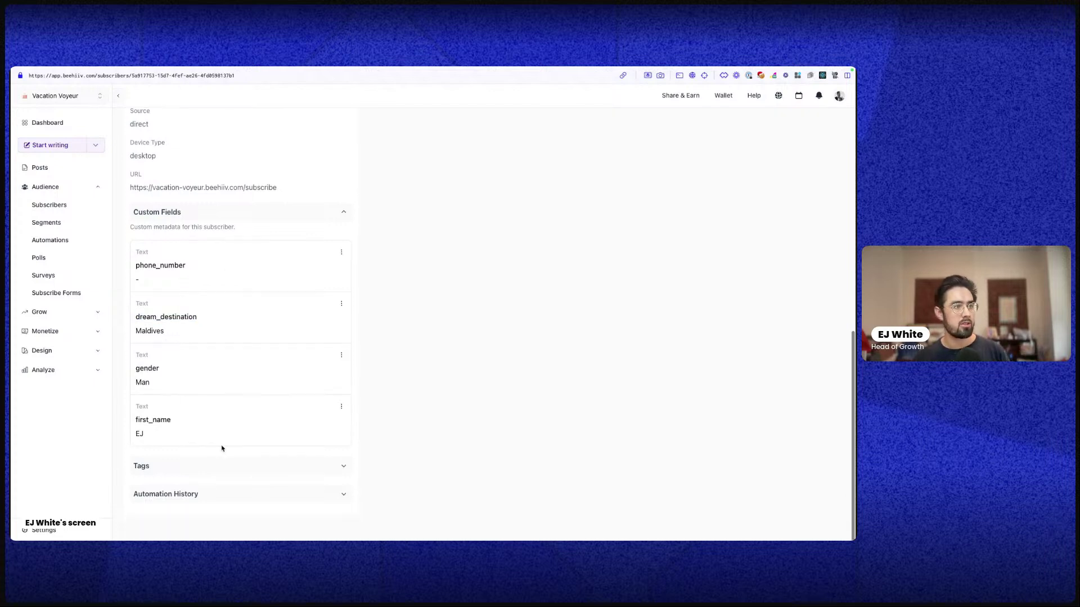
click(212, 462)
scroll(214, 460, down, 2)
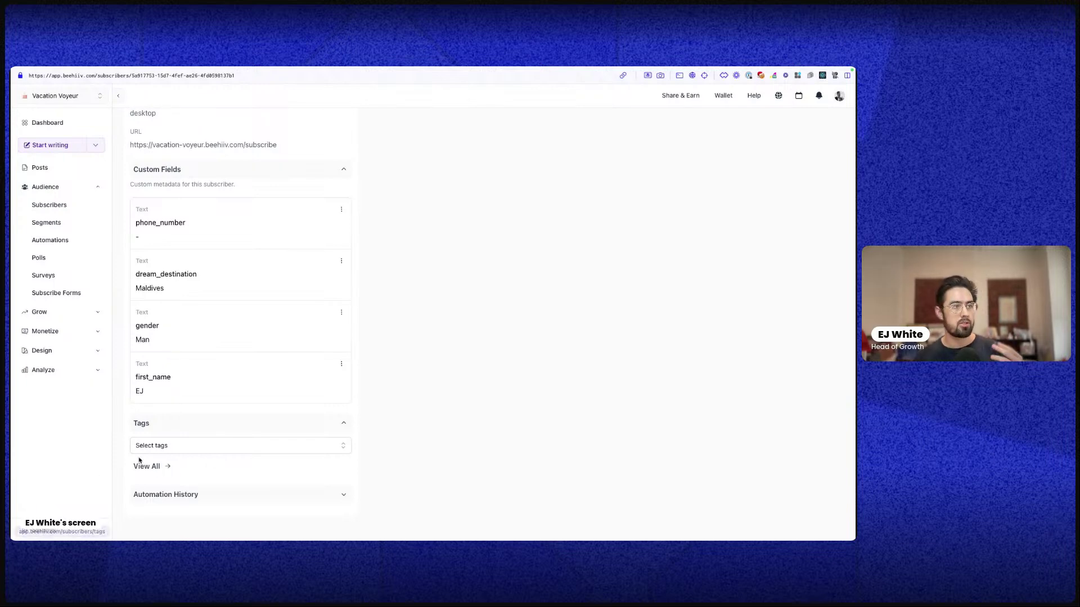
scroll(176, 465, up, 10)
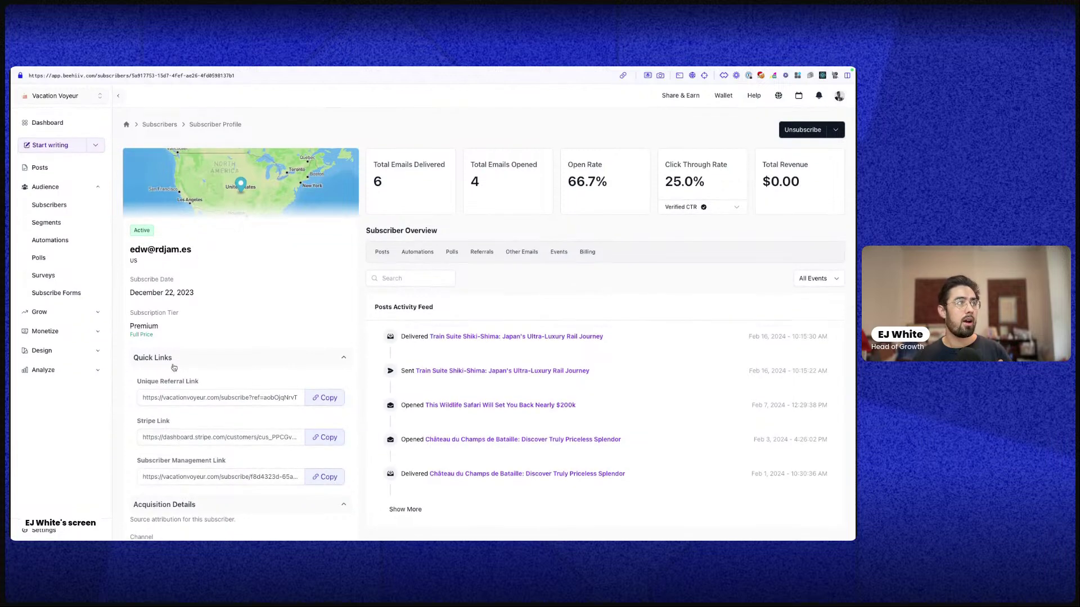
scroll(268, 480, down, 10)
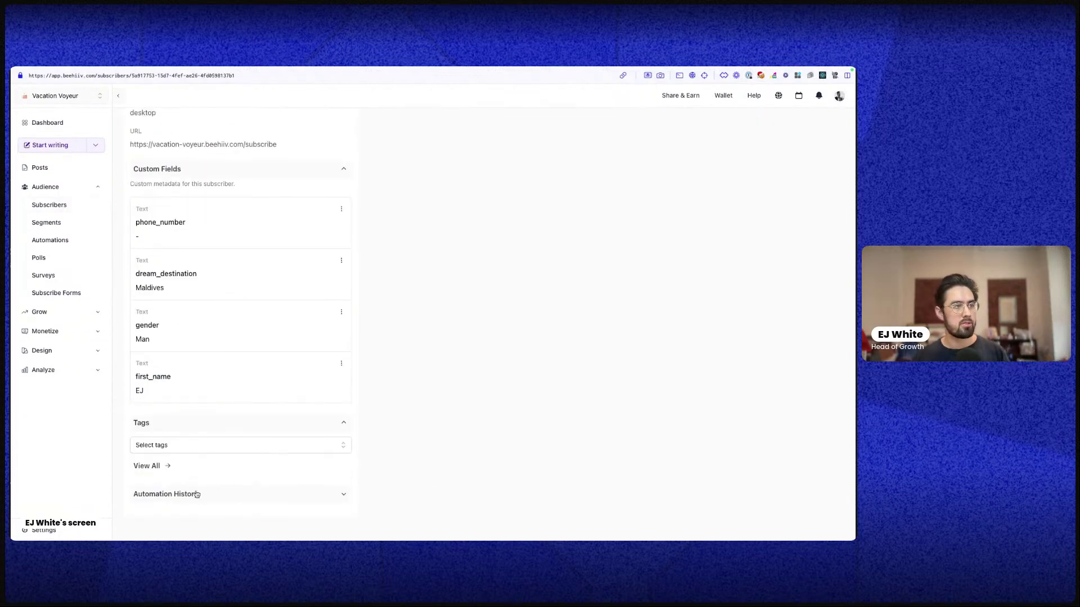
Check the automation history and billing history, then return to the Subscribers list
click(197, 494)
scroll(201, 497, down, 3)
scroll(381, 393, up, 15)
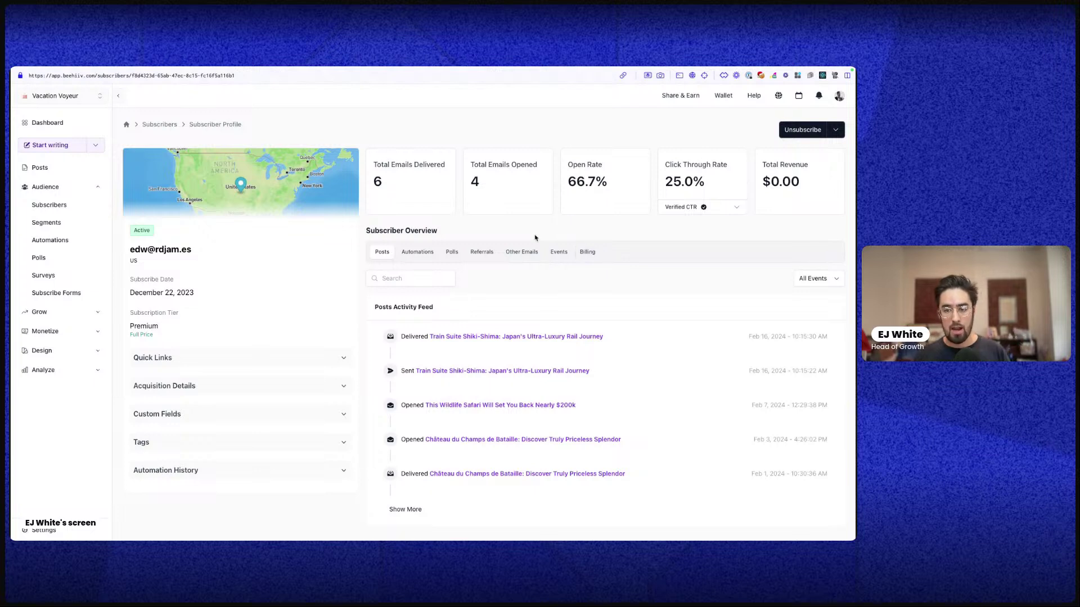
click(589, 252)
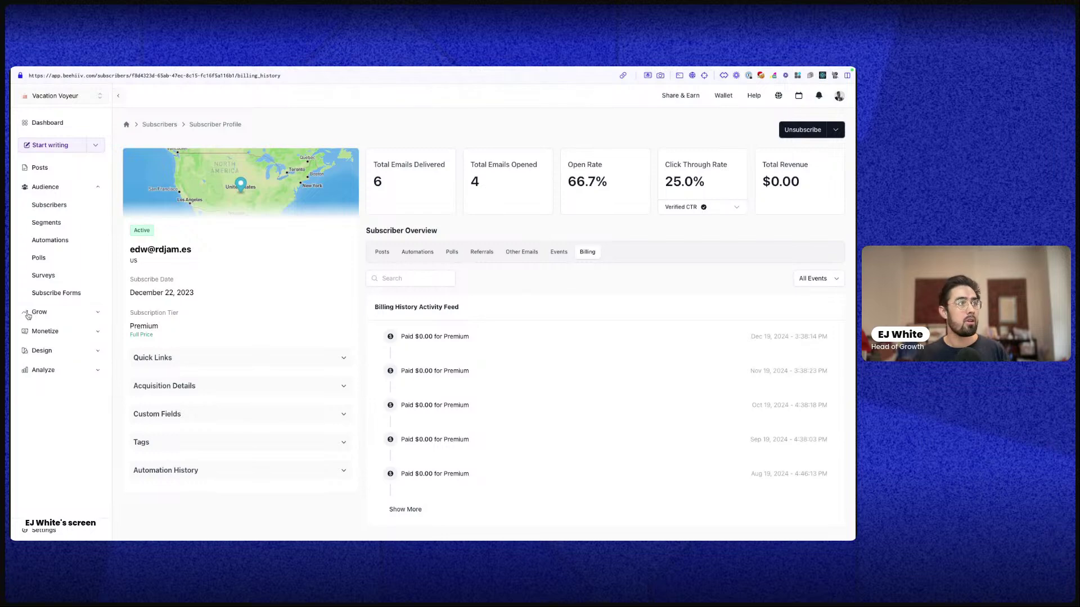
click(159, 125)
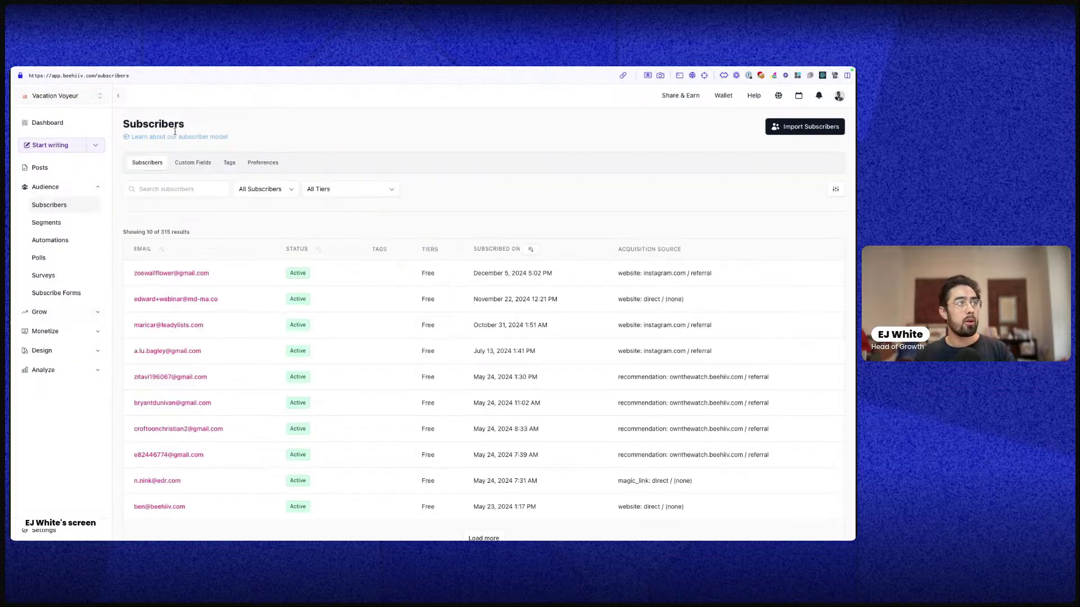
Browse the Custom Fields, Tags and Preferences tabs, then open the Segments page
click(202, 162)
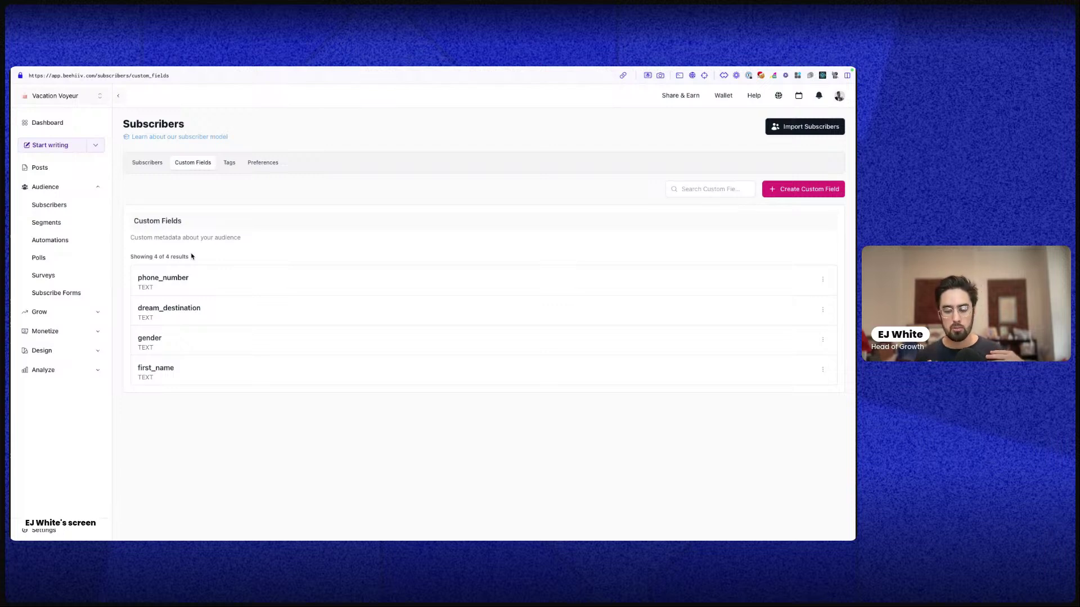
click(227, 163)
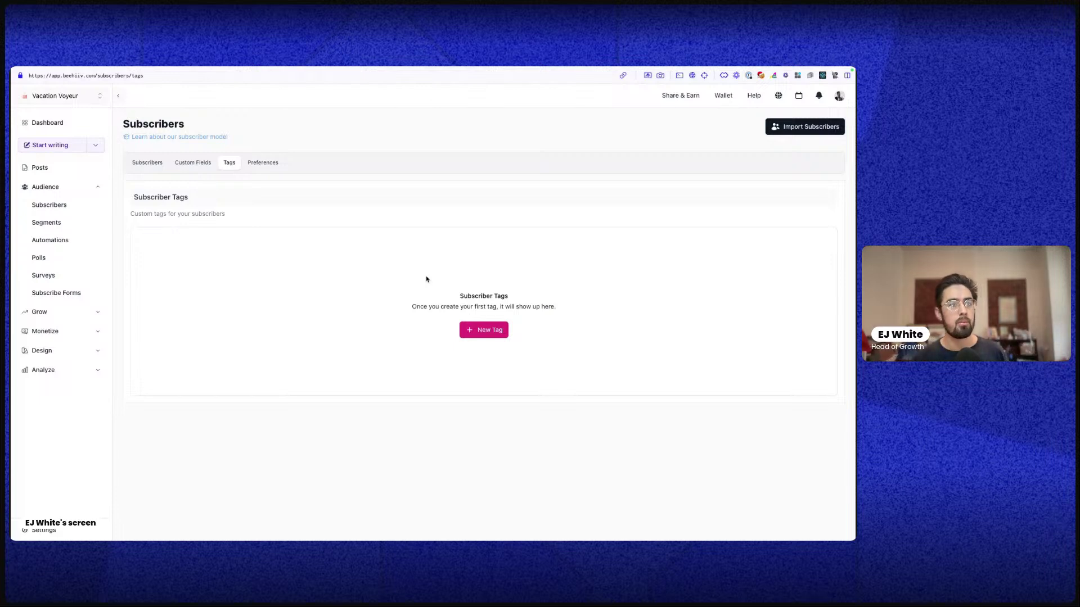
click(263, 163)
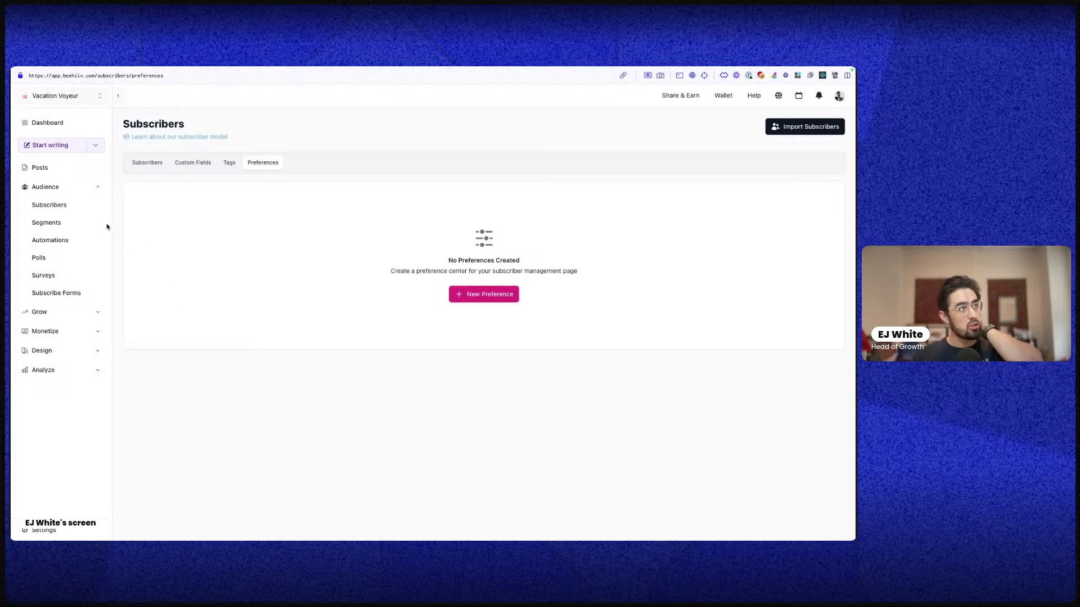
click(54, 222)
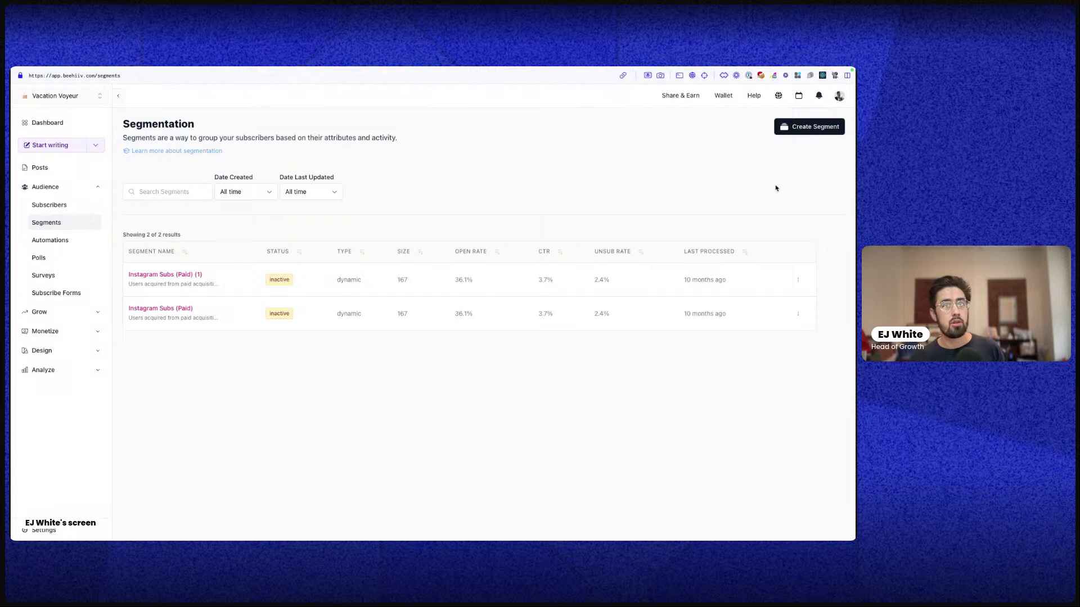
Start a new dynamic segment named 'Test'
click(827, 127)
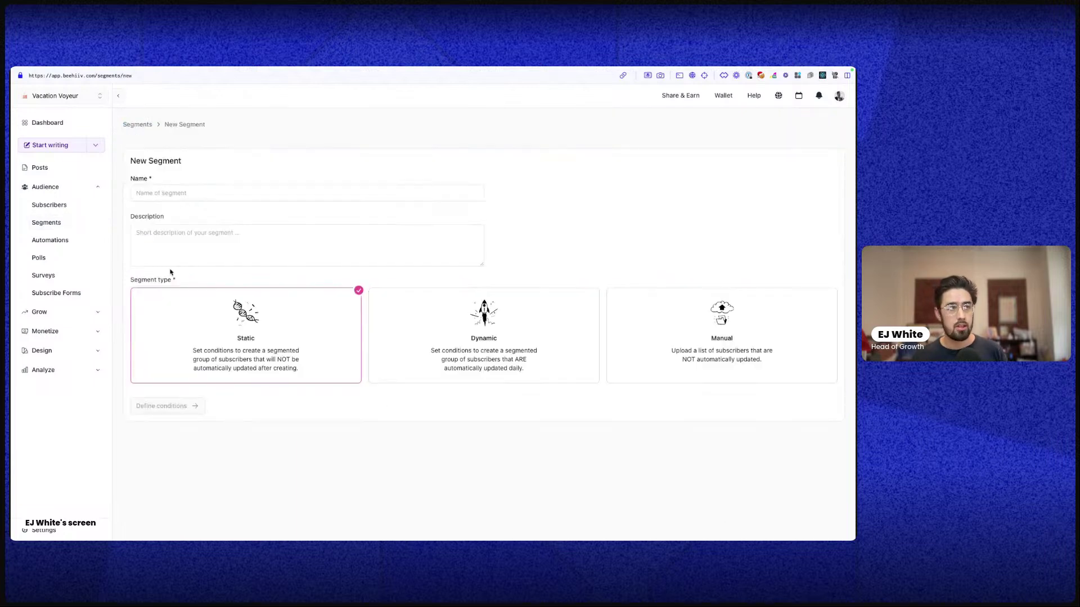
click(199, 193)
text(Test)
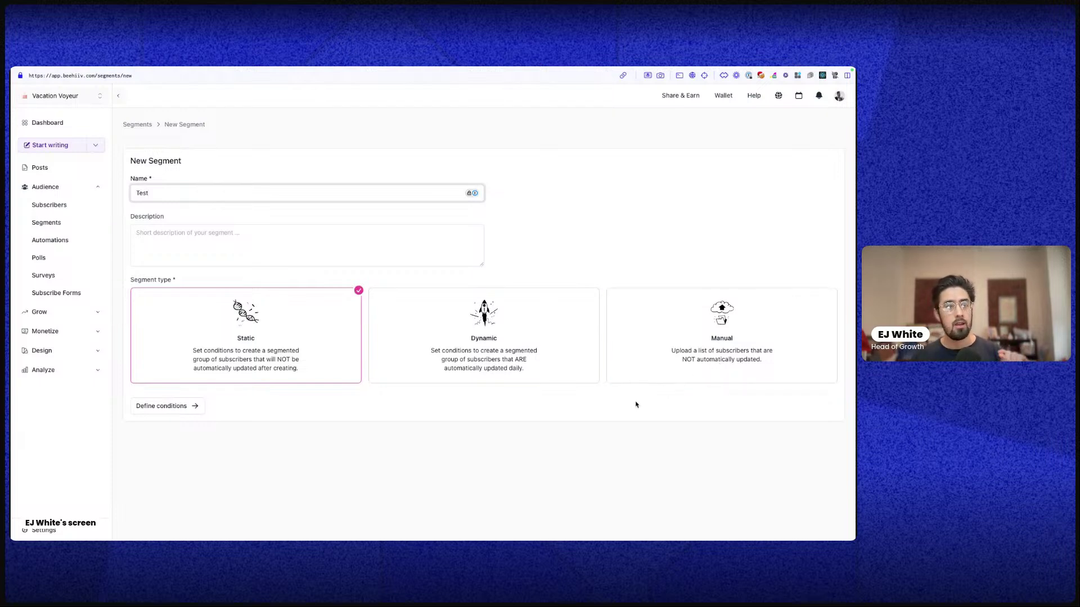
click(550, 345)
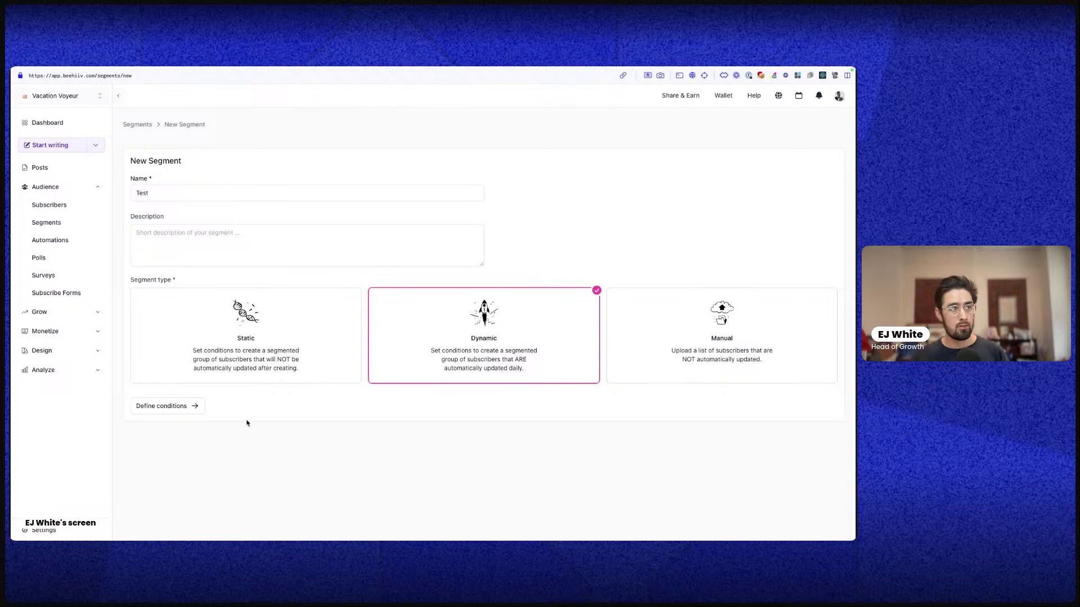
click(190, 406)
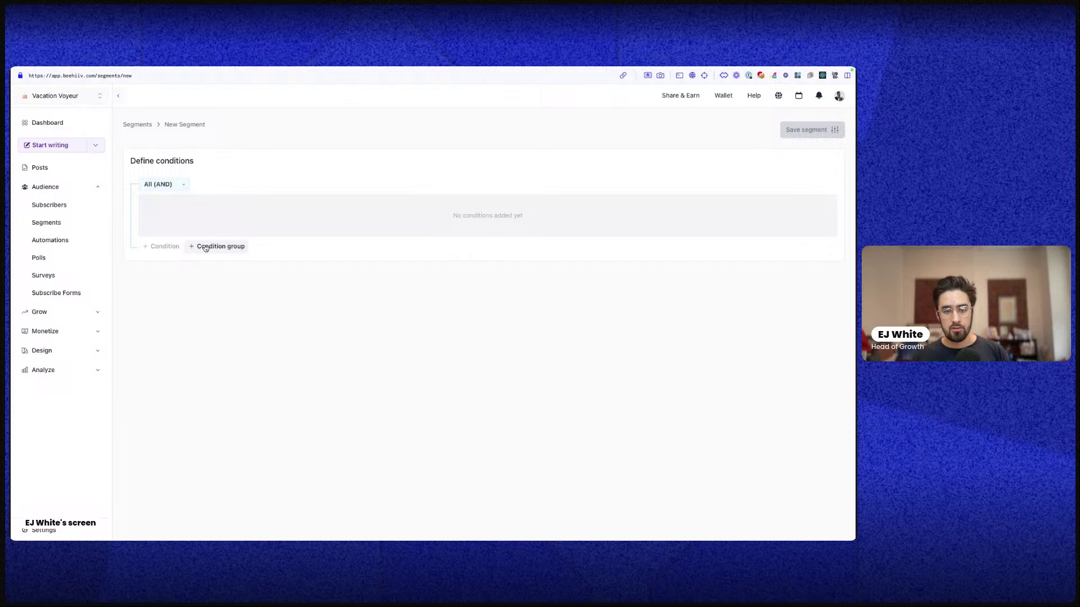
Try an Attribute condition, remove it, and browse the available condition types
click(156, 248)
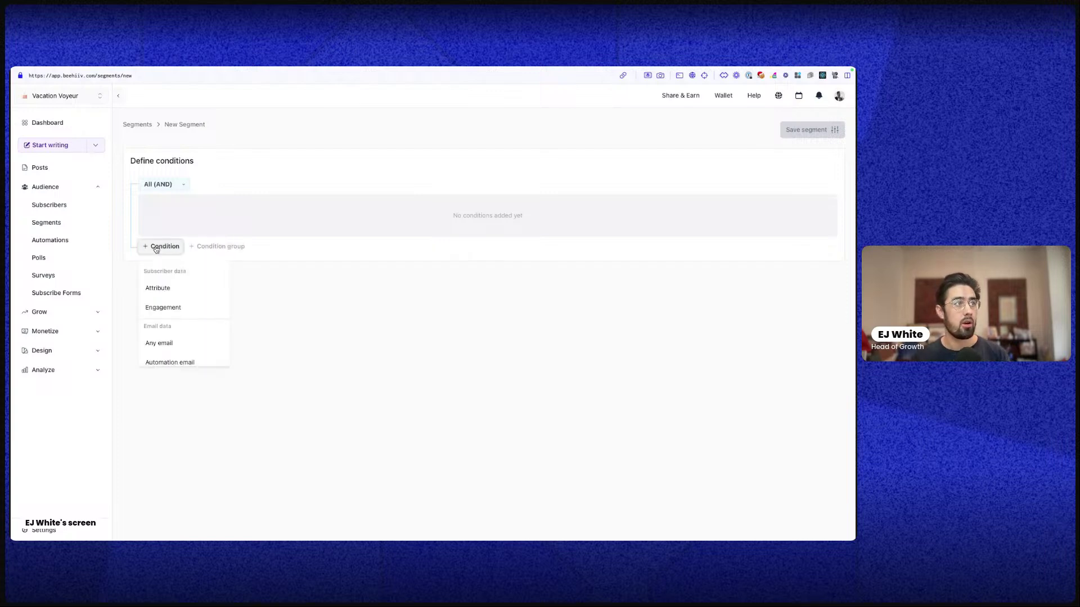
click(172, 288)
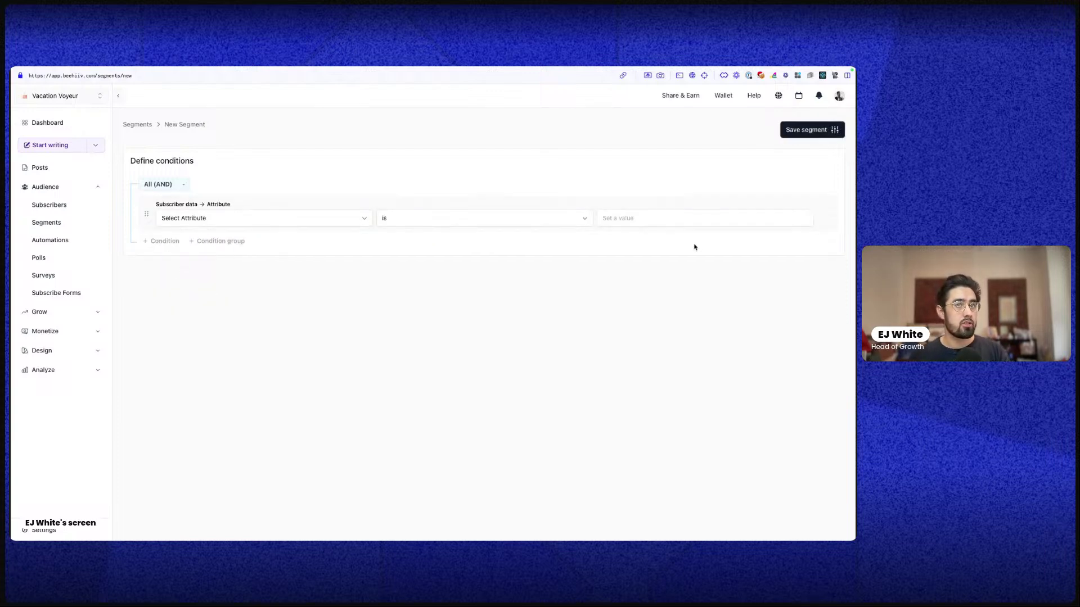
click(825, 218)
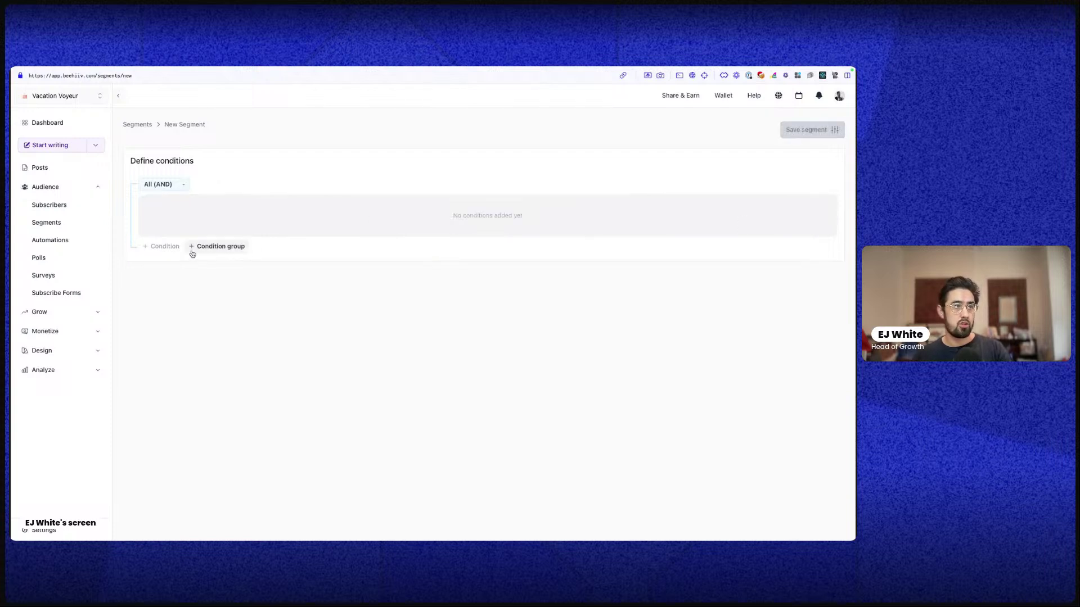
click(160, 247)
scroll(188, 330, down, 5)
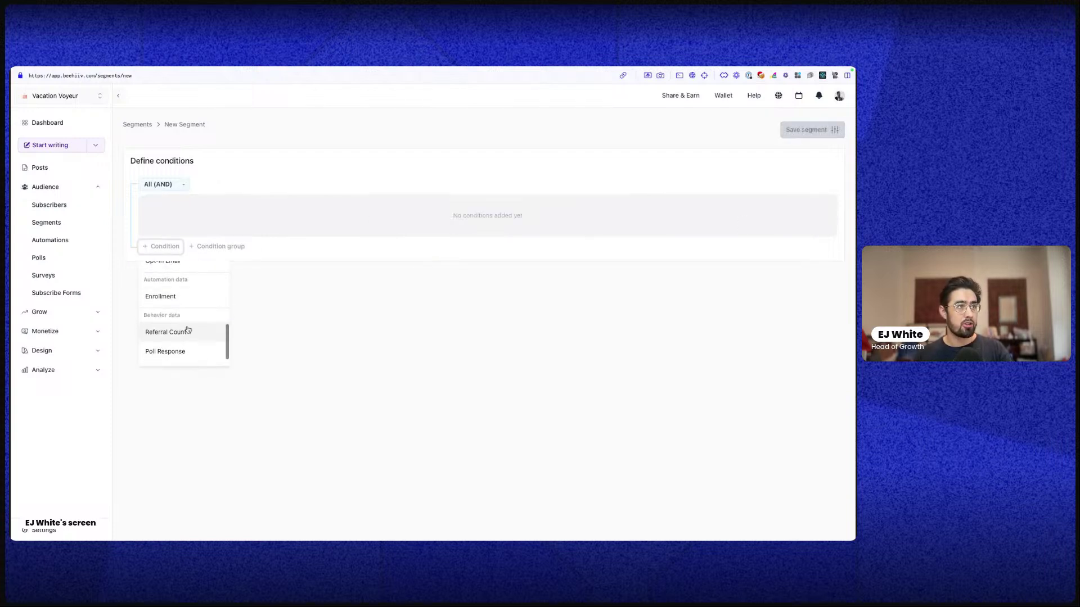
scroll(188, 330, up, 5)
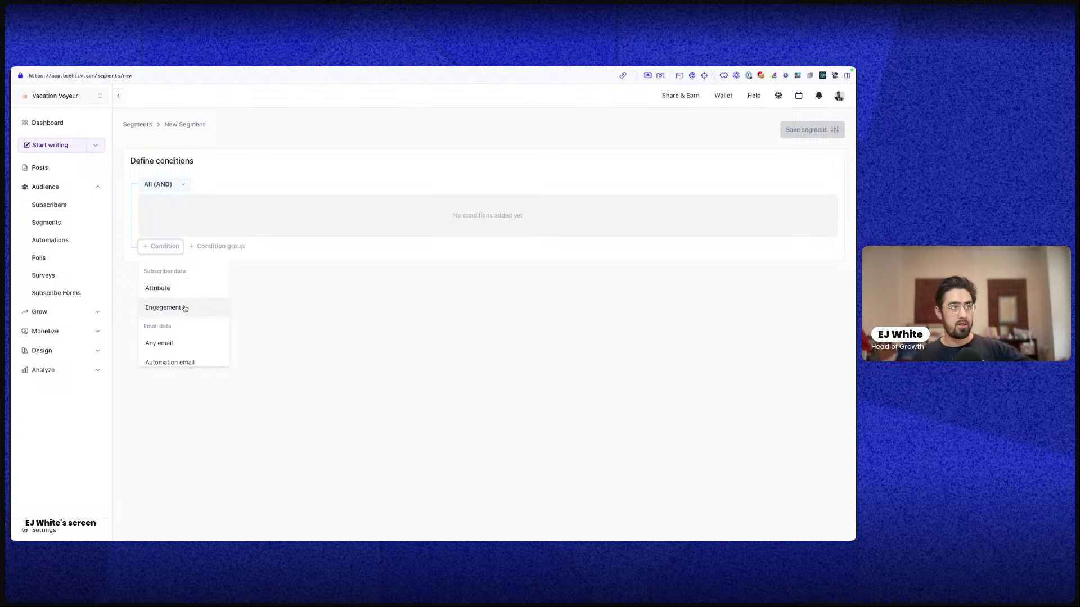
scroll(184, 308, down, 3)
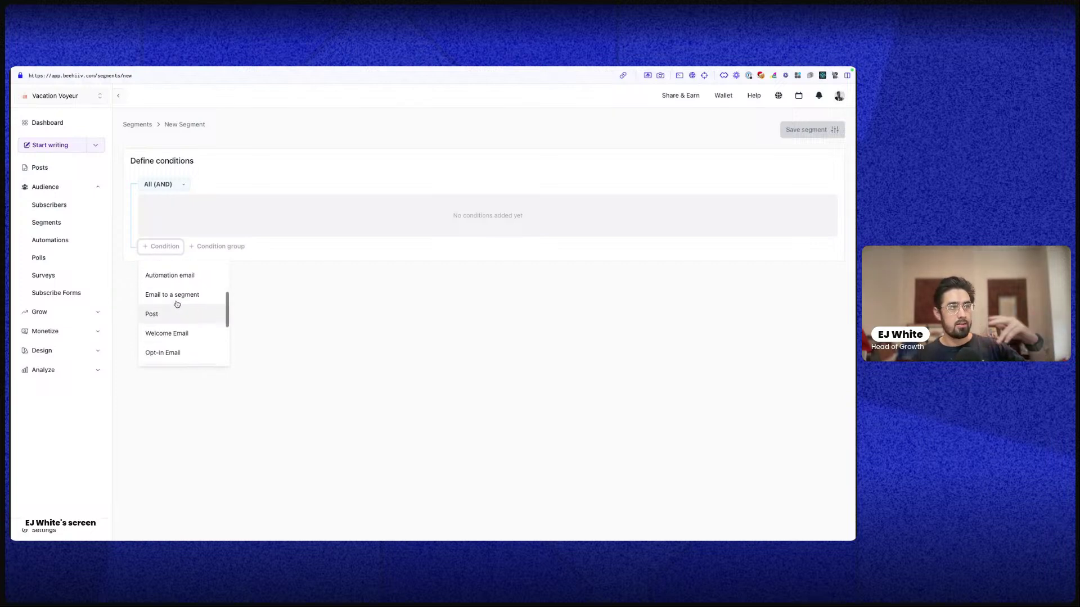
scroll(176, 299, up, 2)
scroll(179, 332, down, 4)
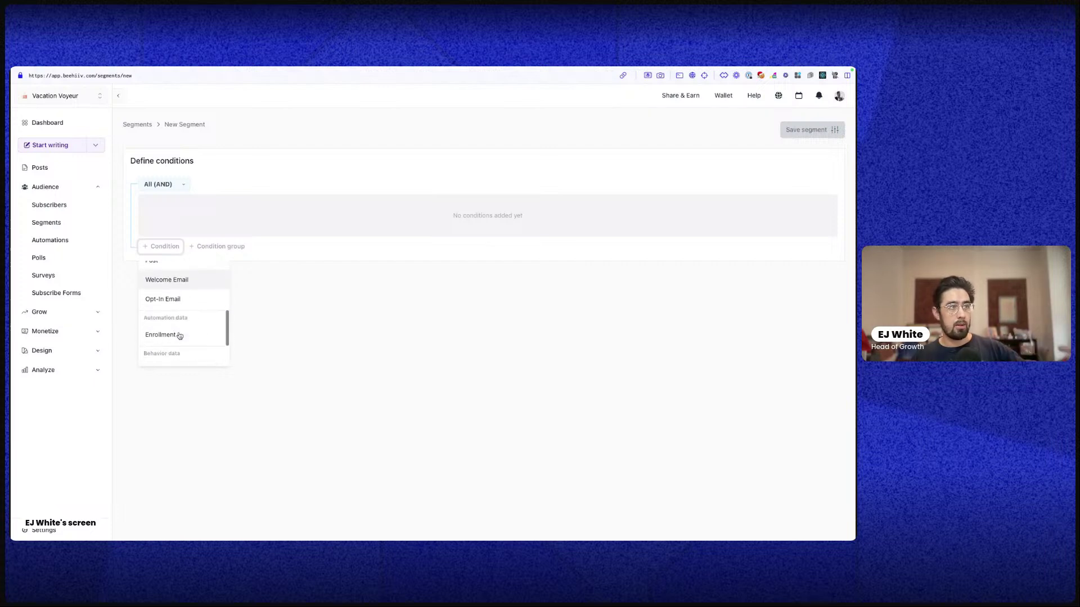
scroll(183, 329, down, 3)
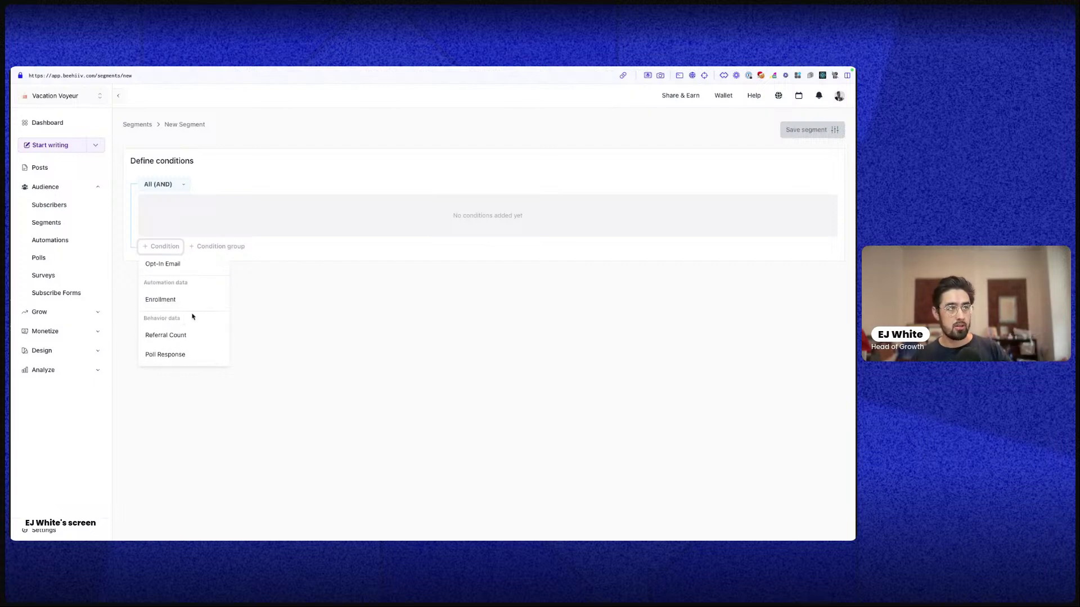
scroll(188, 338, up, 5)
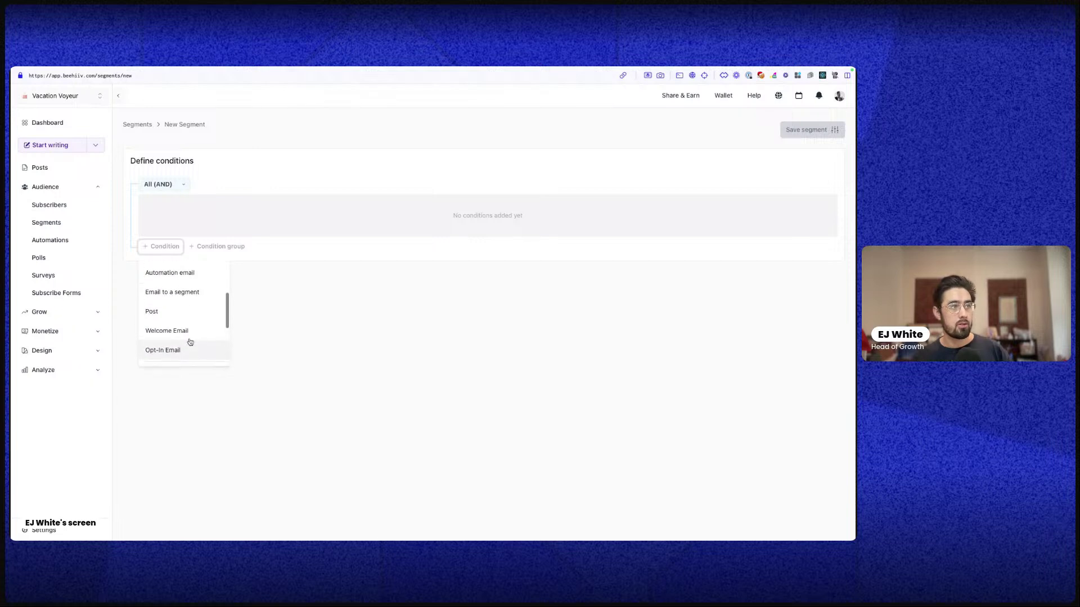
scroll(186, 332, up, 3)
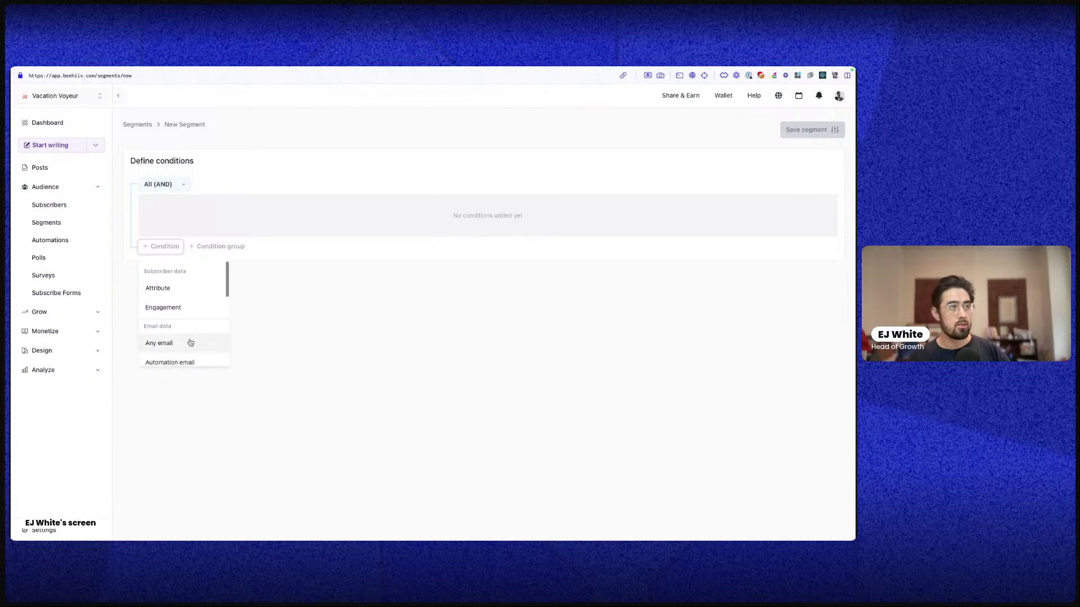
Add an attribute condition requiring the custom field first_name to exist
click(181, 291)
click(207, 219)
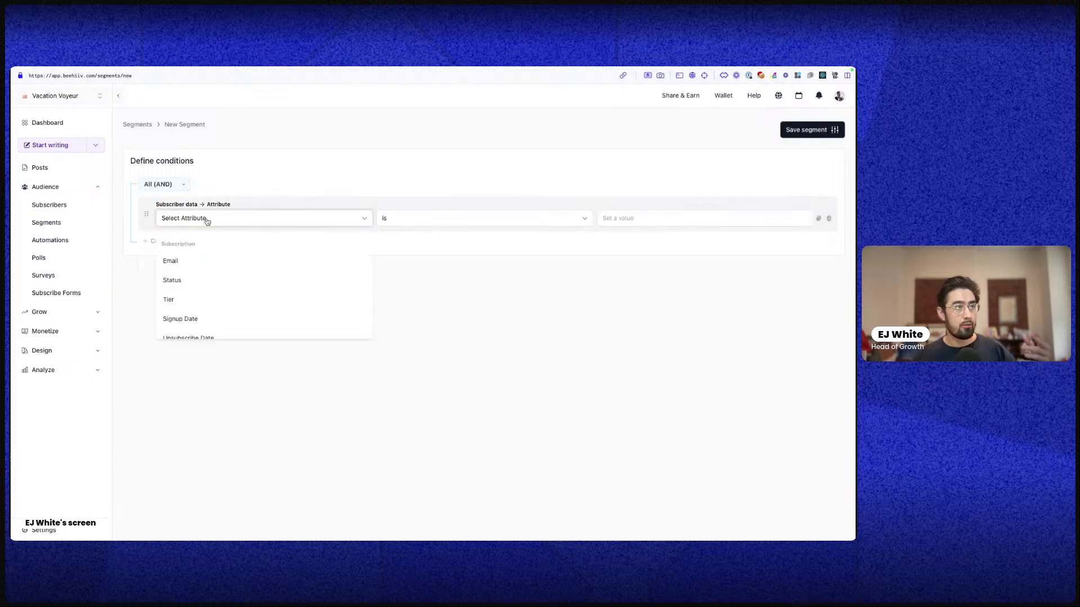
scroll(211, 261, down, 1)
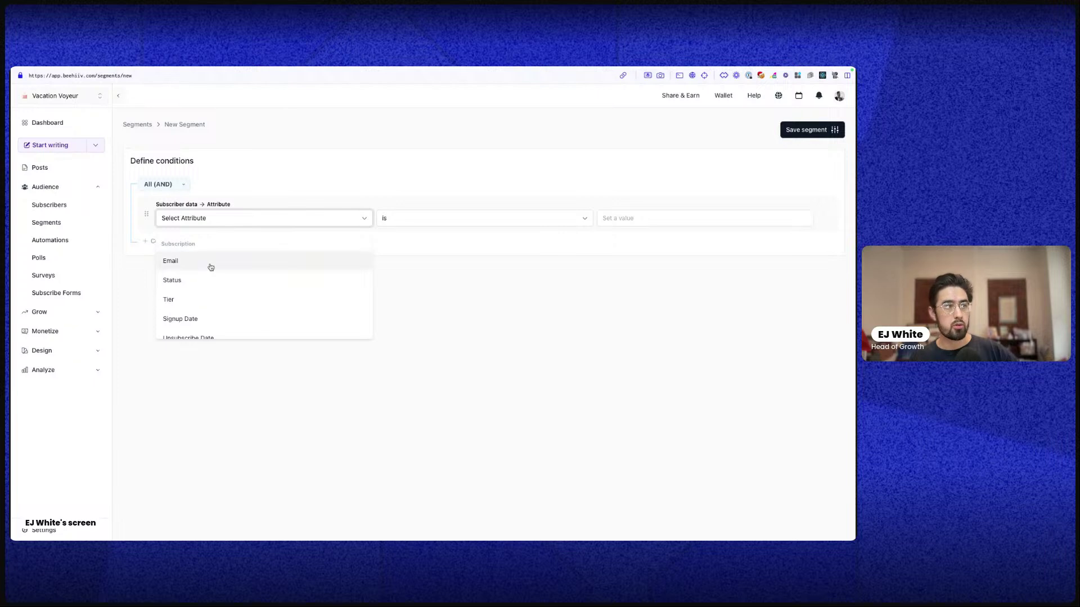
scroll(212, 267, down, 2)
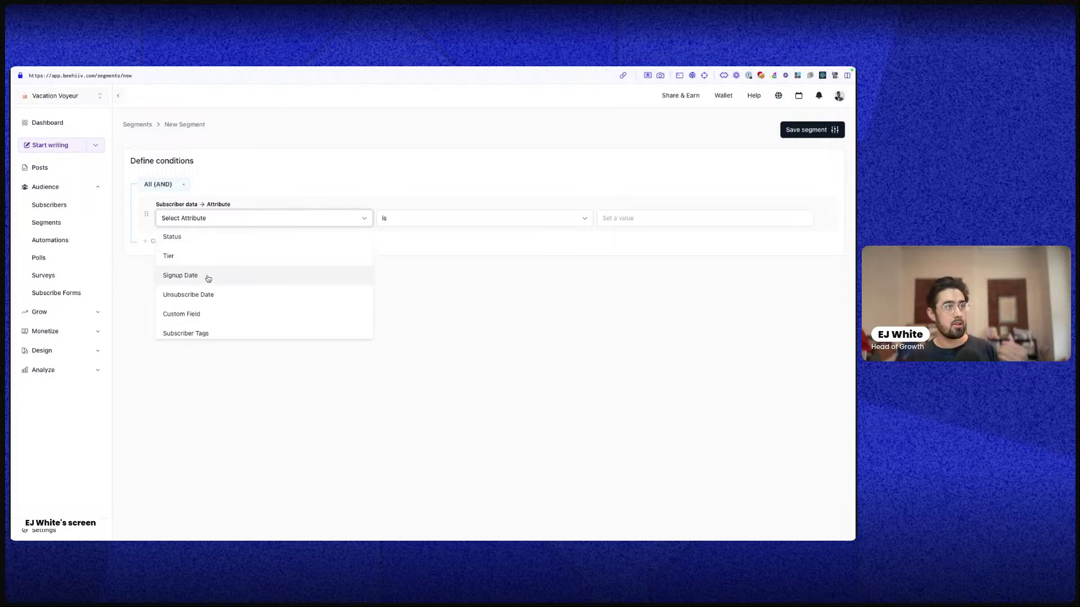
scroll(206, 279, down, 2)
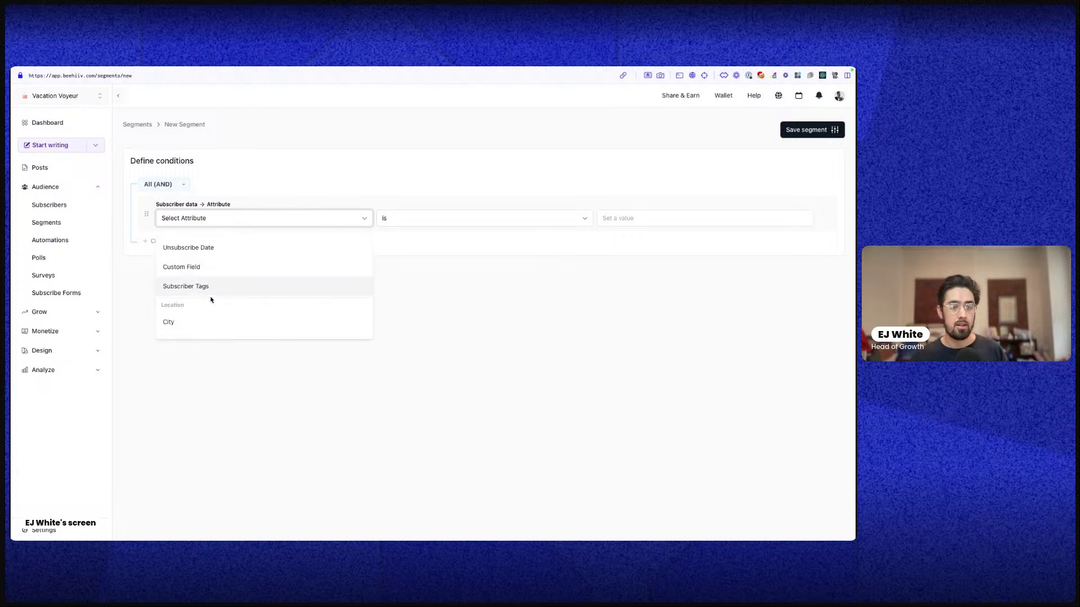
scroll(214, 298, down, 3)
scroll(217, 281, up, 2)
scroll(217, 281, down, 2)
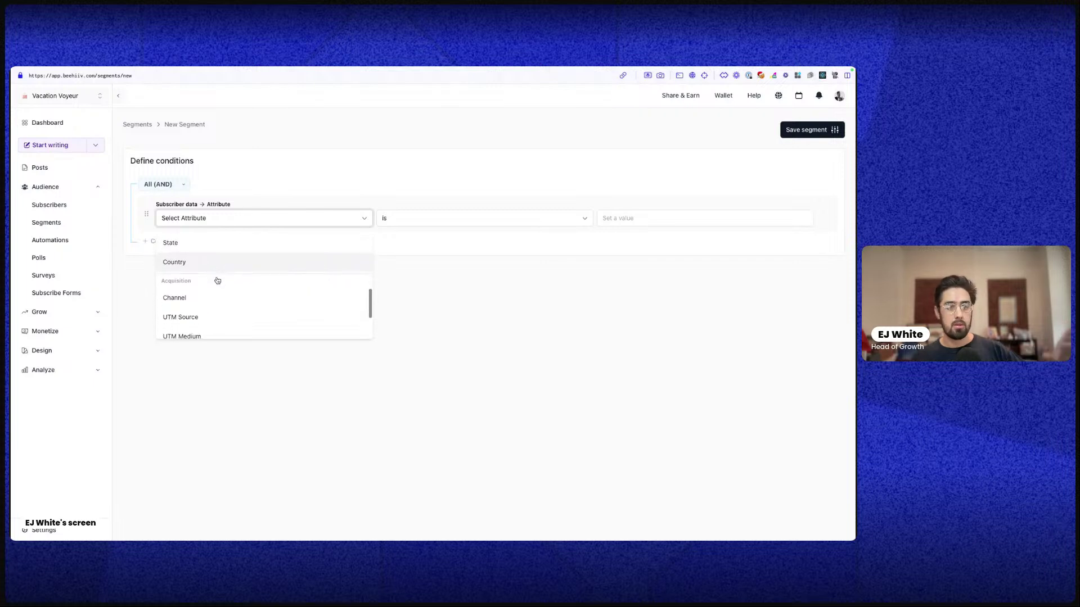
scroll(214, 284, up, 6)
scroll(209, 287, down, 3)
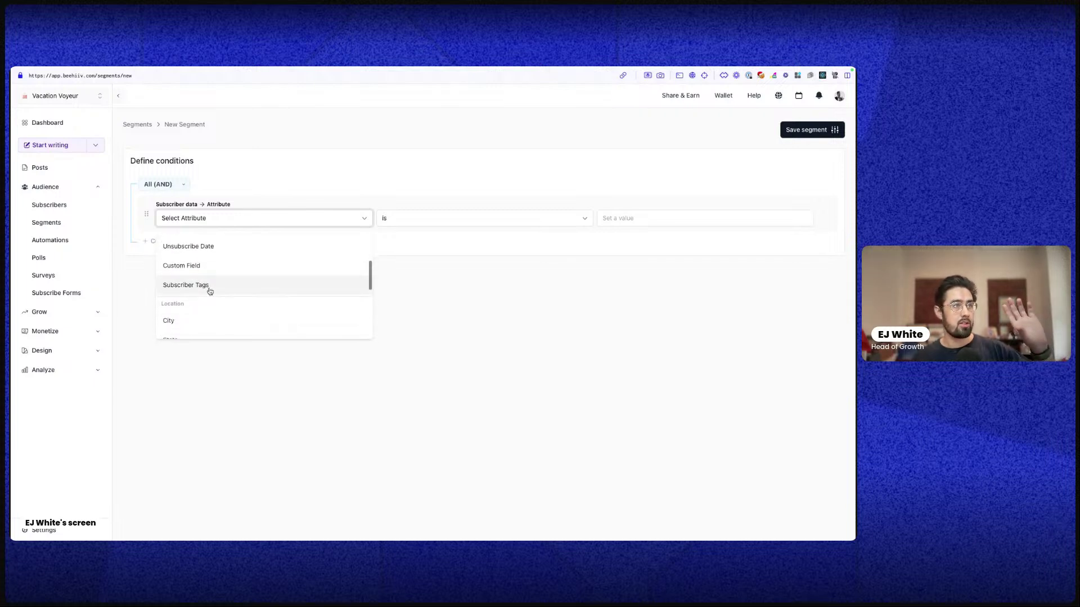
scroll(197, 315, up, 2)
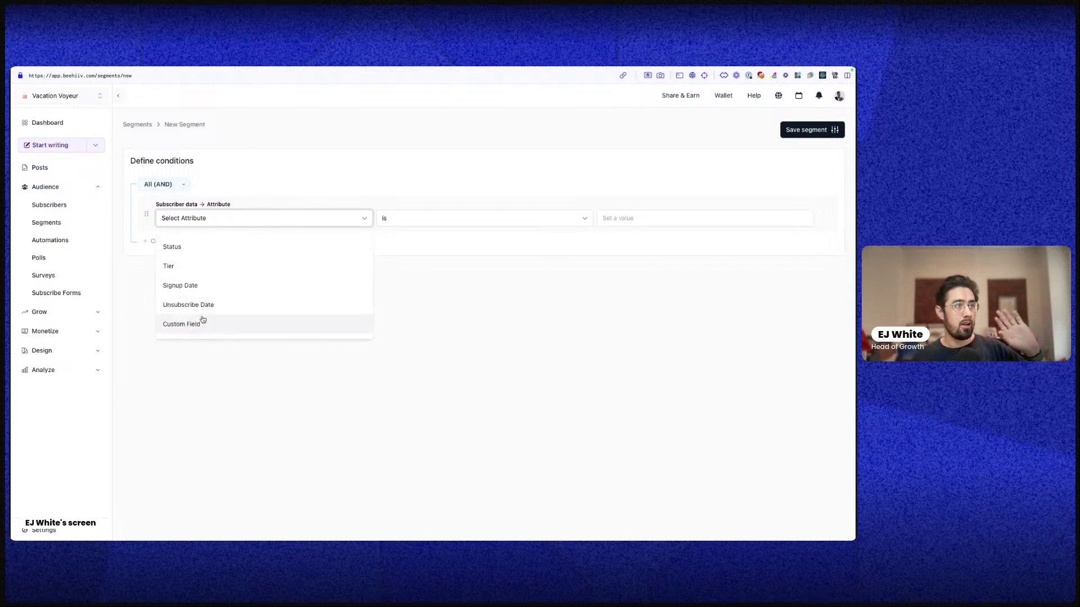
scroll(200, 317, down, 1)
click(207, 298)
click(437, 223)
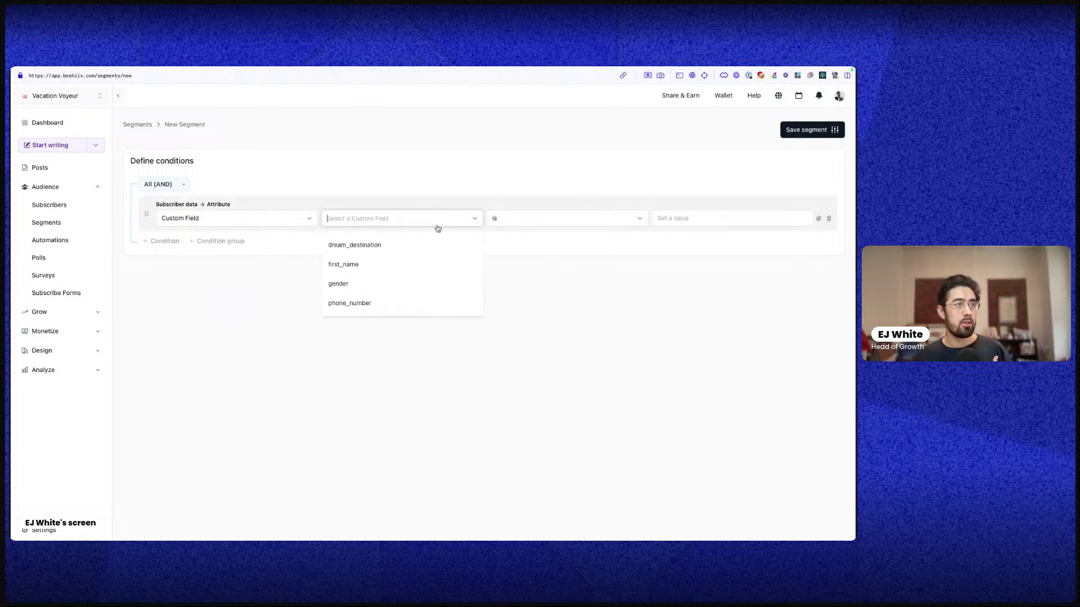
click(386, 265)
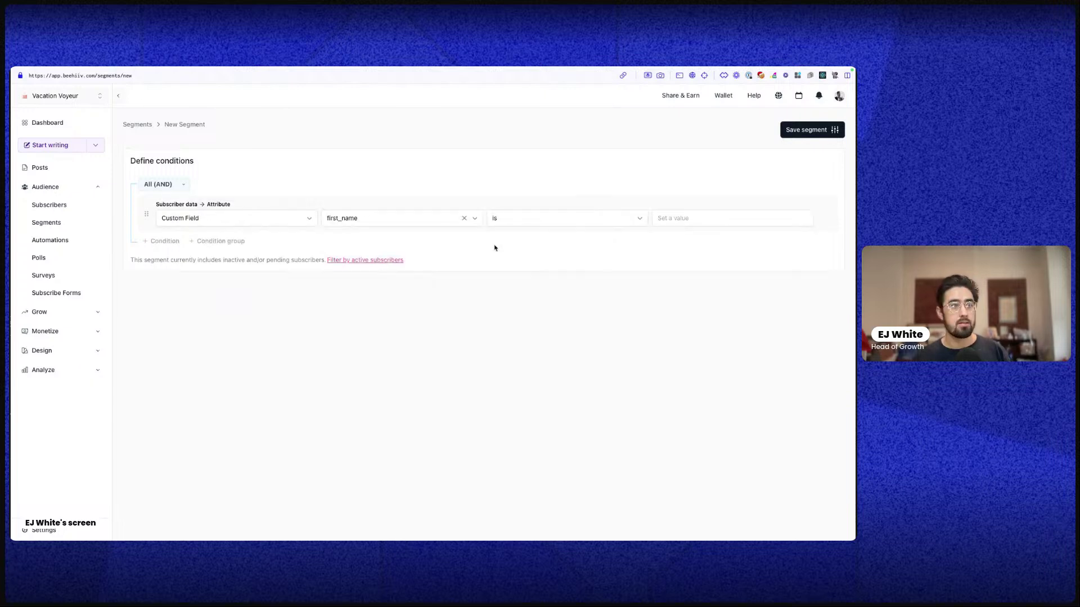
click(576, 219)
scroll(506, 330, down, 3)
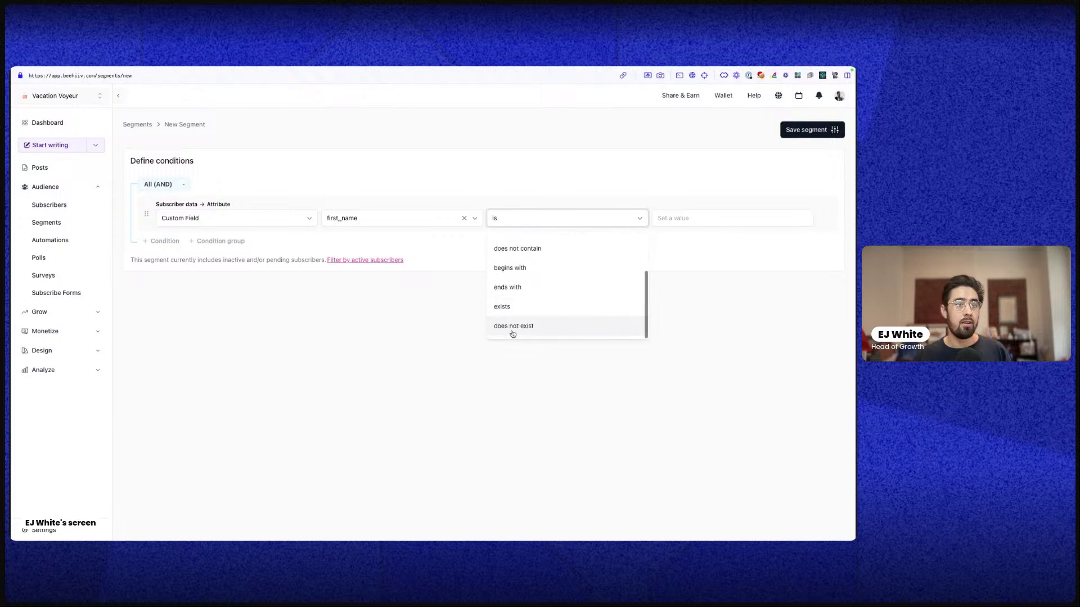
click(566, 309)
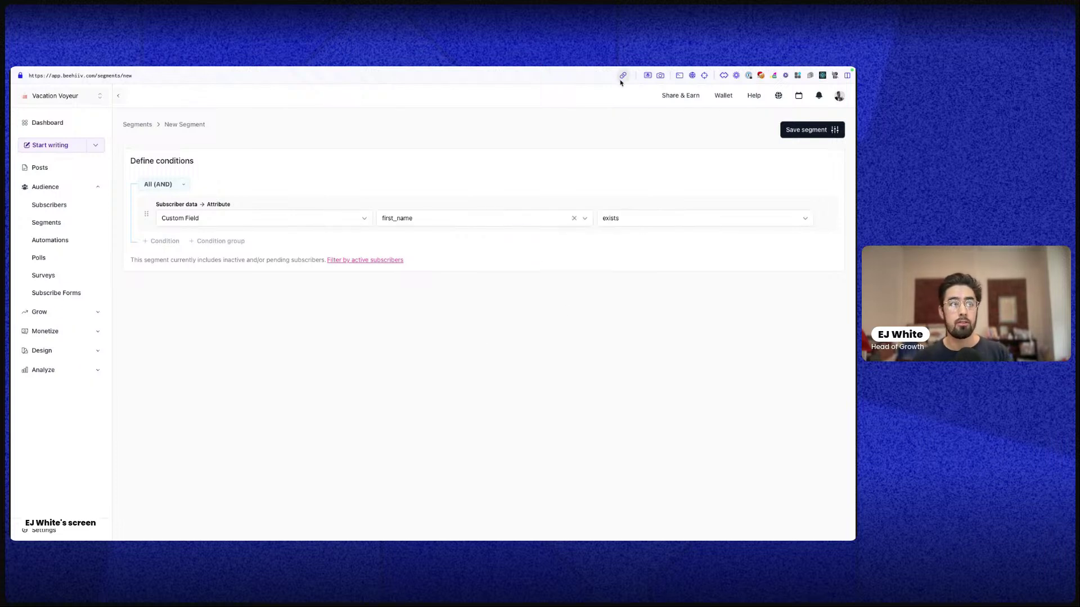
Add a second attribute condition requiring Status is Active
click(163, 241)
click(172, 280)
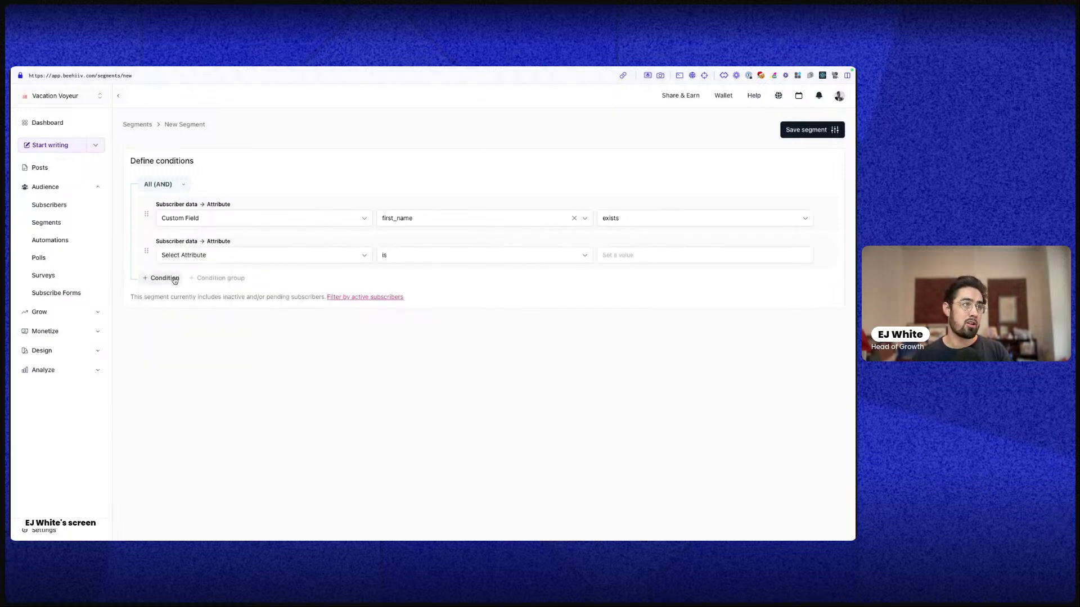
click(200, 256)
click(194, 317)
click(527, 260)
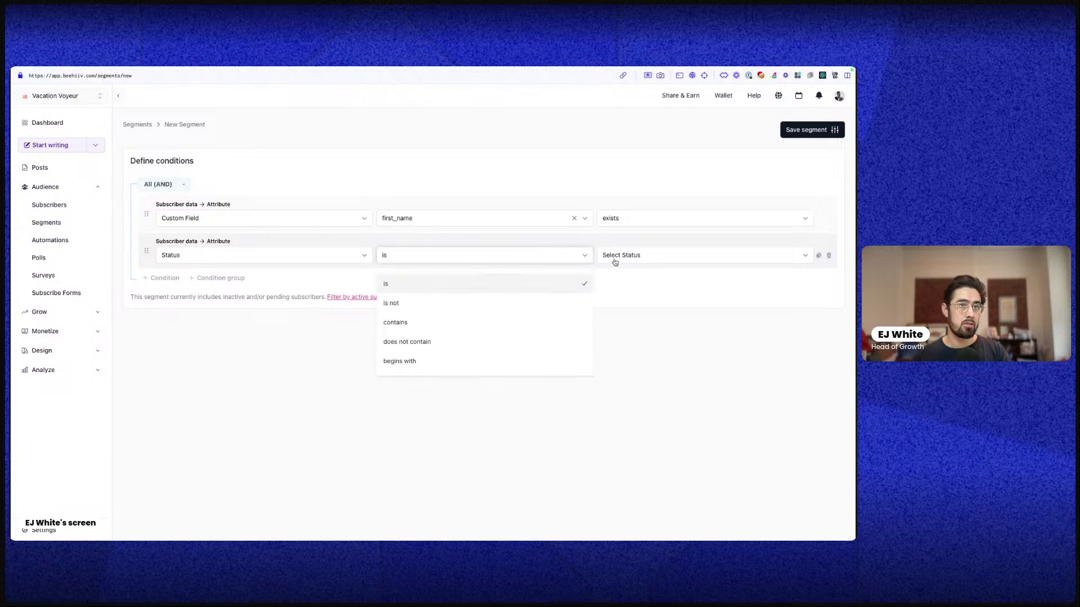
click(619, 255)
click(612, 282)
click(673, 260)
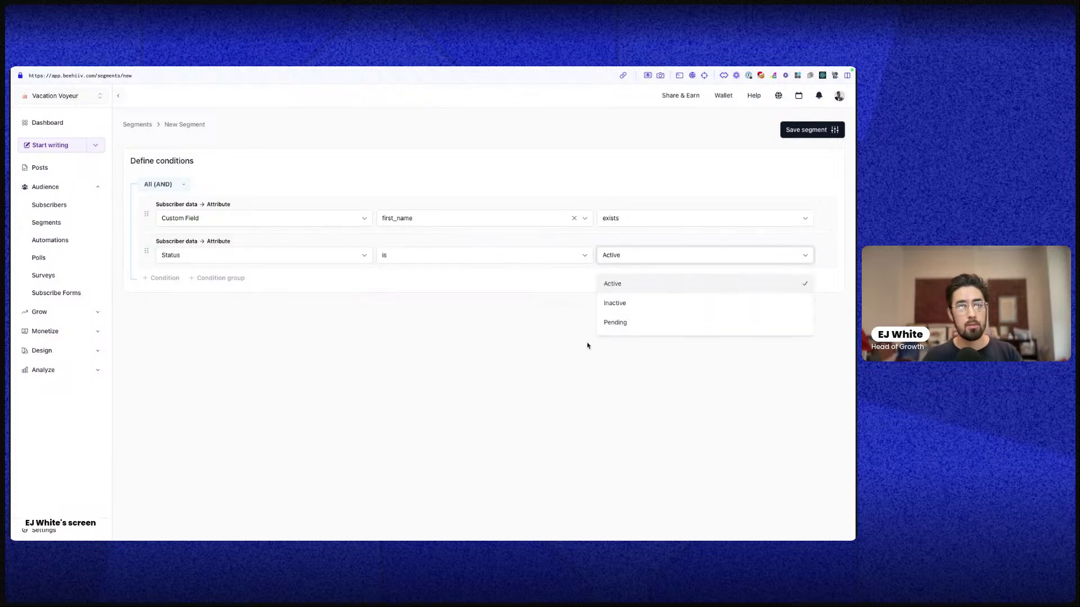
click(646, 259)
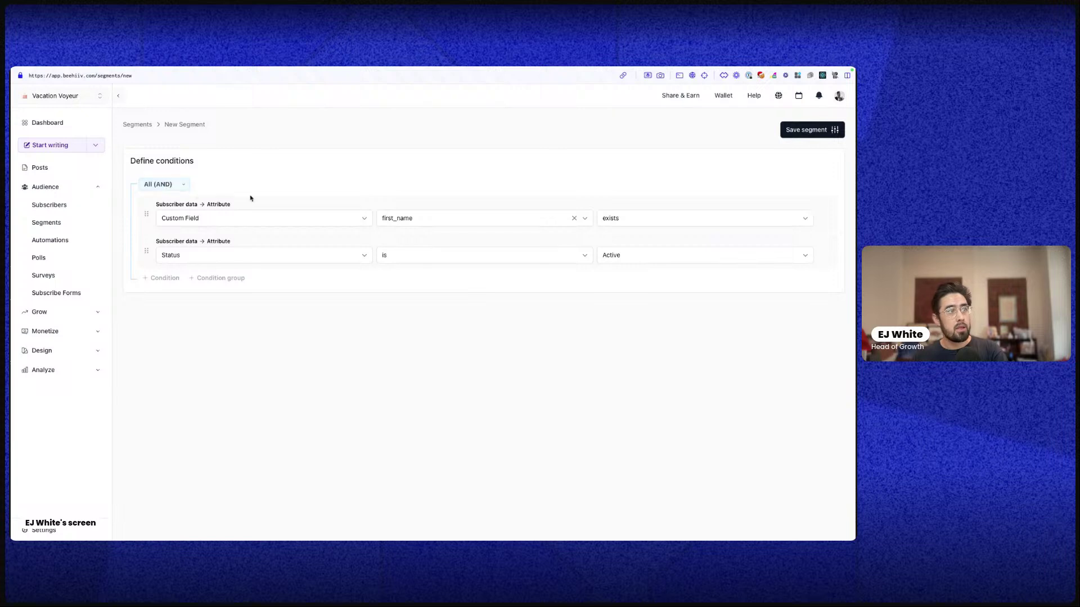
Review the condition-combining and group options, keeping All (AND)
click(154, 184)
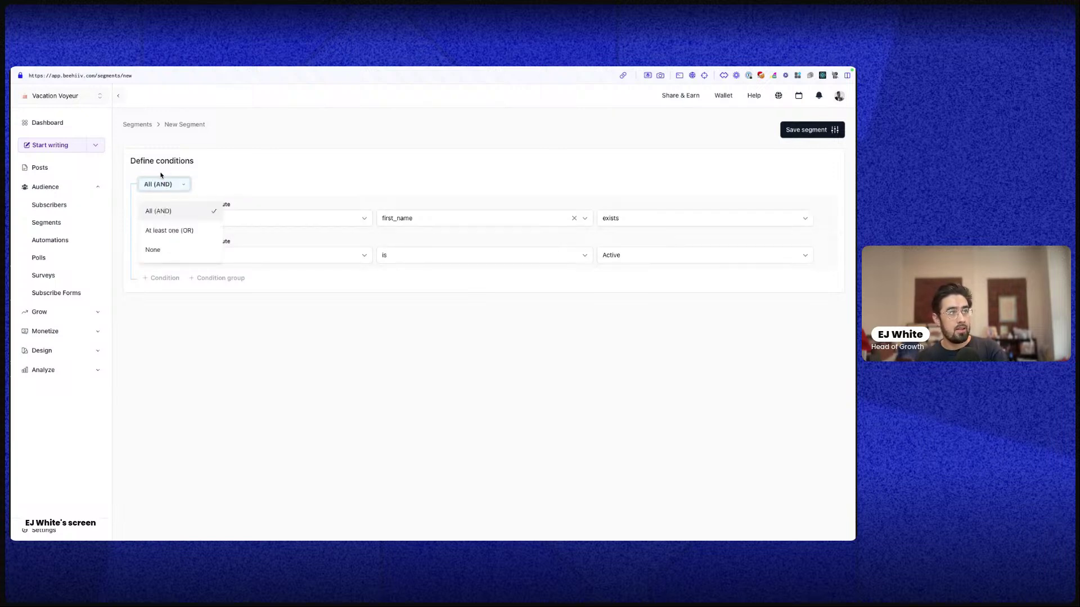
click(212, 185)
click(225, 277)
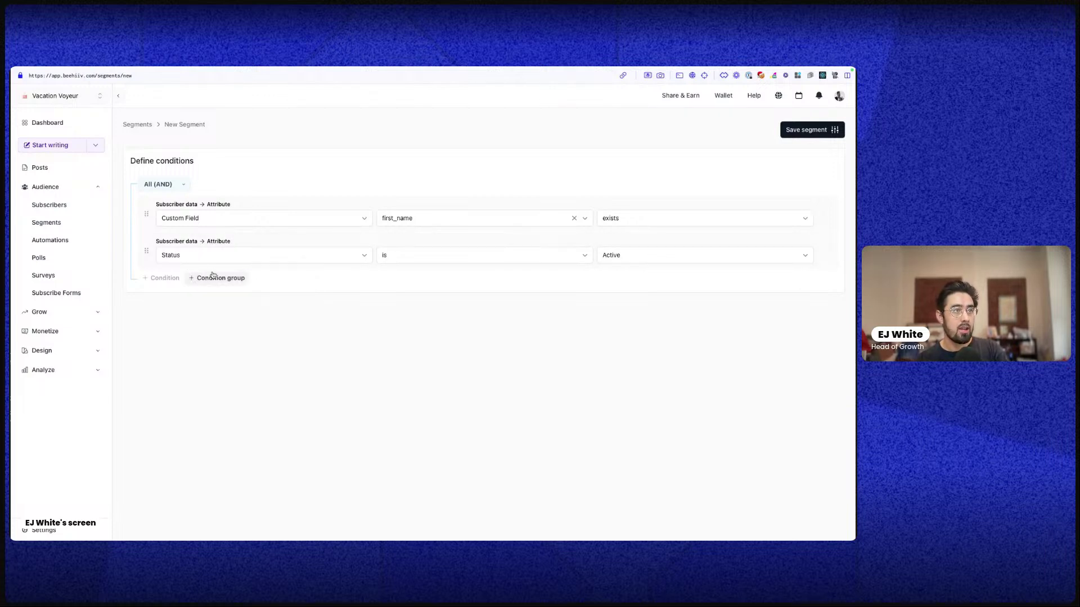
click(277, 301)
click(164, 186)
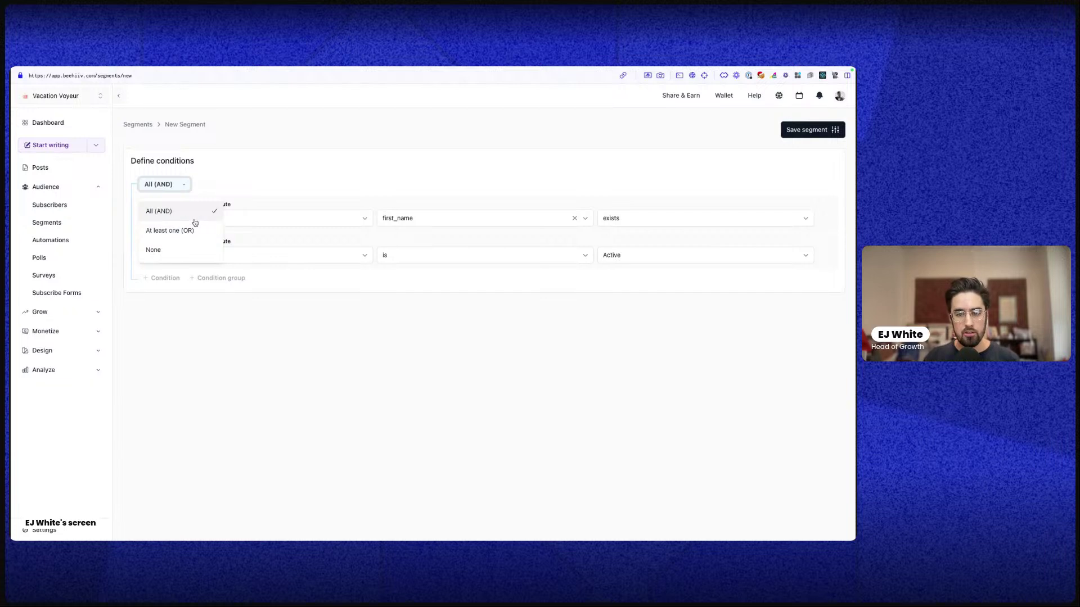
click(229, 319)
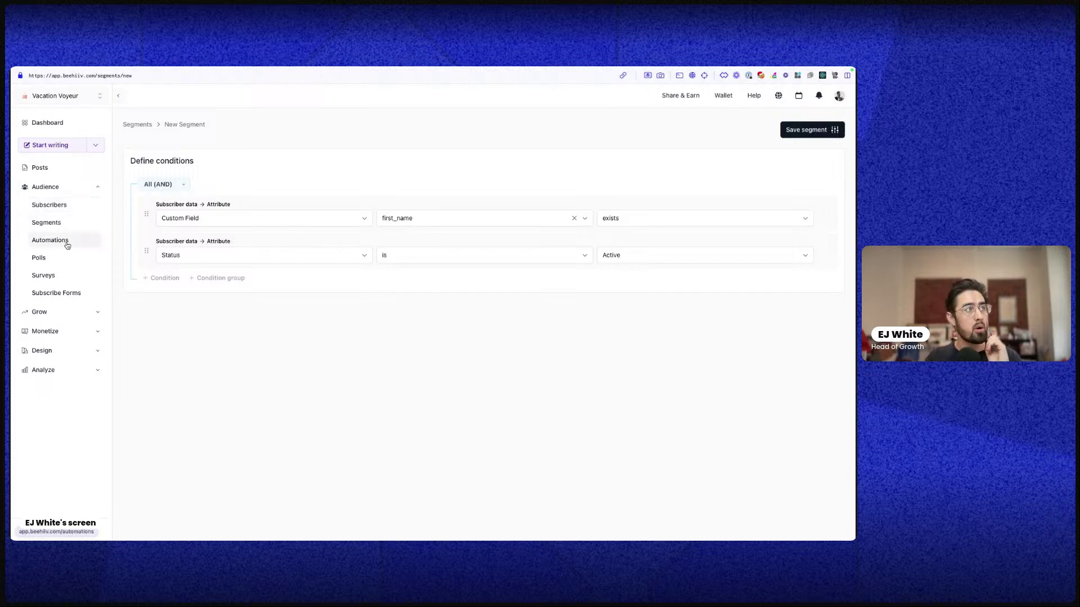
Return to the Segmentation list without saving the Test segment
click(68, 223)
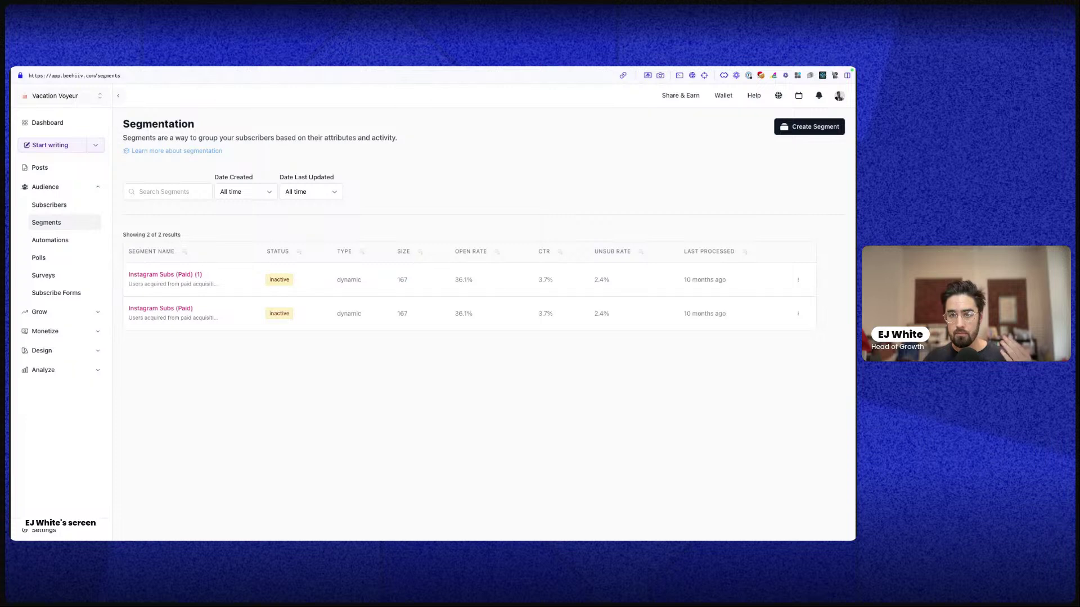
Delete the existing Test automation from the Automations list
click(75, 240)
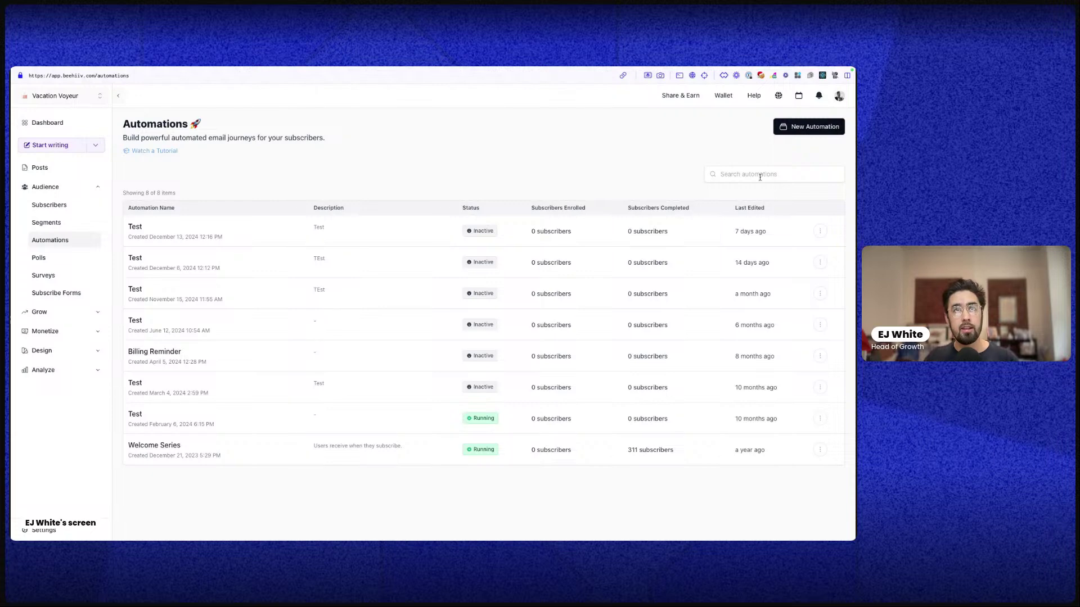
click(814, 231)
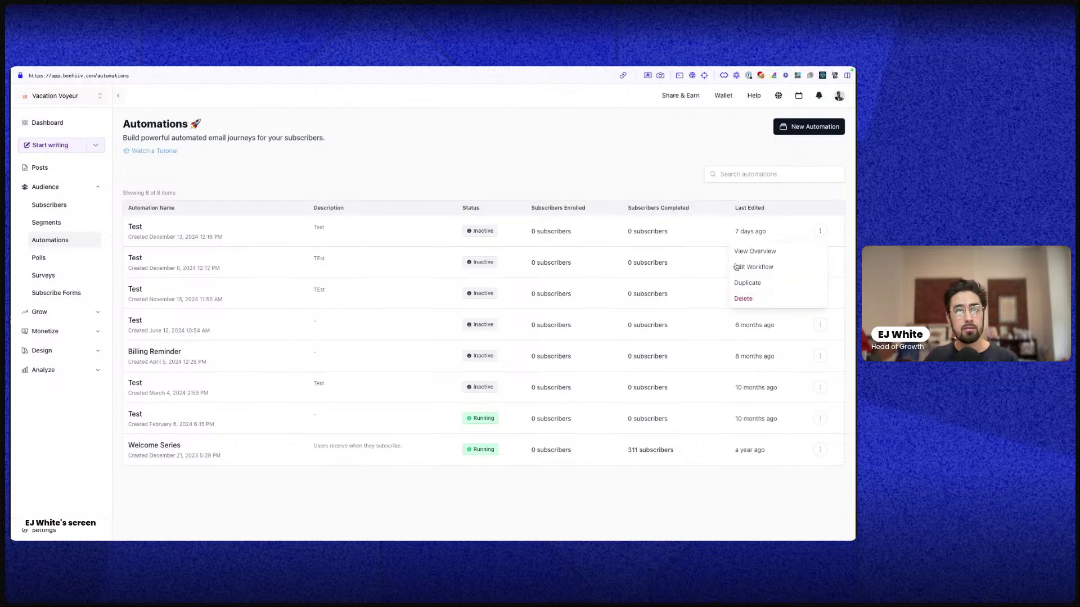
click(742, 299)
click(515, 347)
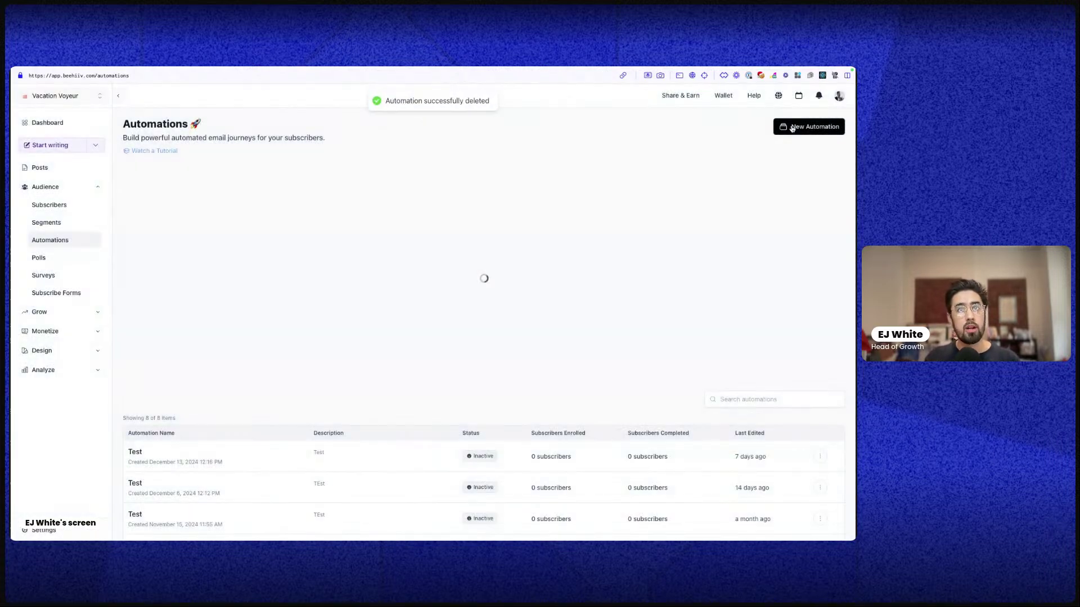
Create and save a new automation named 'Test' with description 'This is a demo'
click(809, 127)
click(196, 193)
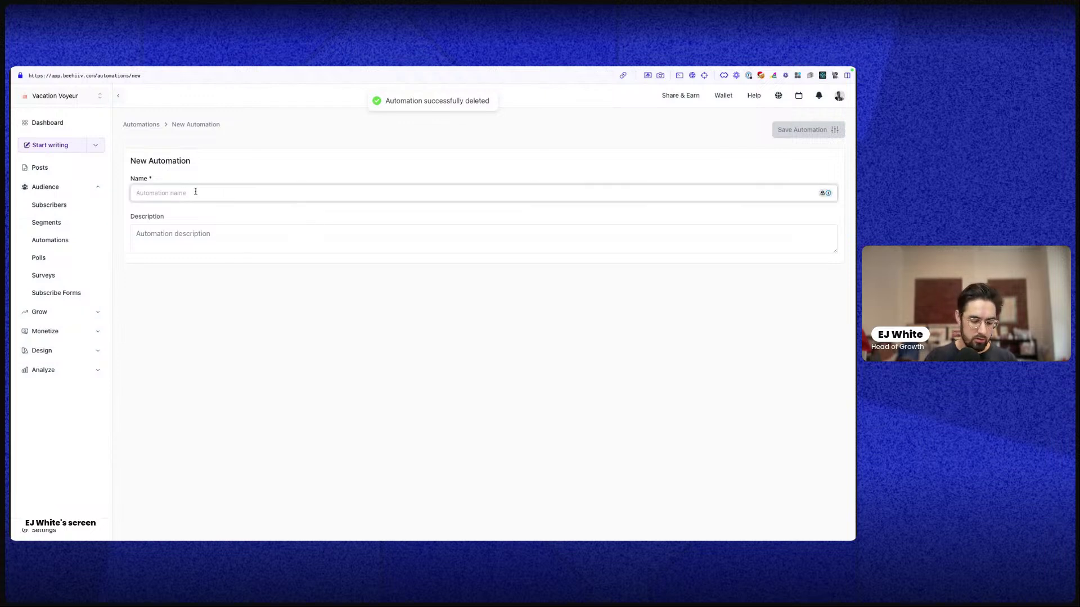
text(Test)
key(Tab)
text(T)
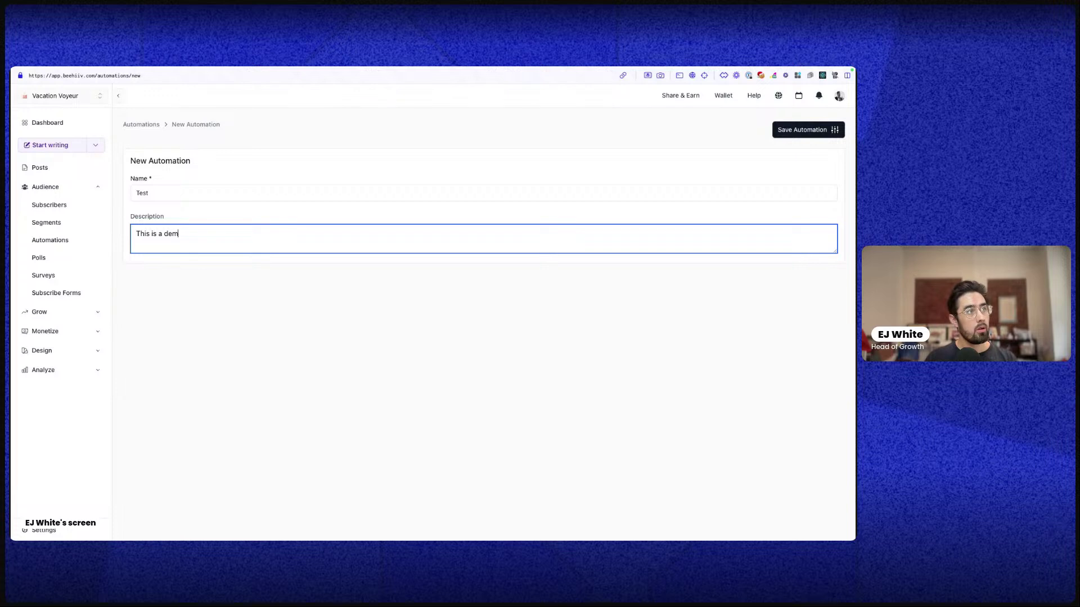
click(801, 130)
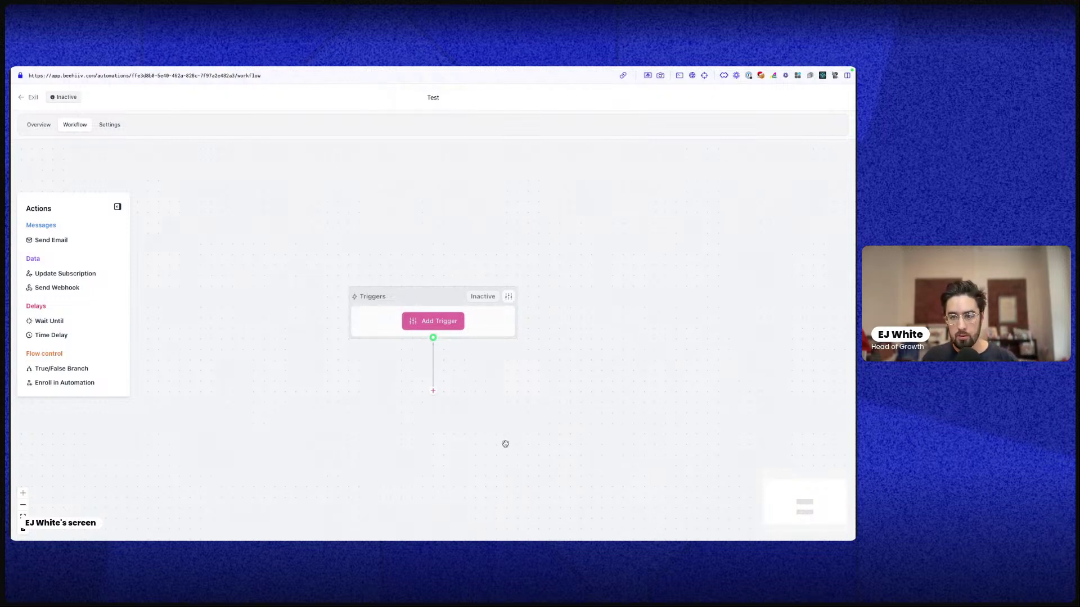
Open the Test automation's trigger setup and scroll through all available trigger events
click(435, 322)
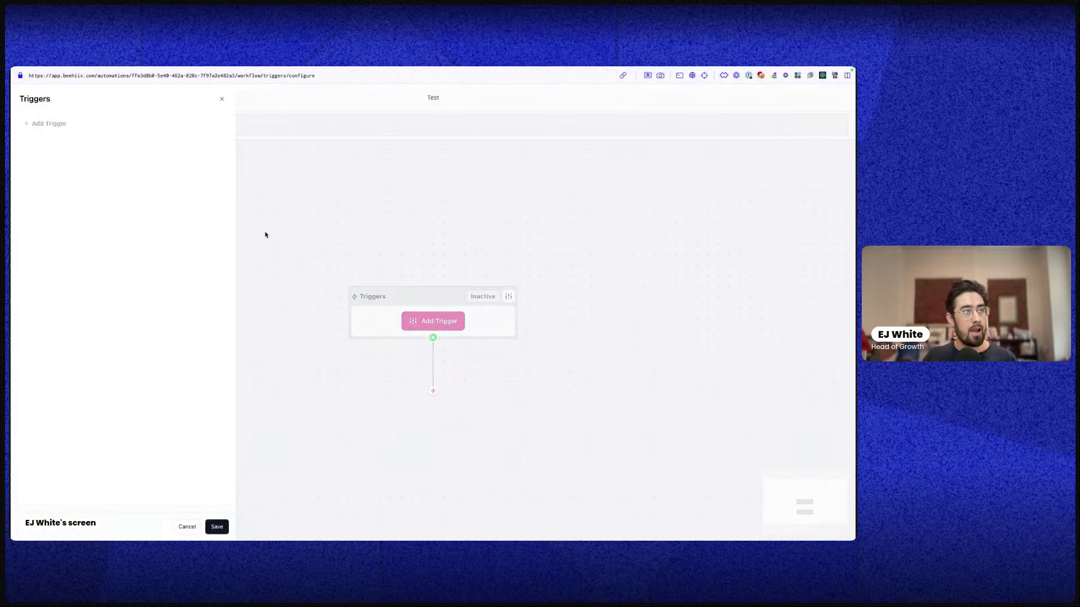
click(49, 124)
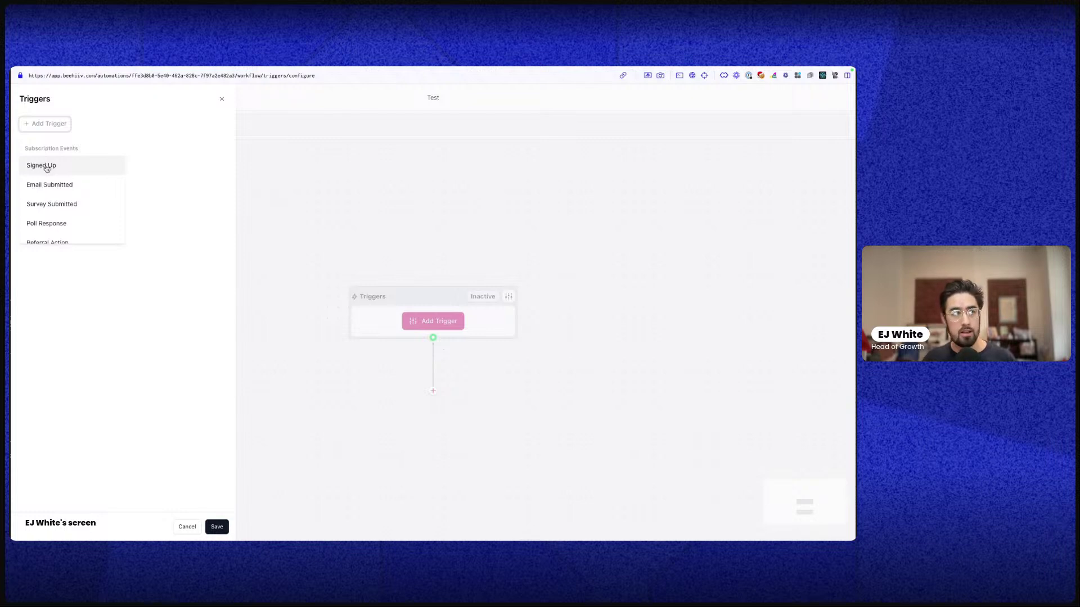
scroll(65, 188, down, 5)
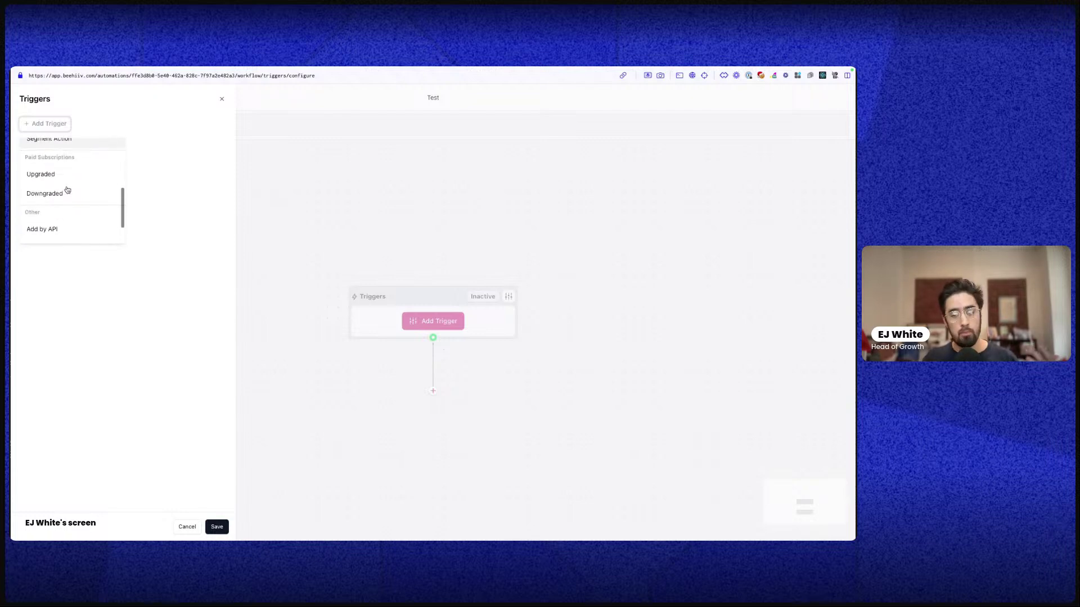
scroll(66, 191, up, 3)
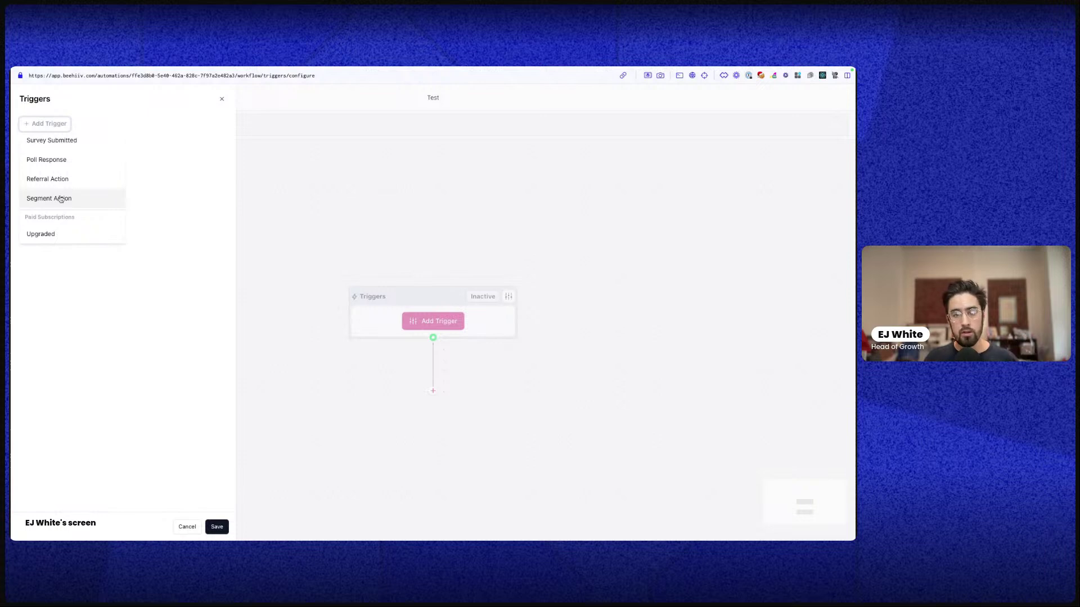
scroll(65, 197, down, 3)
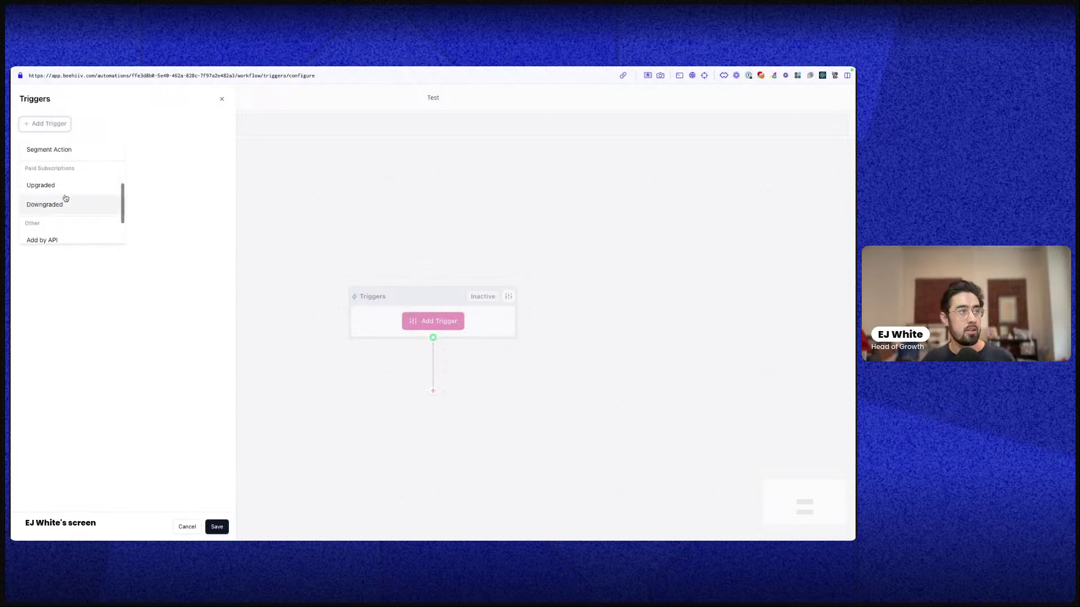
scroll(62, 199, up, 5)
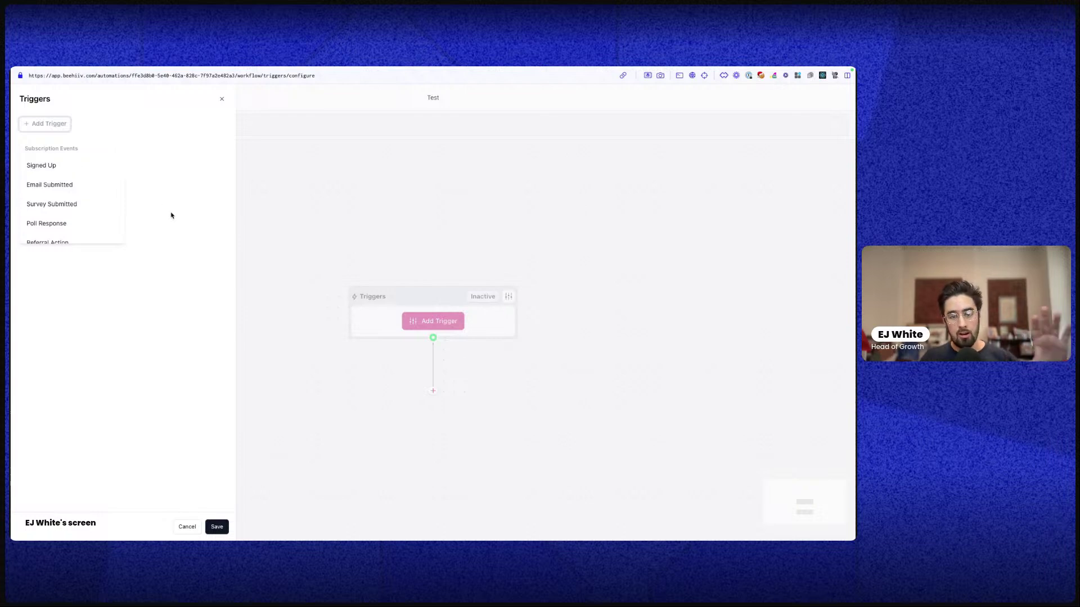
scroll(90, 185, down, 1)
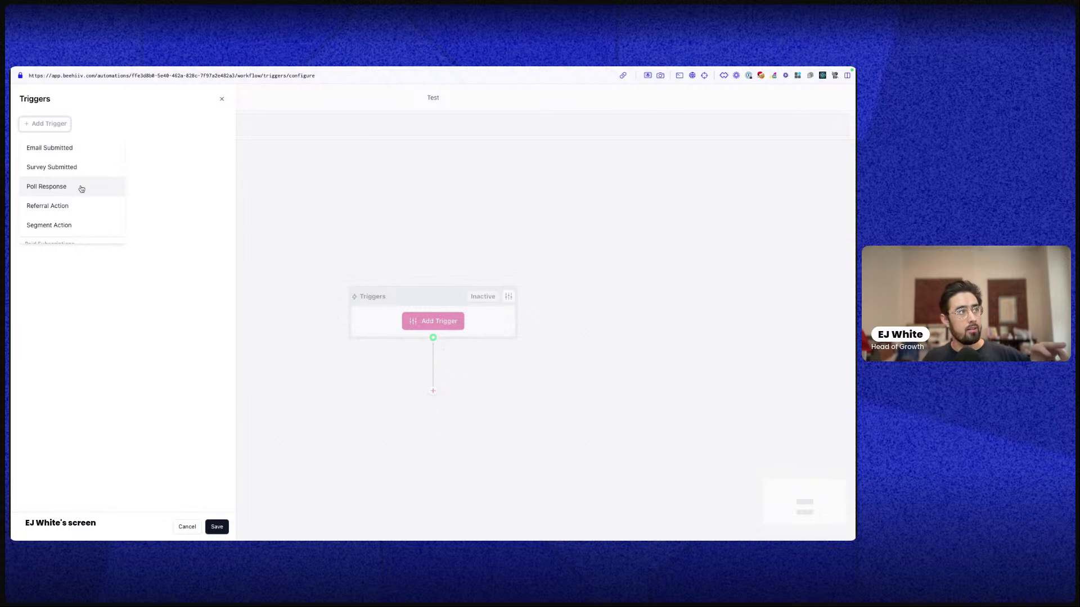
scroll(85, 187, down, 5)
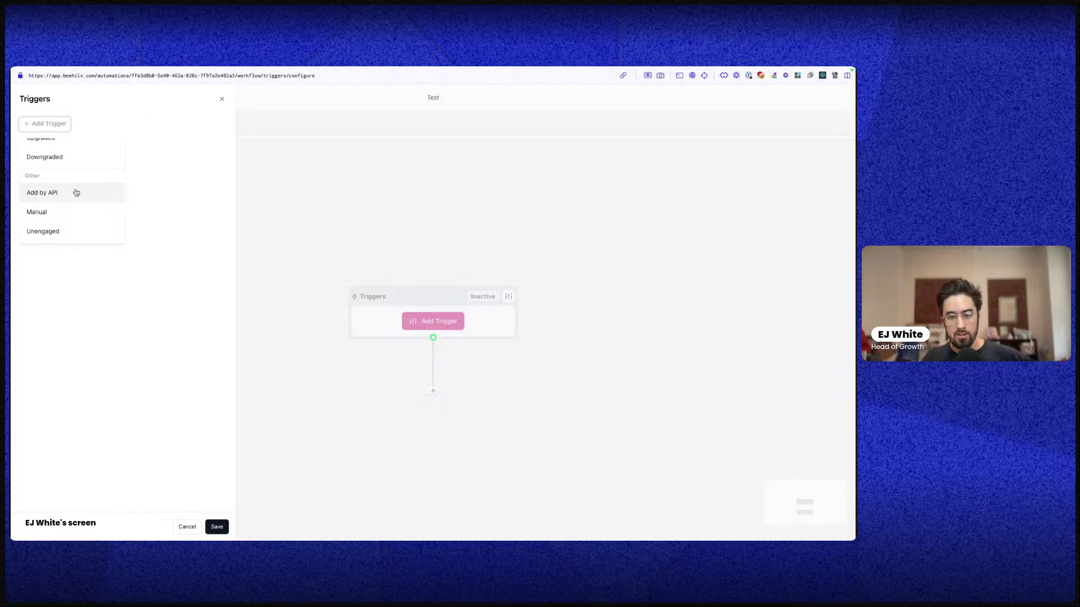
scroll(76, 193, down, 1)
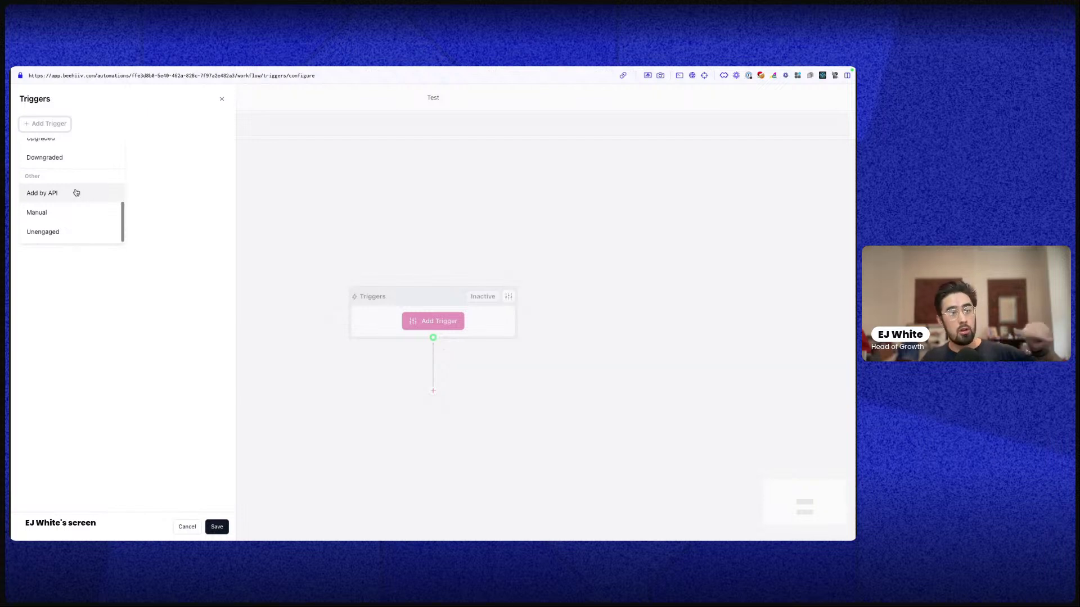
scroll(76, 193, down, 1)
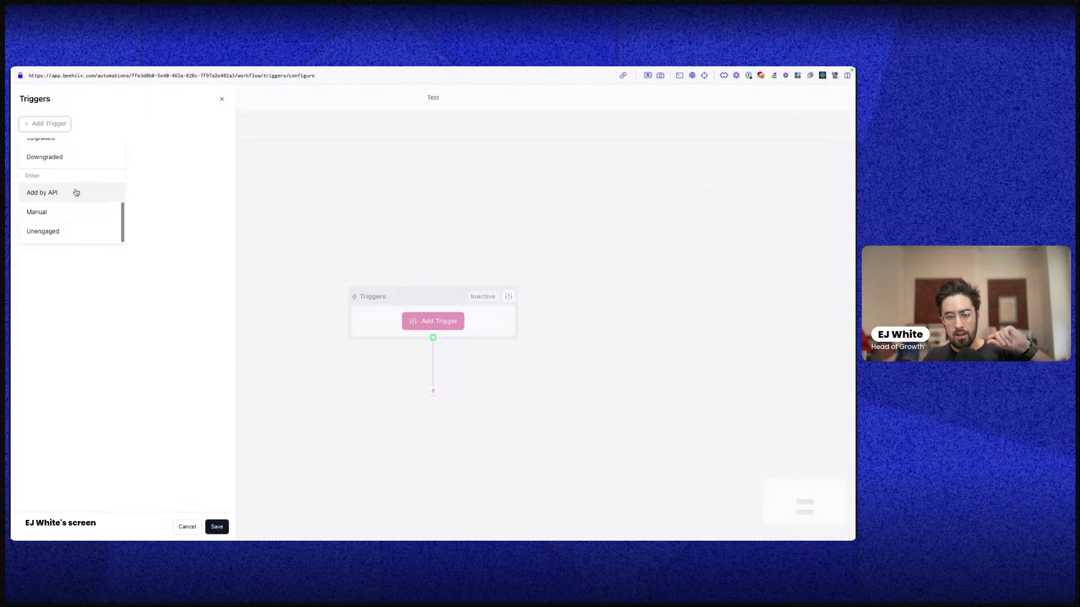
scroll(77, 193, up, 5)
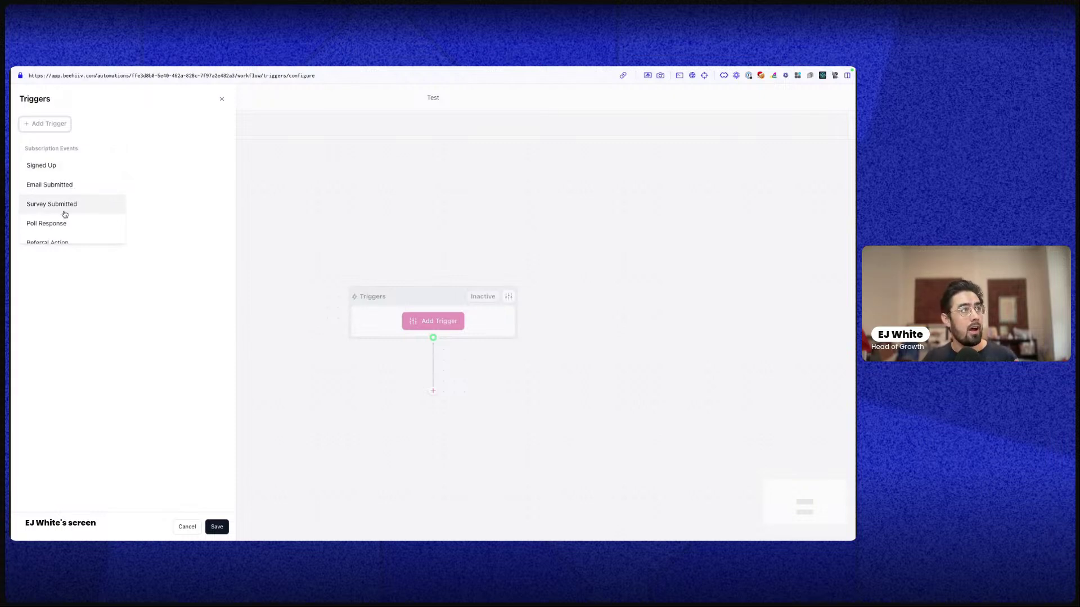
scroll(65, 211, down, 2)
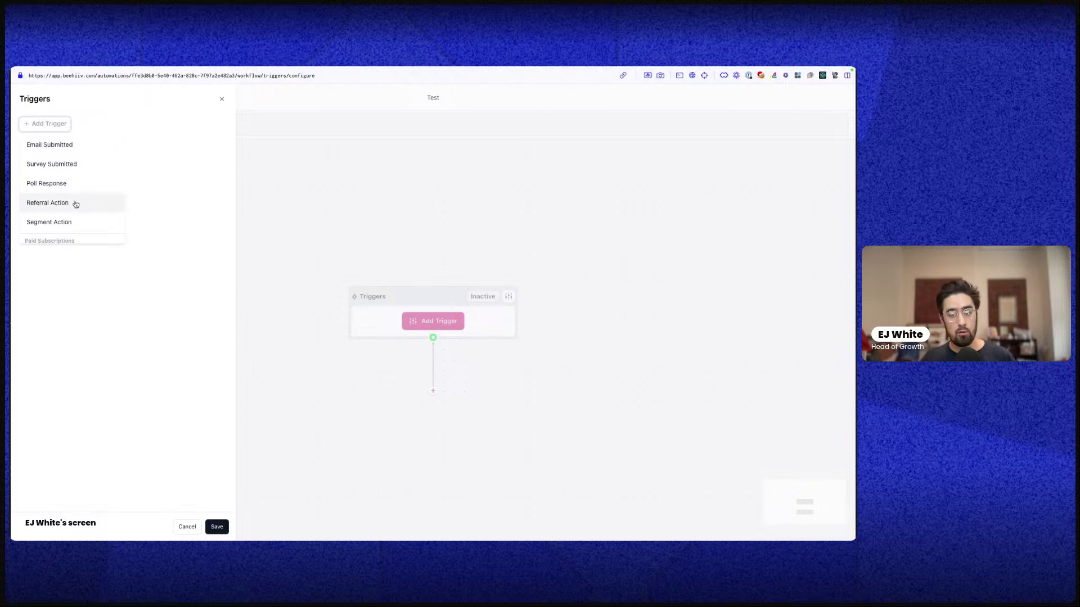
scroll(67, 208, down, 2)
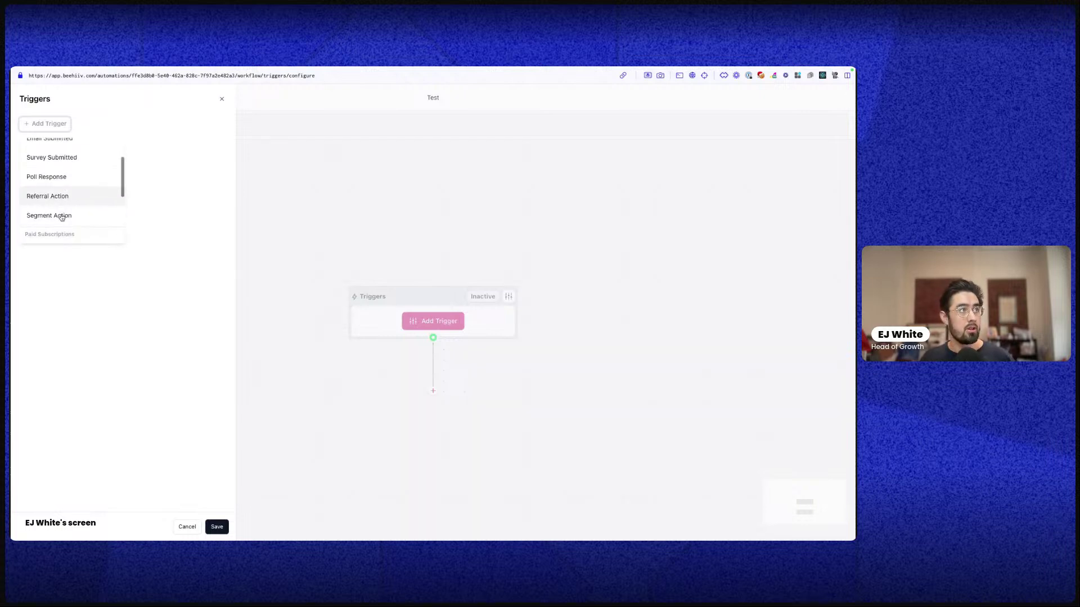
scroll(58, 181, down, 3)
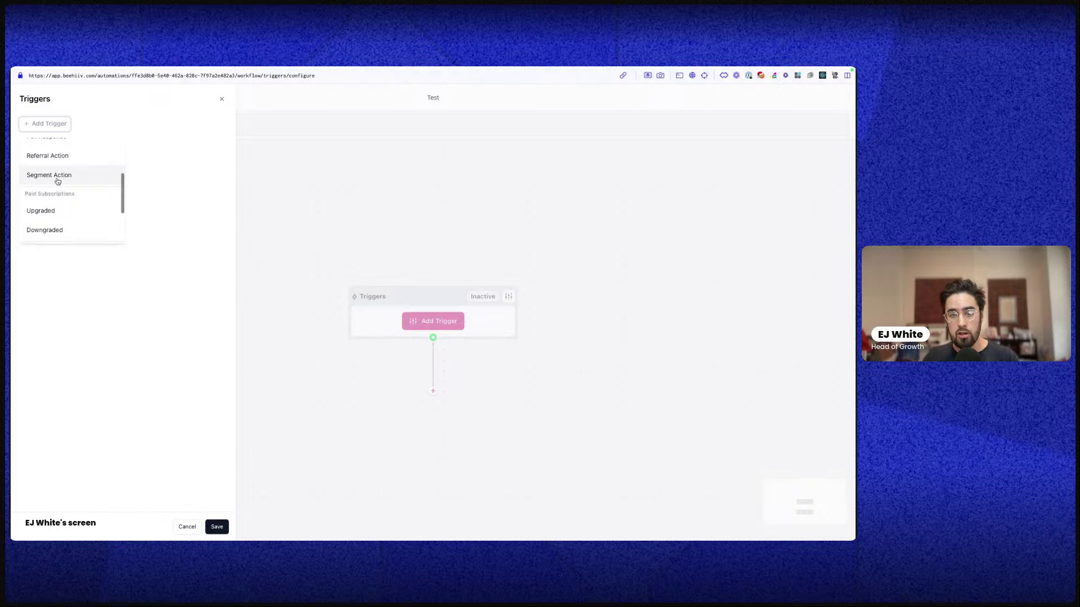
scroll(62, 181, up, 2)
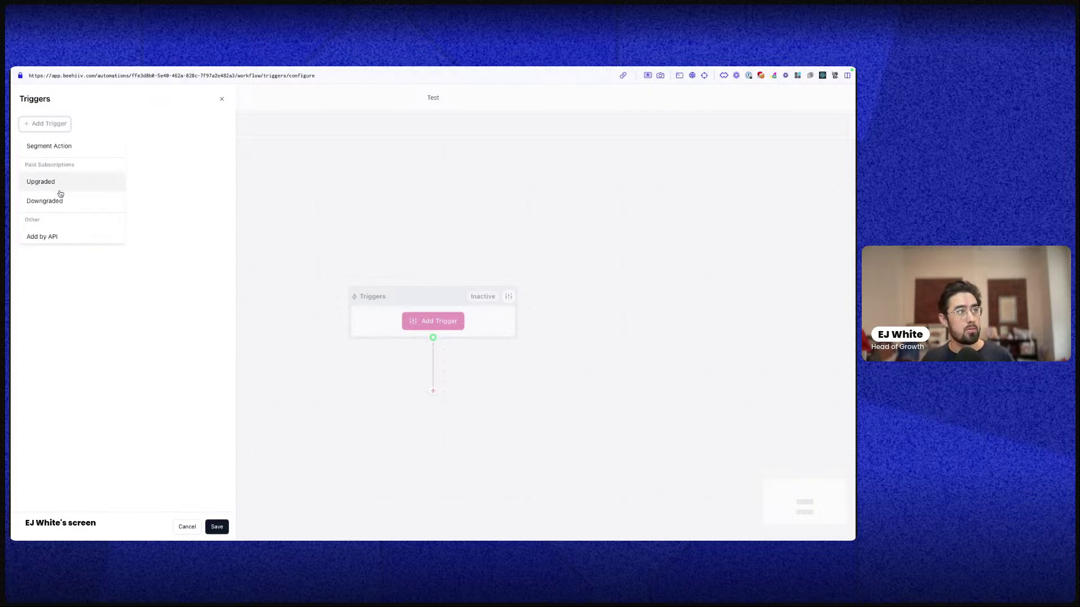
scroll(60, 194, down, 1)
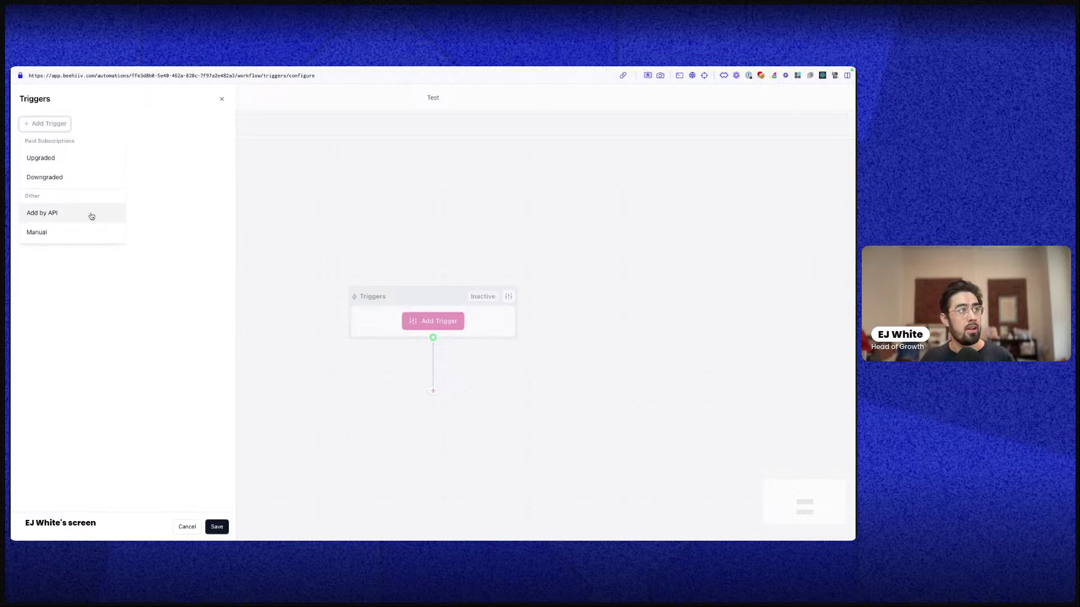
scroll(91, 215, down, 1)
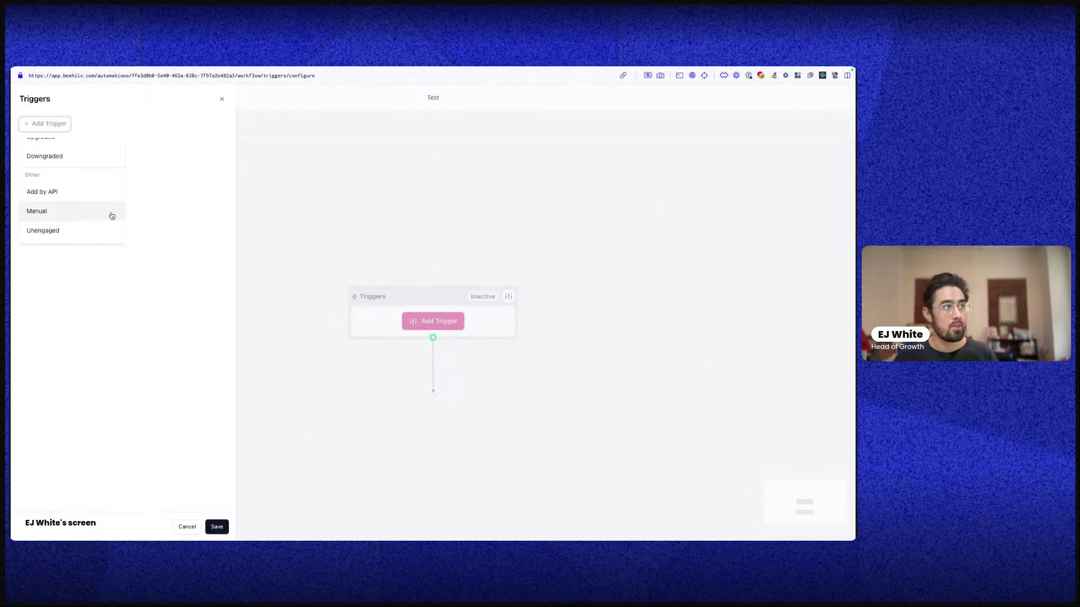
scroll(108, 214, up, 5)
Set Signed Up as the trigger with no conditions and close the Triggers panel
click(466, 259)
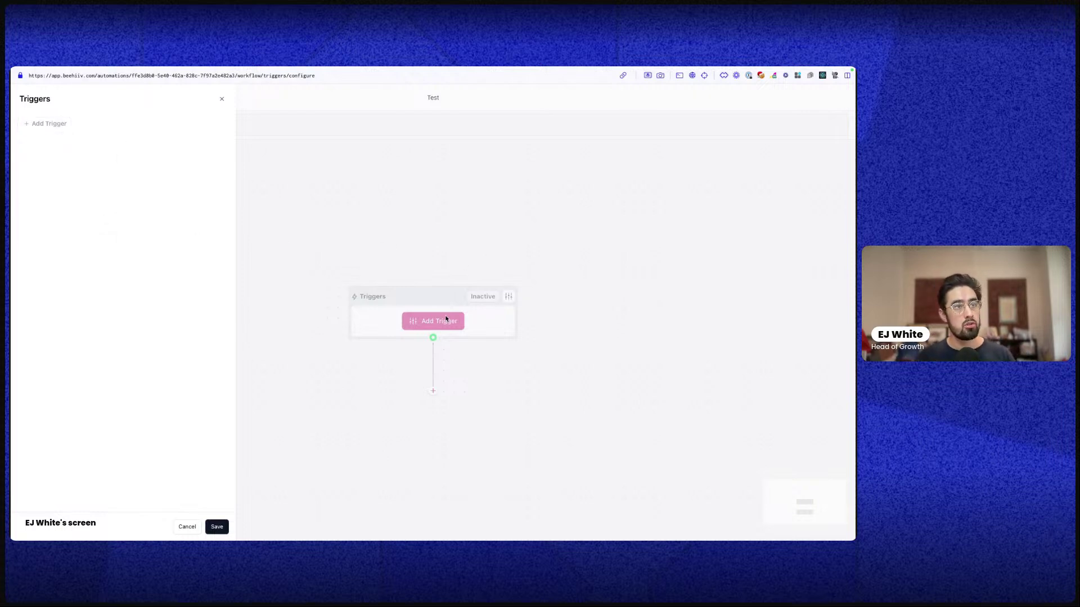
click(51, 125)
click(43, 165)
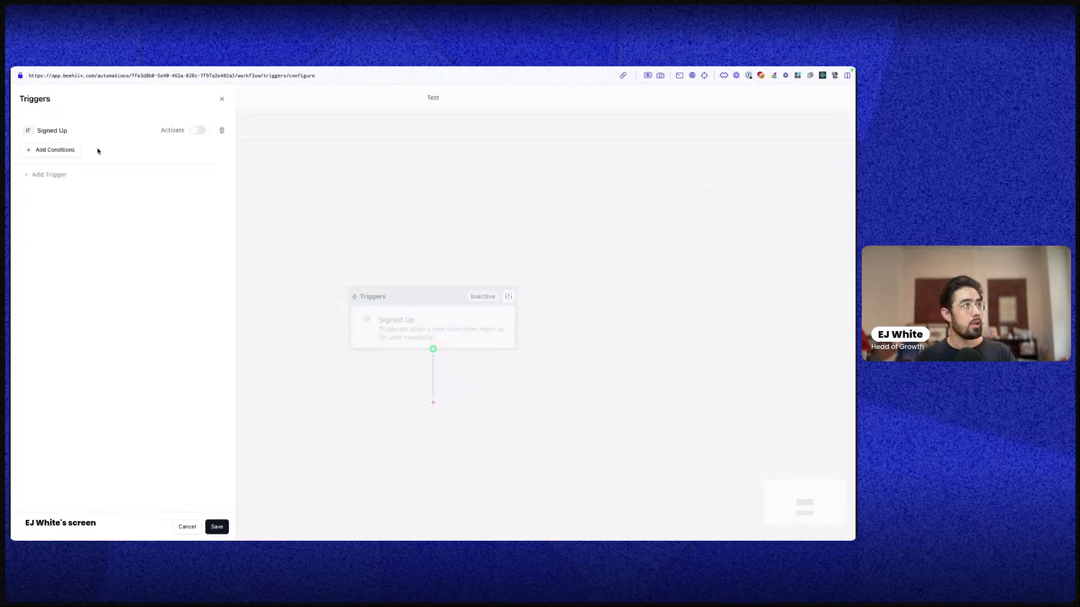
click(55, 150)
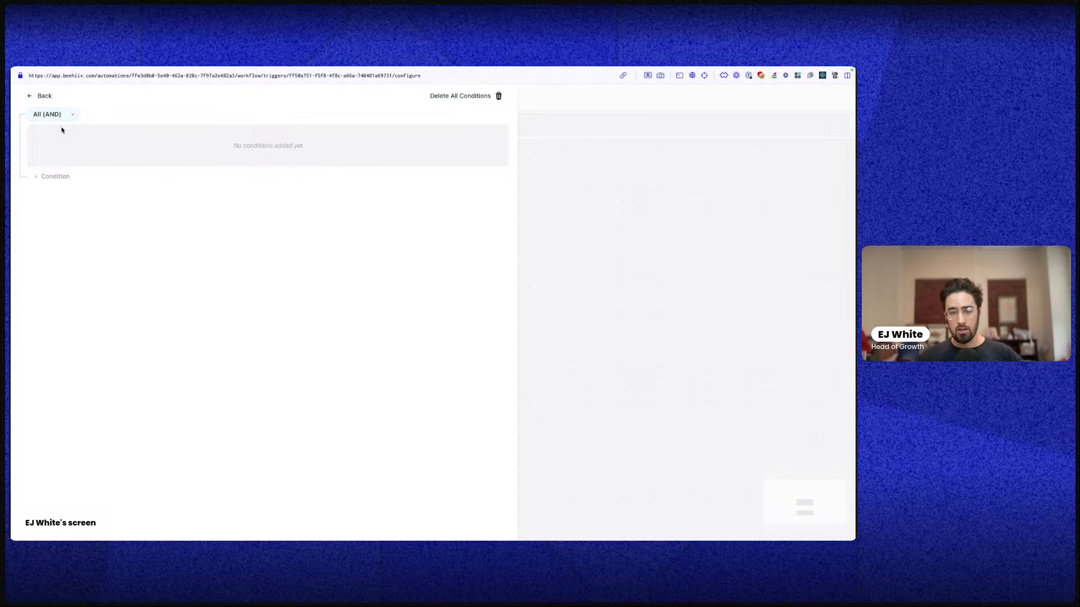
click(40, 96)
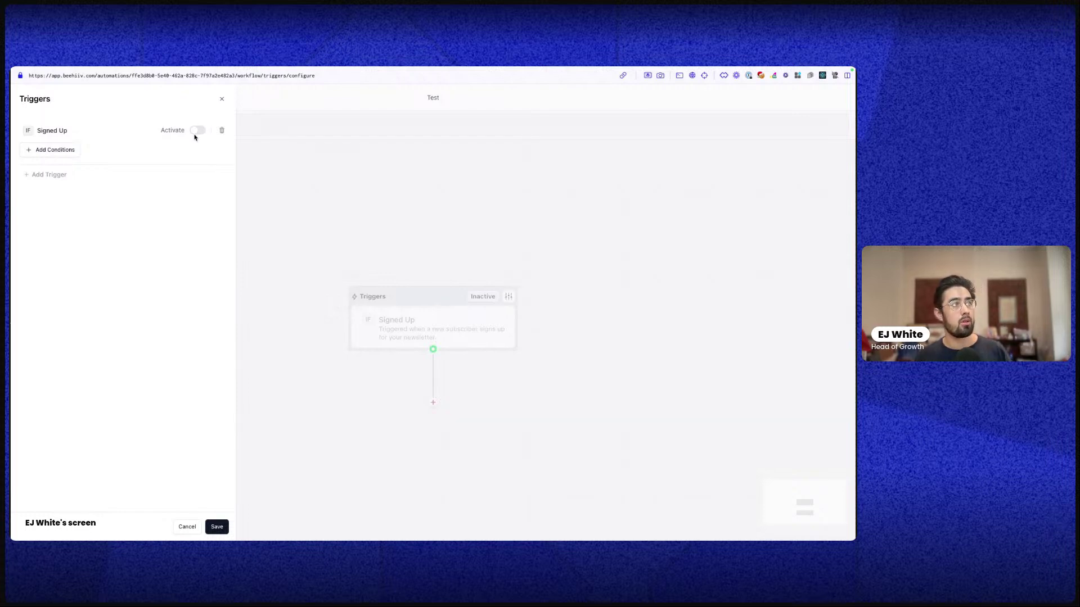
click(222, 100)
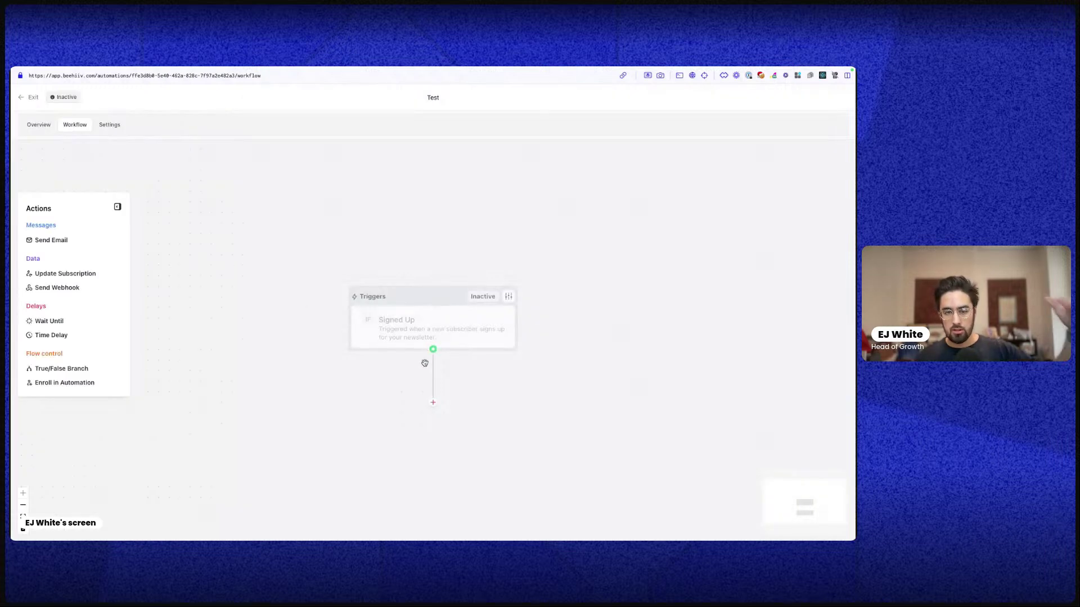
Browse the available actions and add a Send Email step after the trigger
click(433, 402)
scroll(458, 424, down, 1)
scroll(457, 444, down, 3)
scroll(458, 457, up, 4)
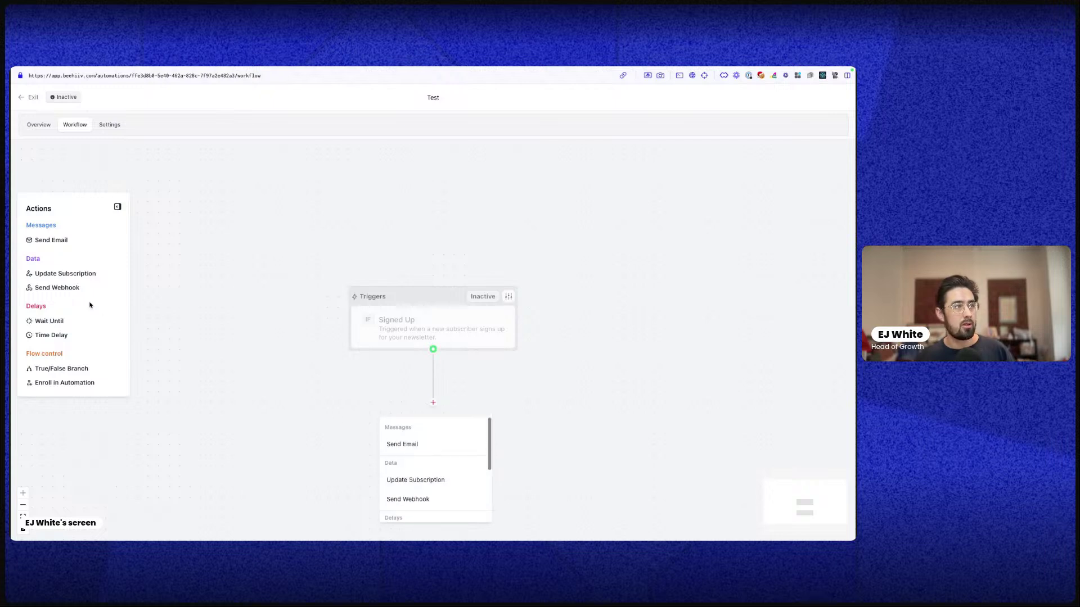
click(194, 314)
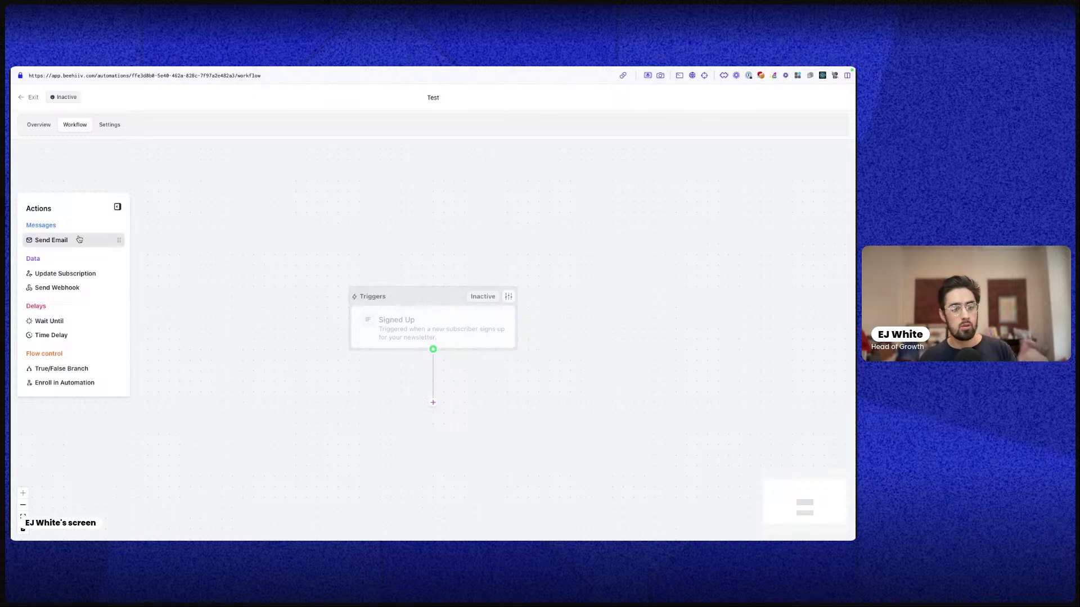
drag(67, 240, 441, 407)
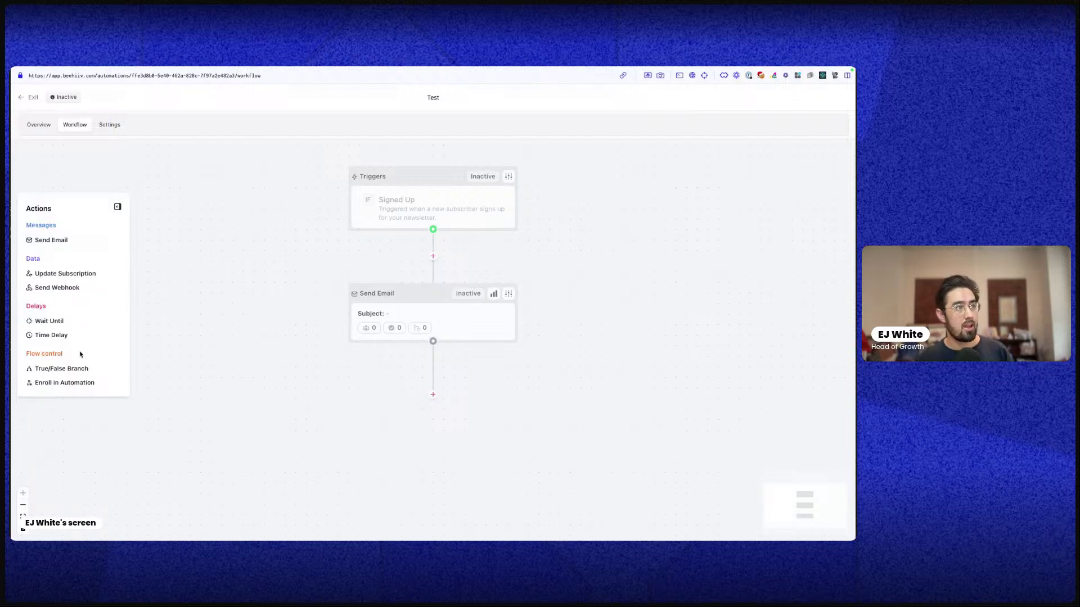
Add a Time Delay of 1 day, save it, and place another Send Email step below
drag(65, 335, 412, 388)
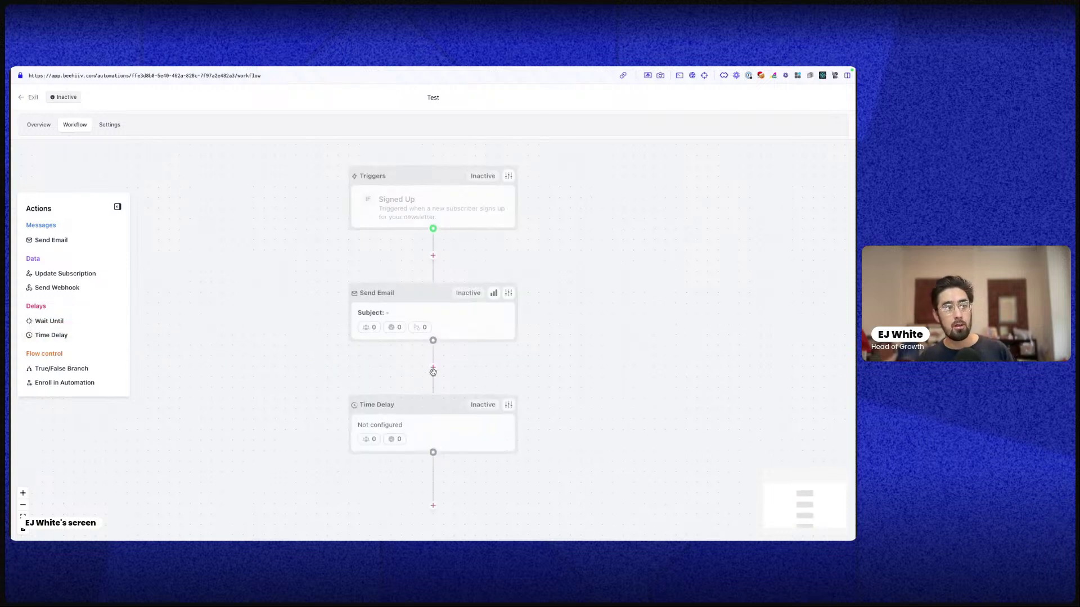
click(508, 295)
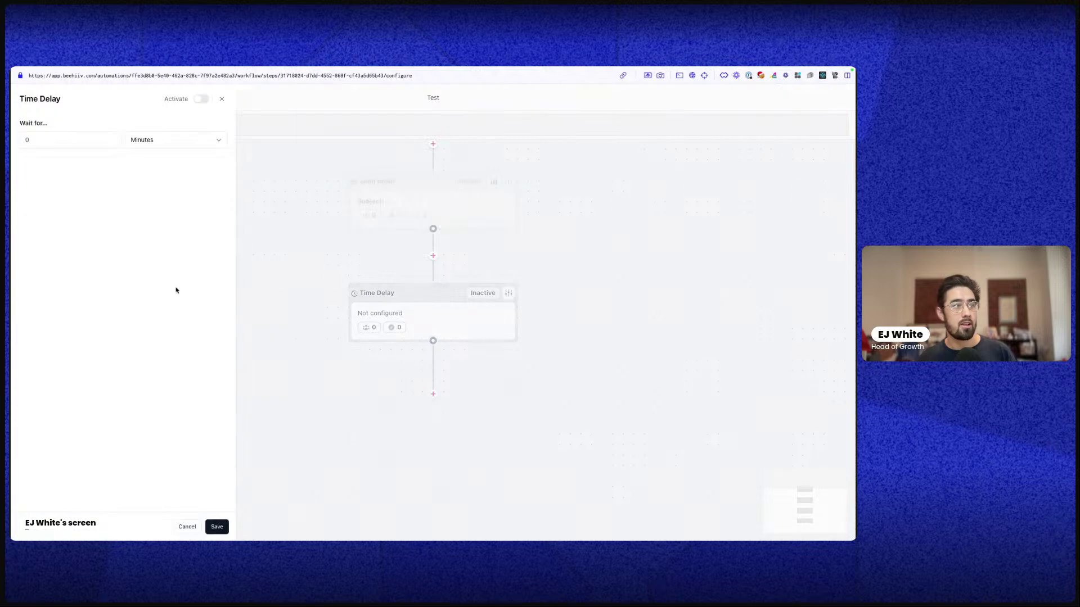
click(162, 148)
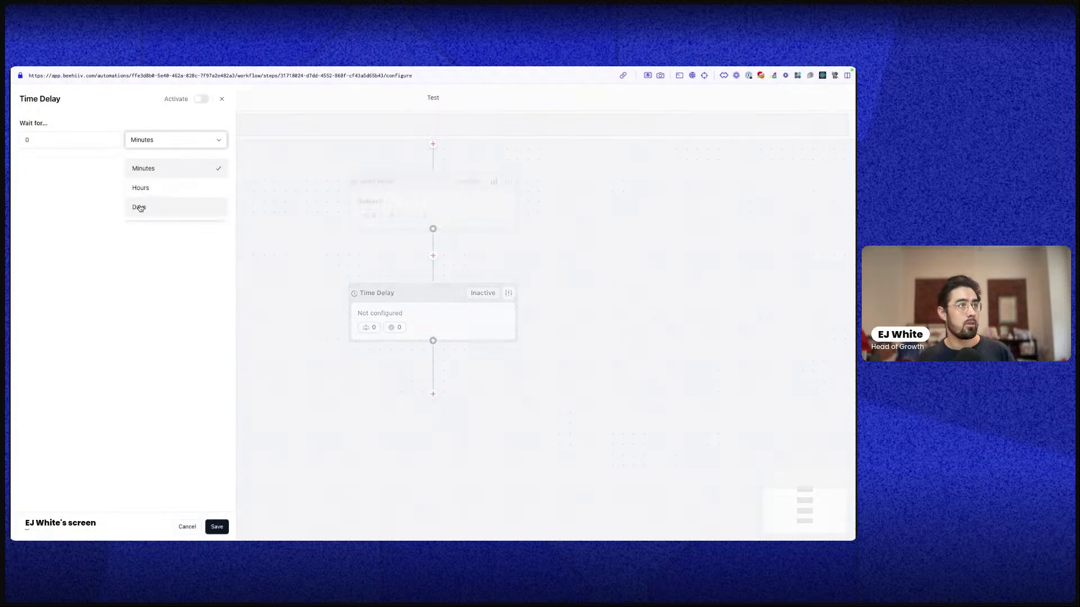
click(137, 206)
click(105, 147)
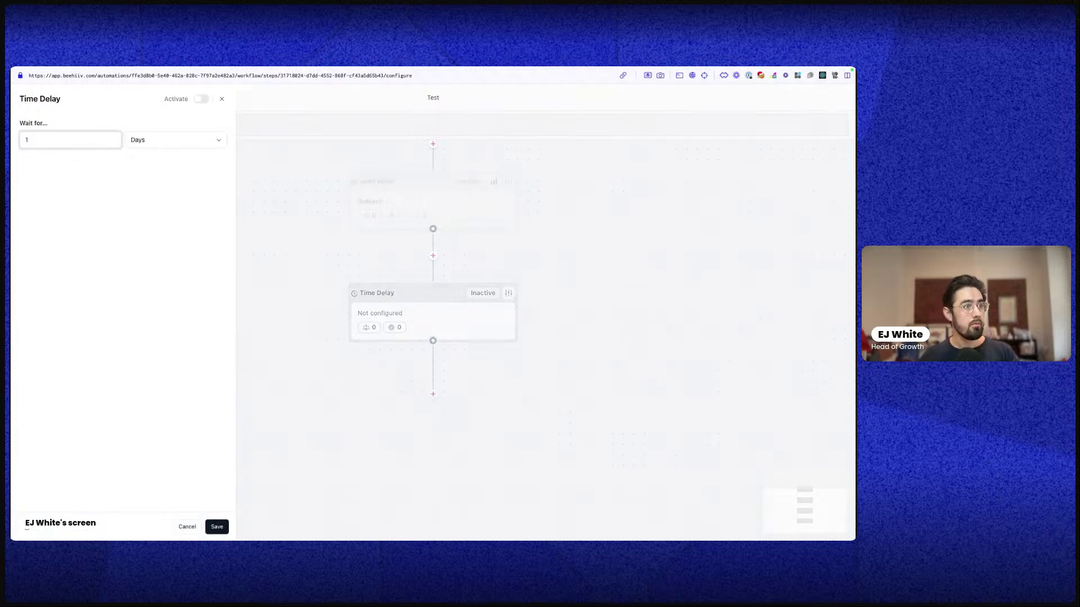
click(216, 527)
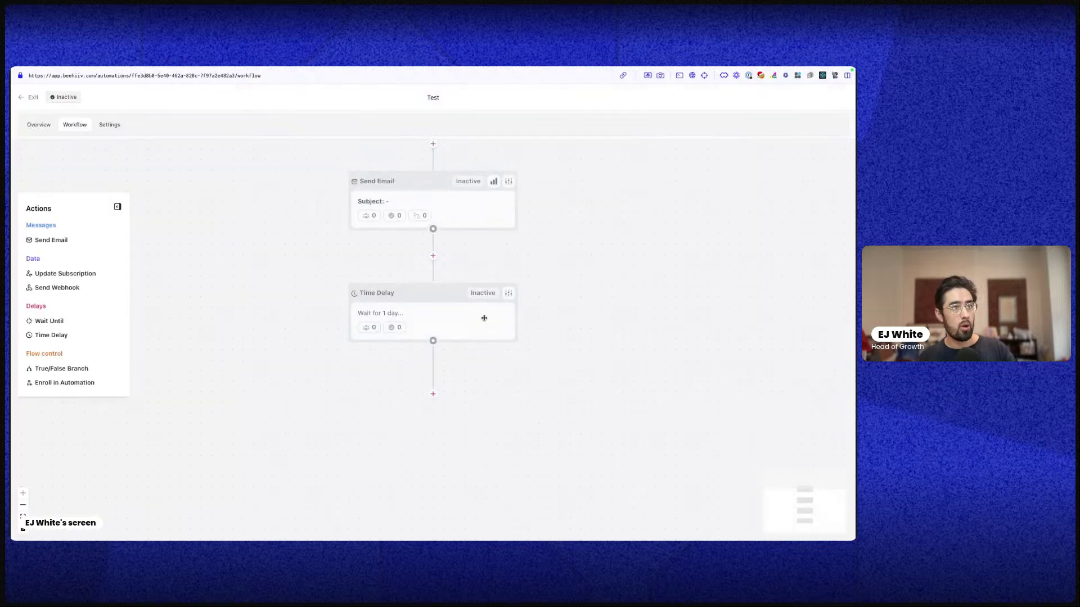
drag(56, 241, 433, 394)
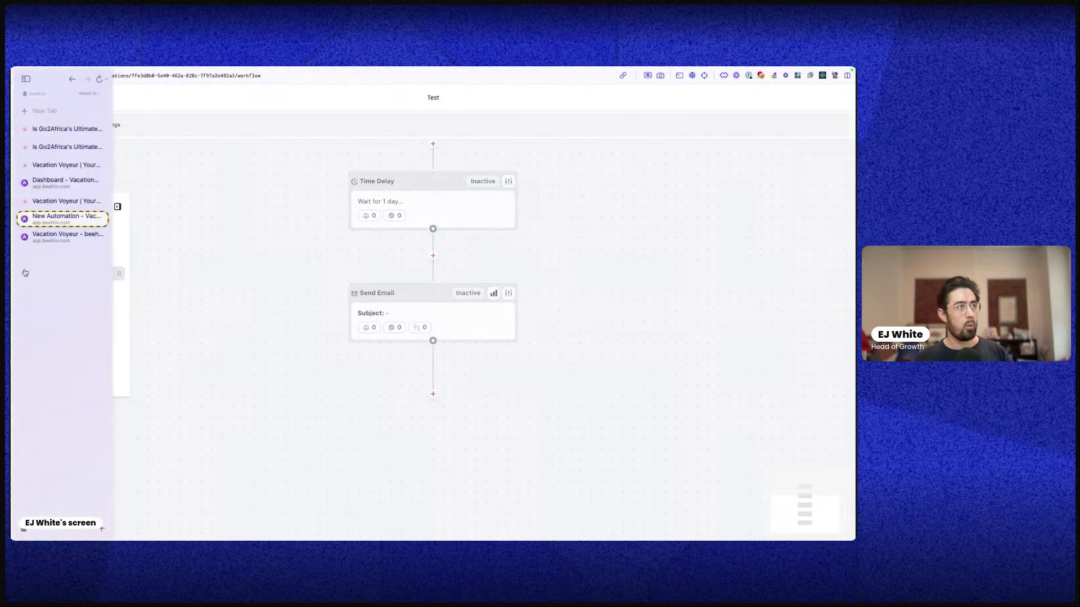
Add a True/False Branch and view its conditions, leaving them empty
drag(70, 369, 435, 393)
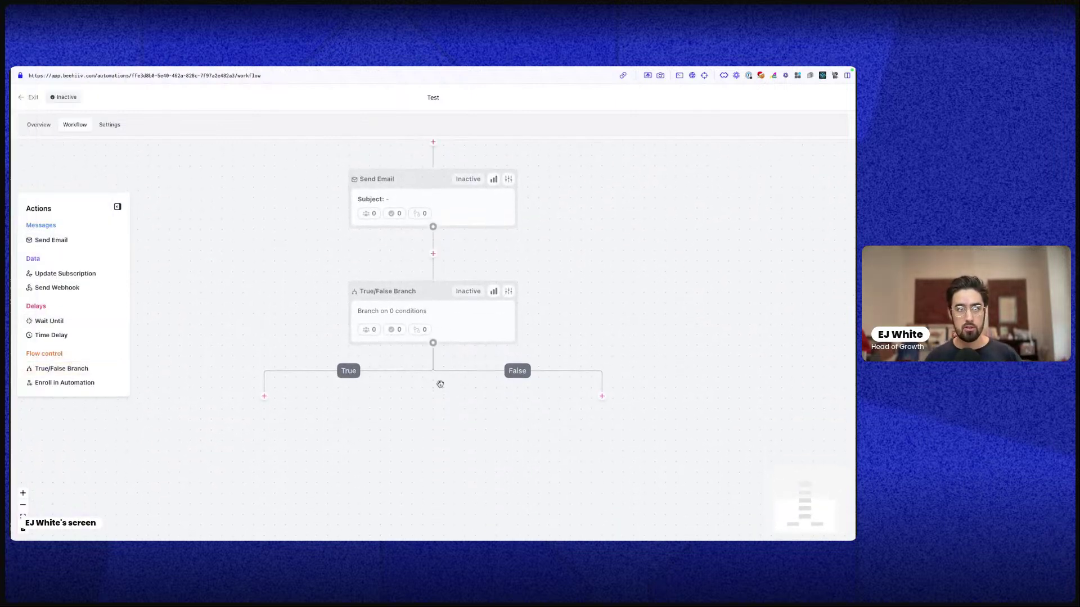
click(264, 395)
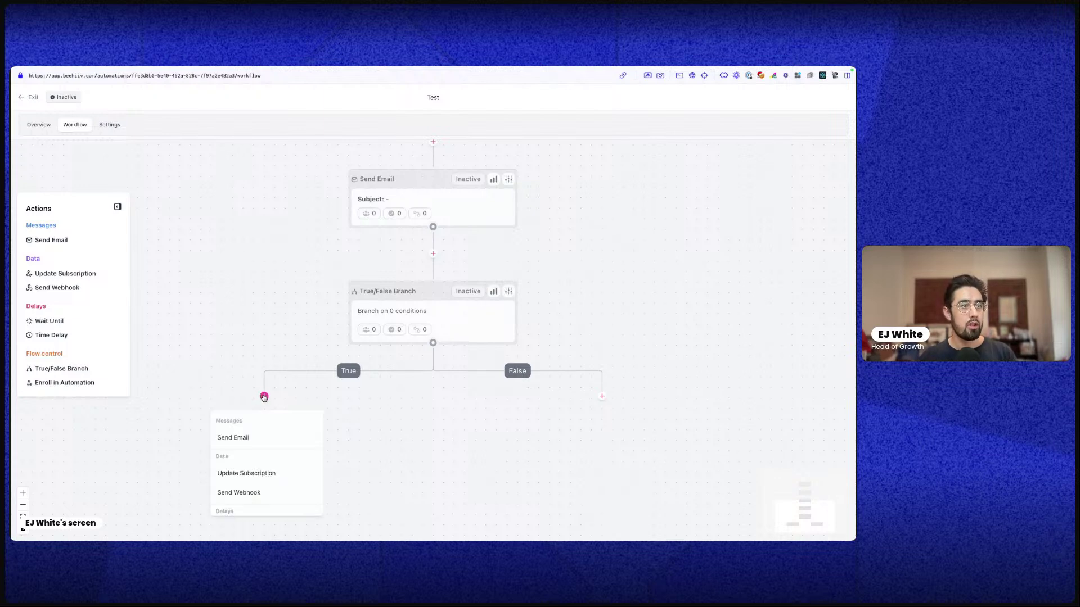
scroll(279, 514, down, 3)
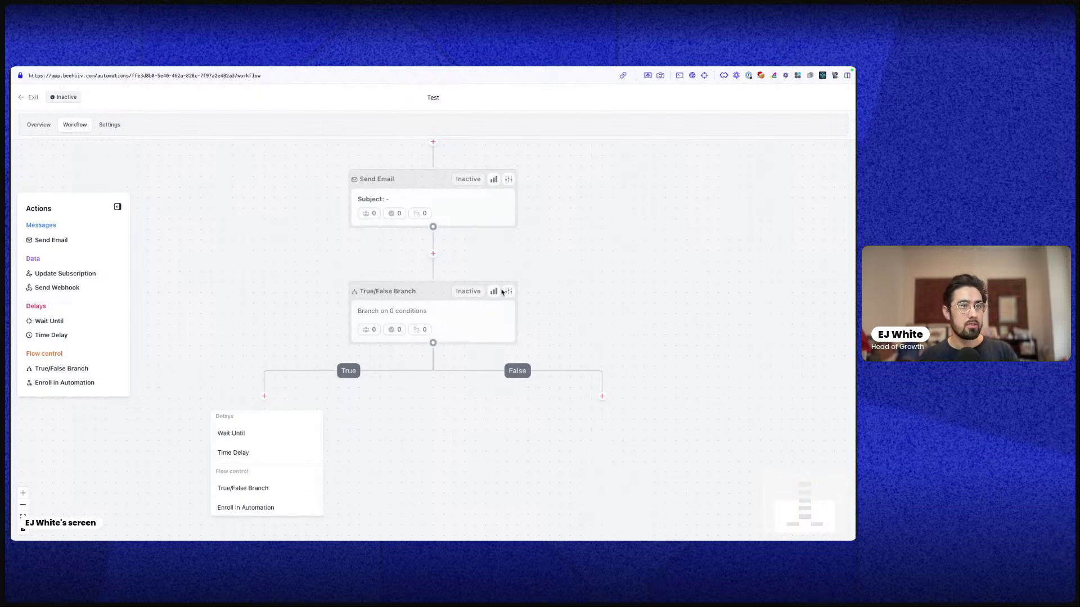
click(508, 291)
click(54, 172)
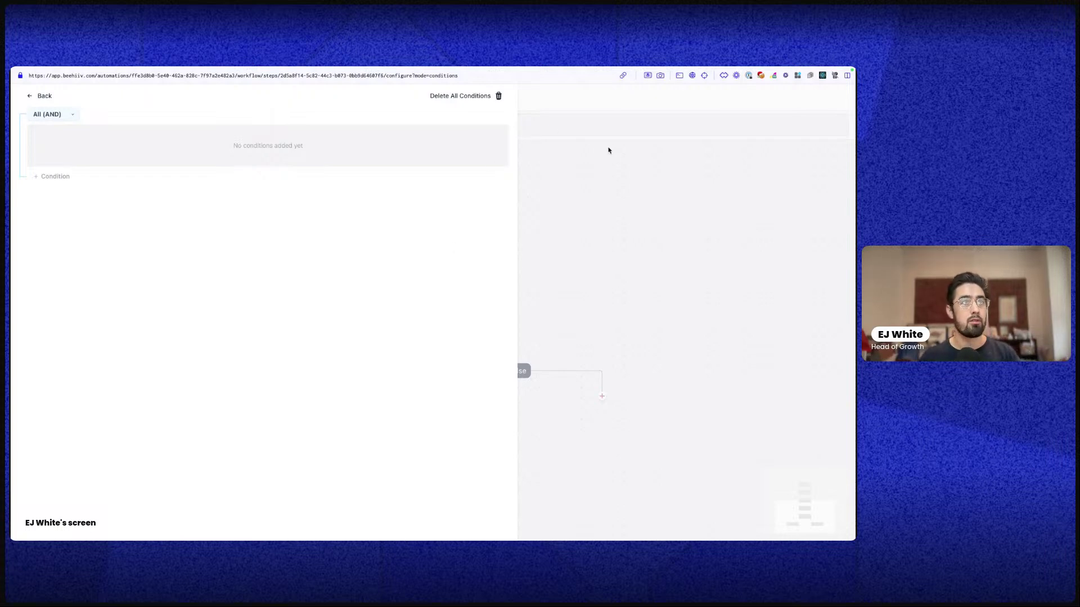
click(27, 98)
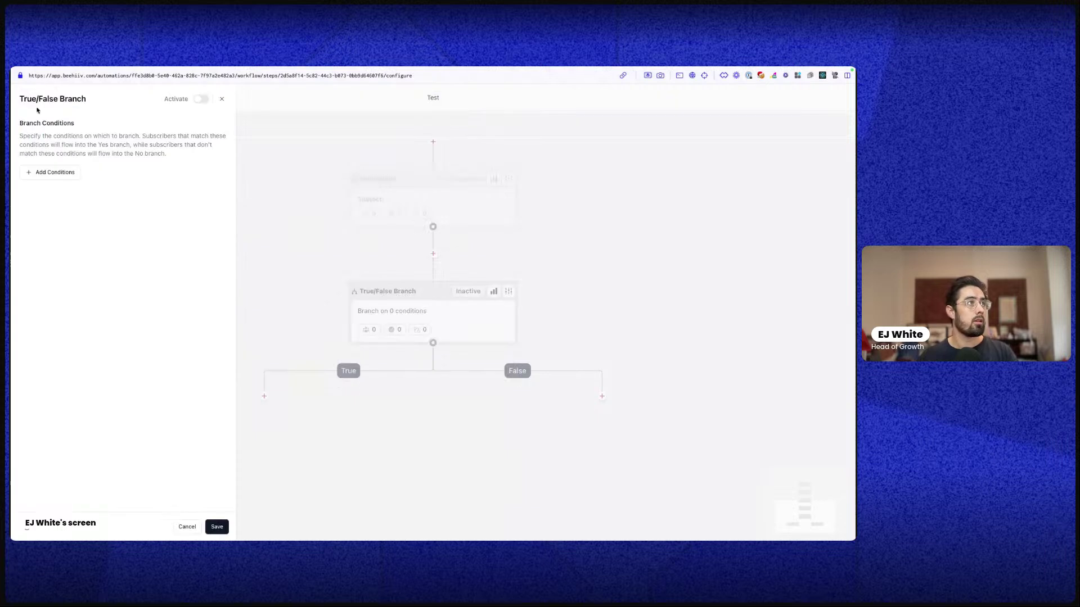
click(225, 104)
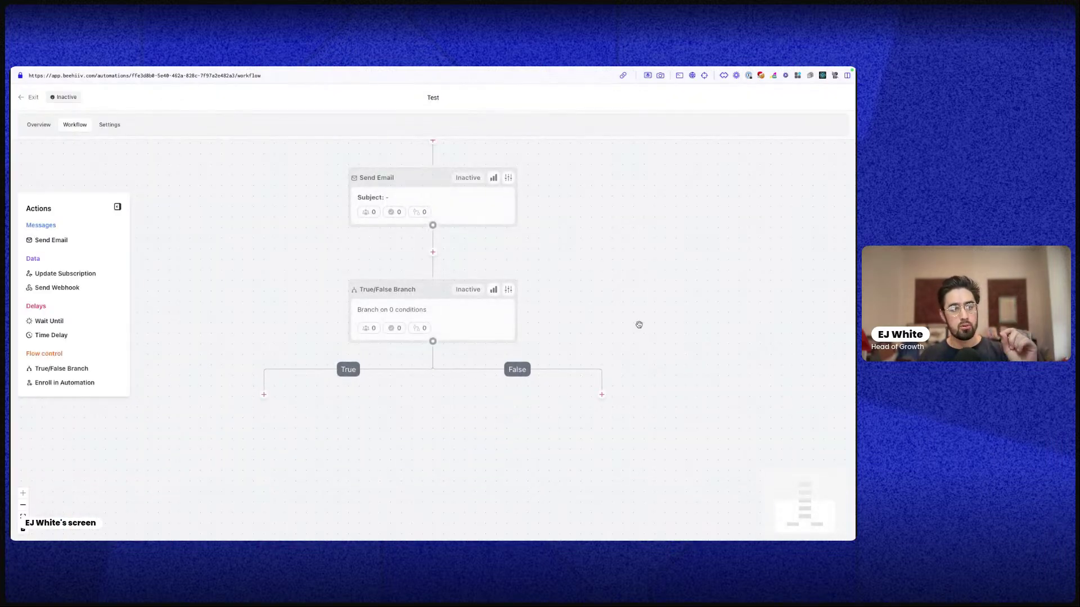
Pan the workflow canvas and exit to the Automations list
scroll(596, 375, up, 5)
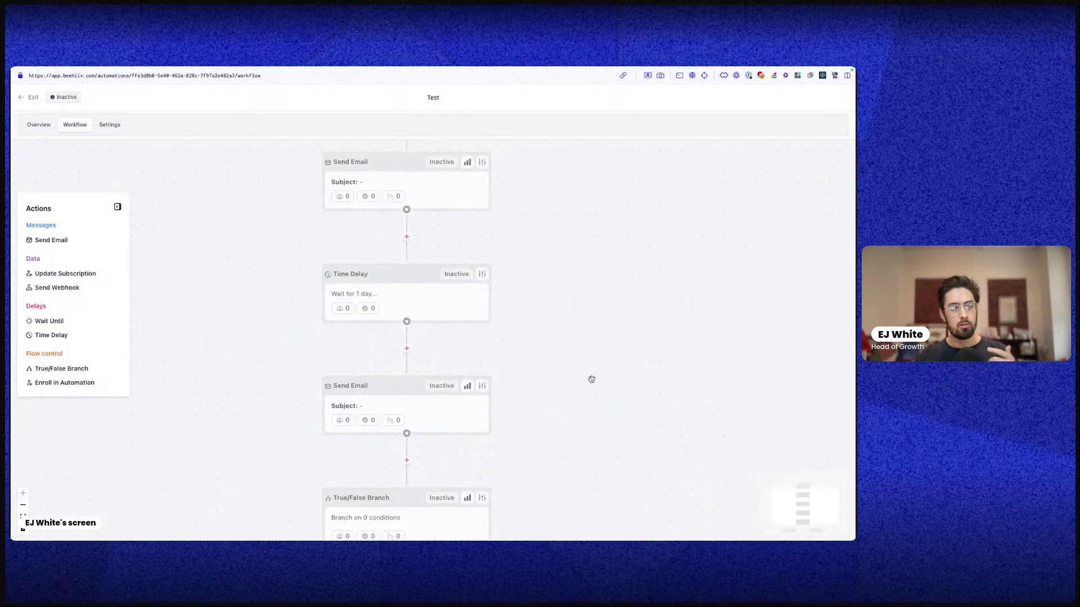
scroll(613, 389, up, 3)
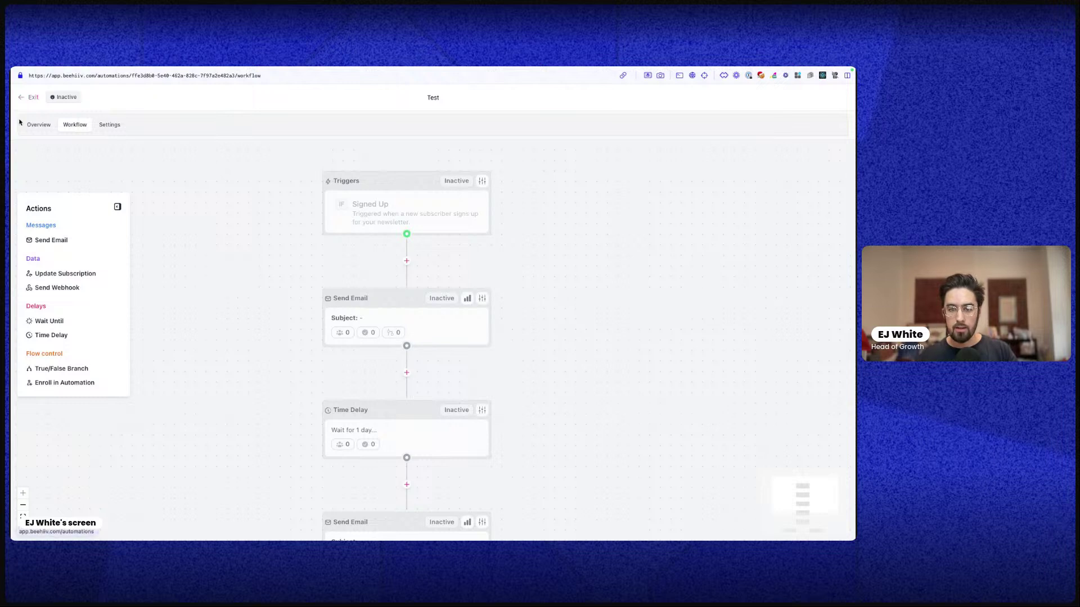
click(19, 99)
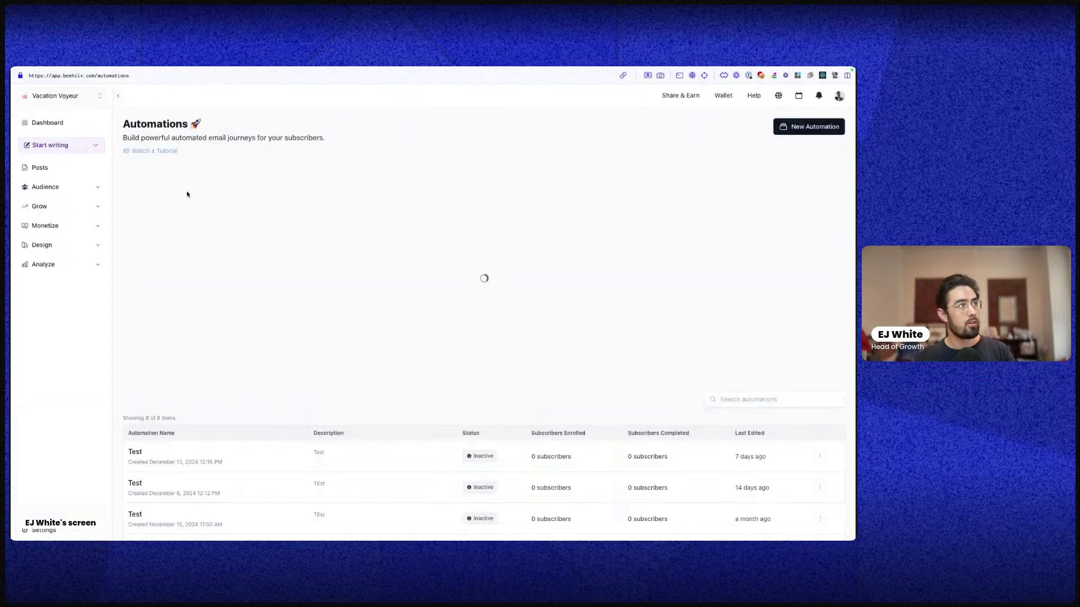
Open the Satisfaction Poll results and review its answer options and the posts that used it
click(56, 188)
click(38, 258)
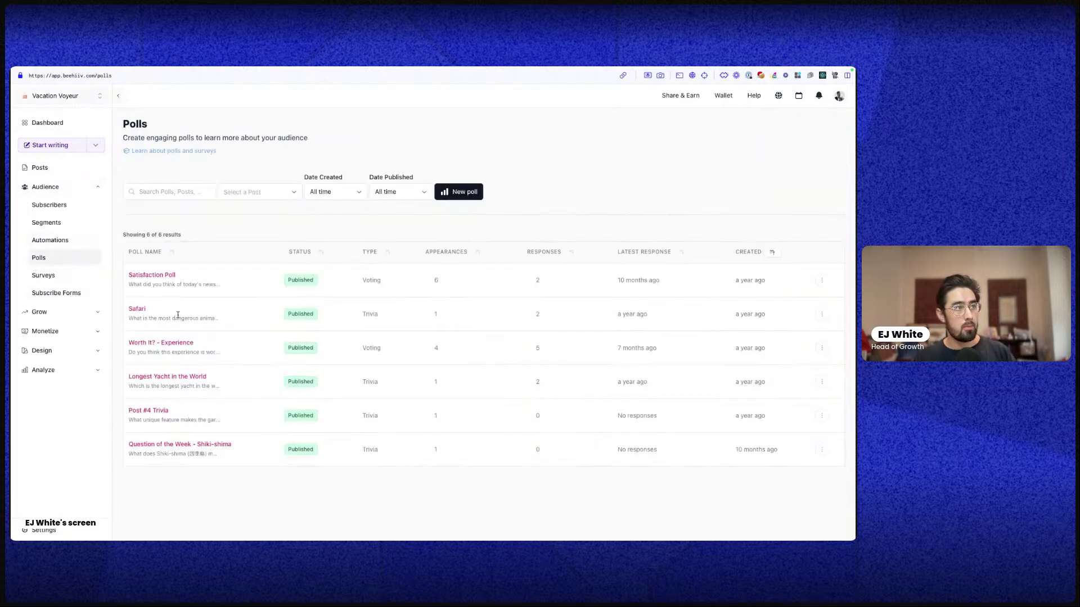
click(163, 281)
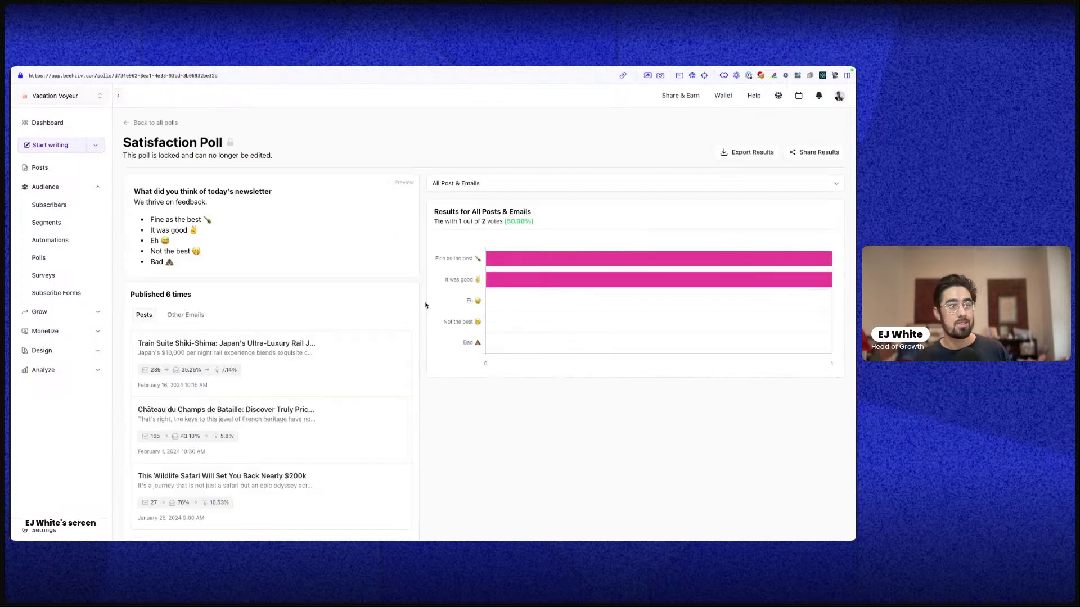
scroll(356, 378, down, 2)
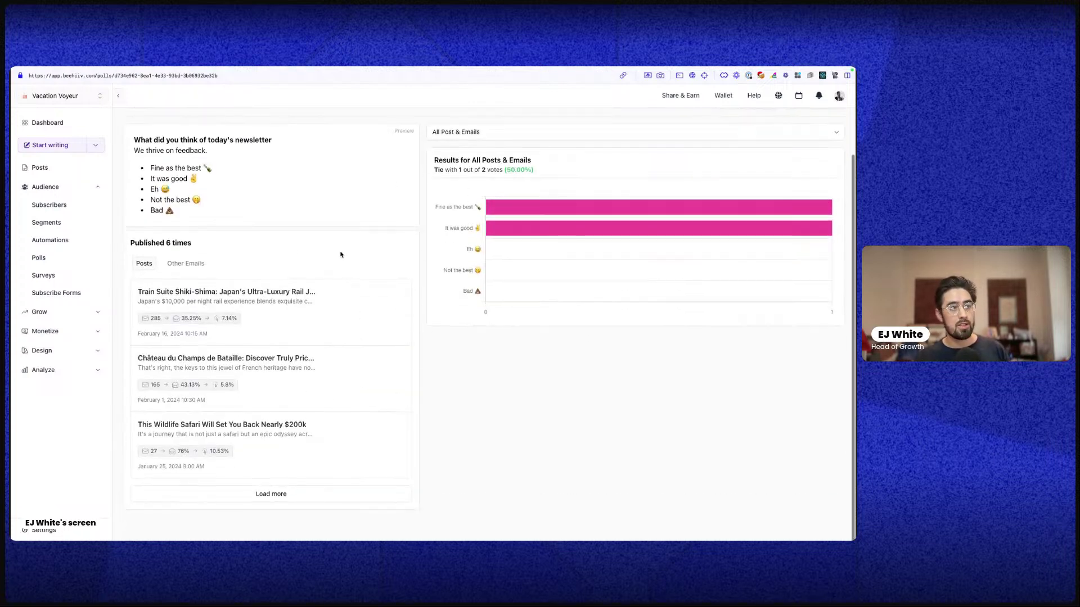
click(360, 498)
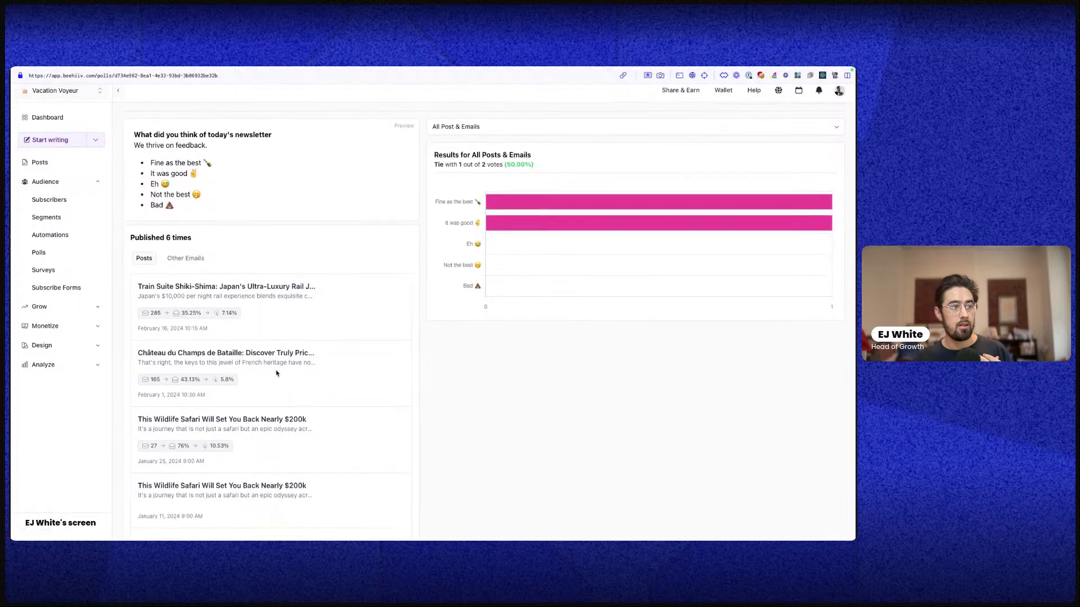
scroll(300, 397, up, 2)
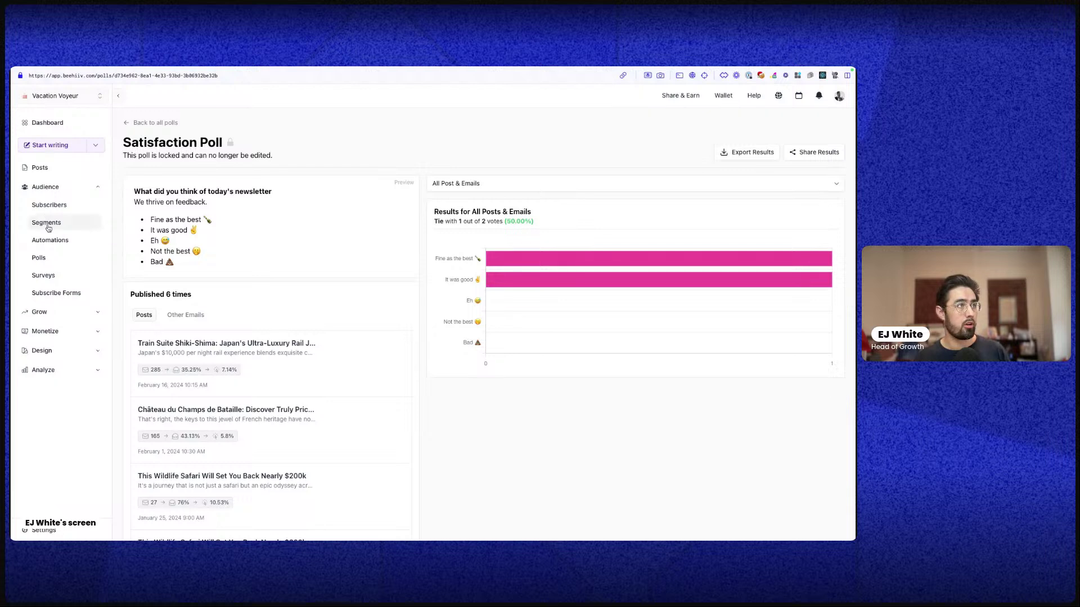
drag(146, 221, 198, 271)
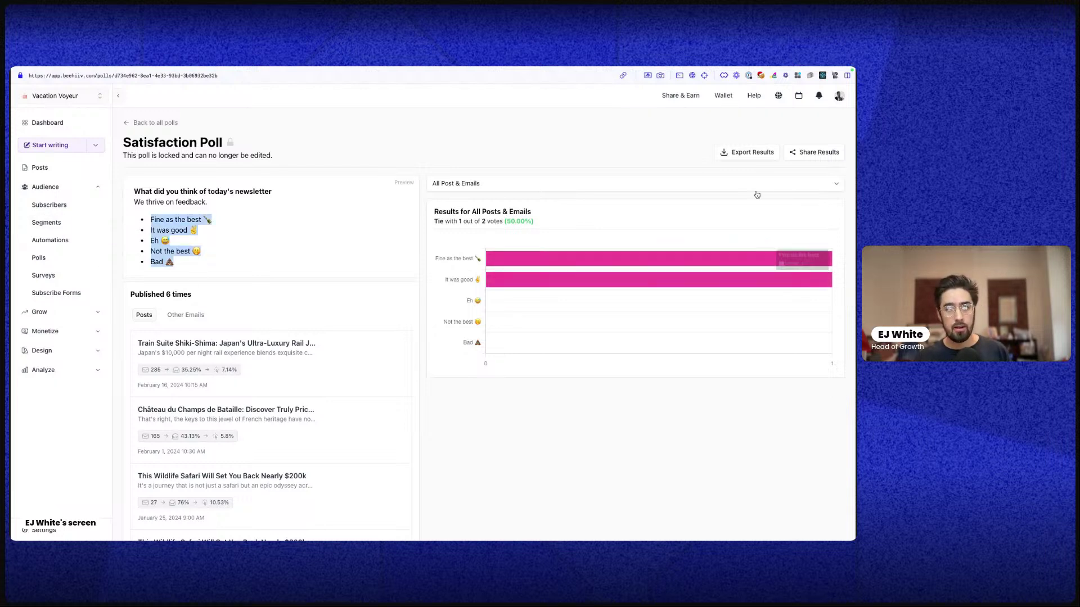
mouse_move(575, 284)
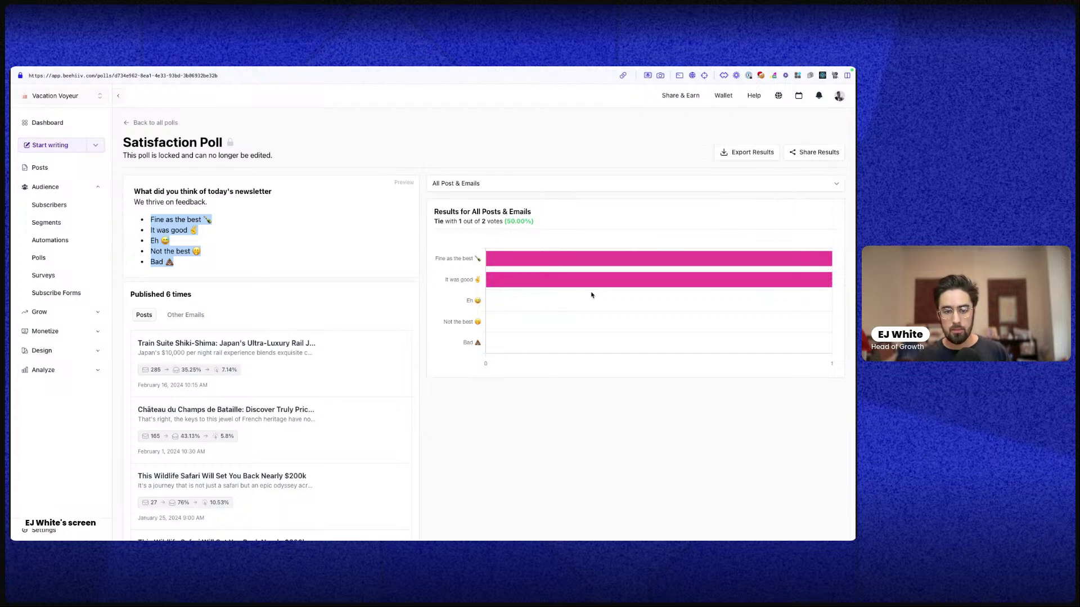
Look over the Post #4 Trivia and Safari poll results
click(128, 122)
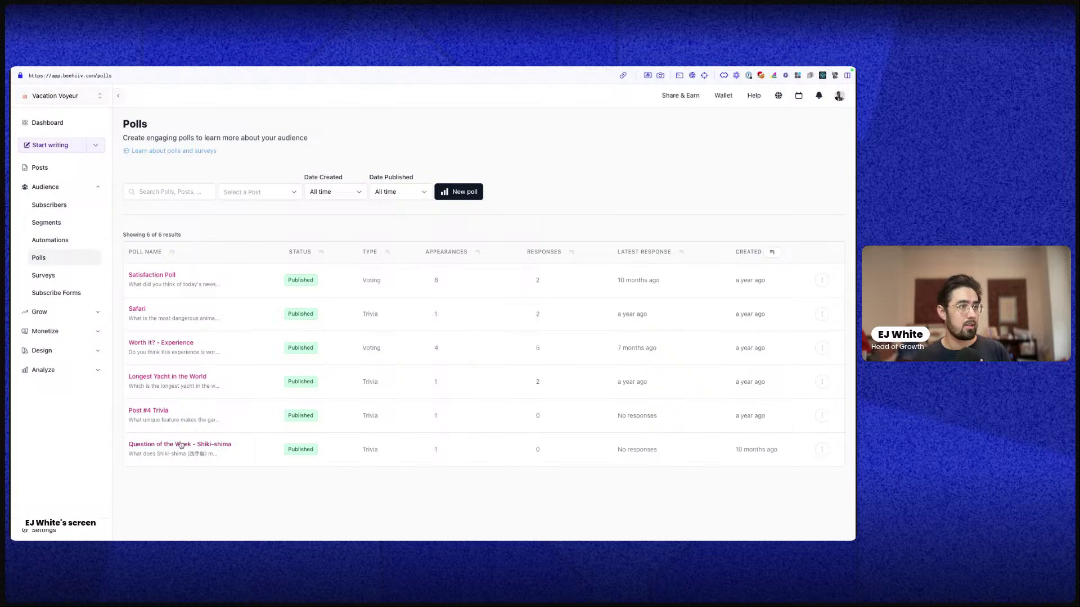
click(158, 416)
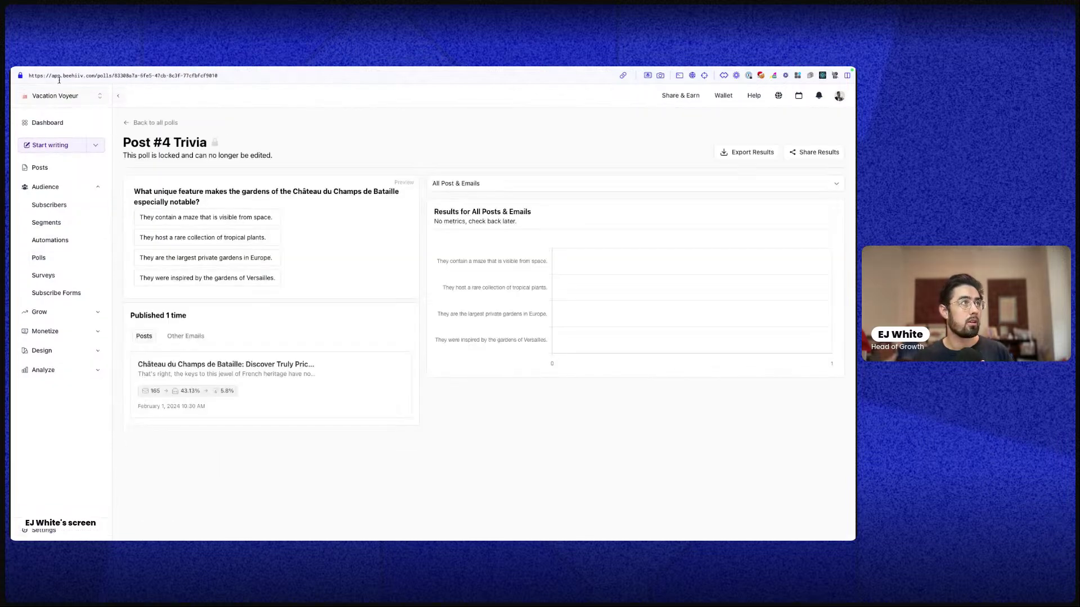
click(120, 97)
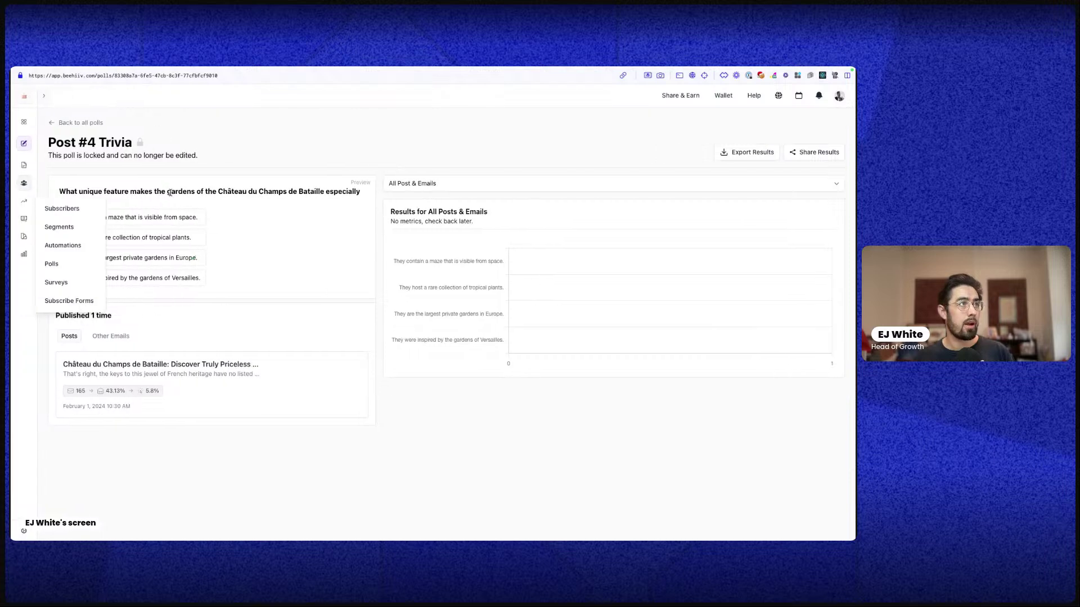
click(50, 123)
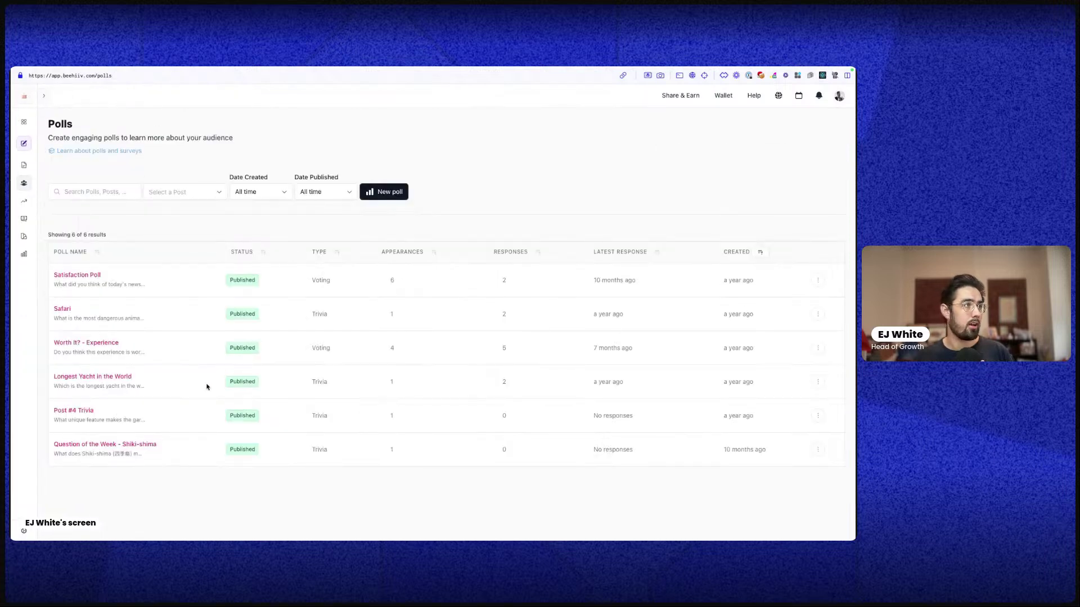
click(63, 308)
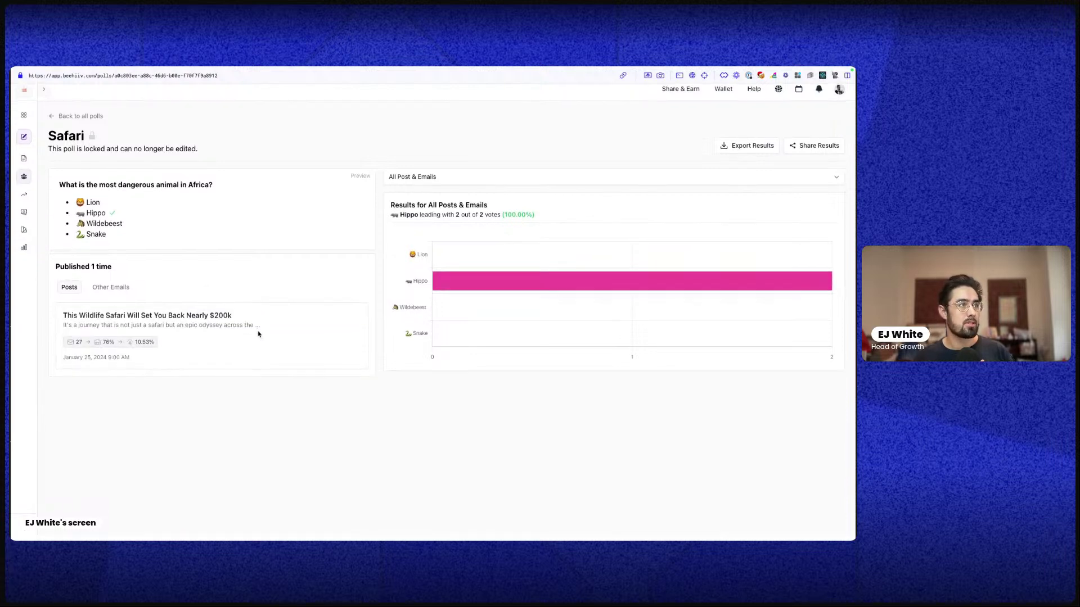
mouse_move(465, 279)
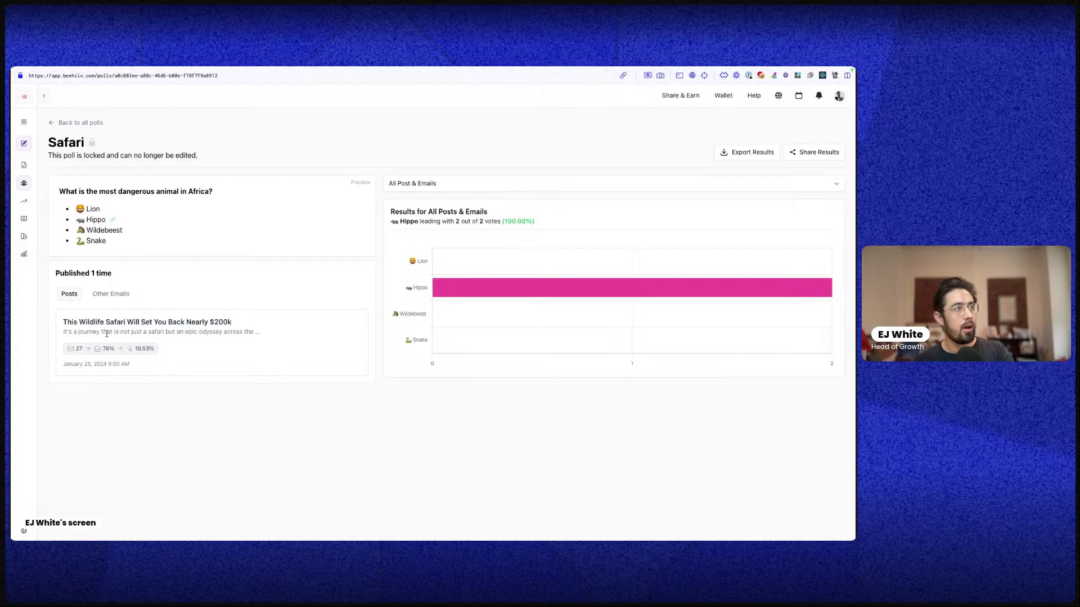
mouse_move(583, 291)
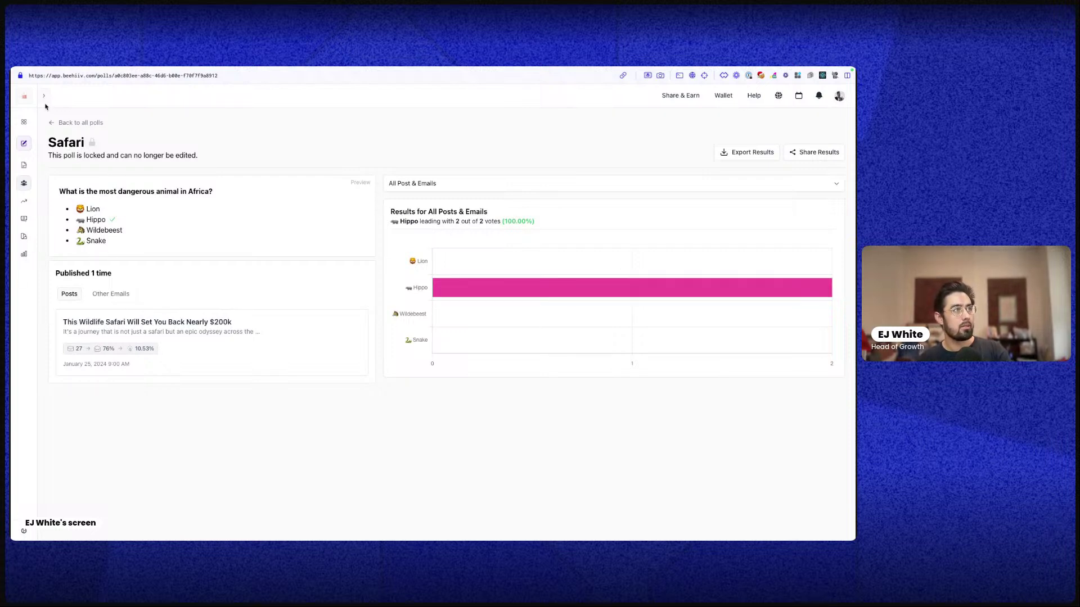
Copy the Longest Yacht in the World poll results to the clipboard with Share Results
click(56, 122)
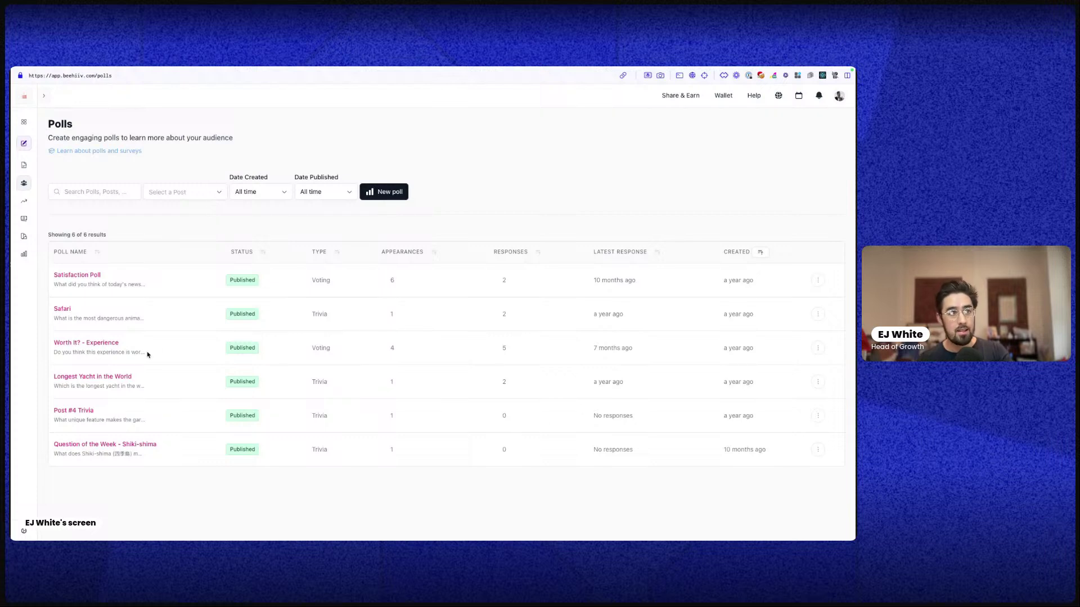
click(114, 378)
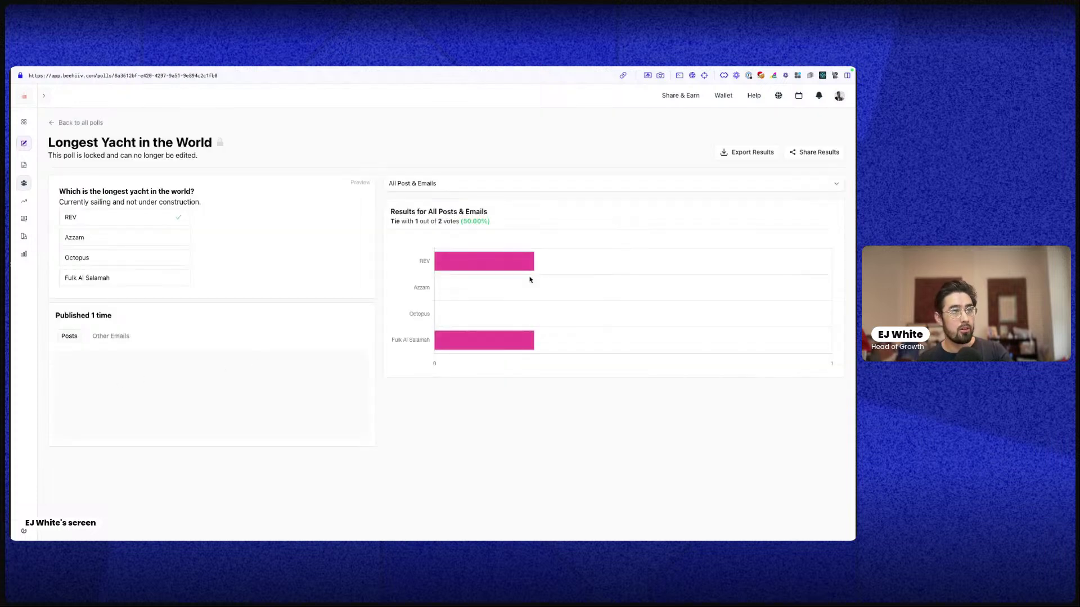
click(791, 156)
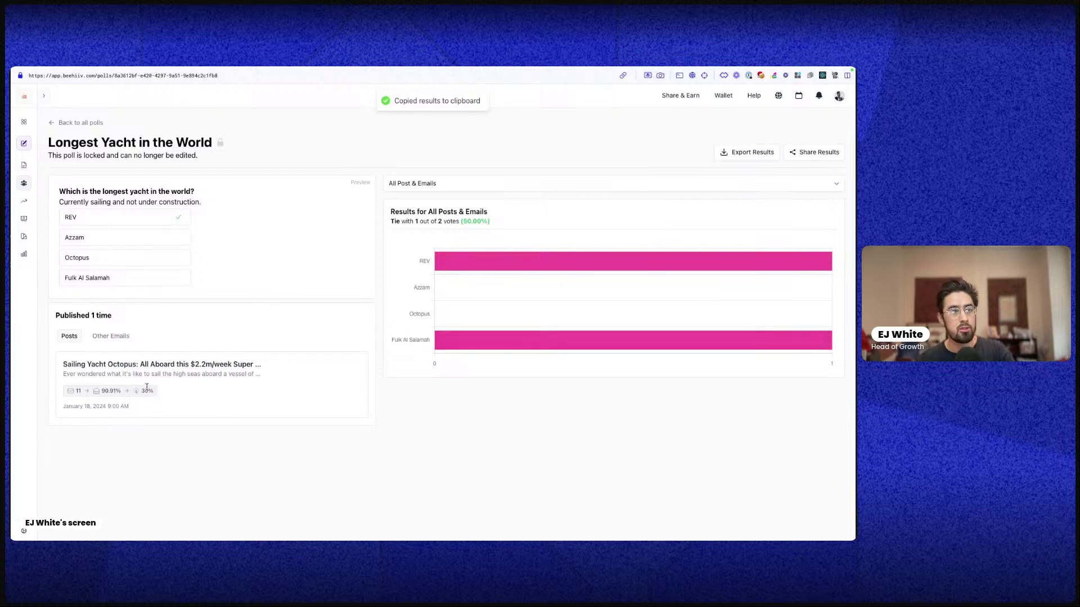
Open x.com in a new browser tab
mouse_move(10, 383)
key(super+t)
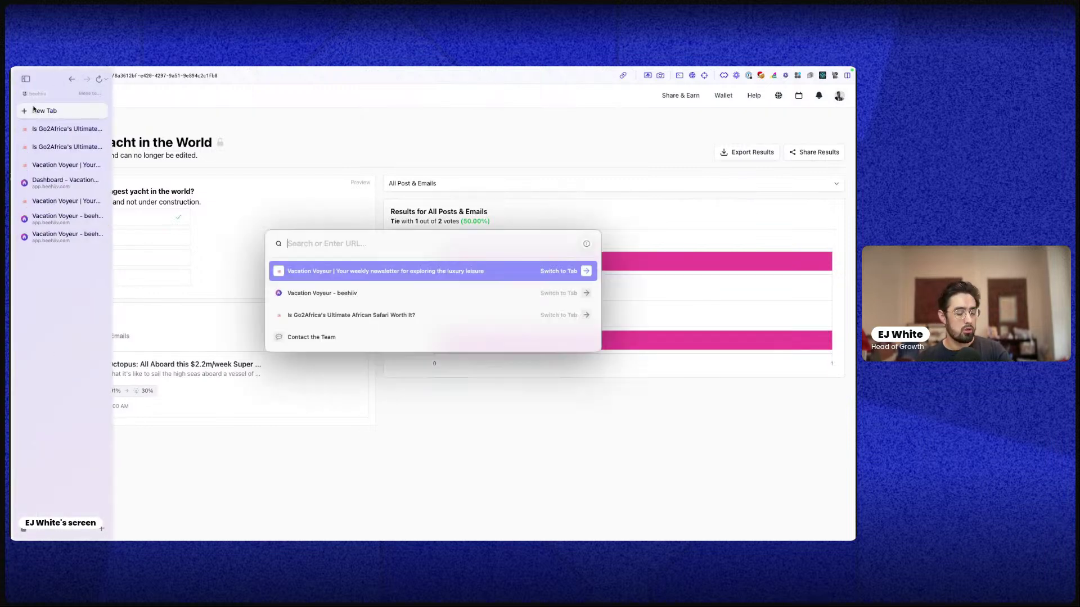
text(x.com)
key(Return)
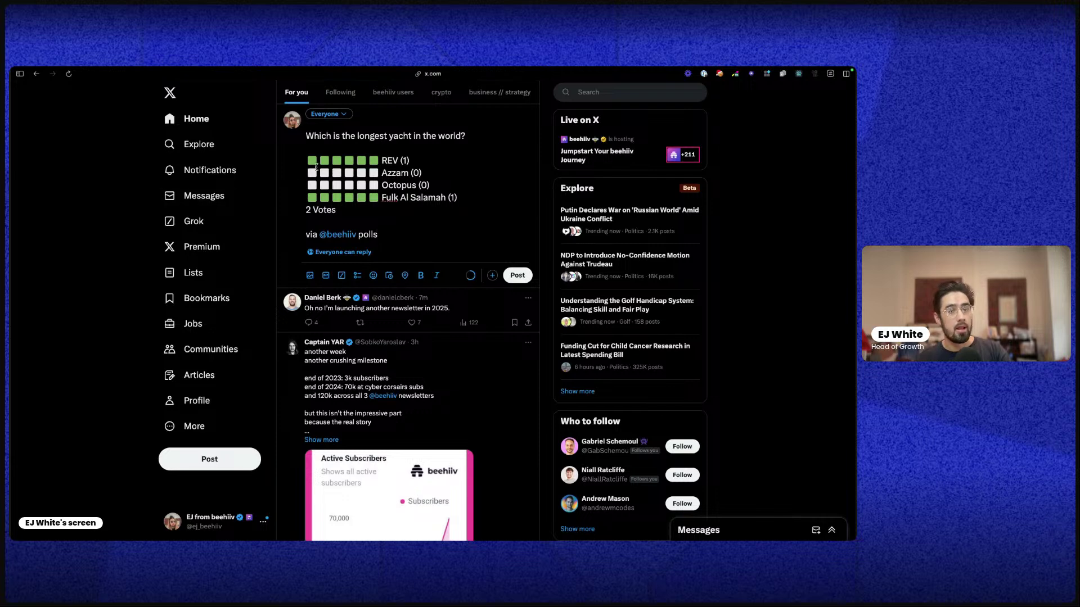
Close the beehiiv dashboard and Vacation Voyeur tabs and return to the yacht poll tab
mouse_move(11, 228)
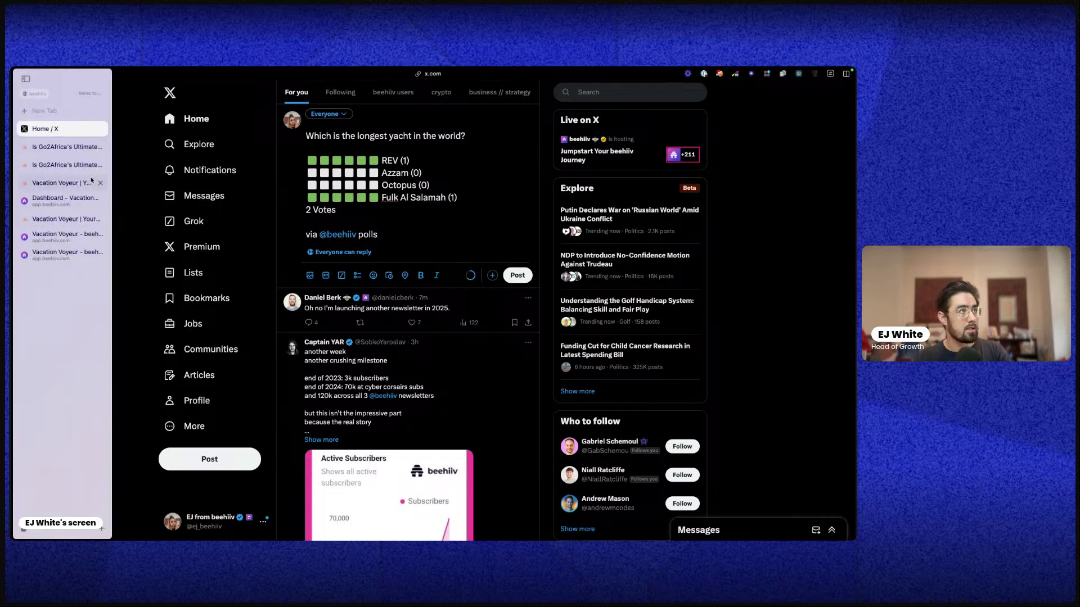
click(58, 227)
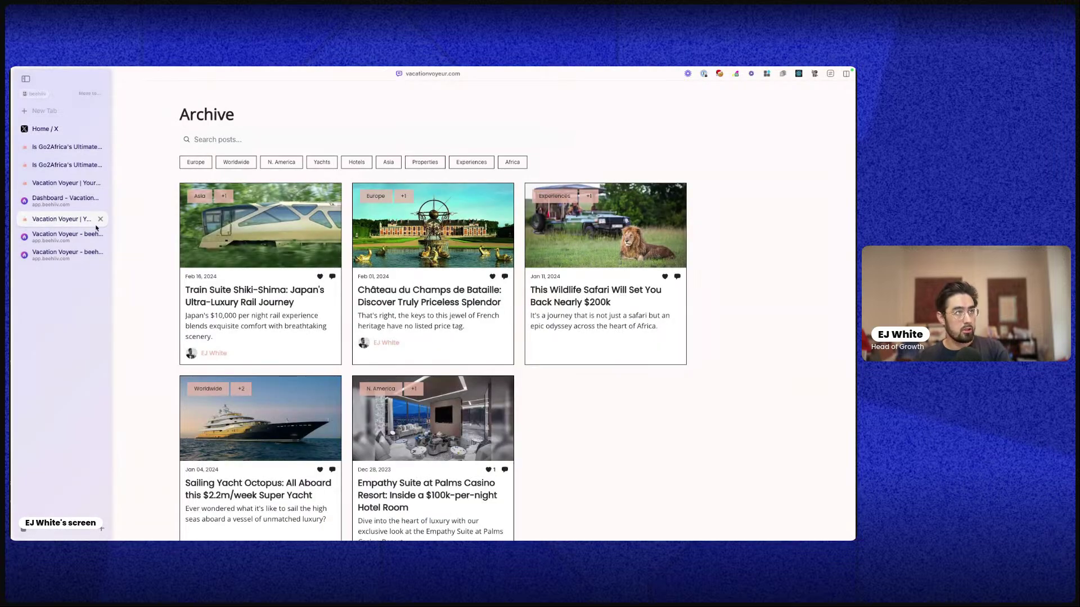
click(62, 201)
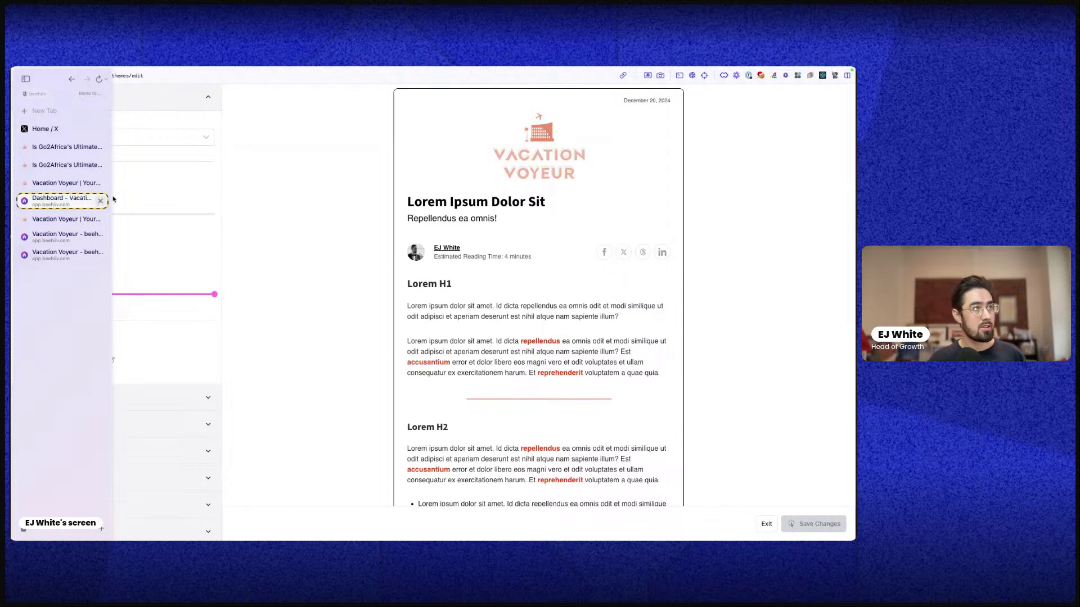
click(101, 201)
click(101, 201)
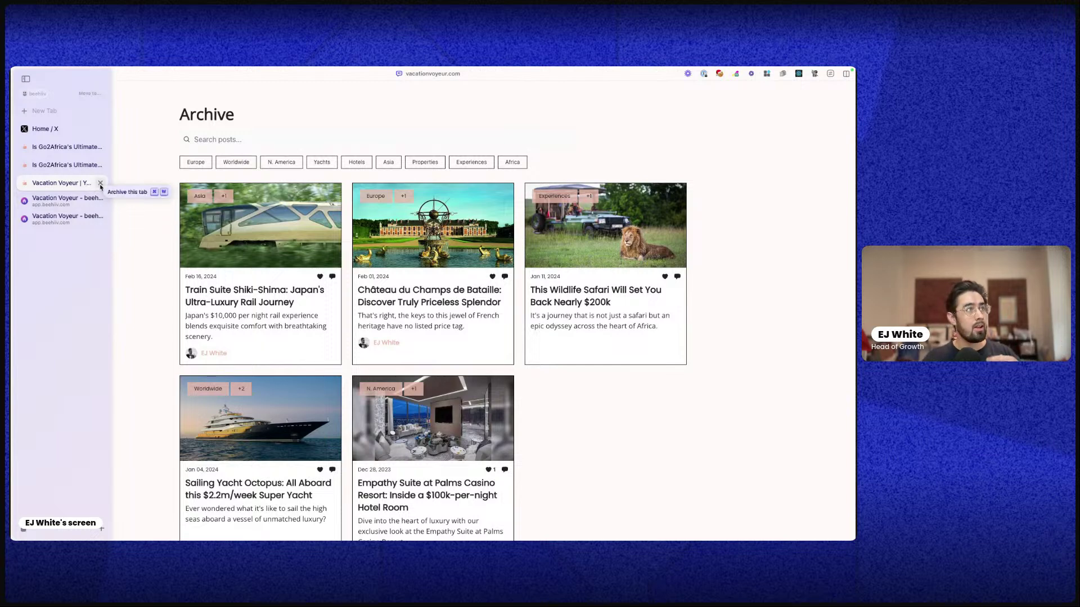
click(100, 184)
click(93, 186)
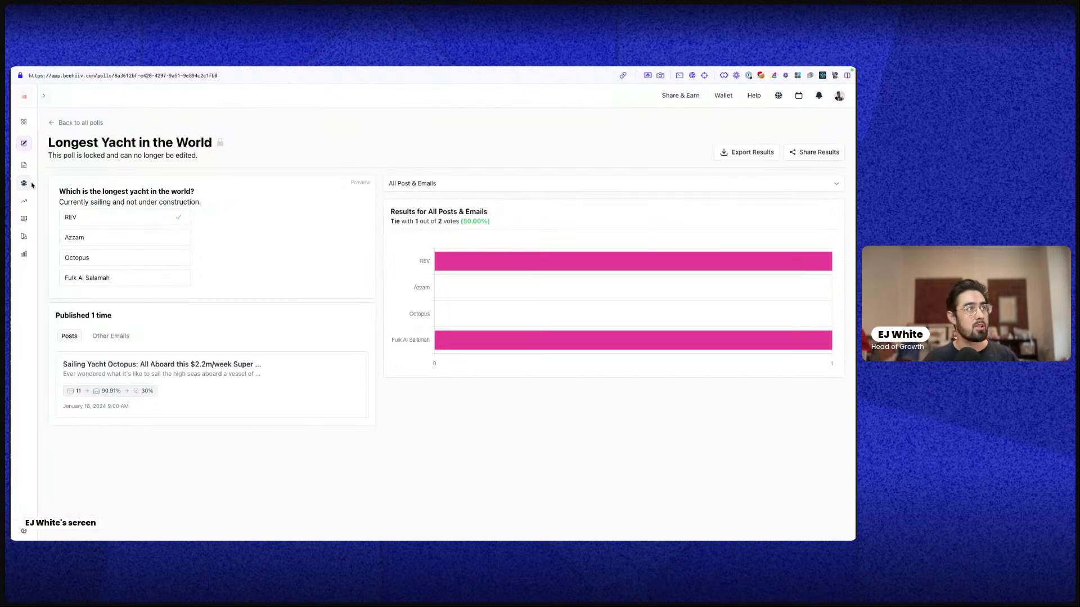
Open the Welcome Survey and look through its Form Builder and title and description settings
mouse_move(25, 184)
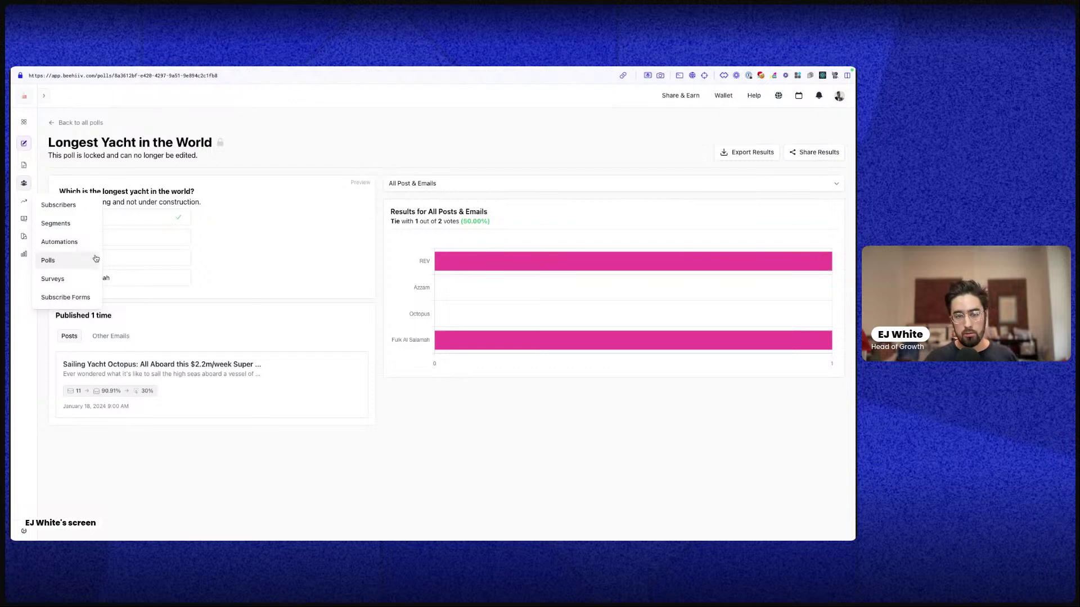
click(79, 278)
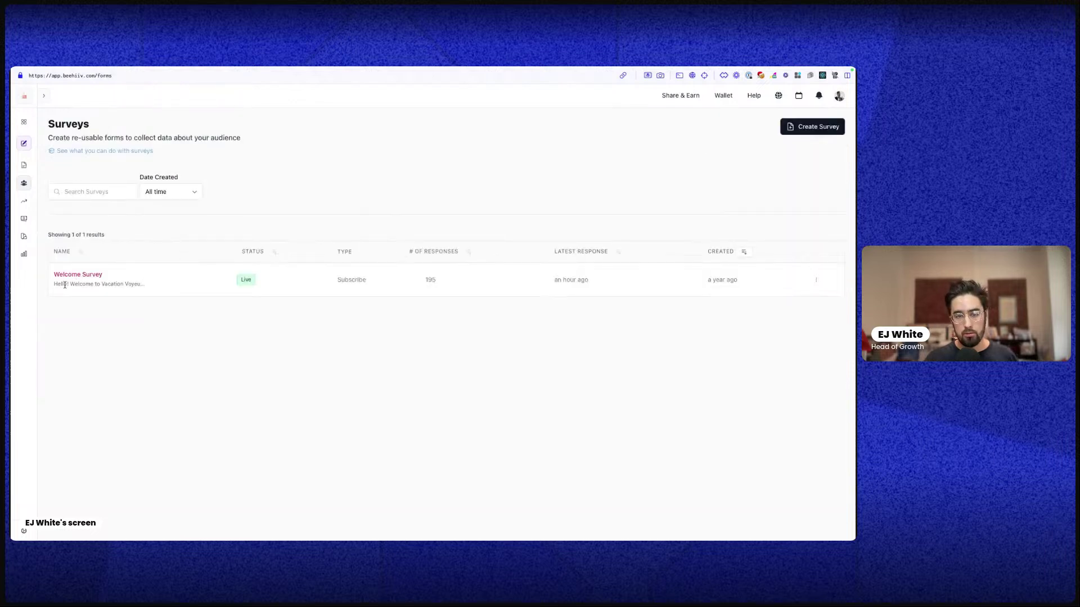
click(75, 277)
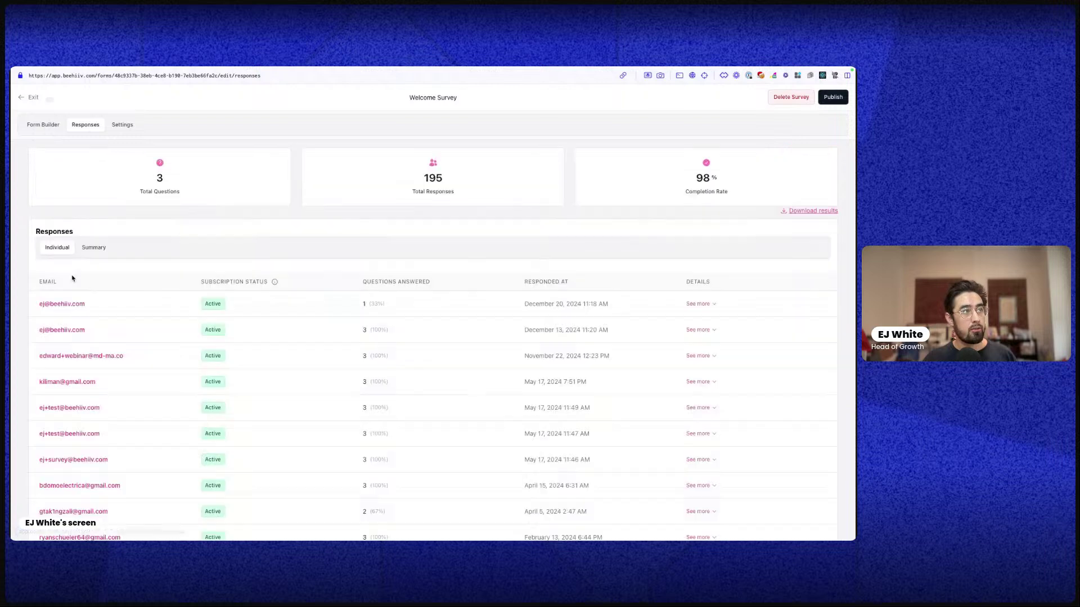
click(45, 125)
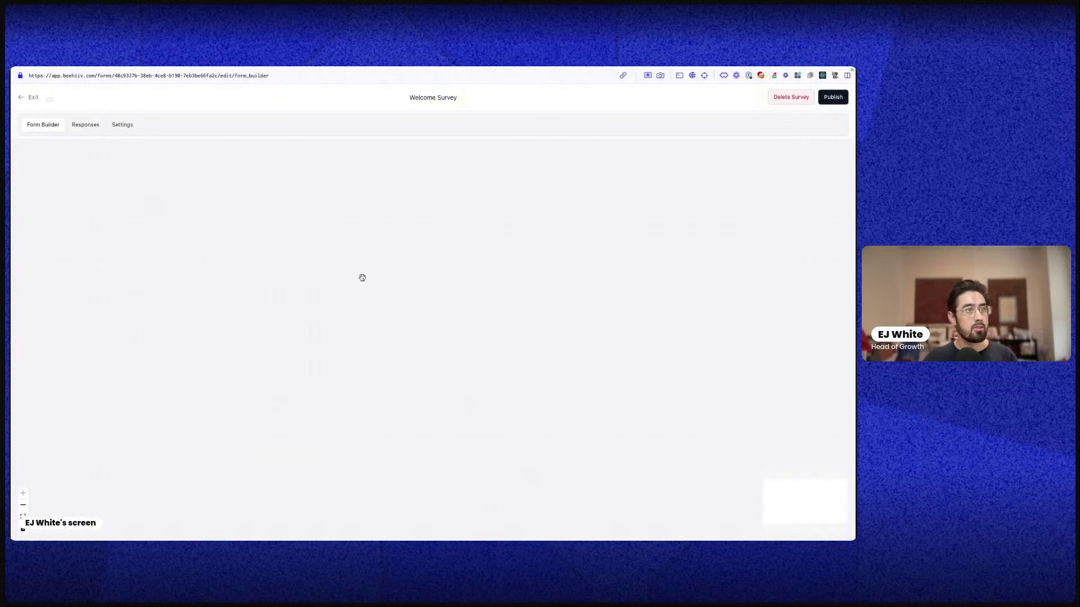
click(124, 126)
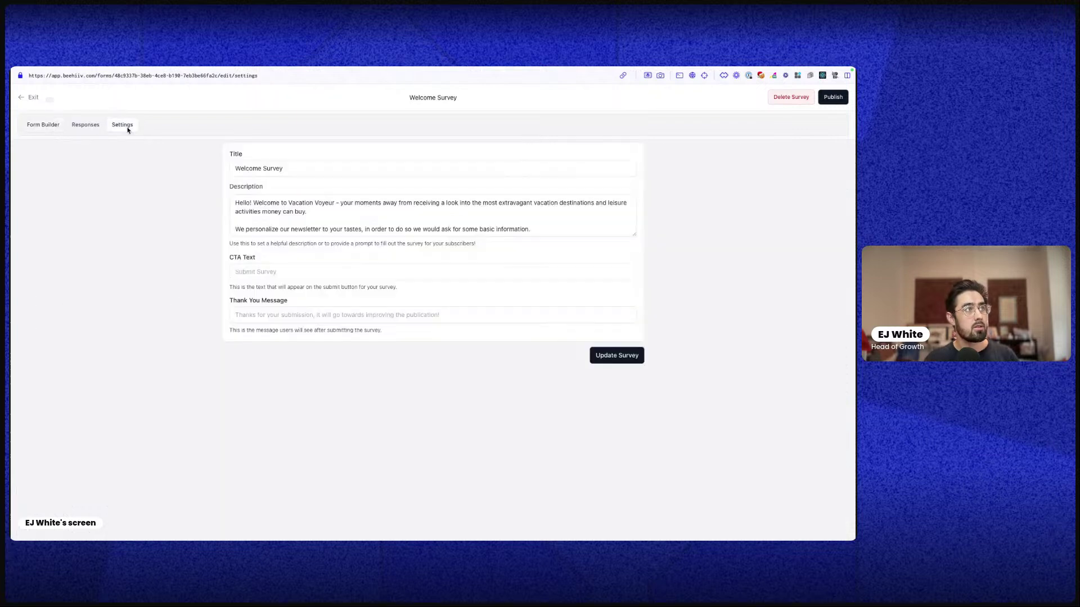
click(47, 130)
mouse_move(12, 174)
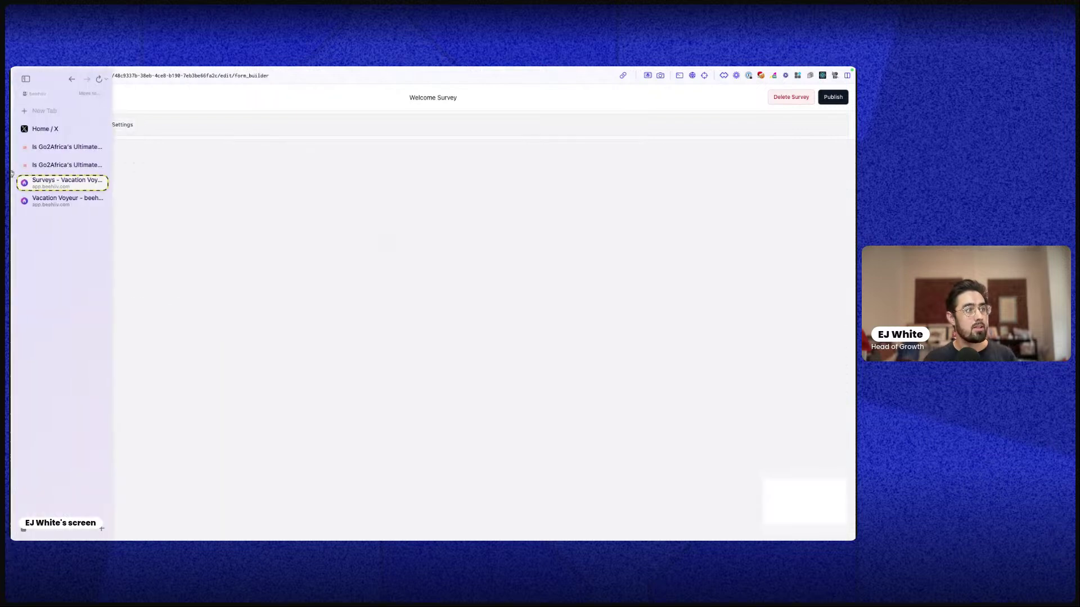
click(73, 206)
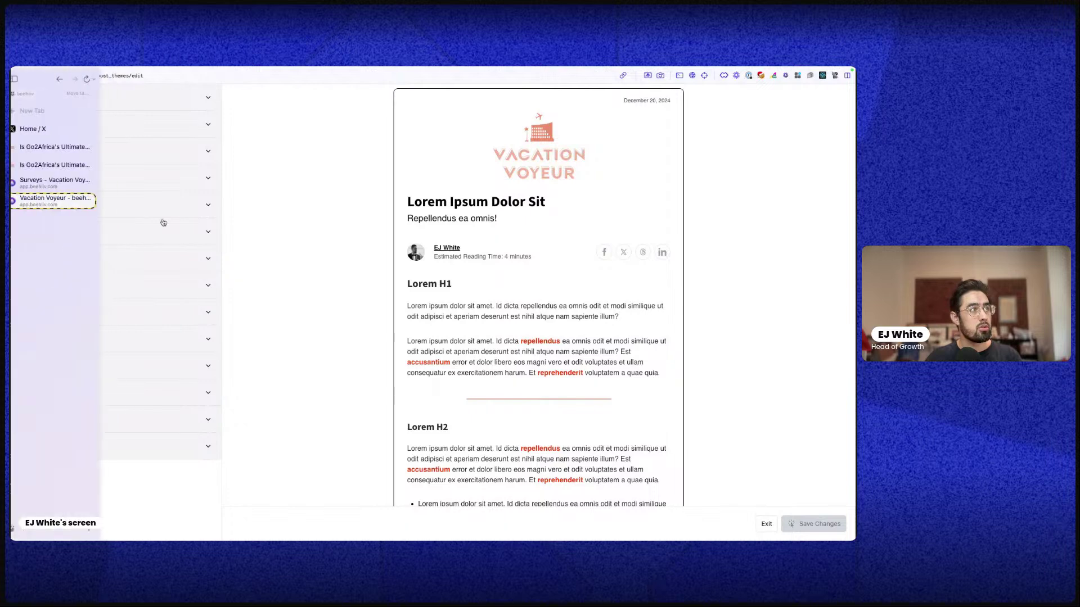
mouse_move(13, 152)
click(50, 181)
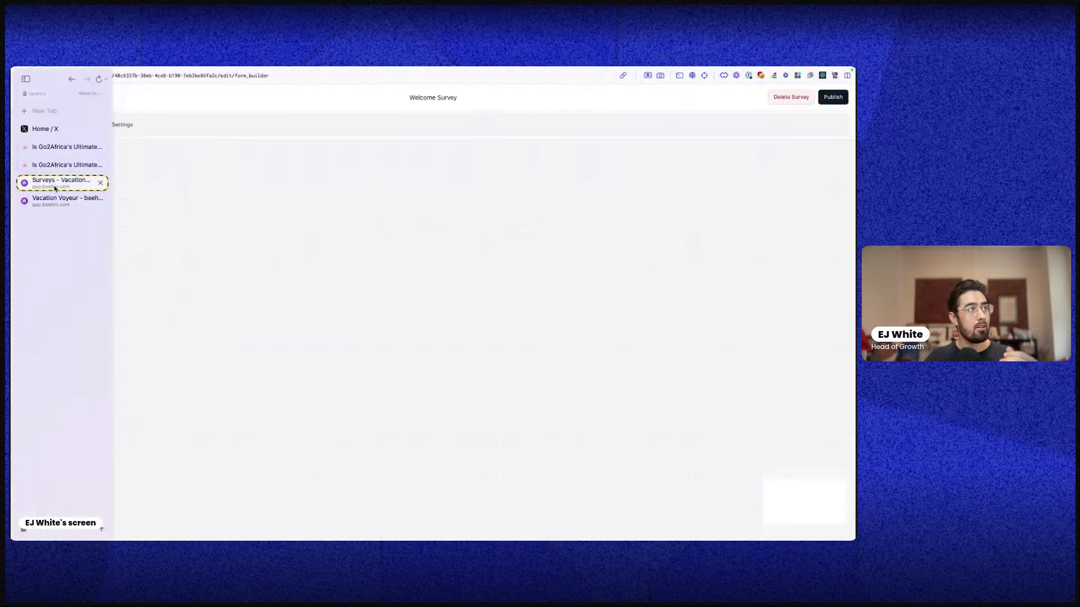
Check the first respondent's subscriber profile and return to the survey's 195 responses
click(84, 125)
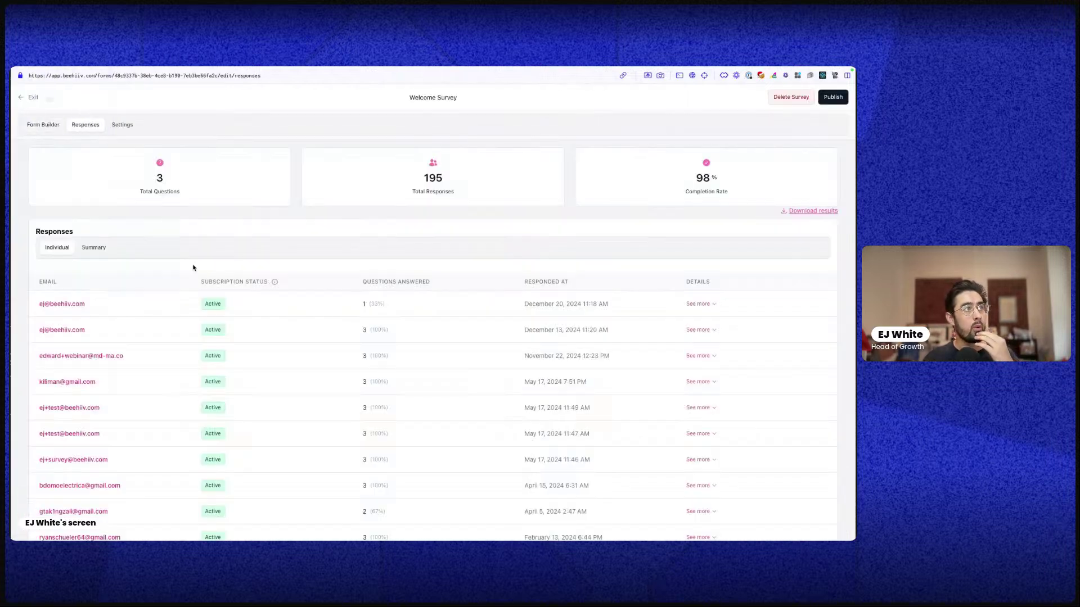
click(65, 304)
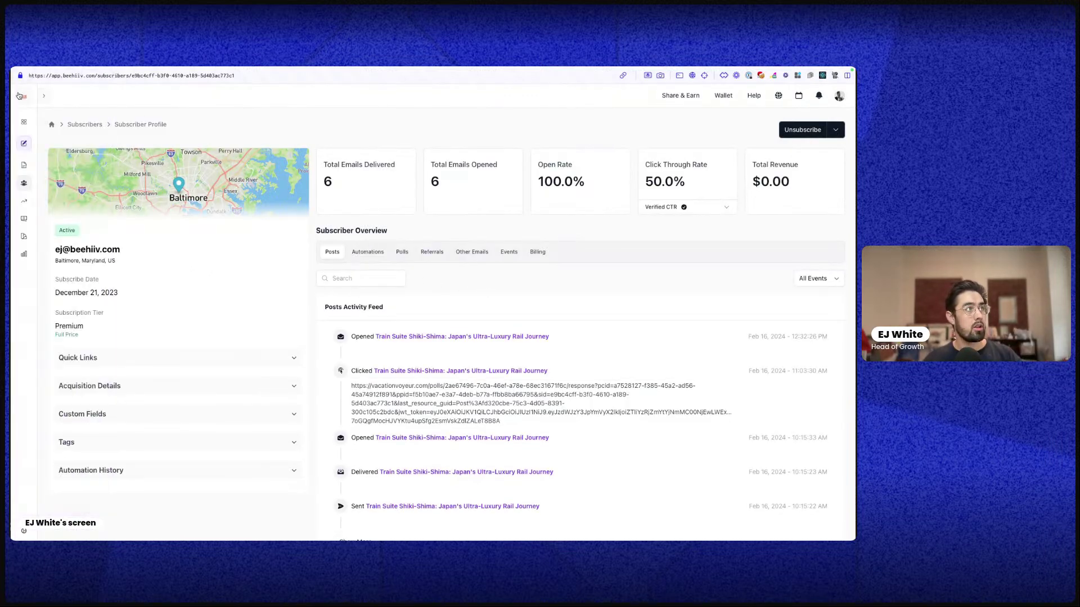
key(super+s)
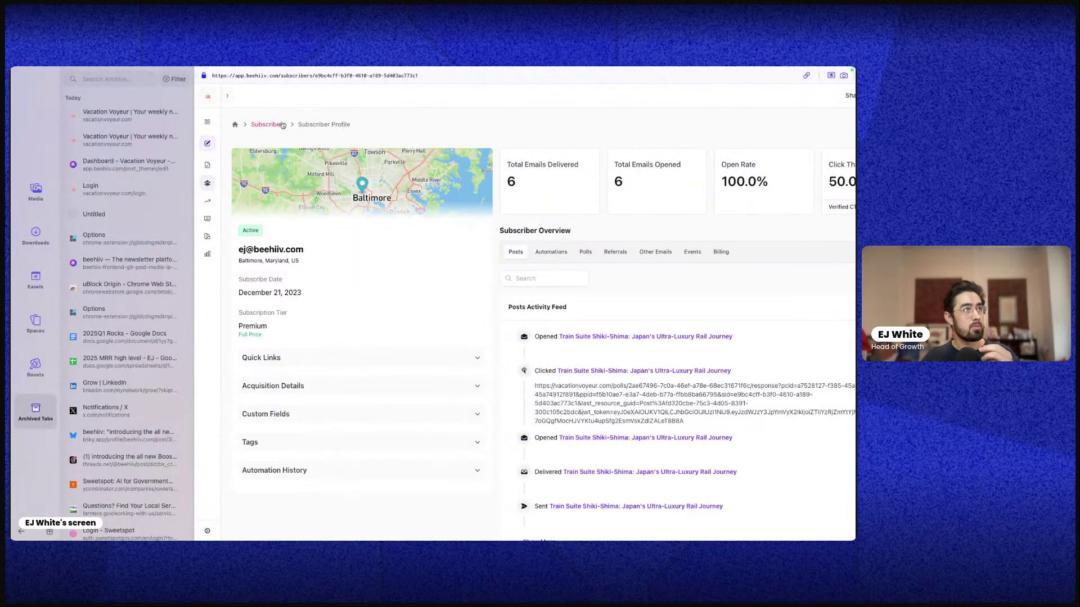
key(super+s)
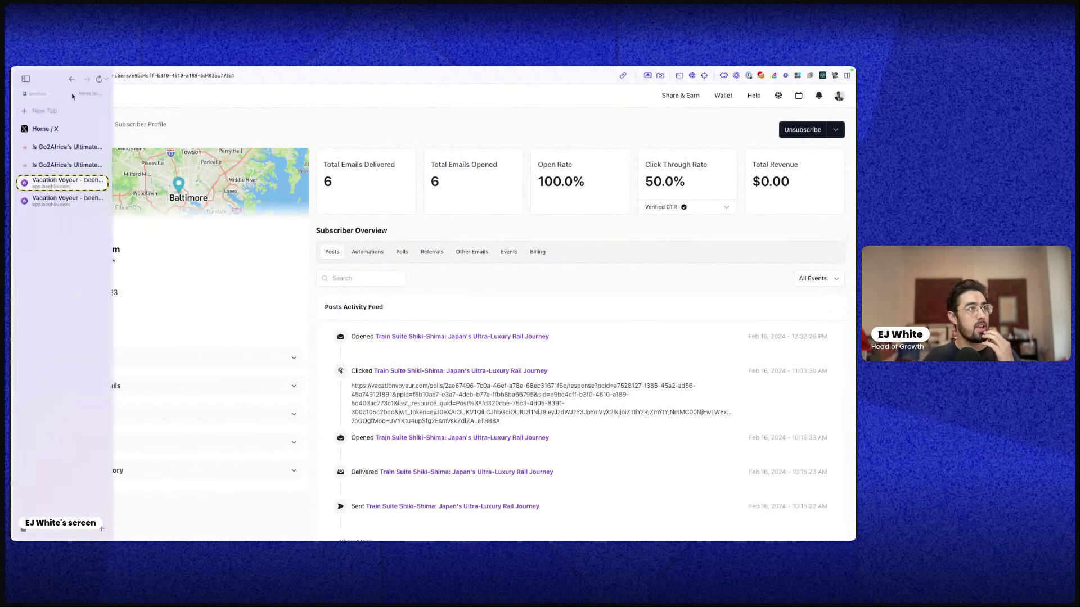
click(77, 80)
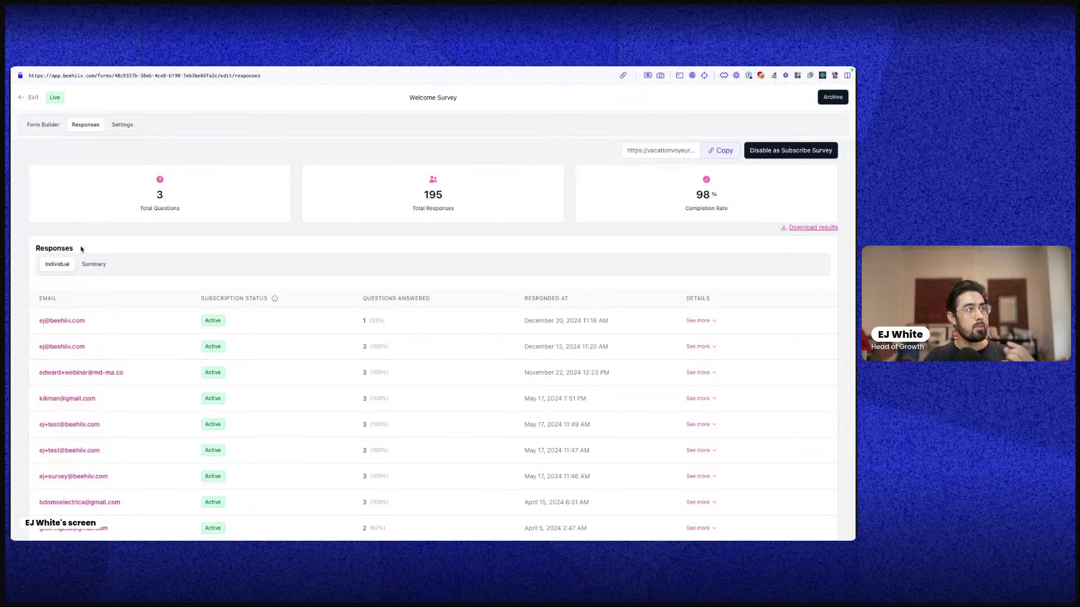
Review the Form Builder's required first-name question and four-option multiple-choice gender question
click(43, 125)
scroll(444, 315, down, 1)
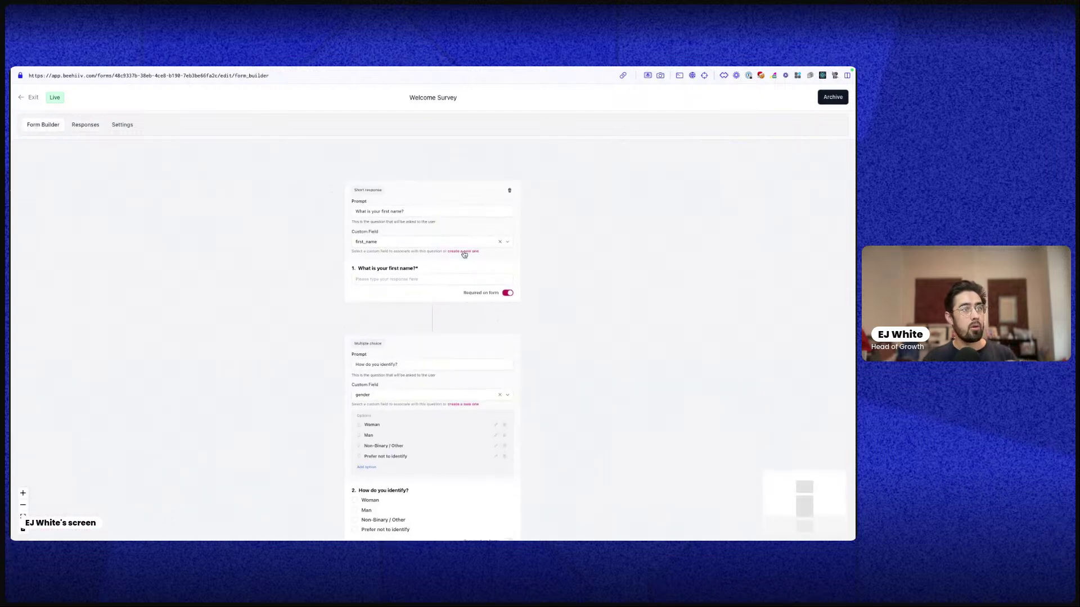
scroll(530, 379, down, 1)
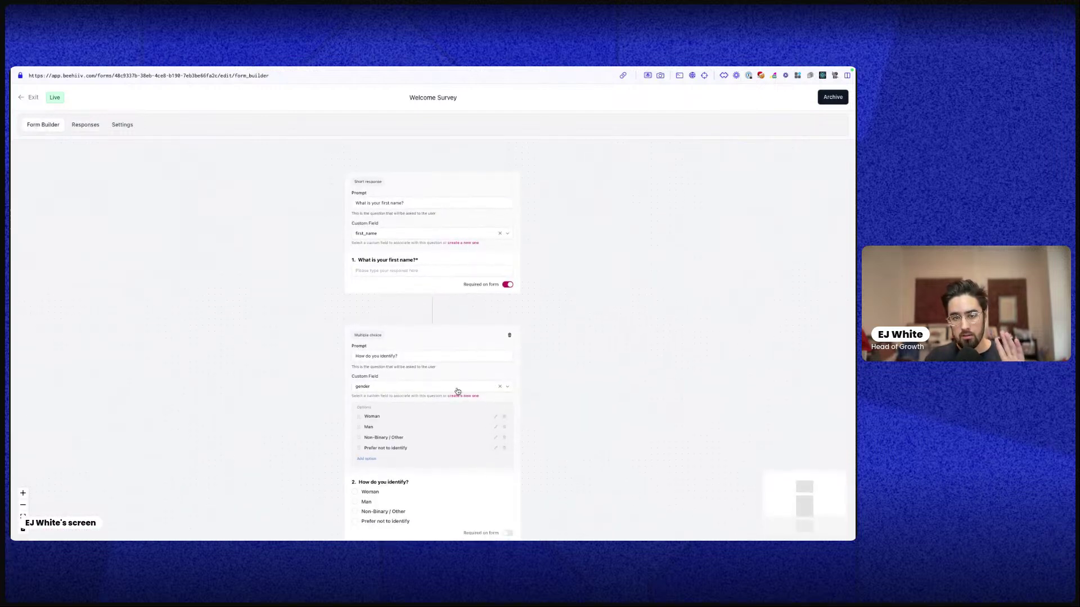
scroll(431, 366, up, 3)
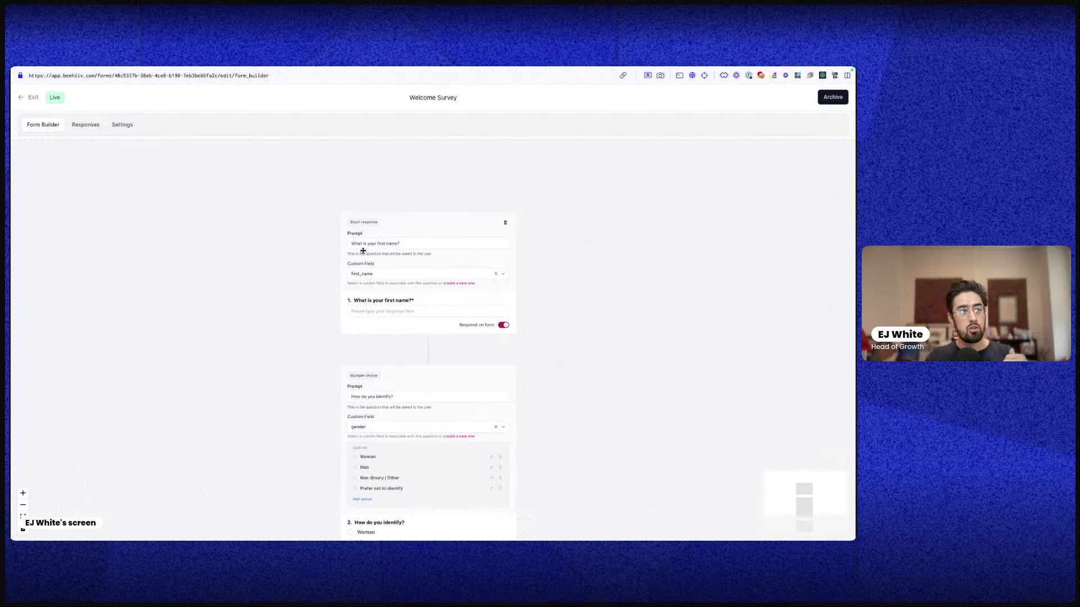
drag(352, 243, 374, 258)
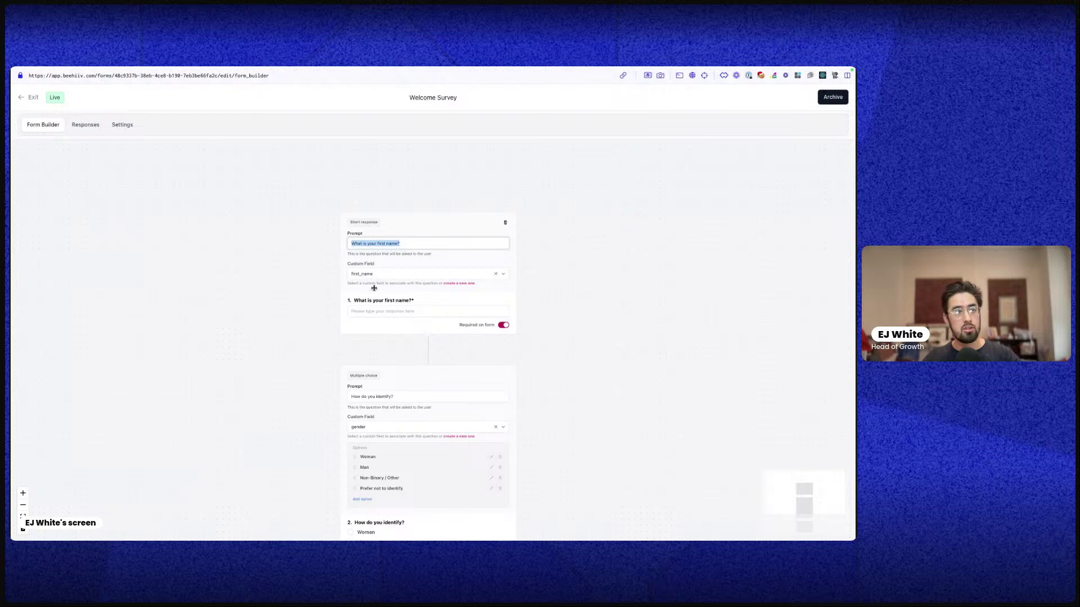
scroll(381, 318, down, 2)
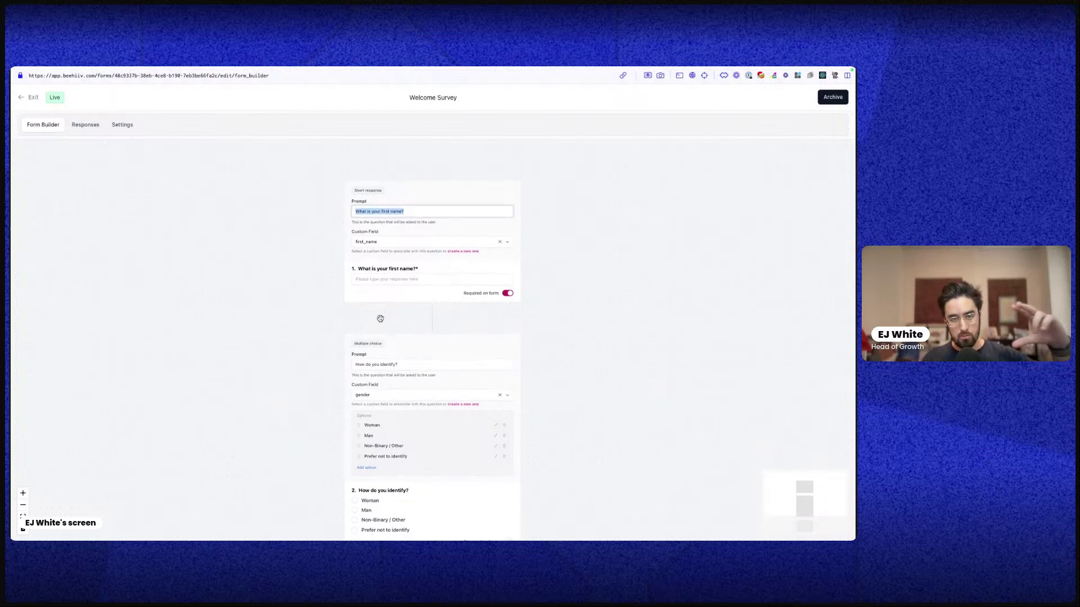
scroll(381, 331, down, 3)
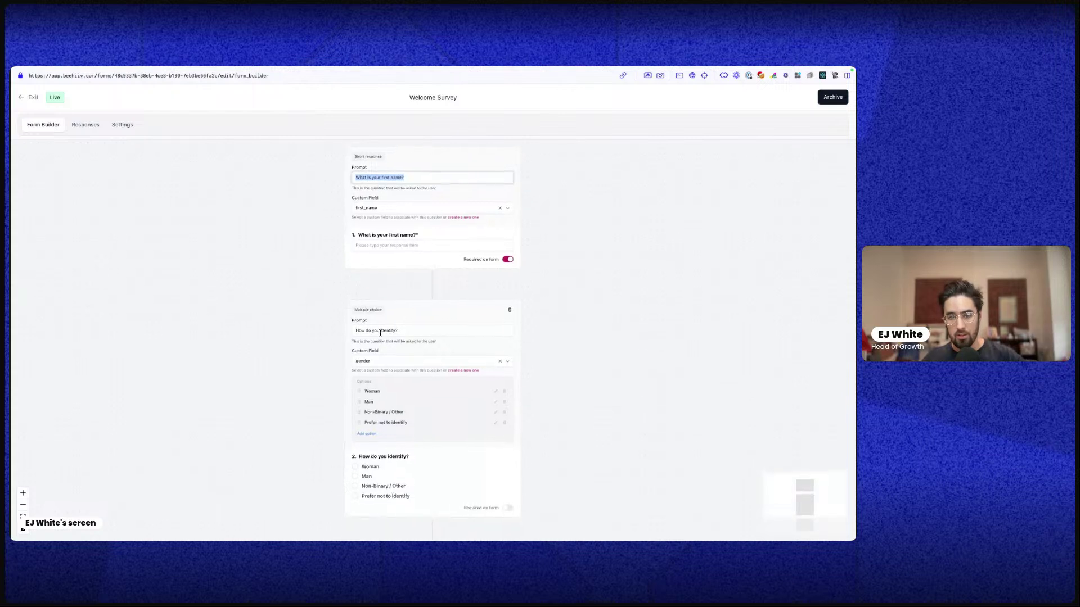
scroll(379, 338, down, 4)
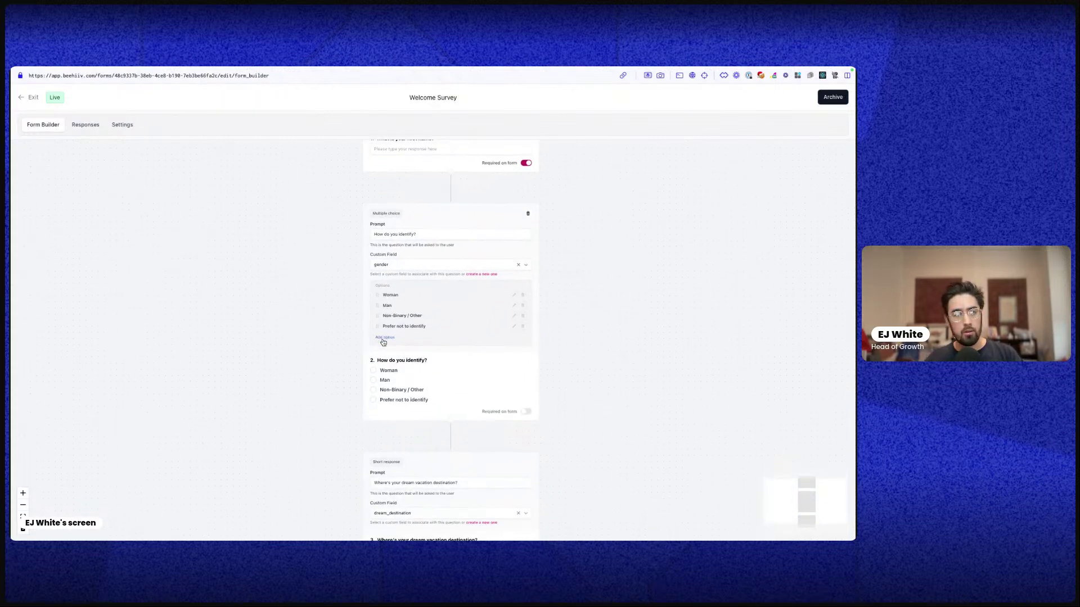
scroll(441, 264, up, 5)
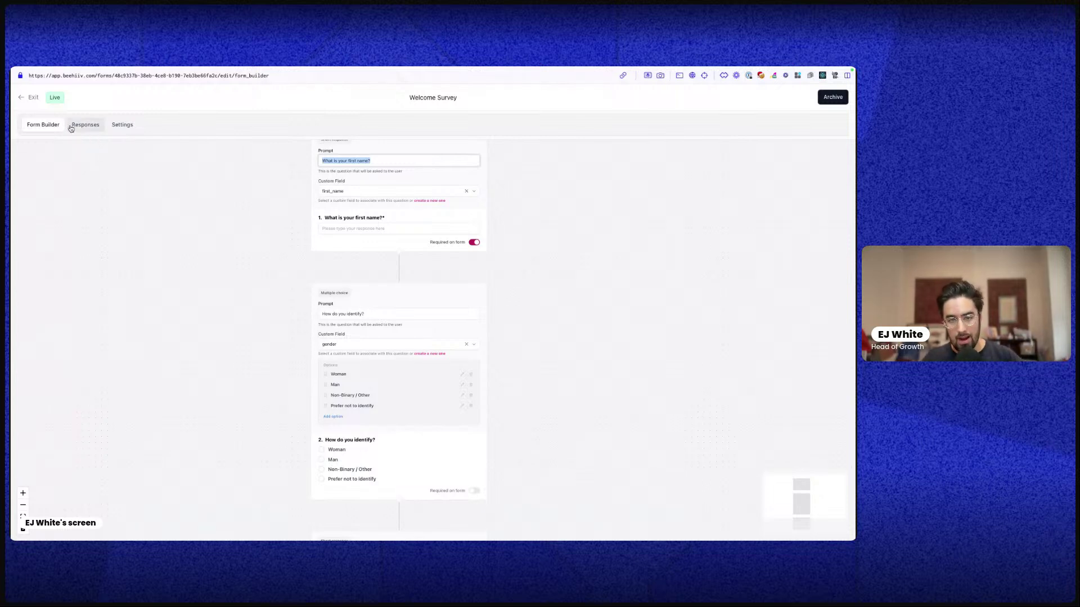
key(ctrl+Up)
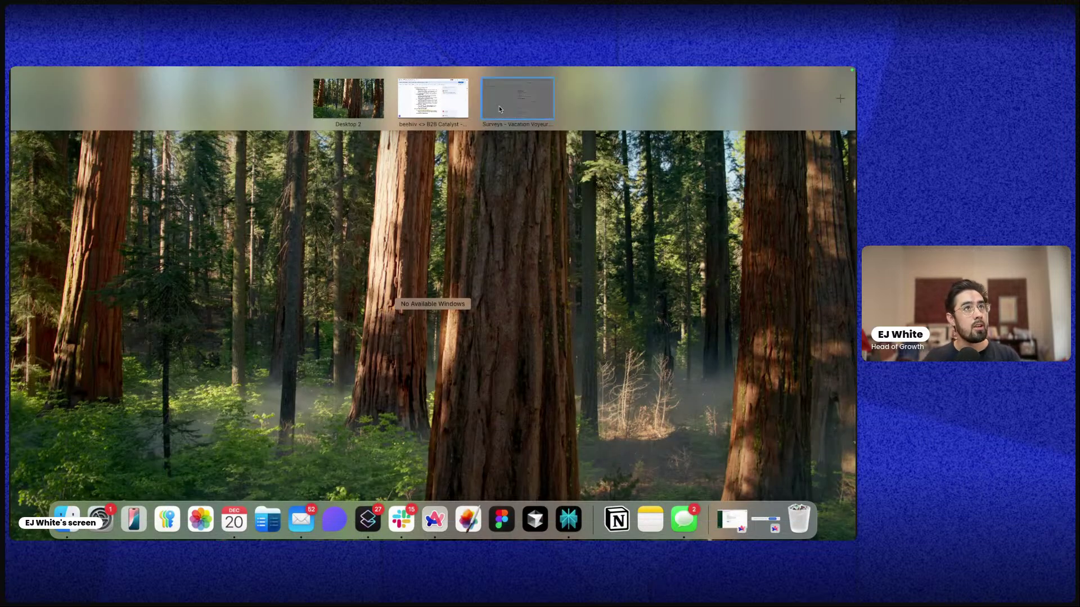
click(489, 110)
scroll(590, 360, up, 2)
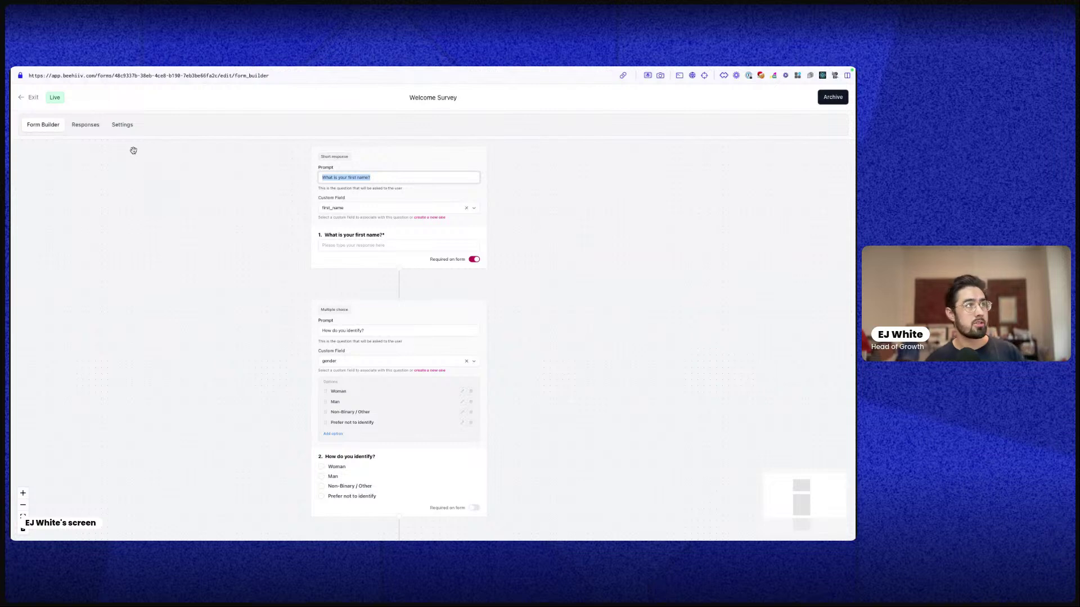
Exit to the Surveys list and toggle Welcome Survey through Standalone, ending as the Subscribe survey
click(32, 98)
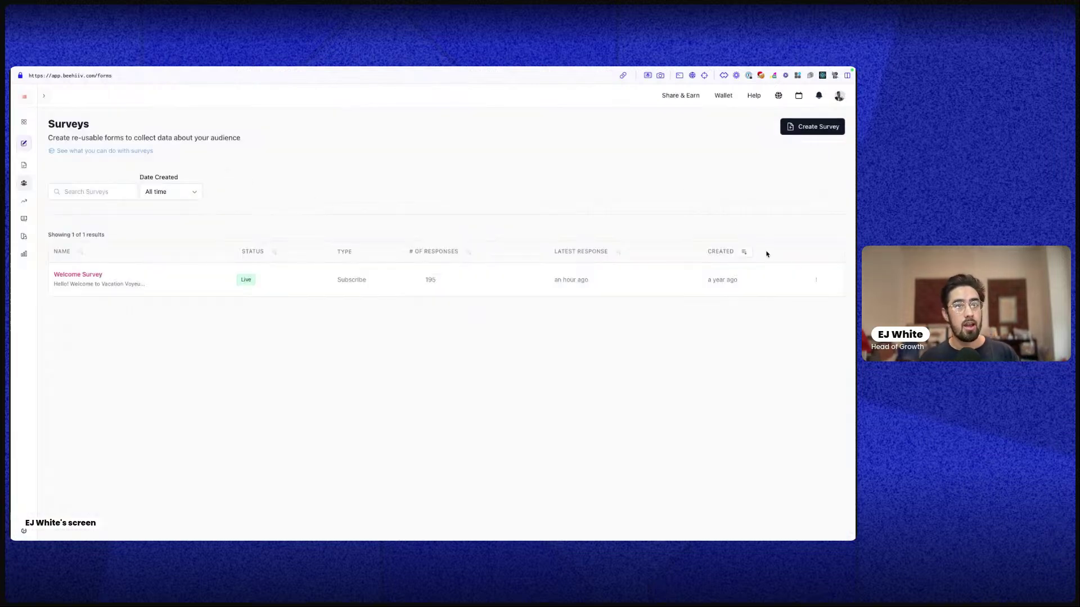
click(816, 281)
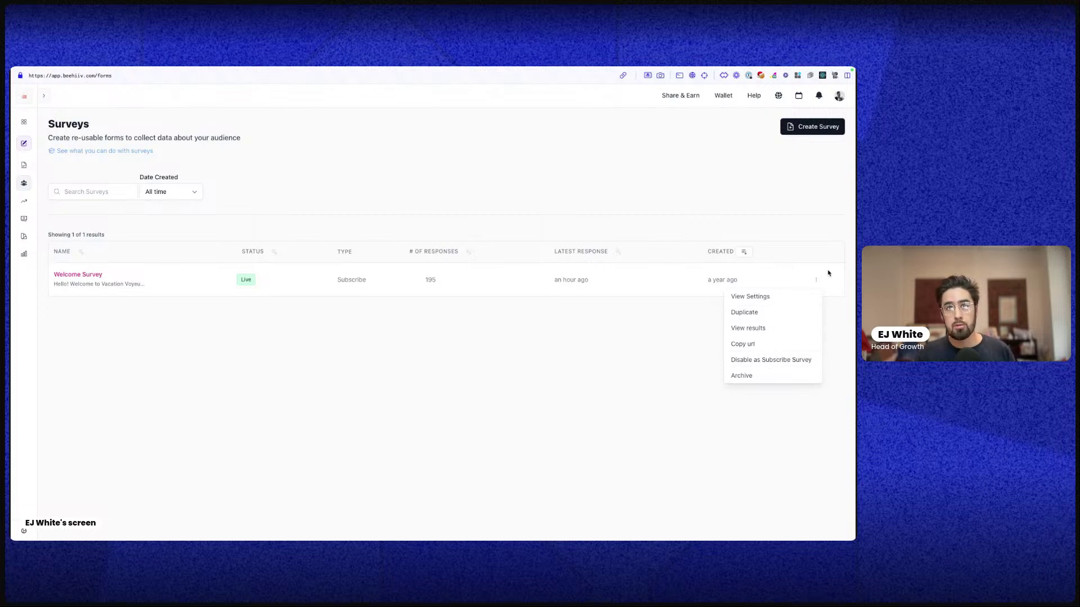
click(818, 280)
click(819, 281)
click(755, 365)
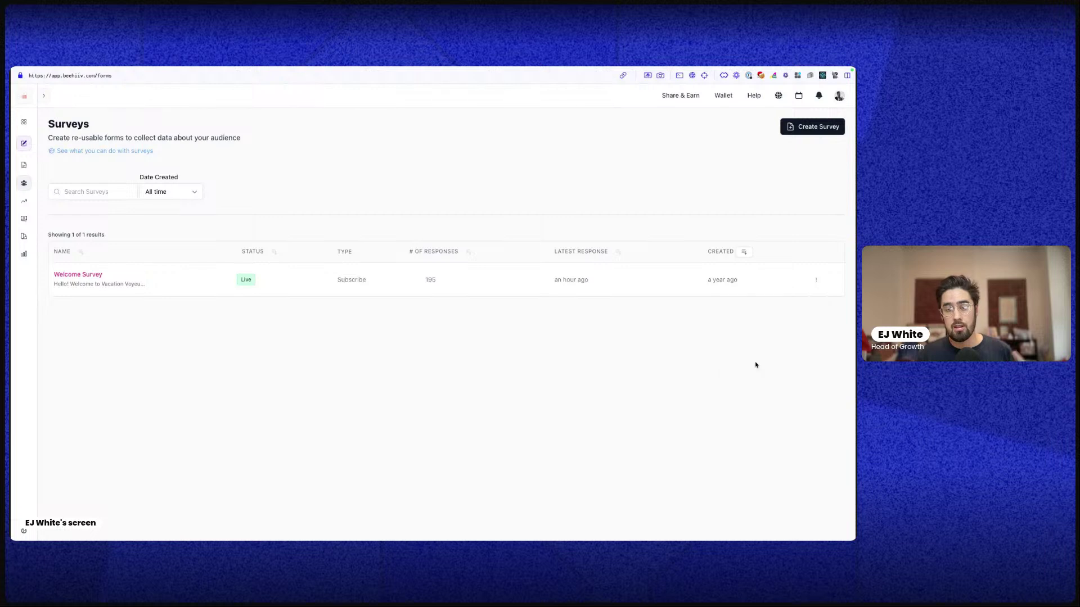
click(816, 280)
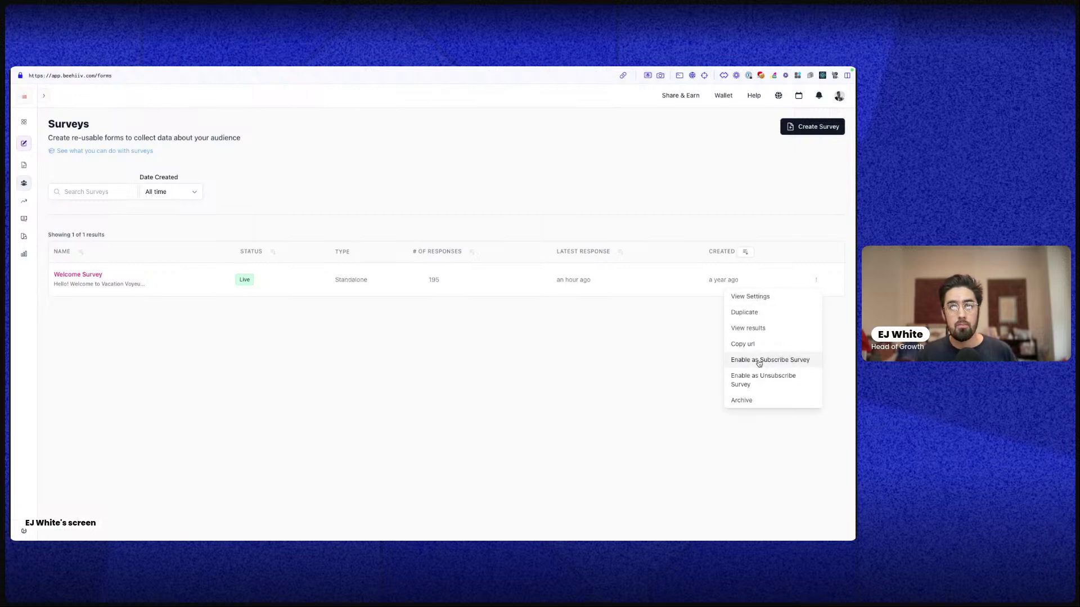
click(759, 361)
click(816, 280)
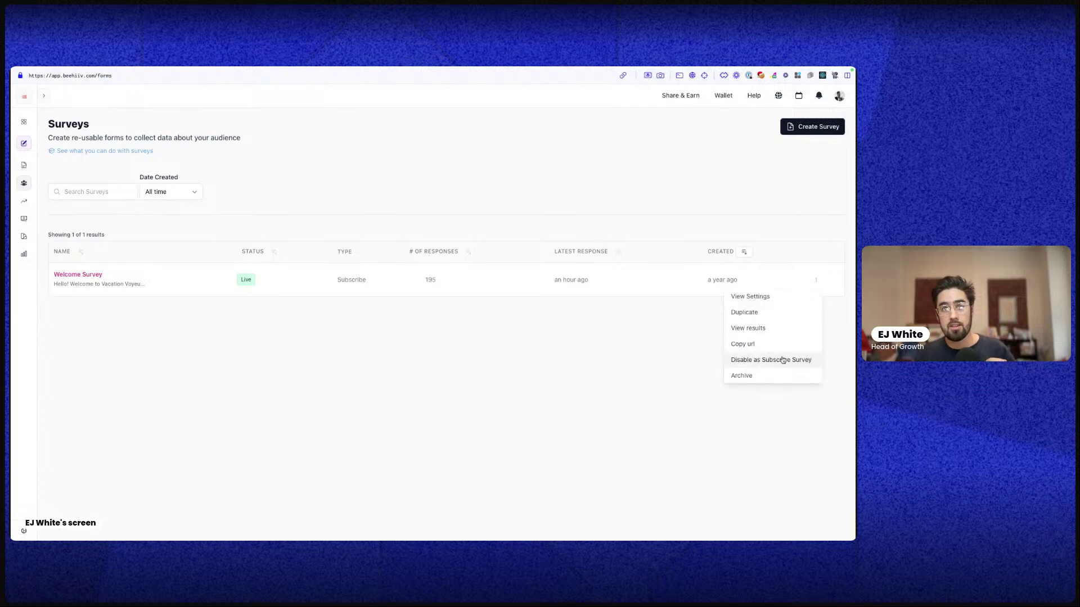
click(782, 360)
click(815, 280)
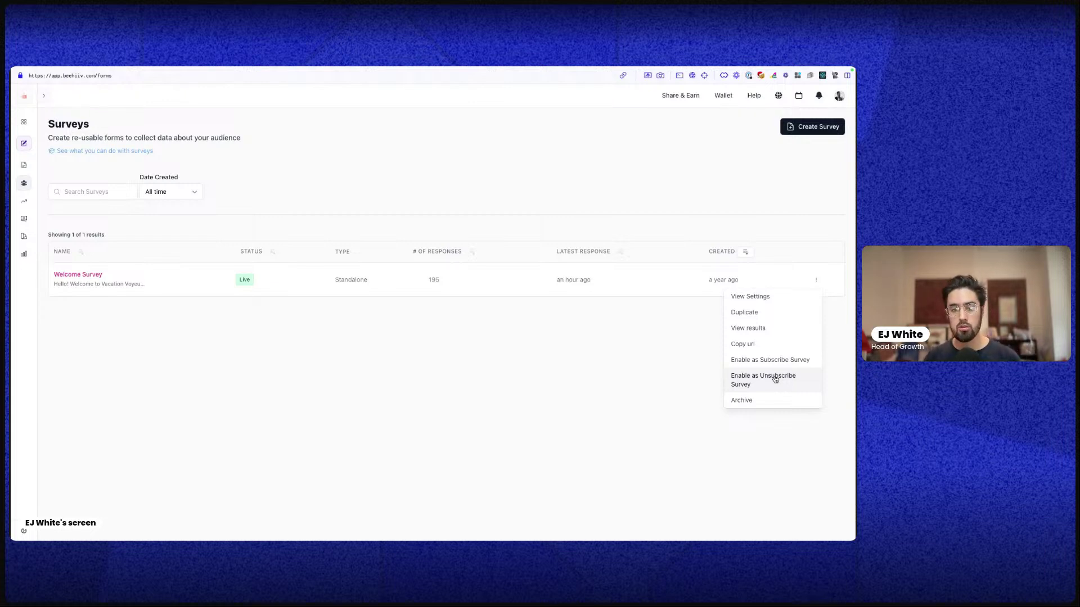
click(756, 359)
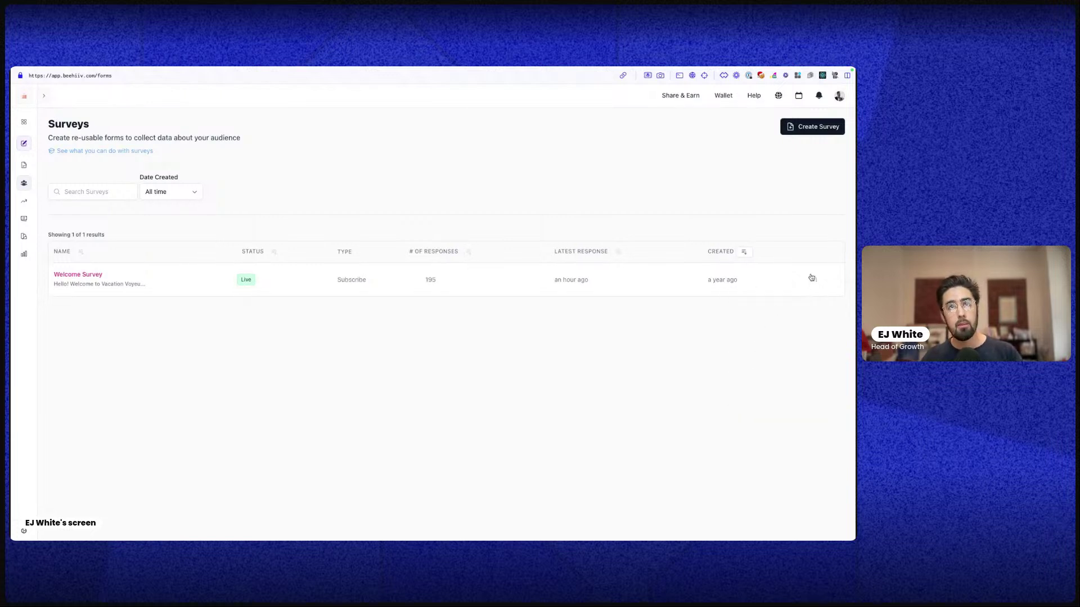
Copy the Welcome Survey's URL to the clipboard
click(813, 278)
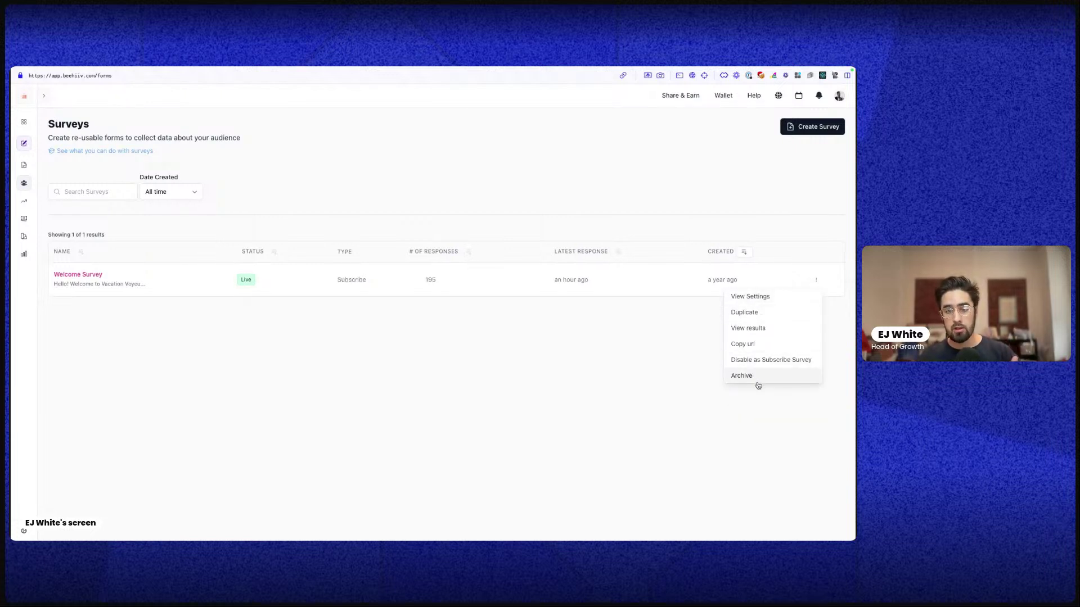
click(735, 341)
mouse_move(14, 223)
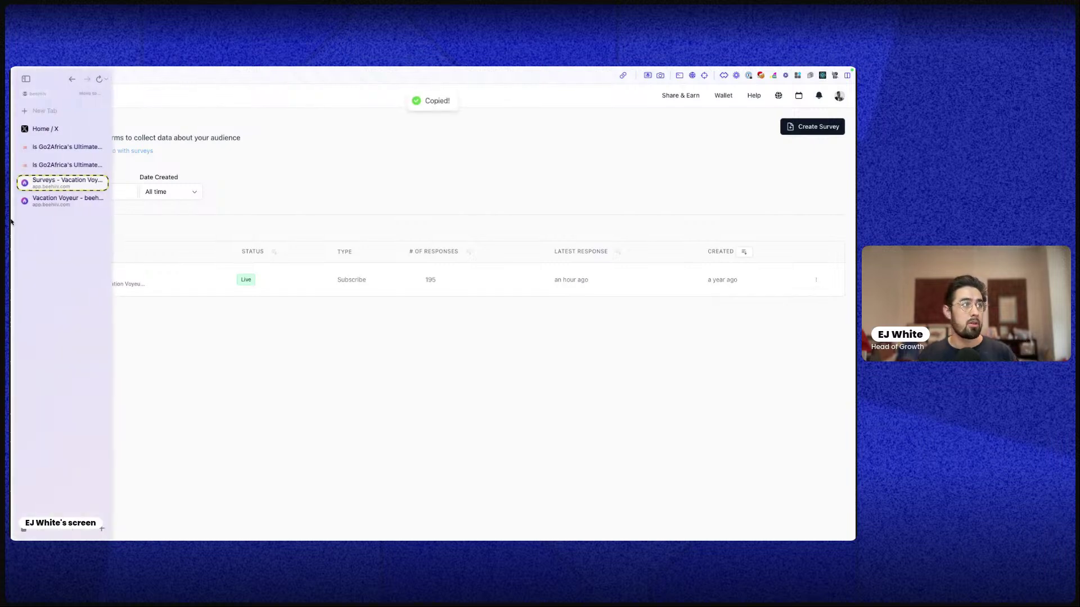
click(46, 112)
key(super+v)
key(super+z)
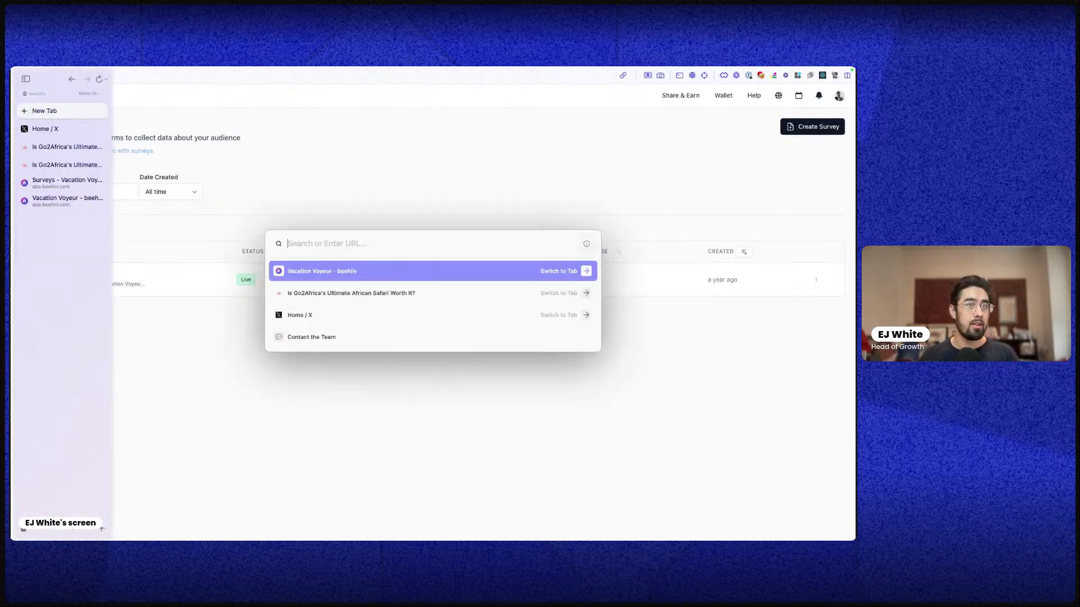
key(super+shift+n)
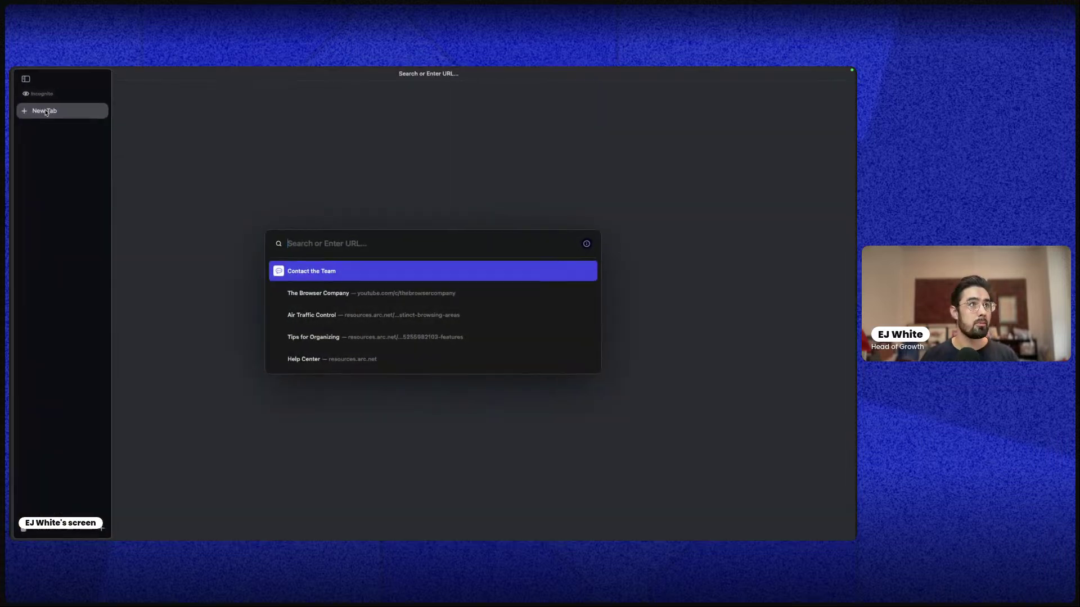
key(super+v)
key(Return)
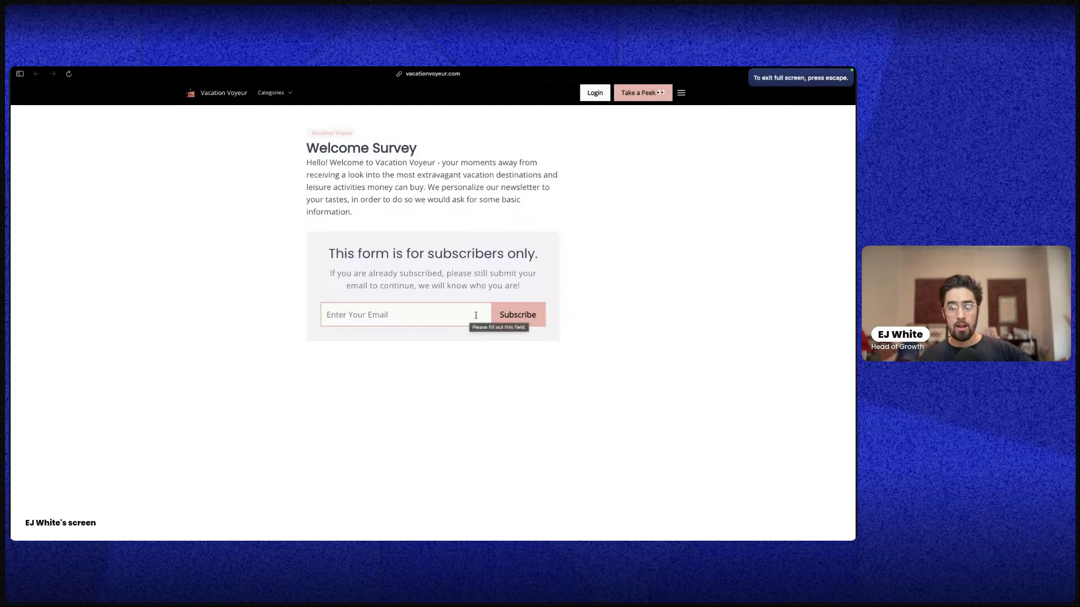
click(454, 319)
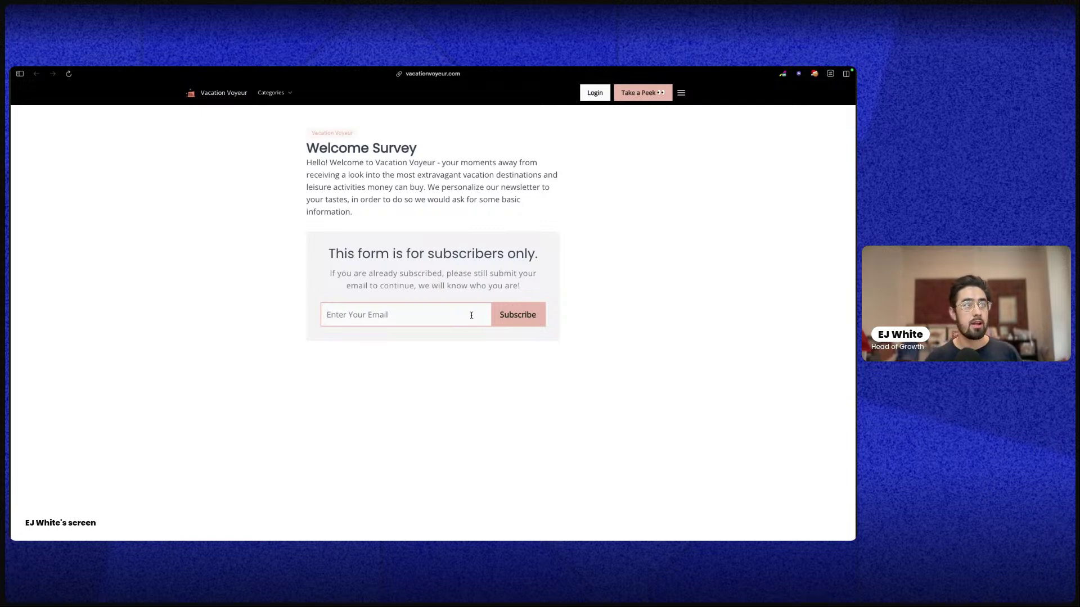
mouse_move(11, 285)
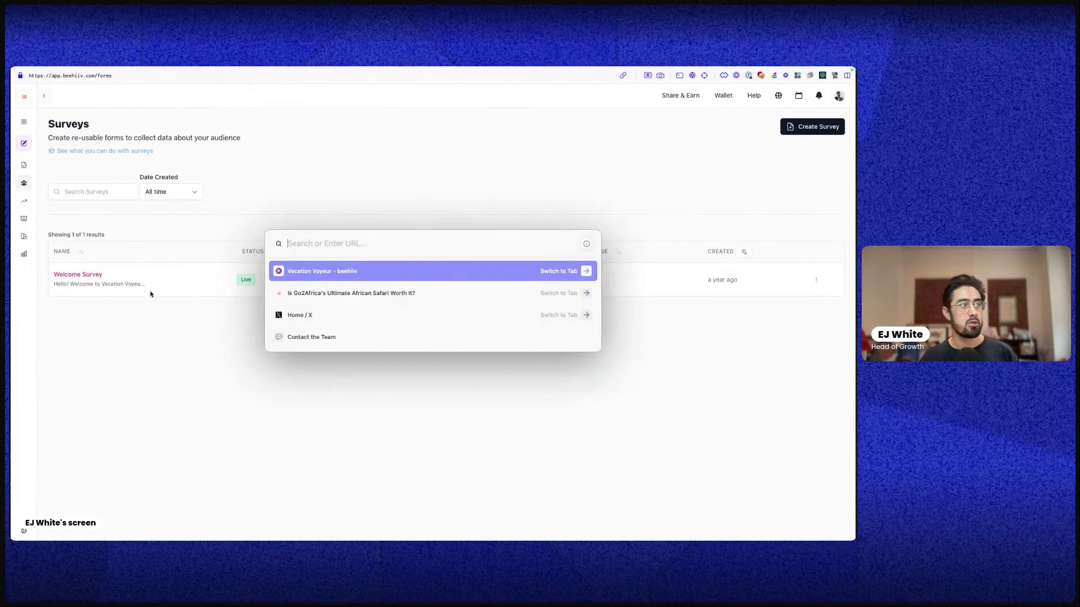
key(Return)
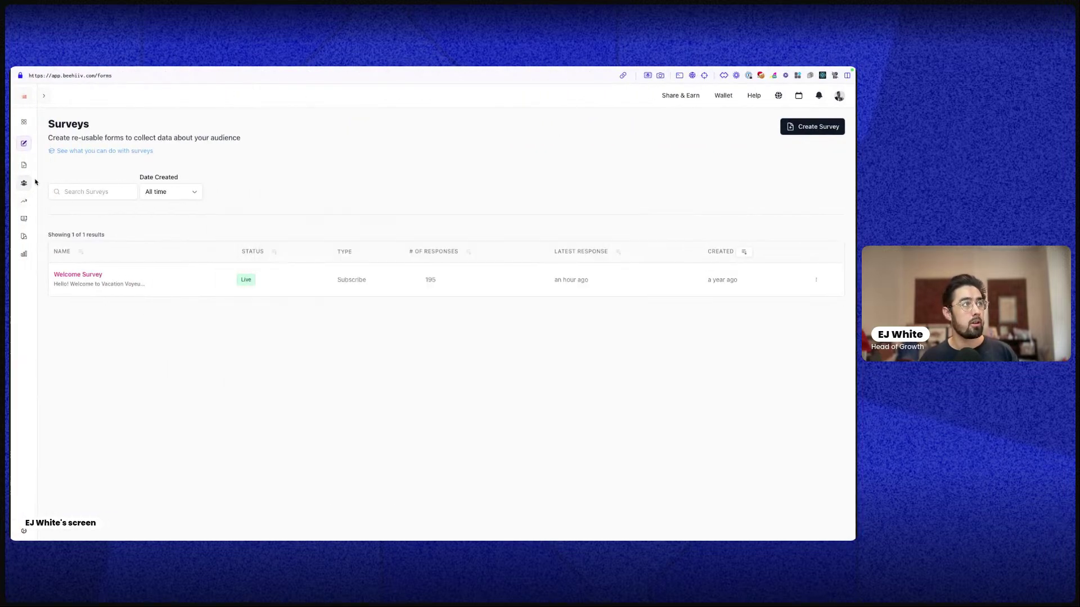
View the Test subscribe form's embed codes, selecting the Slim Embed line before closing
mouse_move(25, 183)
click(56, 296)
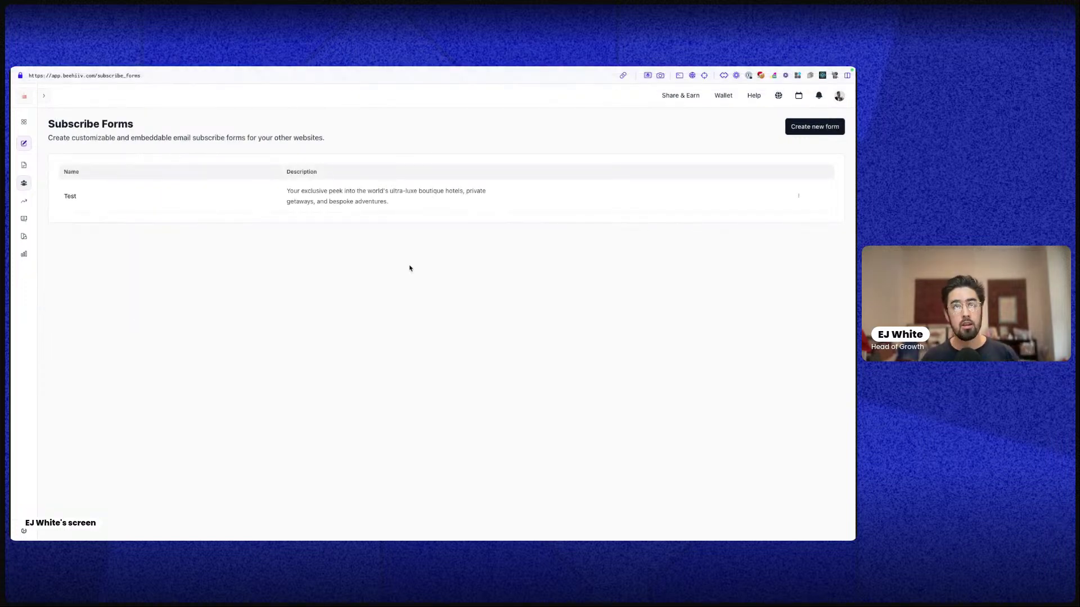
click(799, 195)
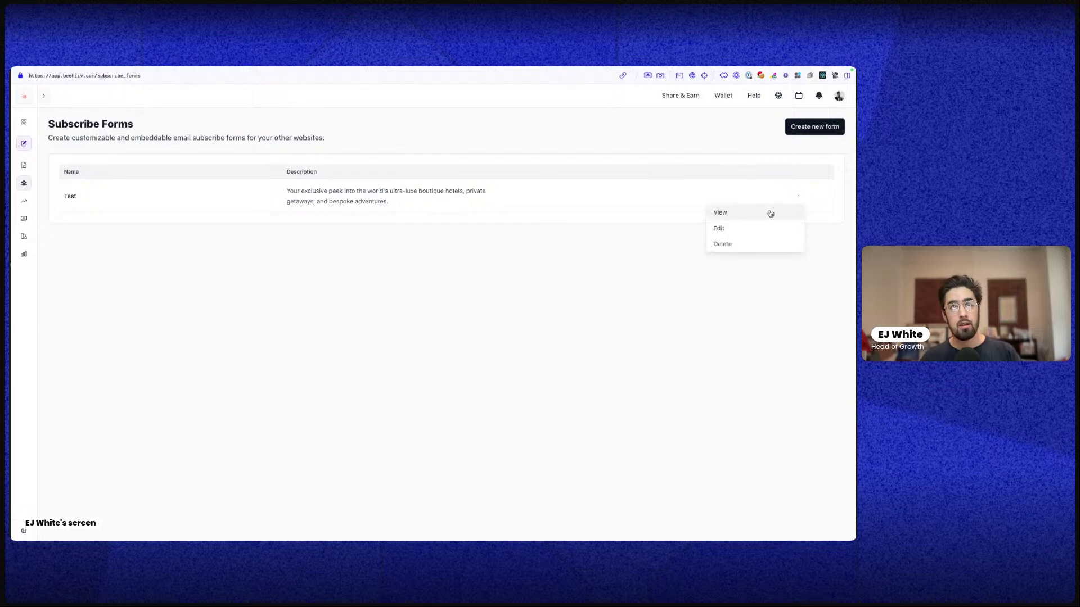
click(748, 216)
scroll(612, 369, down, 6)
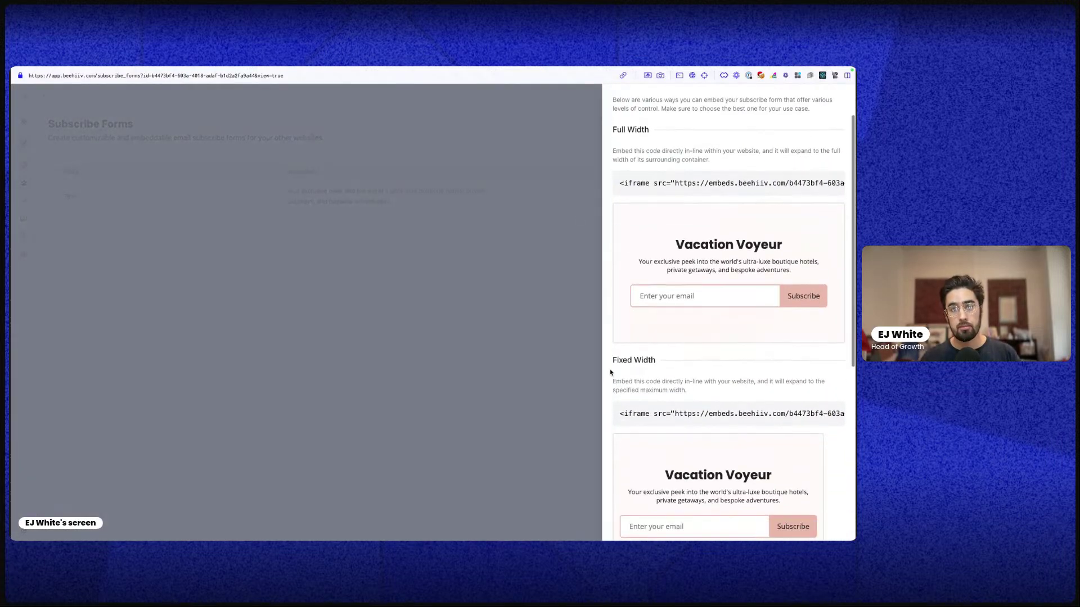
scroll(689, 382, up, 4)
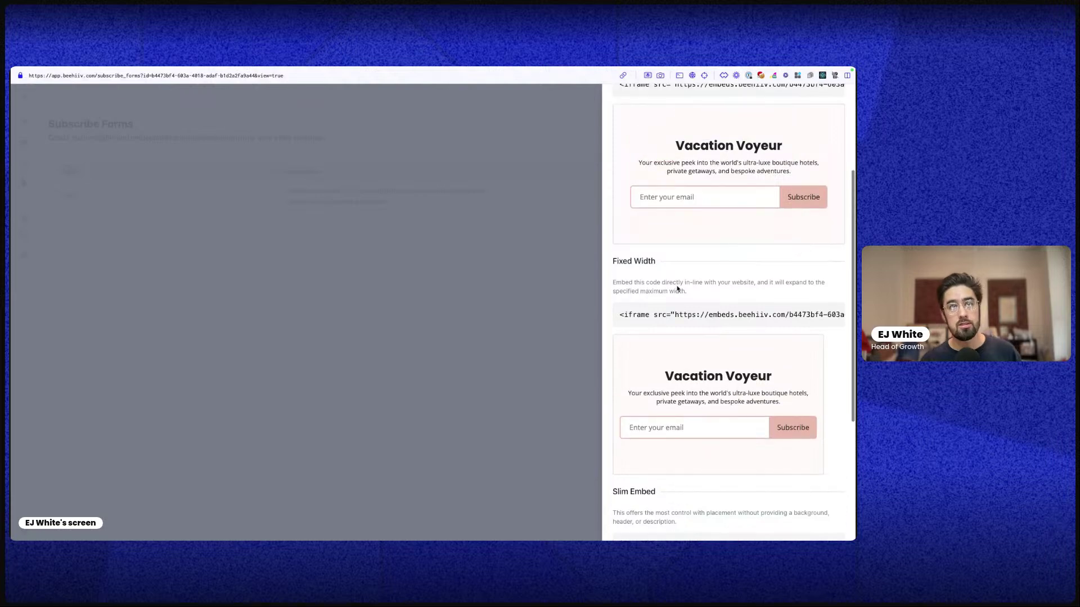
scroll(691, 407, down, 3)
triple_click(695, 395)
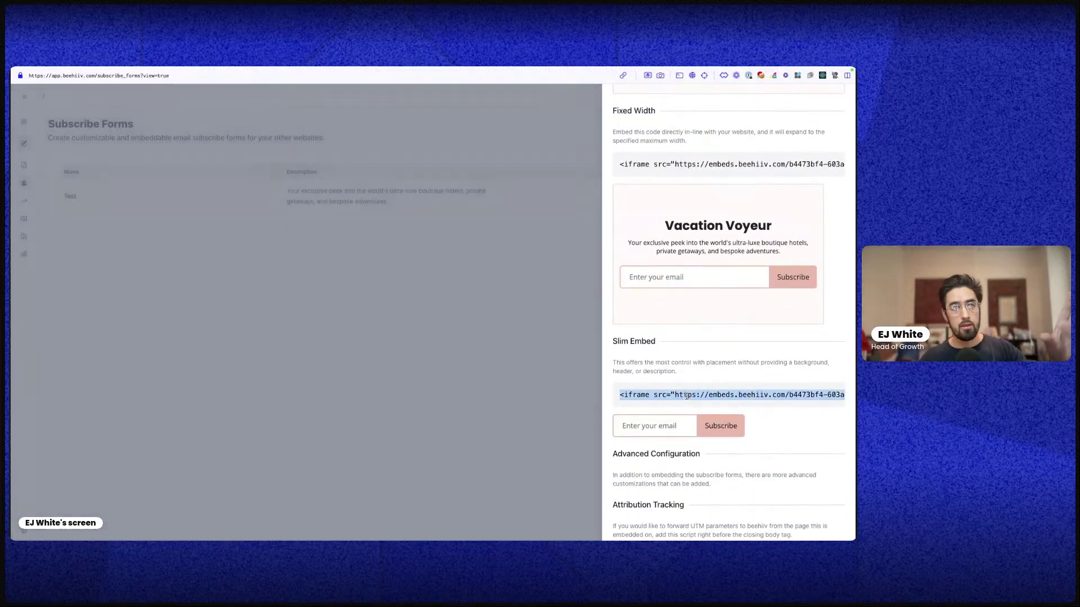
click(347, 316)
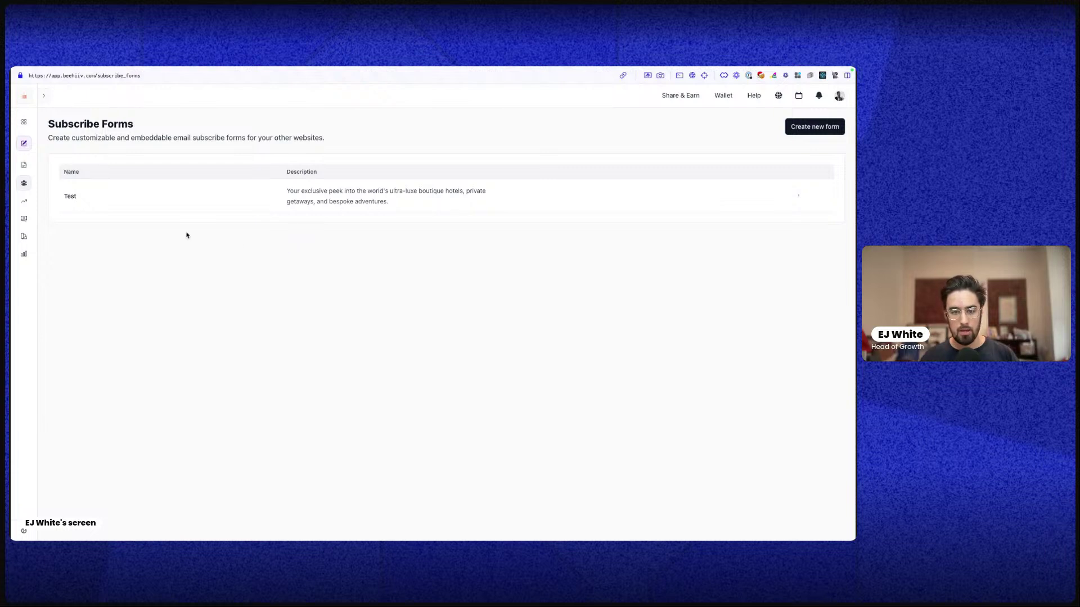
Review the Referral Program rewards, including the Insiders access reward
mouse_move(24, 201)
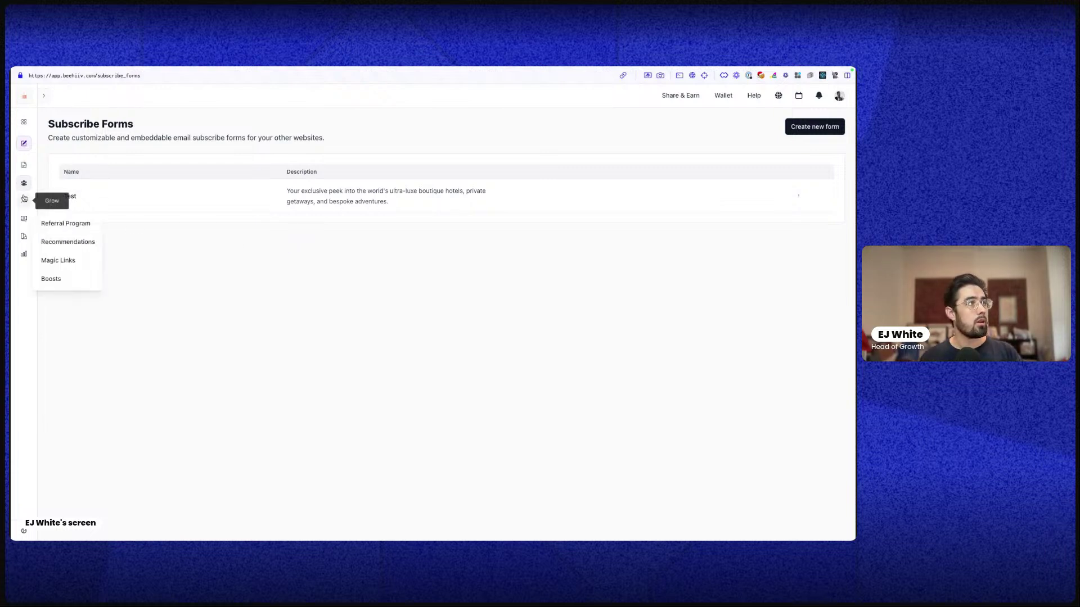
click(64, 224)
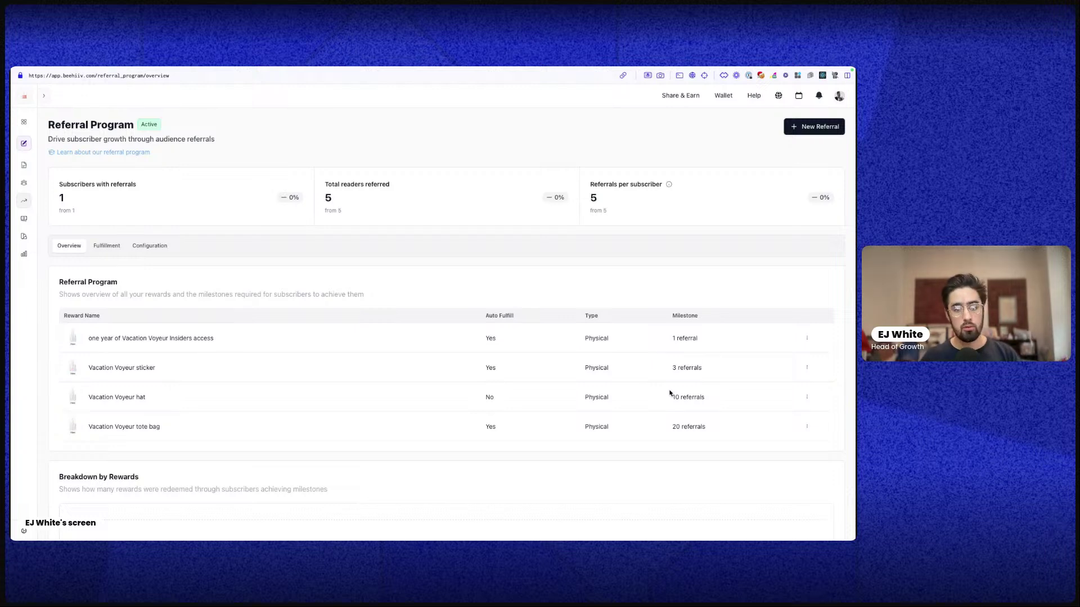
triple_click(139, 340)
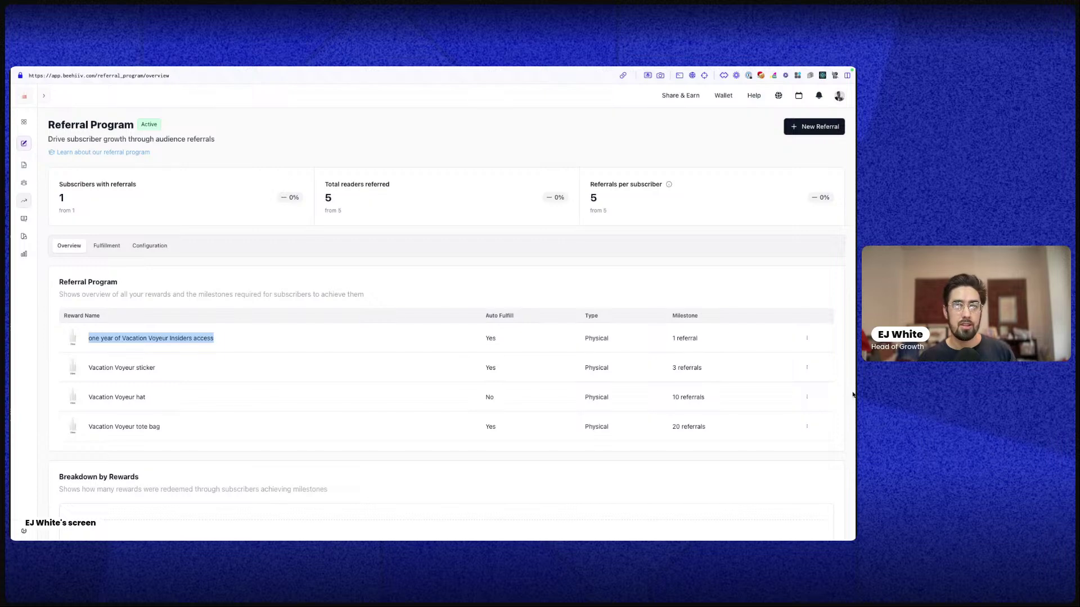
Inspect the Vacation Voyeur sticker reward's edit form, then go back to the home dashboard
click(806, 367)
click(769, 385)
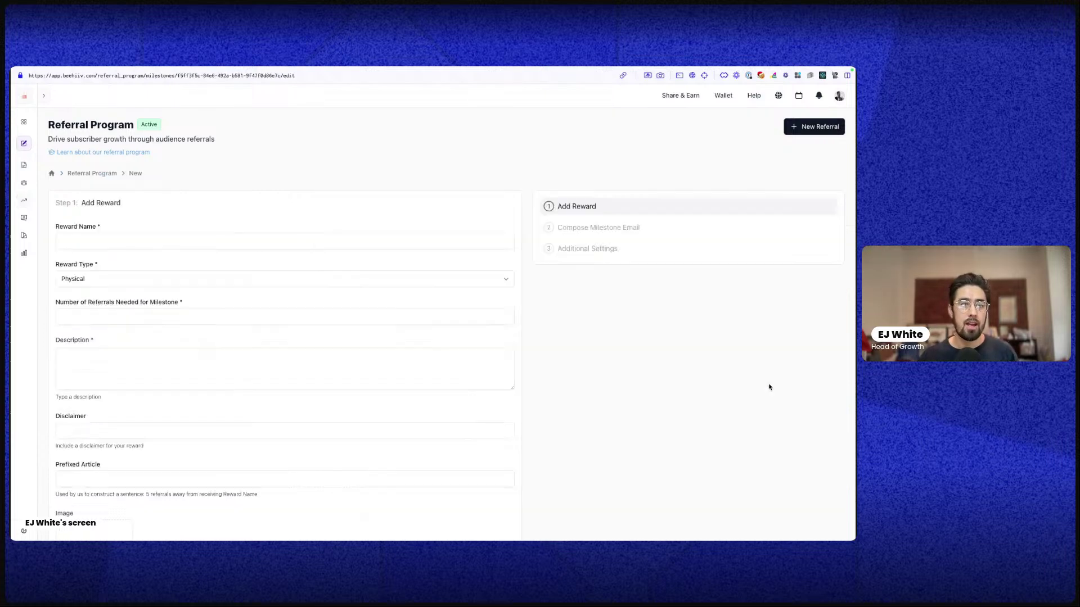
scroll(365, 430, down, 4)
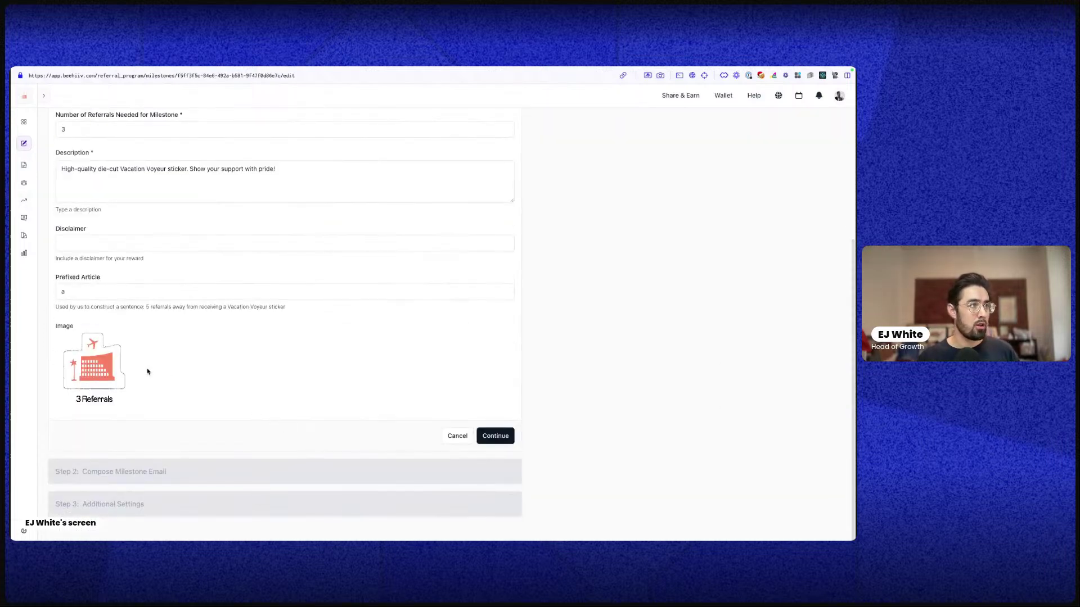
mouse_move(135, 366)
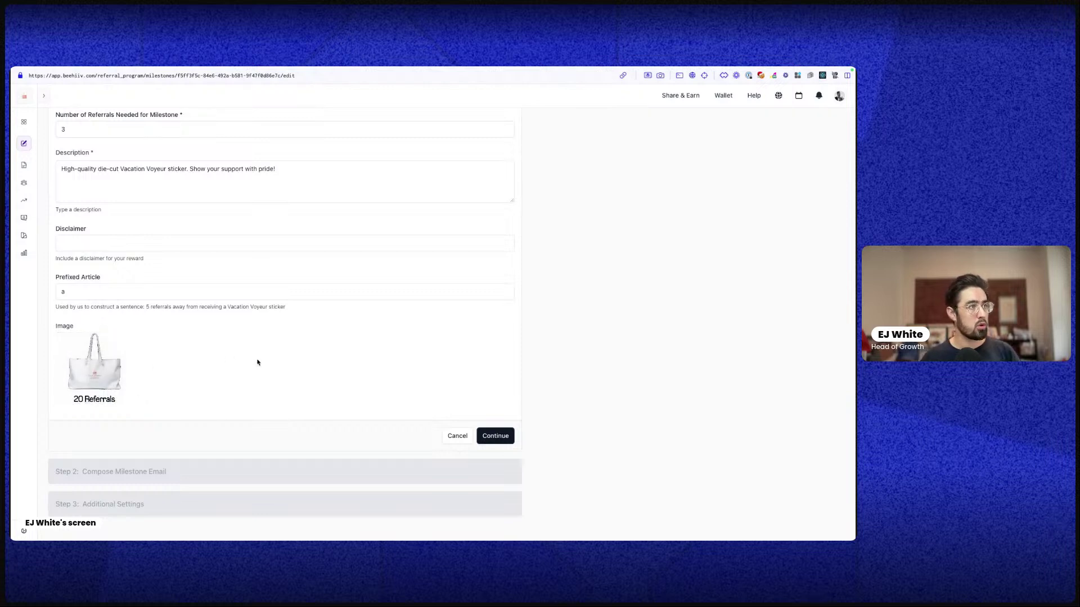
scroll(230, 408, up, 2)
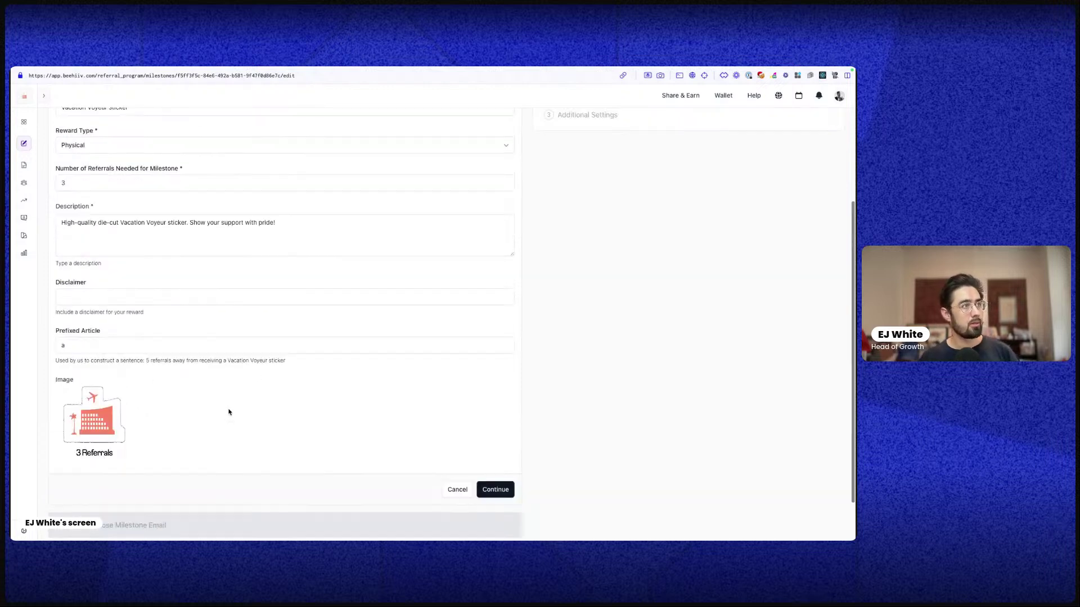
scroll(229, 412, up, 5)
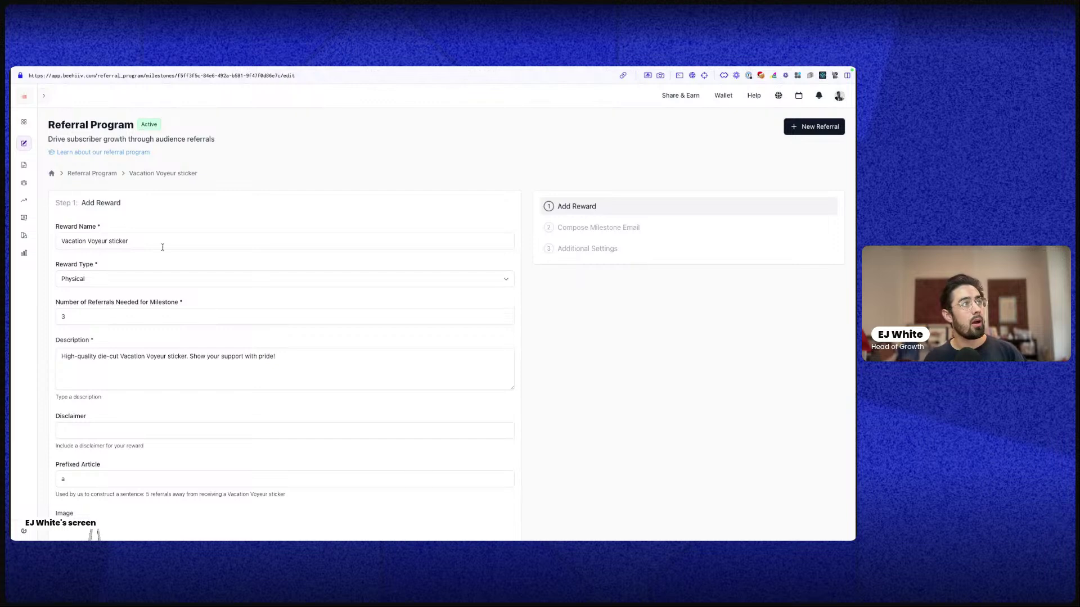
scroll(212, 342, down, 5)
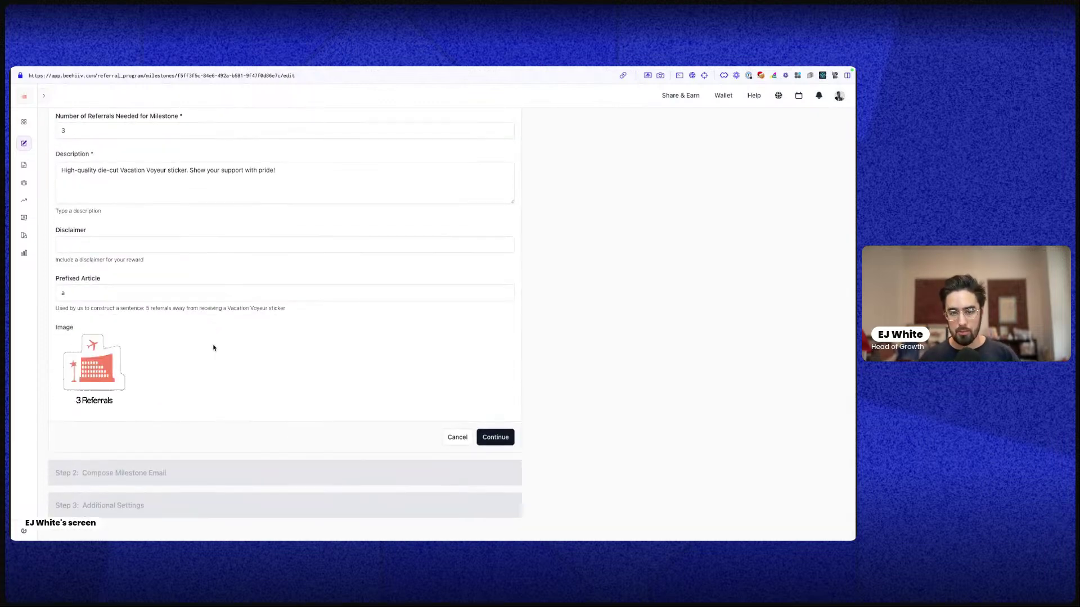
scroll(246, 197, up, 5)
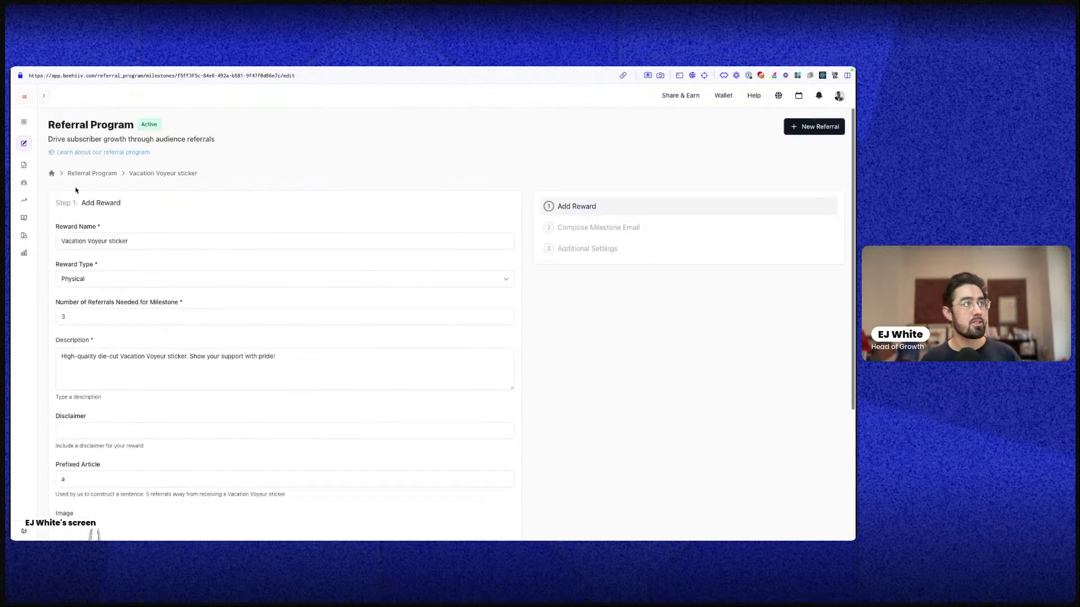
click(49, 174)
scroll(460, 297, down, 2)
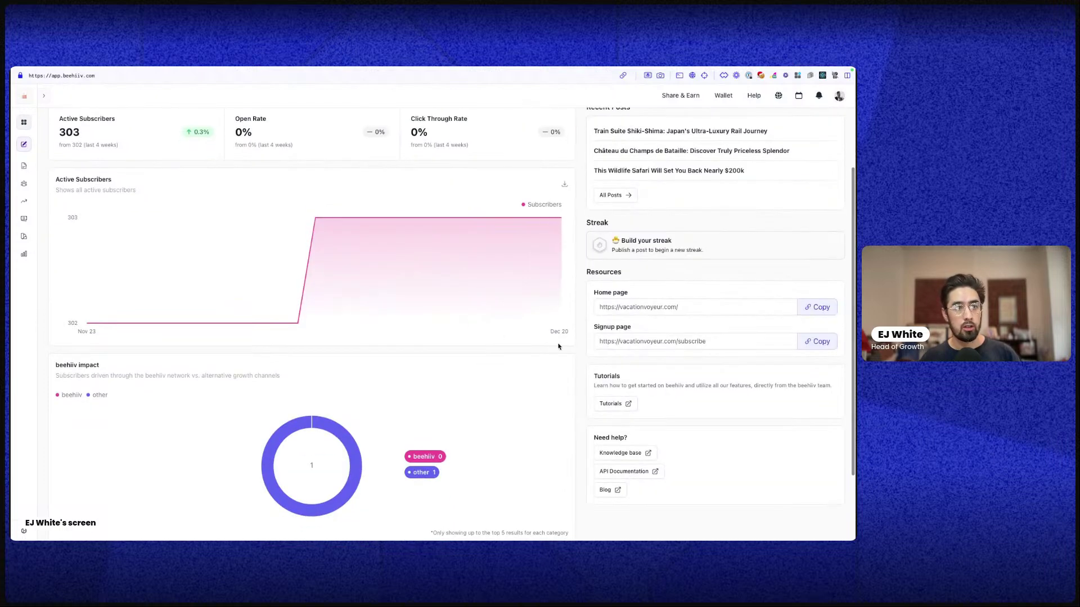
scroll(701, 405, up, 2)
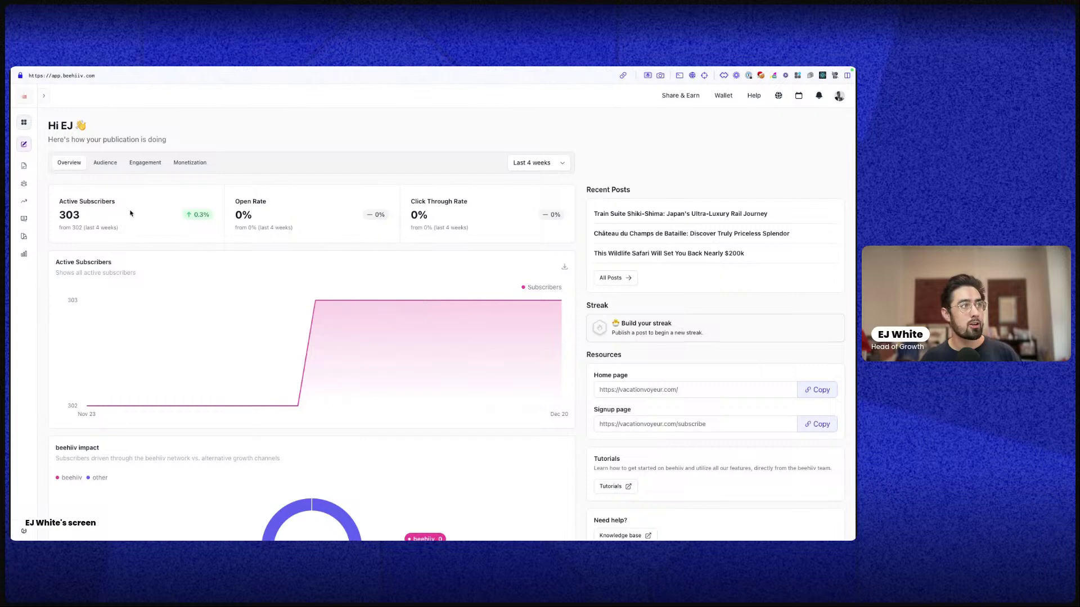
click(99, 162)
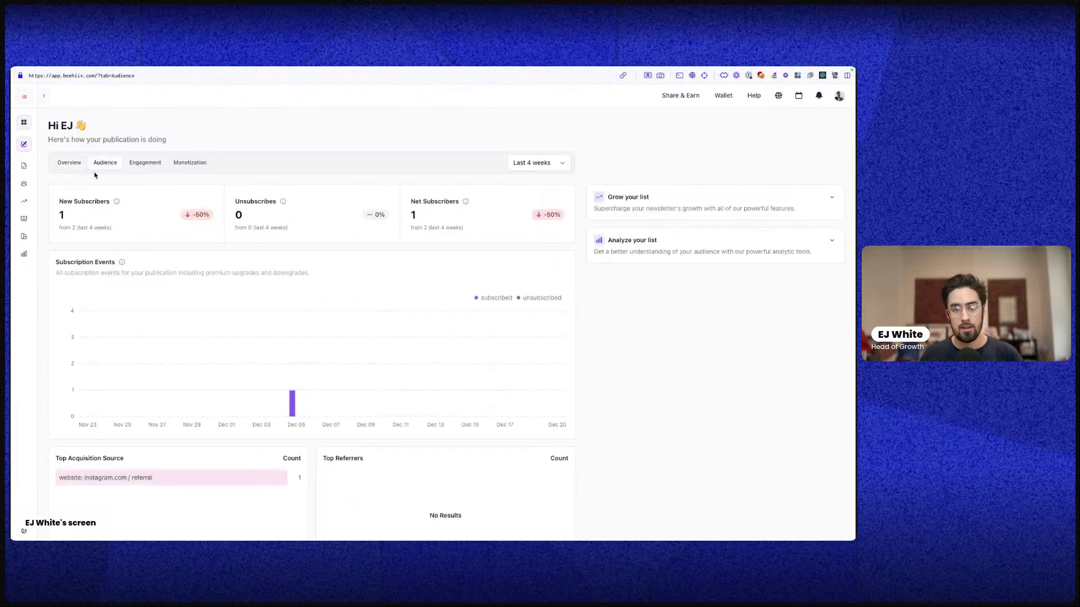
click(22, 166)
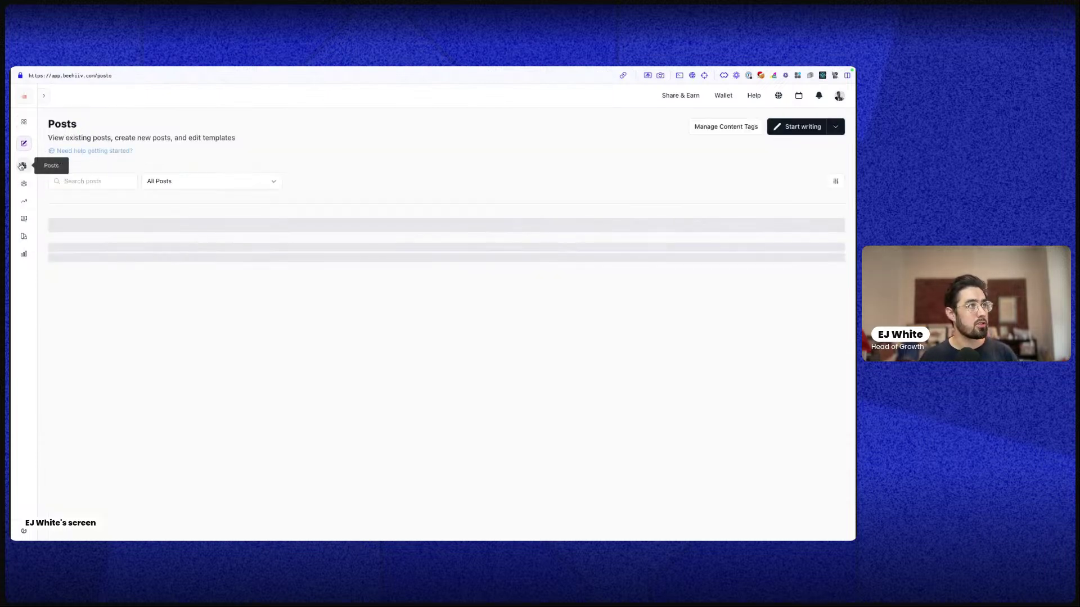
mouse_move(23, 201)
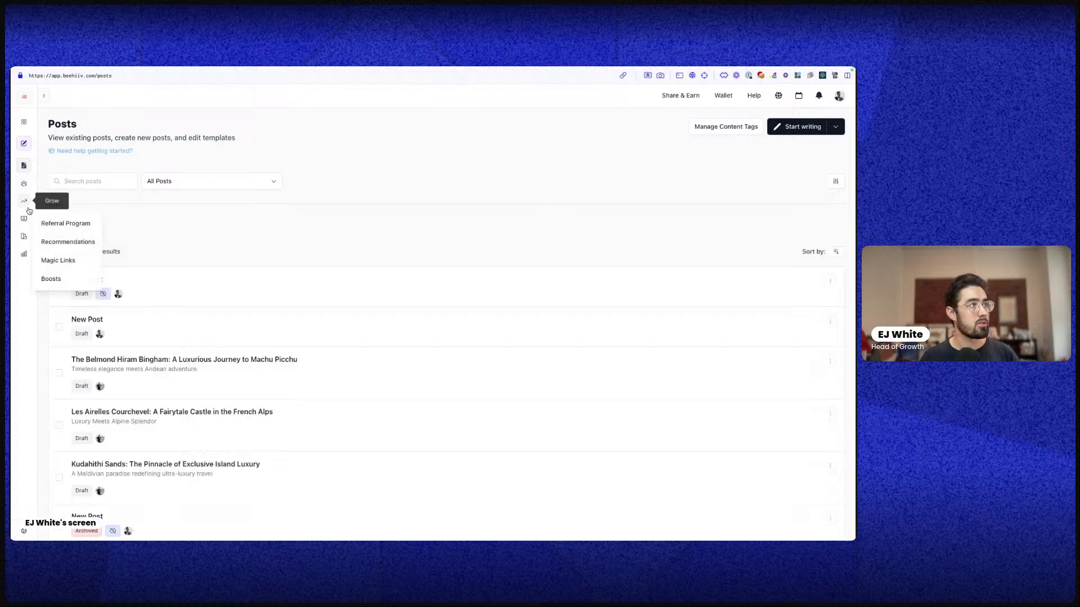
click(54, 243)
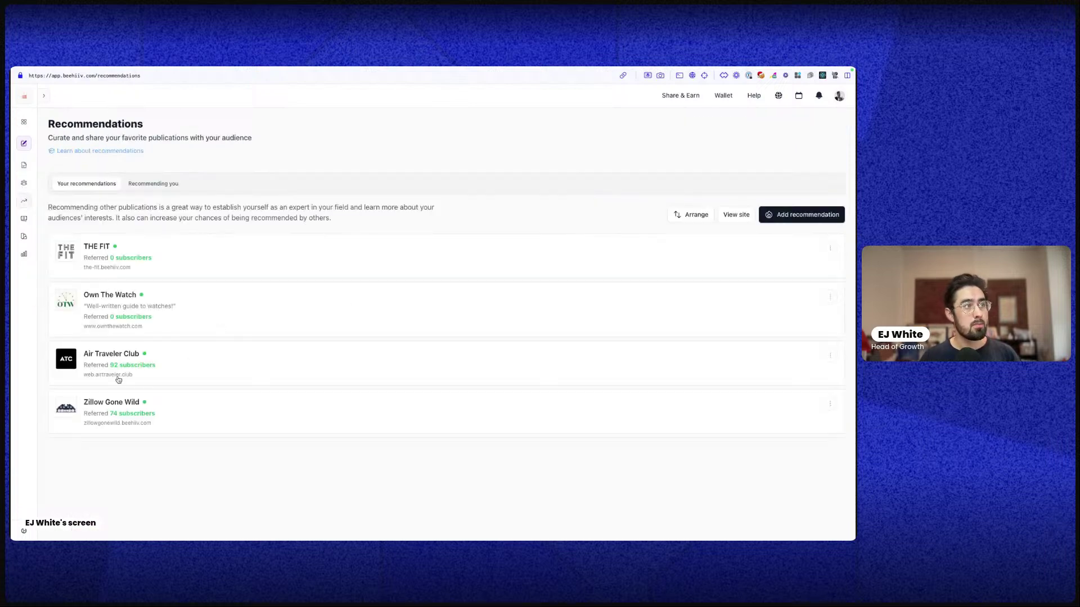
click(835, 214)
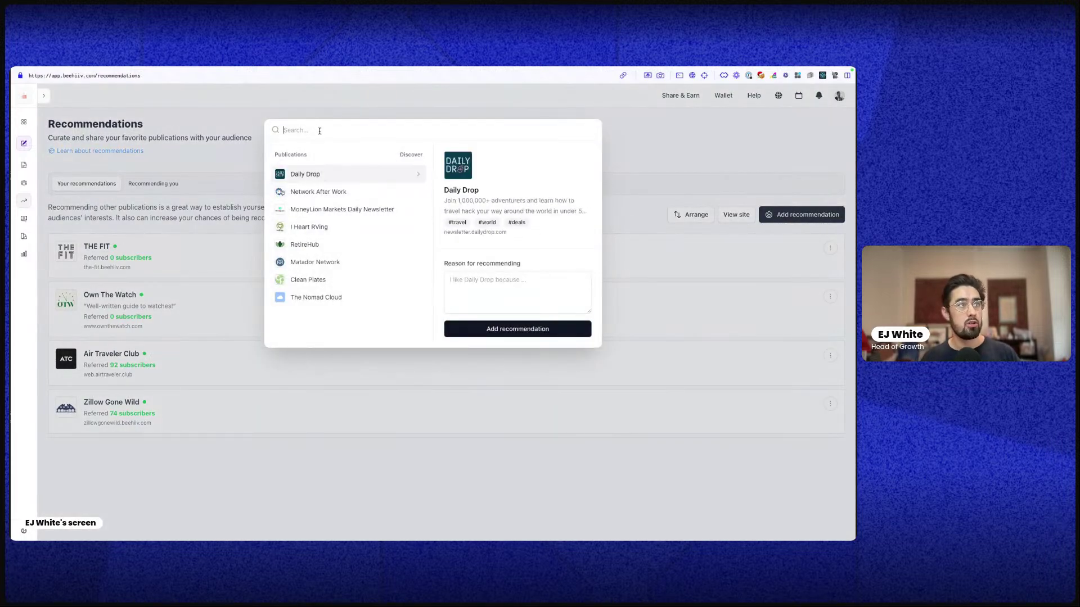
text(art)
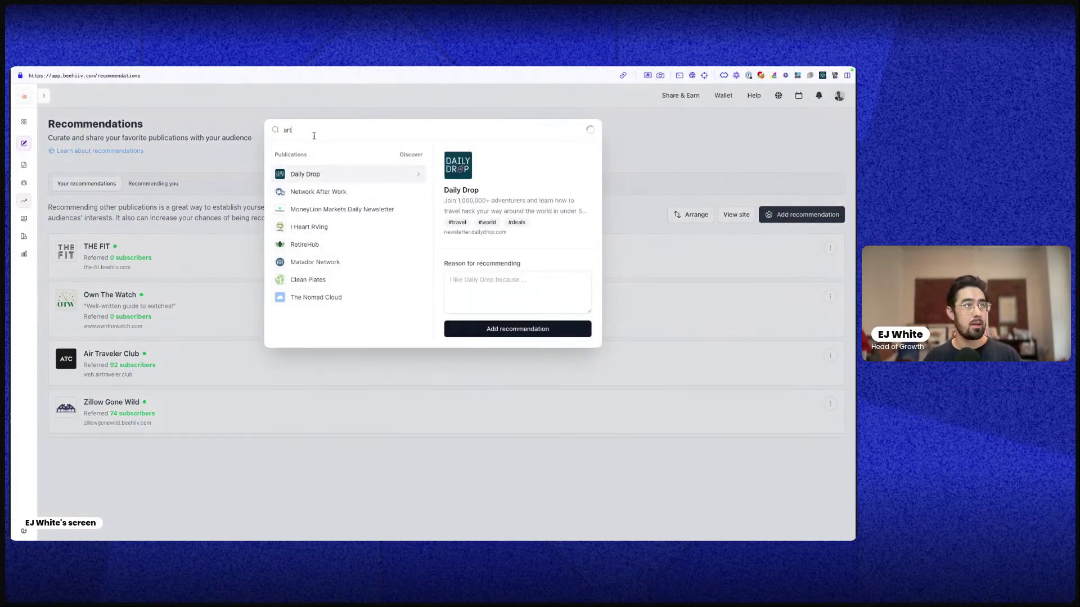
key(Down)
key(Down)
key(Down)
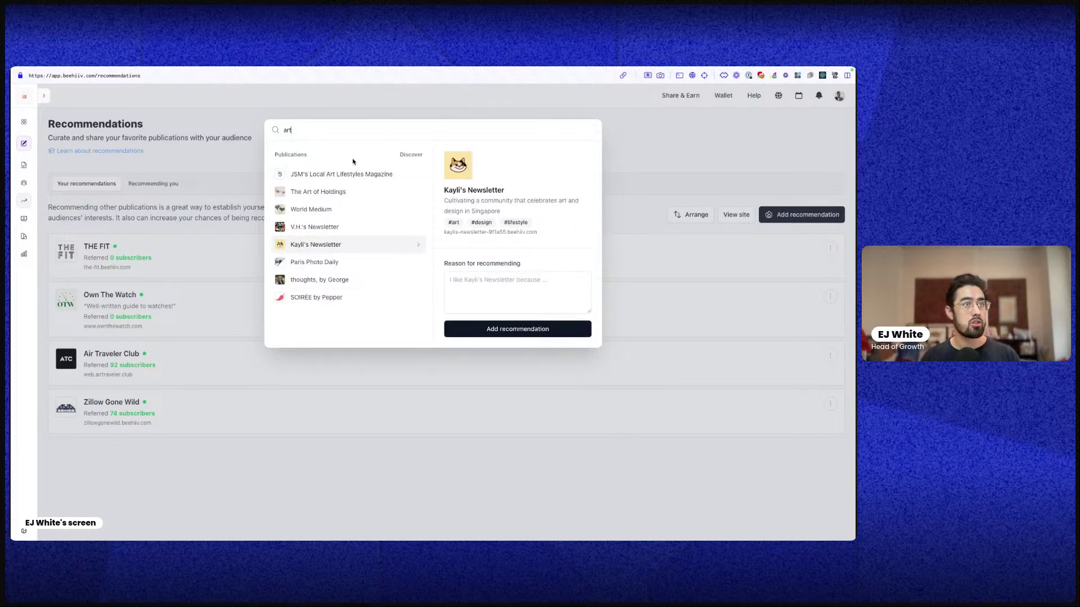
key(BackSpace)
key(BackSpace)
key(BackSpace)
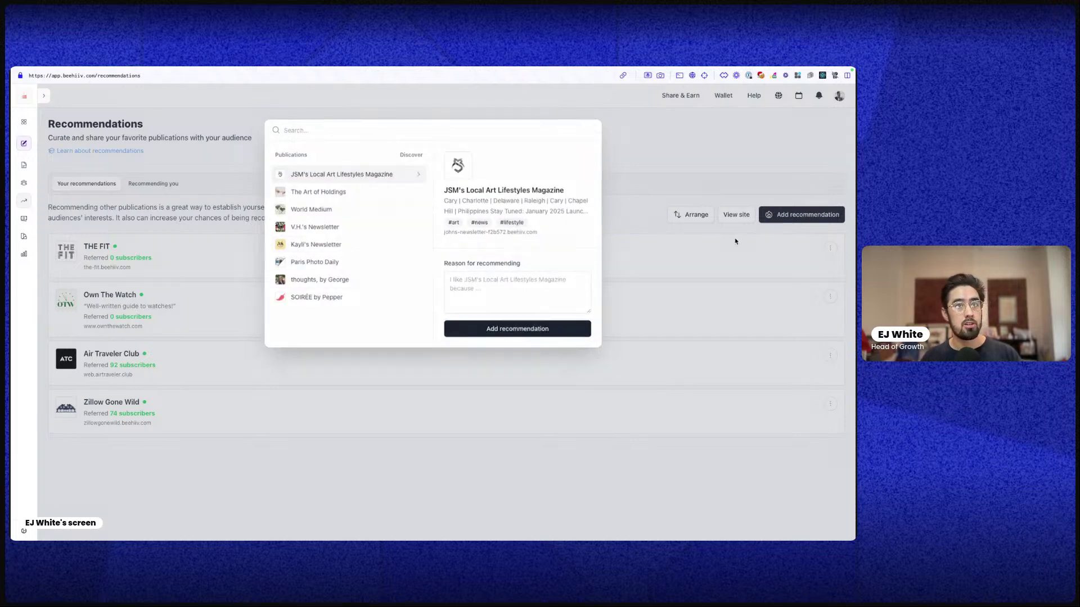
click(730, 246)
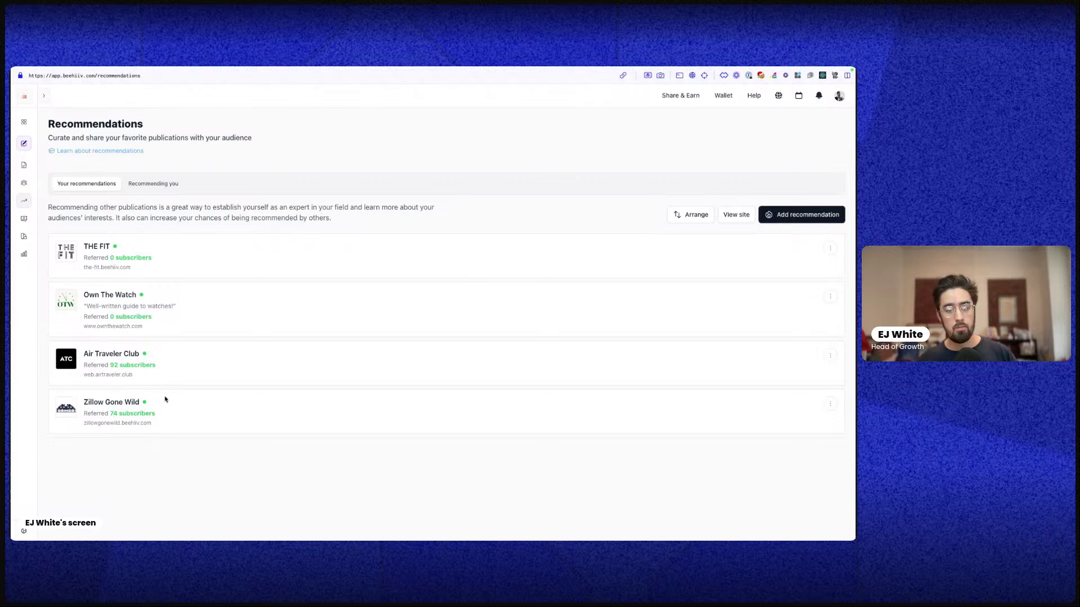
click(169, 186)
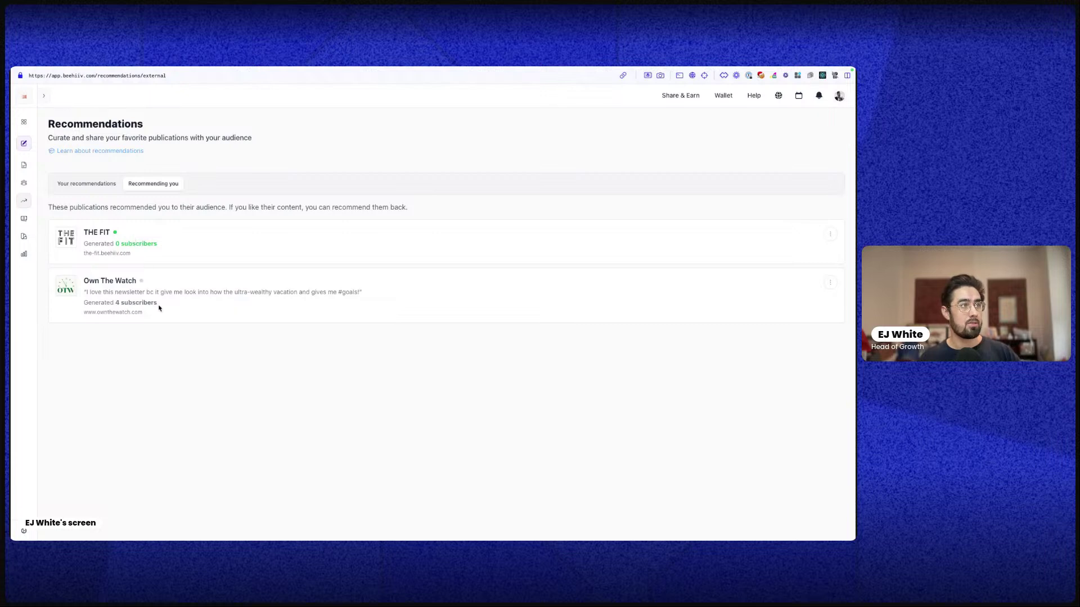
click(70, 184)
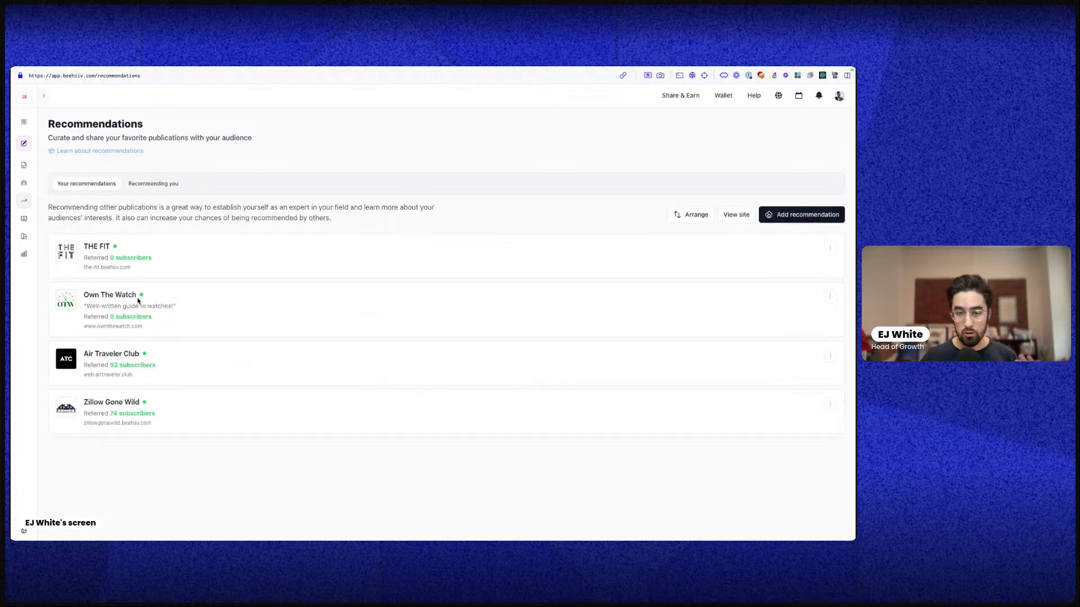
click(150, 184)
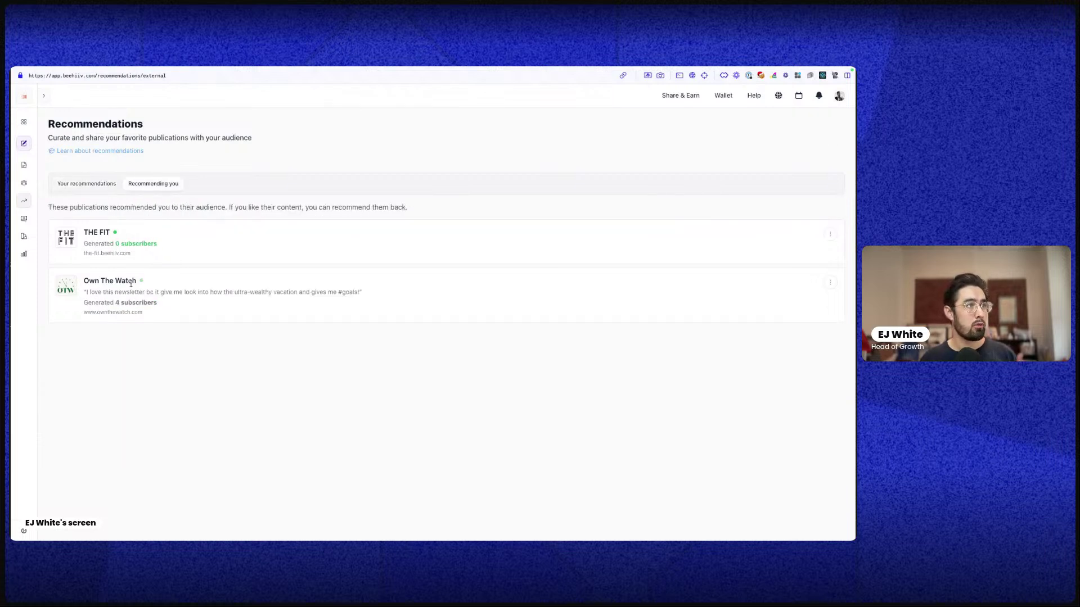
click(97, 184)
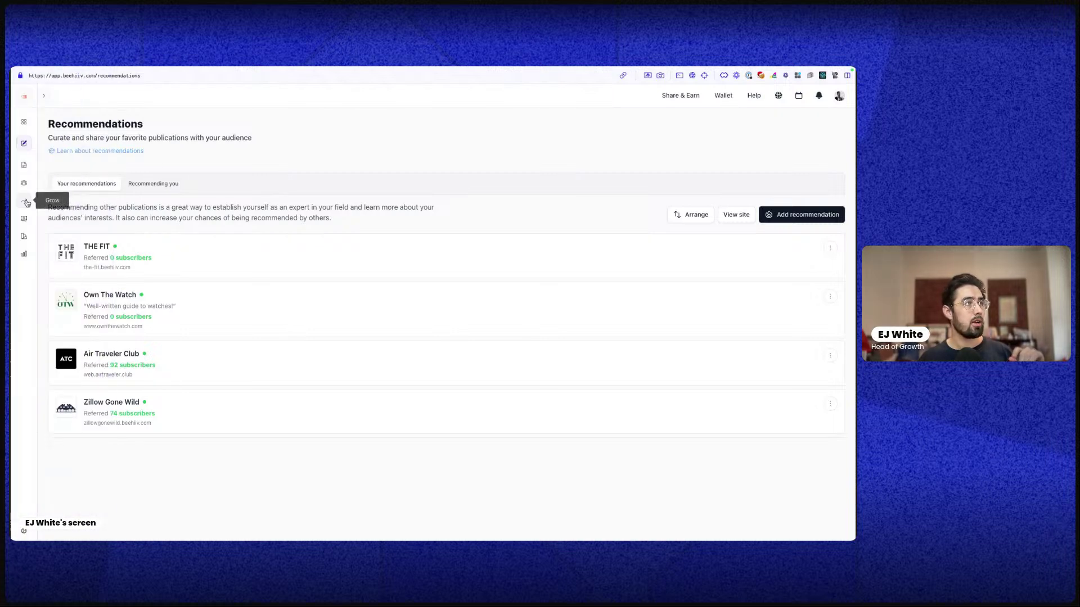
Set the Magic Links platform to AWeber
mouse_move(24, 200)
click(61, 258)
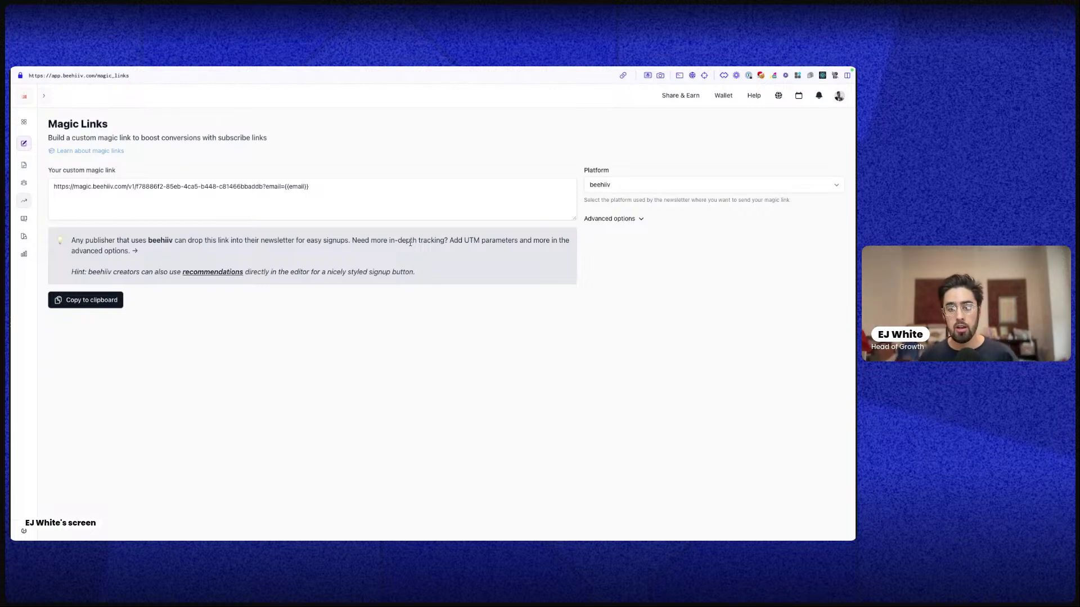
click(613, 188)
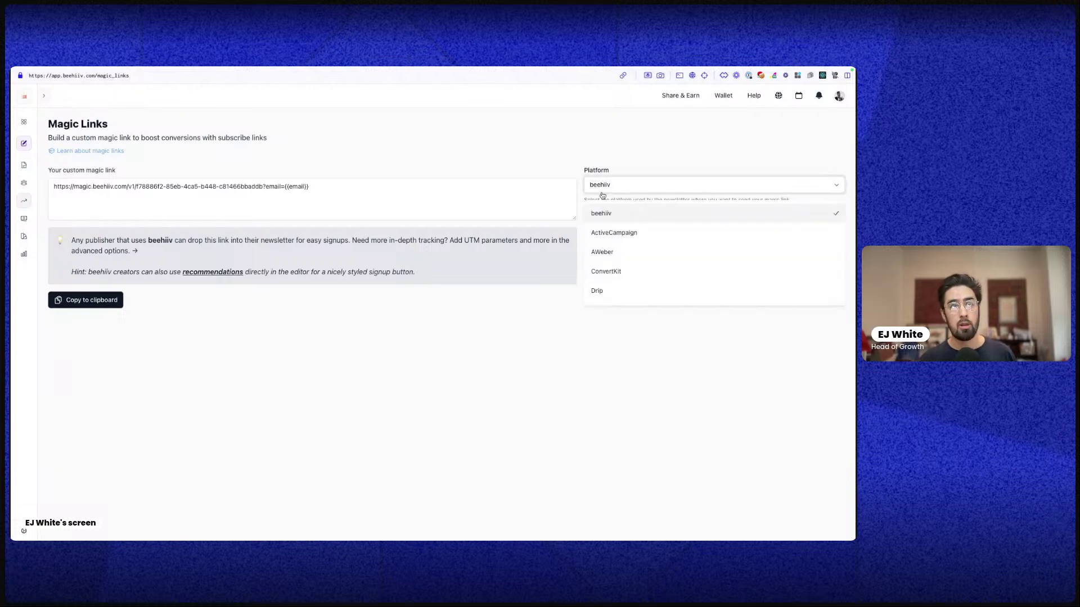
scroll(647, 253, down, 3)
scroll(669, 284, down, 2)
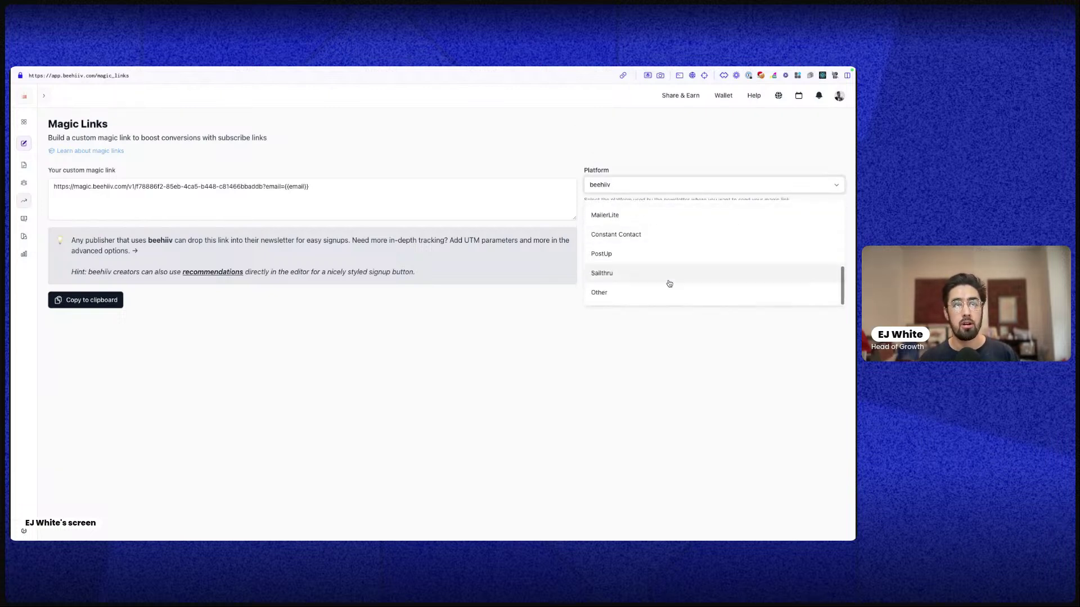
scroll(679, 268, up, 5)
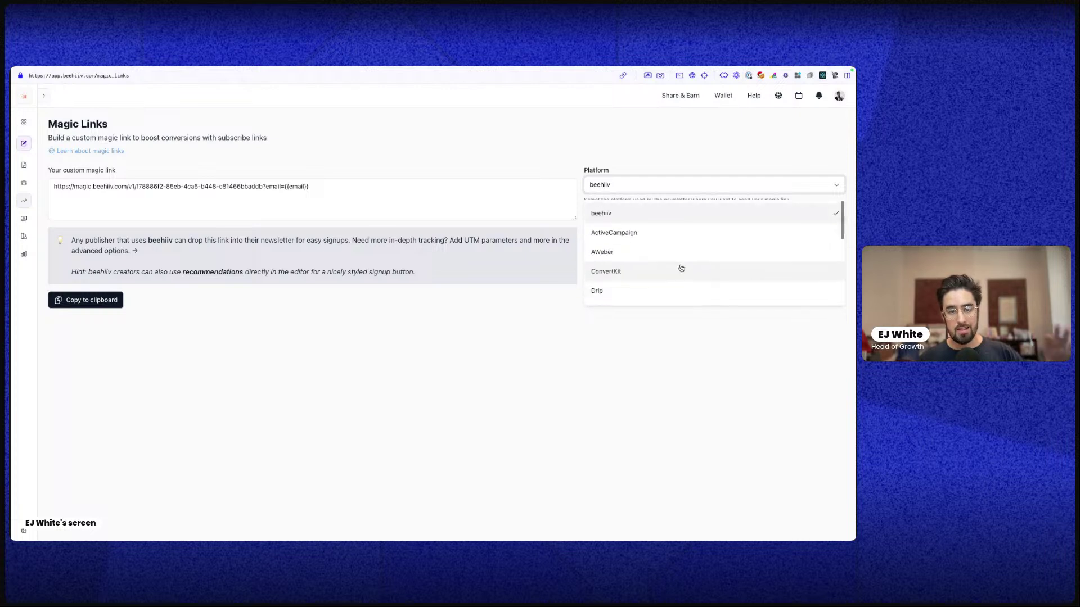
click(614, 255)
Expand the advanced UTM and redirect options and examine the link's {!email} placeholder
click(348, 202)
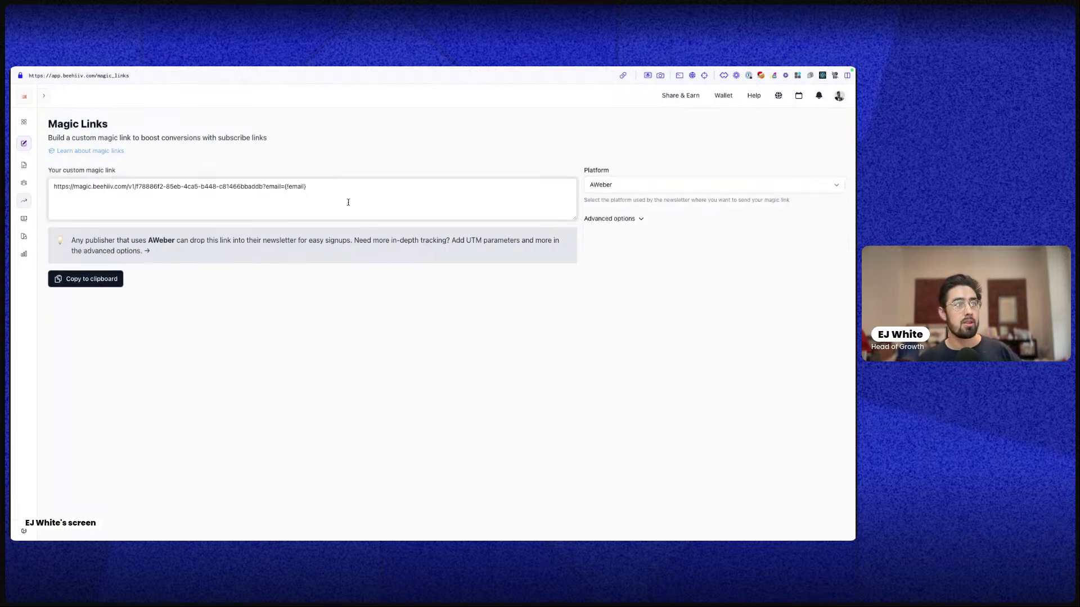
click(616, 219)
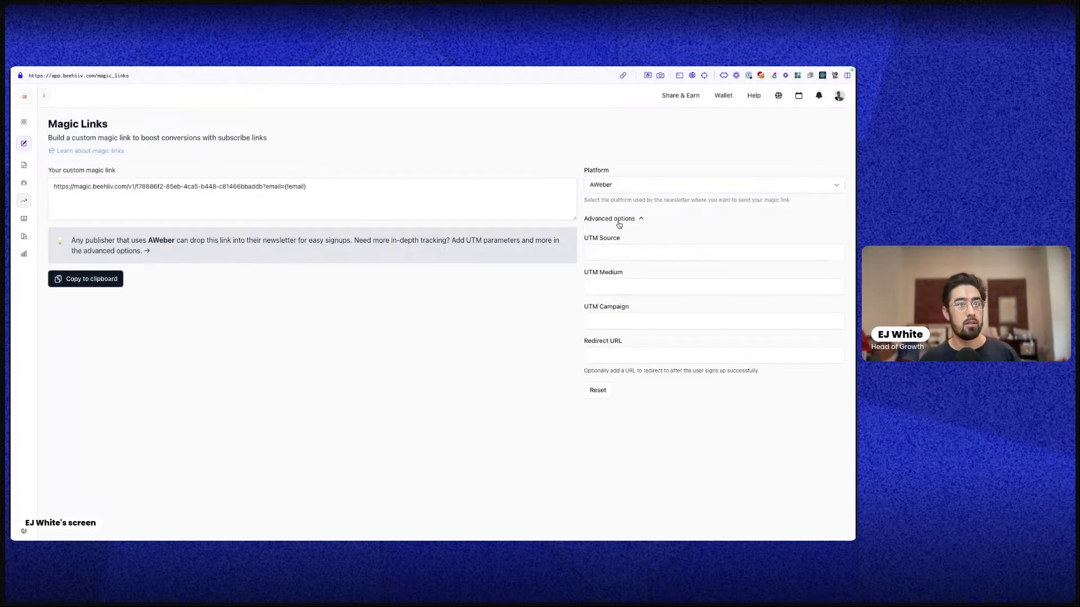
click(613, 241)
click(340, 195)
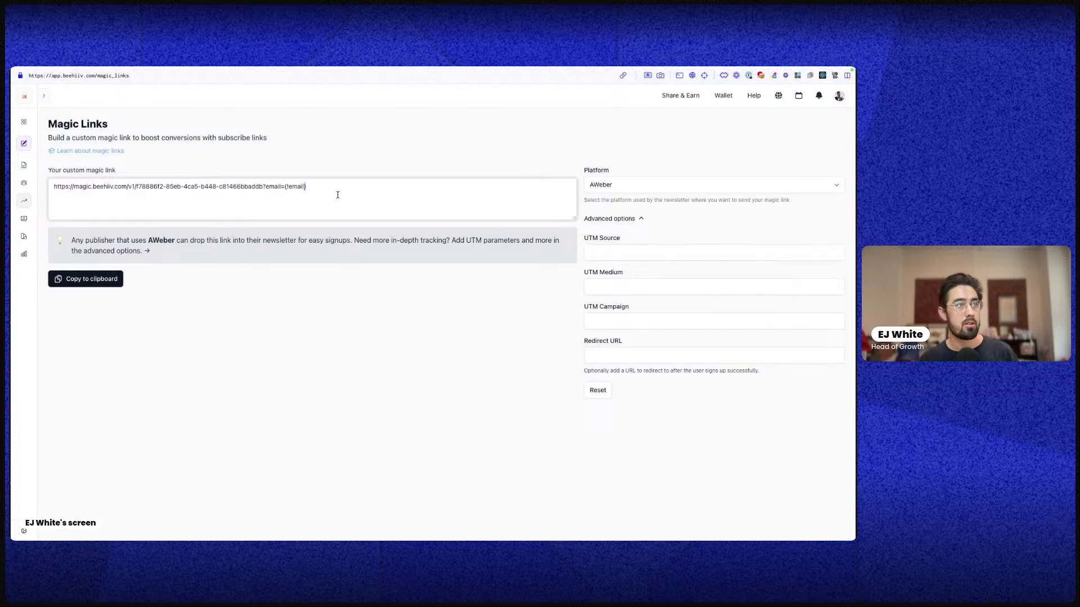
key(ctrl+a)
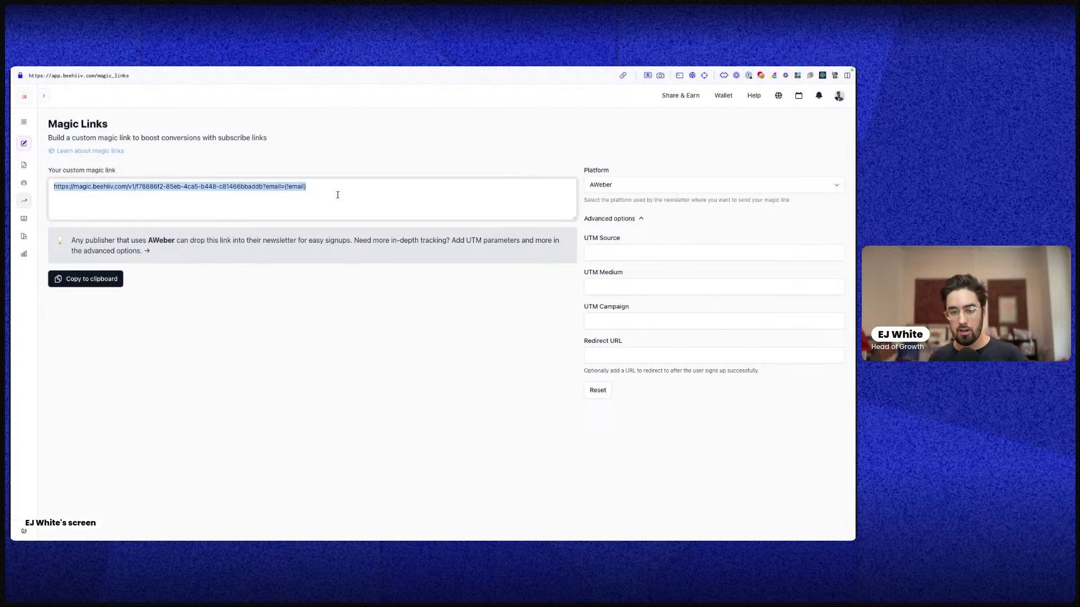
click(337, 195)
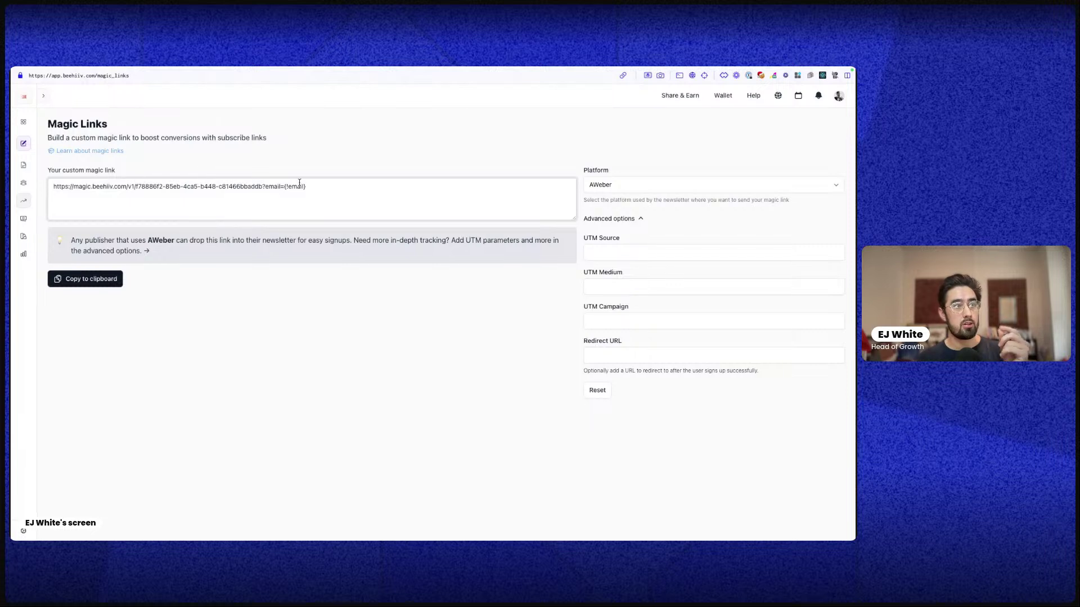
double_click(297, 187)
drag(285, 187, 321, 186)
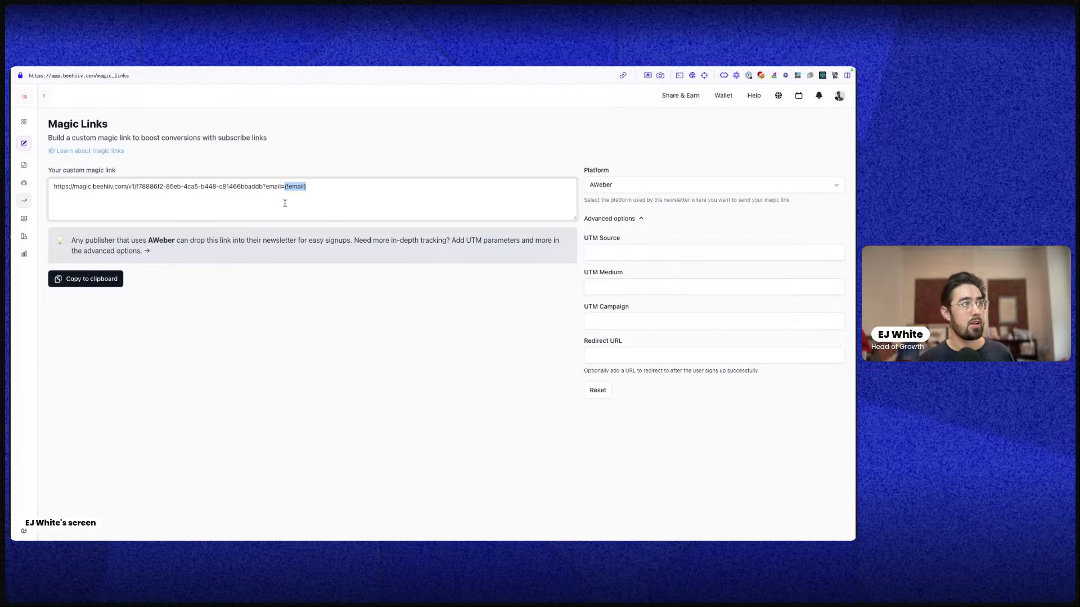
click(43, 201)
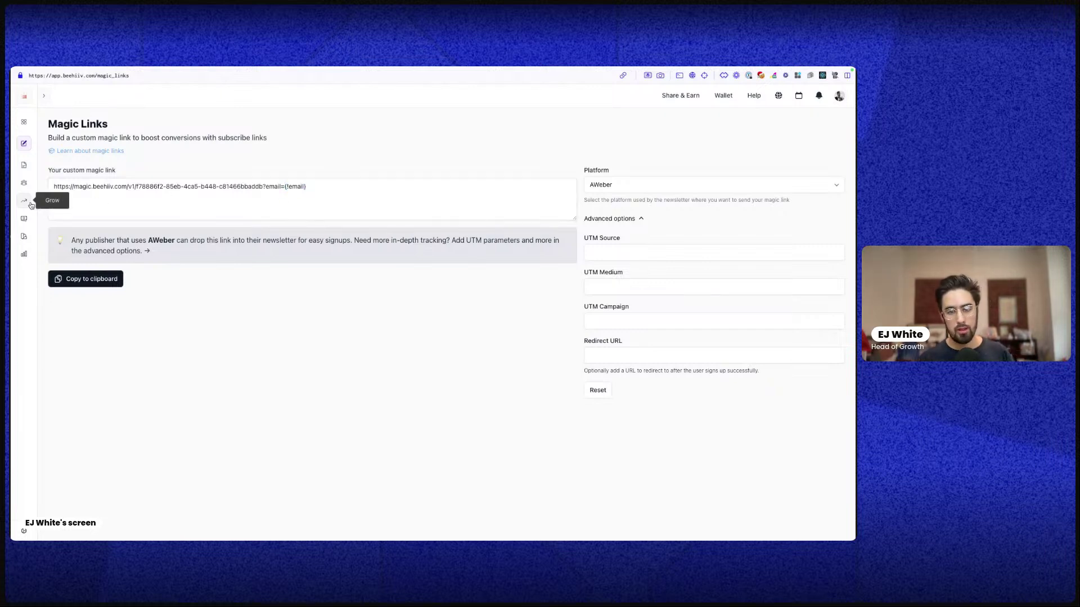
click(31, 205)
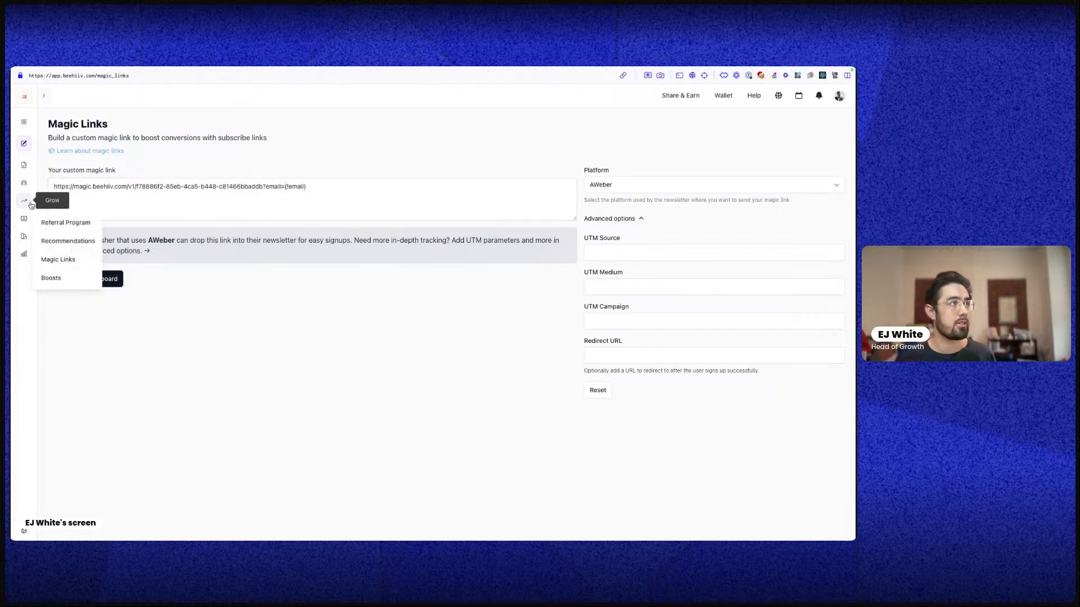
Go to the Boosts page and start a New Offer for the Boost Marketplace
click(49, 279)
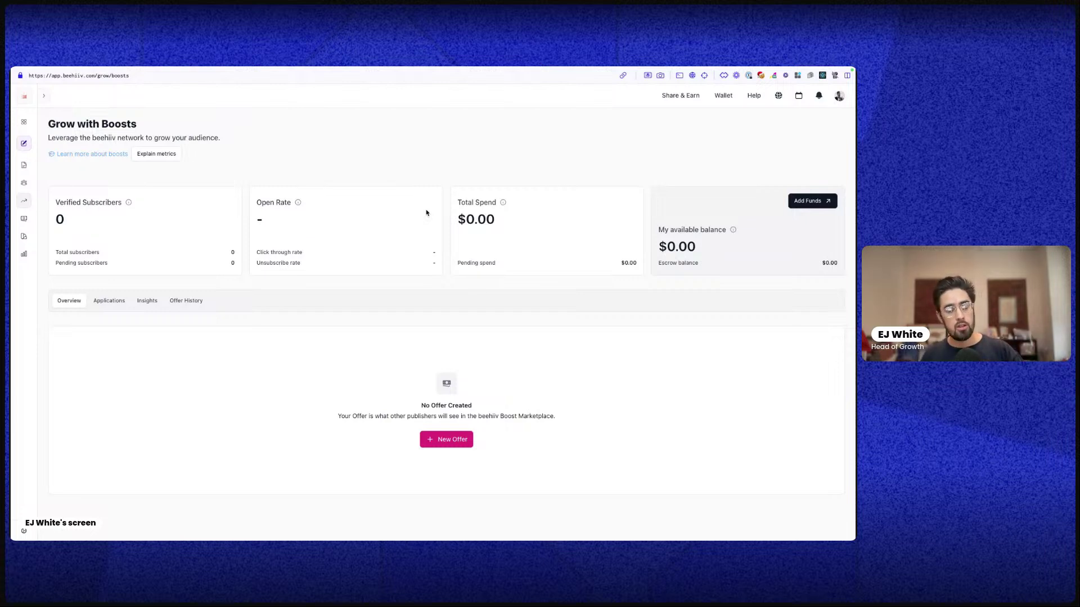
click(443, 440)
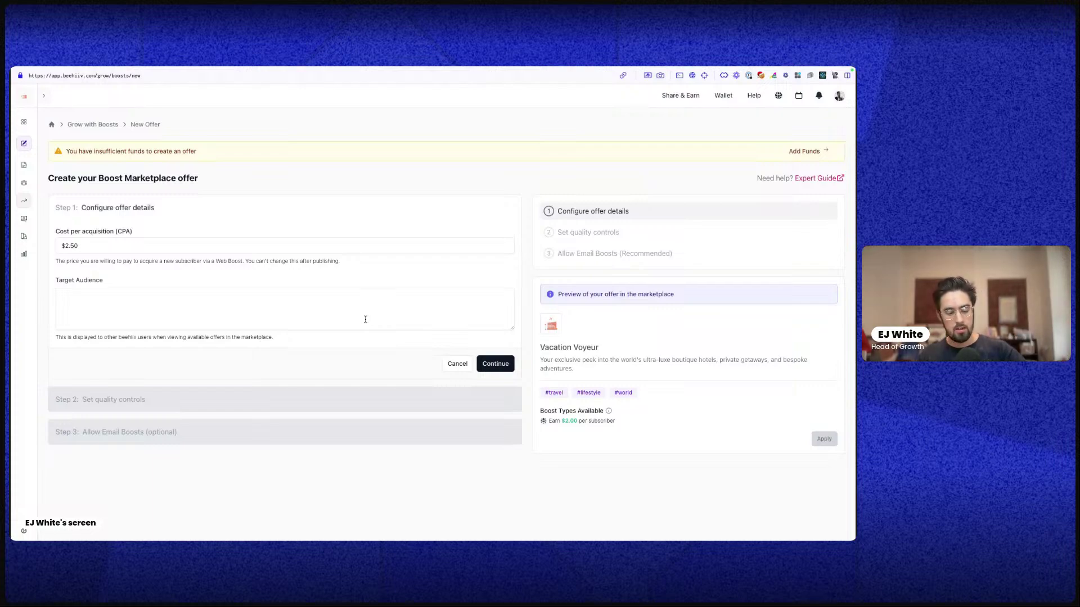
Switch desktop spaces until the beehiiv Boost offer window is in front, then maximize it
key(ctrl+Right)
key(ctrl+Right)
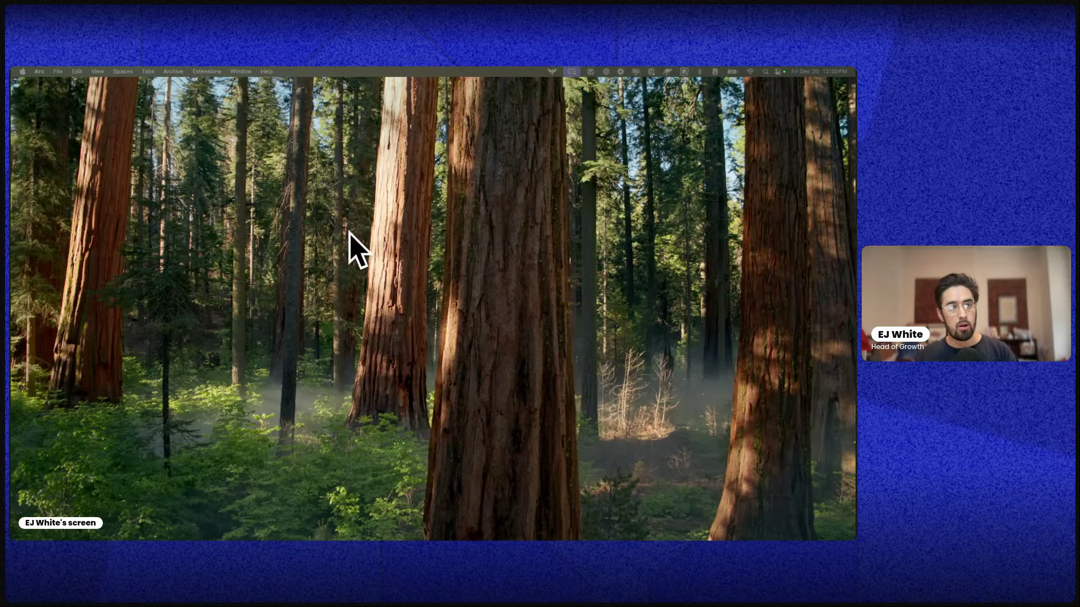
key(ctrl+Right)
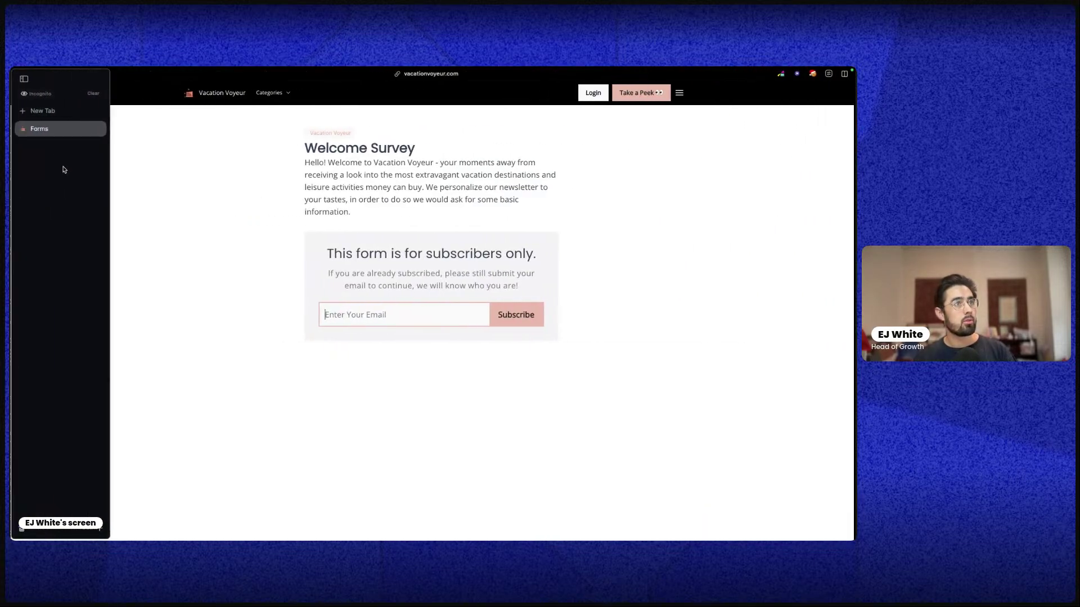
key(ctrl+Left)
key(ctrl+Left)
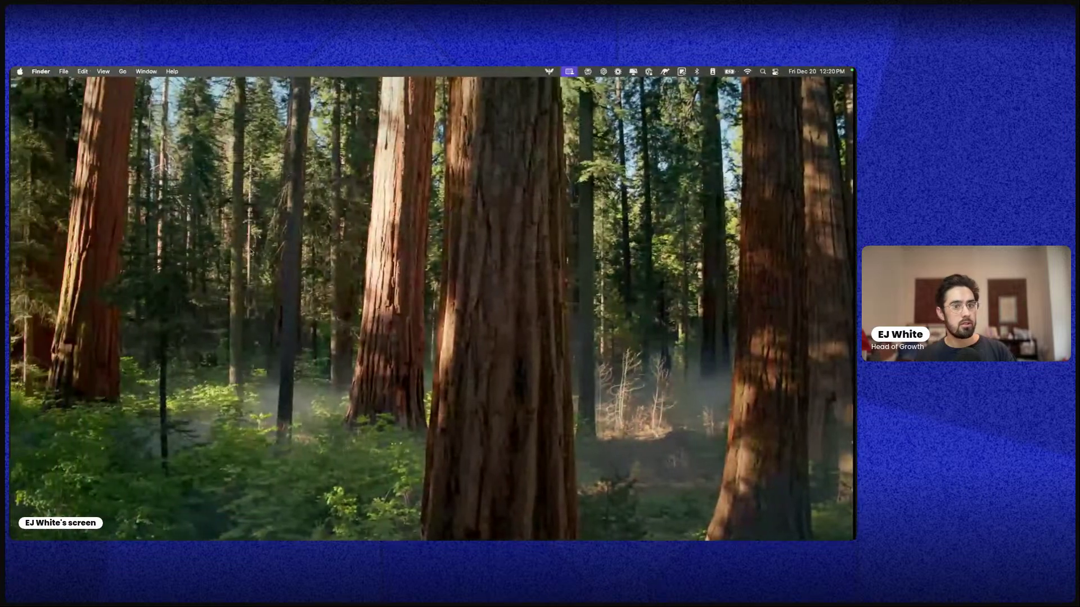
key(ctrl+Right)
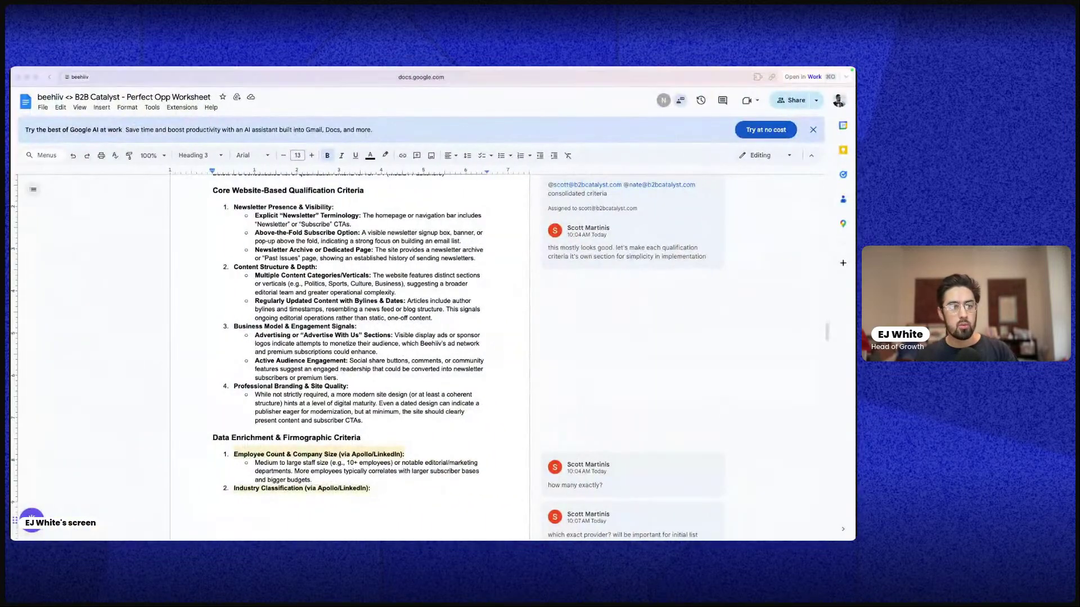
key(super+Tab)
key(ctrl+Right)
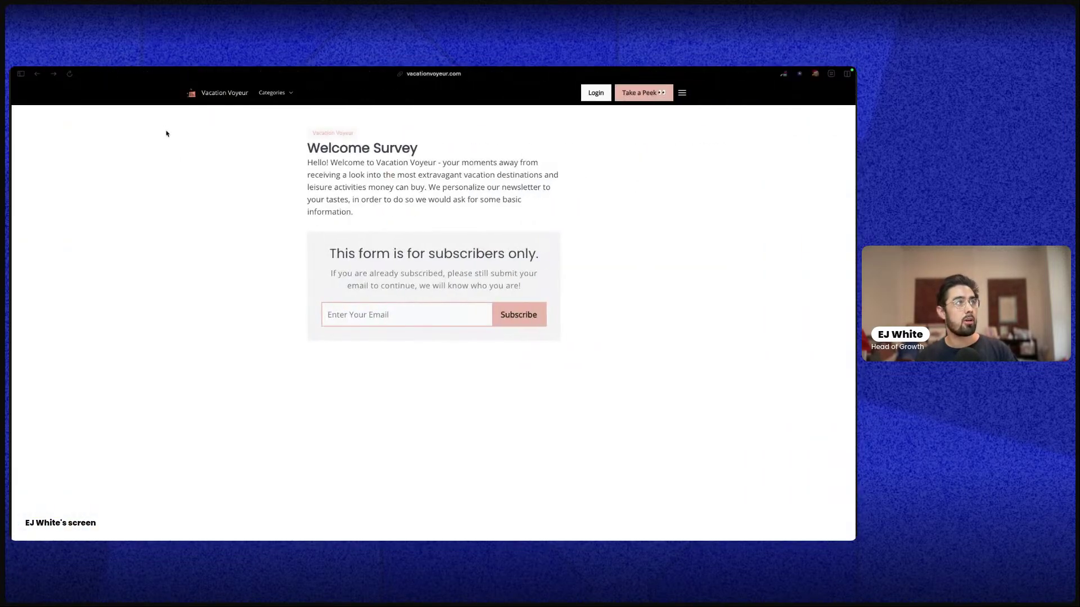
mouse_move(17, 185)
key(ctrl+Left)
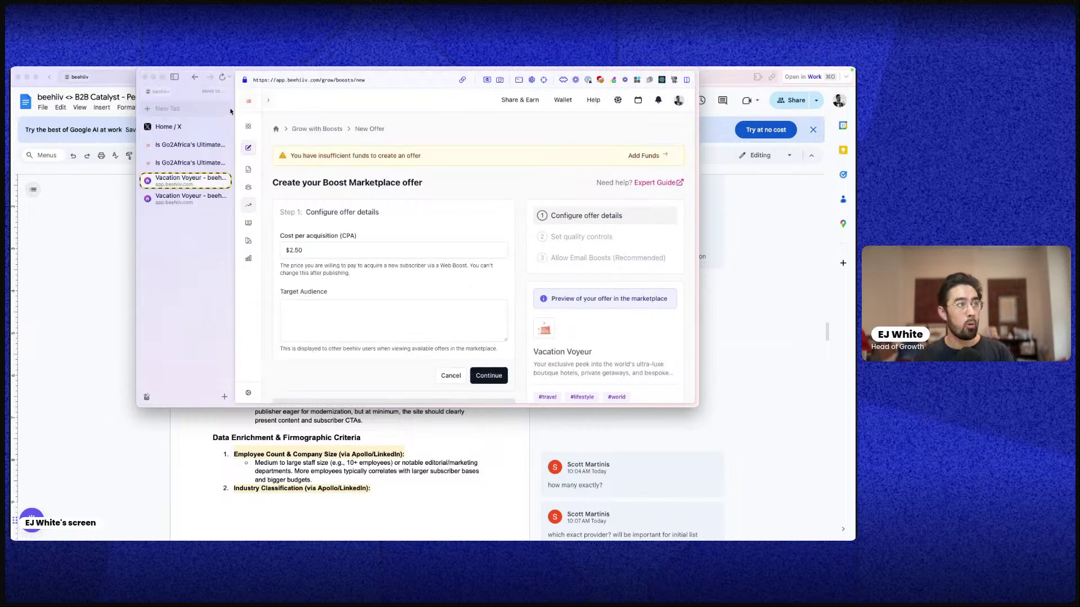
click(161, 78)
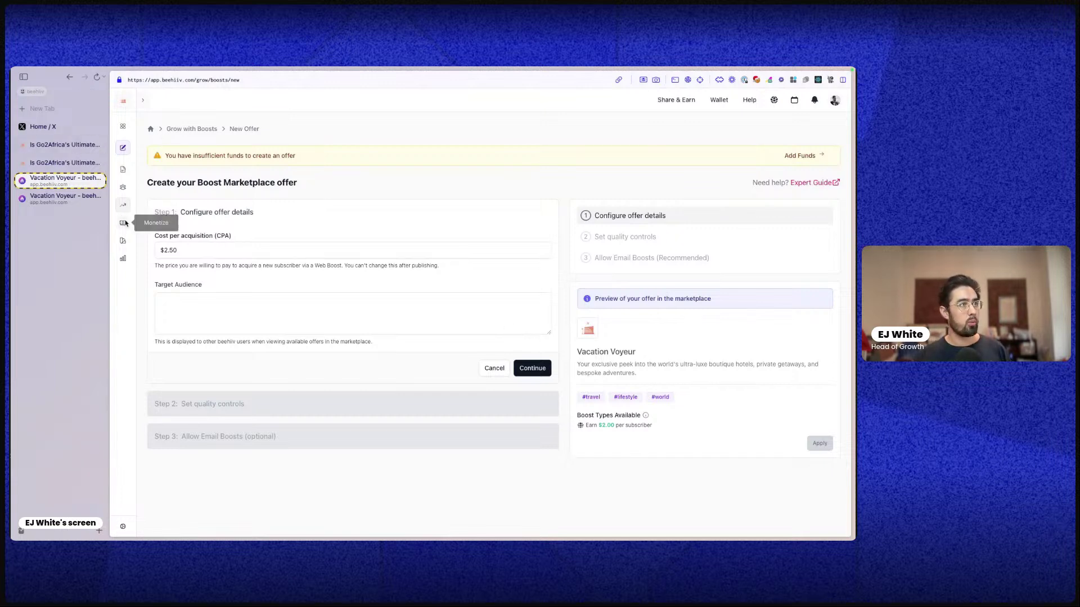
Hide the Arc sidebar so the Boost offer fills the screen, then bring up the Analyze reports list
key(super+s)
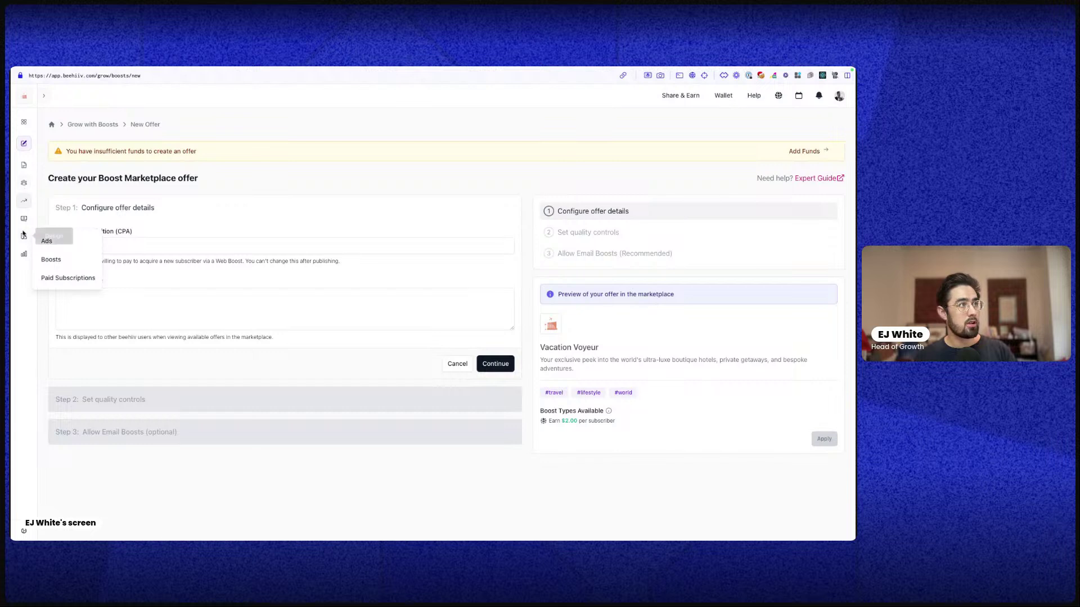
mouse_move(24, 257)
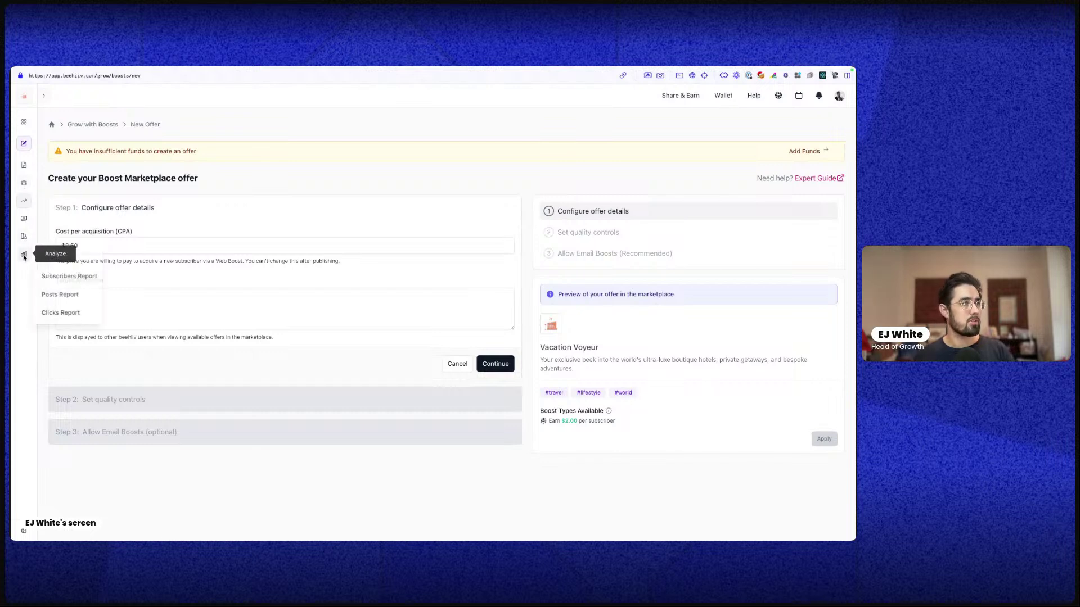
Switch to the Vacation Voyeur theme editor tab and close it
click(63, 281)
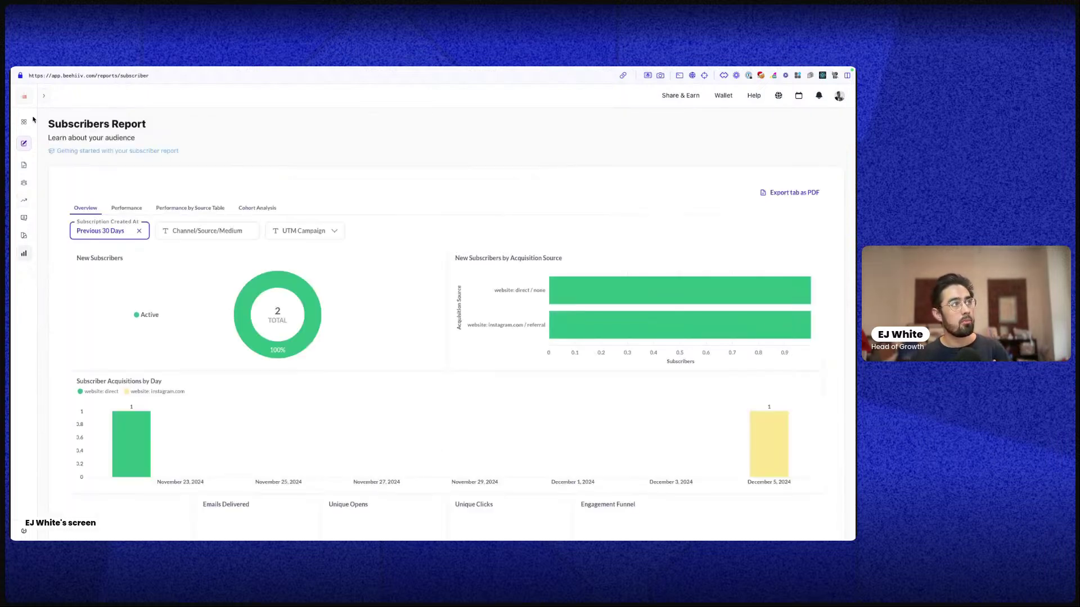
click(34, 164)
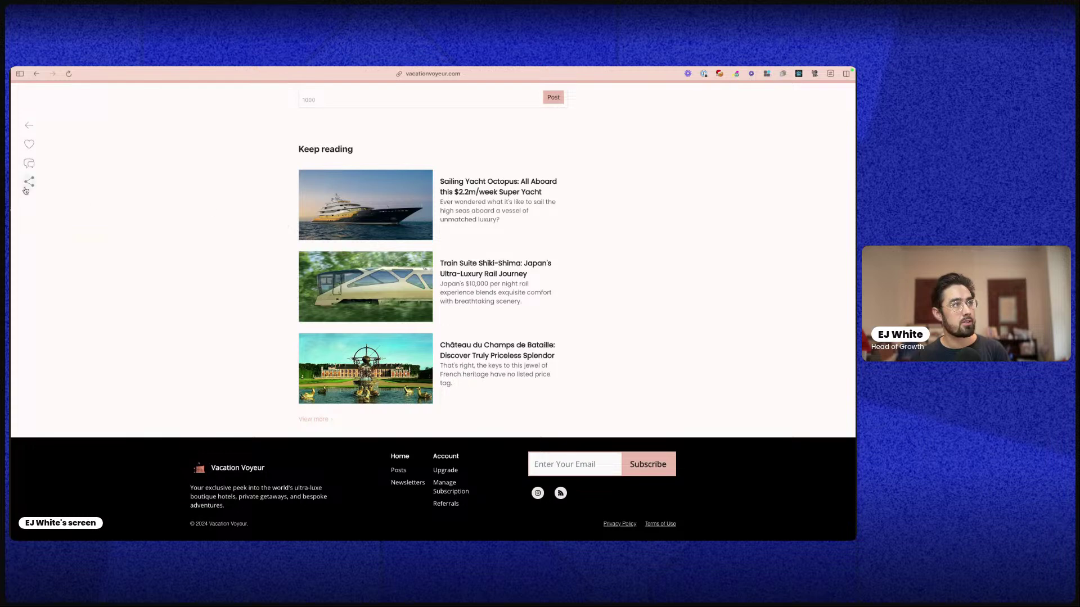
mouse_move(12, 208)
click(46, 202)
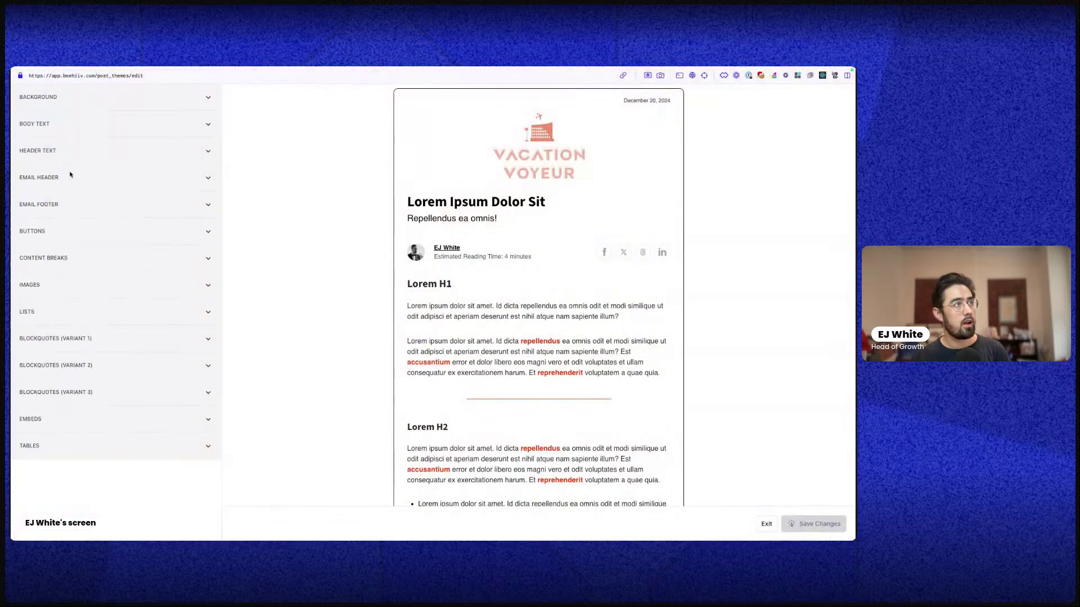
click(100, 203)
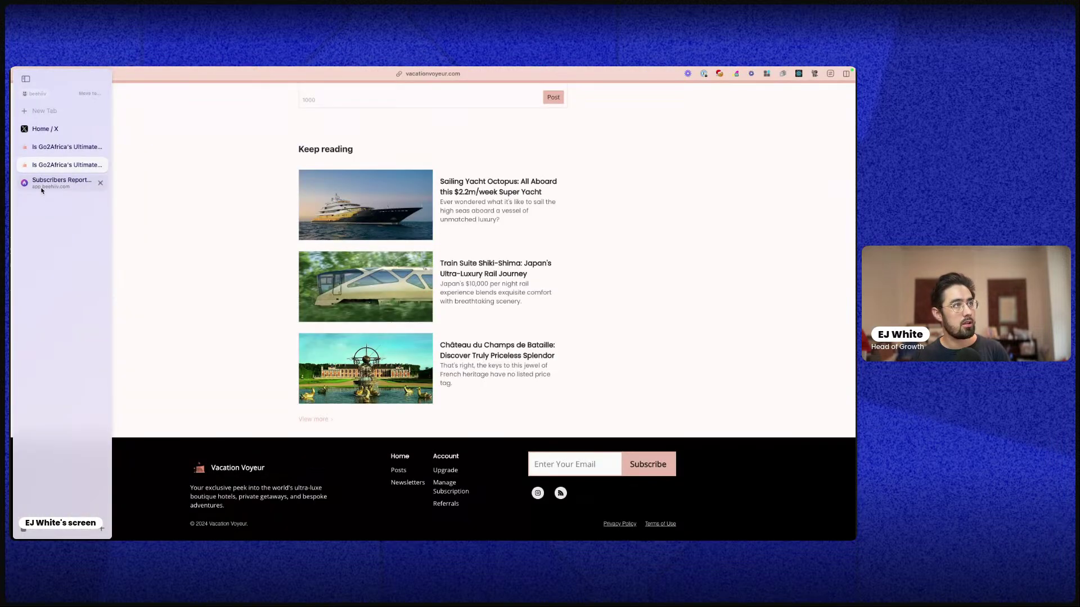
Open the Train Suite Shiki-Shima post's analytics from the posts list and review them
click(24, 147)
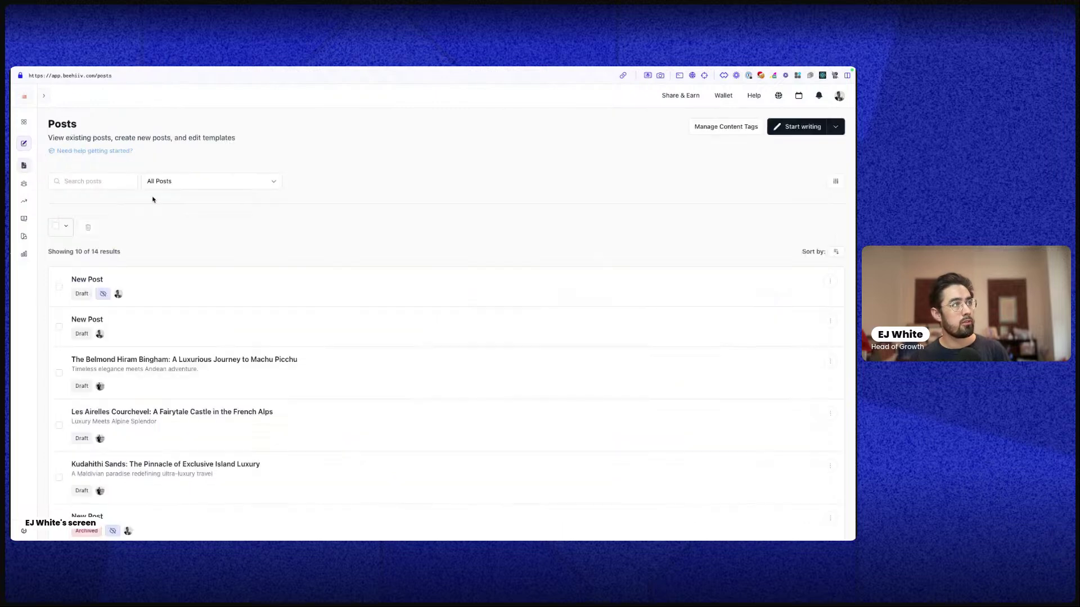
scroll(189, 286, down, 10)
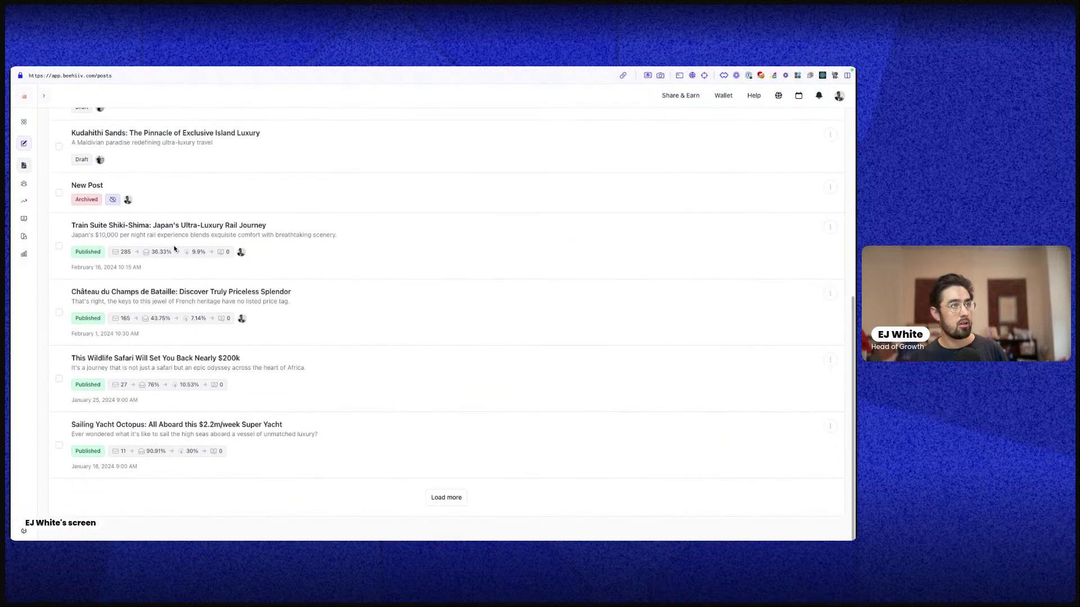
click(175, 229)
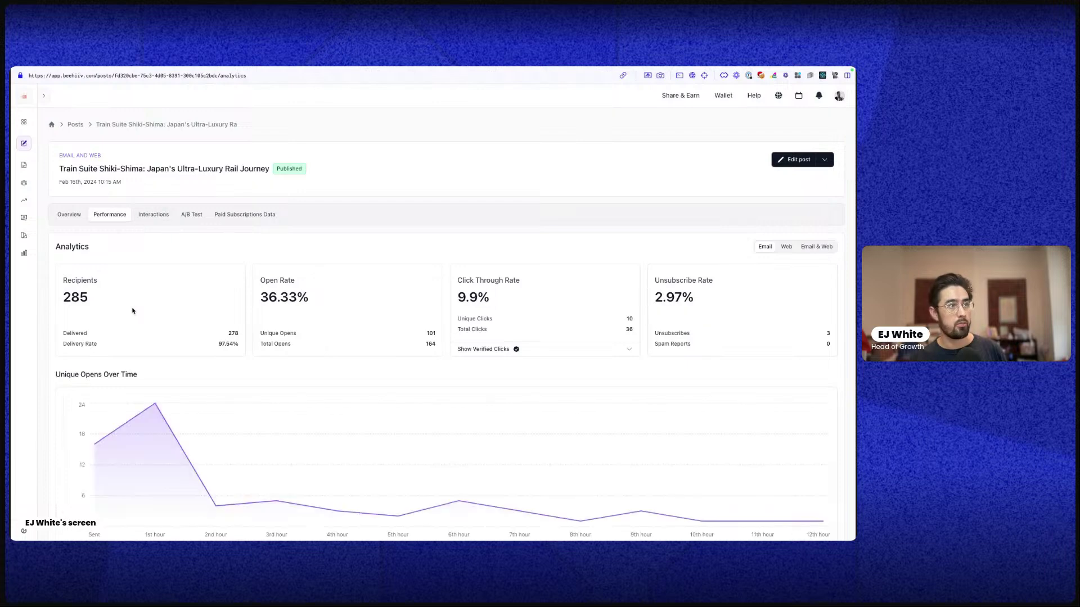
scroll(516, 358, down, 3)
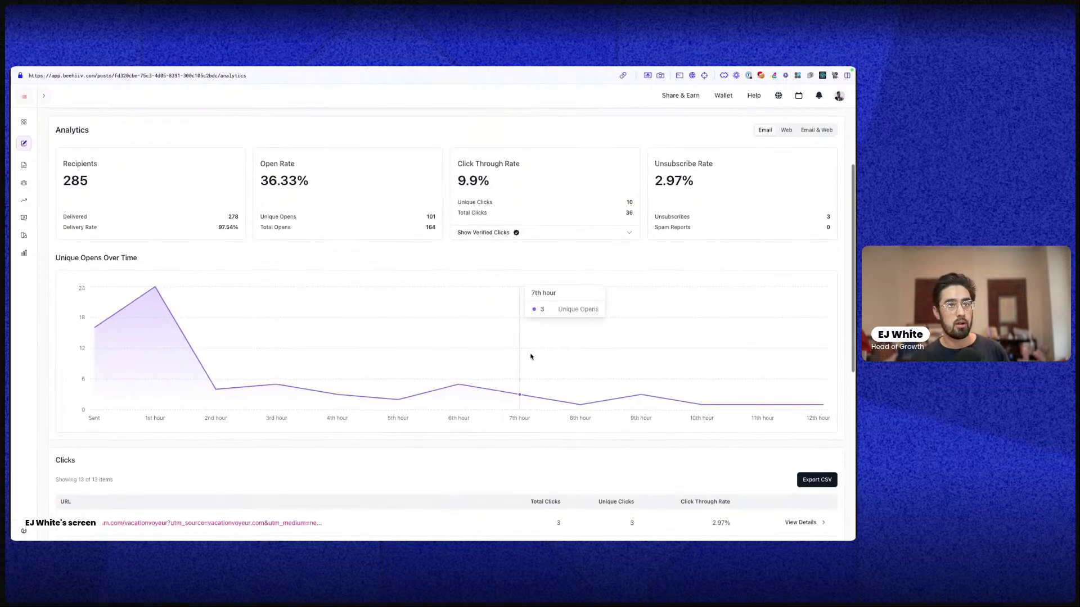
scroll(465, 371, down, 4)
scroll(431, 340, up, 7)
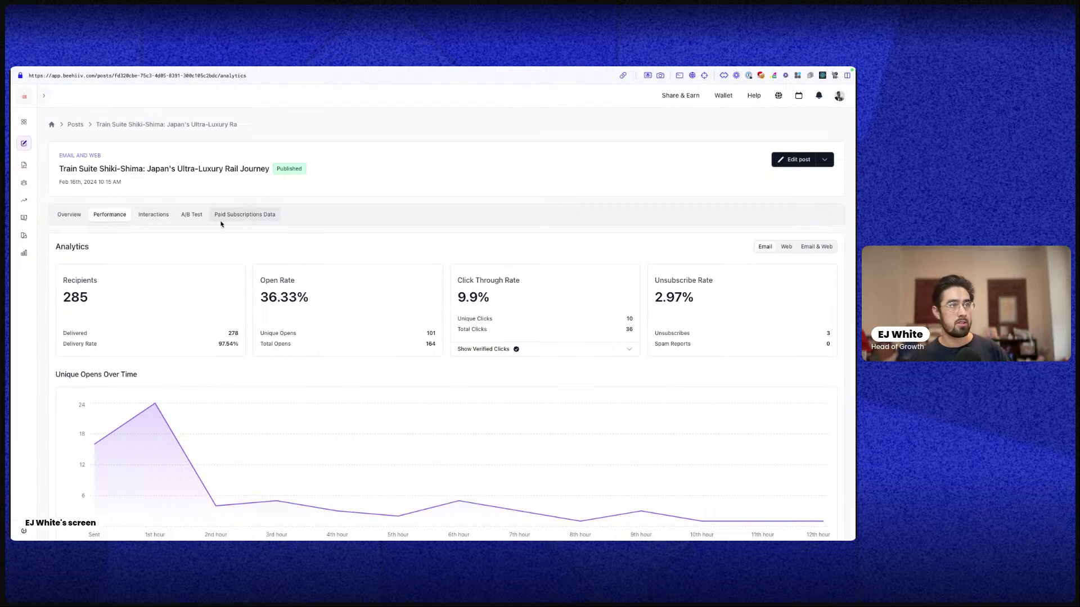
Open the Subscribers Report from Analyze and look over its contents
click(21, 254)
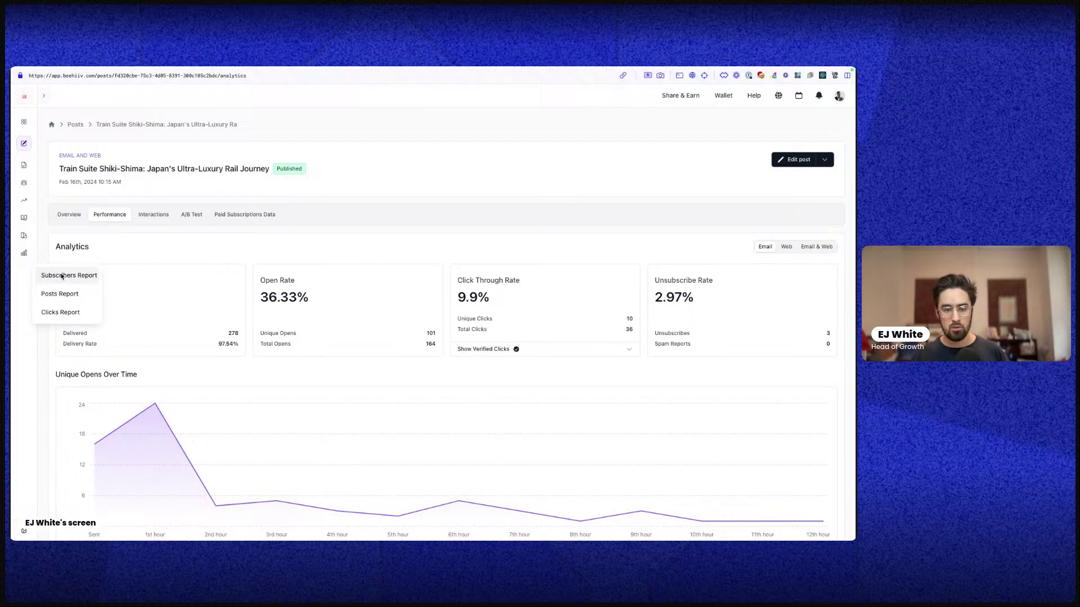
click(62, 275)
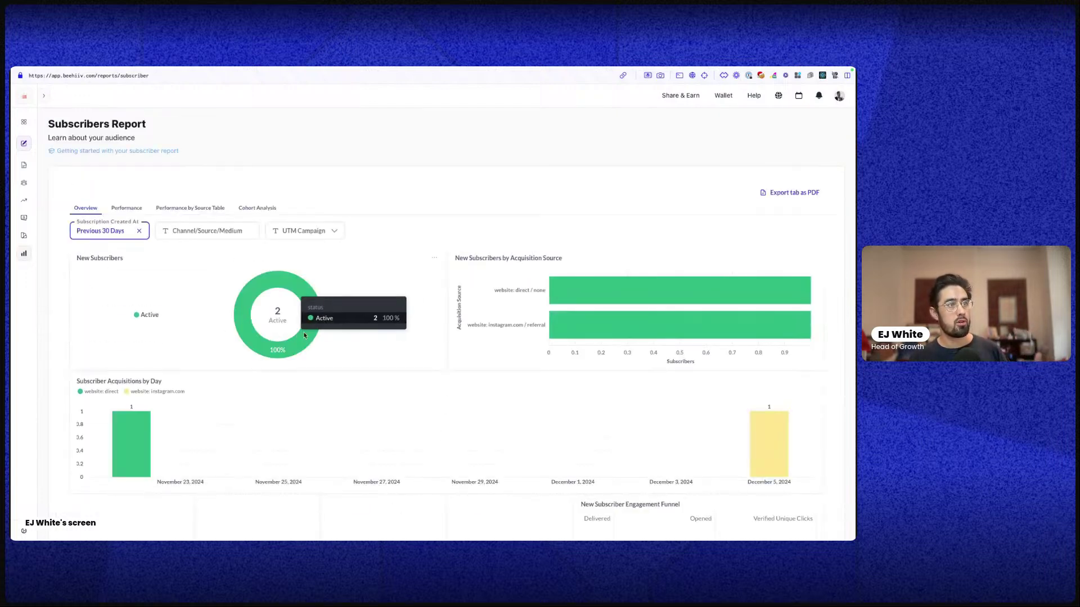
scroll(336, 324, down, 4)
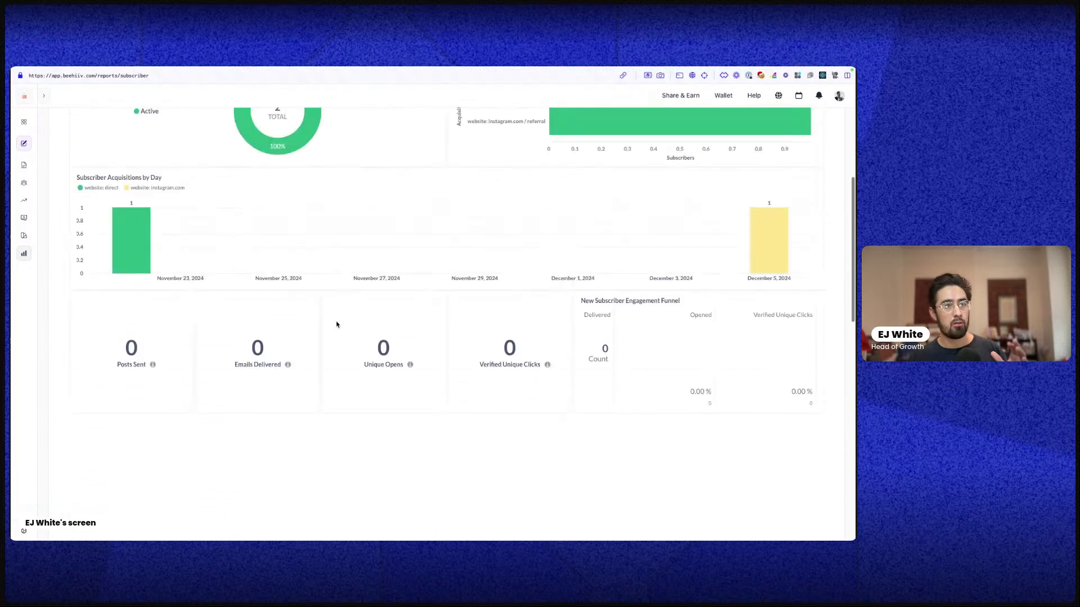
scroll(336, 324, up, 4)
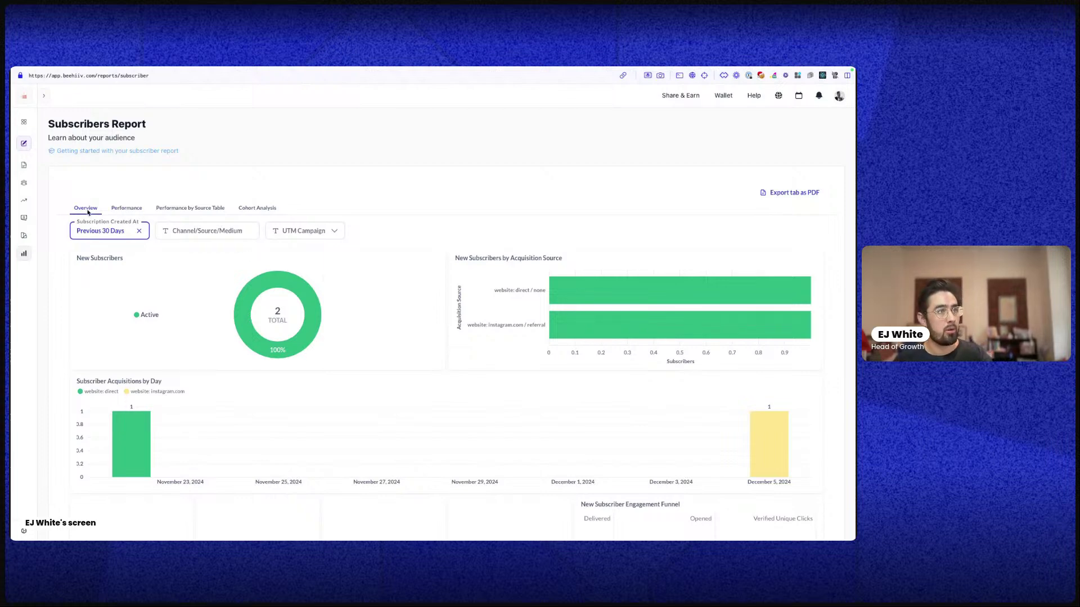
scroll(233, 325, down, 2)
scroll(793, 225, up, 2)
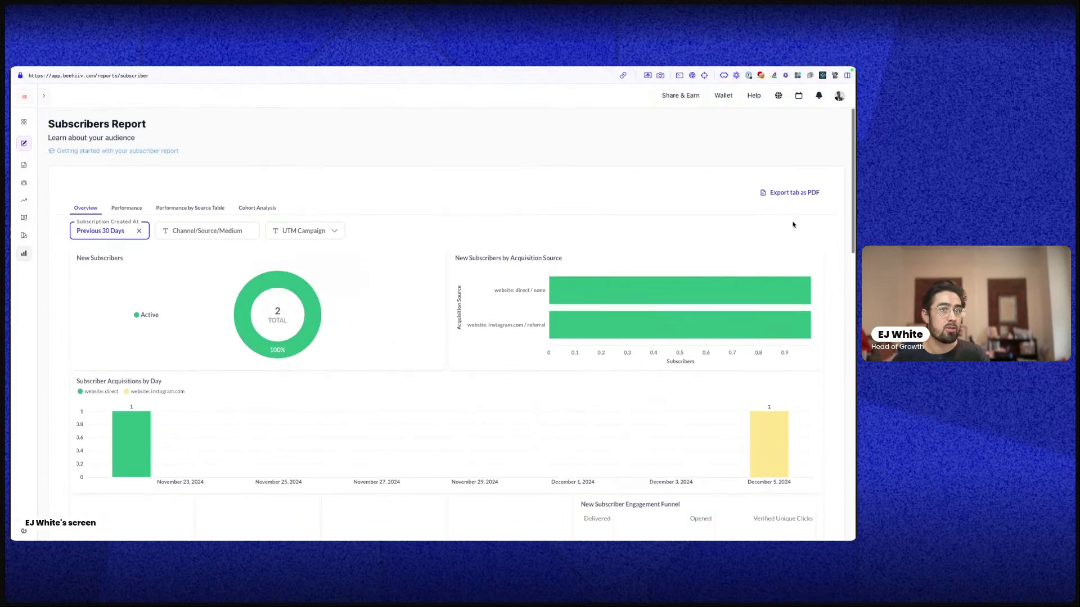
Set the Subscription Created At filter to Previous 2 years and apply it
click(88, 235)
click(90, 278)
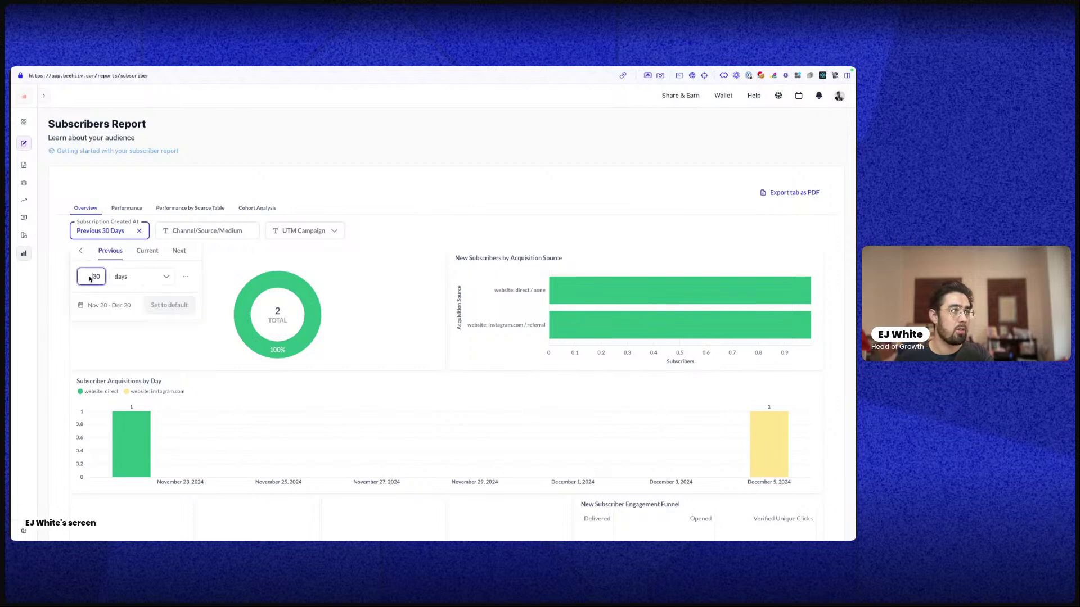
click(141, 276)
click(134, 411)
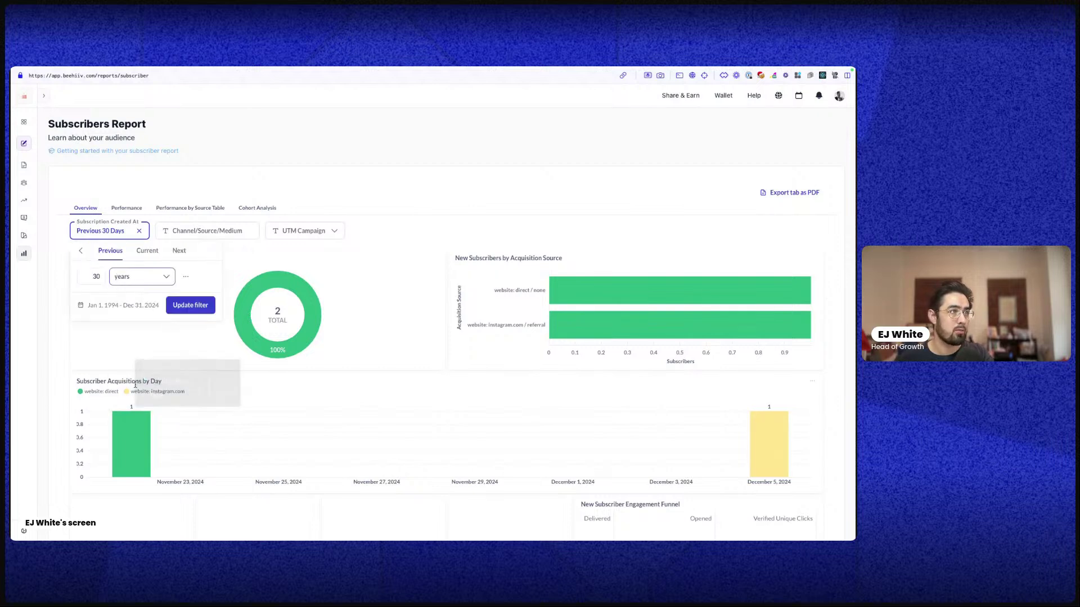
click(101, 276)
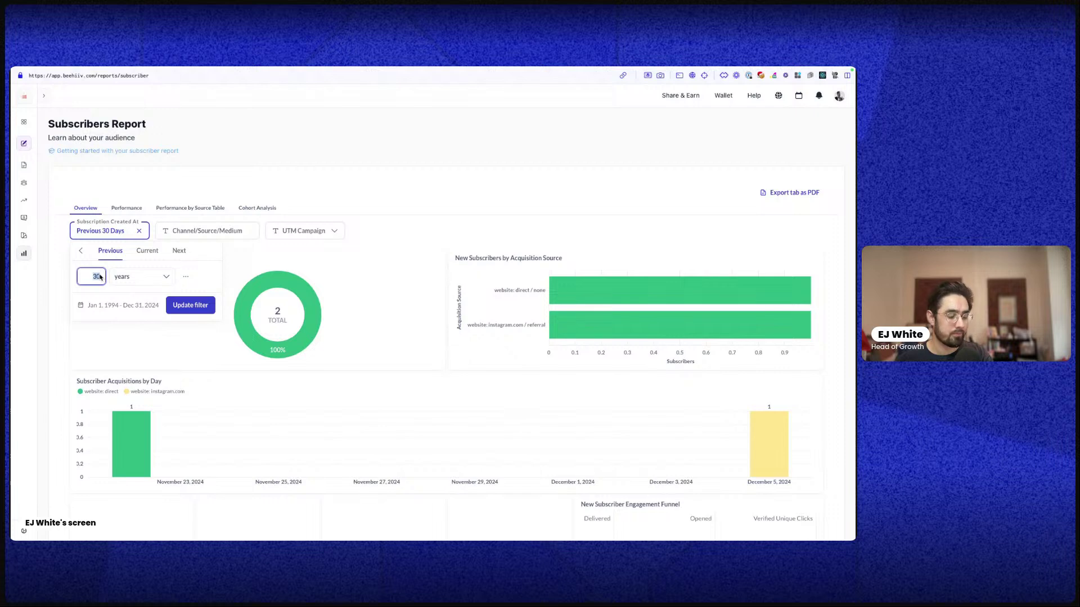
text(2)
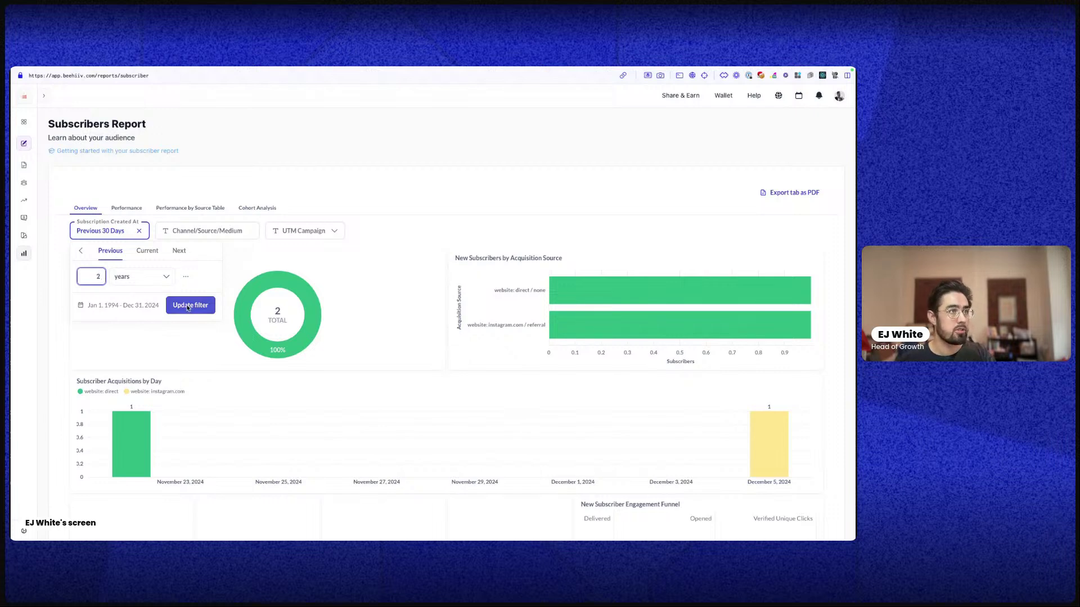
click(190, 305)
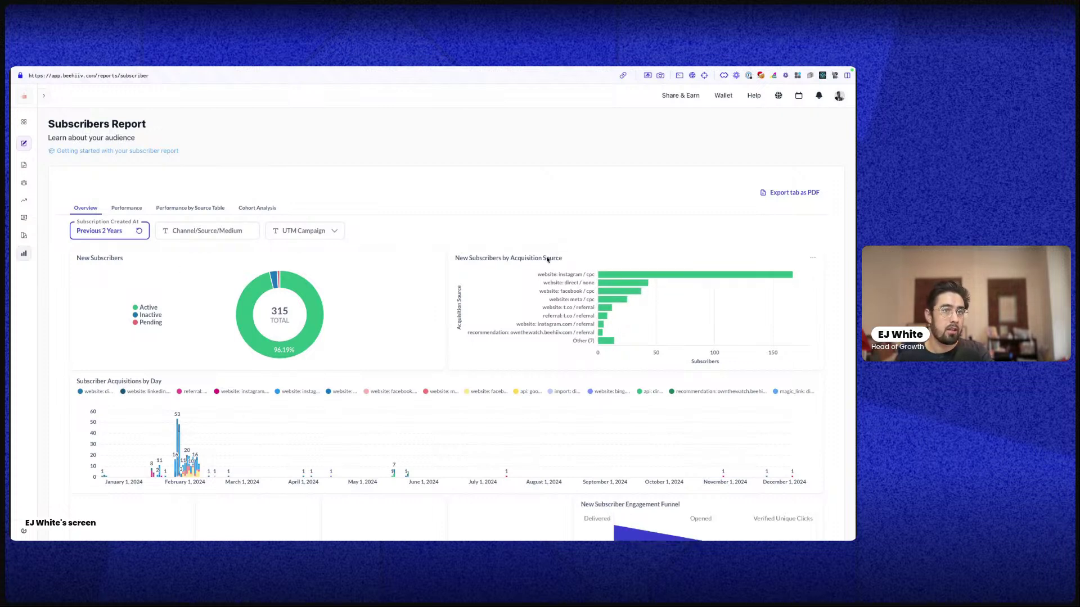
Highlight the acquisition source labels in the chart and review the 315-subscriber report
drag(544, 277, 581, 338)
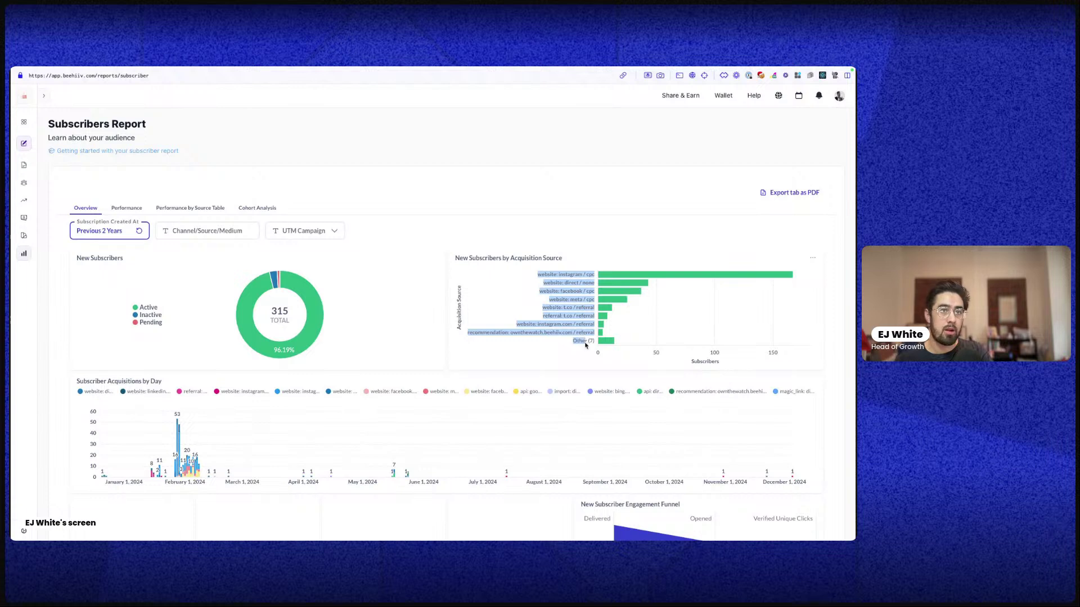
scroll(192, 361, down, 3)
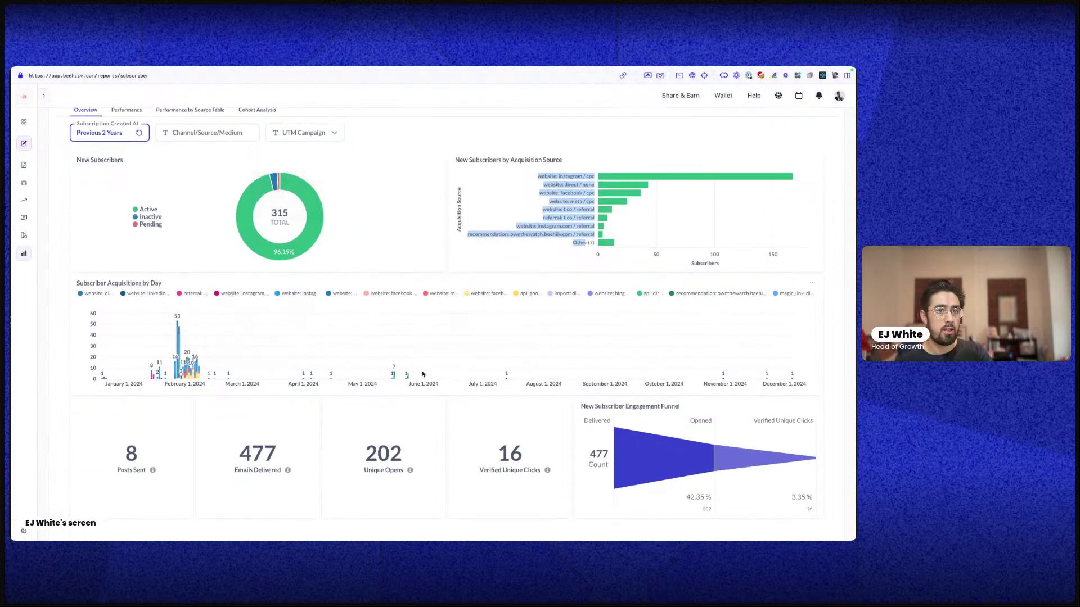
scroll(622, 364, down, 2)
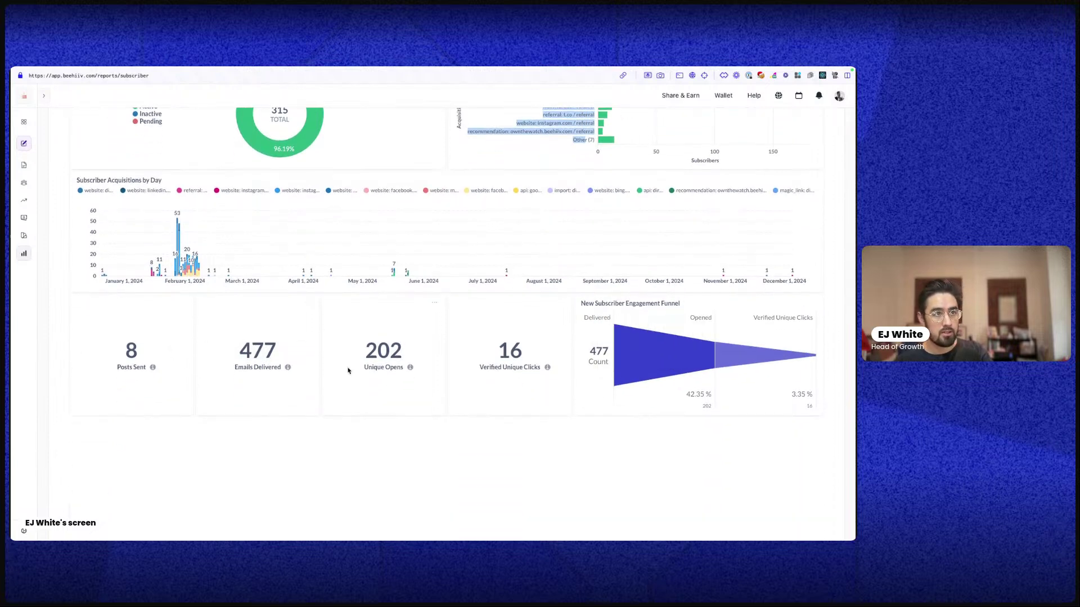
scroll(724, 386, up, 4)
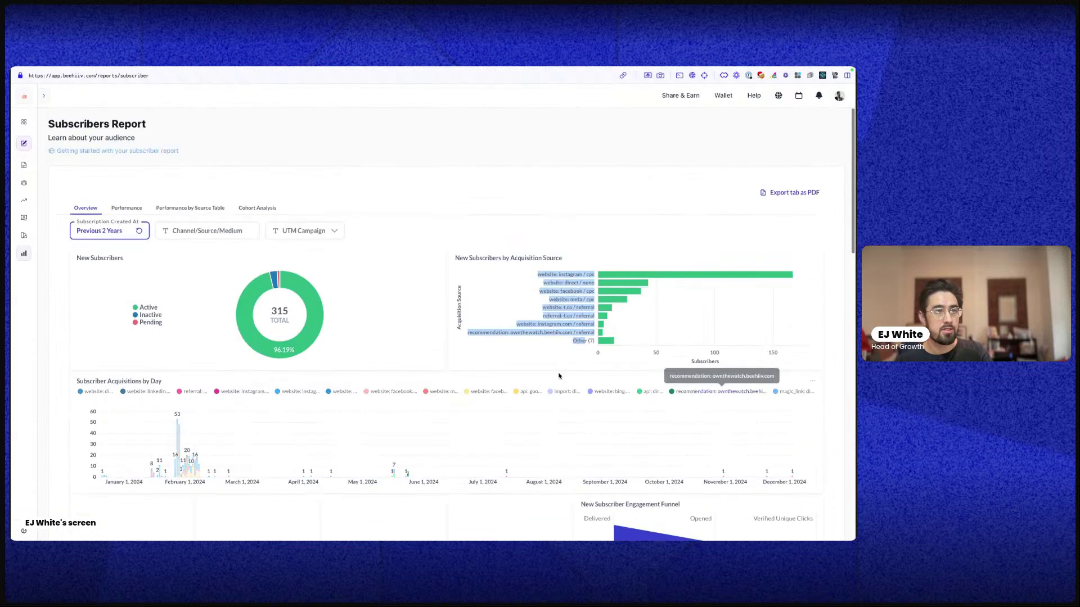
click(135, 210)
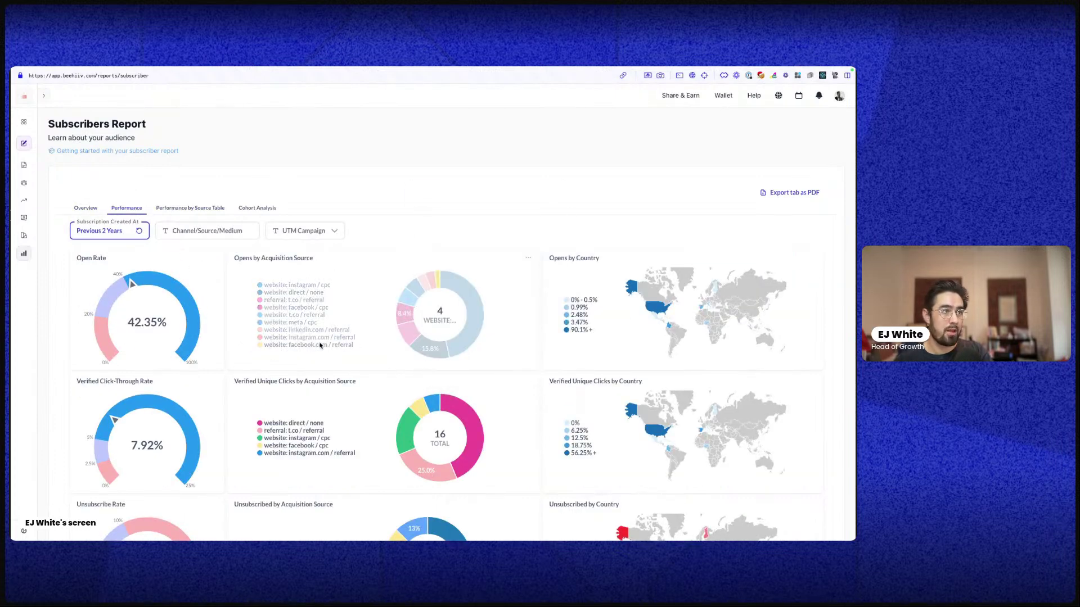
scroll(233, 247, down, 3)
scroll(345, 373, down, 3)
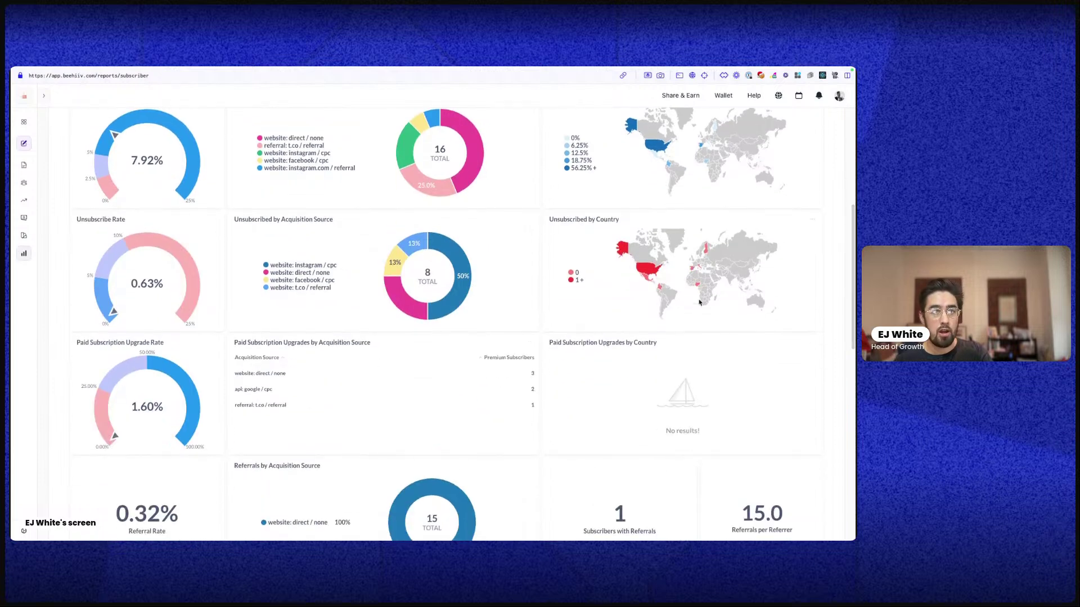
scroll(568, 307, up, 6)
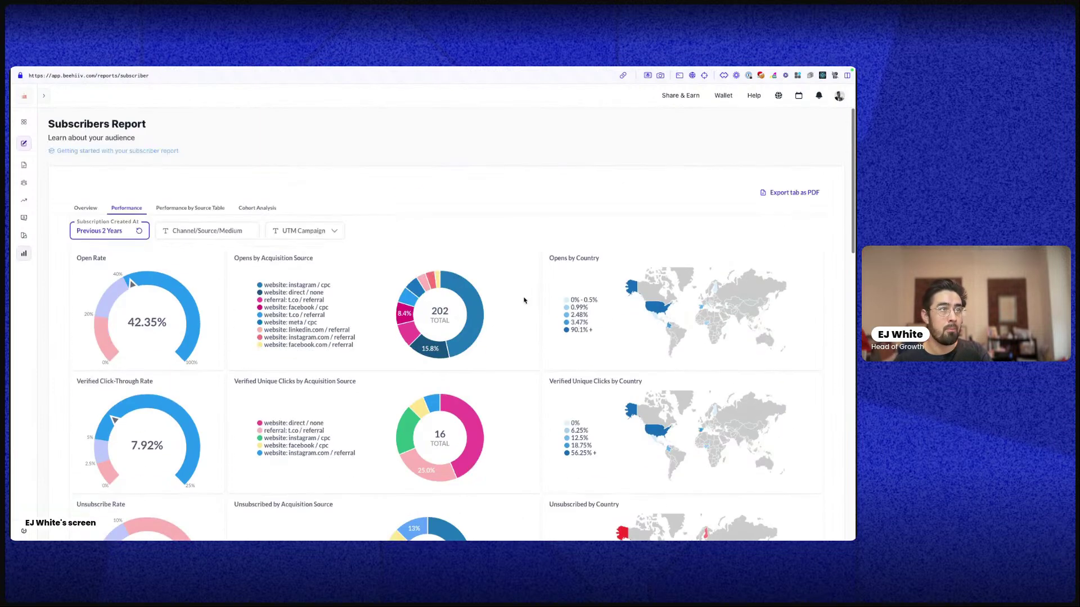
click(171, 210)
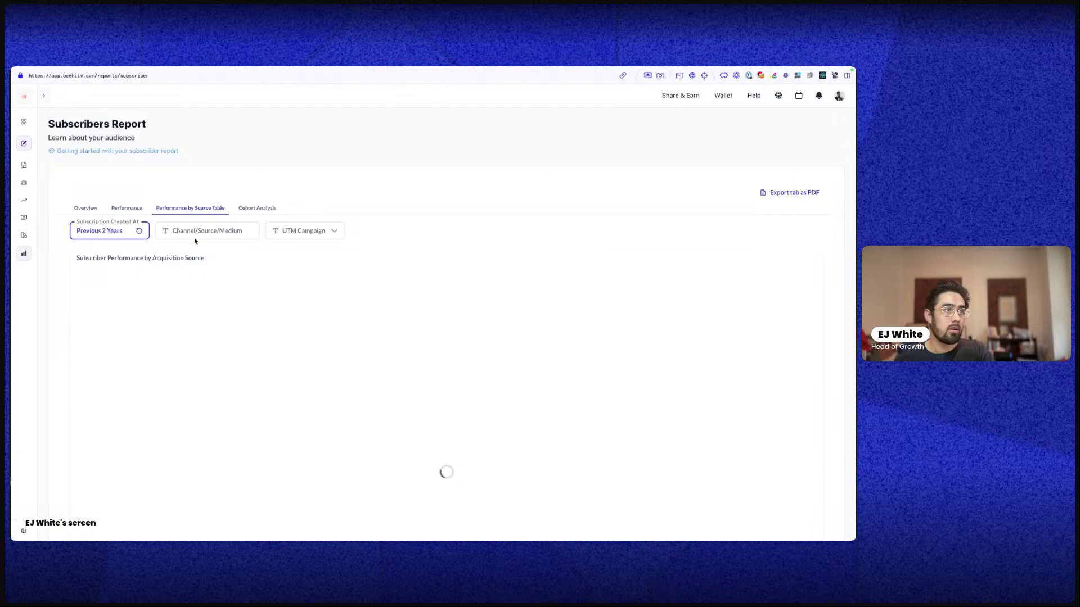
scroll(154, 309, down, 1)
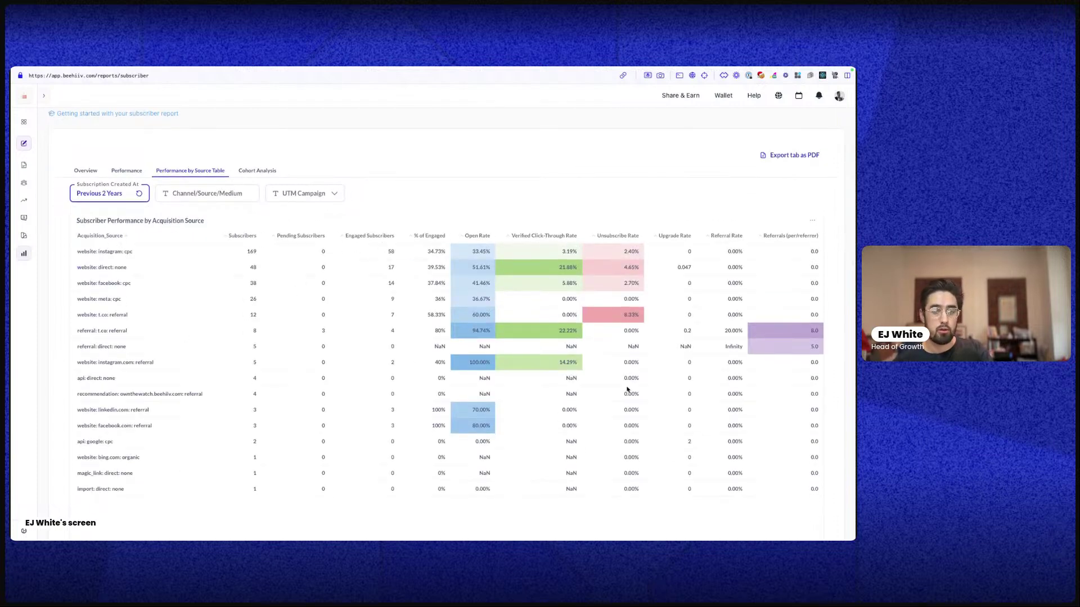
click(239, 171)
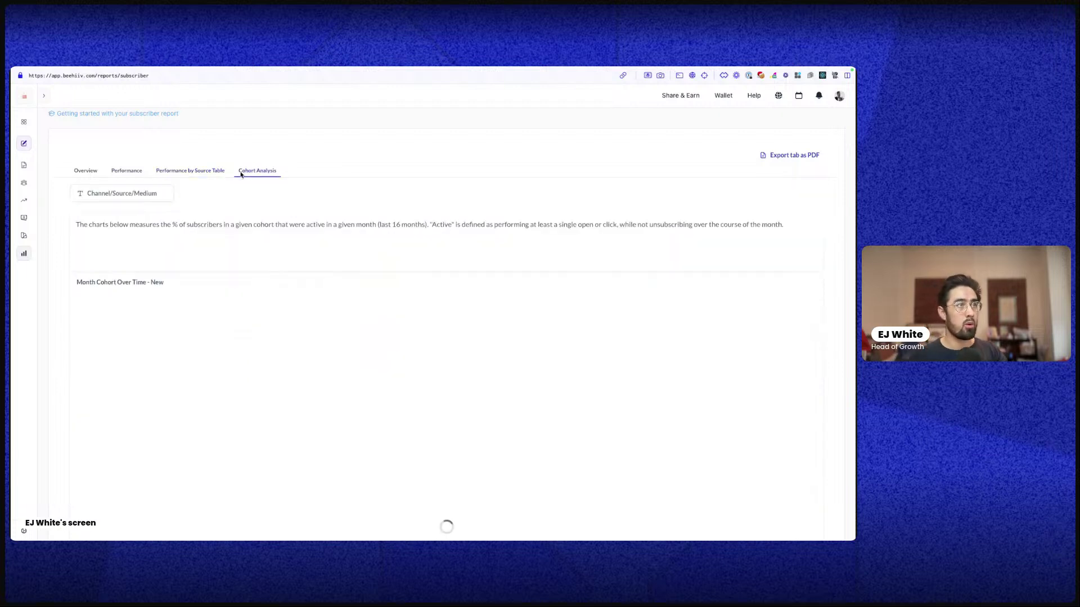
scroll(179, 298, up, 1)
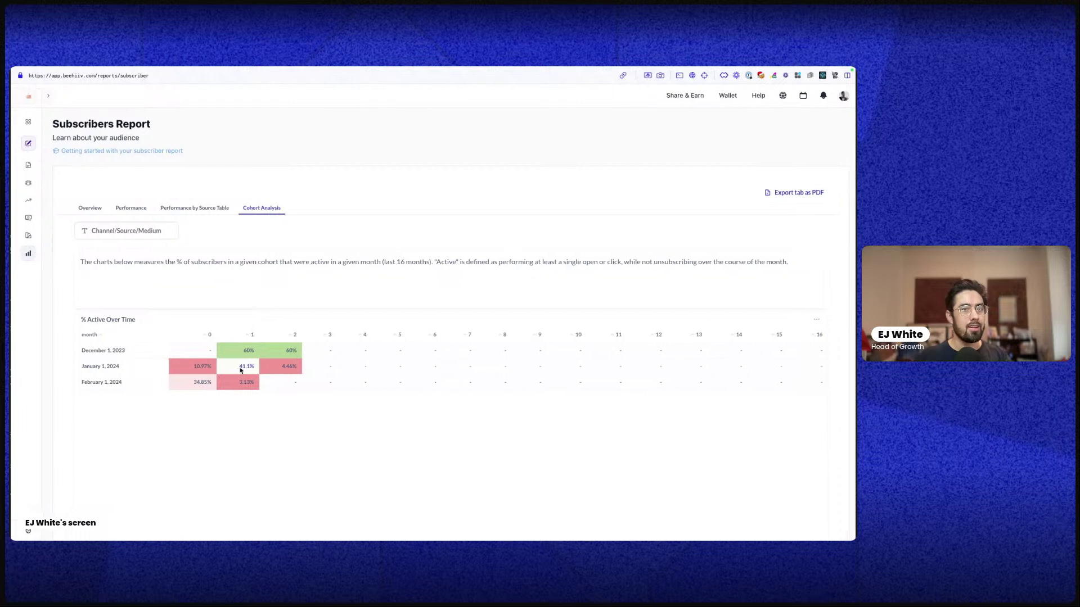
scroll(271, 383, down, 1)
scroll(289, 372, up, 1)
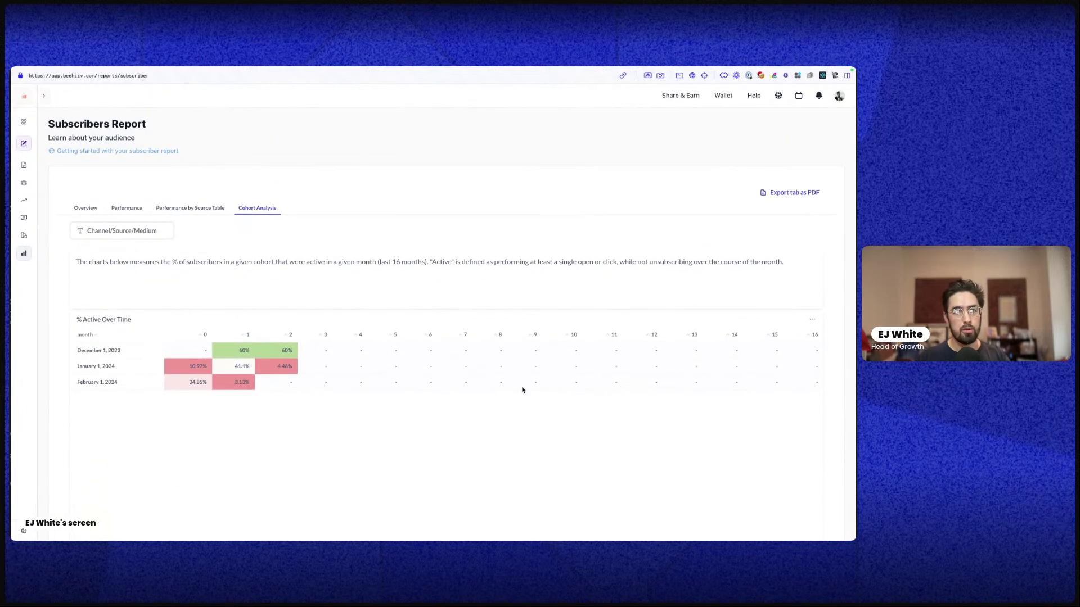
drag(522, 390, 356, 398)
scroll(387, 438, down, 3)
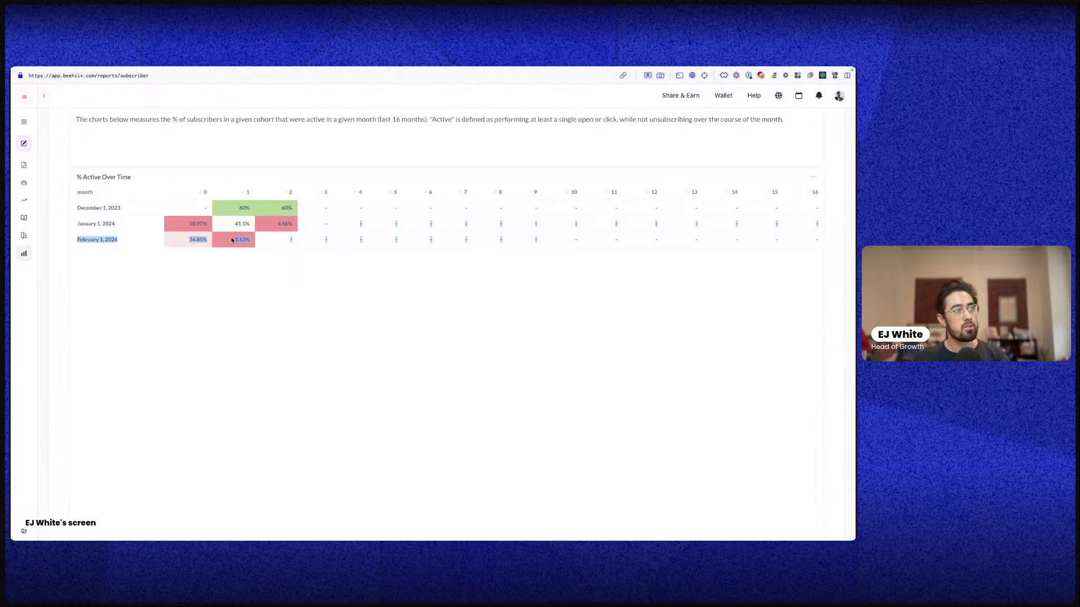
scroll(222, 255, up, 3)
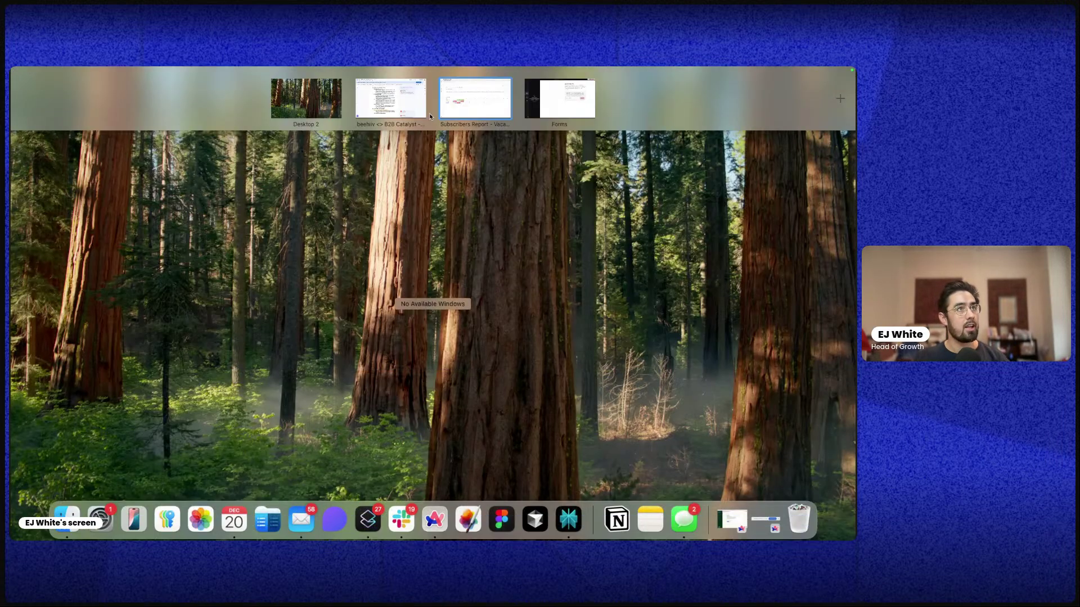
click(489, 87)
click(77, 205)
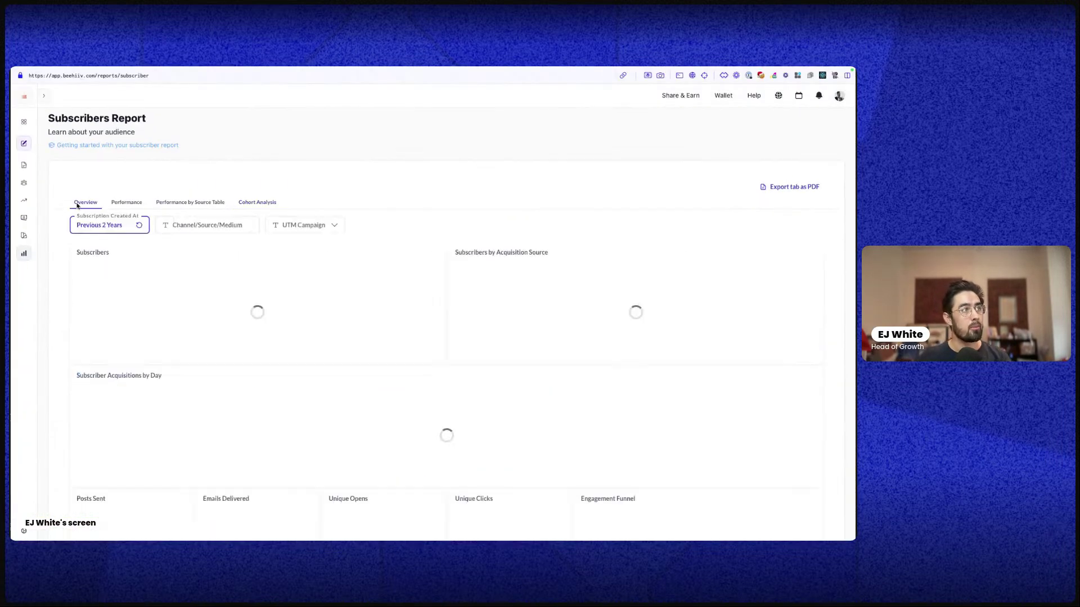
mouse_move(23, 253)
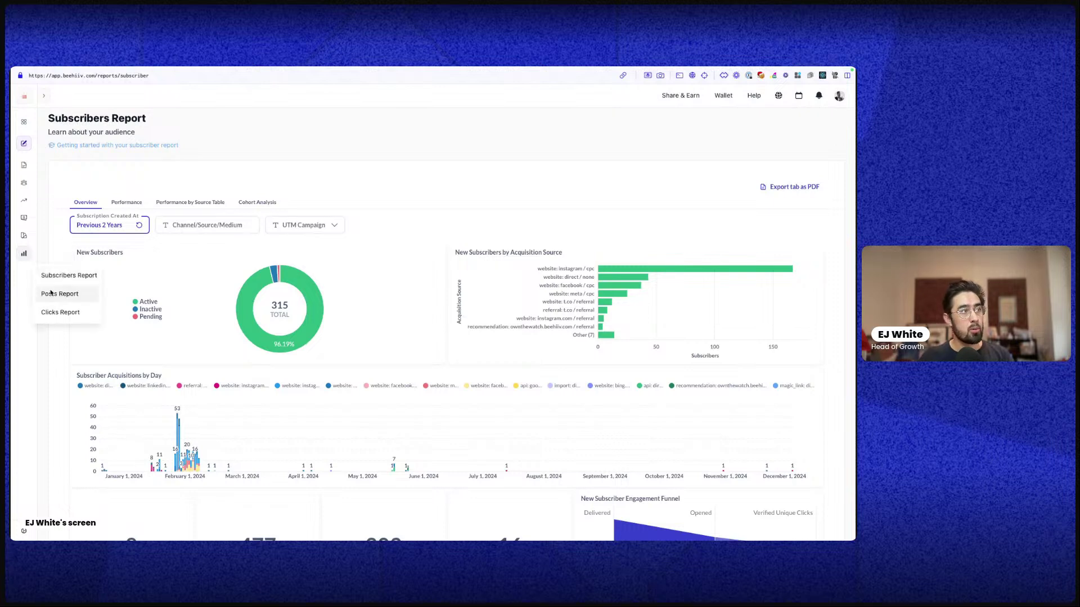
Open the Posts Report and set the Post Sent At filter to Previous 2 years
click(51, 293)
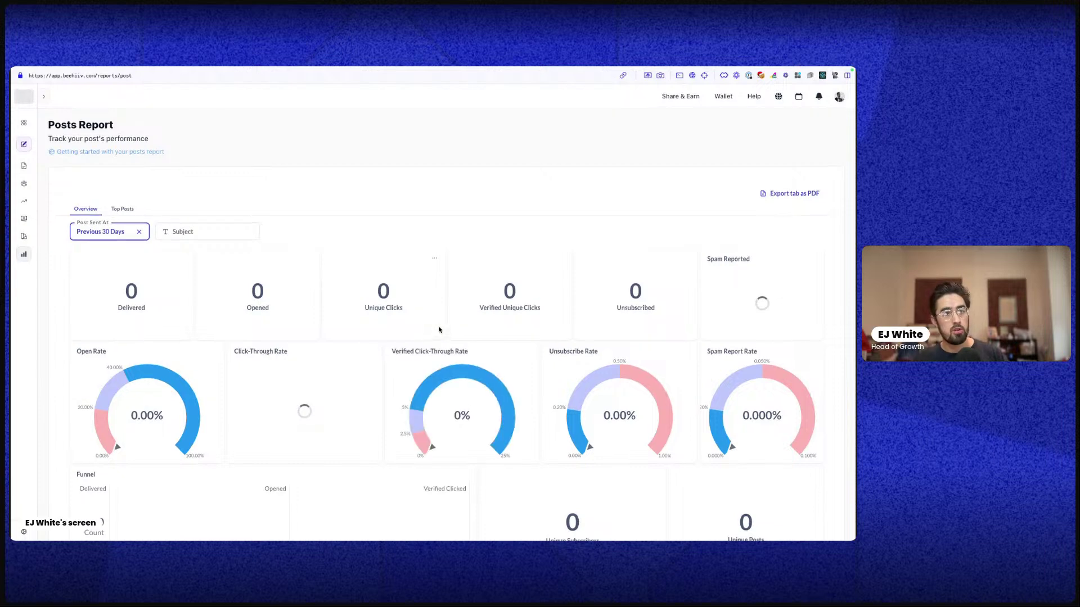
scroll(442, 332, down, 2)
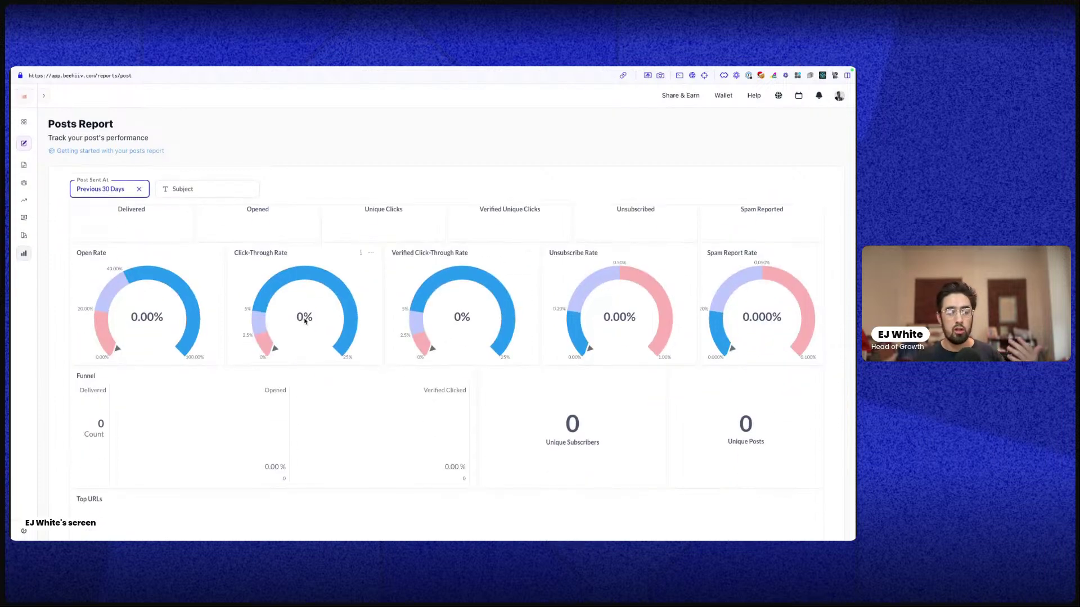
scroll(149, 251, up, 2)
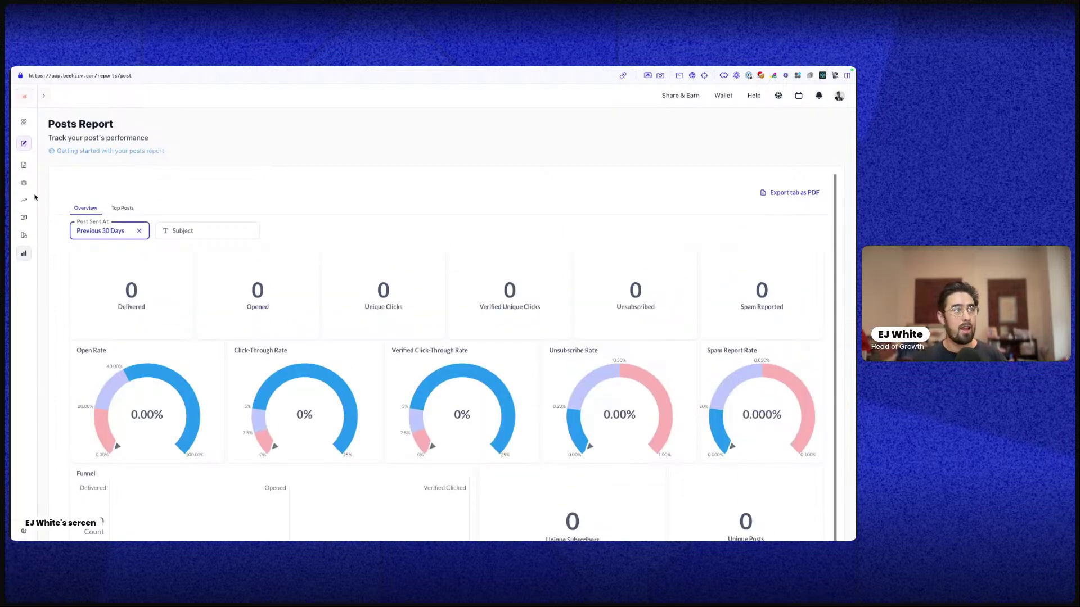
click(106, 232)
click(102, 275)
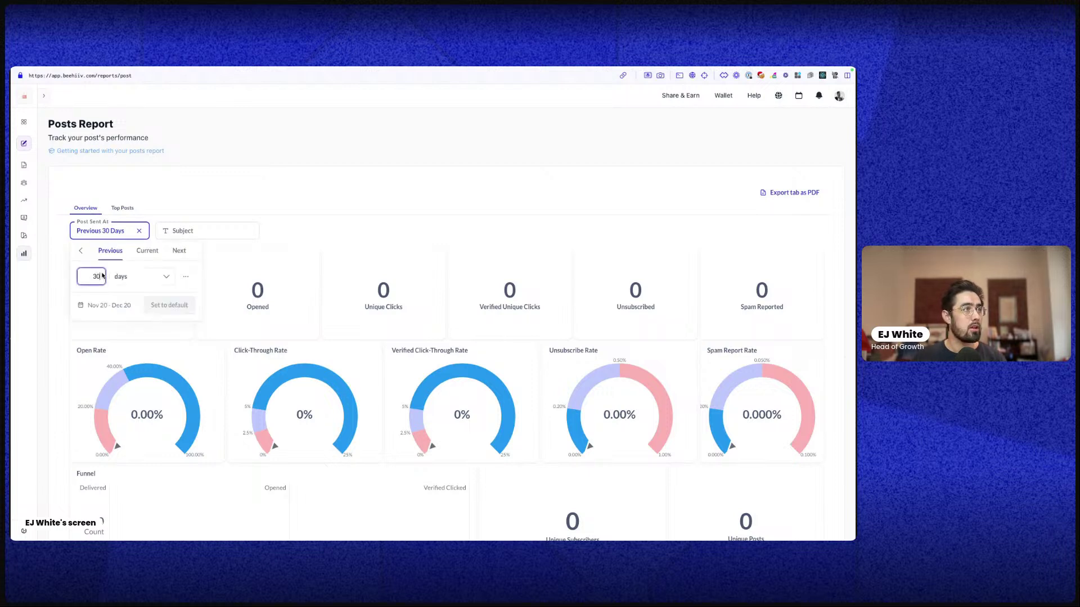
text(2)
click(141, 276)
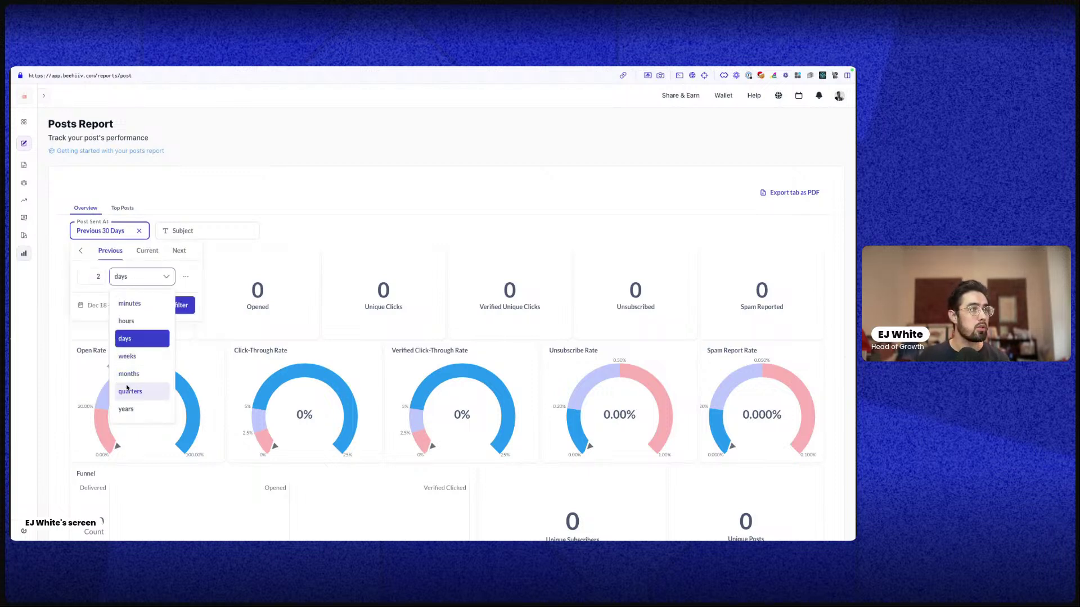
click(142, 410)
click(188, 311)
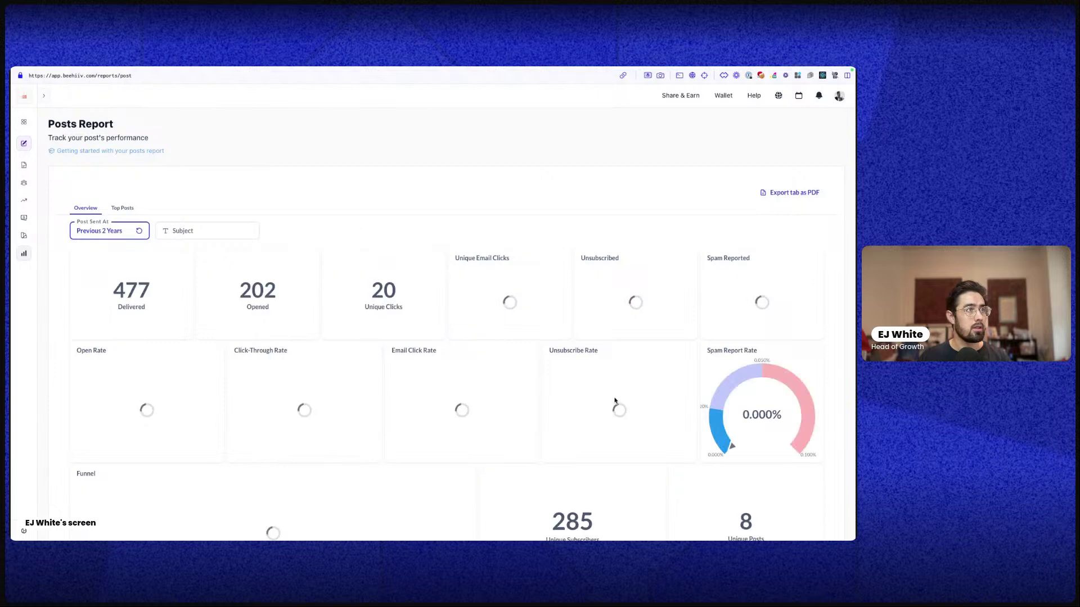
Review the 2-year post stats, then switch to the Top Posts ranking
scroll(517, 461, down, 2)
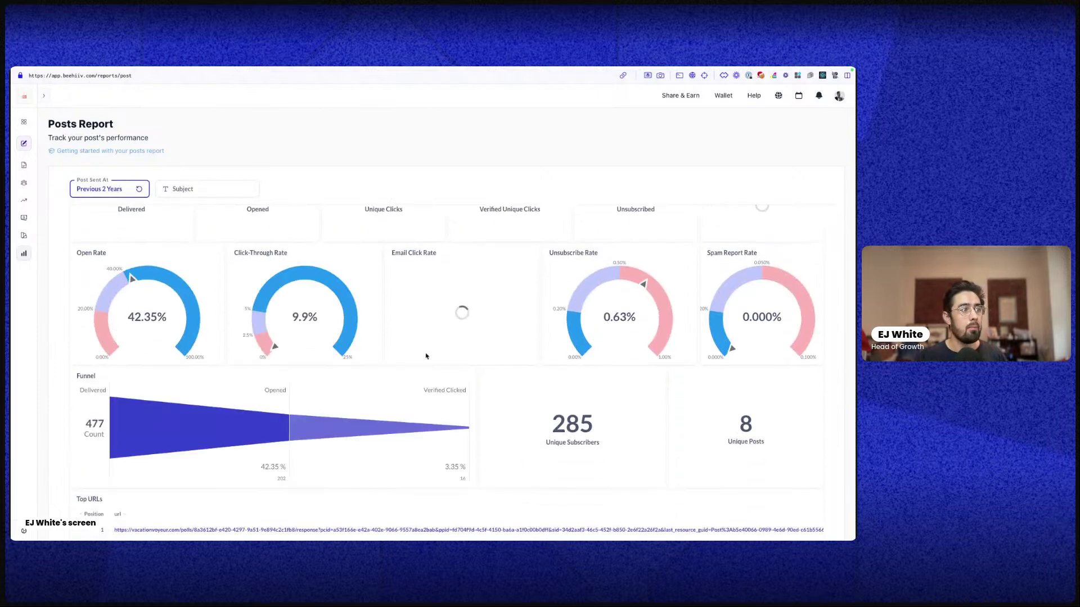
scroll(436, 279, up, 2)
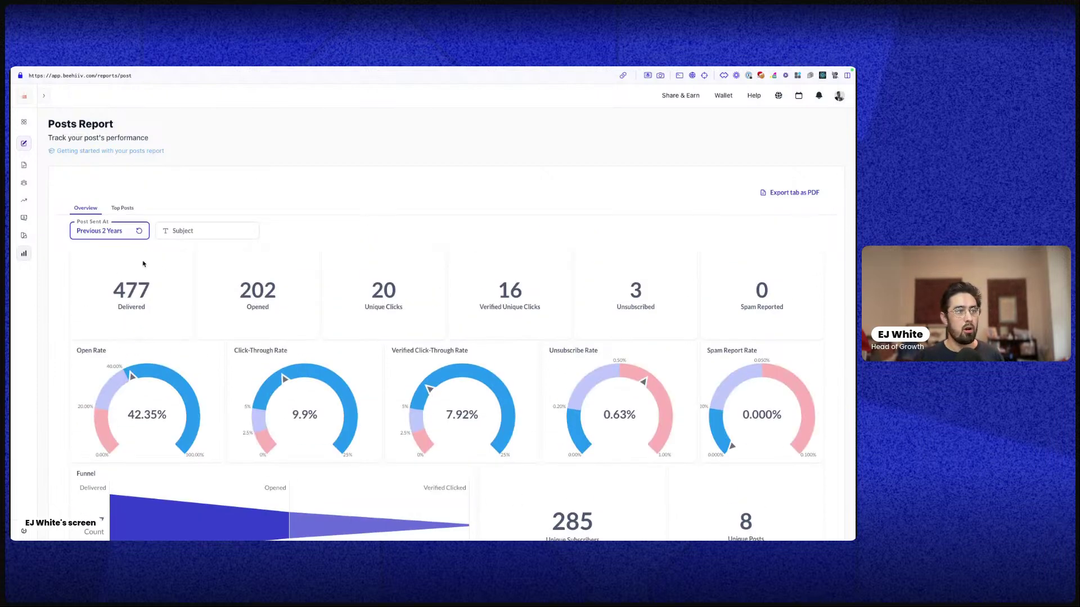
click(120, 209)
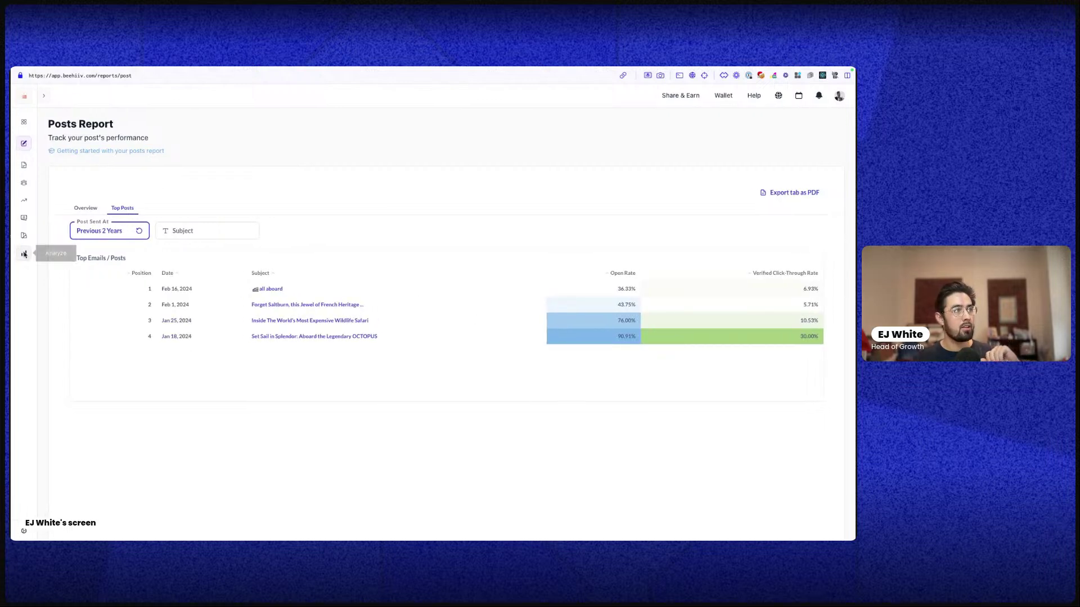
Open the Clicks Report and run it with Posts Scheduled At set to Previous 2 years
mouse_move(15, 253)
click(53, 315)
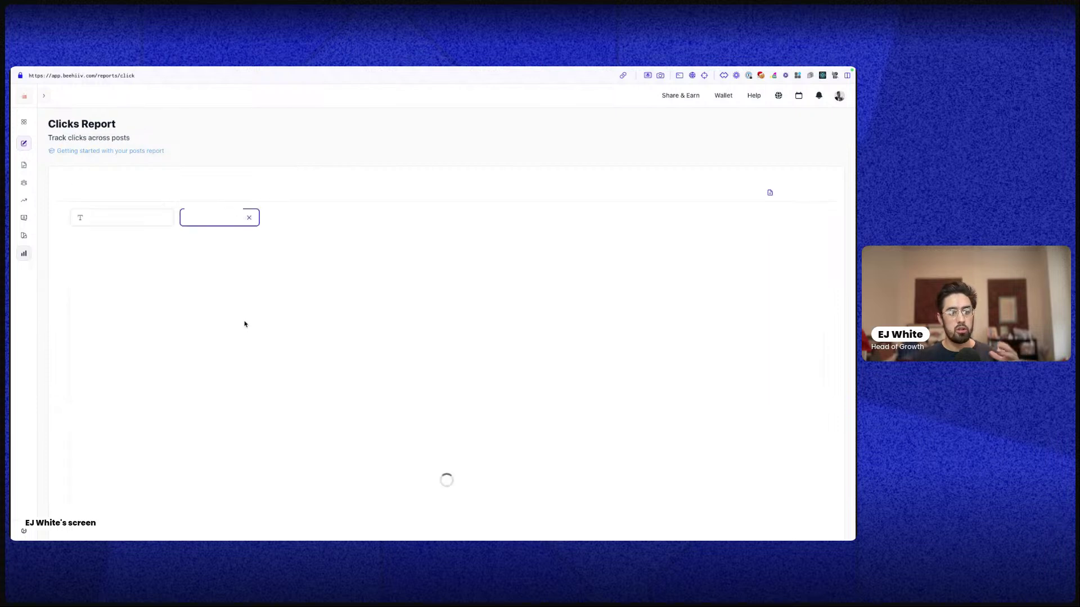
click(141, 218)
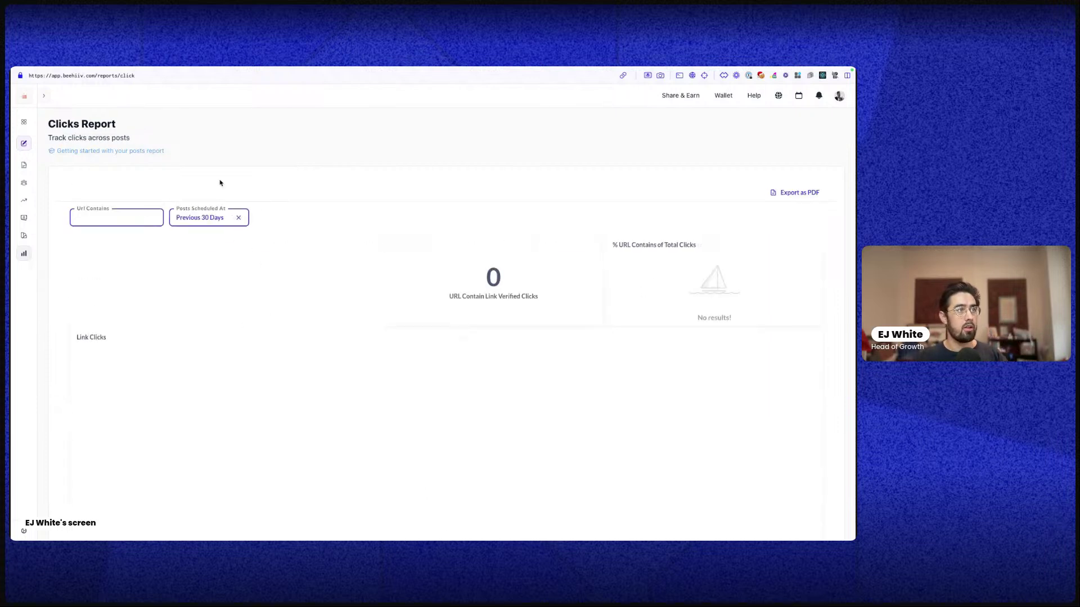
click(217, 222)
double_click(208, 270)
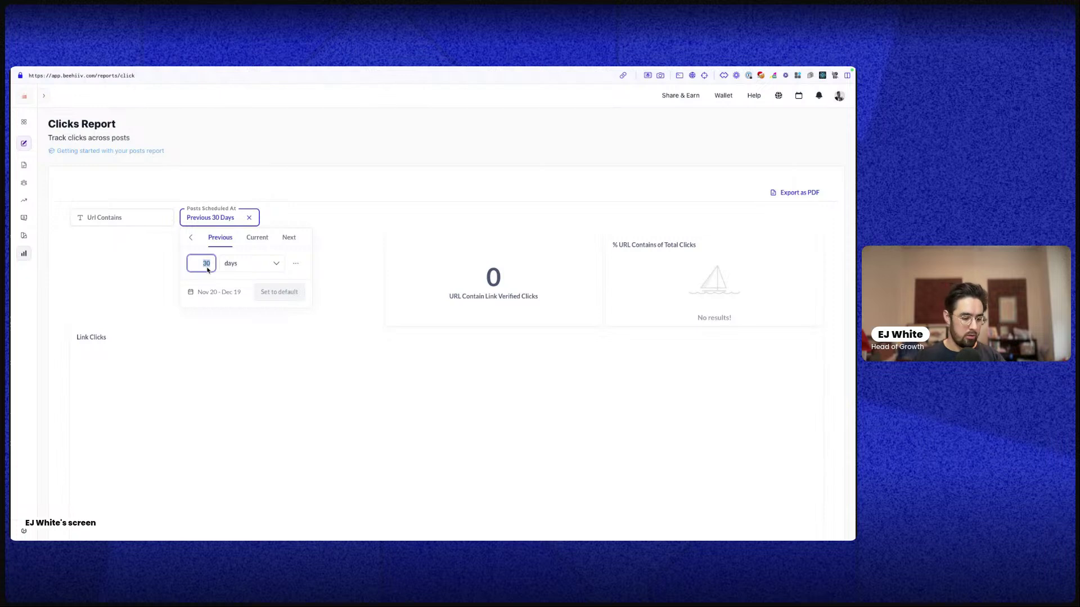
text(2)
click(249, 263)
click(246, 396)
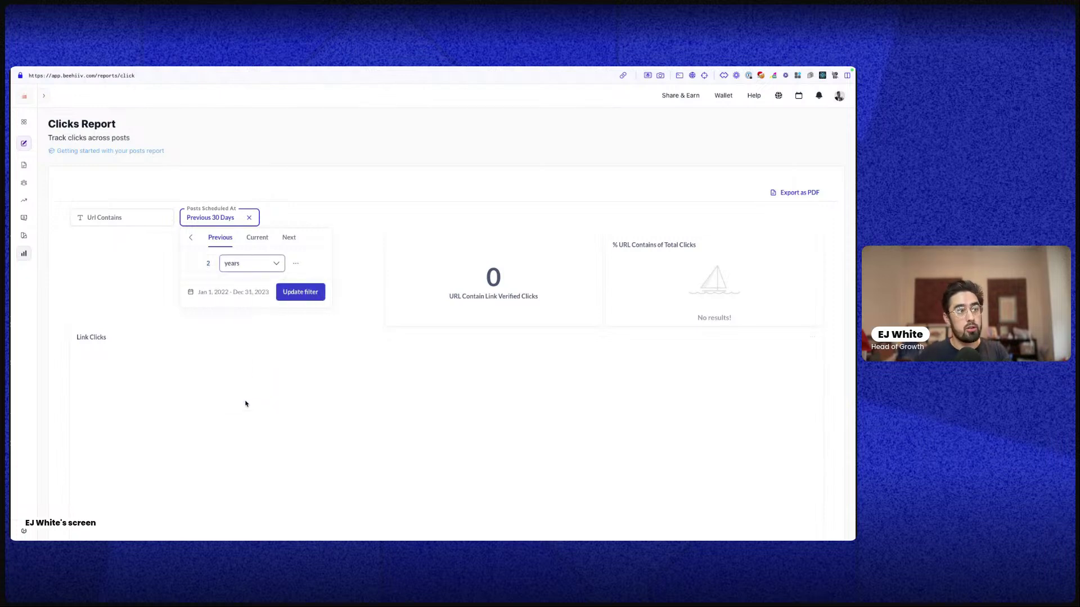
click(298, 293)
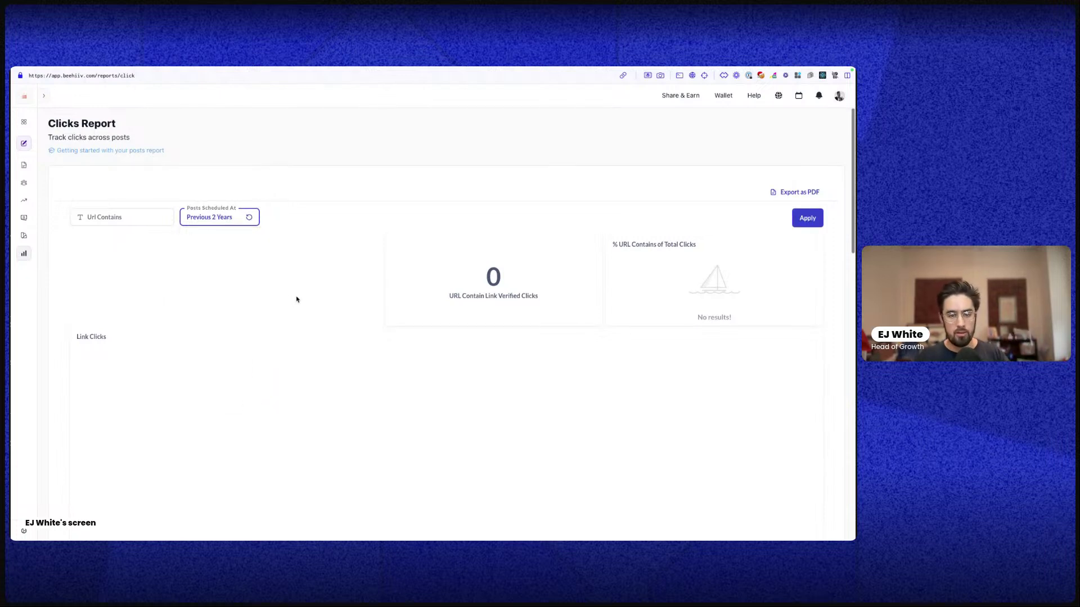
click(805, 218)
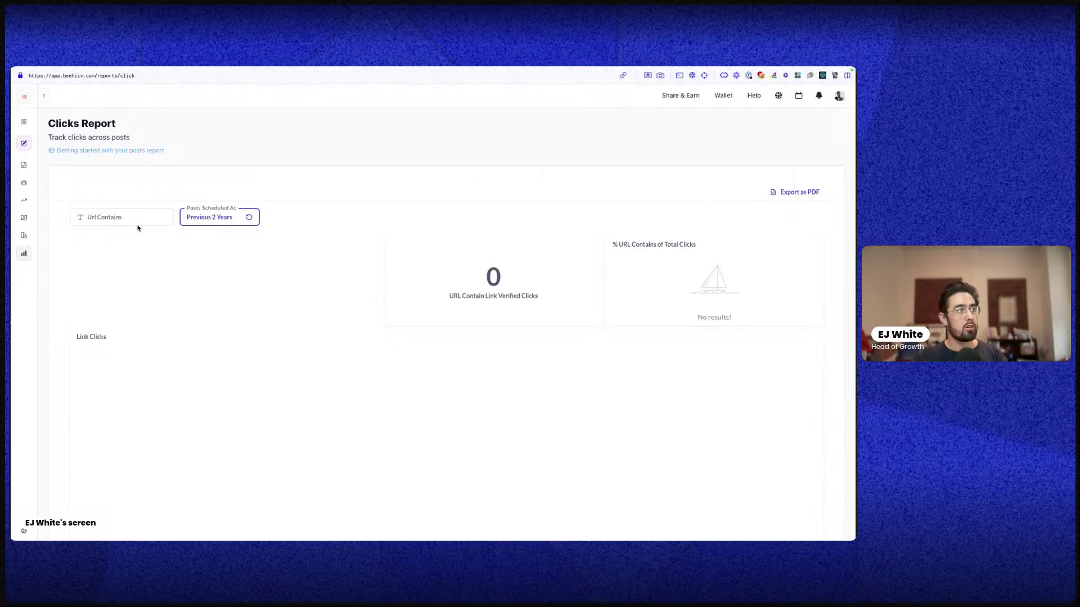
Change the scheduled-date range to Current Year and rerun the report, showing 135 verified clicks
click(221, 216)
click(203, 259)
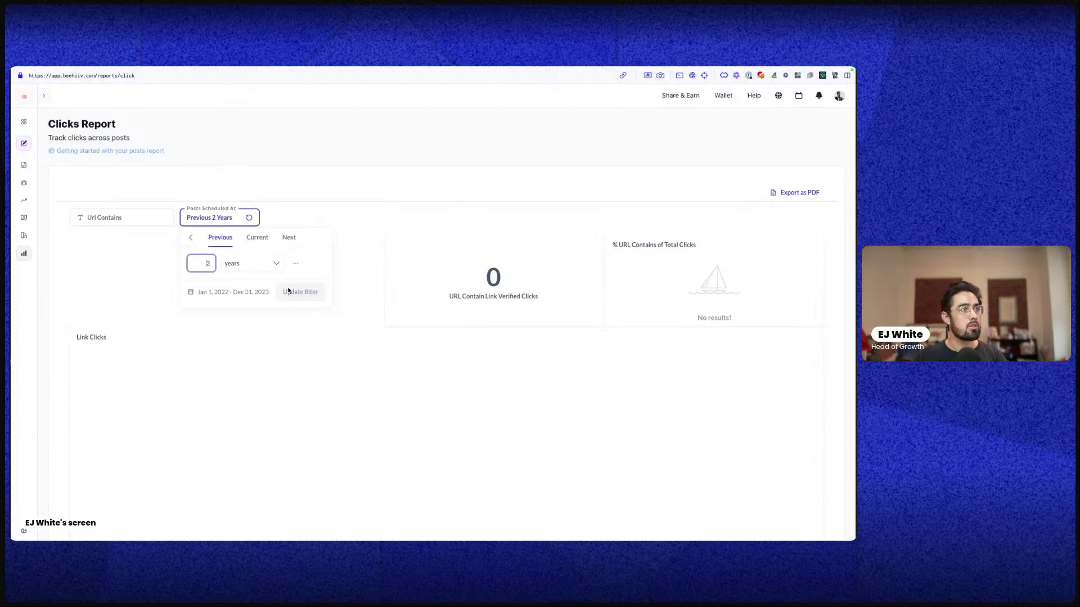
click(225, 269)
click(220, 271)
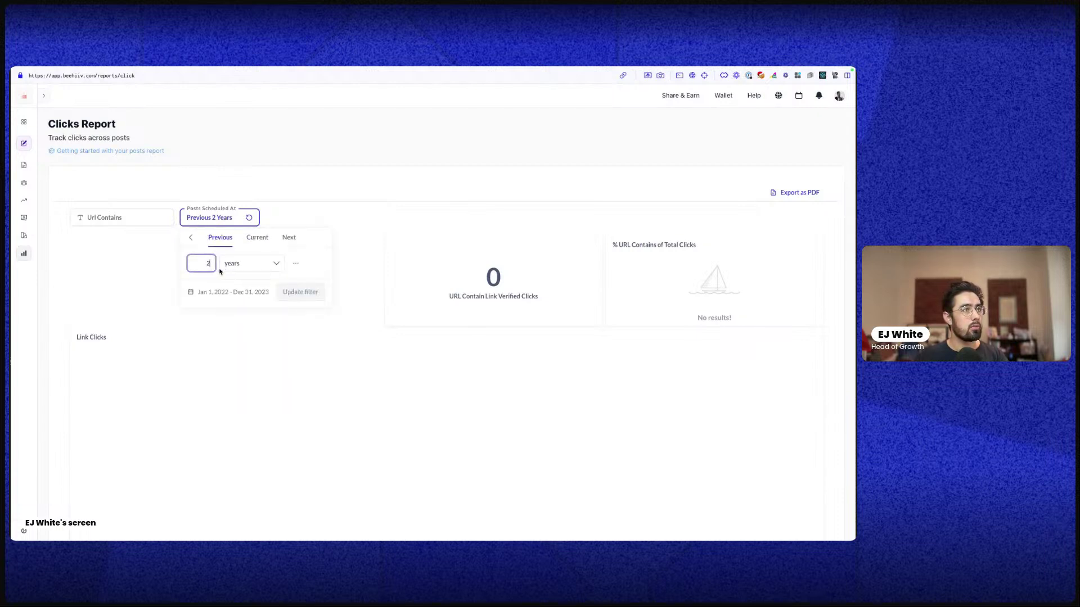
click(220, 270)
click(296, 265)
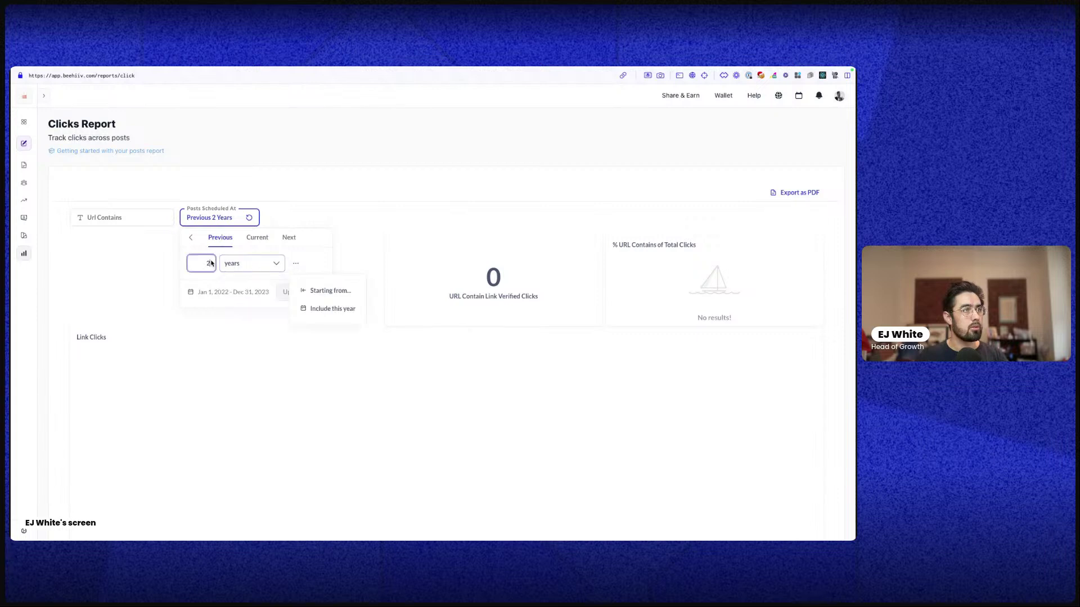
click(251, 238)
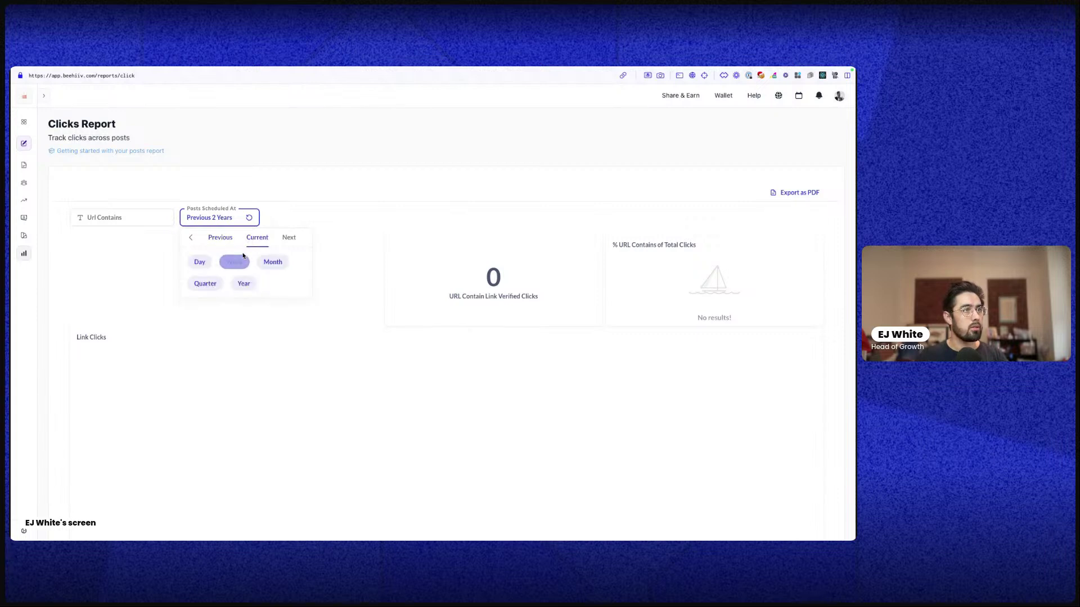
click(243, 283)
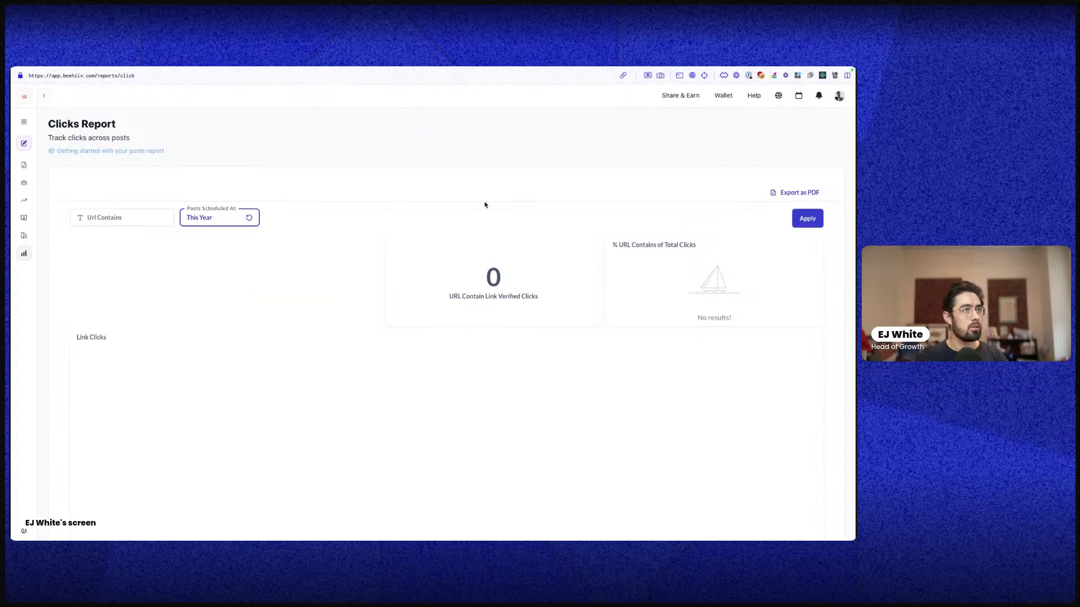
click(808, 218)
scroll(386, 338, down, 3)
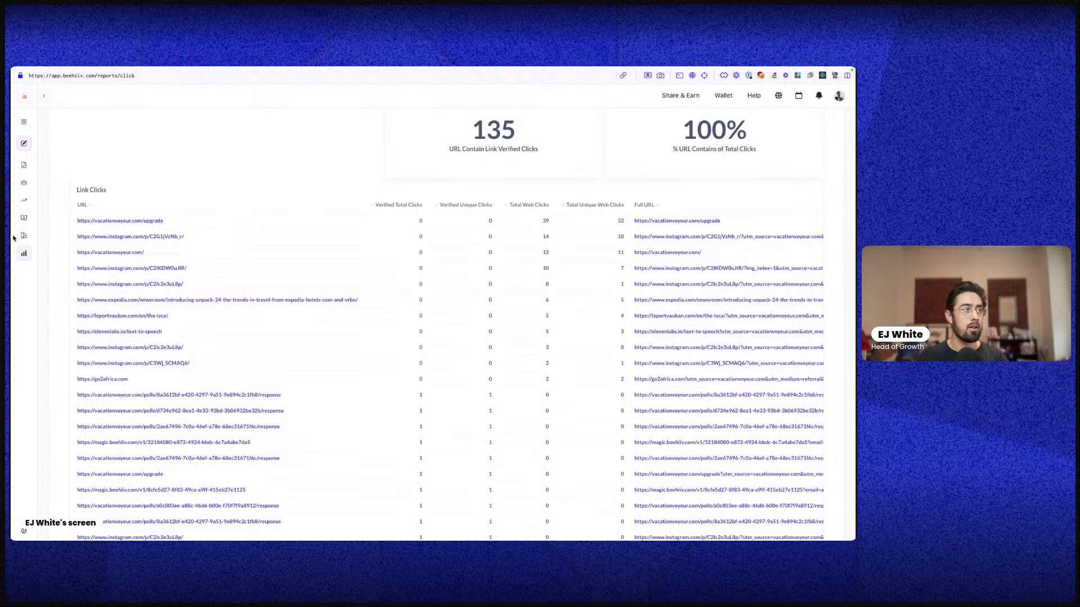
scroll(370, 283, up, 3)
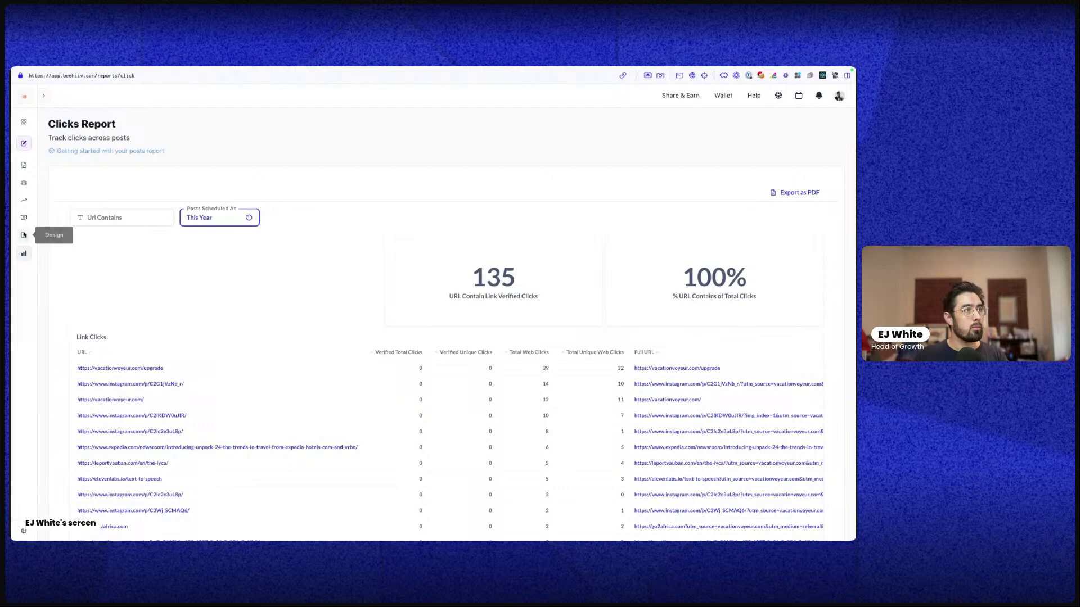
click(45, 240)
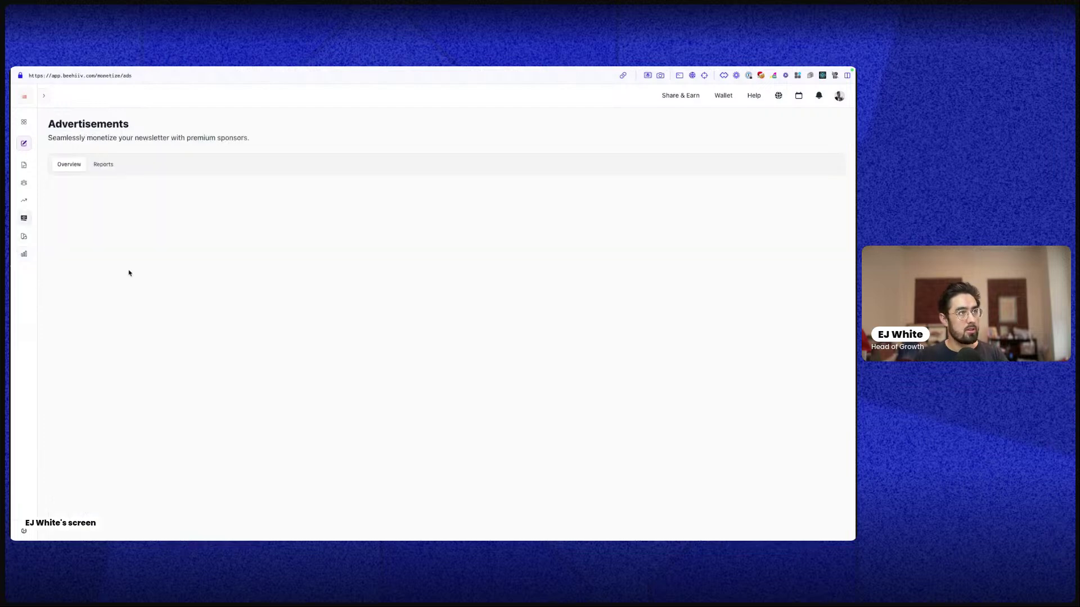
scroll(551, 366, down, 2)
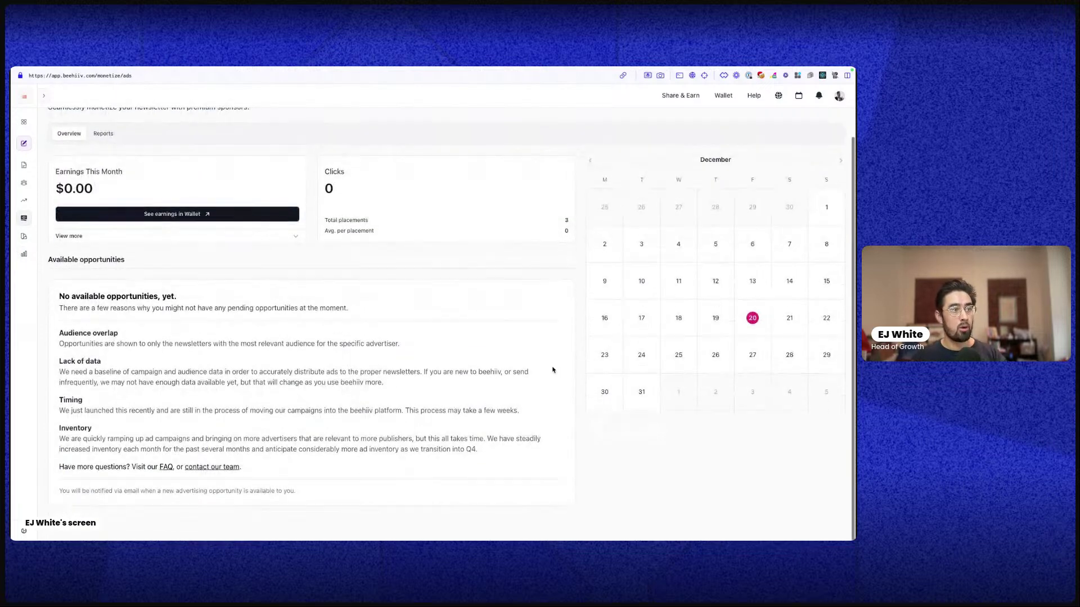
scroll(543, 360, up, 1)
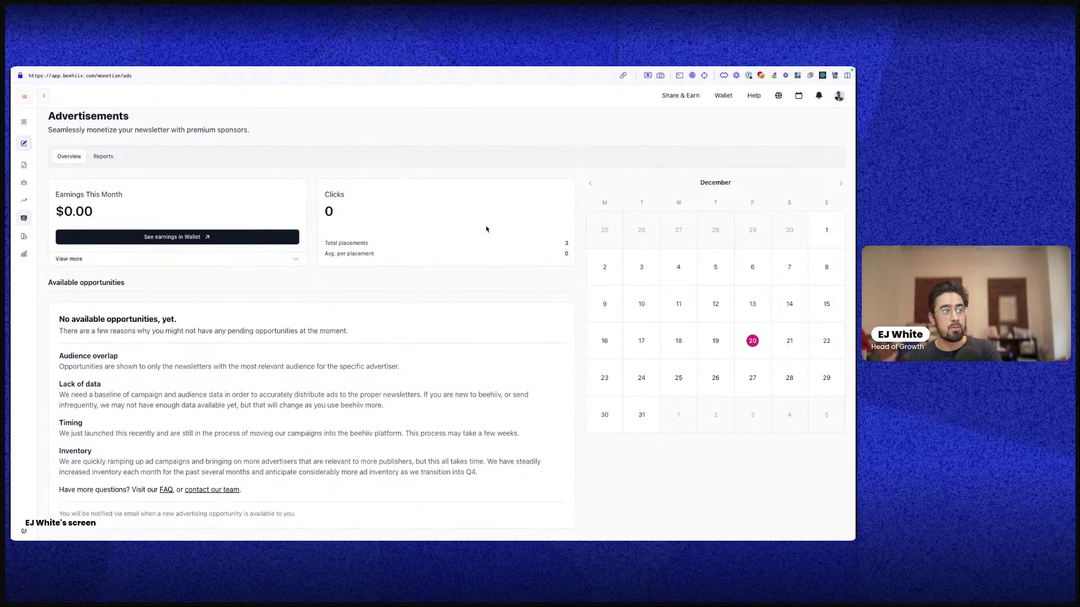
click(105, 156)
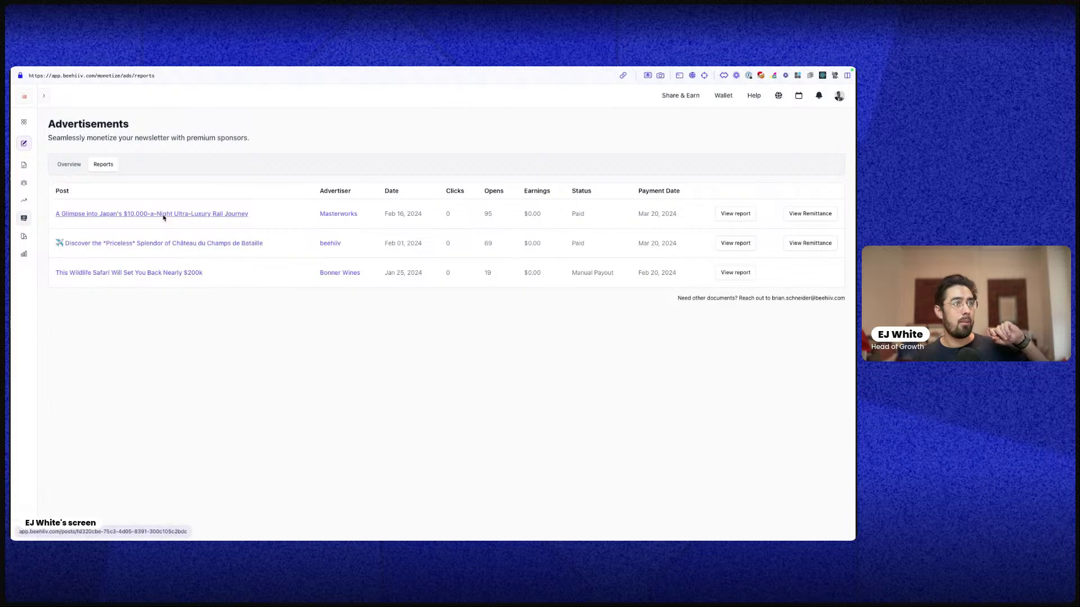
click(77, 168)
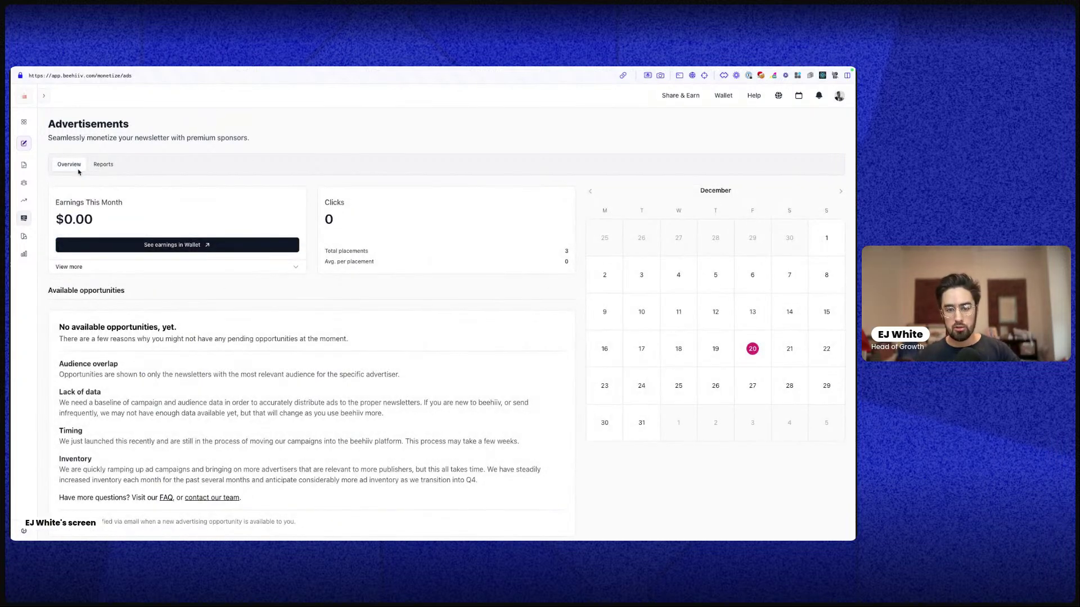
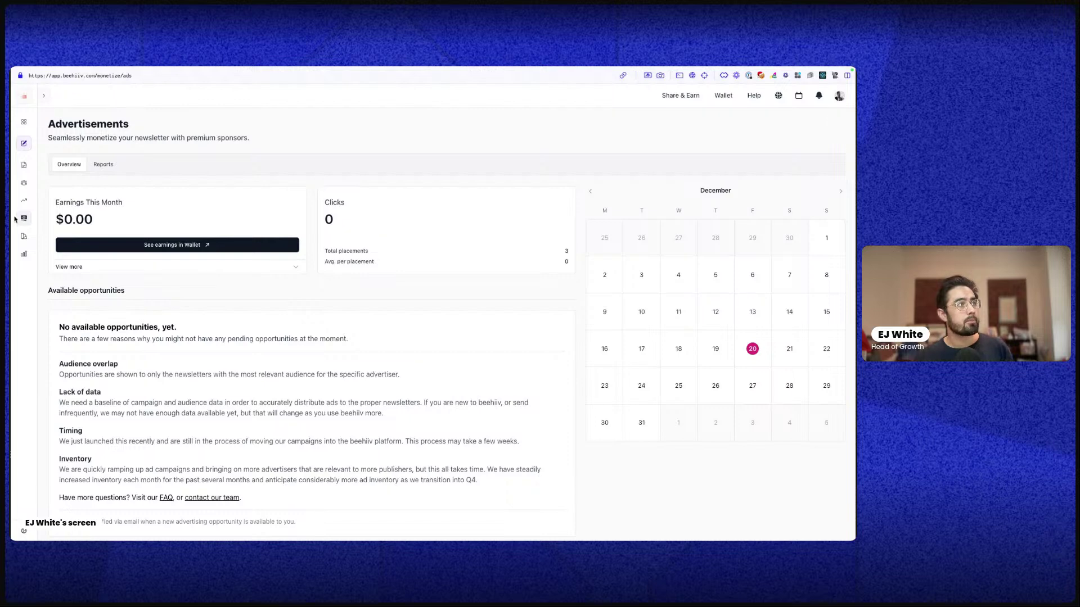
Go from the Boosts monetization overview into the Boosts Marketplace of offers
mouse_move(22, 219)
click(62, 258)
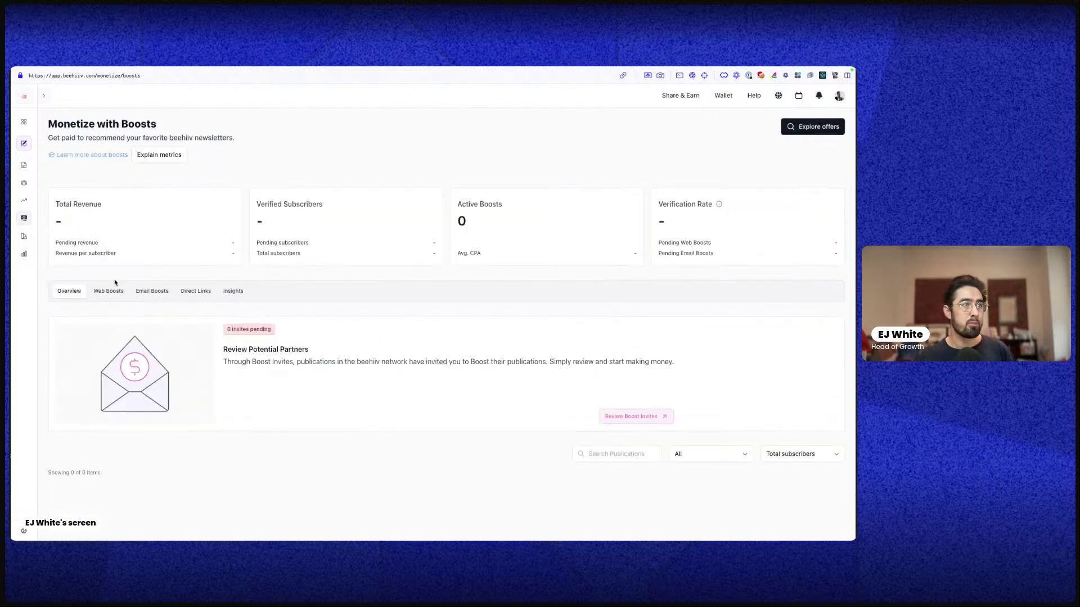
click(811, 127)
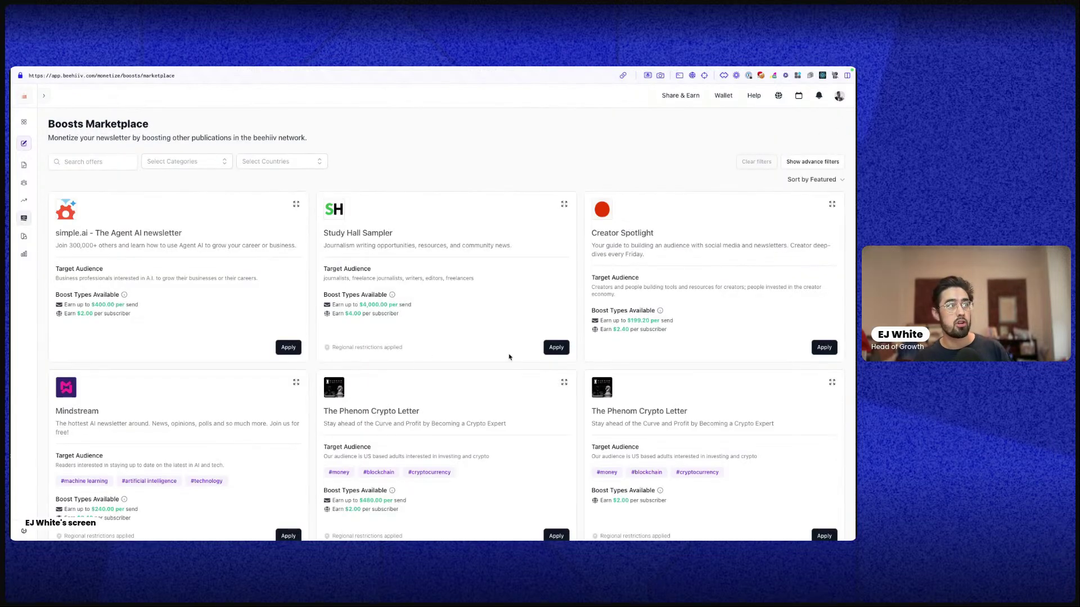
Browse offer cards like simple.ai and Study Hall Sampler, highlighting a per-subscriber earnings line
scroll(455, 284, down, 3)
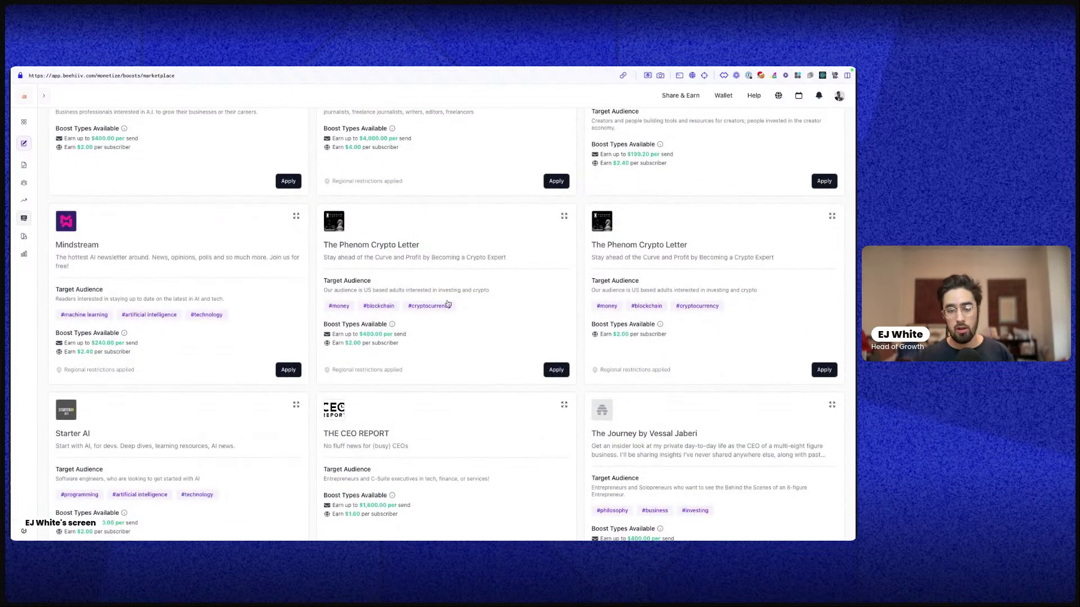
scroll(478, 298, down, 3)
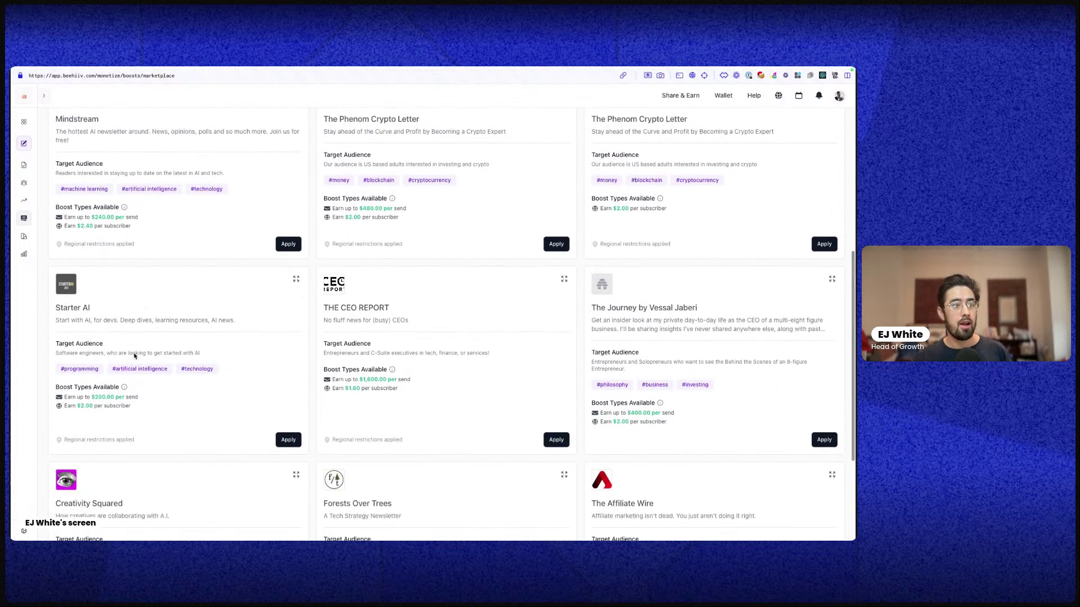
scroll(158, 338, up, 2)
scroll(163, 329, up, 2)
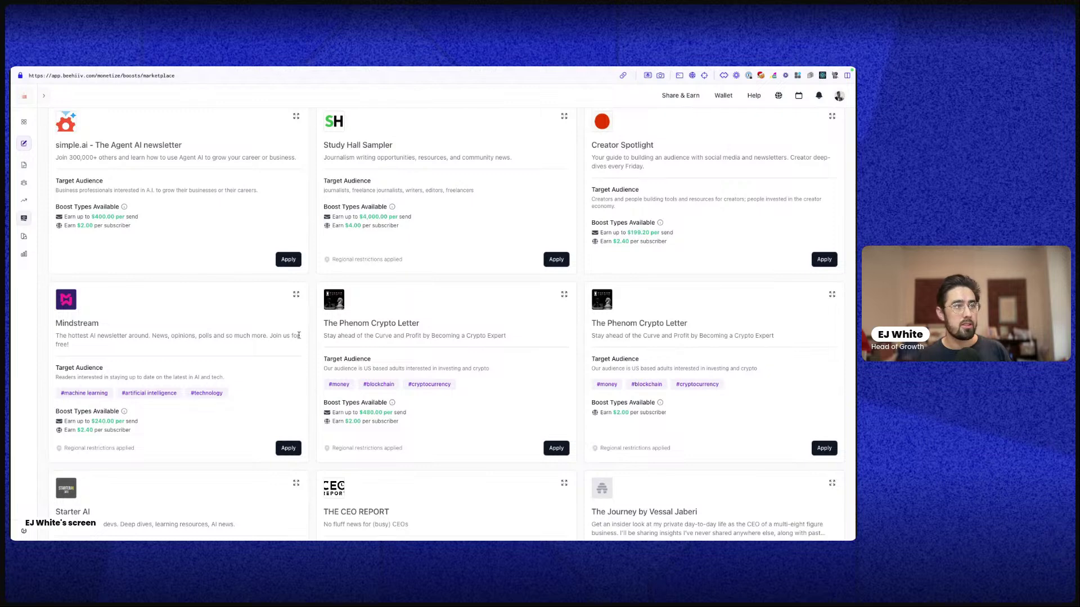
triple_click(354, 421)
scroll(267, 384, up, 3)
scroll(81, 463, down, 2)
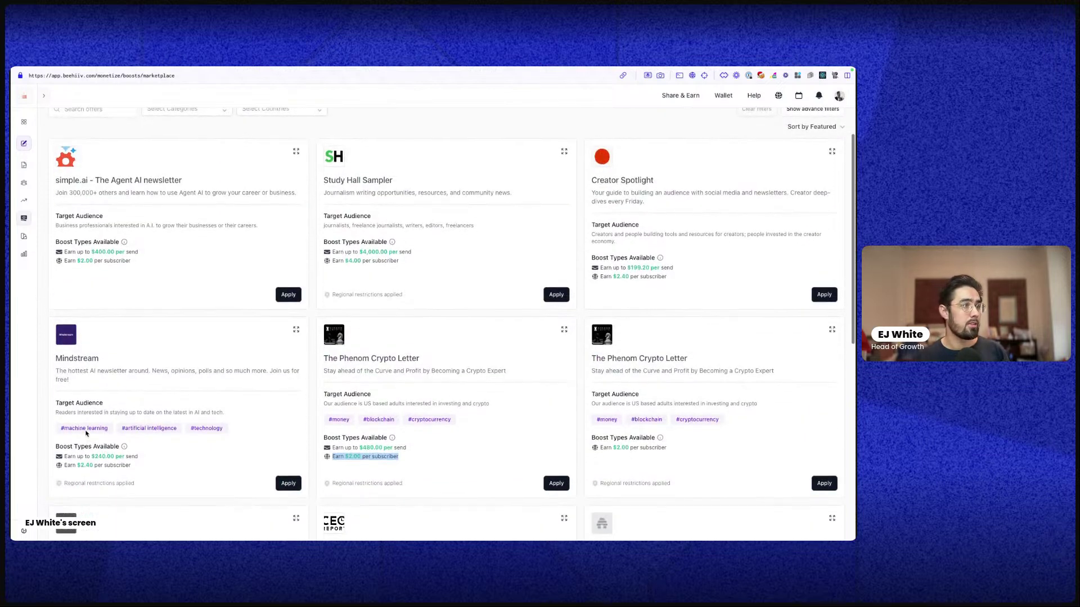
click(81, 463)
scroll(141, 310, up, 1)
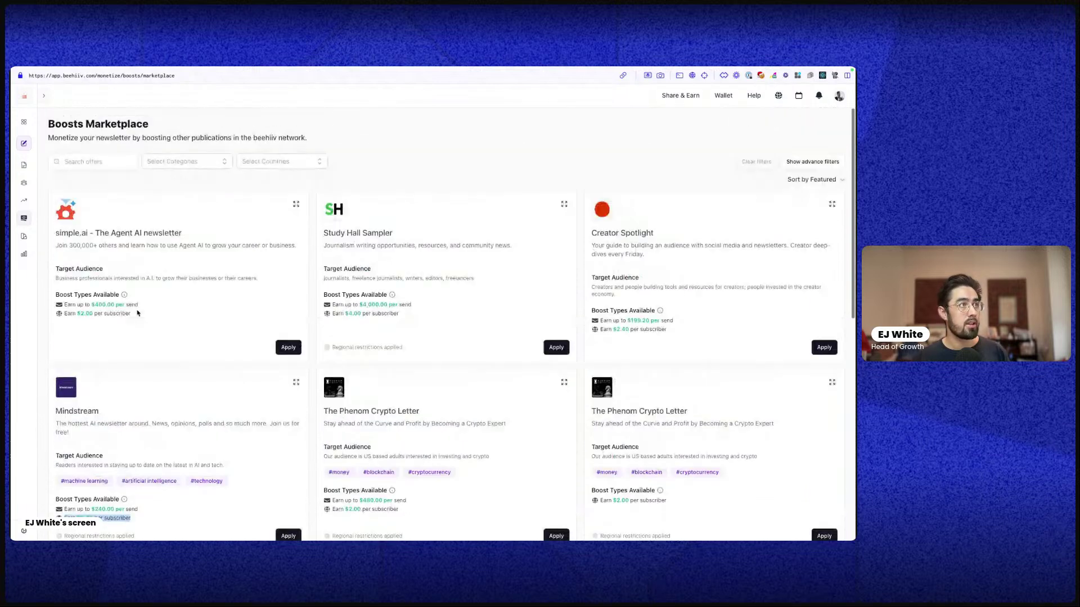
Filter the marketplace offers to the Fashion category
click(180, 161)
scroll(175, 253, down, 10)
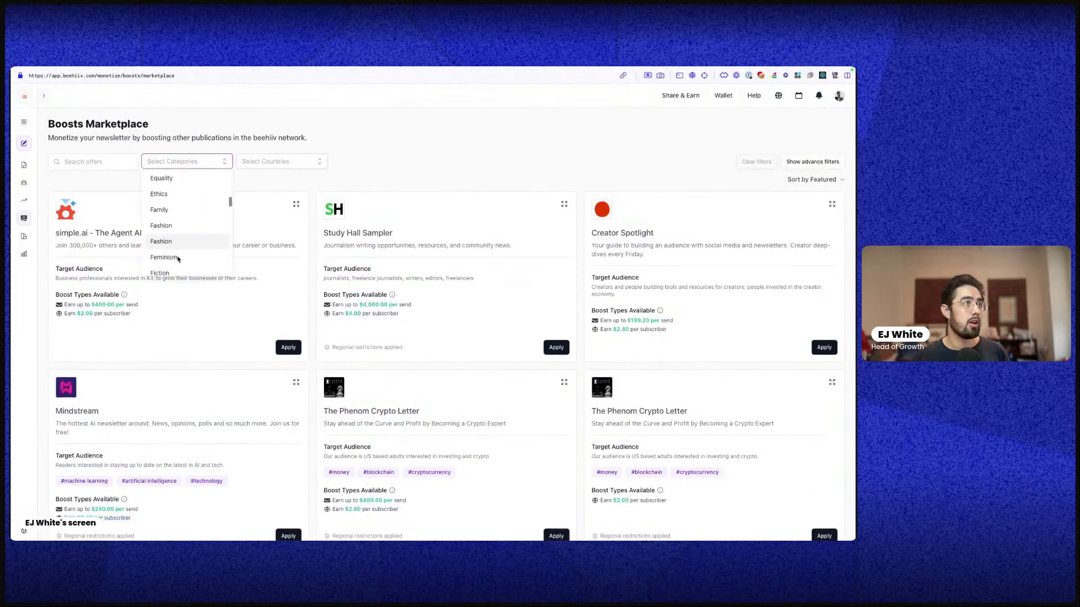
scroll(175, 253, up, 5)
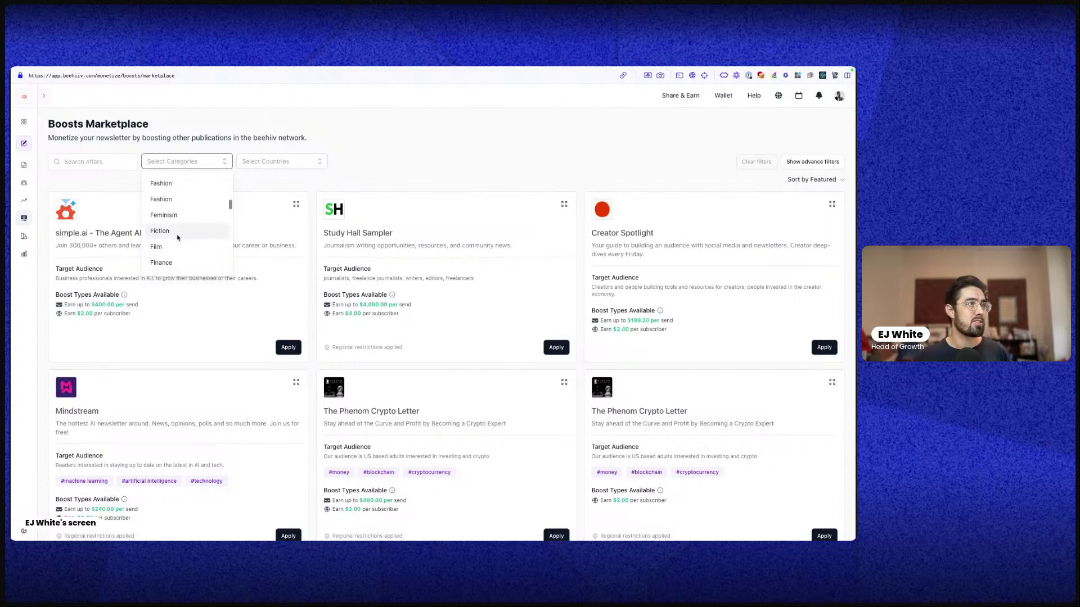
scroll(176, 239, down, 1)
click(176, 231)
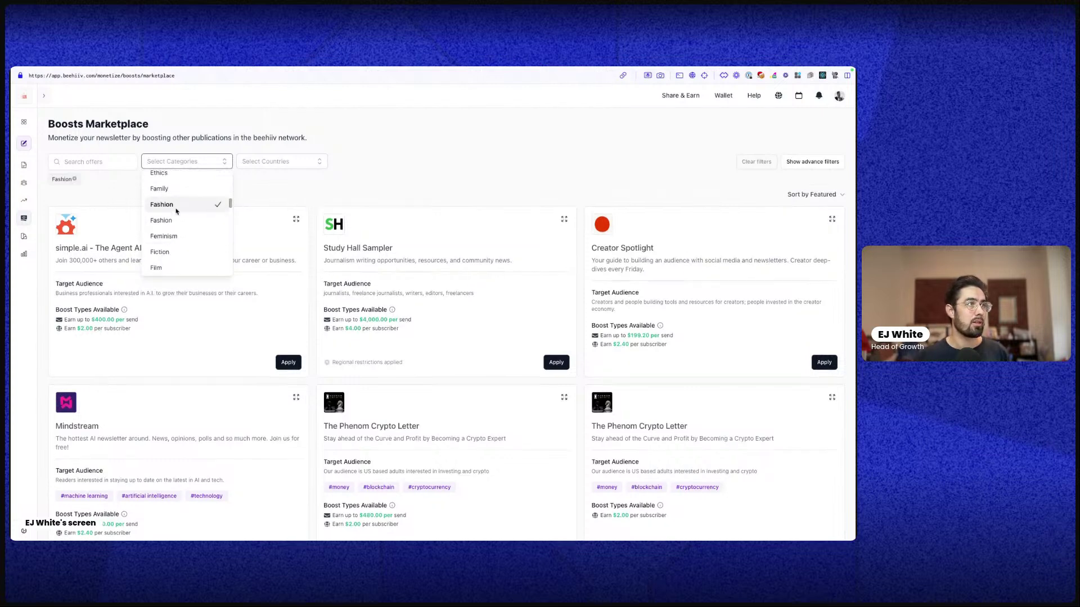
click(274, 196)
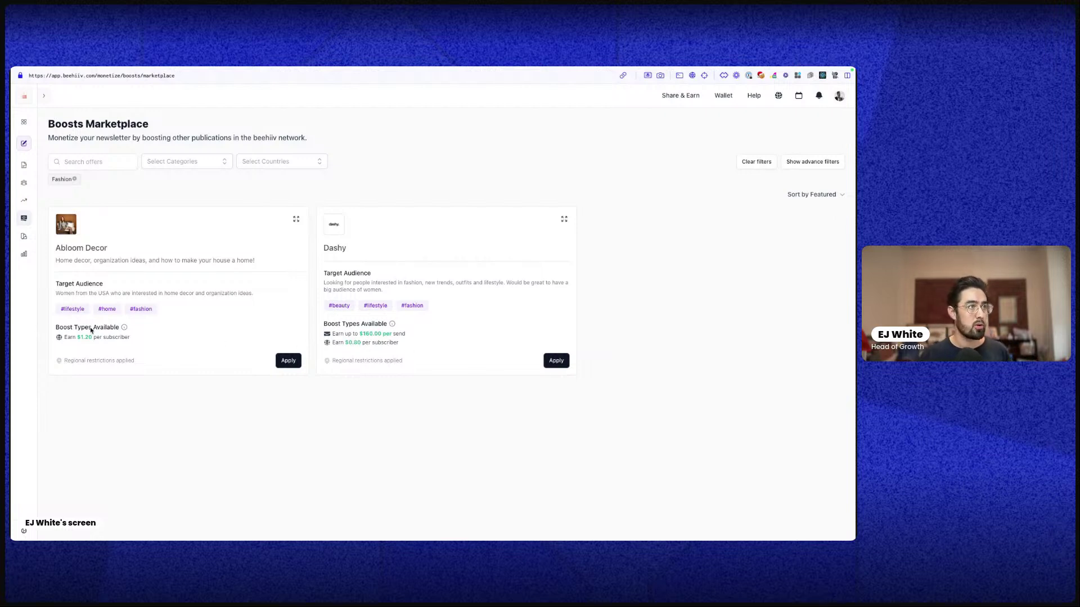
Switch the filter to Art only and browse offers like Creativity Squared and Real Creative
click(186, 171)
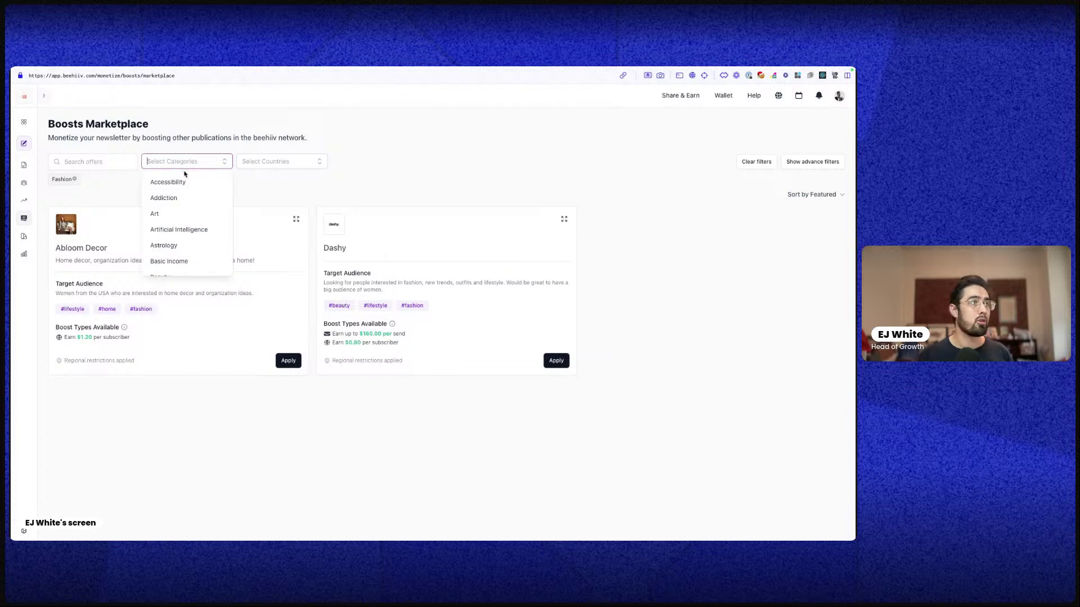
click(157, 214)
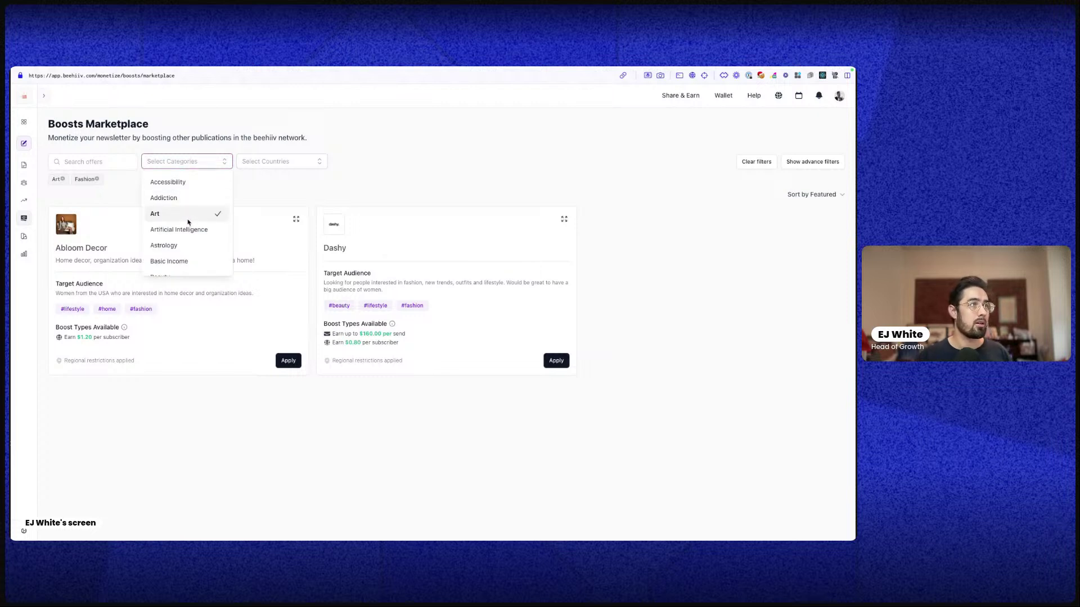
click(97, 178)
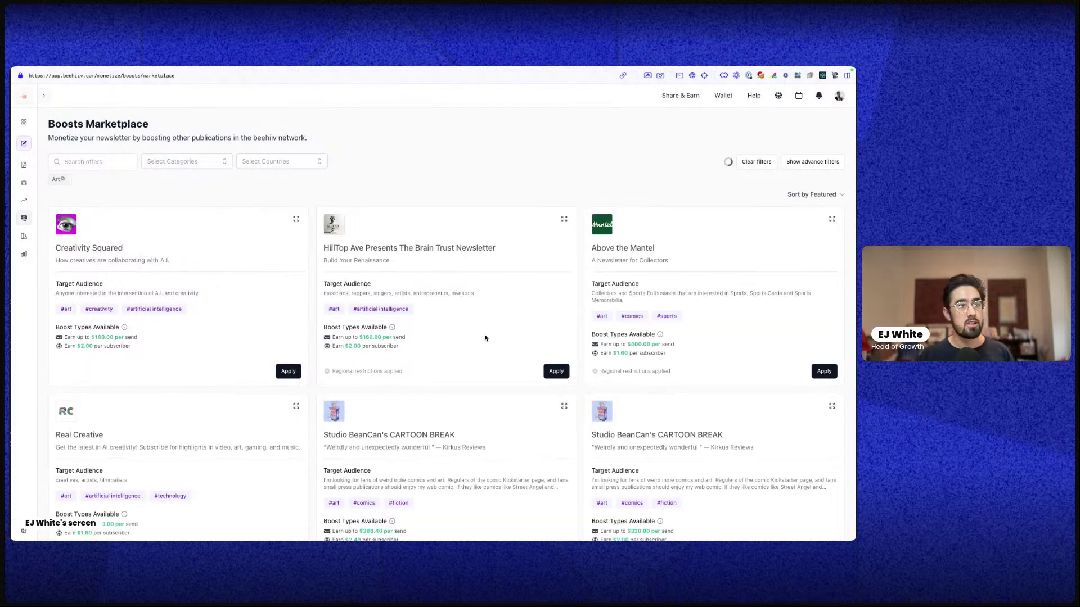
scroll(485, 338, down, 4)
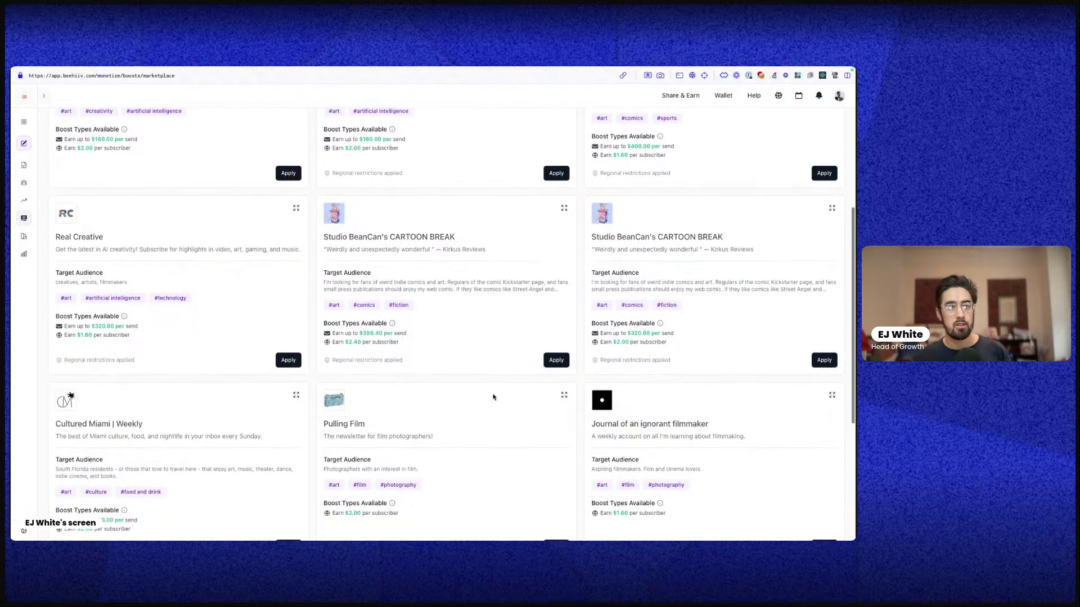
scroll(493, 397, down, 5)
scroll(439, 352, up, 5)
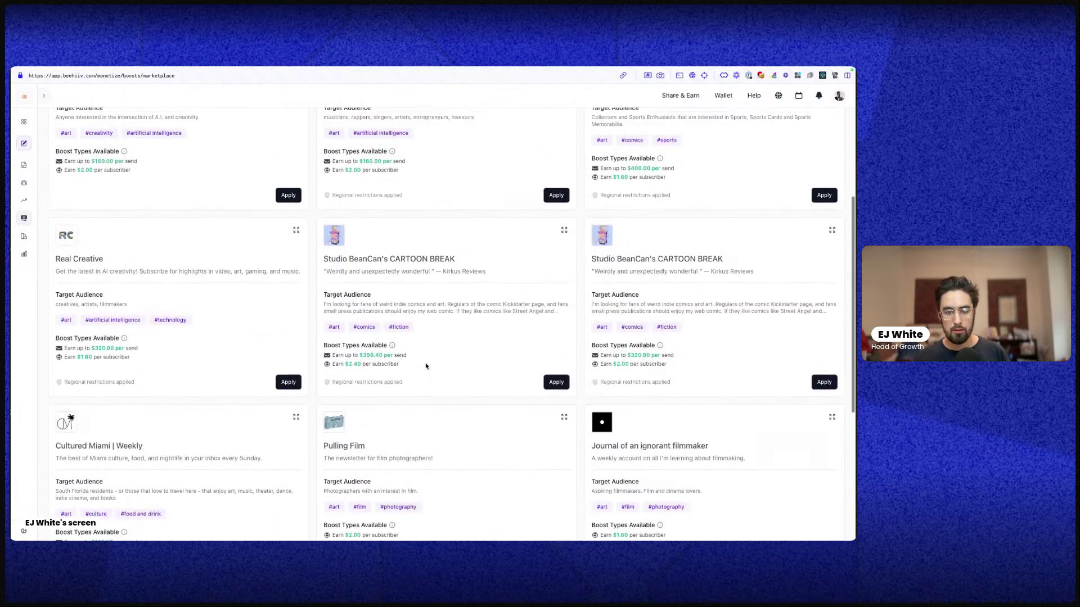
scroll(425, 366, up, 3)
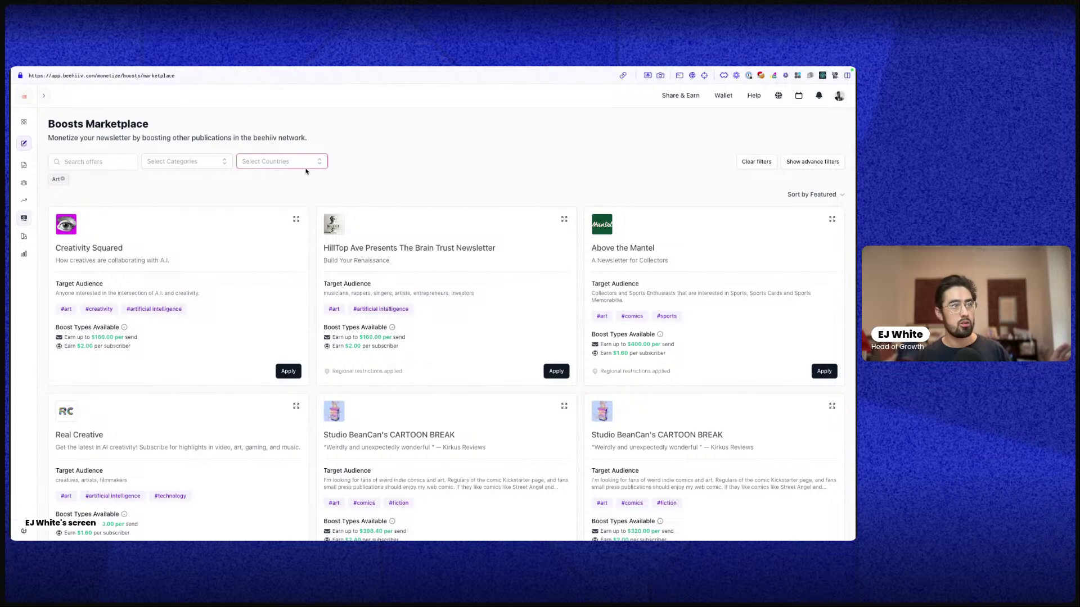
scroll(616, 353, down, 1)
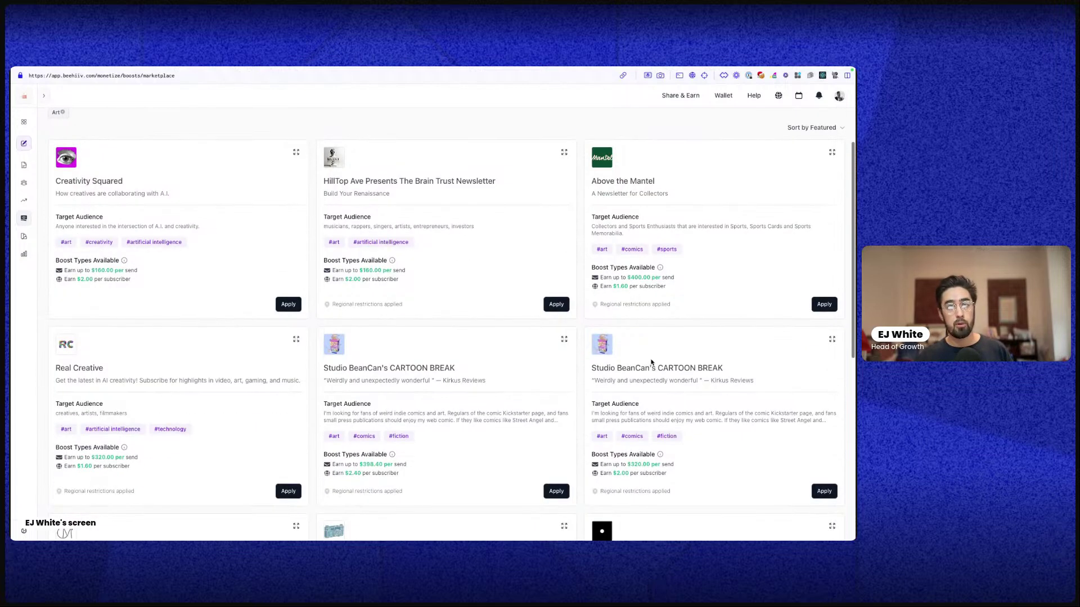
click(563, 306)
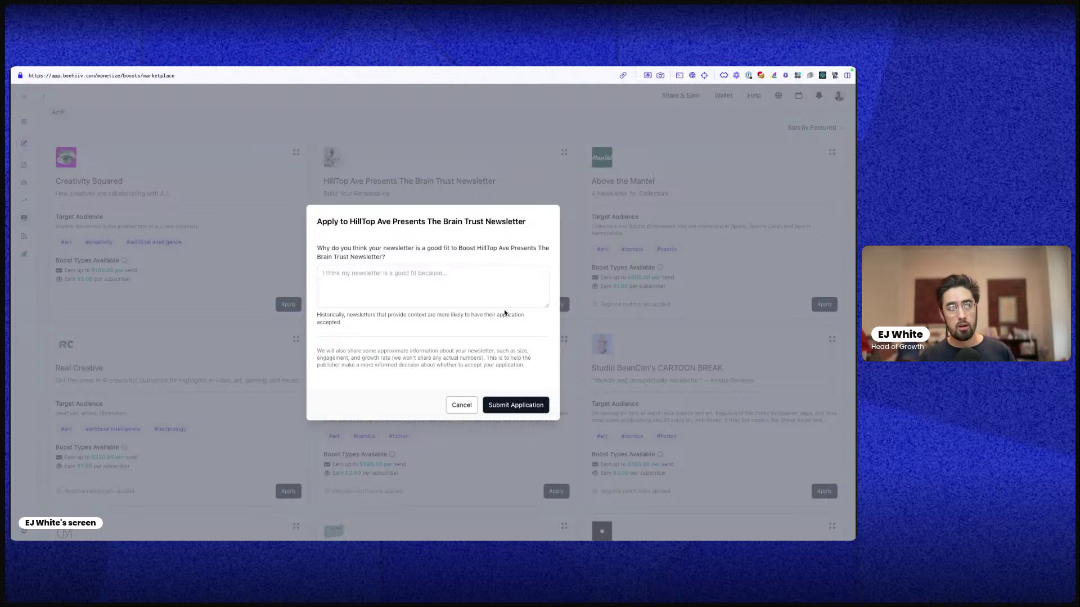
click(455, 273)
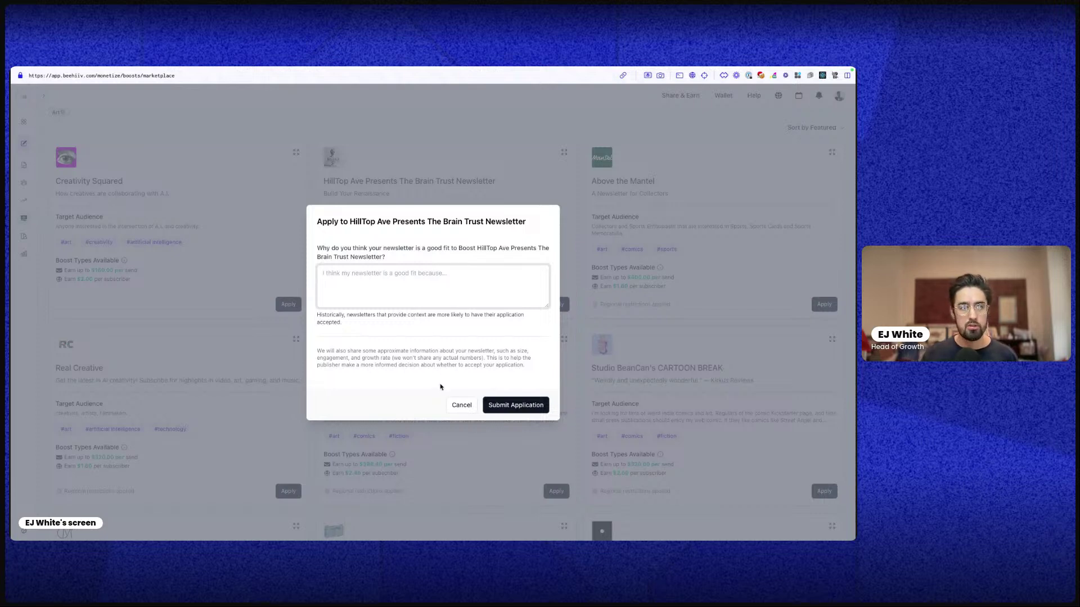
click(461, 405)
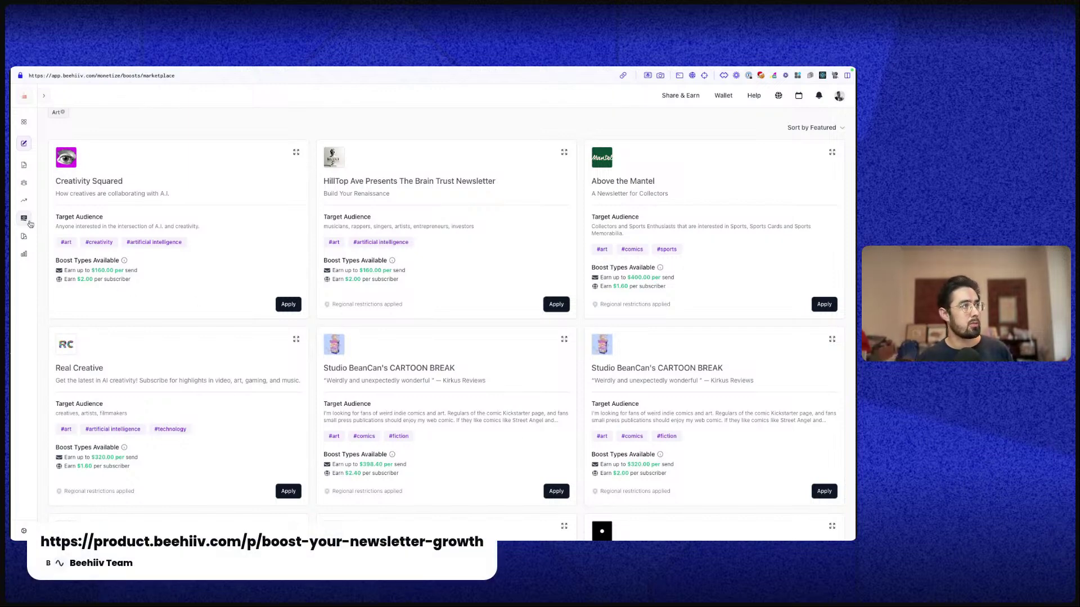
Review the Paid Subscriptions analytics page
mouse_move(26, 218)
click(62, 278)
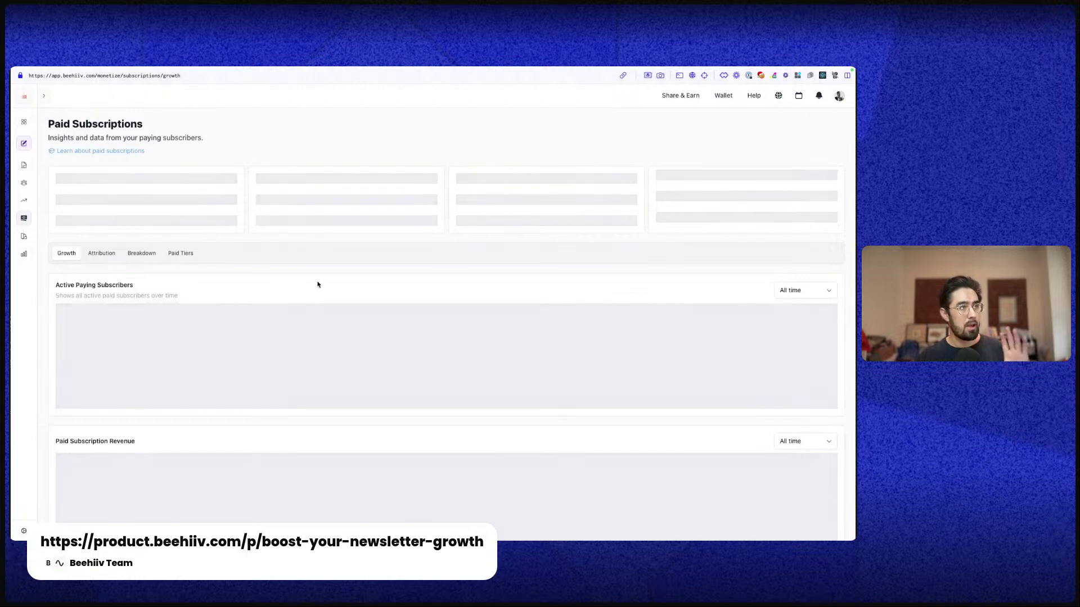
scroll(383, 365, down, 3)
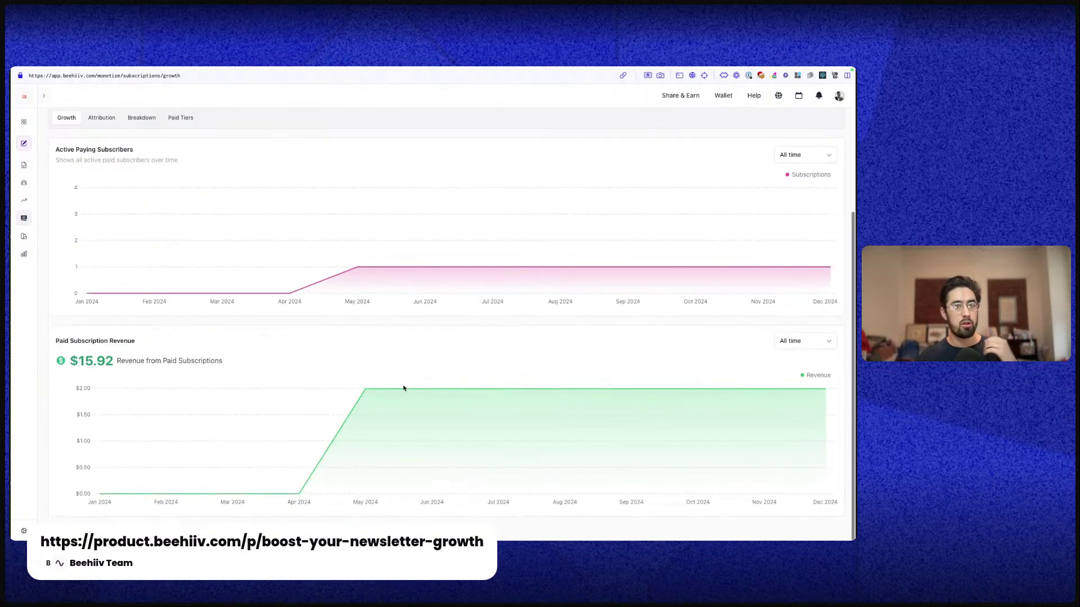
scroll(489, 422, up, 3)
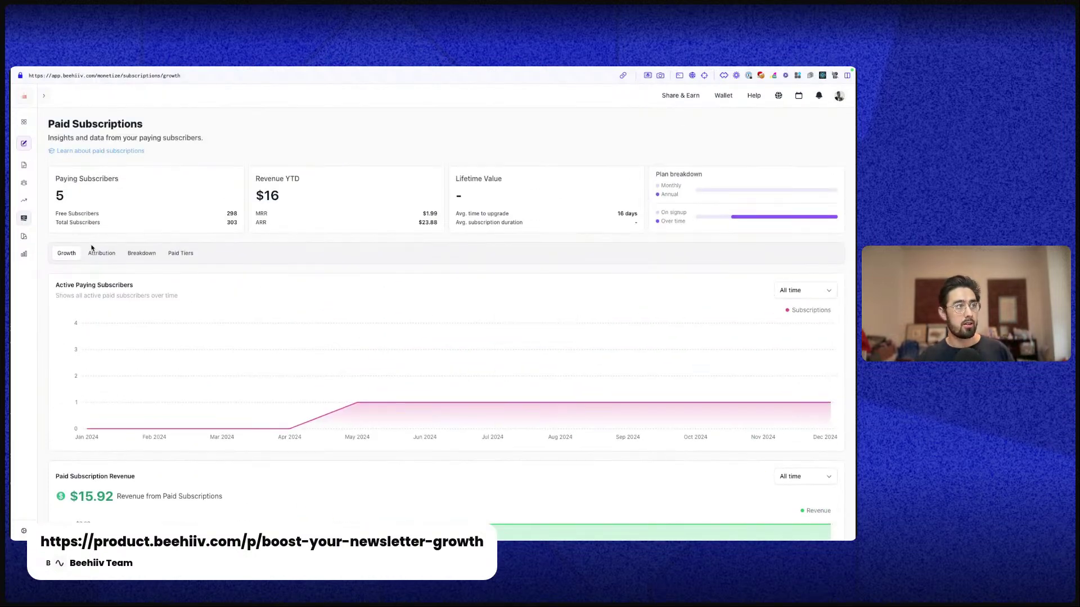
Check the Paid Tiers tab, then return to the dashboard showing 303 active subscribers
click(187, 253)
scroll(315, 349, down, 4)
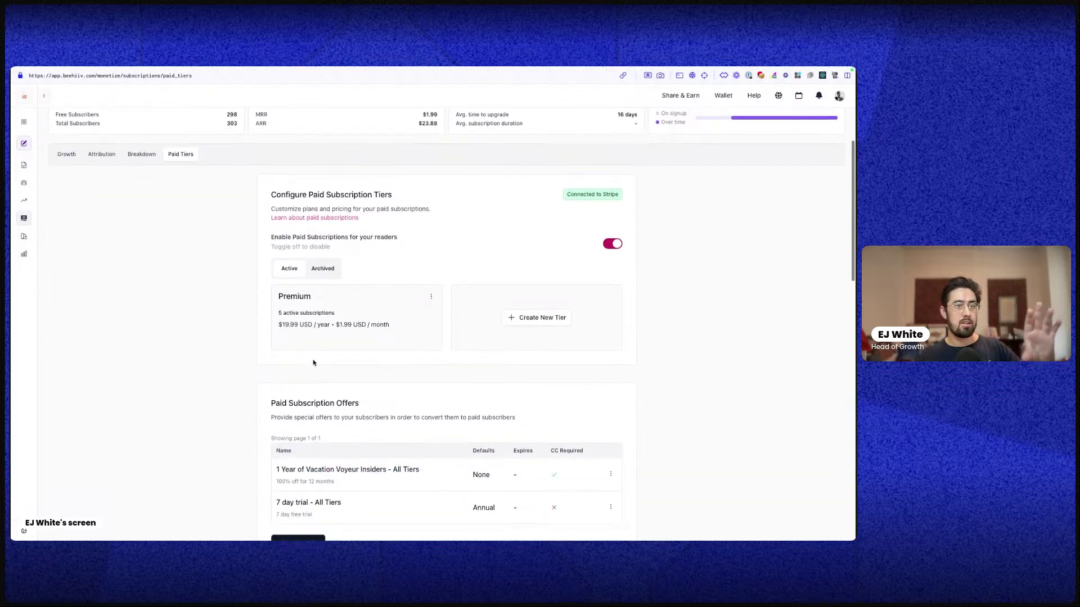
scroll(326, 363, up, 2)
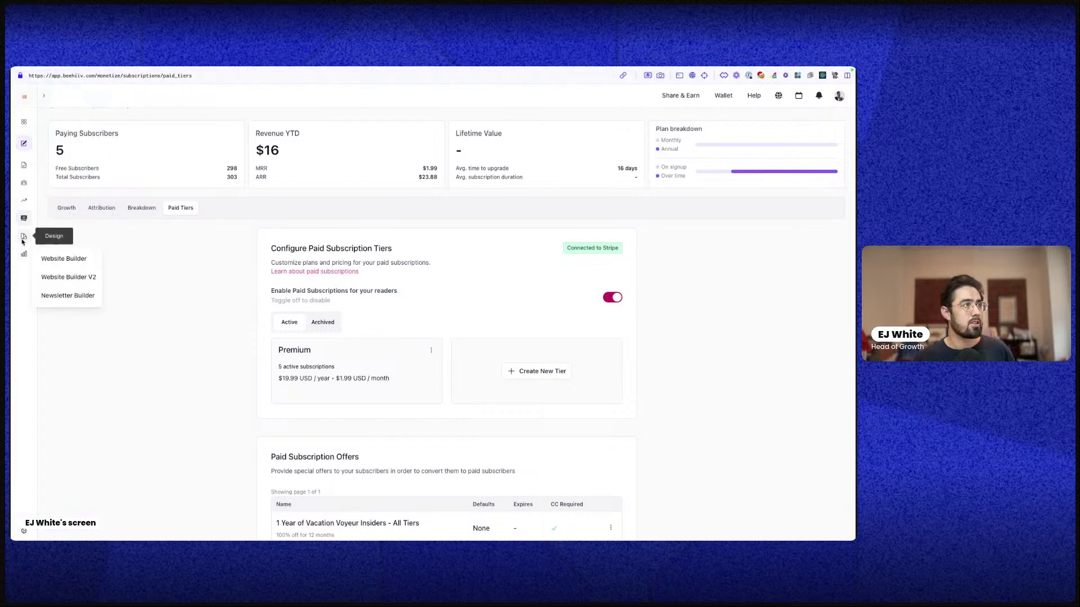
click(24, 121)
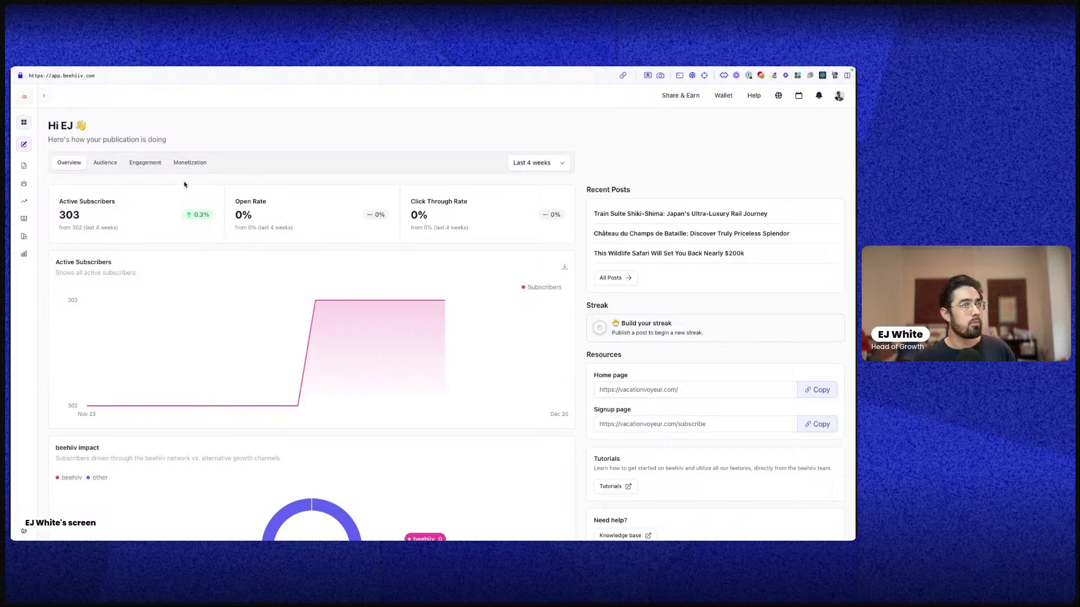